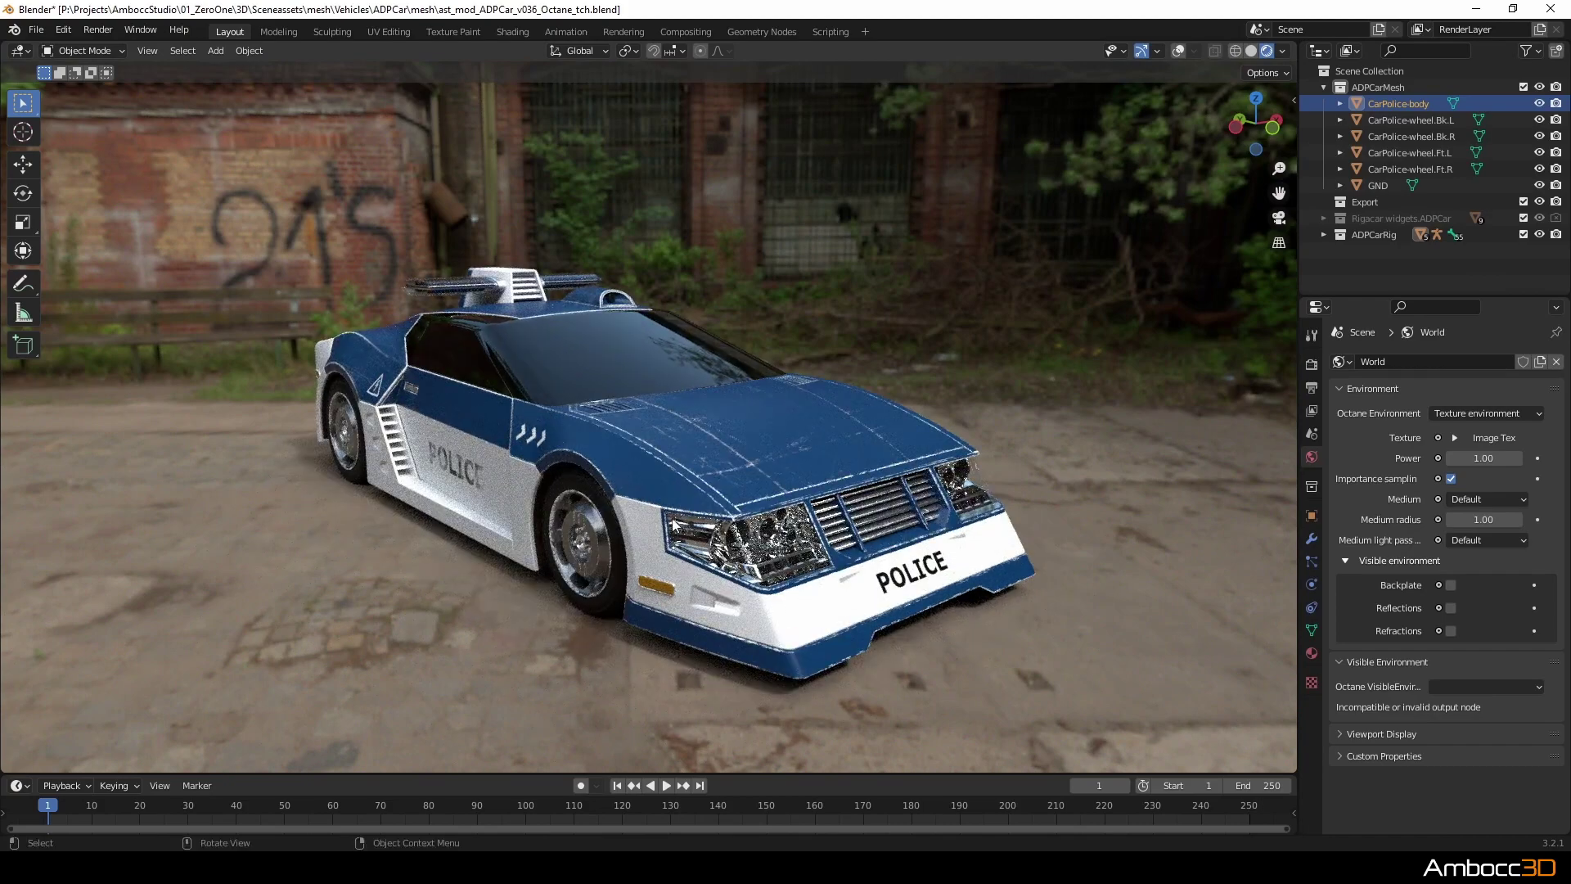
Split the 3D viewport showing the textured police car and turn the new area into a Shader Editor.
scroll(674, 519, up, 3)
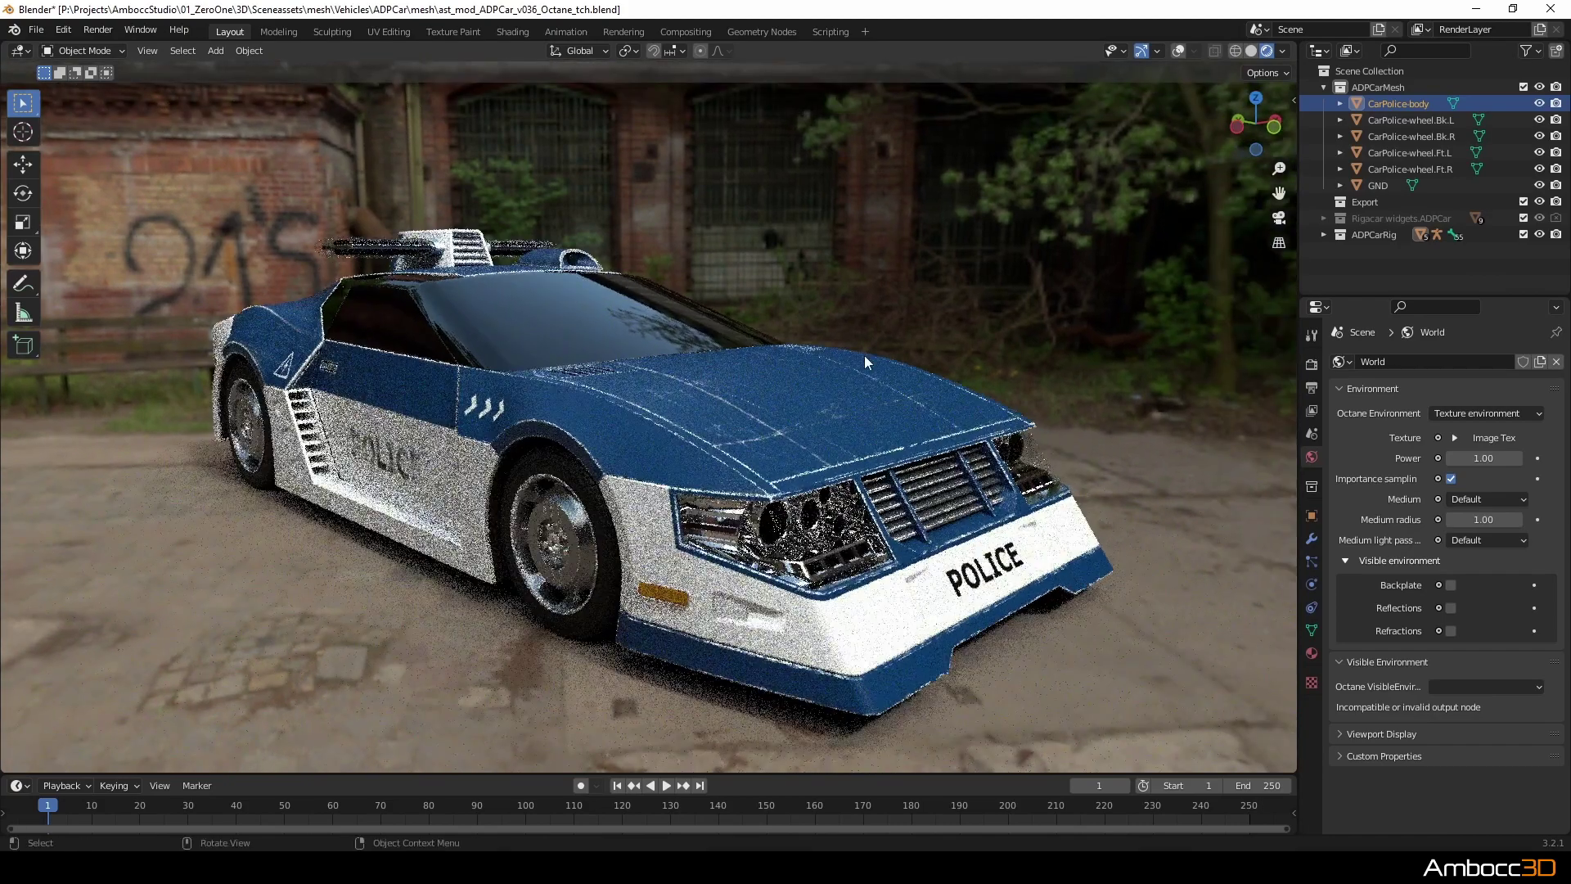
drag(1297, 46, 739, 77)
click(767, 54)
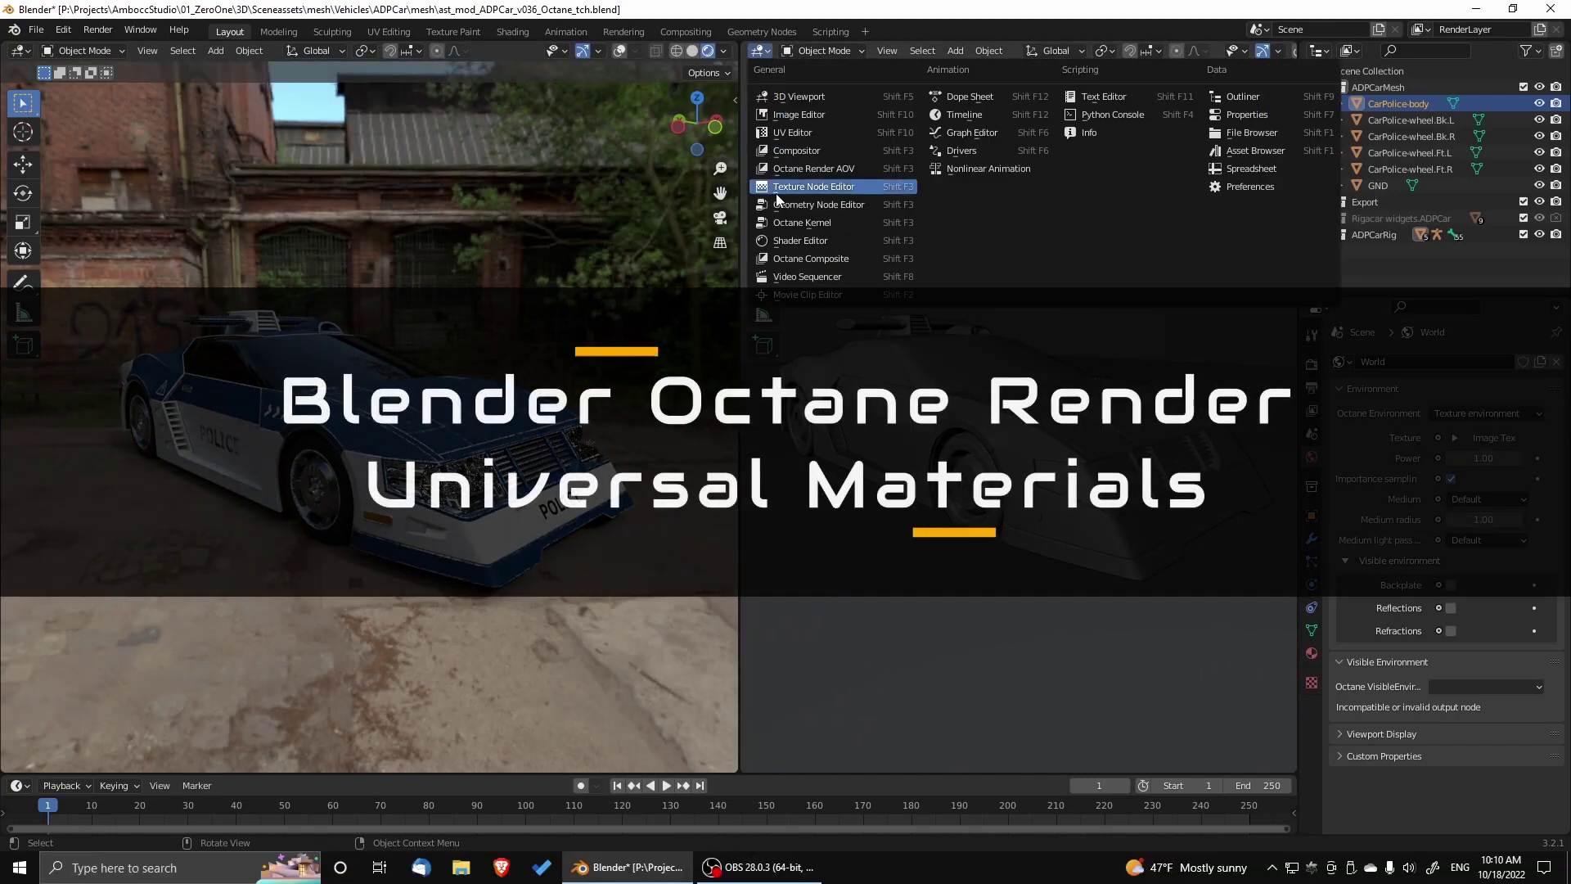
click(799, 240)
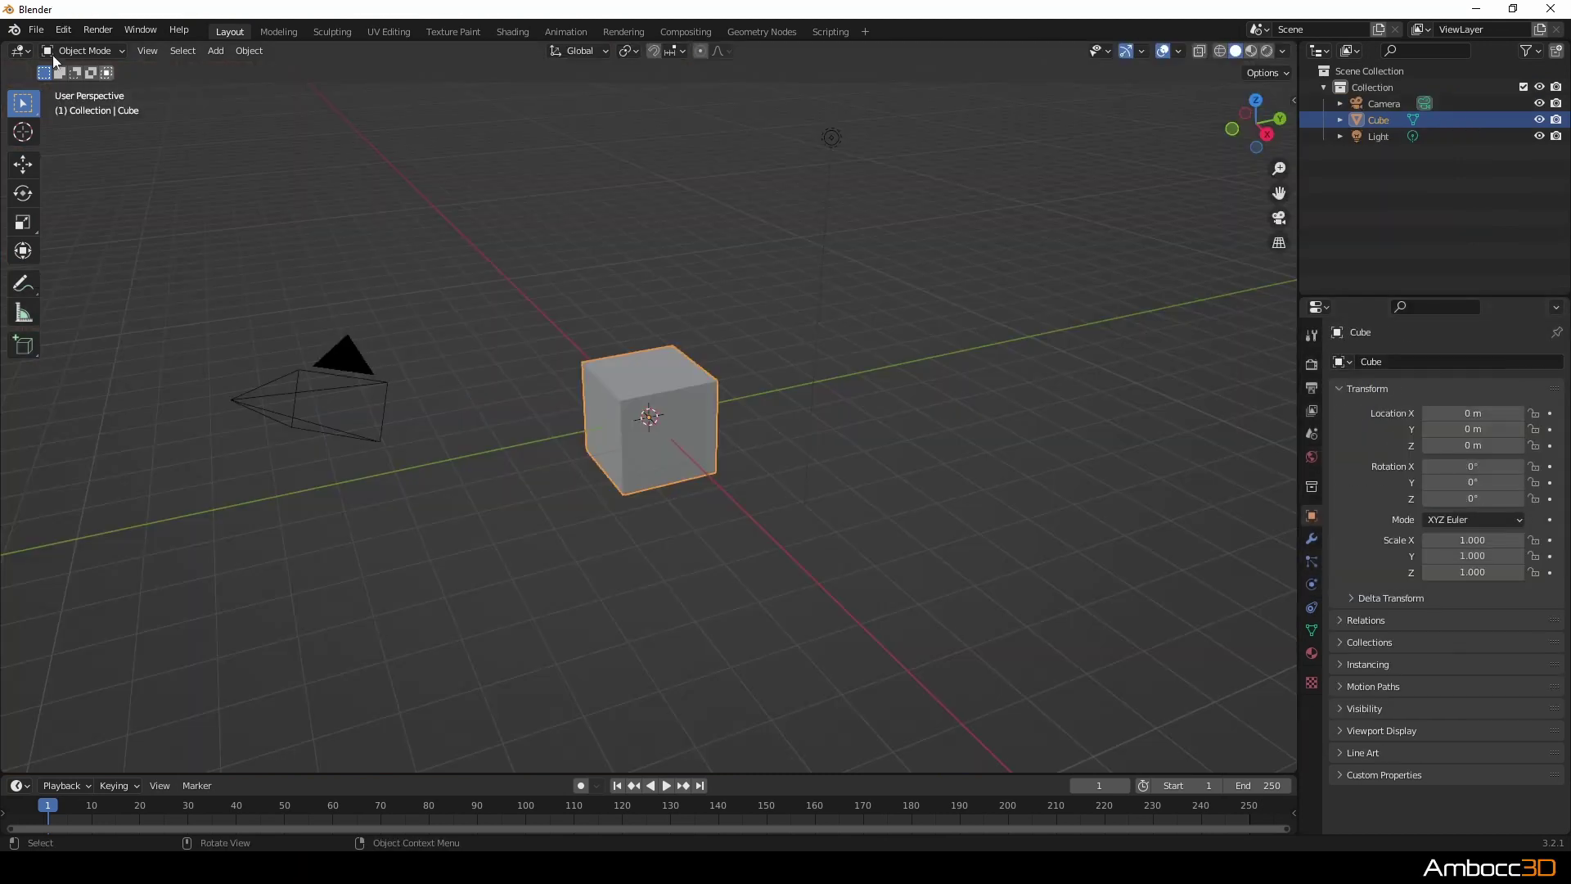
Open mod_ADPCar.blend from the ADPCar folder with Load UI turned off.
click(37, 30)
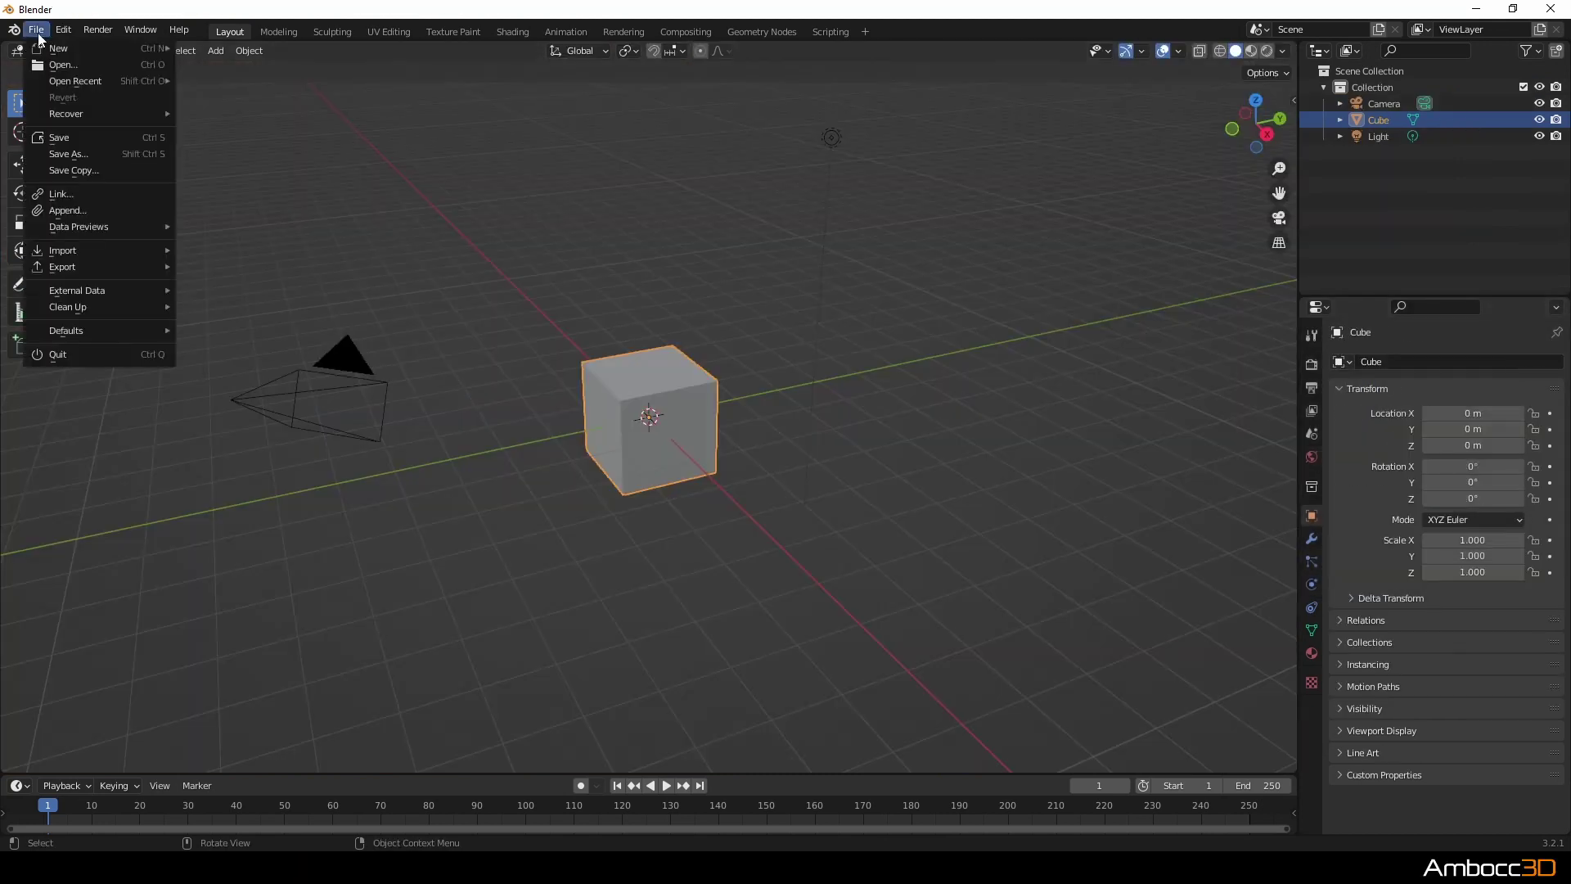
click(51, 65)
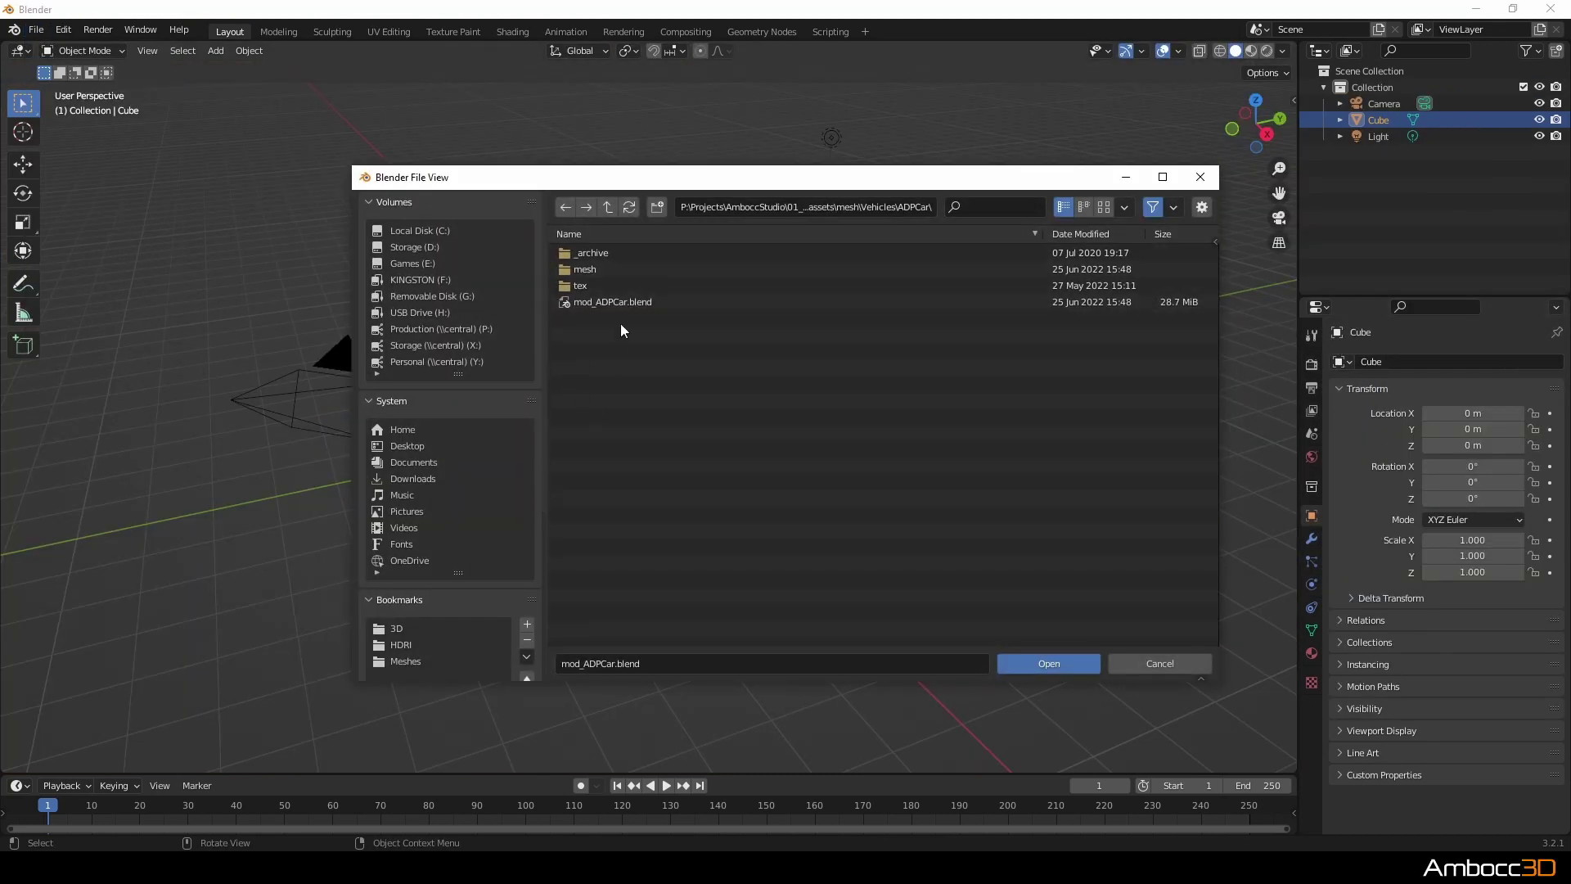
click(1201, 207)
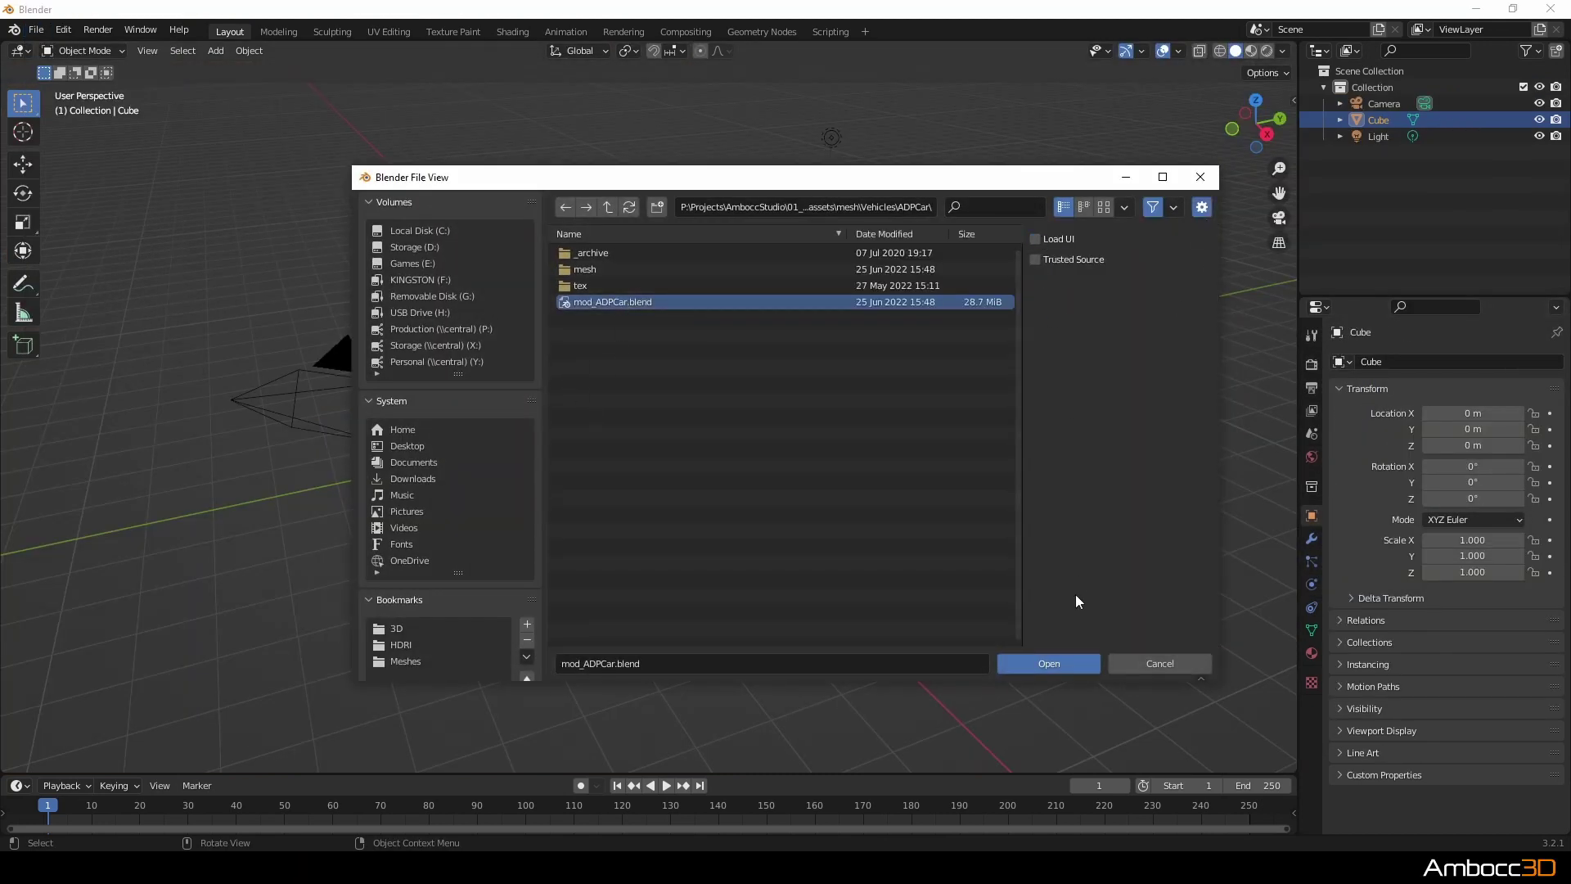
click(1039, 670)
mouse_move(715, 412)
middle_down()
mouse_move(565, 431)
mouse_move(699, 434)
mouse_move(518, 430)
mouse_move(704, 425)
middle_up()
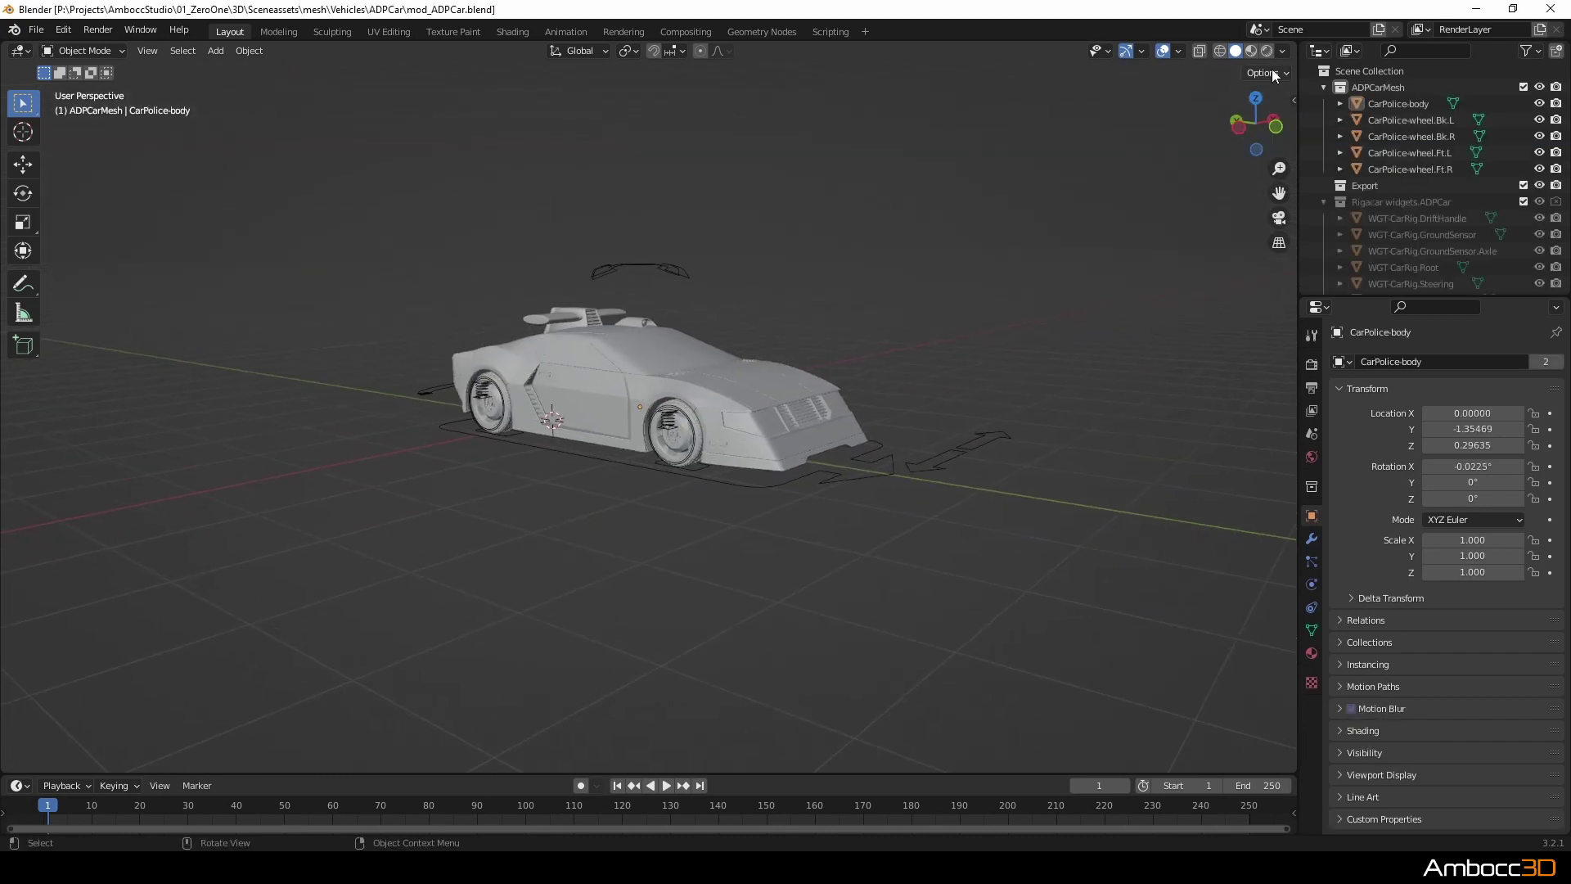
Preview the police car in rendered viewport shading and examine it from several angles.
click(1267, 50)
mouse_move(943, 381)
middle_down()
mouse_move(723, 408)
mouse_move(686, 468)
mouse_move(705, 430)
mouse_move(744, 485)
middle_up()
scroll(738, 485, up, 2)
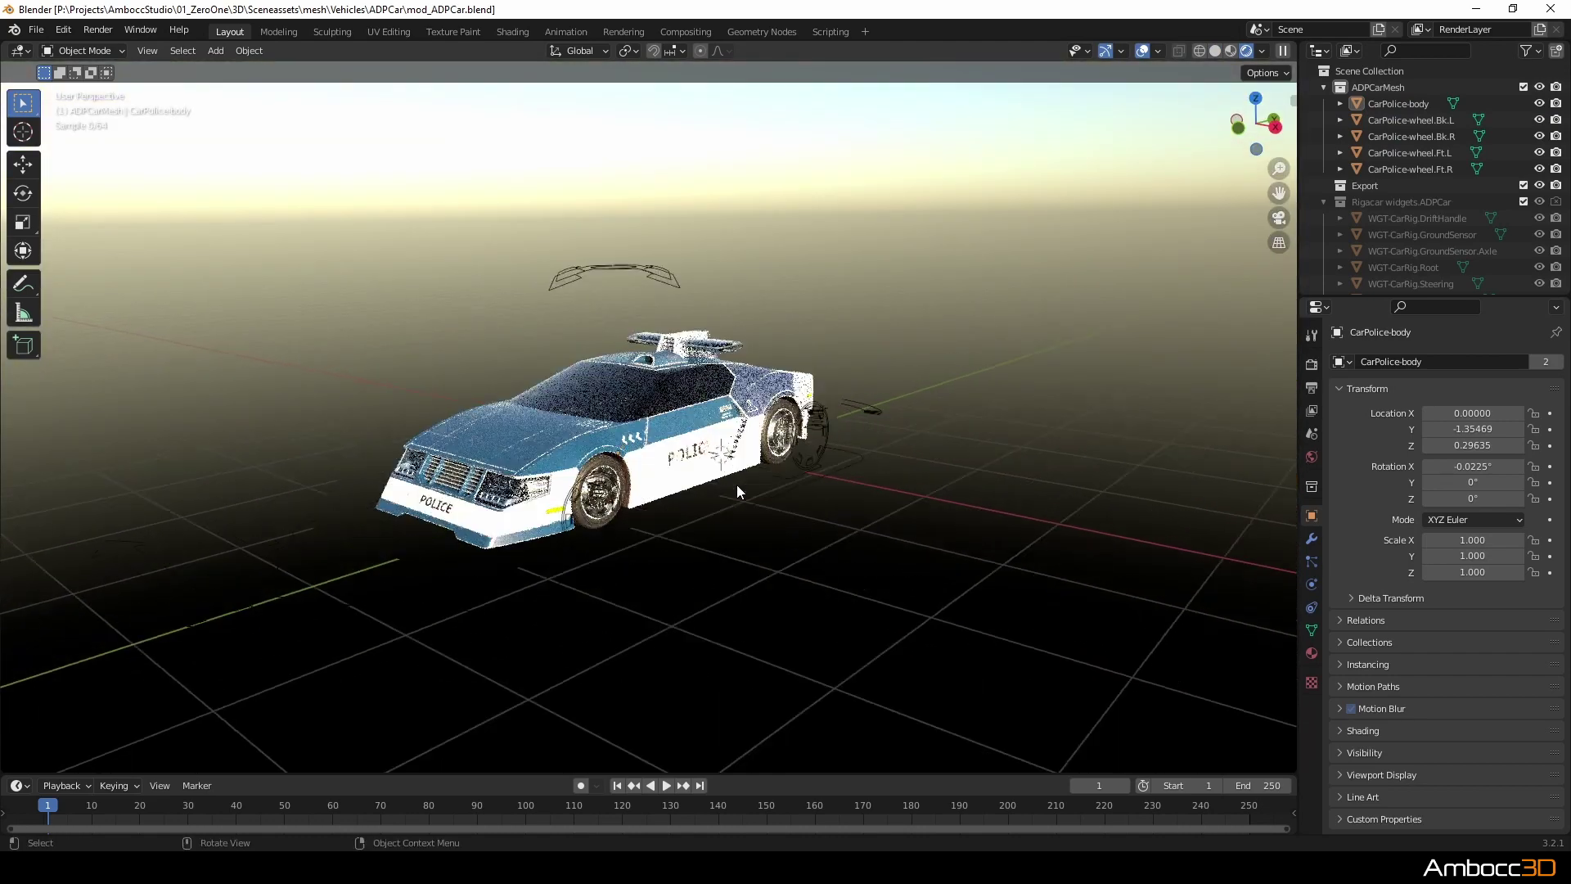
middle_drag(639, 532, 833, 518)
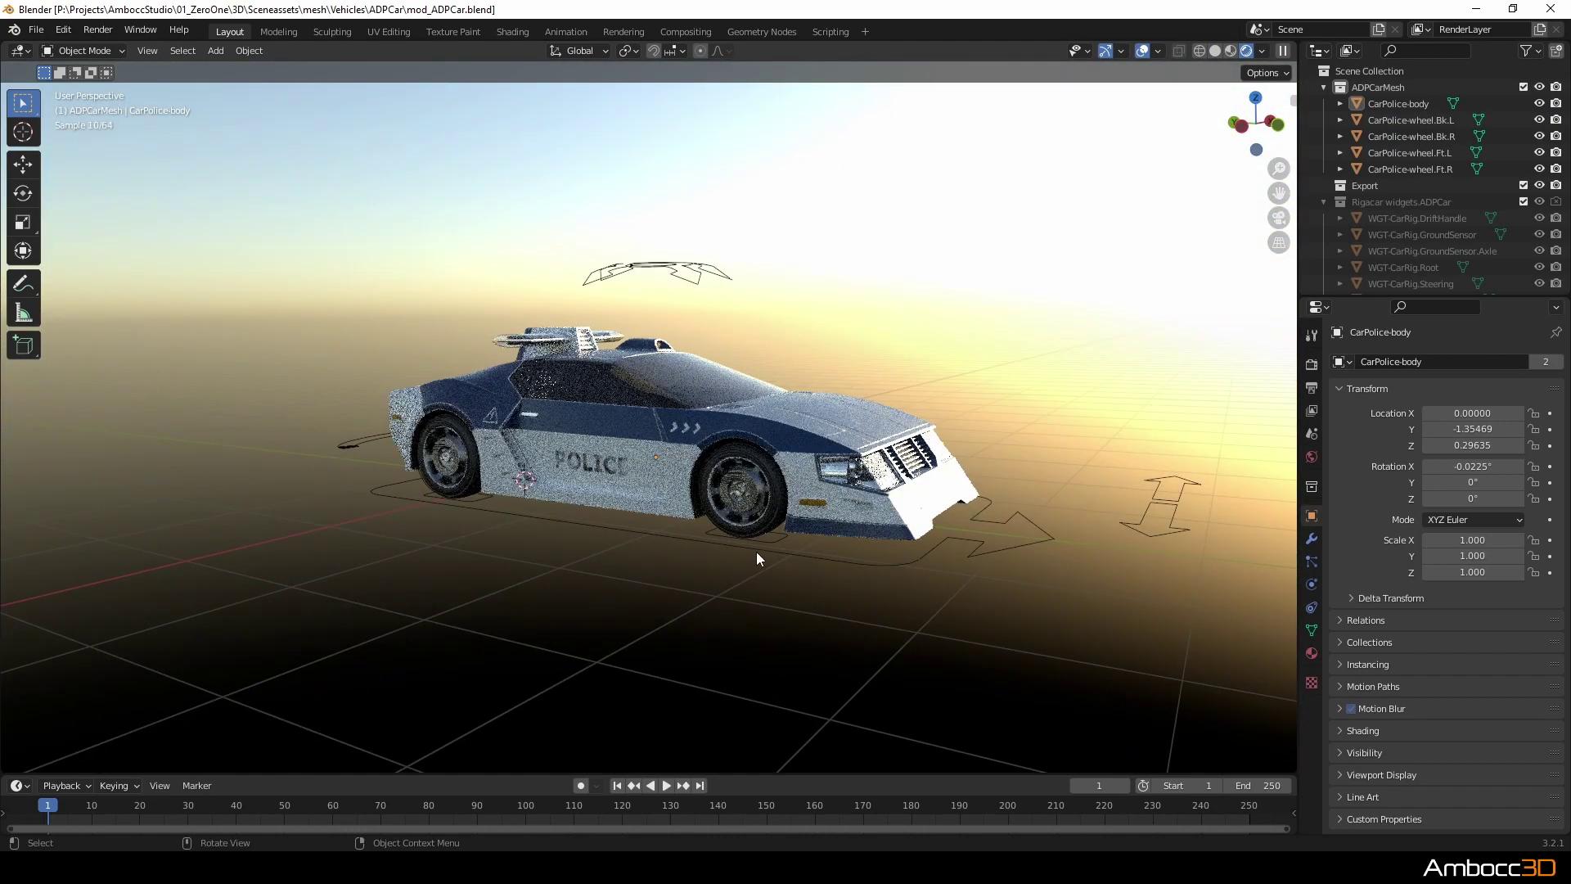
mouse_move(756, 551)
shift+middle_down()
mouse_move(767, 569)
mouse_move(694, 543)
shift+middle_up()
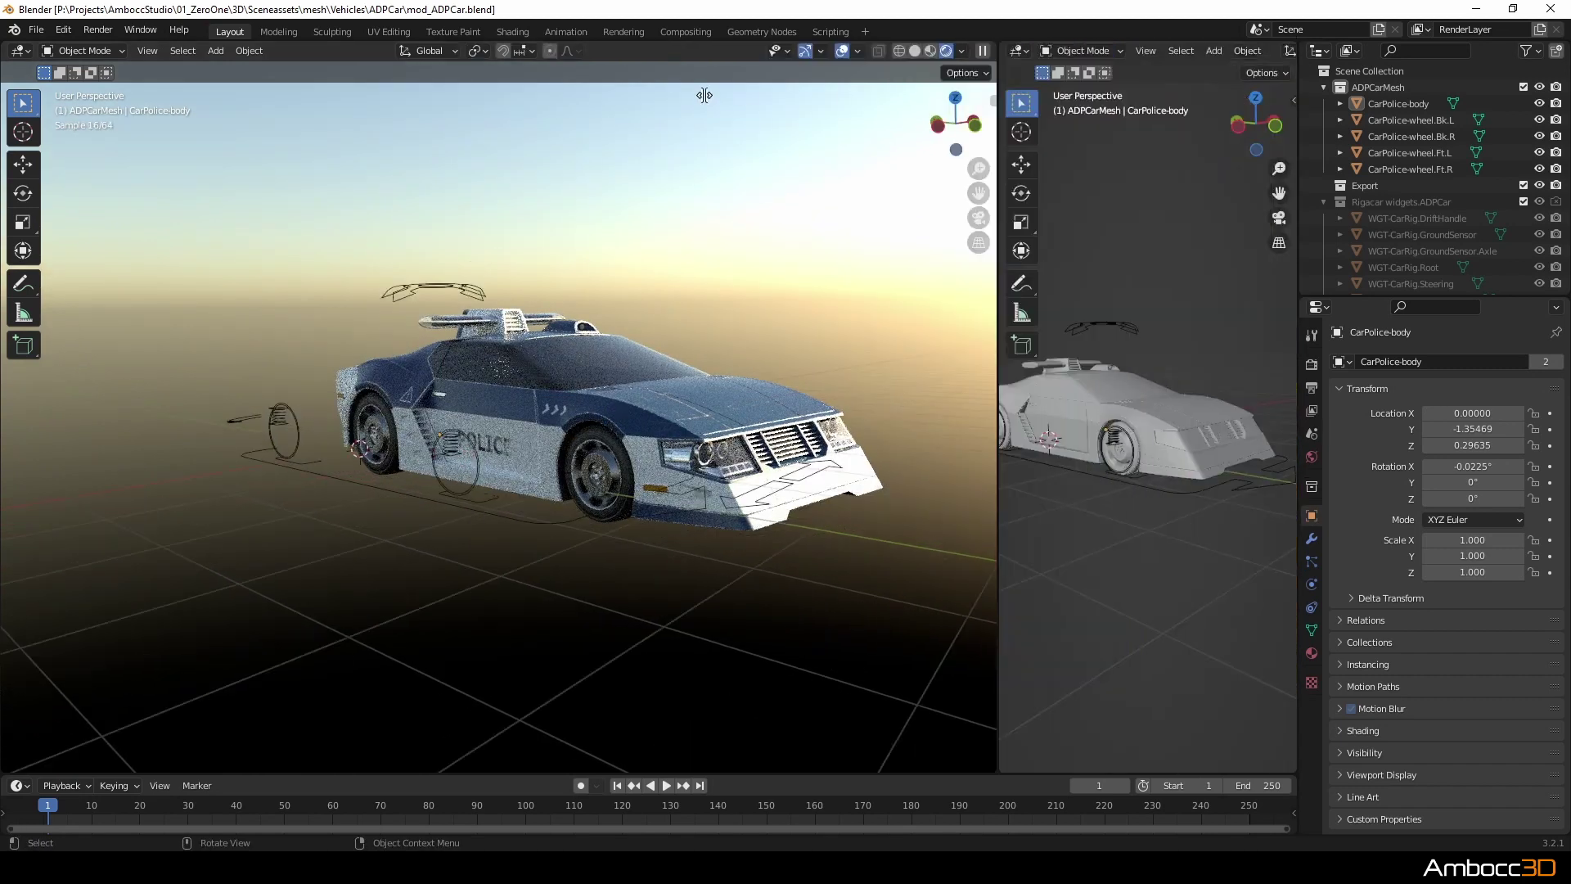
Divide the workspace into two areas and show the Body-Cn material's full node tree in a Shader Editor beside the viewport.
drag(704, 95, 638, 95)
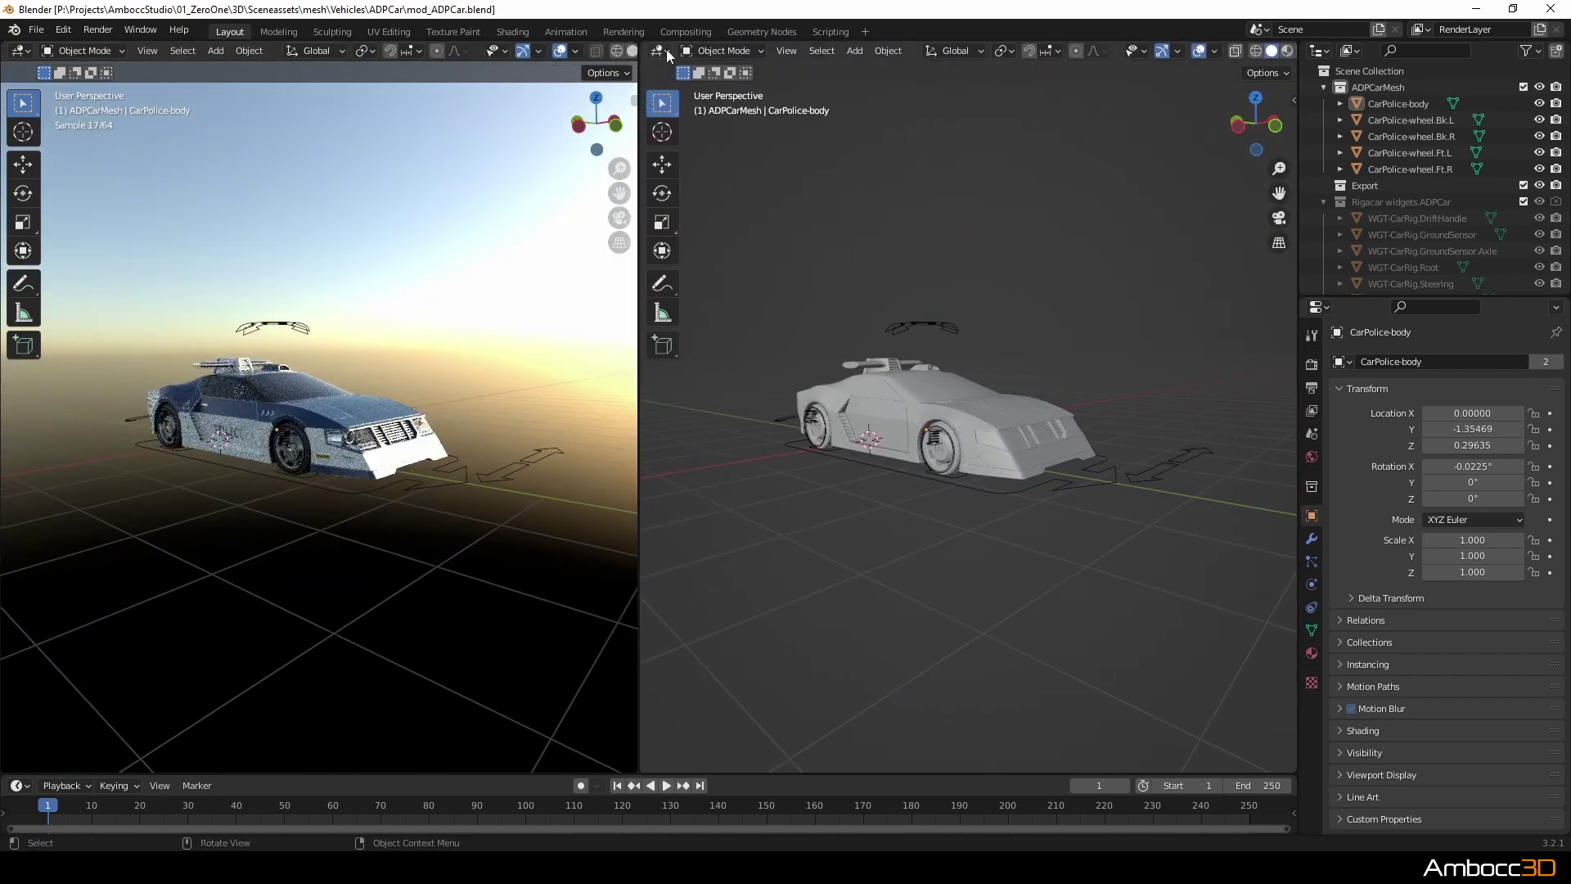
click(660, 51)
click(698, 204)
key(Home)
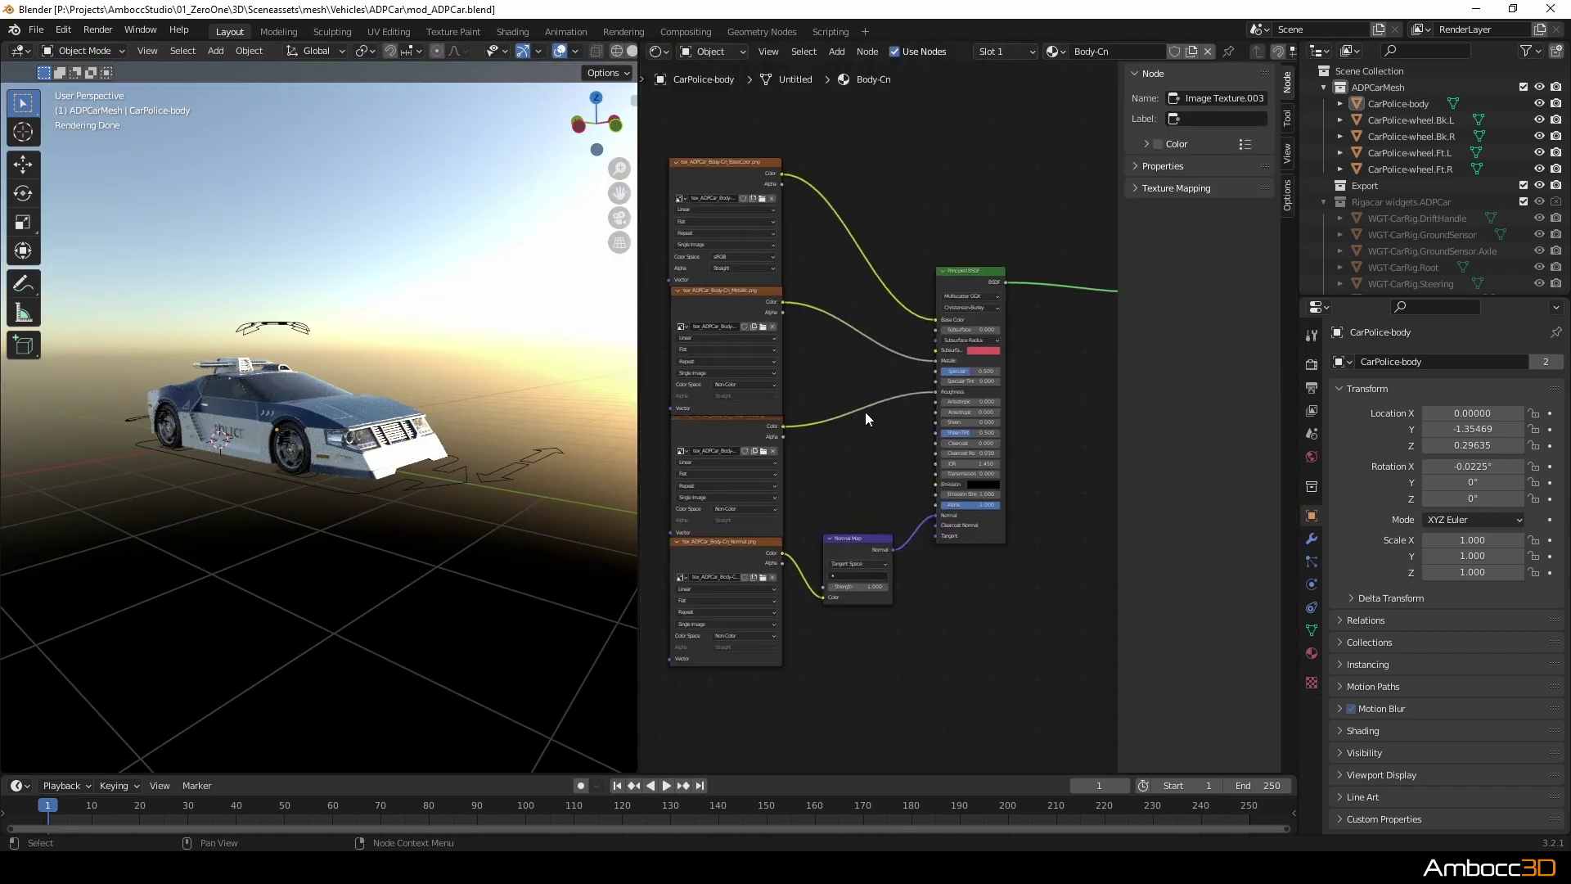
Collapse the Rigacar widgets and ADPCarRig collections and select the CarPolice-body object.
click(1321, 202)
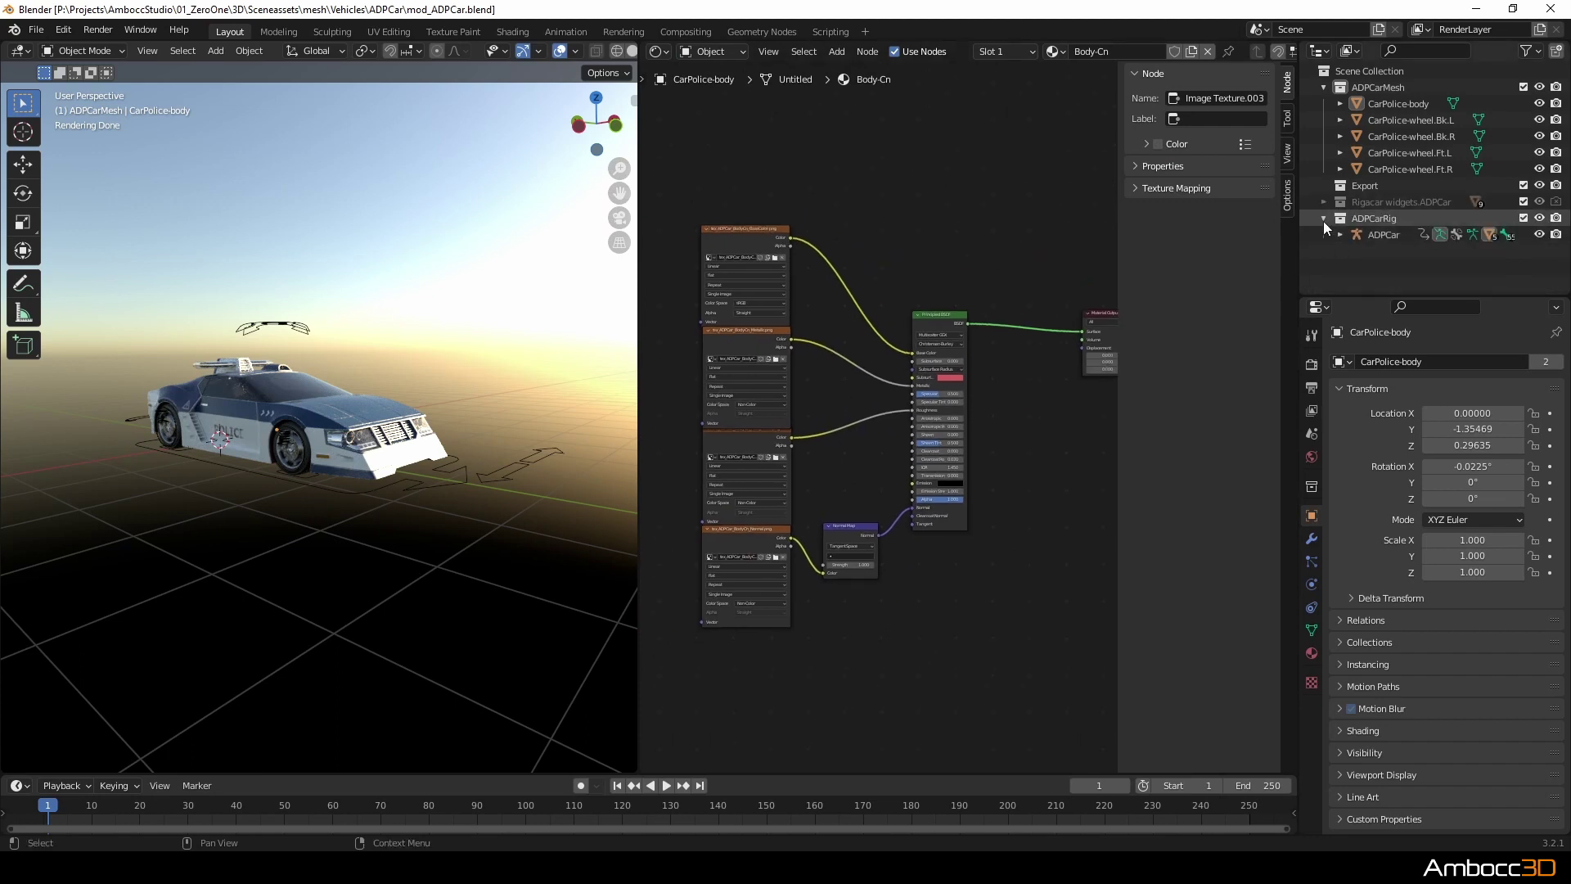
click(1399, 108)
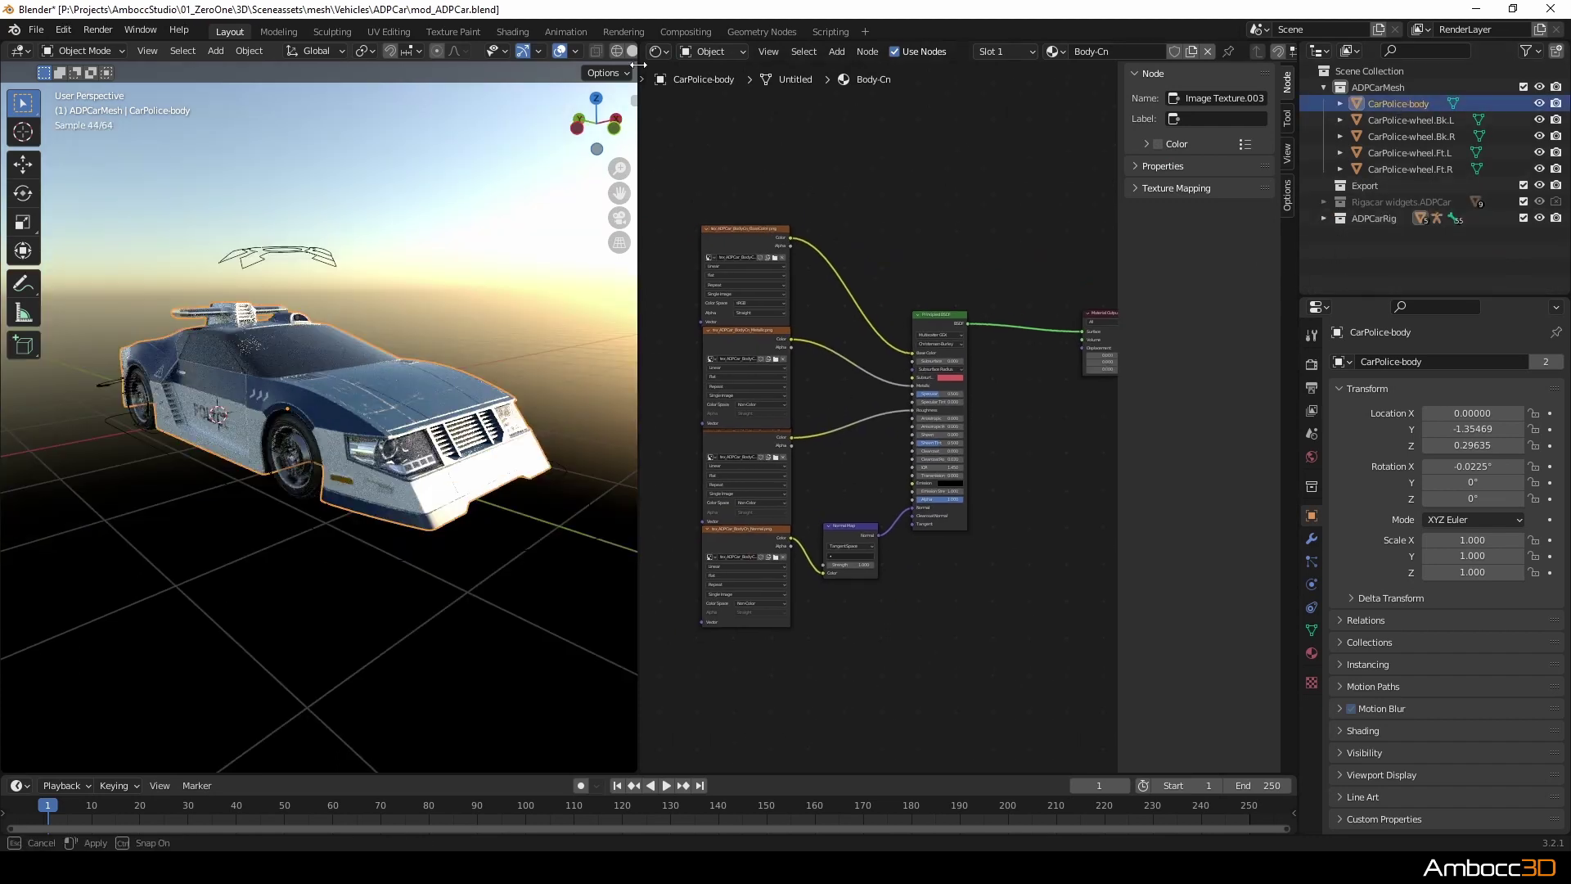
Switch the 3D viewport to wireframe shading and adjust its width.
drag(638, 92, 704, 92)
key(shift+z)
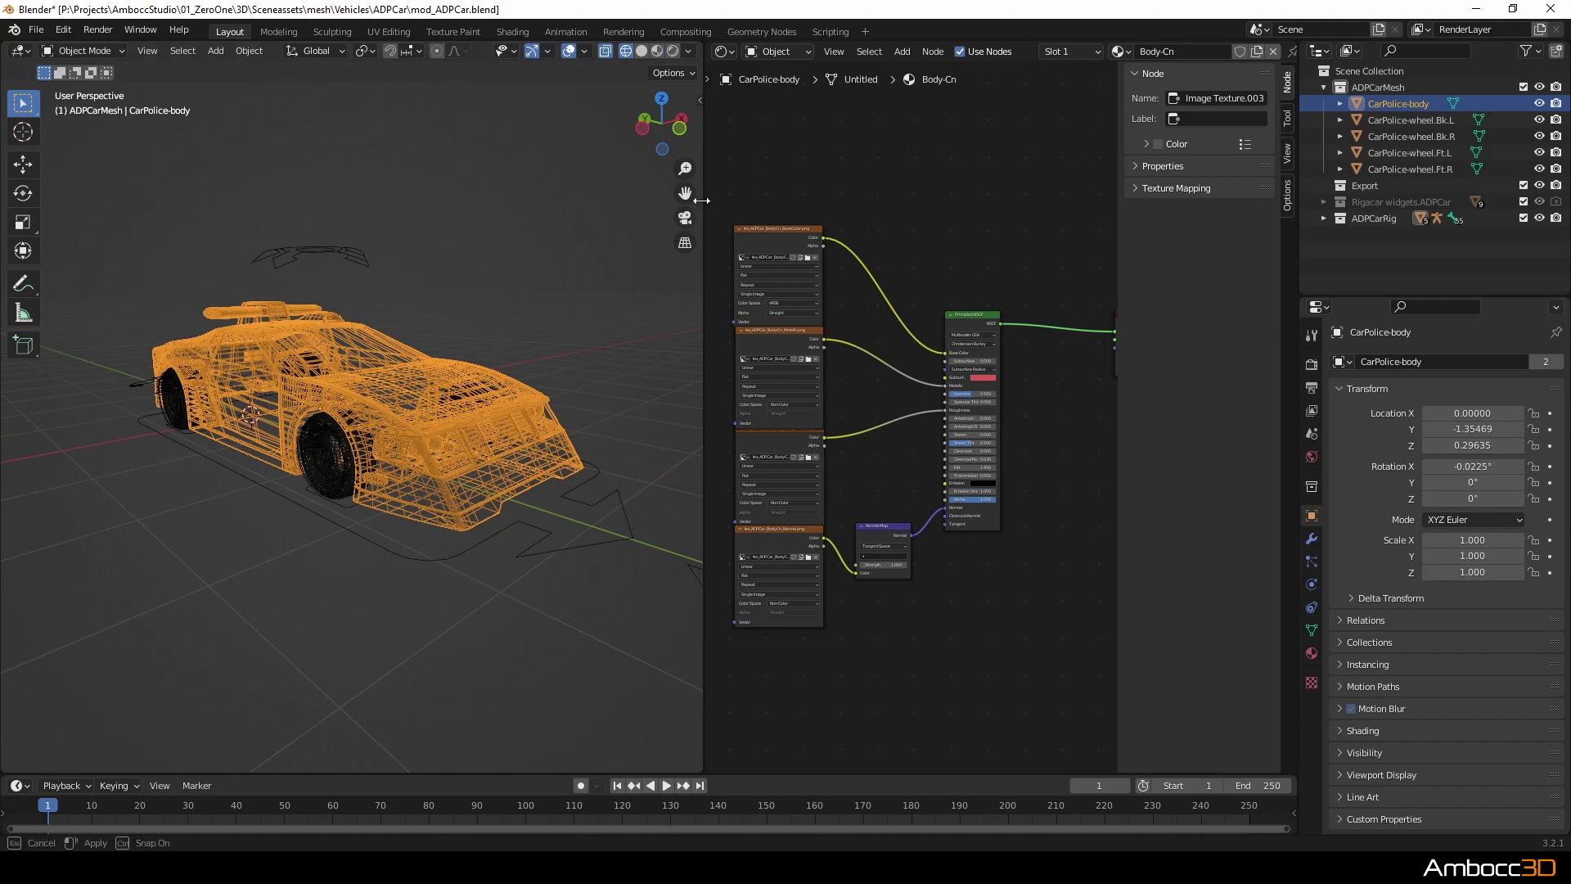
drag(702, 200, 613, 200)
Save the scene as a new file named mod_ADPCar-Octane.blend.
click(37, 31)
click(42, 159)
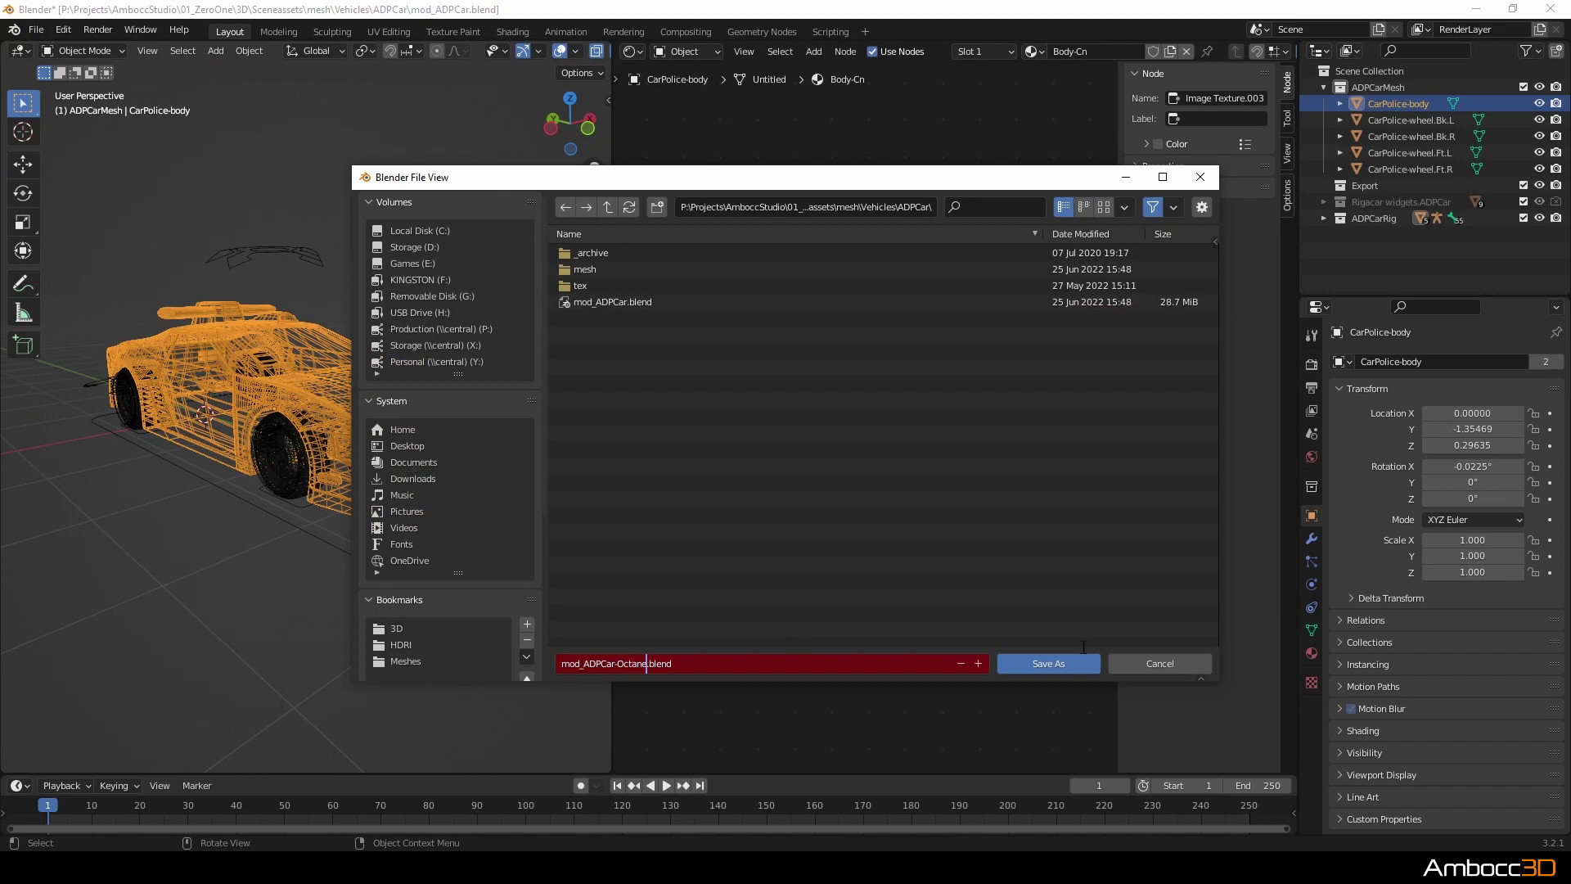
click(1063, 662)
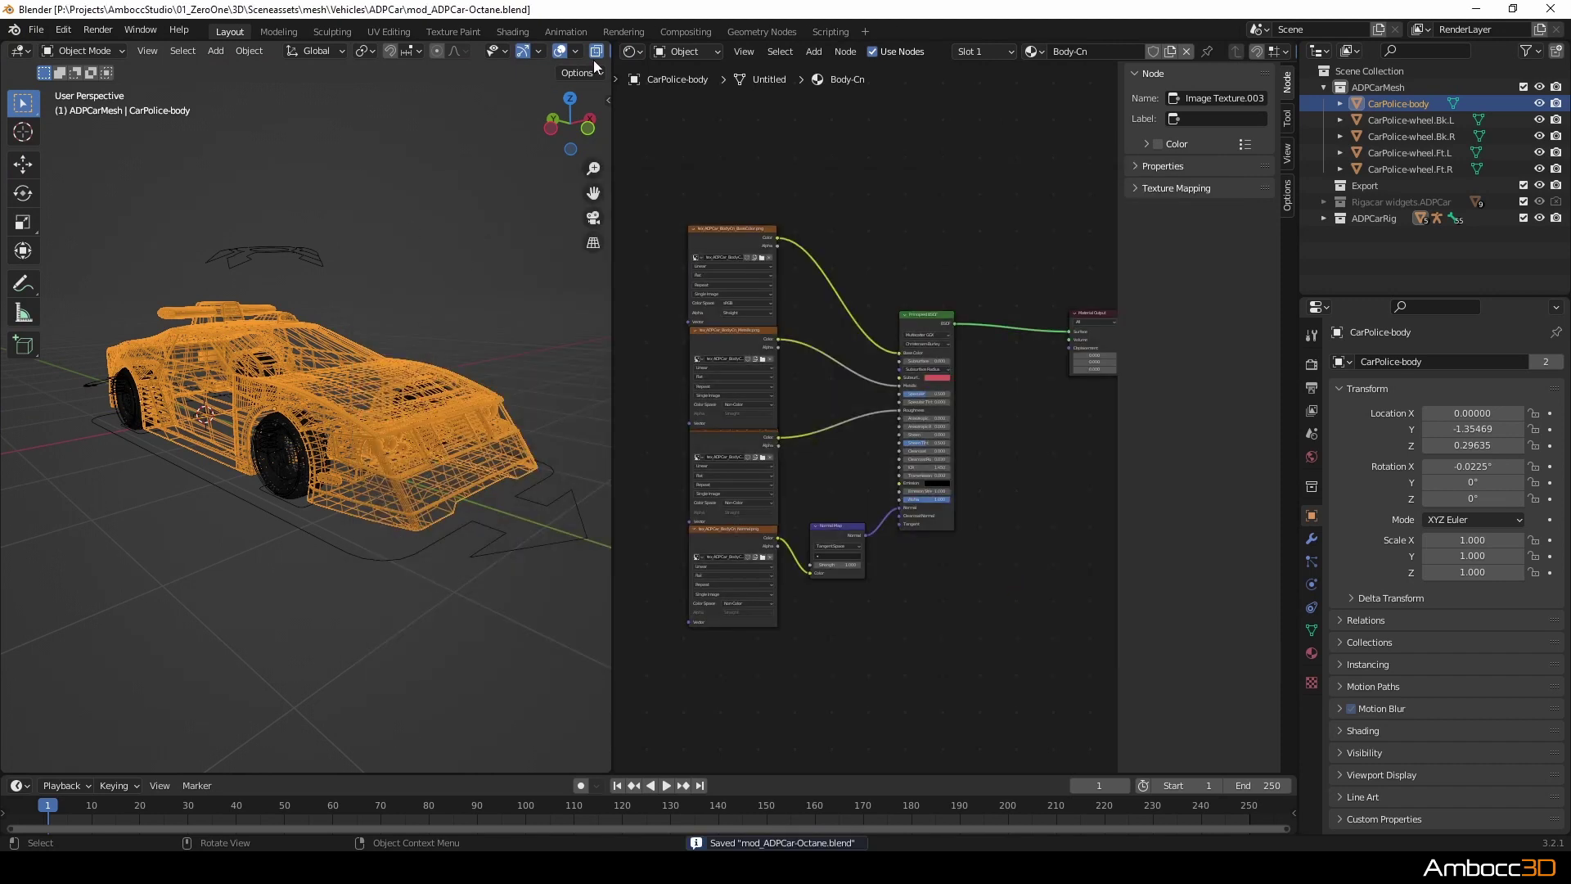
Widen the 3D viewport, show the car in solid shading and deselect everything.
drag(615, 124, 650, 98)
click(632, 52)
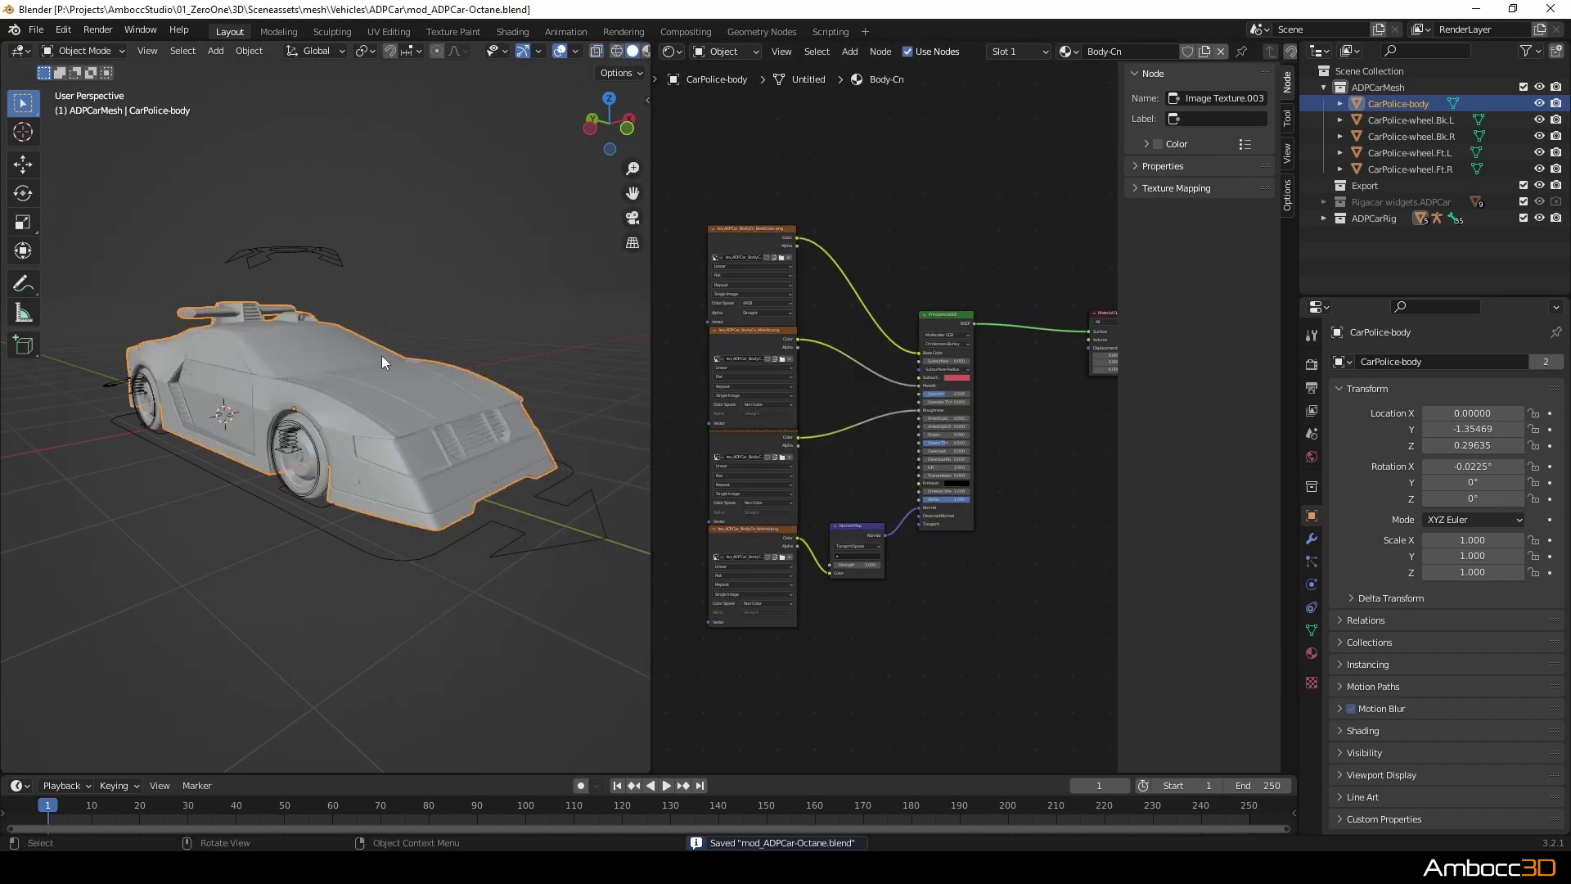
mouse_move(381, 355)
middle_down()
mouse_move(304, 360)
mouse_move(397, 374)
middle_up()
key(alt+a)
middle_drag(493, 371, 474, 347)
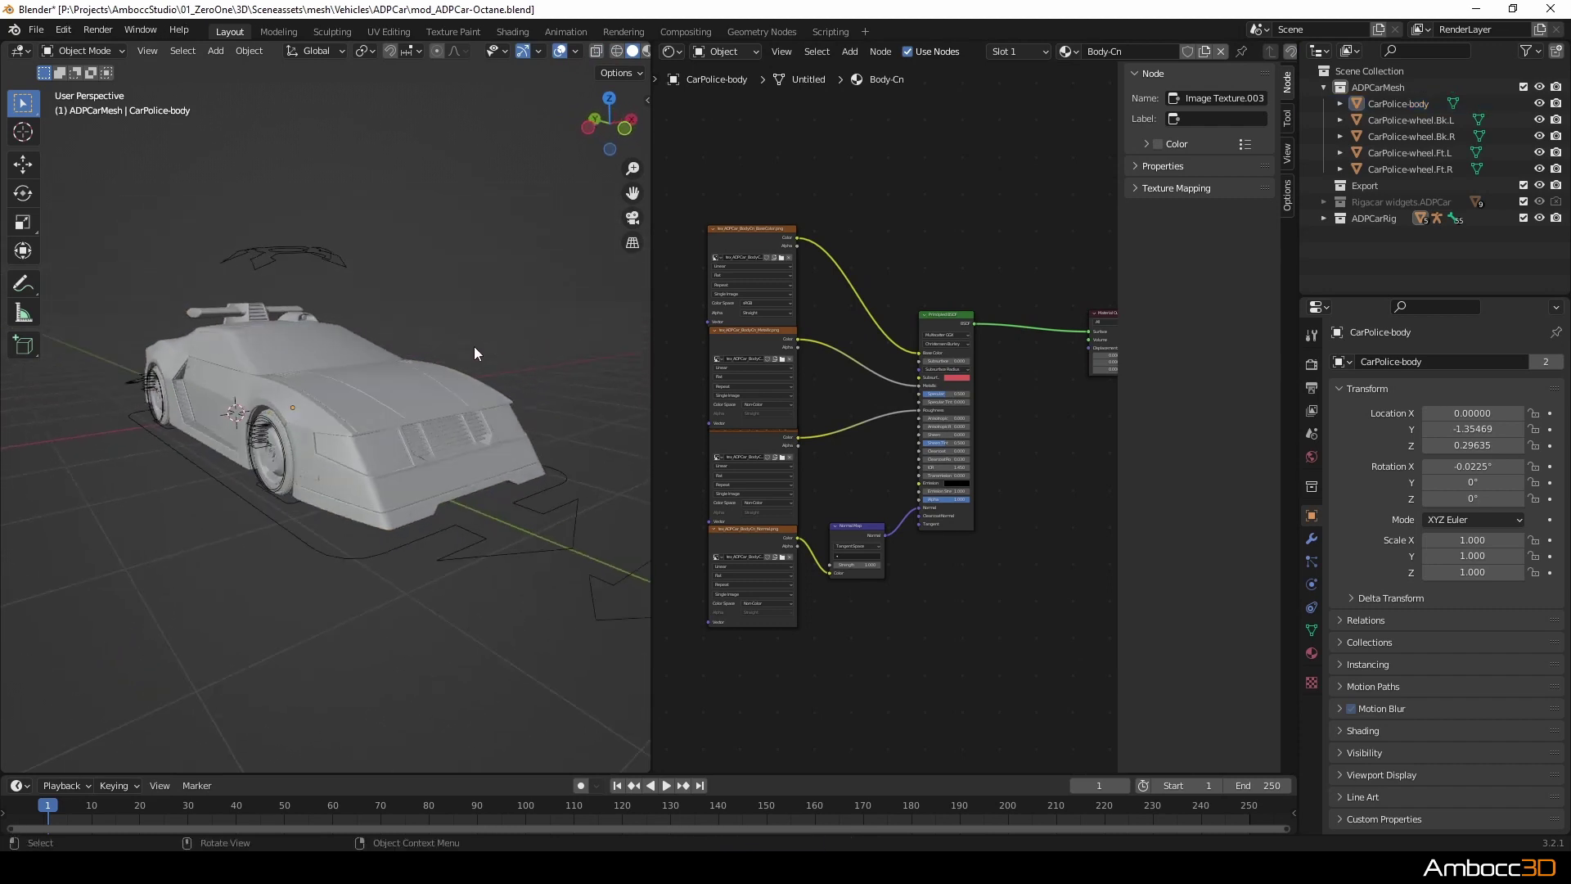
scroll(484, 331, up, 5)
scroll(483, 332, down, 5)
Look through the available render engines and enable the Render: OctaneBlender add-on in the preferences.
click(1312, 363)
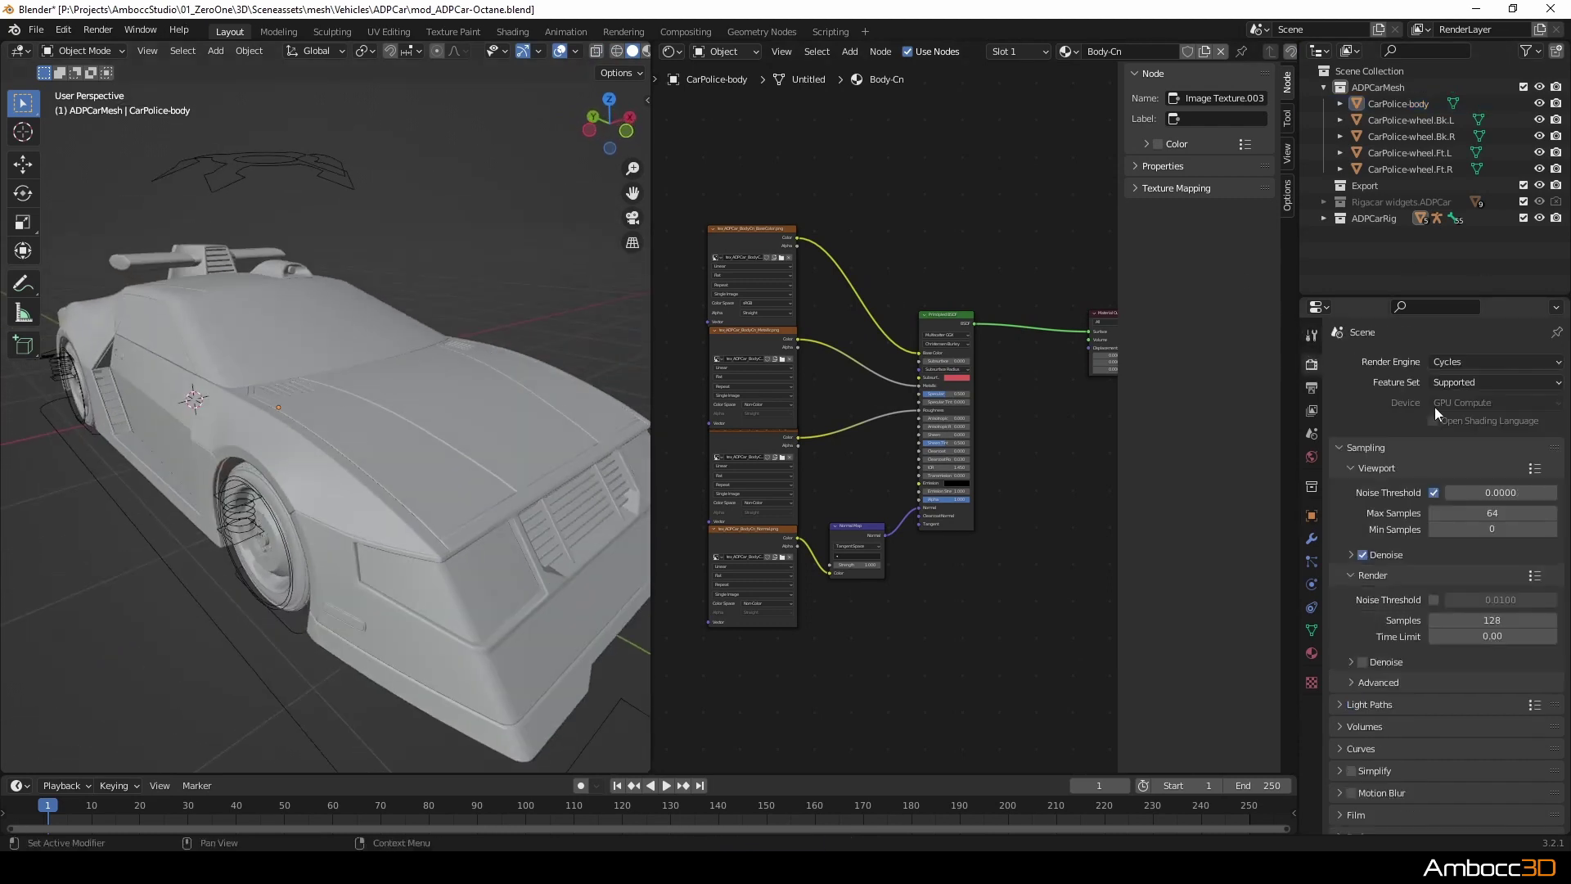
click(1470, 360)
click(38, 33)
mouse_move(65, 34)
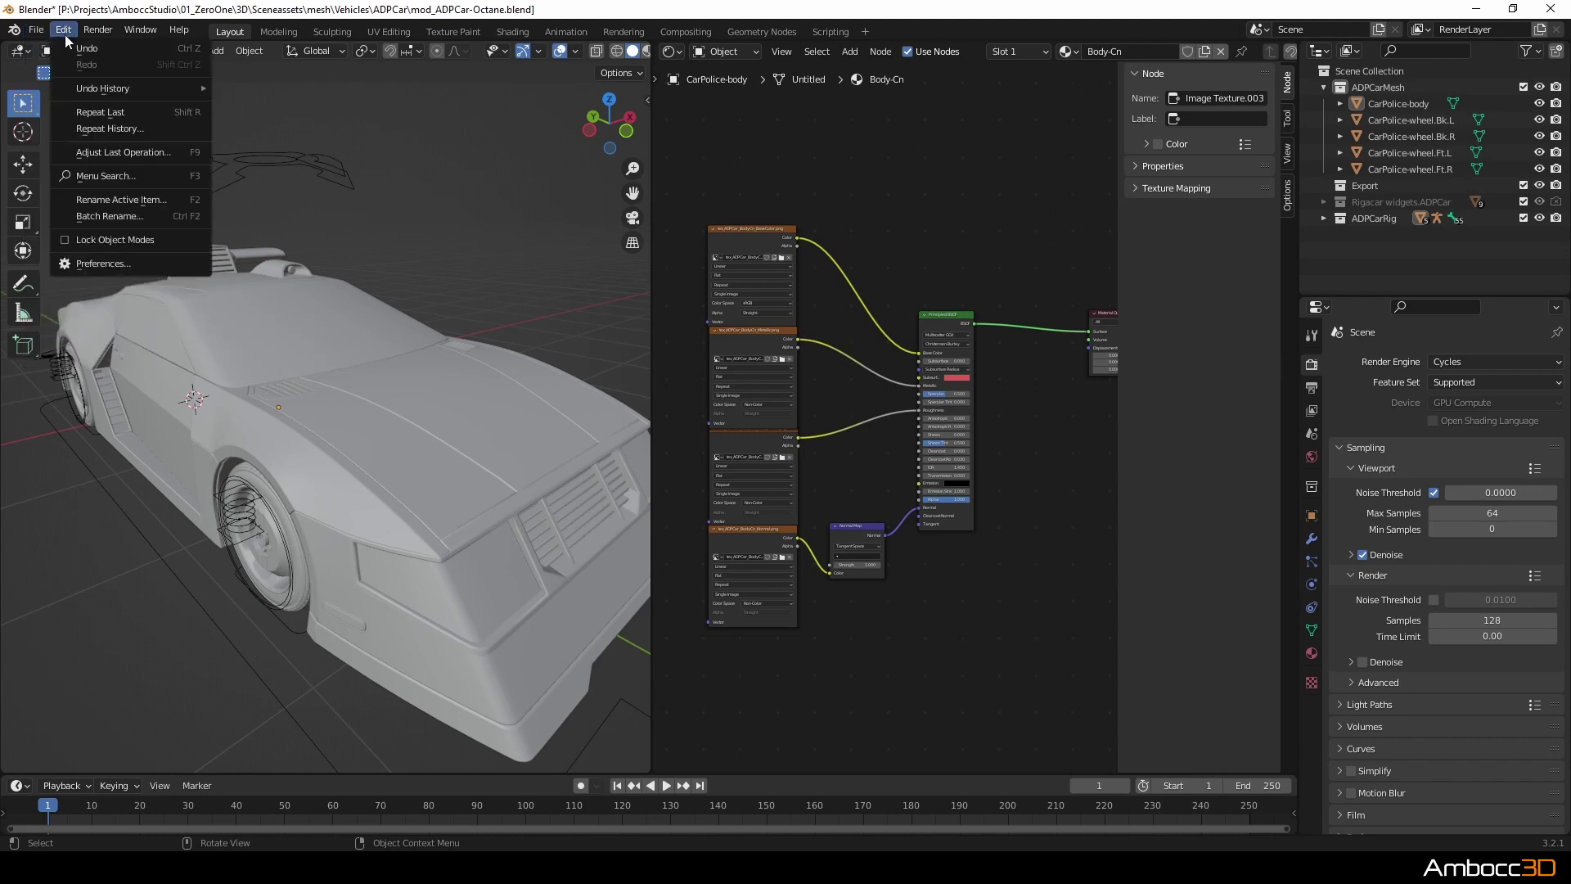
click(116, 269)
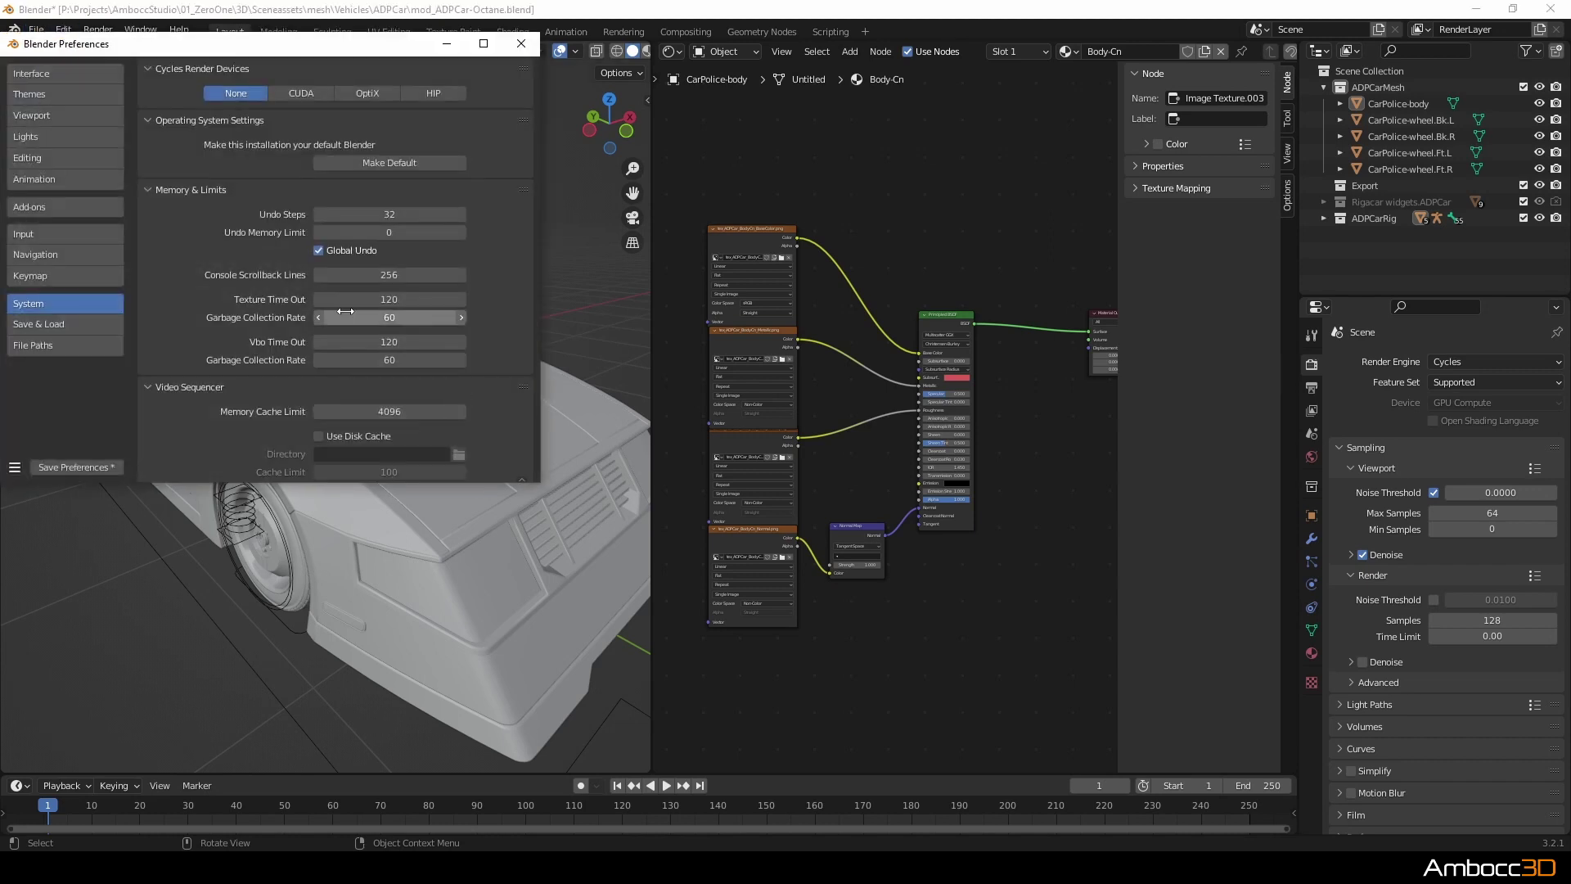
click(61, 206)
text(octane)
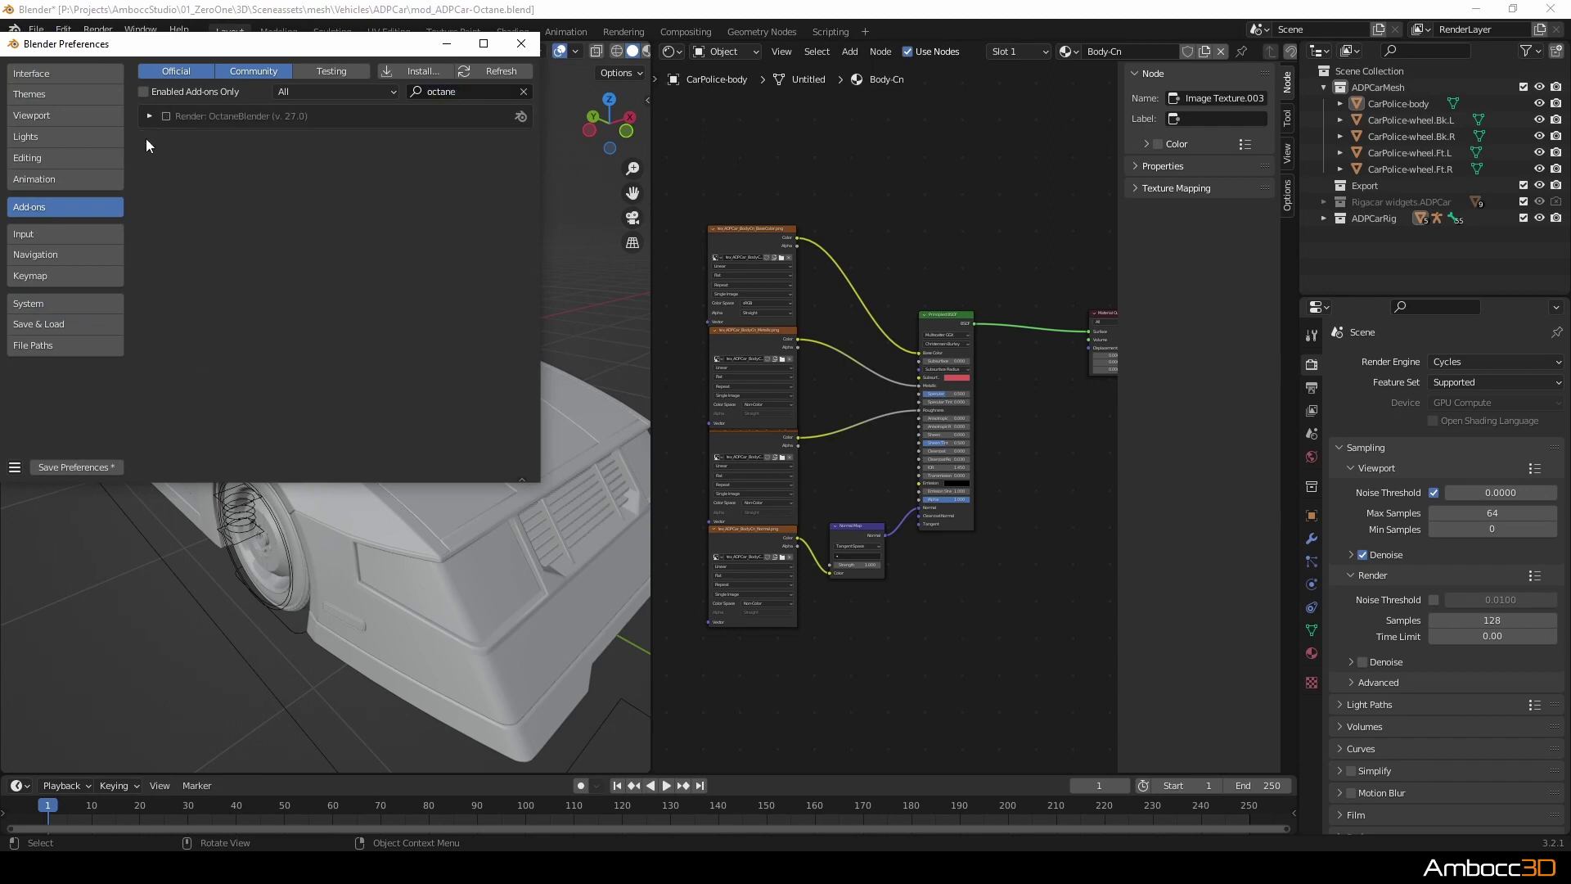
click(167, 117)
Choose Universal as the OctaneBlender add-on's Default Material Type and close the preferences.
click(149, 115)
scroll(327, 296, down, 2)
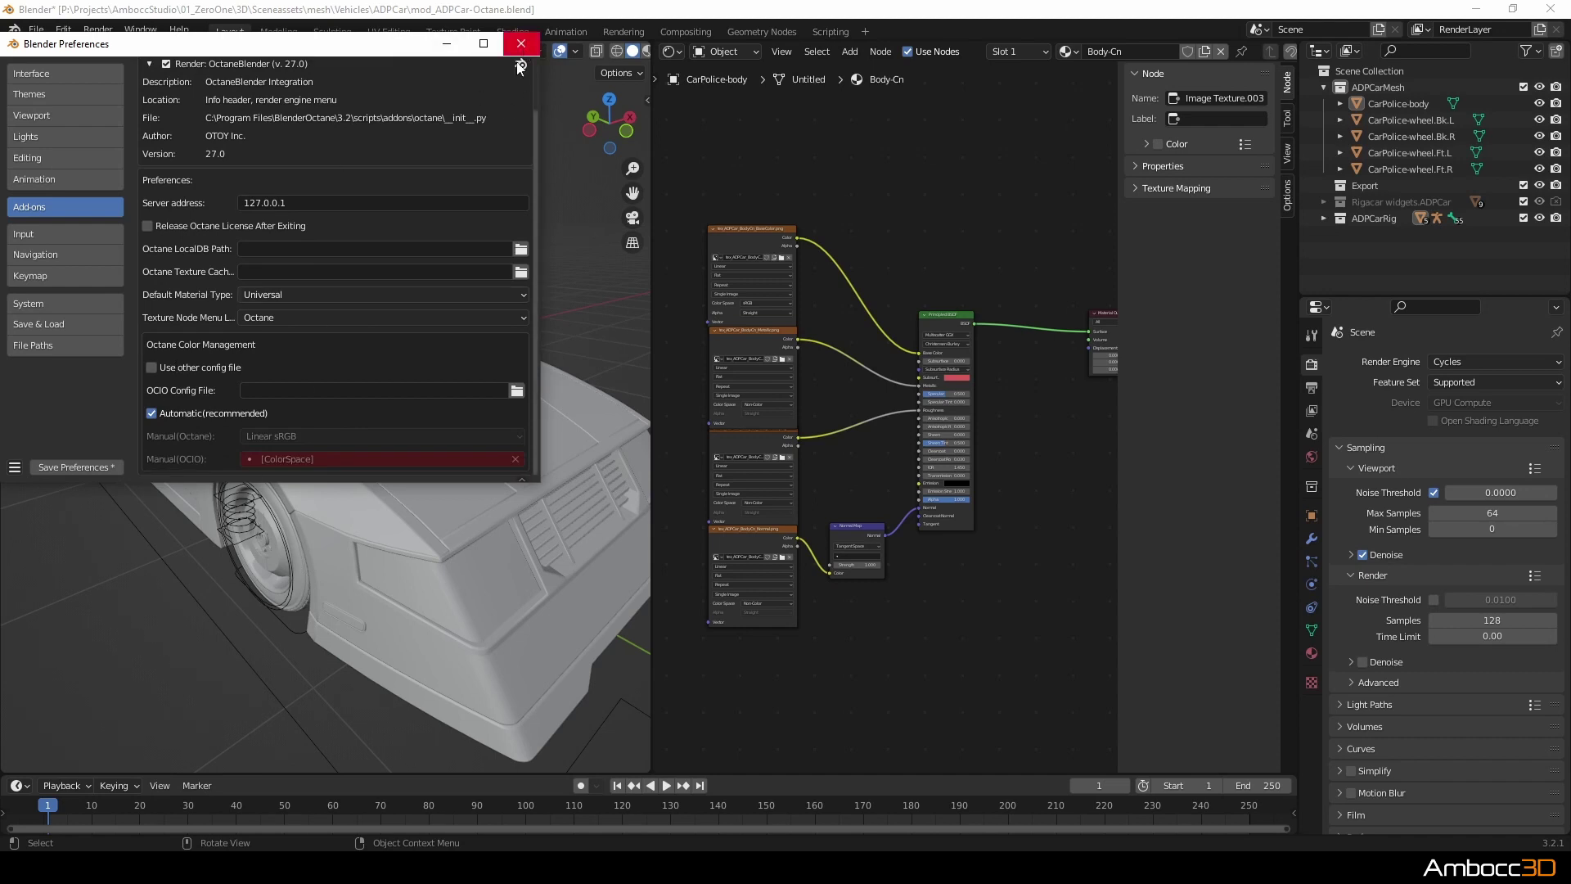
click(317, 321)
click(317, 321)
click(317, 326)
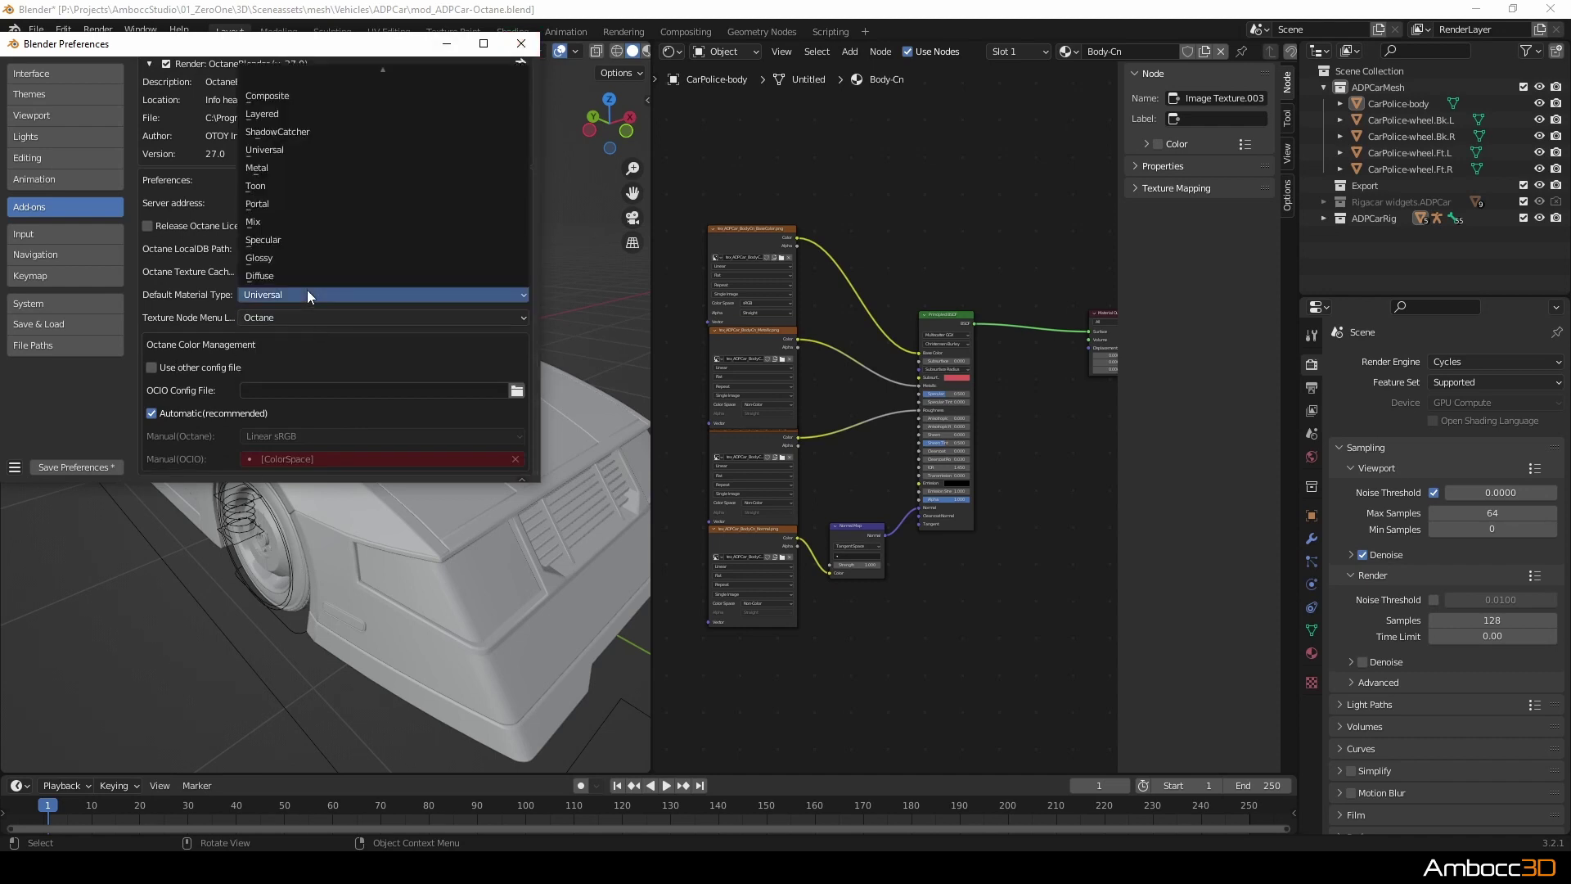
click(307, 289)
click(521, 44)
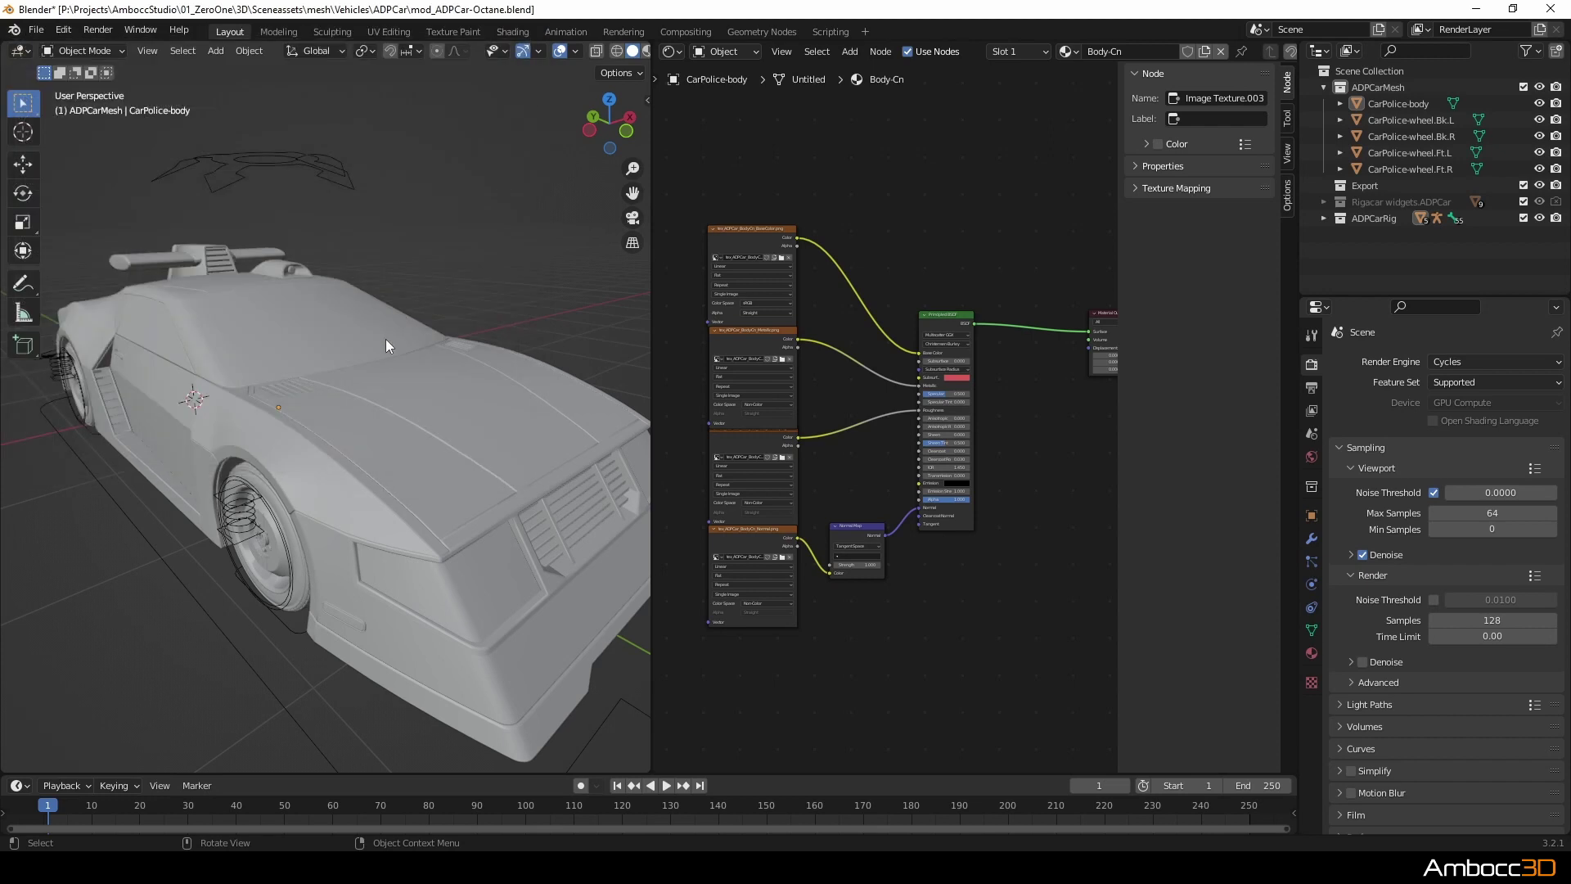
Set the scene's render engine to Octane.
click(1471, 363)
click(1445, 434)
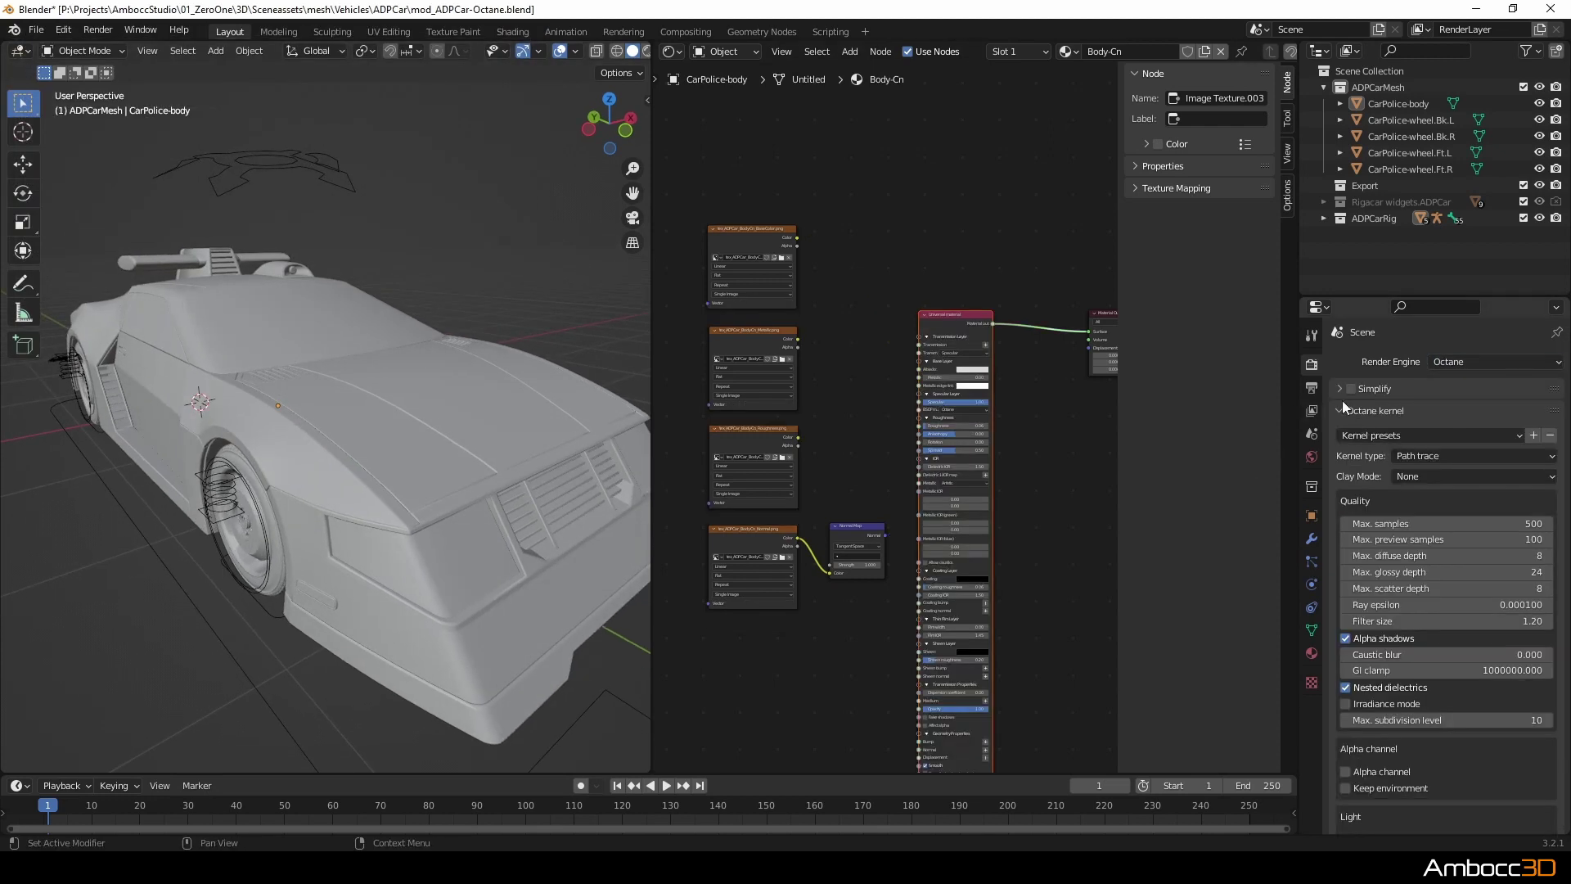
Enable adaptive sampling in the Octane kernel settings and set the minimum adaptive samples to 8.
scroll(1408, 475, down, 3)
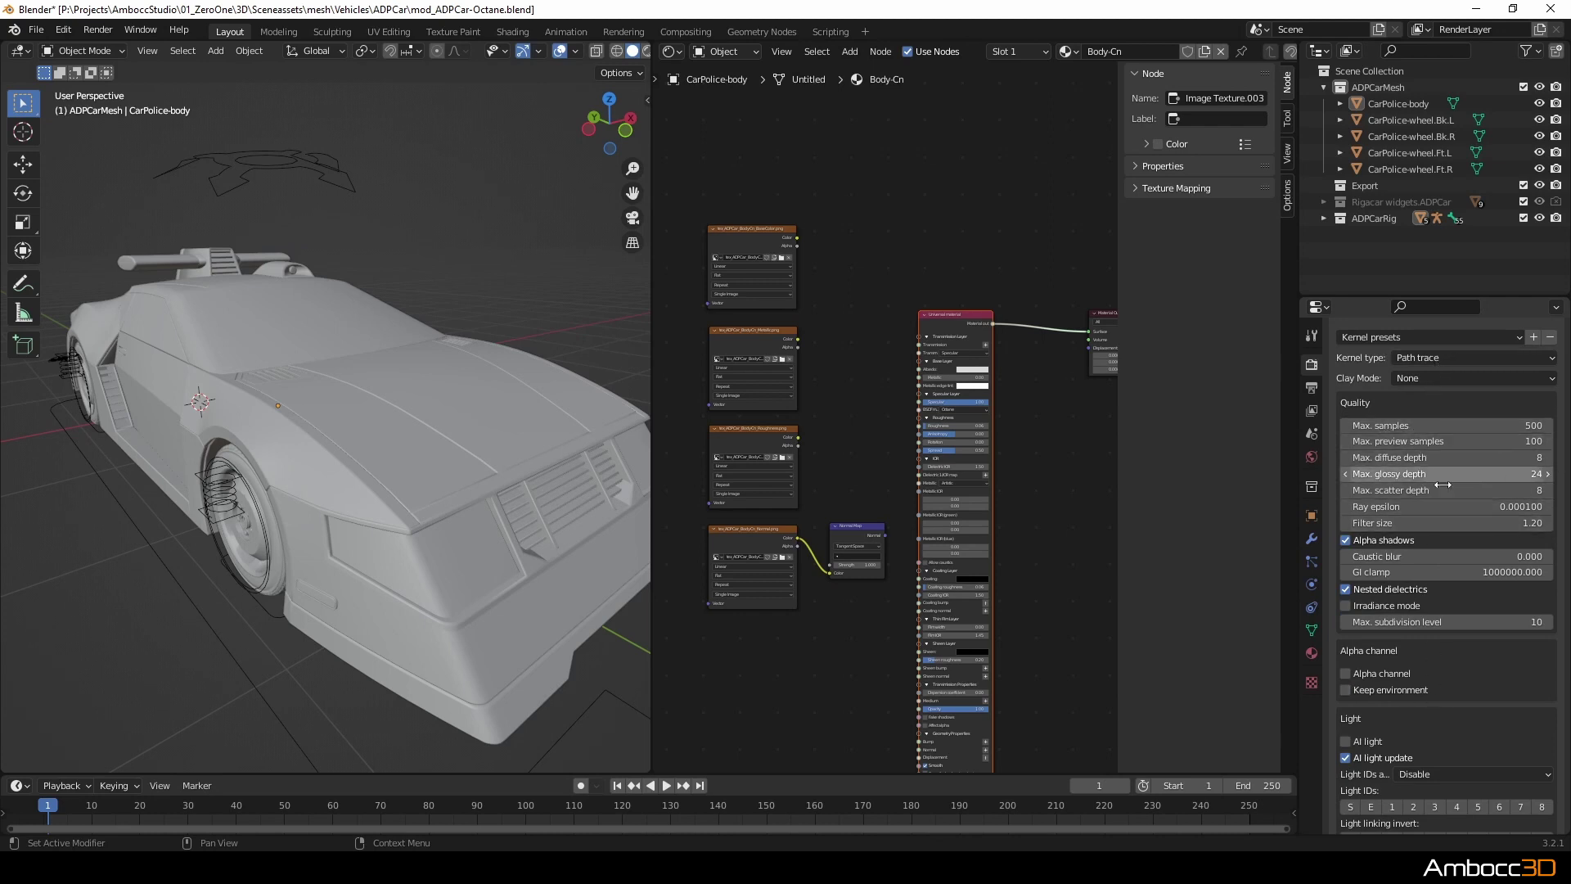
scroll(1468, 700, down, 3)
scroll(1451, 583, down, 8)
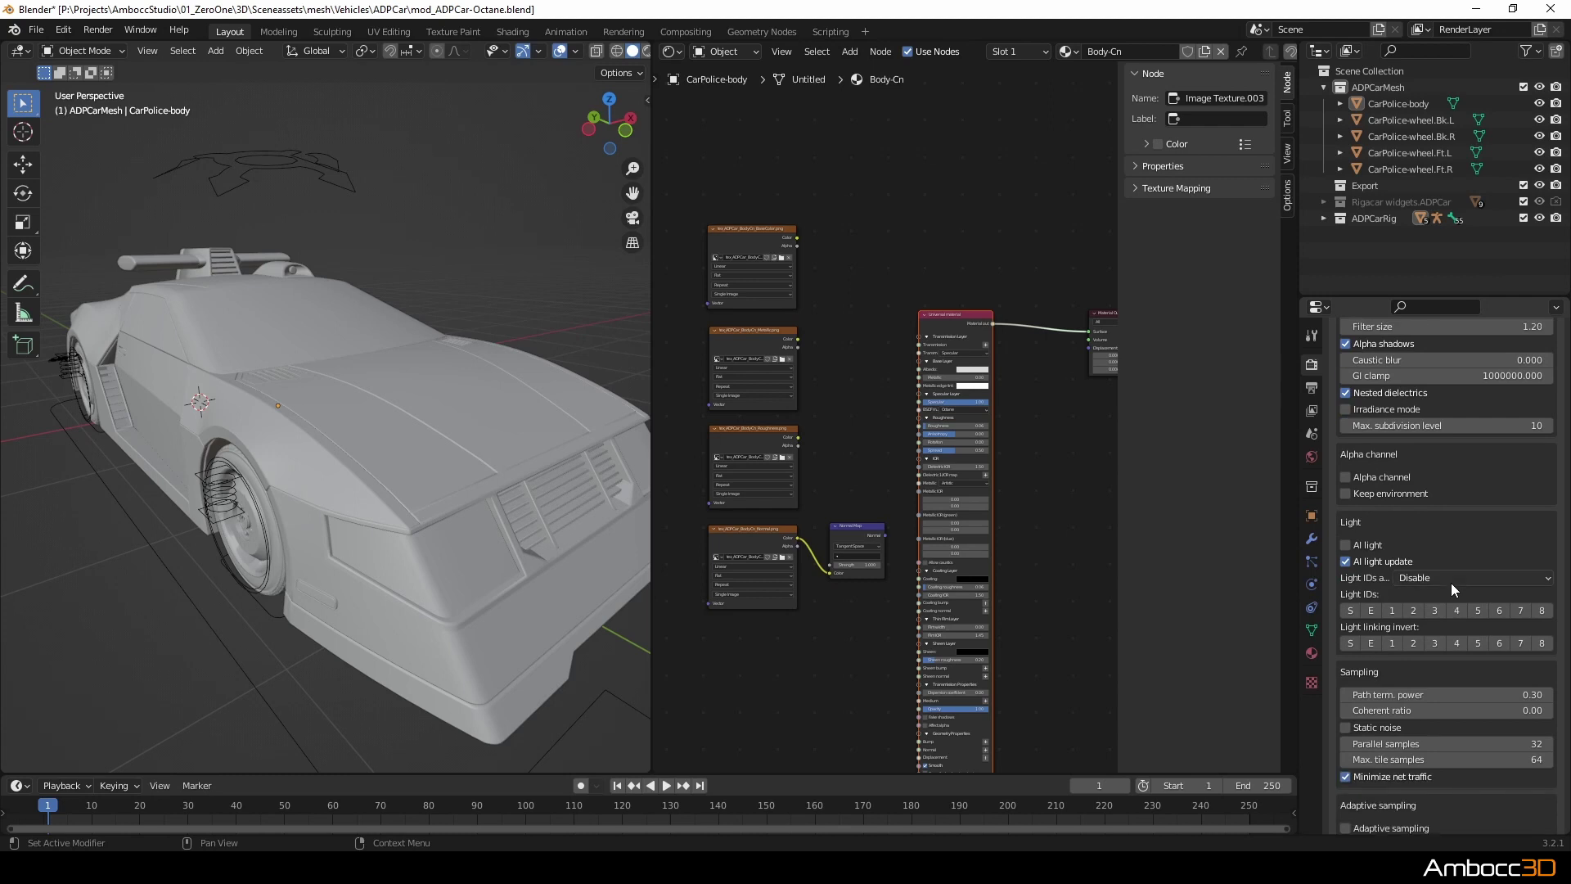
scroll(1451, 583, down, 1)
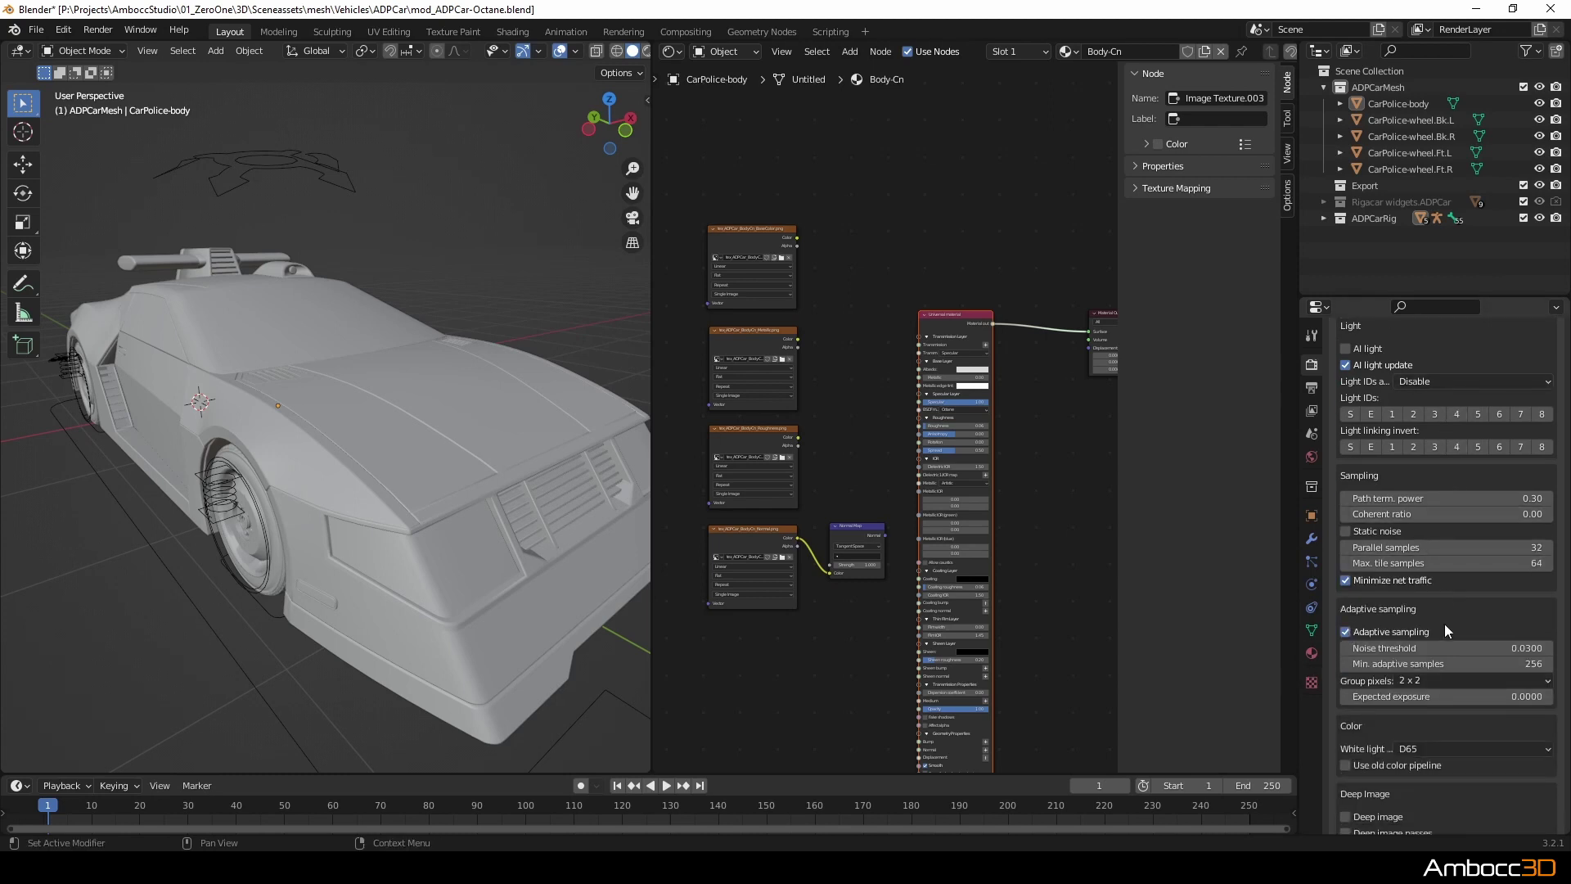
scroll(1448, 620, down, 4)
click(1502, 531)
text(8)
key(Return)
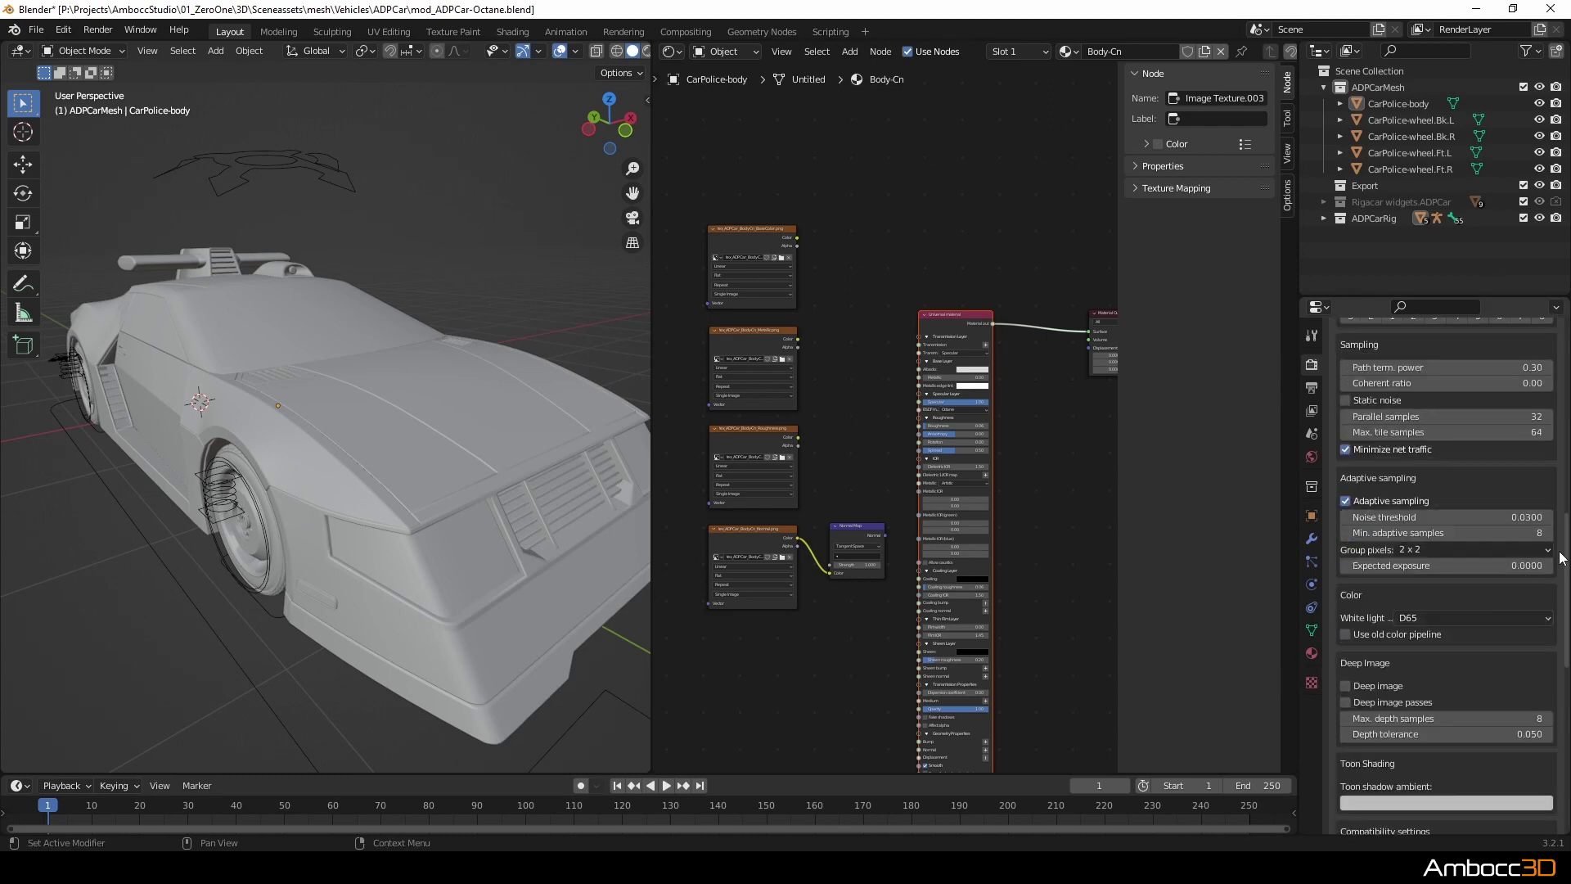
Request the device preferences from the Octane Server settings.
scroll(1465, 484, down, 13)
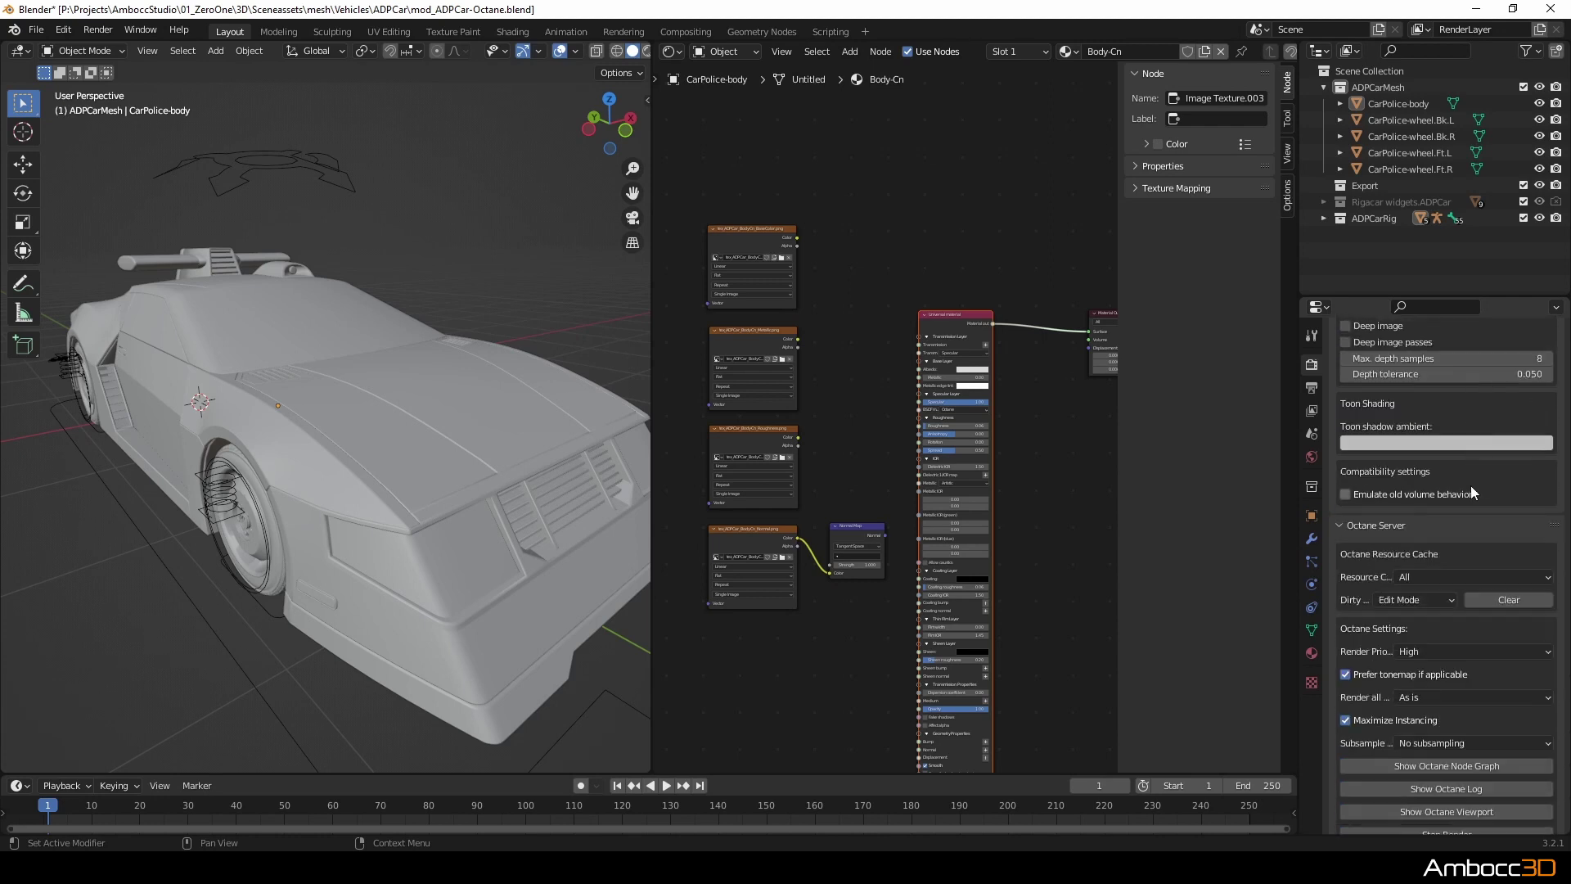
scroll(1471, 485, down, 3)
click(1362, 693)
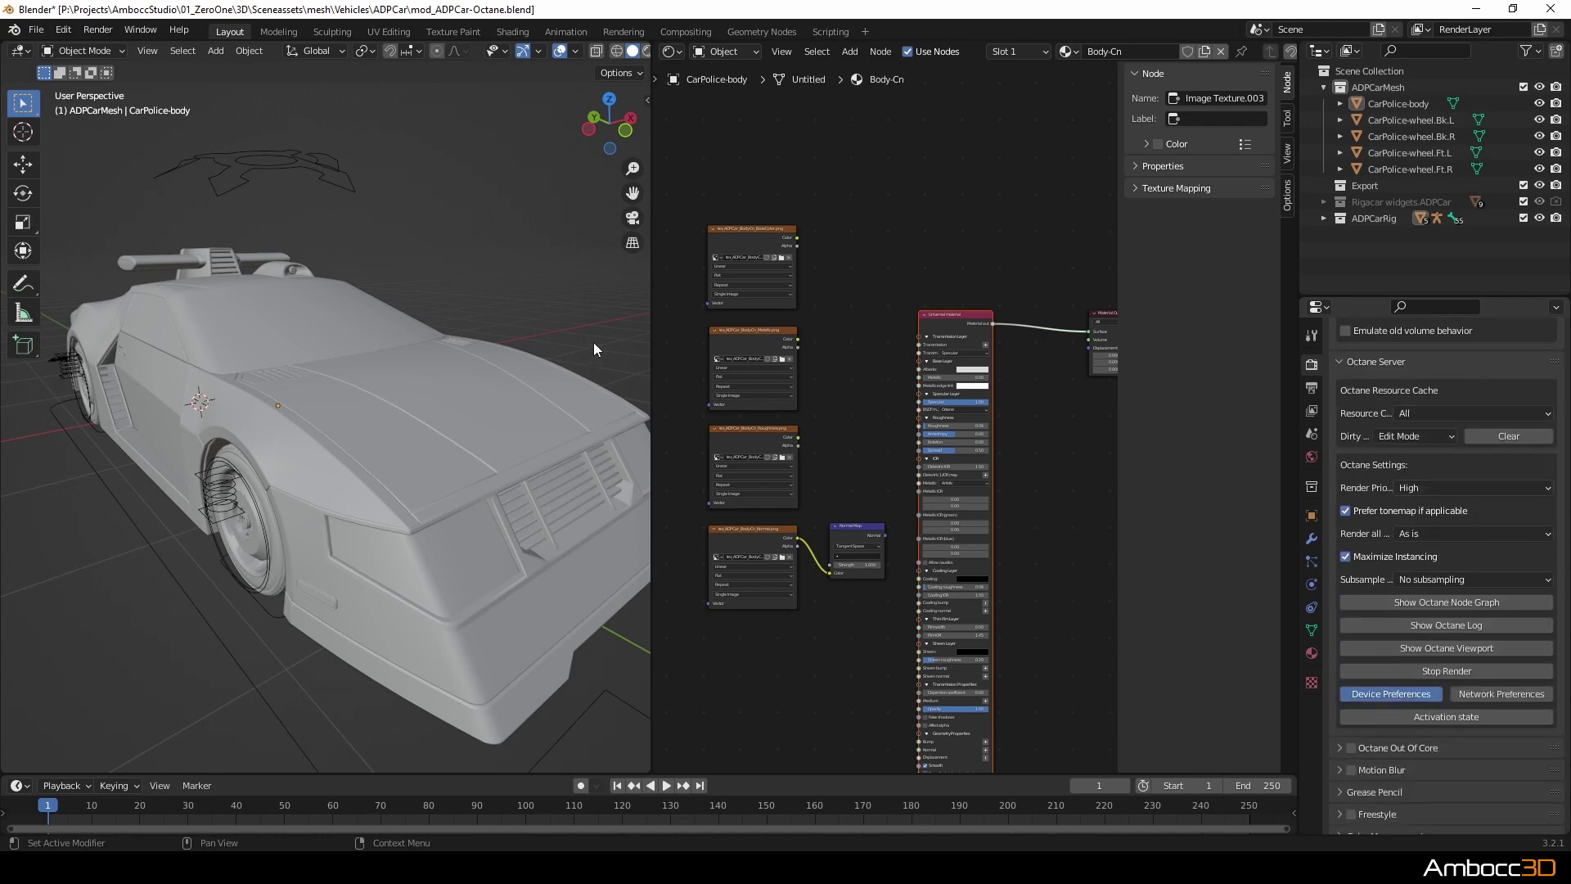
Search the installed programs for octane and launch OctaneServer.
key(super)
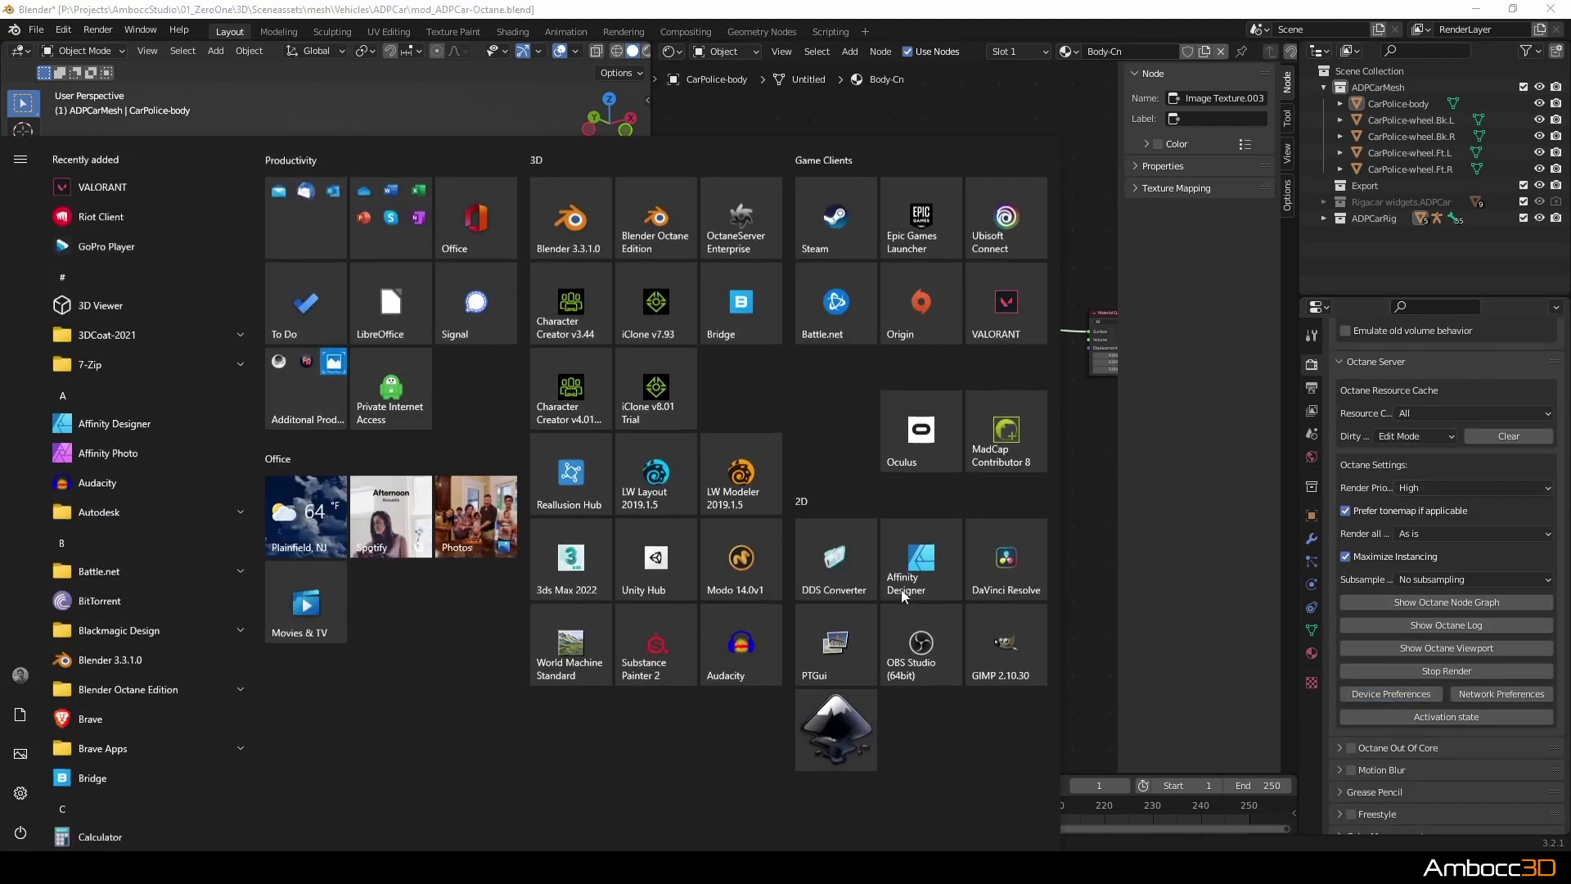
text(octane)
key(Return)
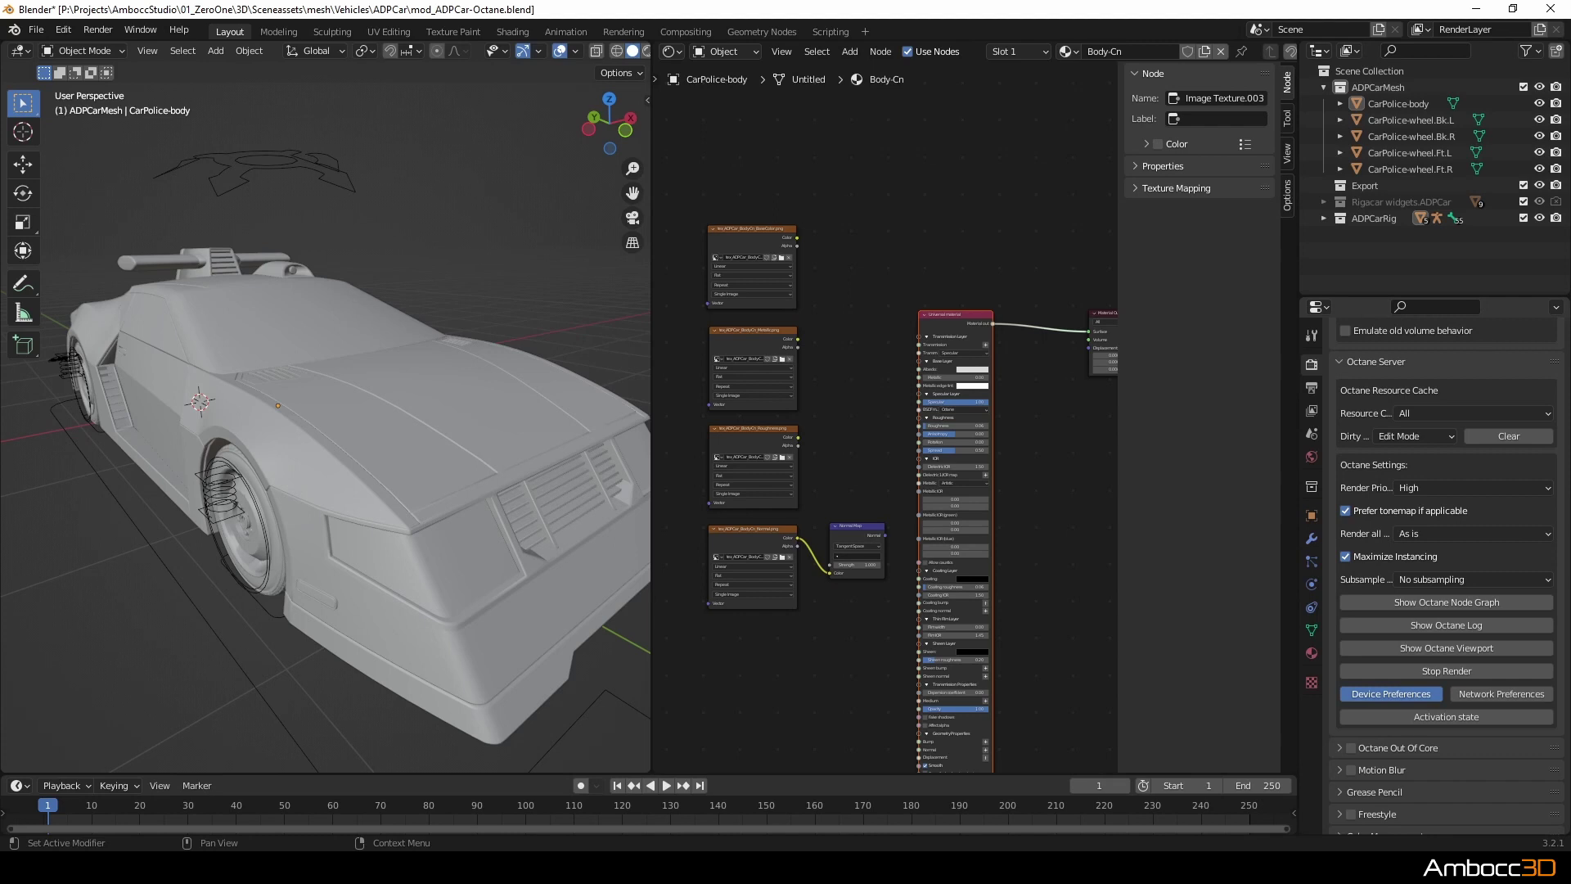
Open the Octane device preferences, look through the render, priority, imaging and denoise settings of both GPUs, and close them.
click(1408, 696)
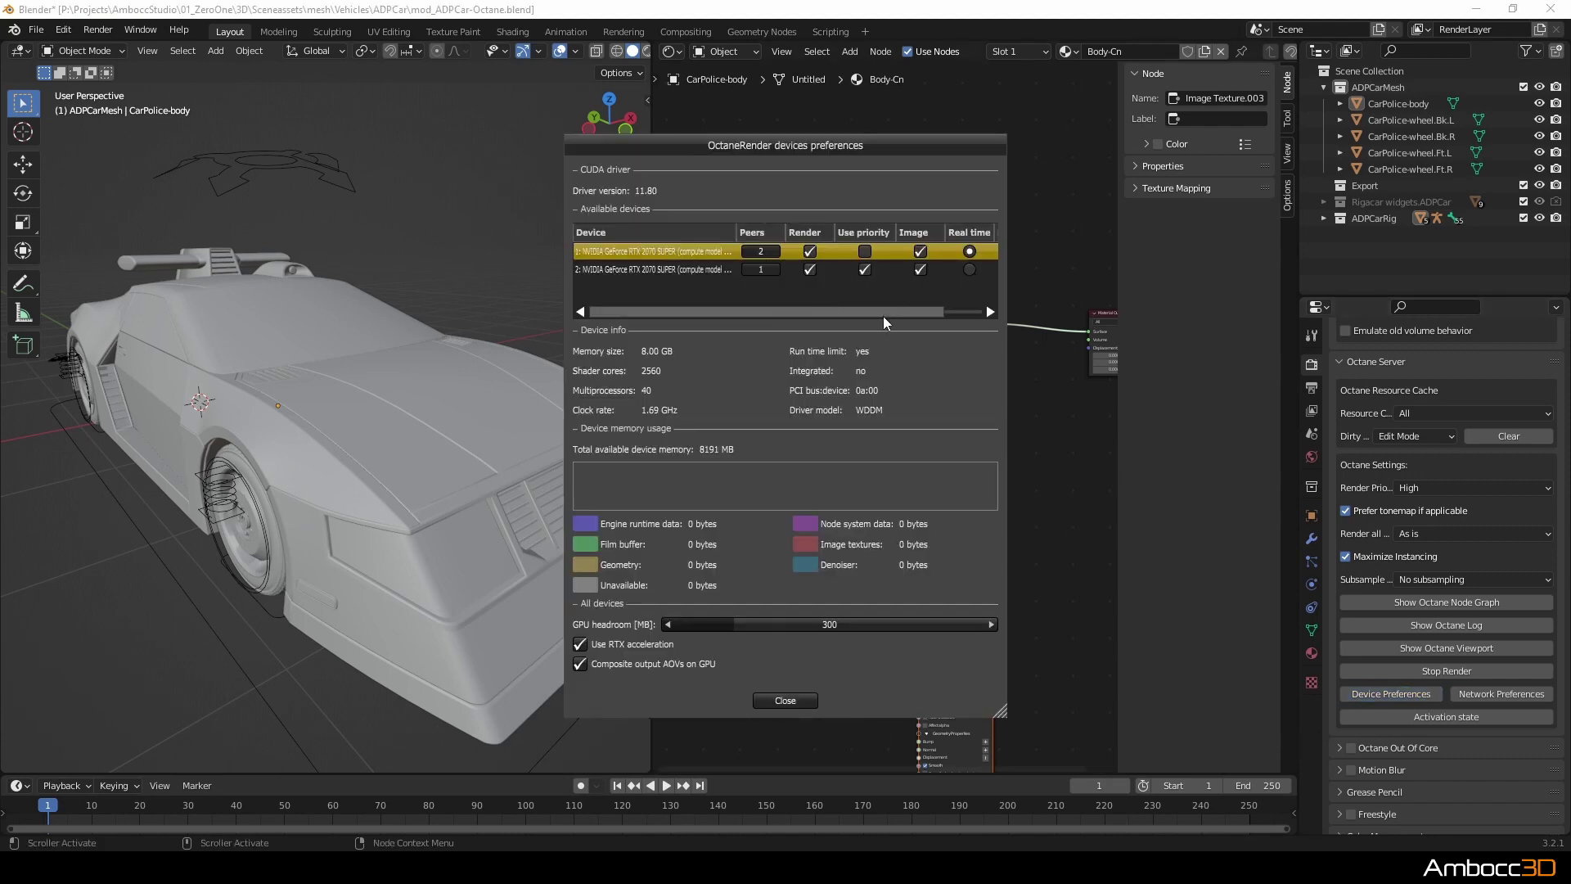
drag(884, 317, 995, 330)
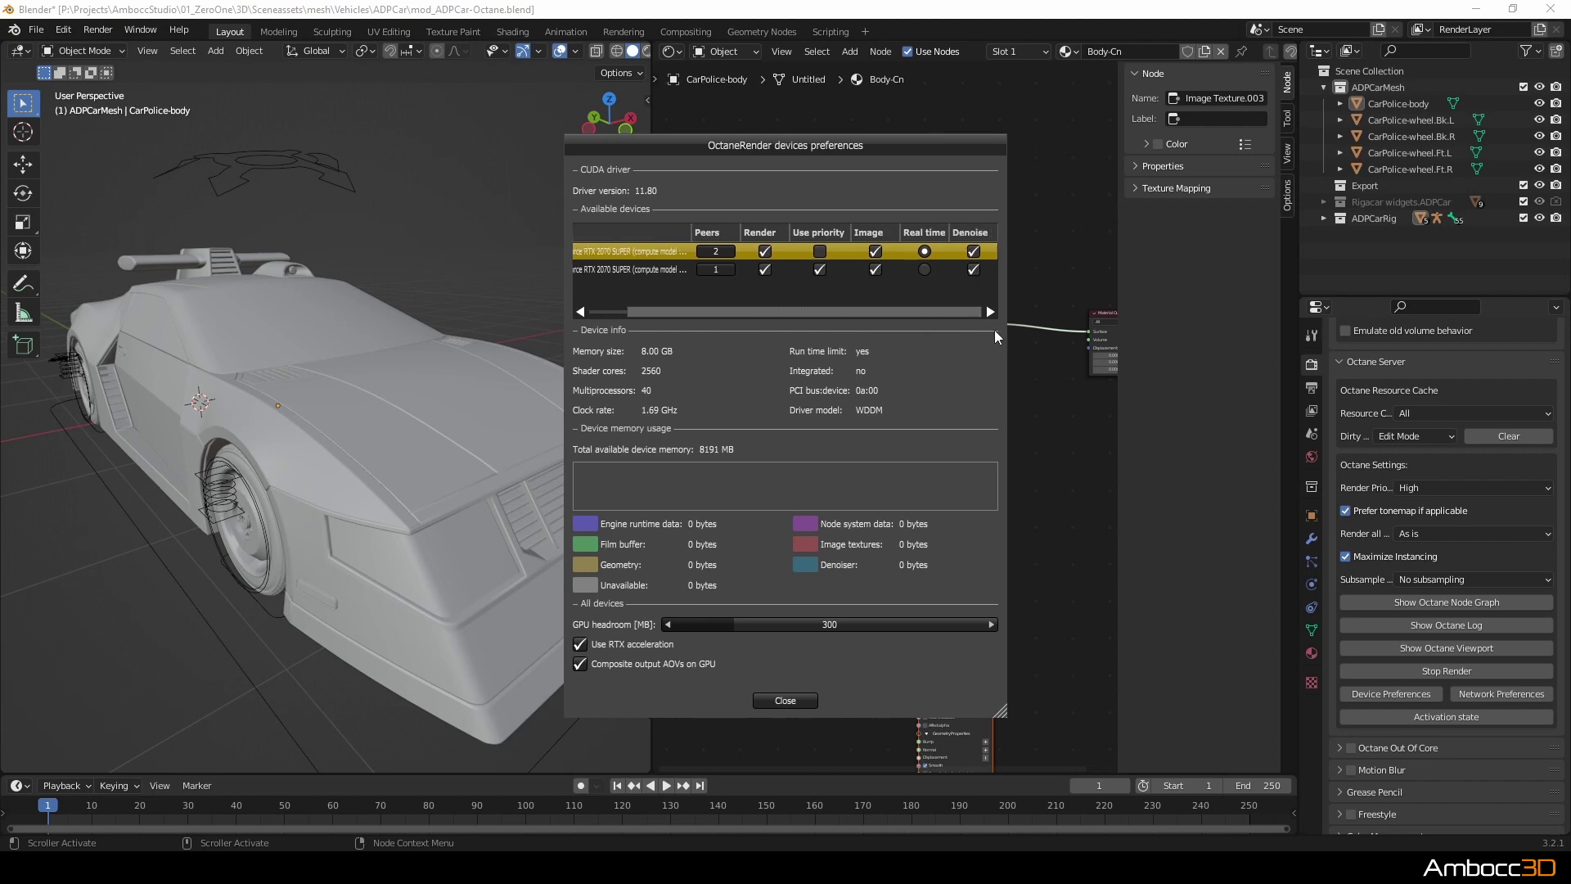
click(785, 701)
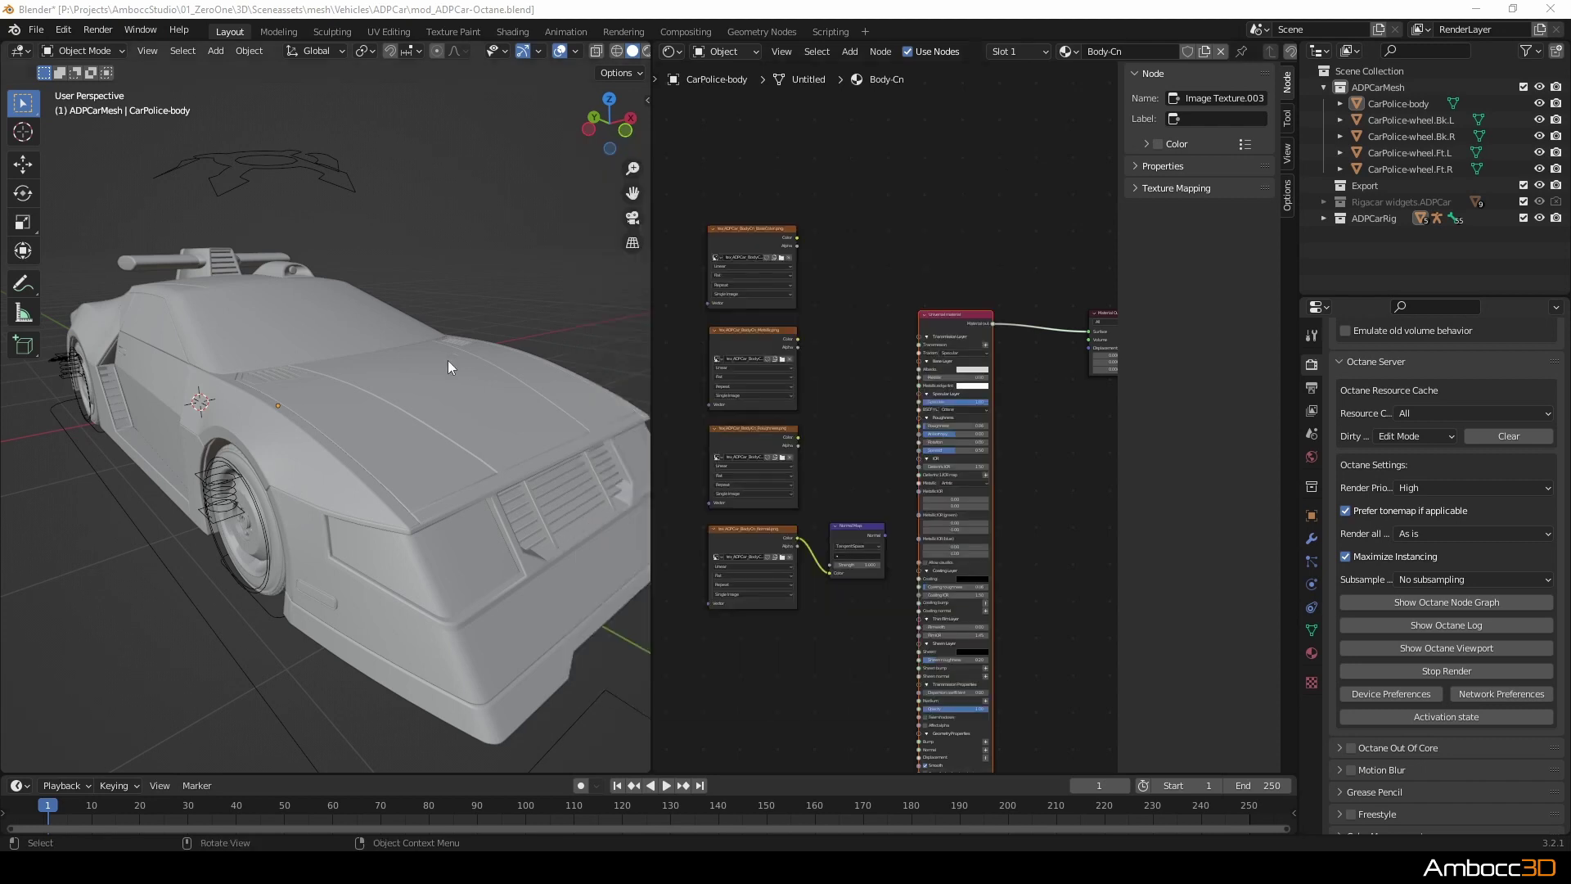
Widen the 3D viewport against the shader editor and bring up the World environment properties.
middle_drag(450, 361, 615, 292)
drag(653, 288, 736, 288)
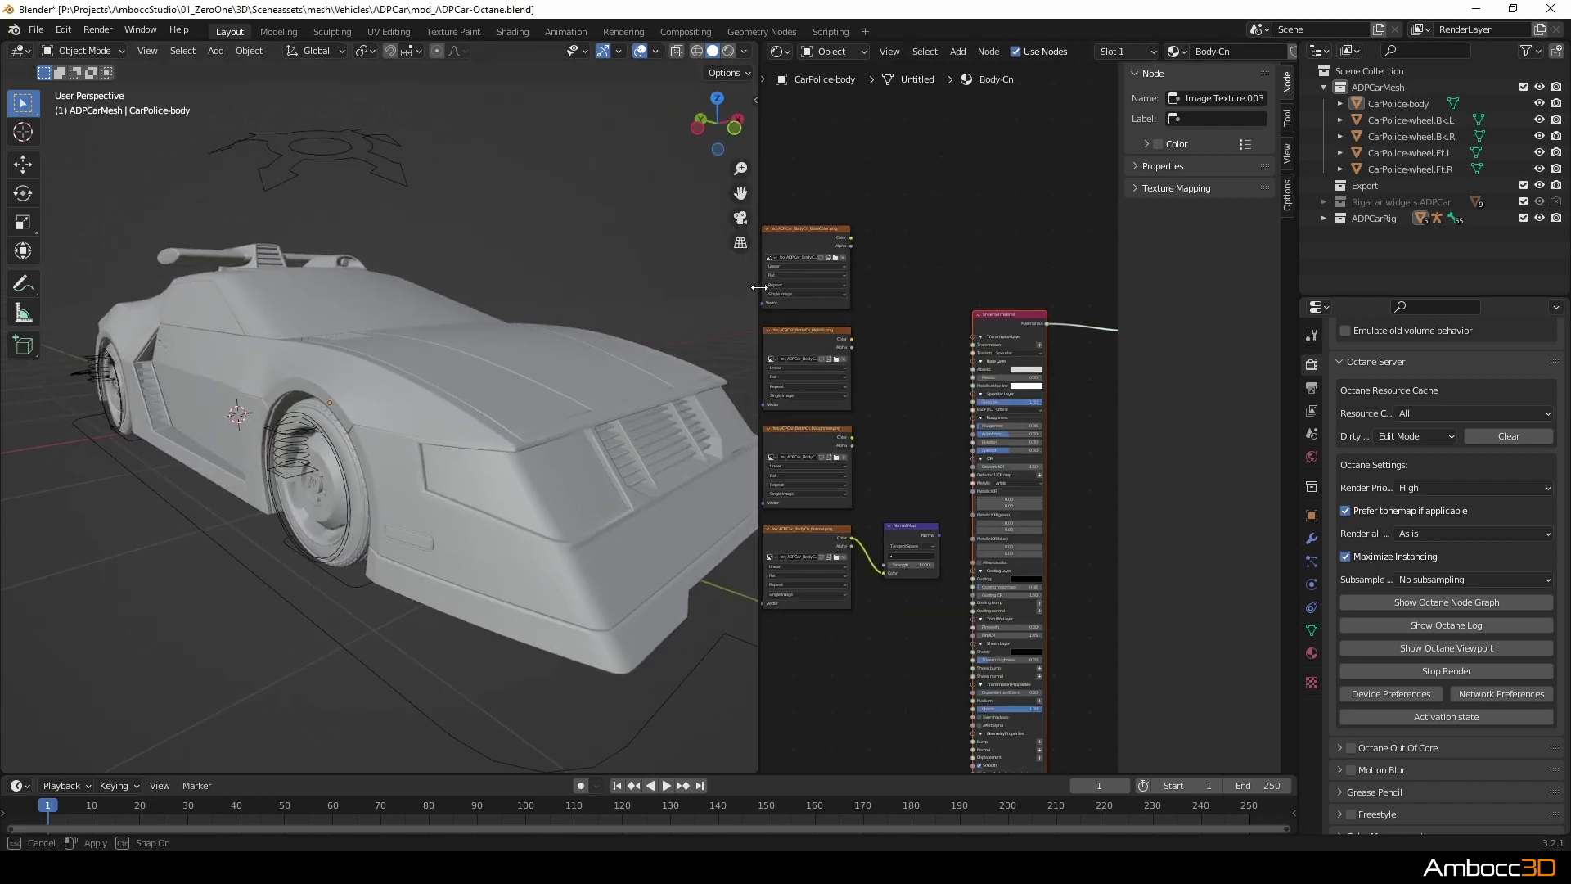
click(1313, 411)
click(1309, 456)
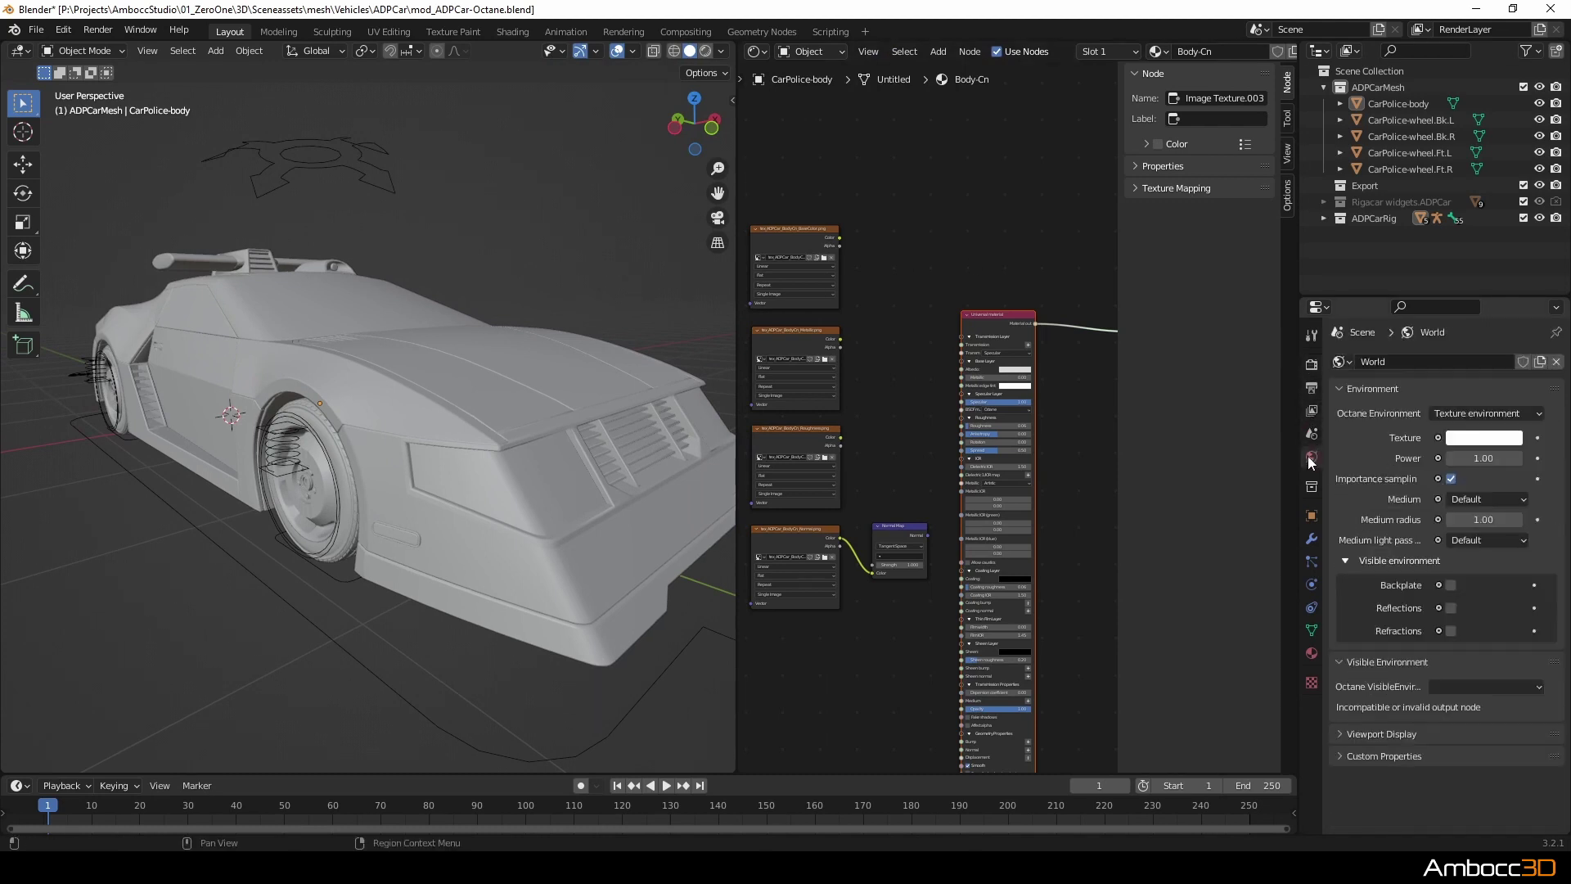
Switch the shader editor to the World node tree and delete the unconnected Sky Texture node.
click(810, 51)
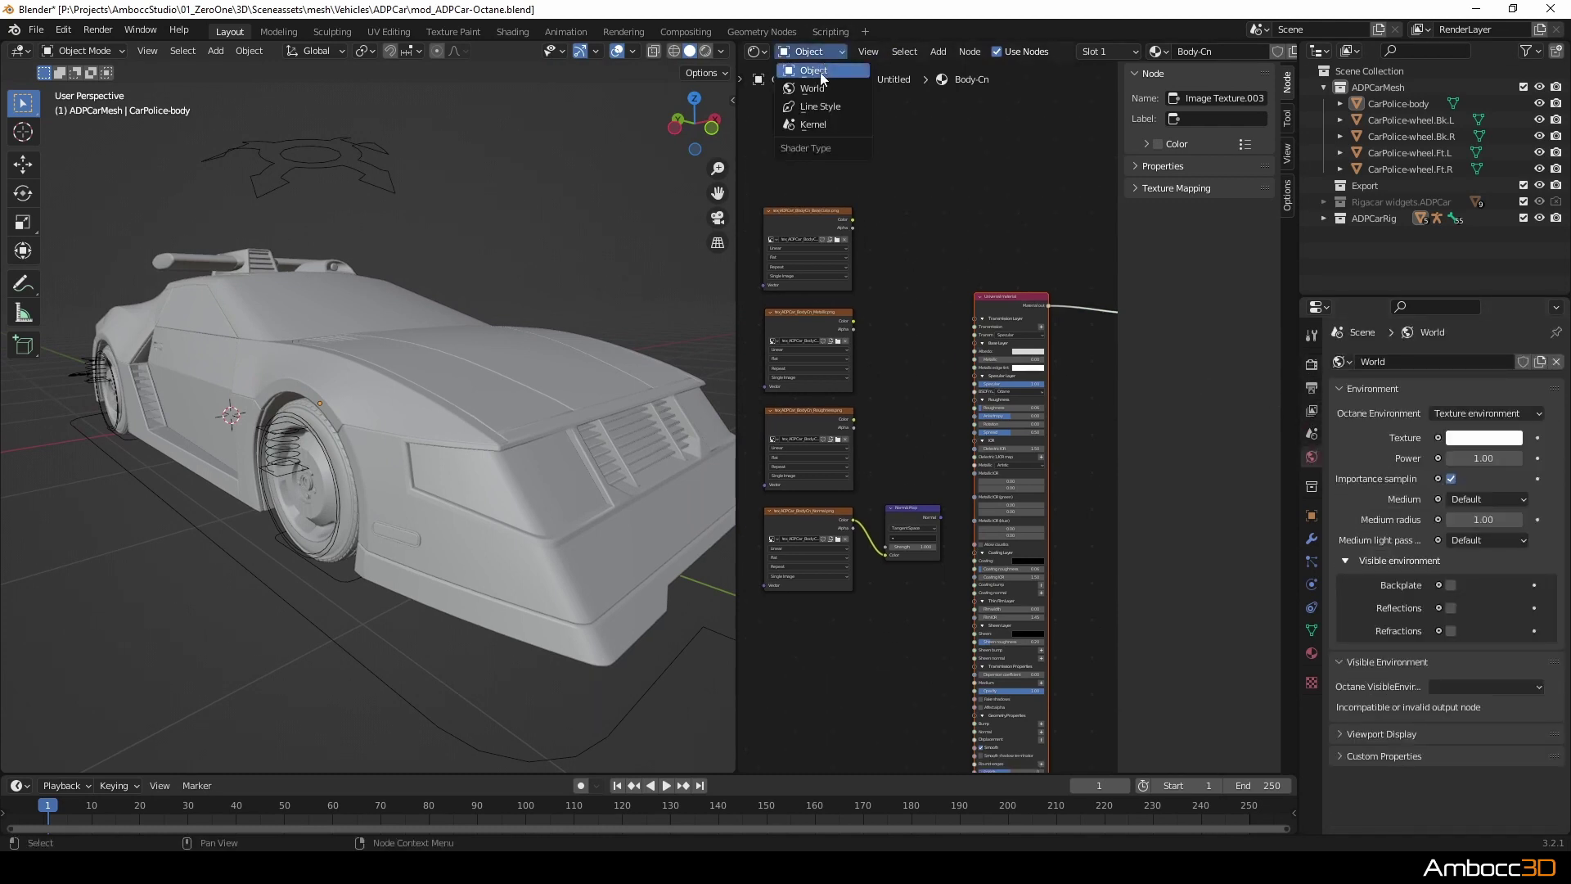
click(821, 88)
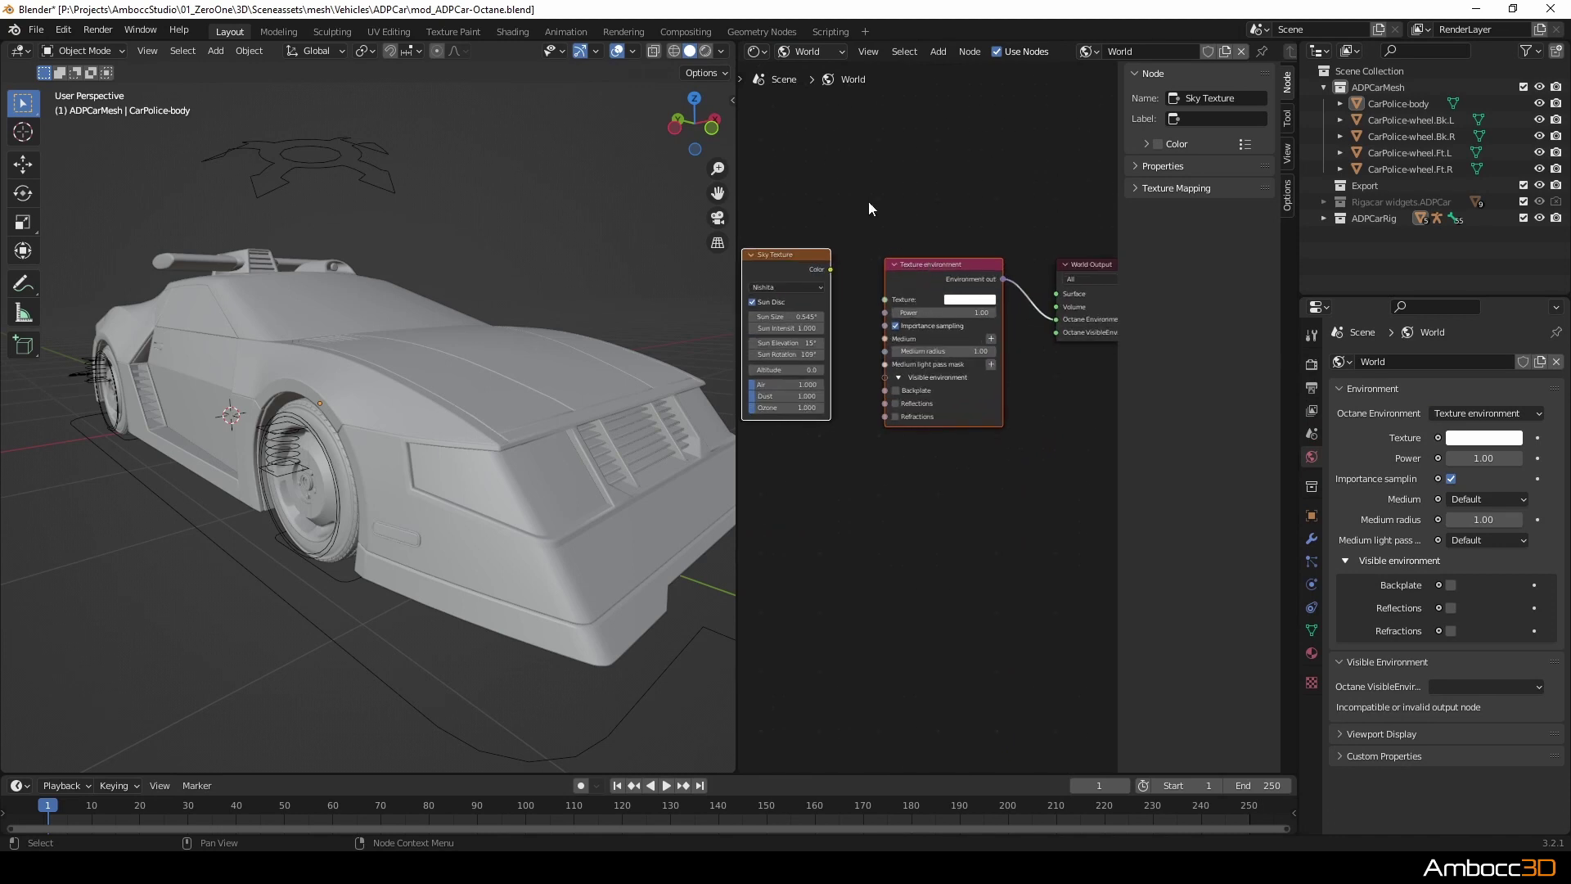
key(x)
scroll(1111, 475, up, 2)
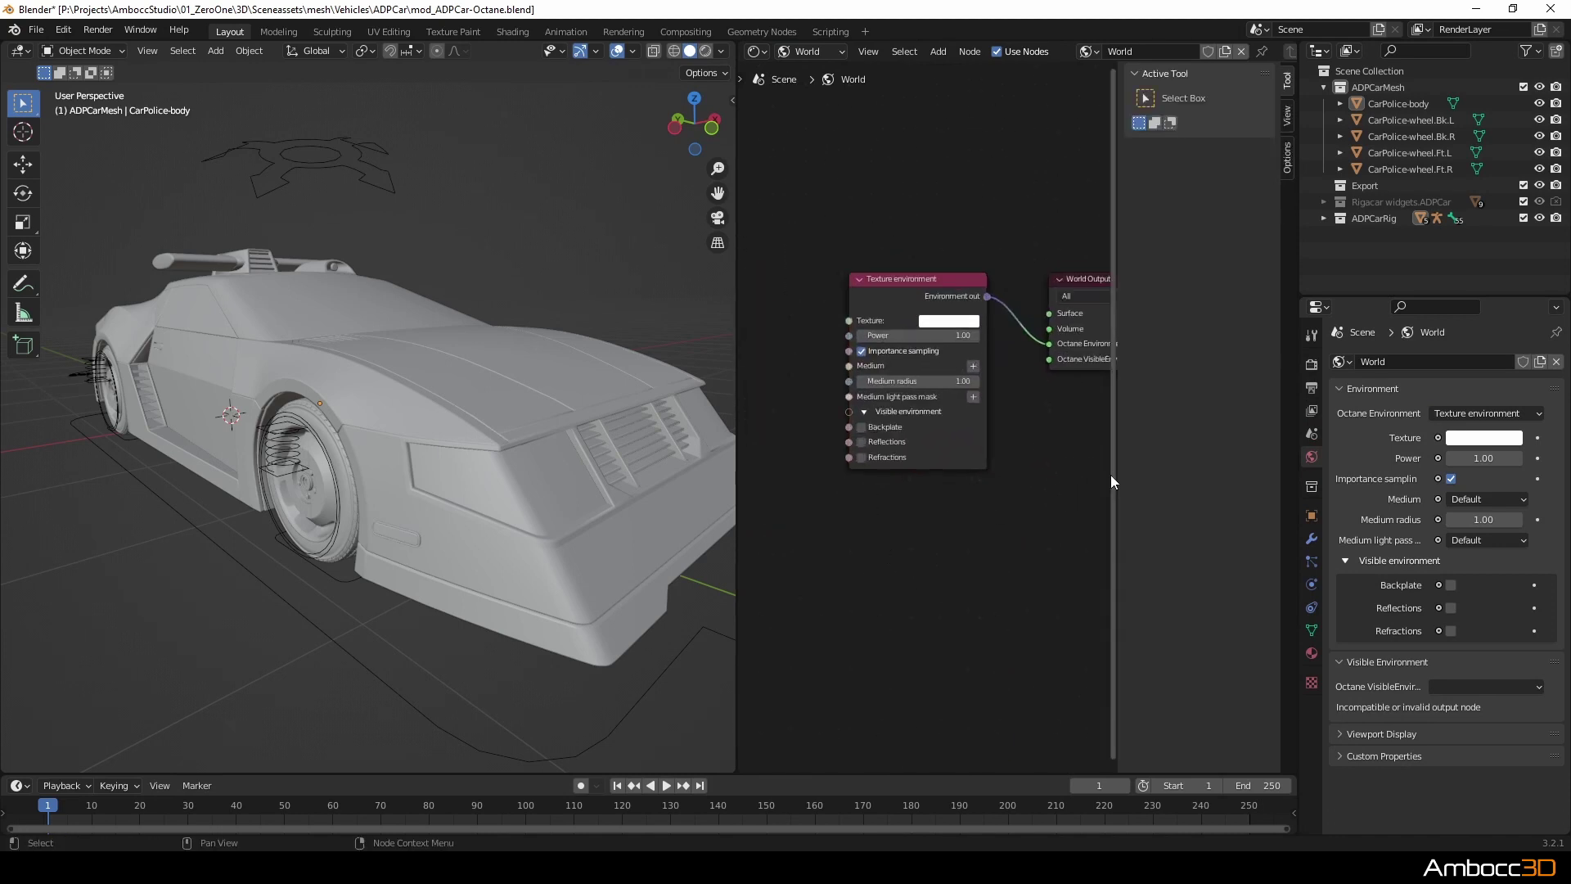
middle_drag(1112, 474, 989, 483)
Set the 3D viewport to rendered shading and change the Octane environment to Daylight environment.
click(708, 51)
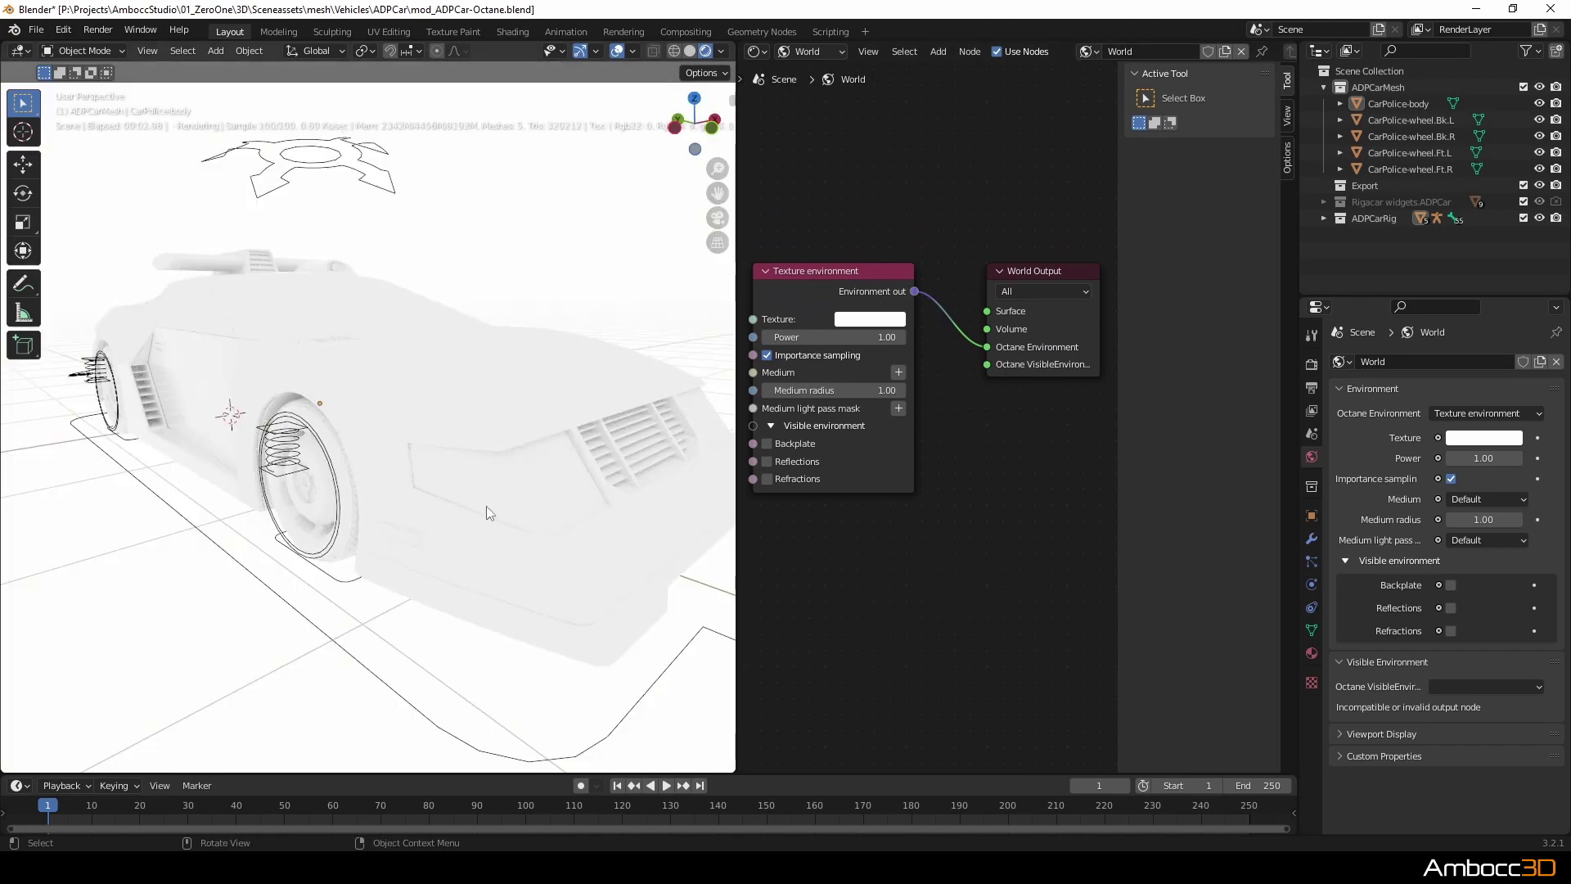
click(1479, 414)
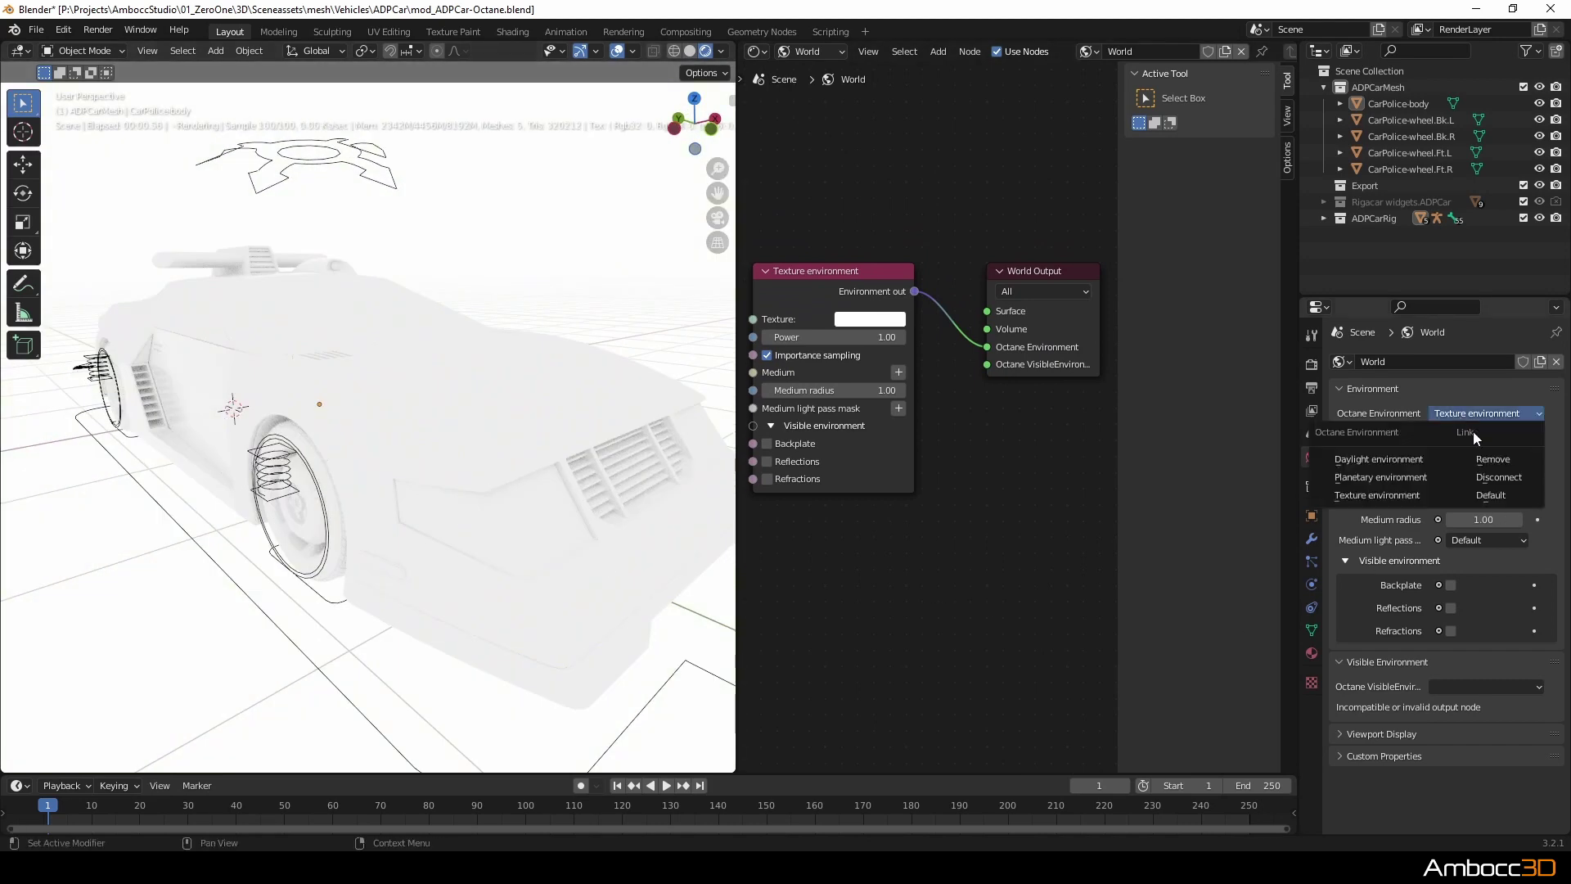
click(1379, 459)
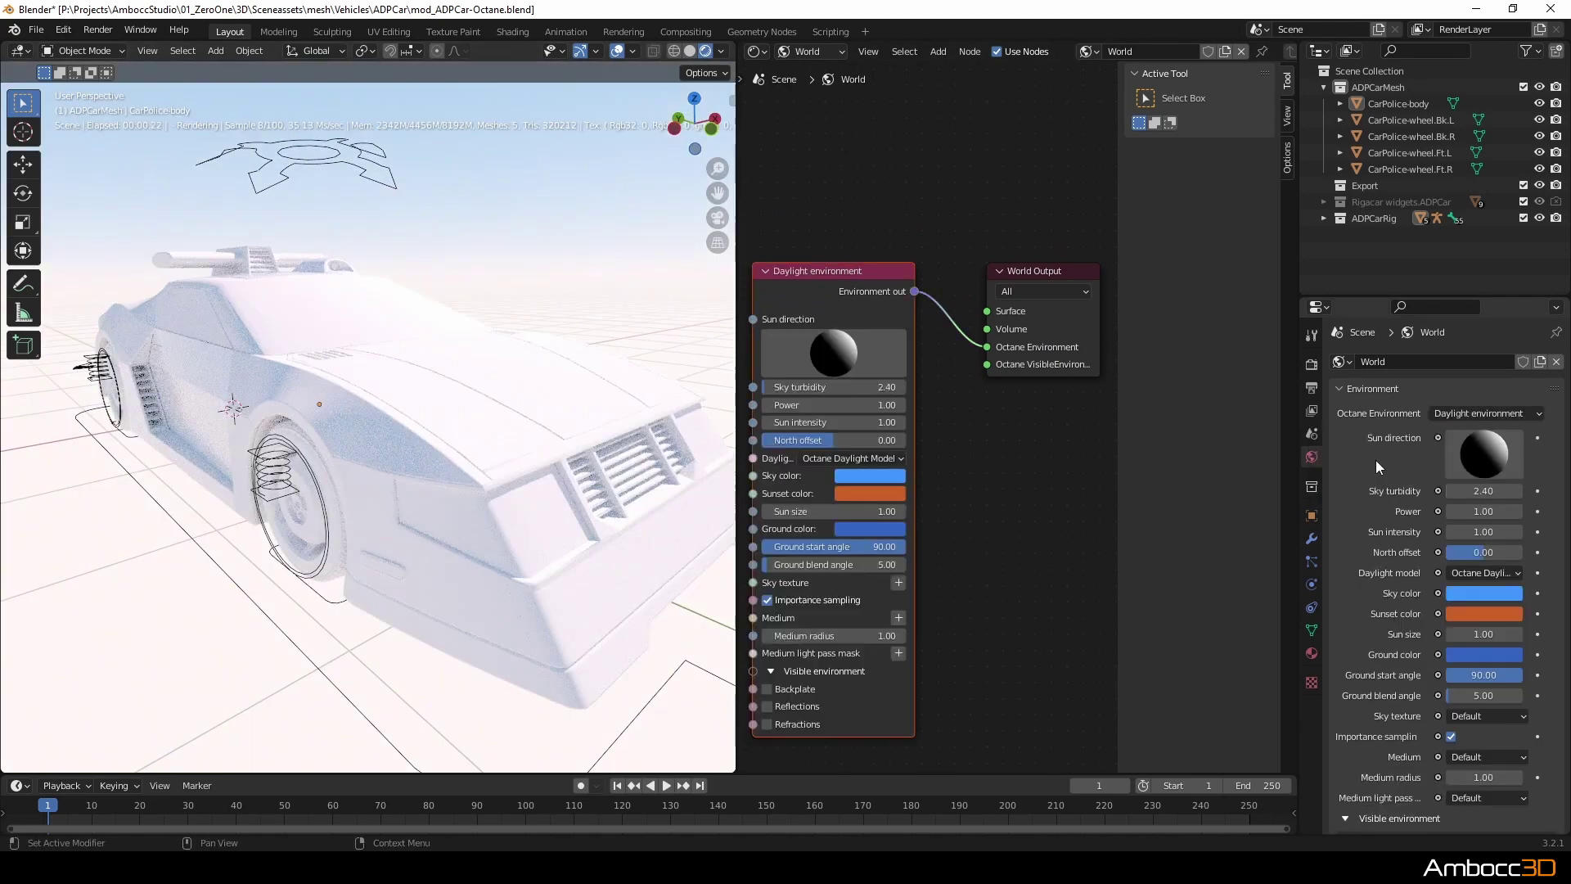
middle_drag(470, 472, 454, 468)
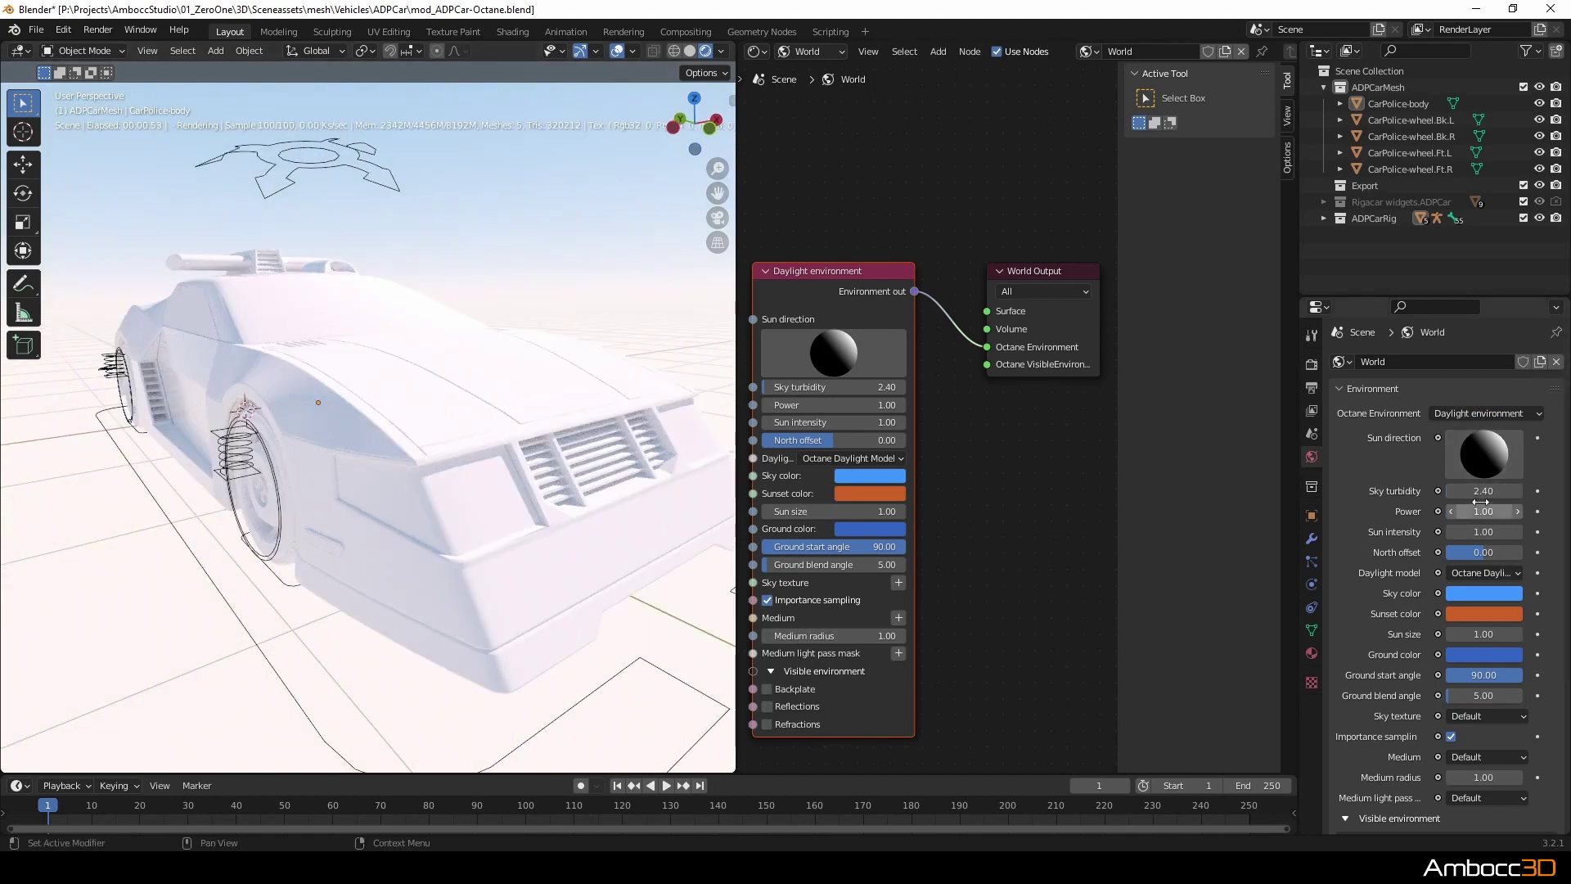
Set the daylight model to Nishita Daylight Model and change the environment's ground color to a pale beige.
click(1502, 573)
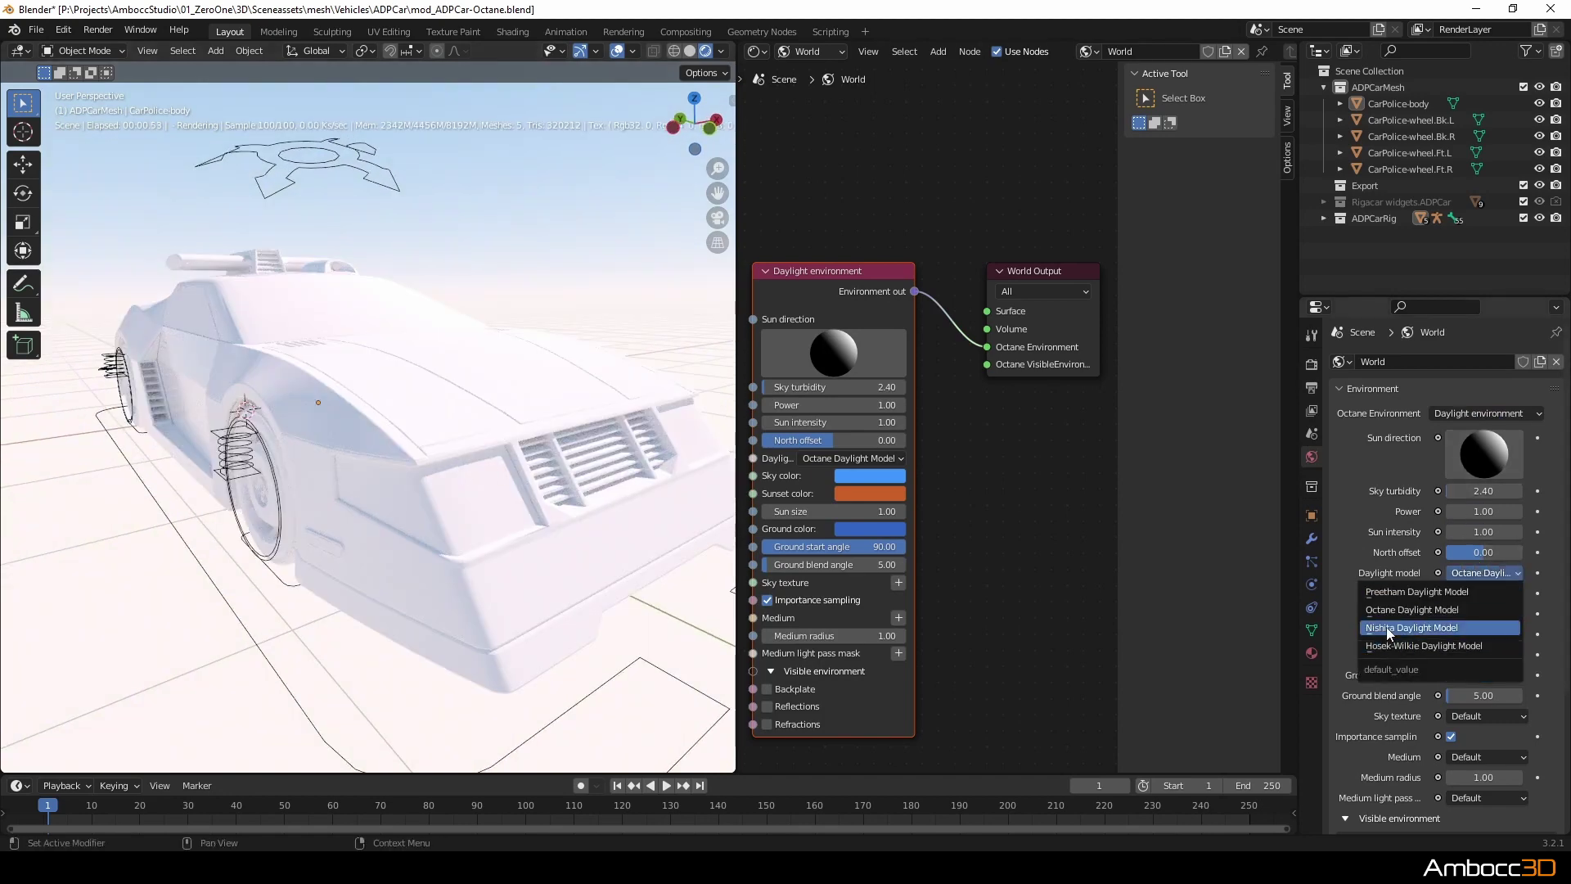
click(1473, 628)
middle_drag(491, 499, 393, 499)
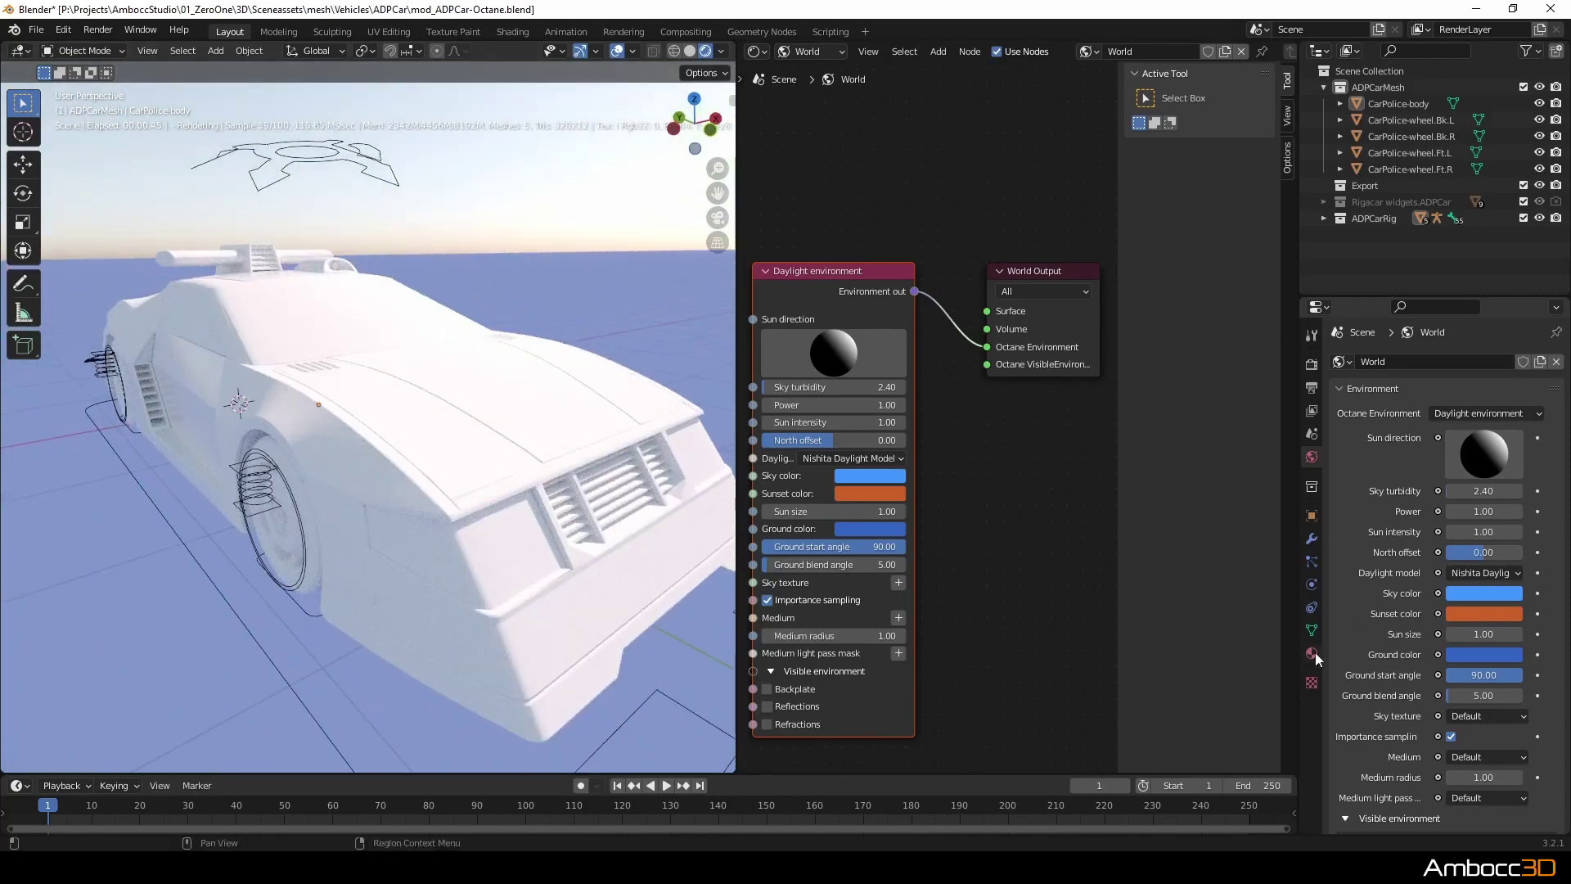
click(1481, 655)
mouse_move(1472, 464)
mouse_down()
mouse_move(1432, 514)
mouse_move(1419, 505)
mouse_move(1431, 500)
mouse_up()
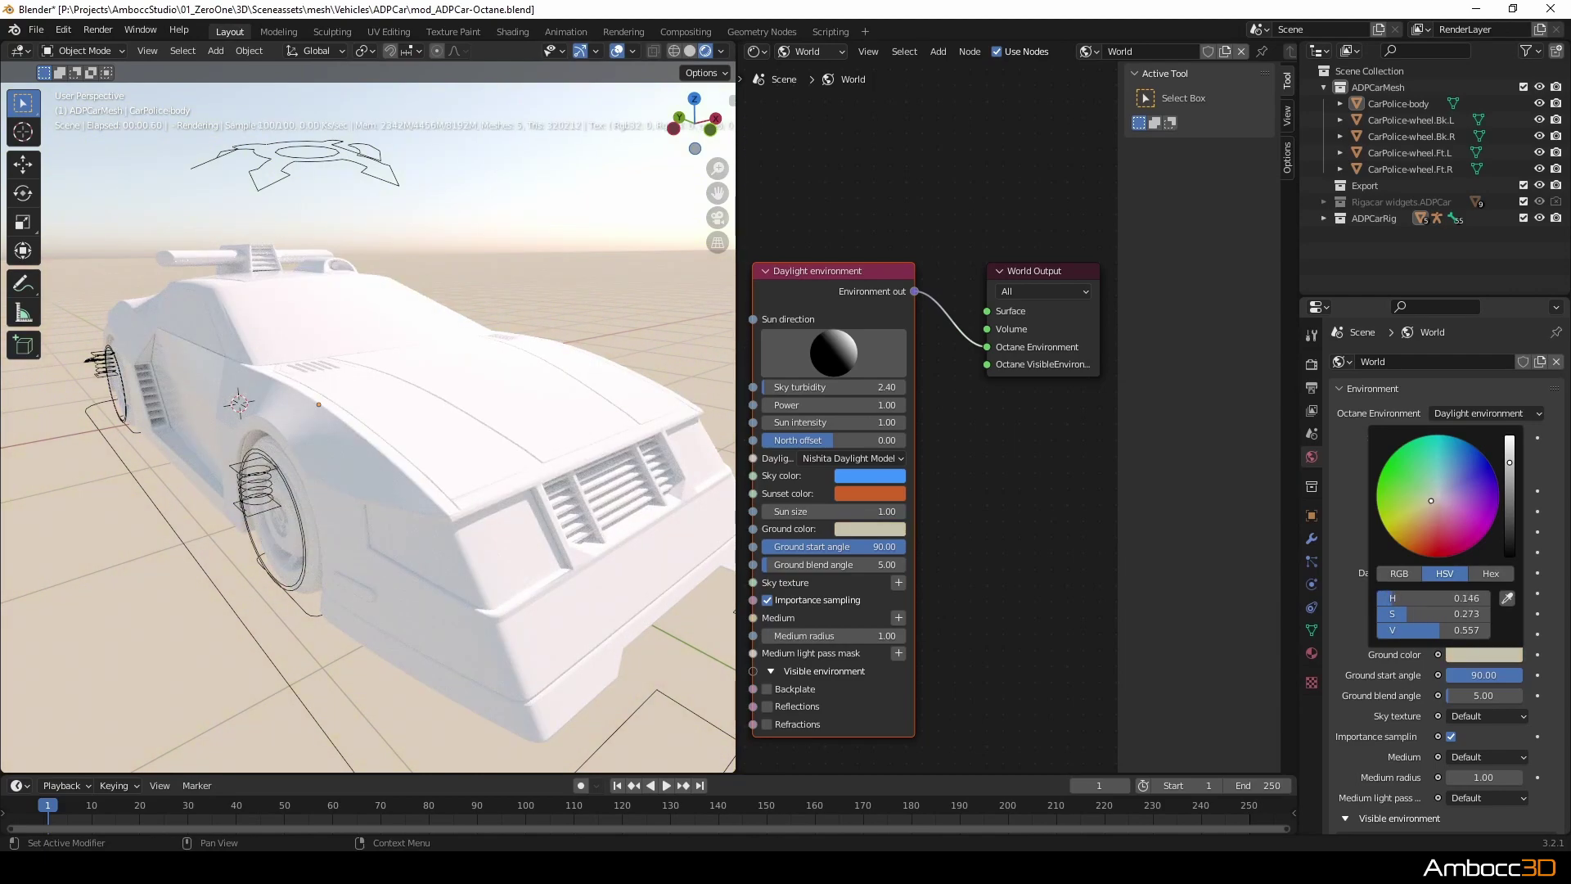
Add a mesh plane beneath the car as the ground and scale it up uniformly to about 14.365.
middle_drag(267, 555, 415, 479)
key(shift+a)
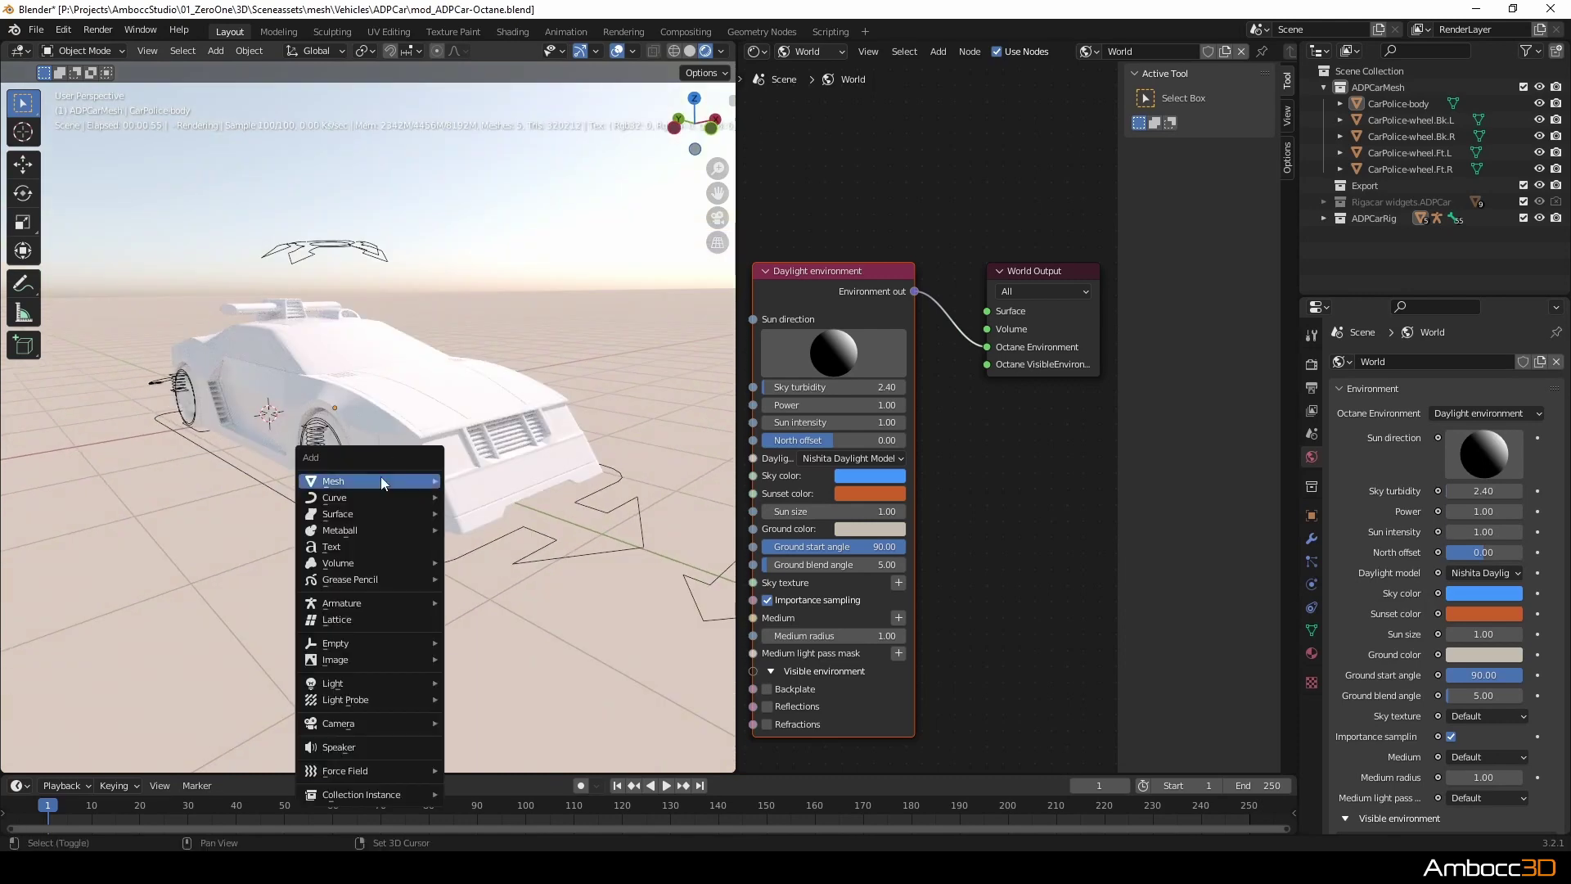
mouse_move(380, 480)
click(480, 478)
key(s)
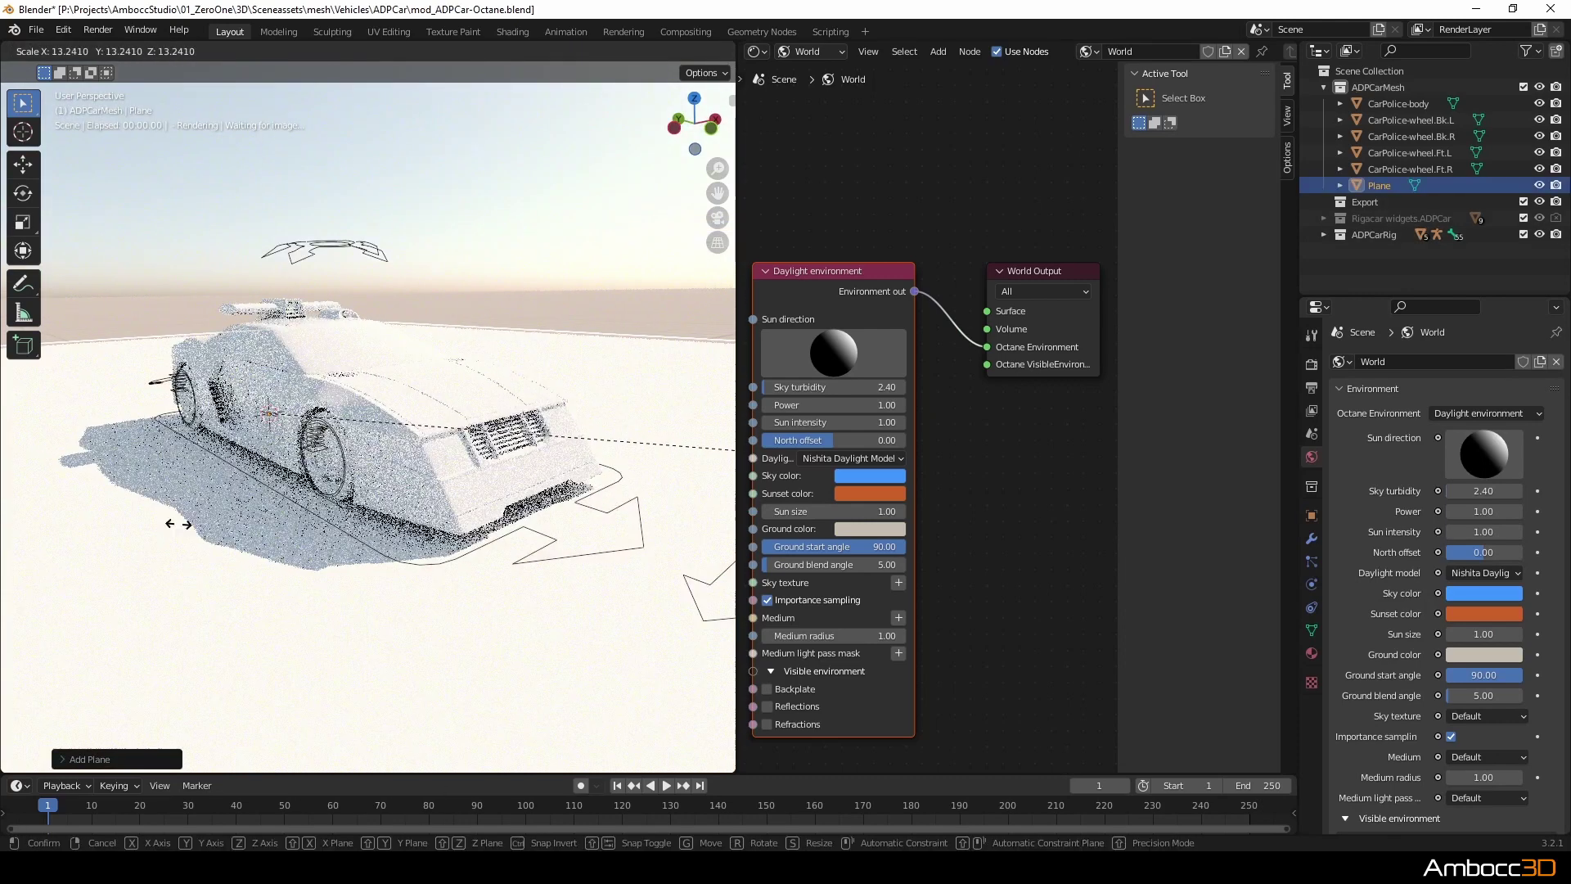
click(271, 543)
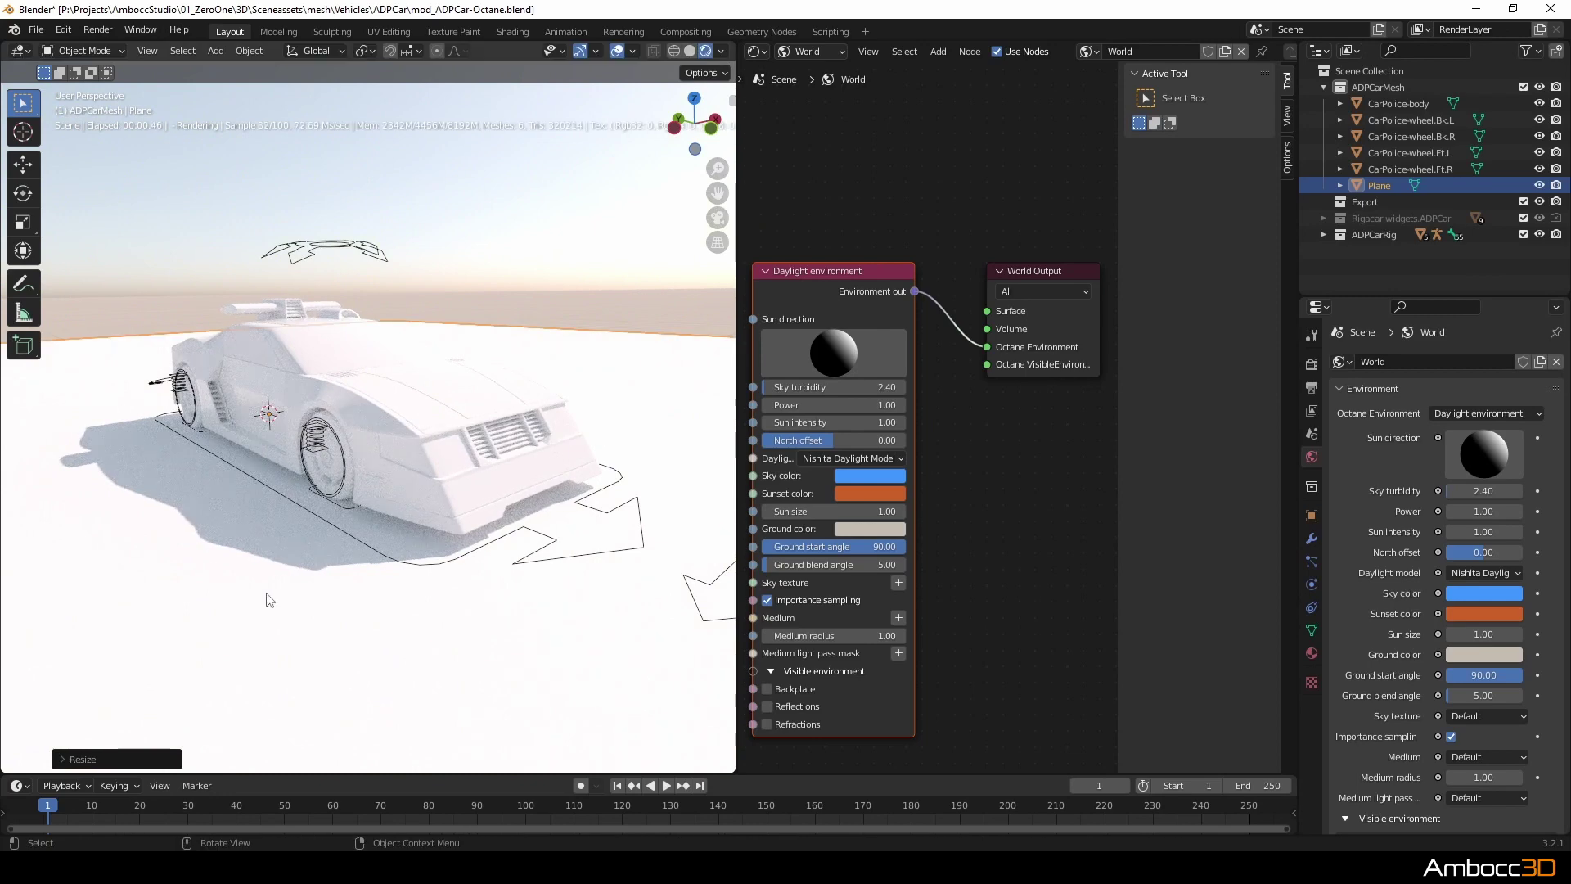
middle_drag(266, 596, 362, 595)
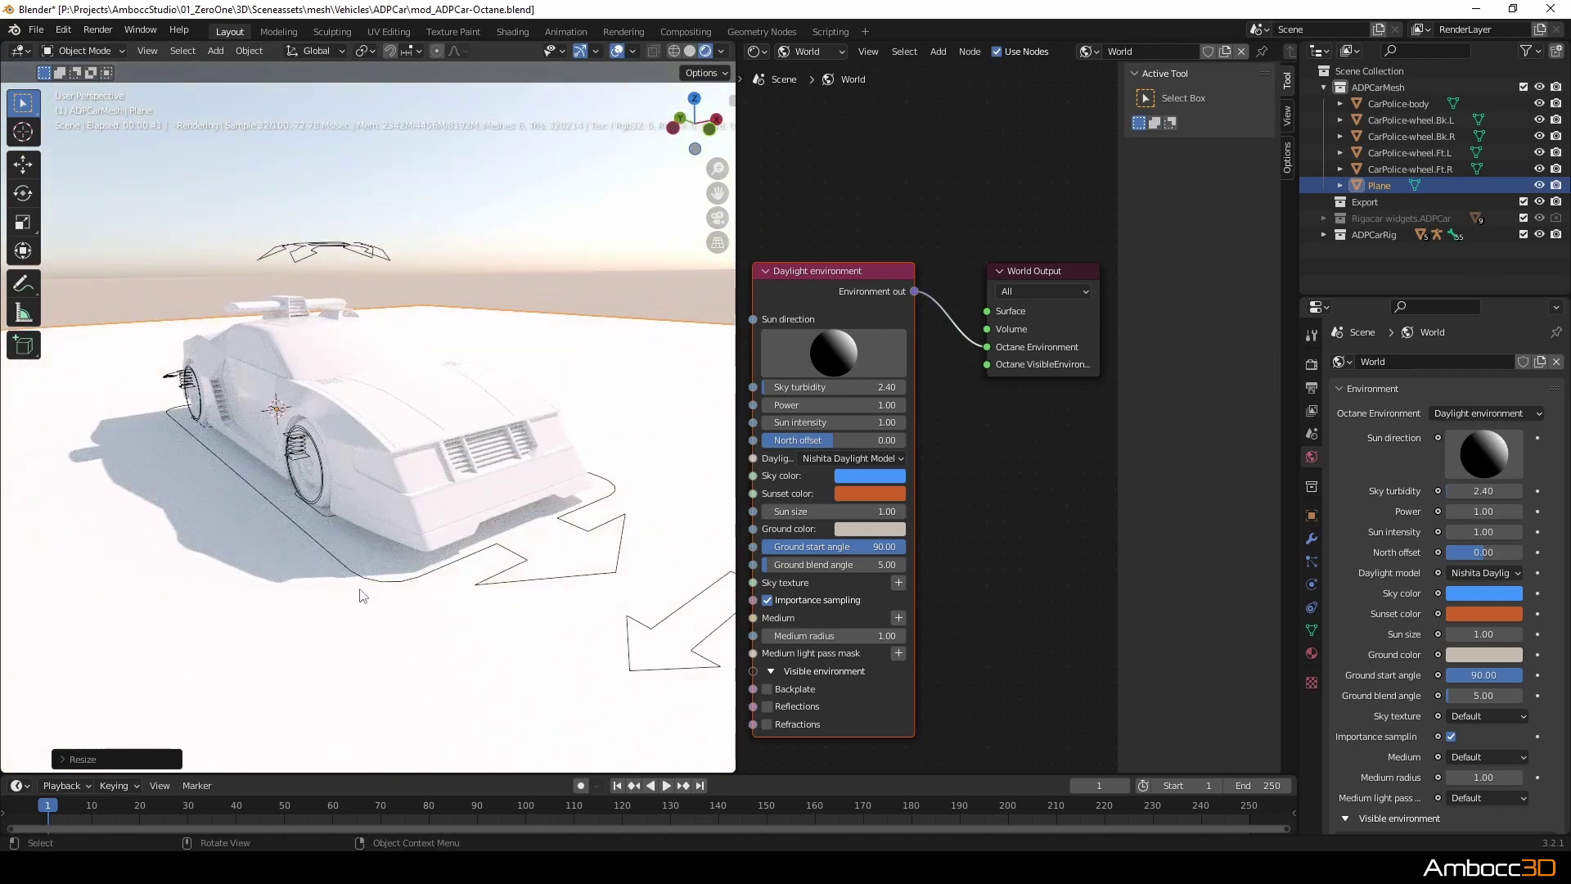
Switch the shader editor from the World nodes back to the object material nodes.
click(1010, 449)
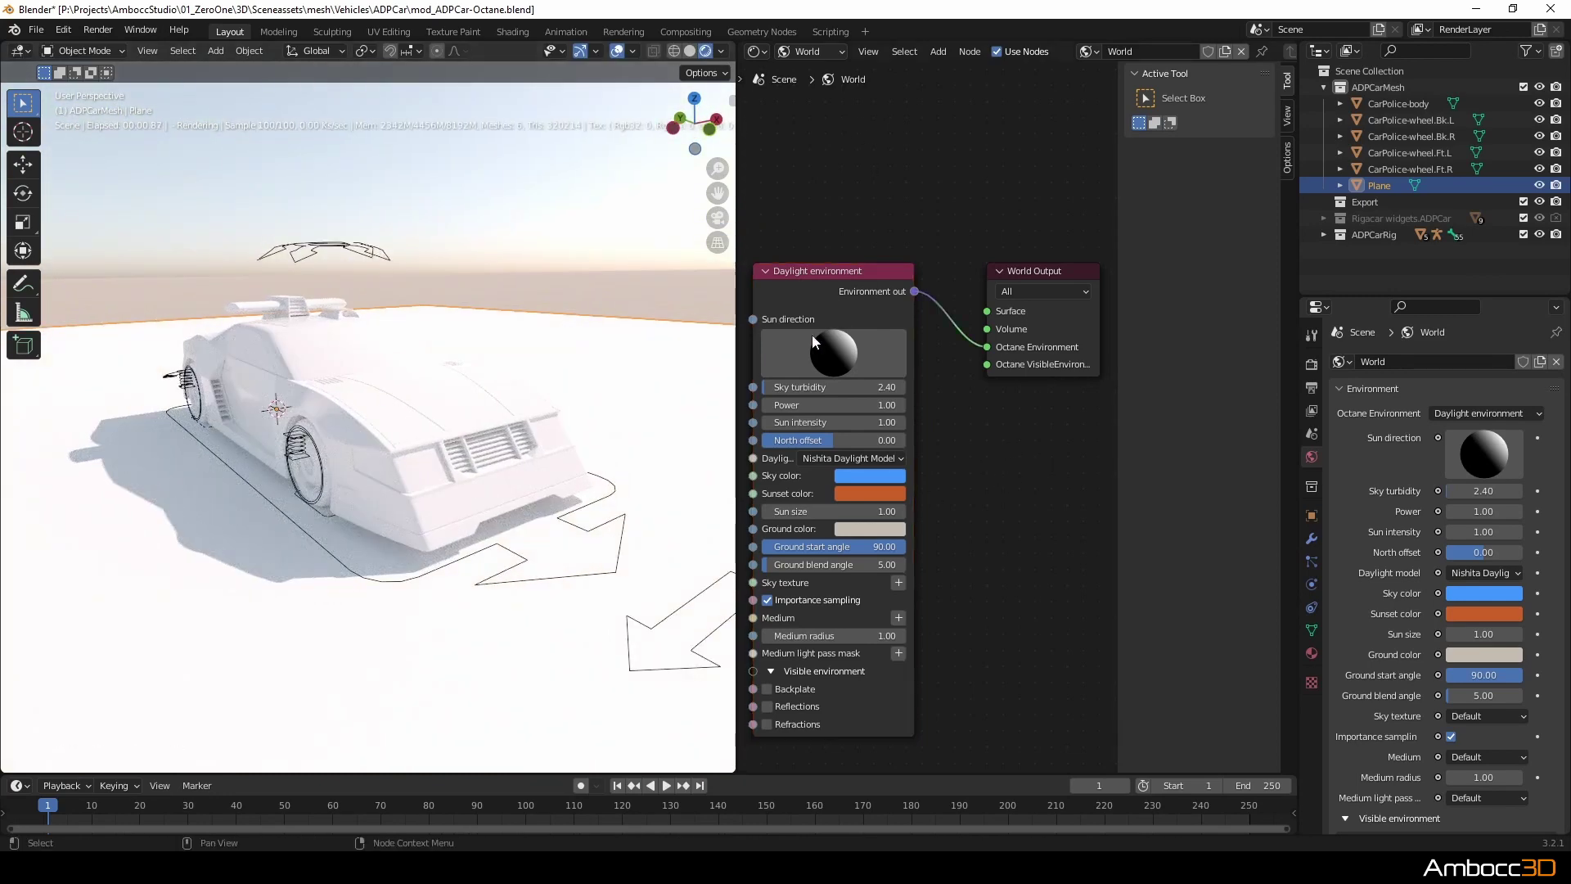
middle_drag(444, 501, 491, 500)
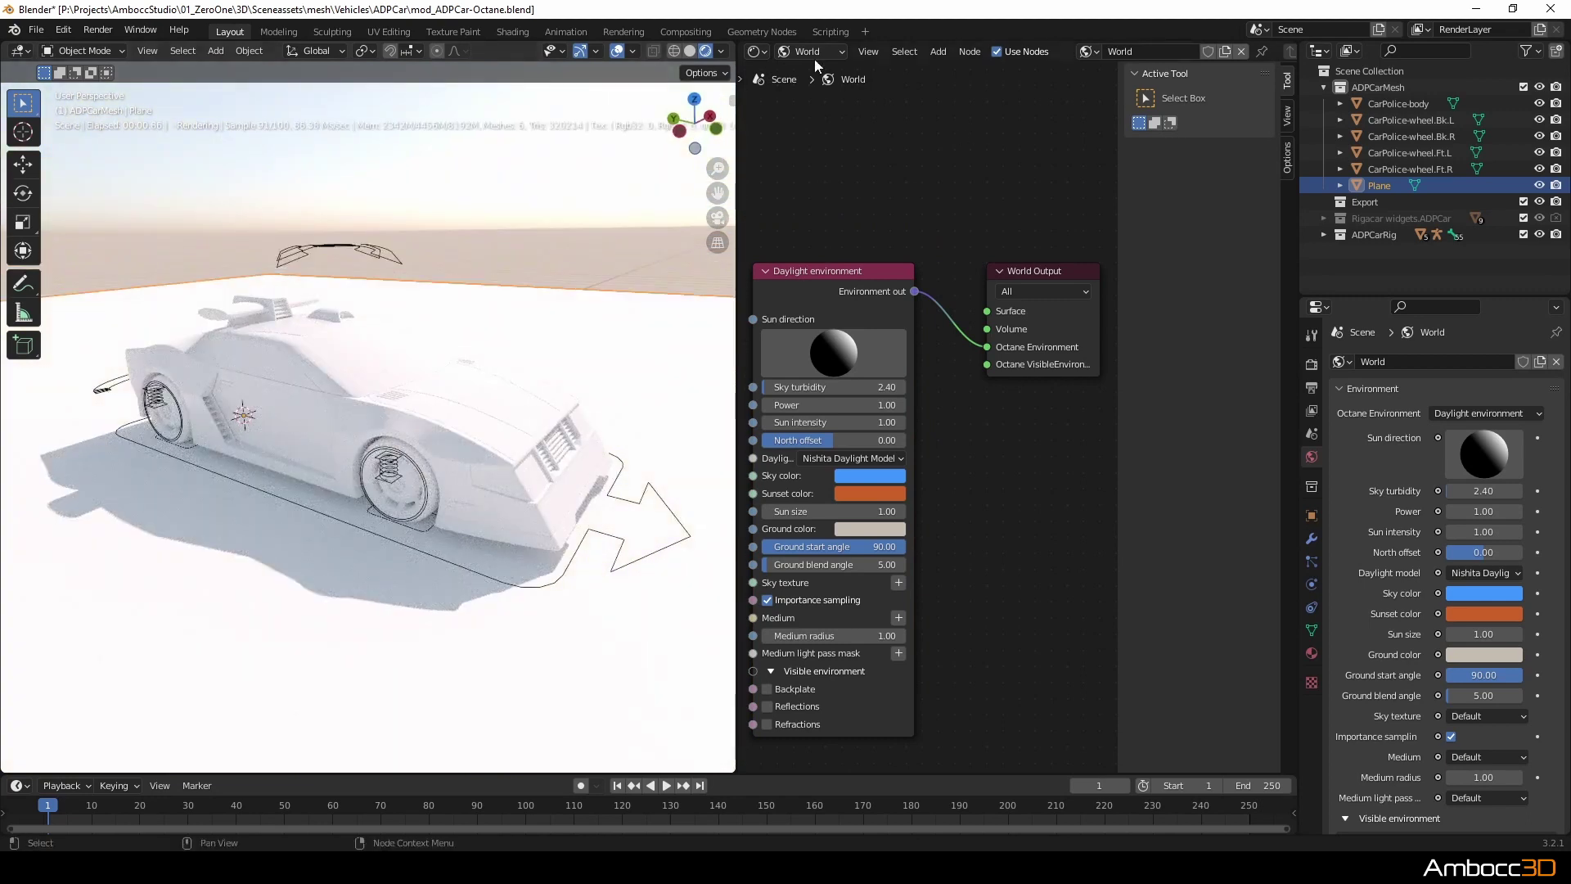
click(756, 51)
key(n)
click(818, 70)
Create a Universal material on the ground plane and name both the material and the plane object GND.
click(1359, 185)
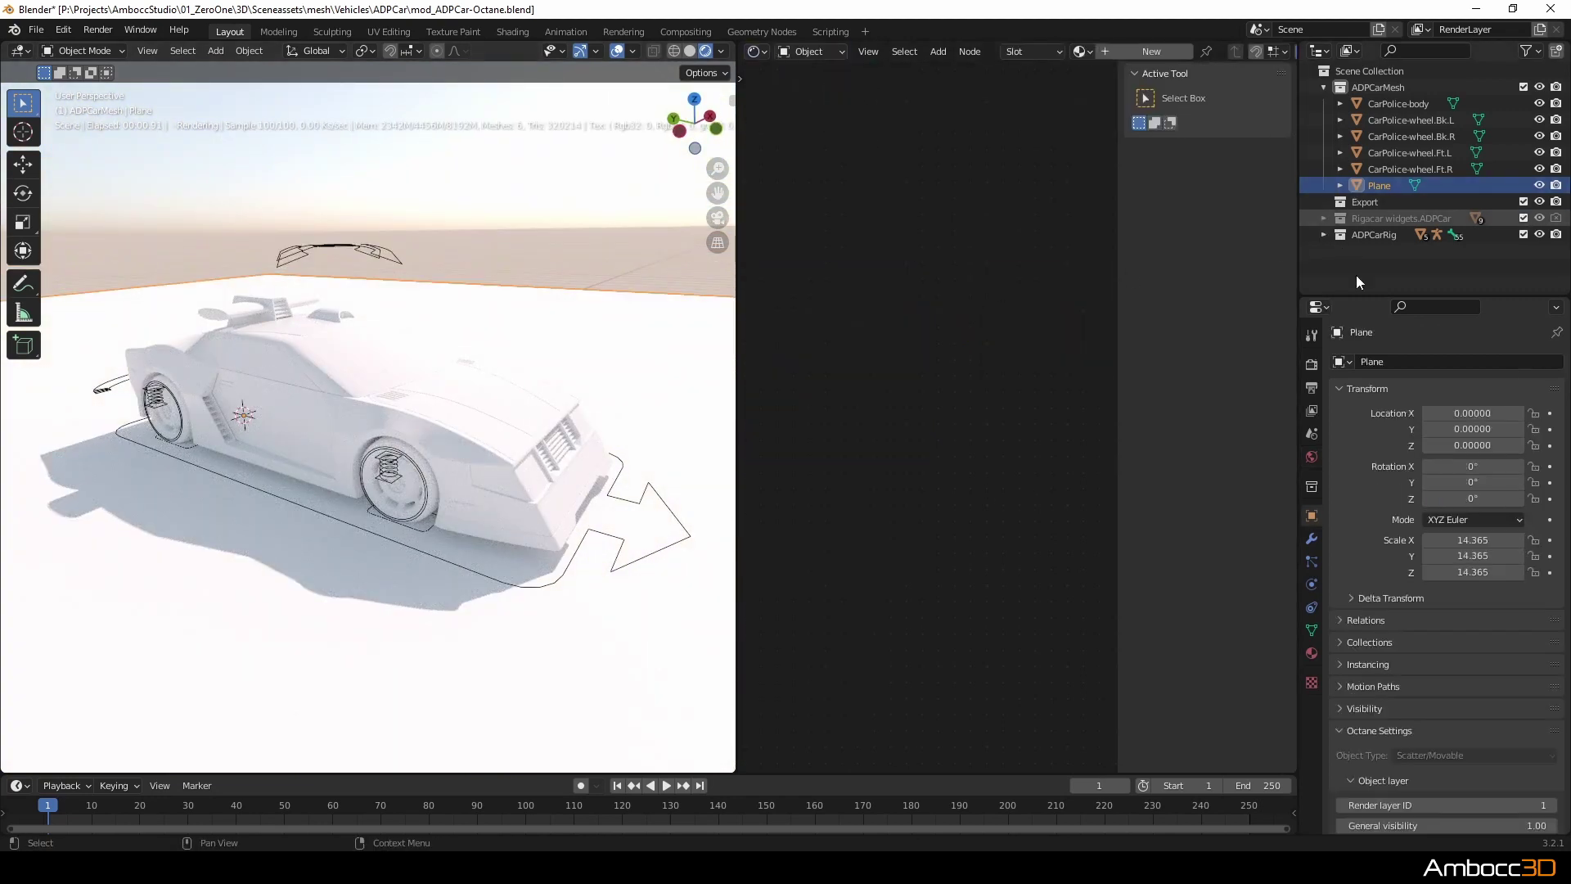
click(1311, 652)
click(1423, 416)
double_click(1420, 378)
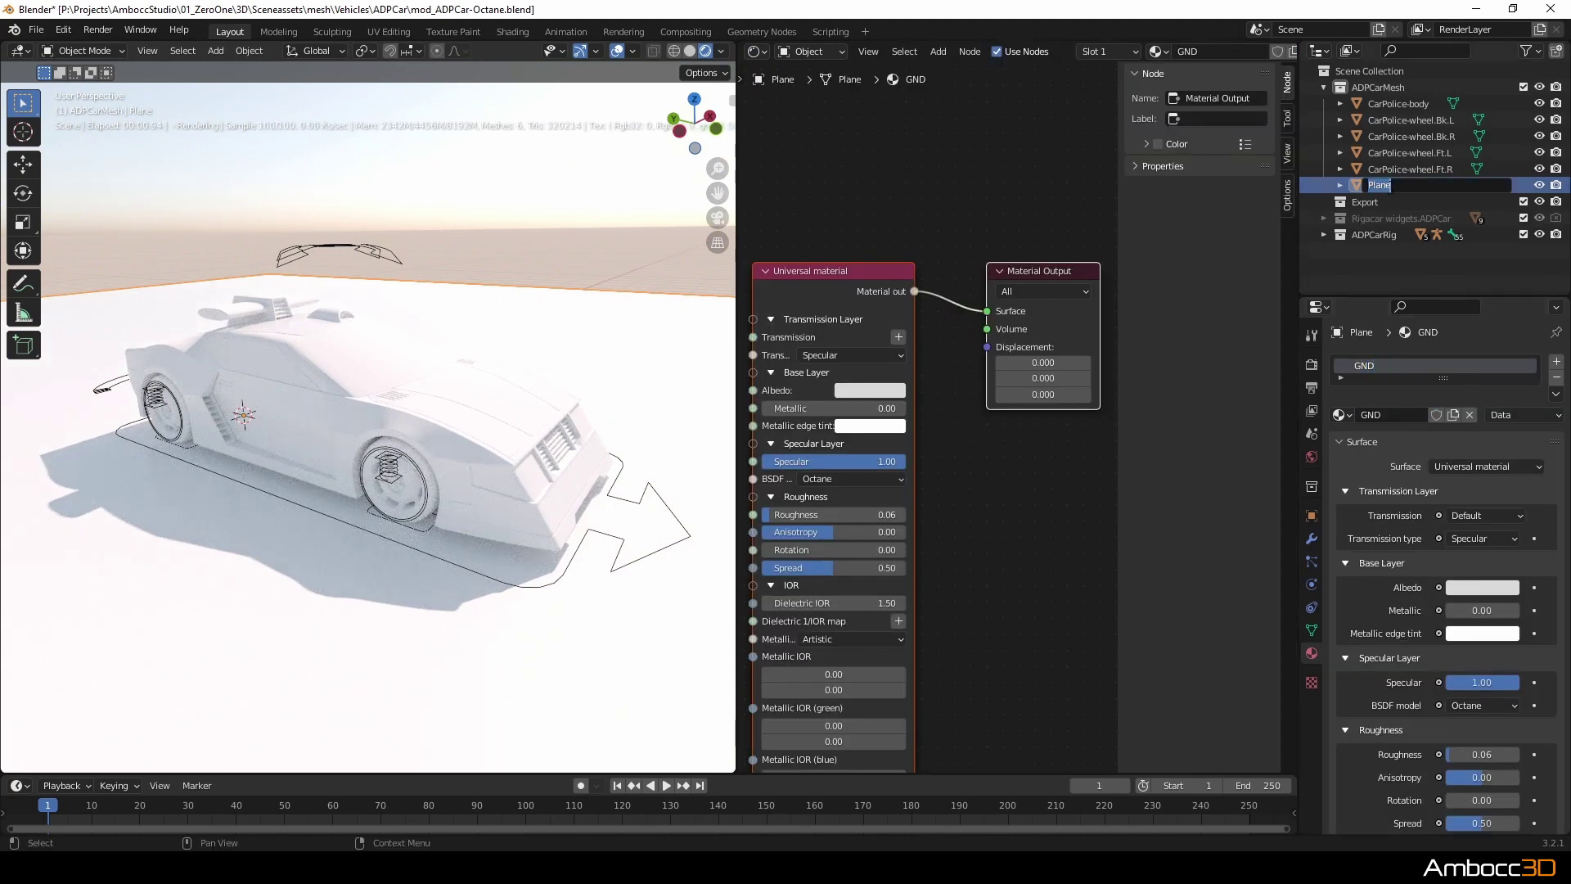
key(Return)
Darken the GND material's albedo color by setting its HSV value to 0.18.
click(990, 561)
middle_drag(989, 562, 1021, 439)
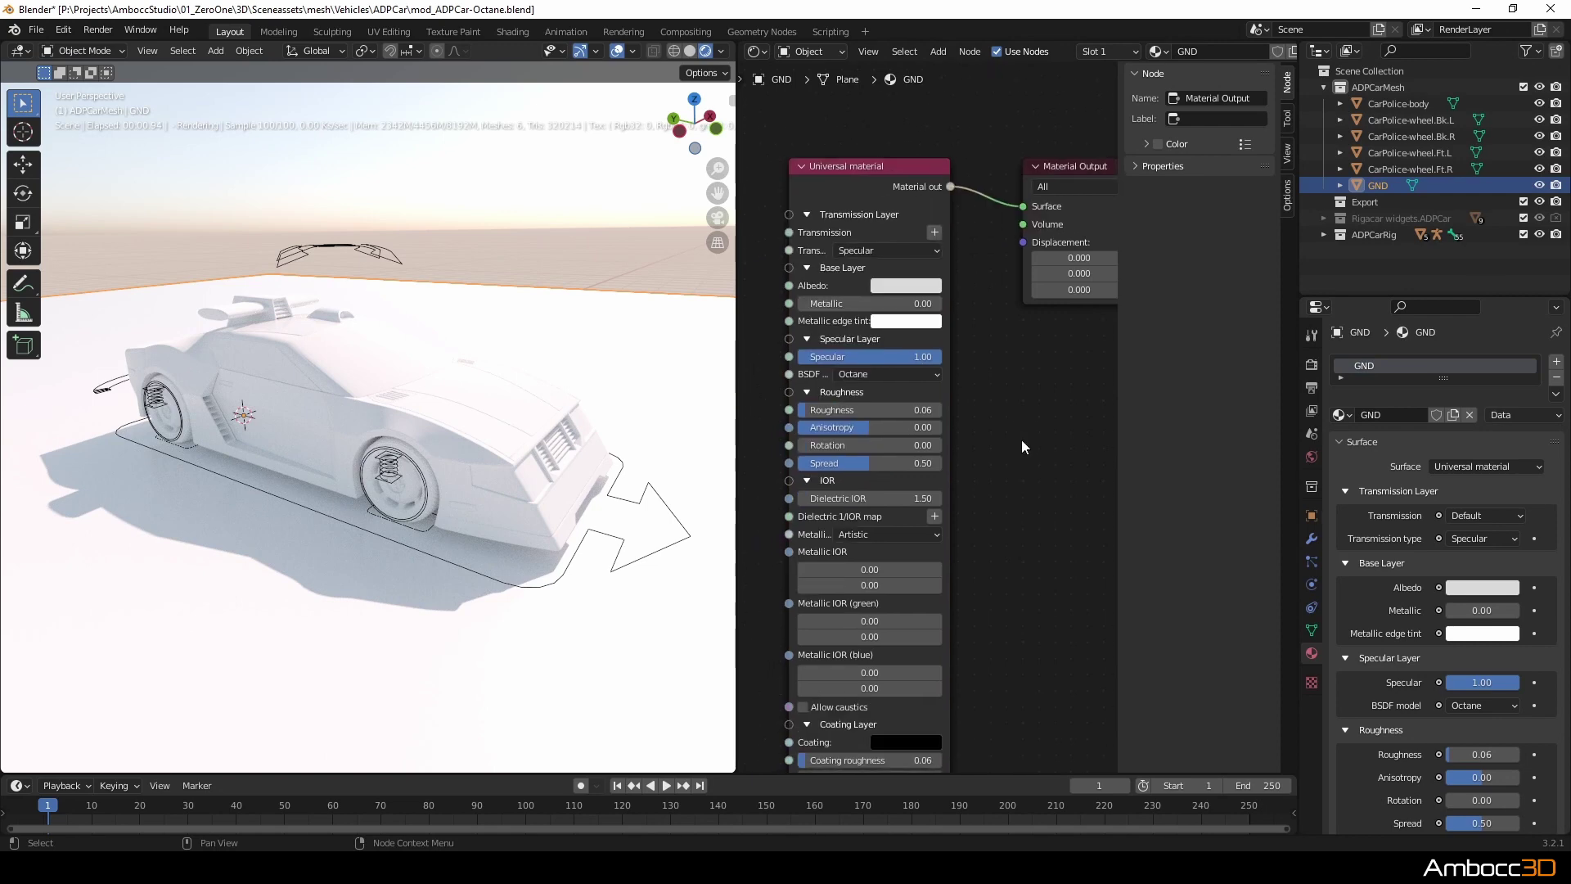
scroll(1021, 439, down, 3)
click(913, 313)
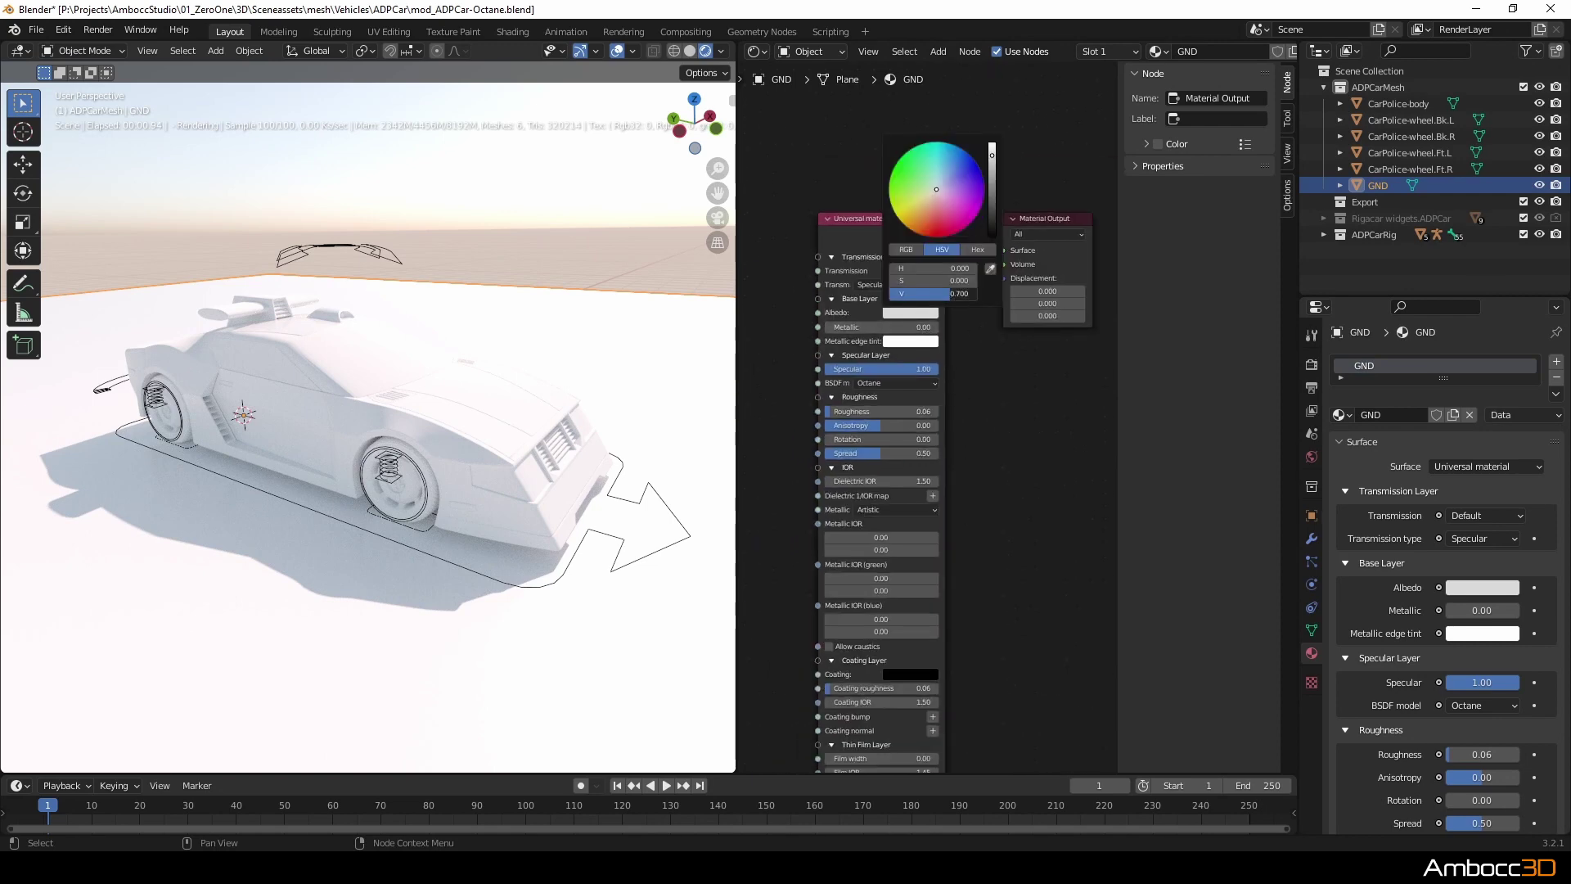
click(957, 296)
key(BackSpace)
text(.18)
key(Return)
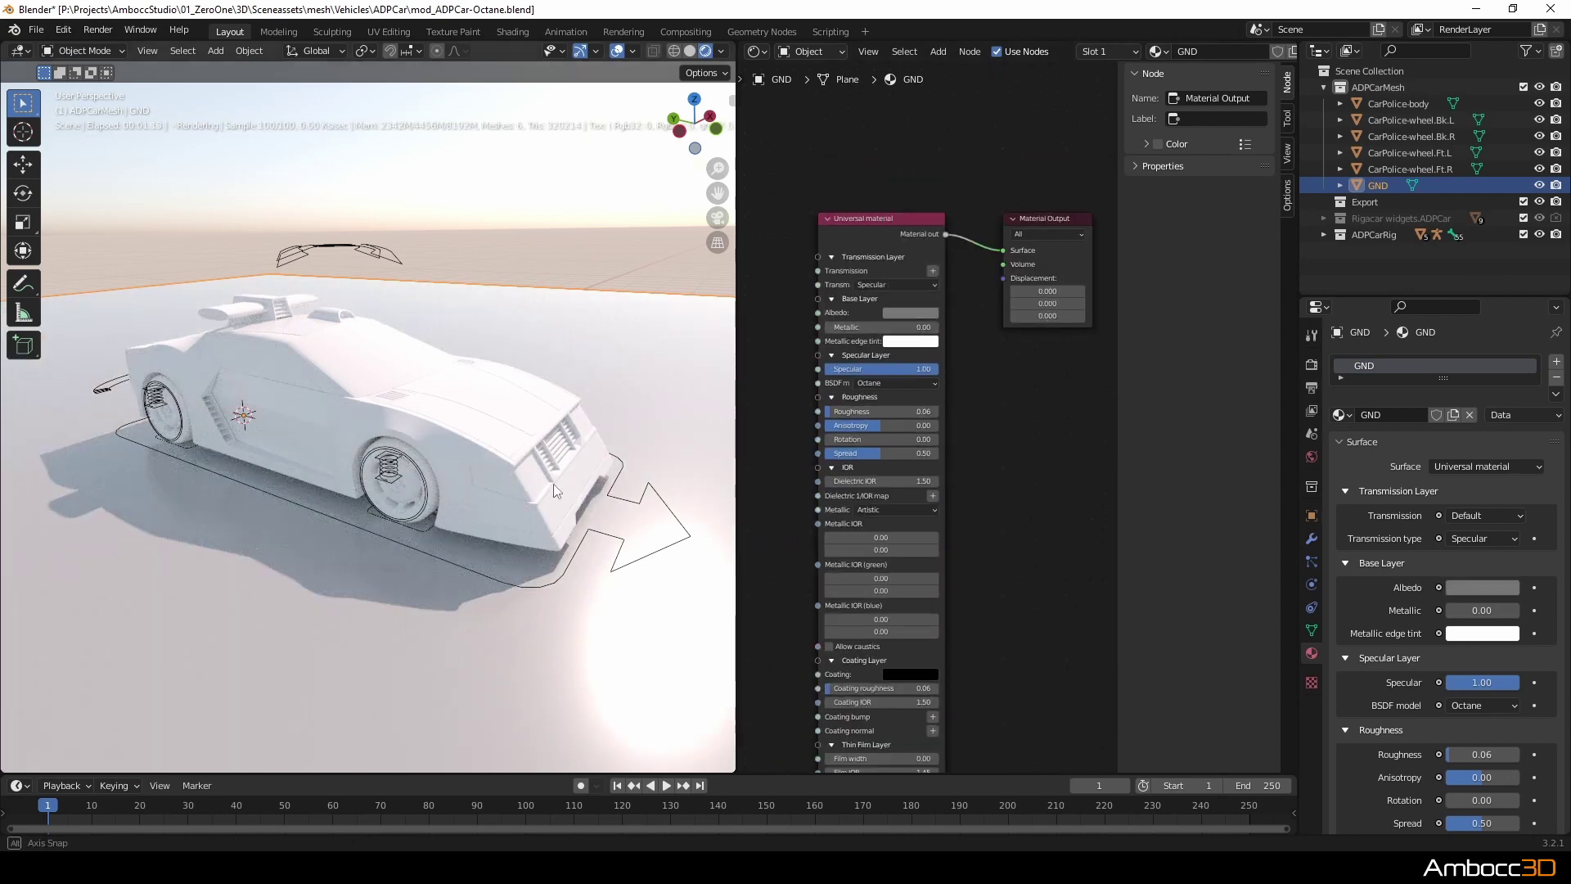
Show the viewport sidebar's Octane Camera Imager preview settings down to the Spectral AI Denoiser.
middle_drag(554, 483, 620, 243)
key(n)
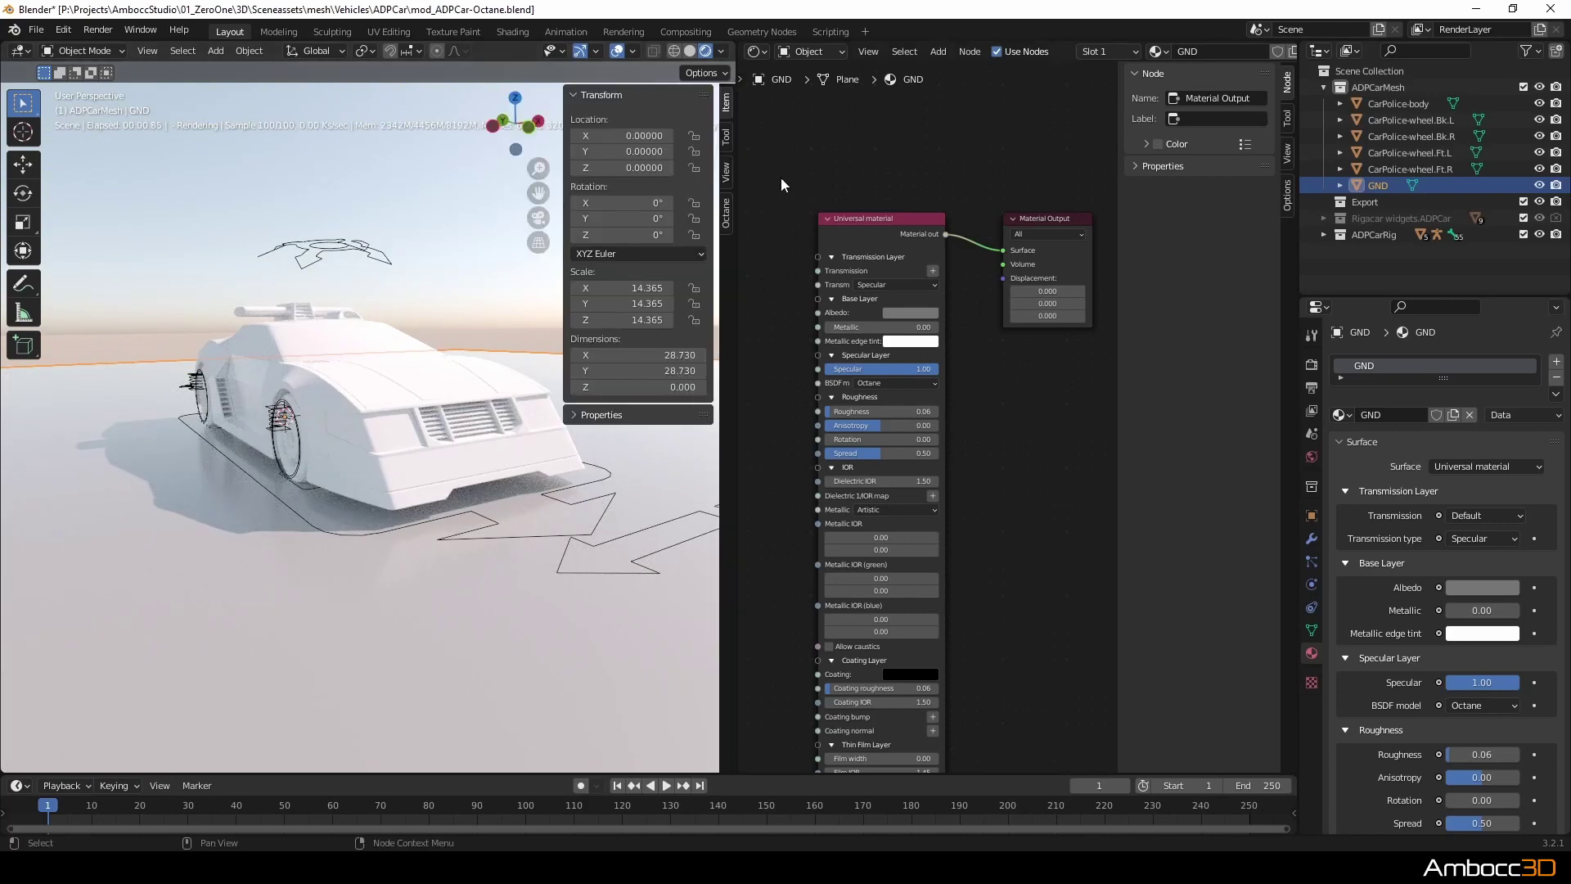
click(570, 97)
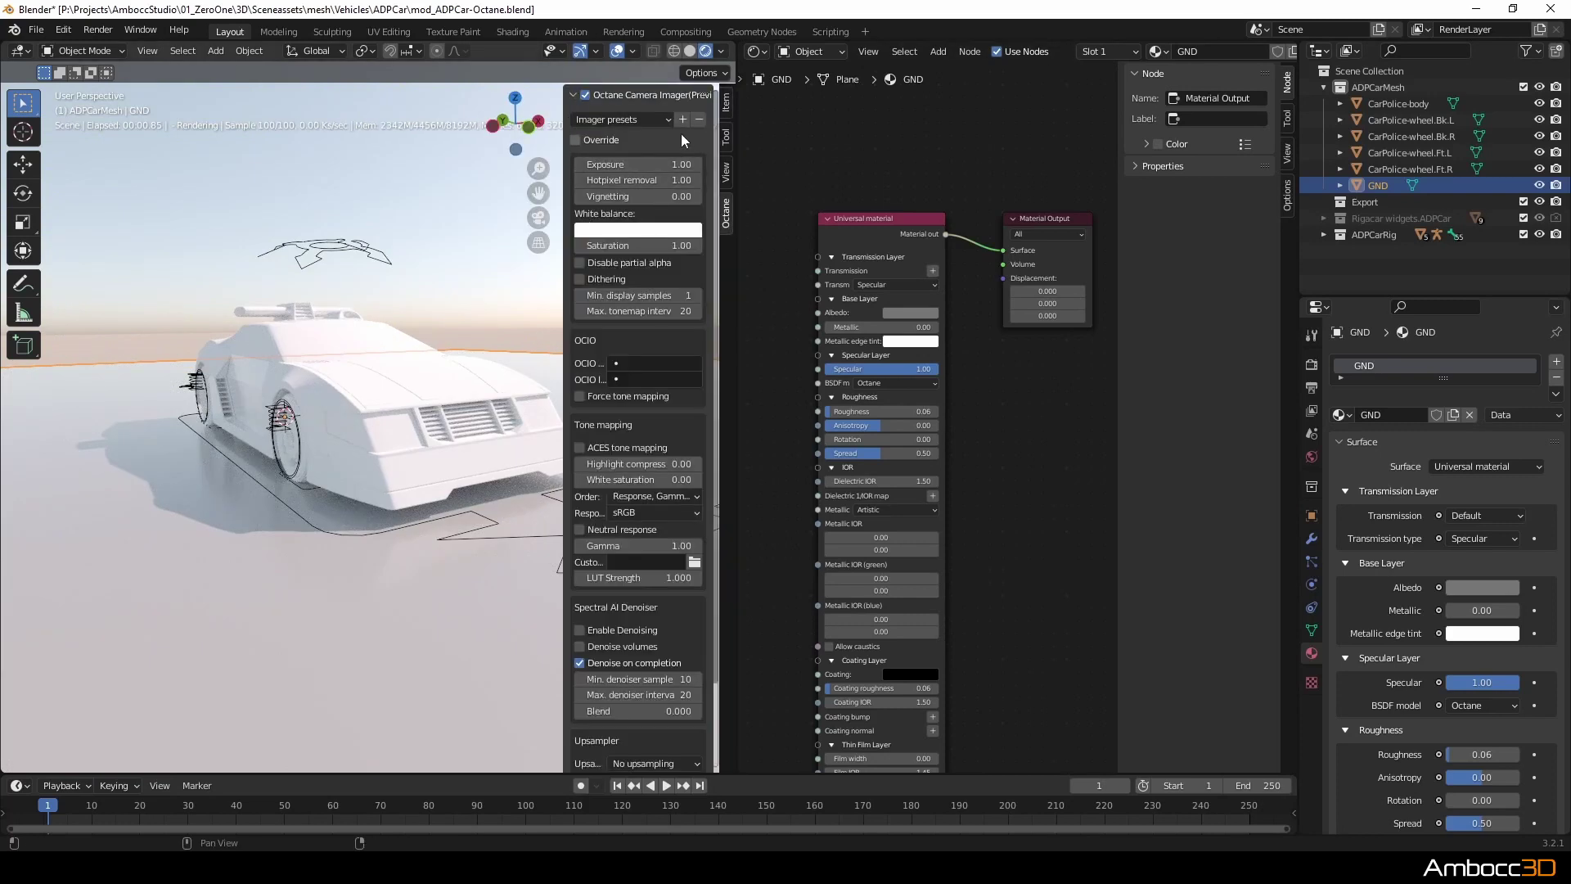
scroll(714, 337, down, 3)
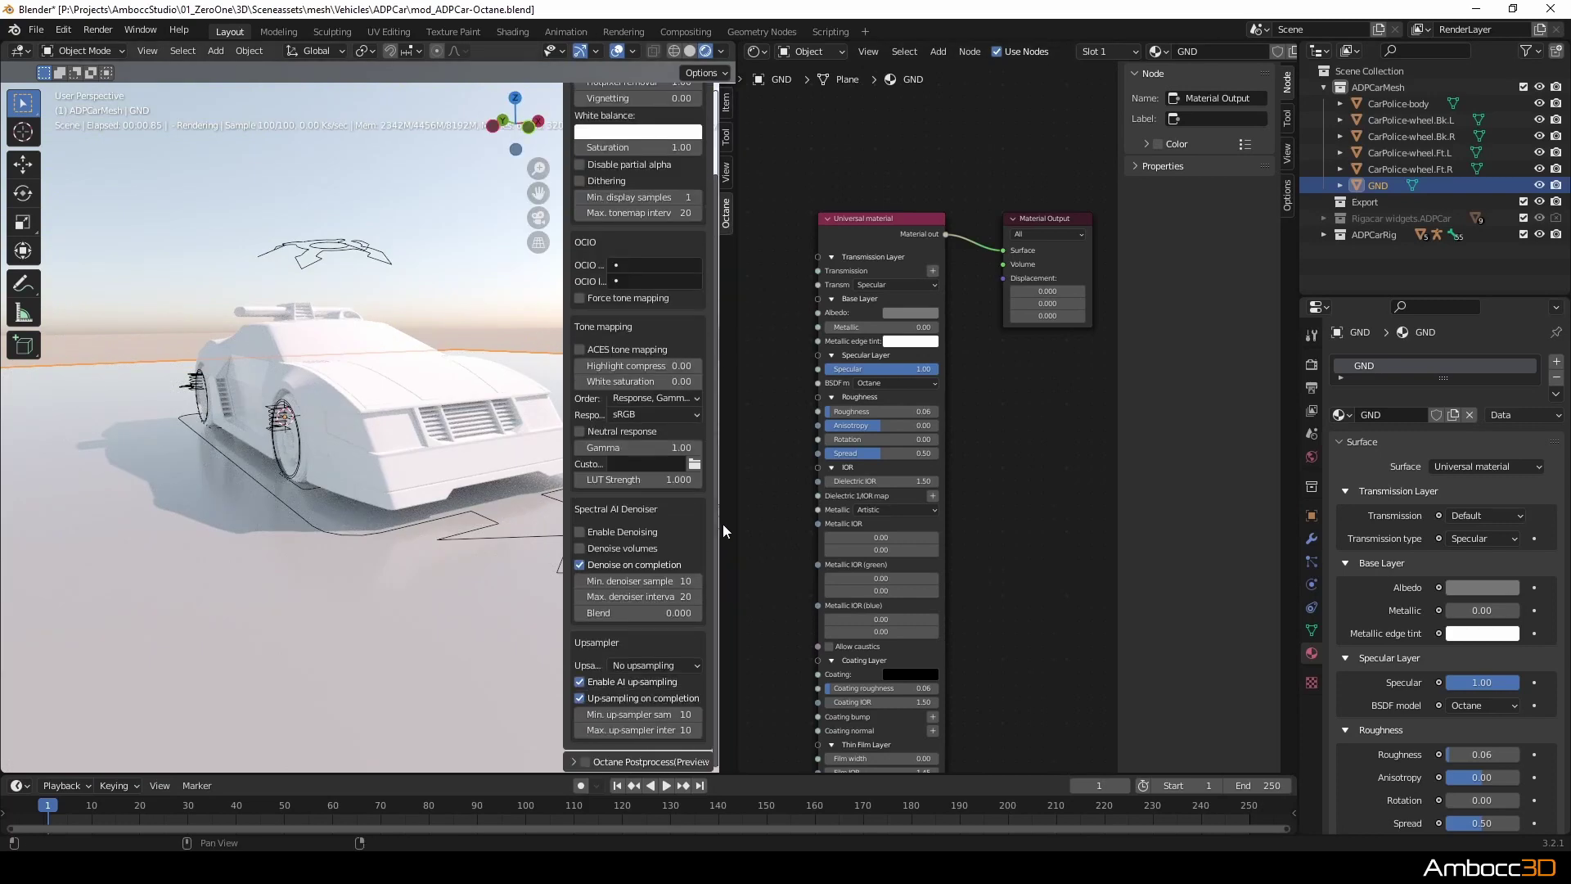
Try the Spectral AI denoiser on the rendered viewport while orbiting the car, and disable it again.
click(601, 533)
middle_drag(442, 555, 411, 578)
click(579, 532)
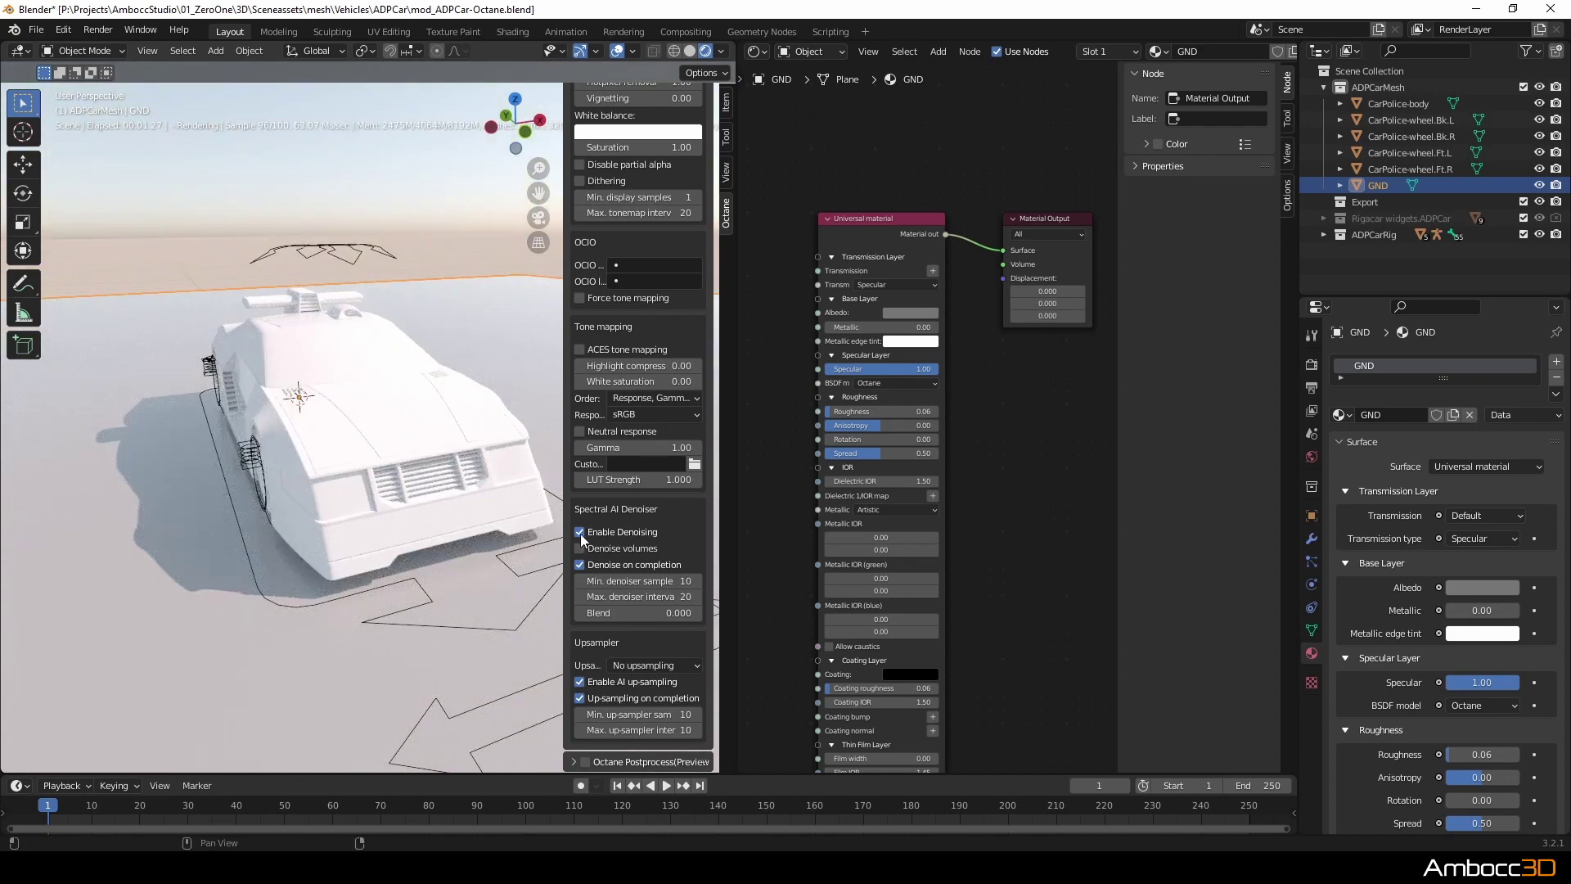
middle_drag(263, 558, 322, 582)
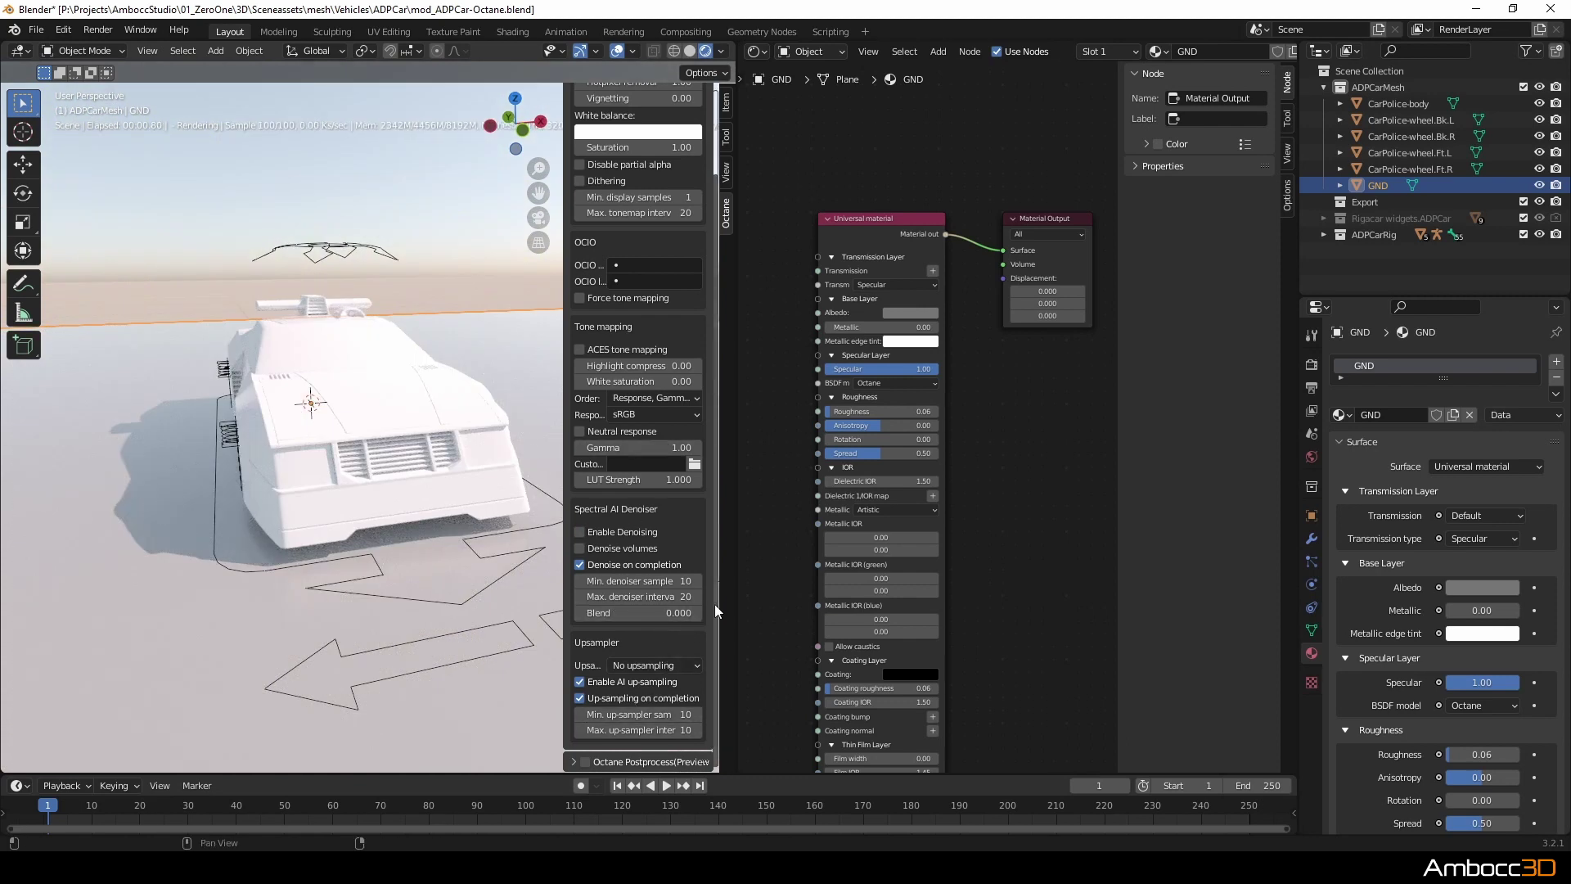
Set the camera imager's tone mapping response to Linear/off.
click(634, 414)
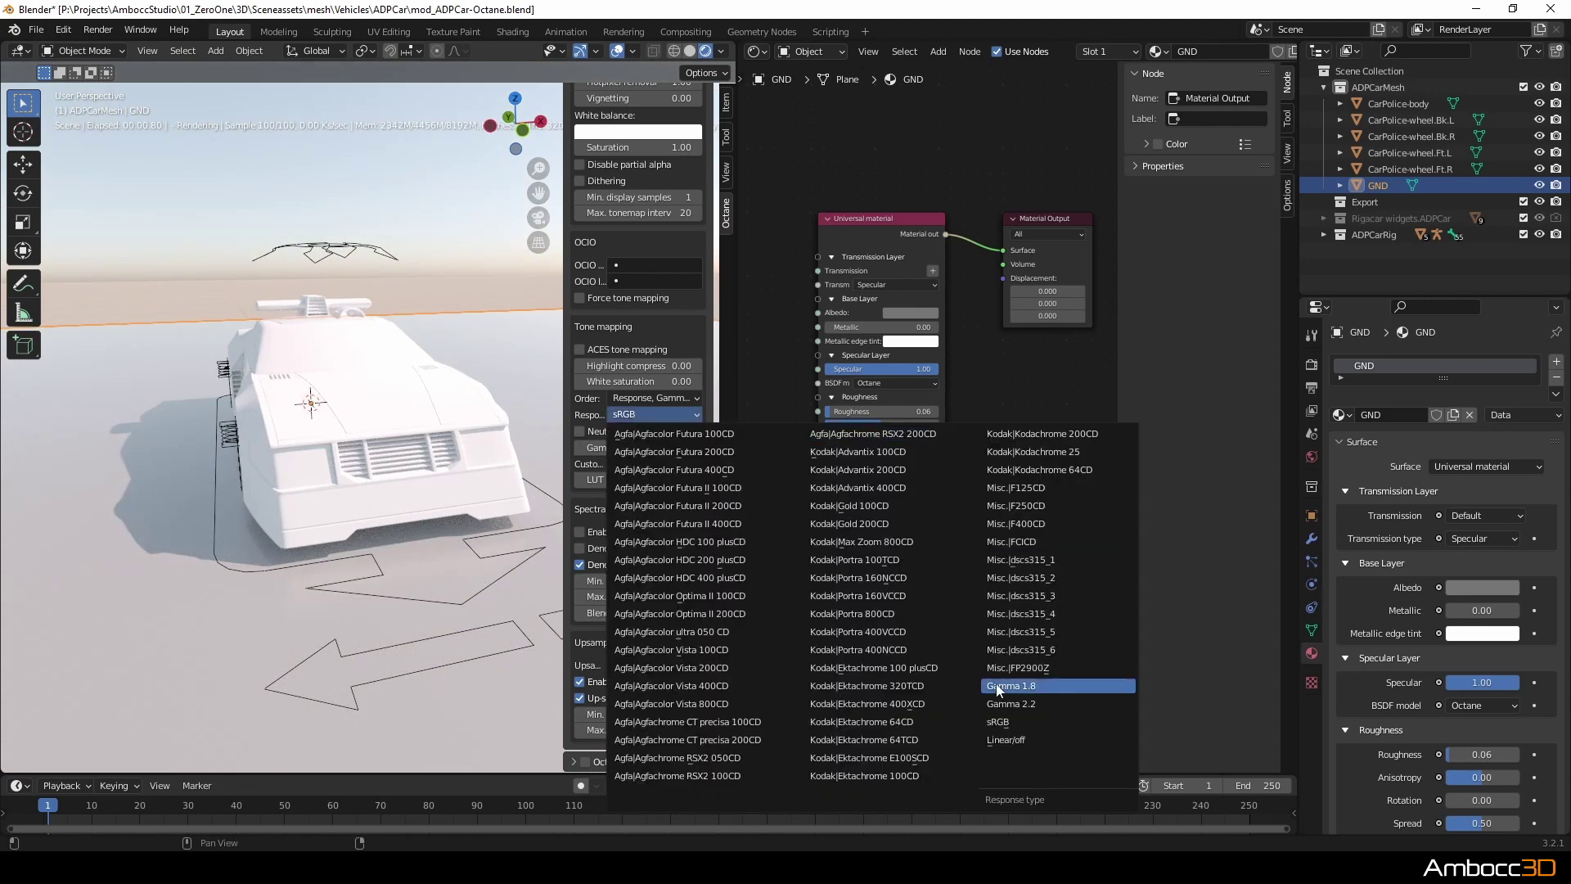
click(1000, 741)
middle_drag(286, 532, 483, 524)
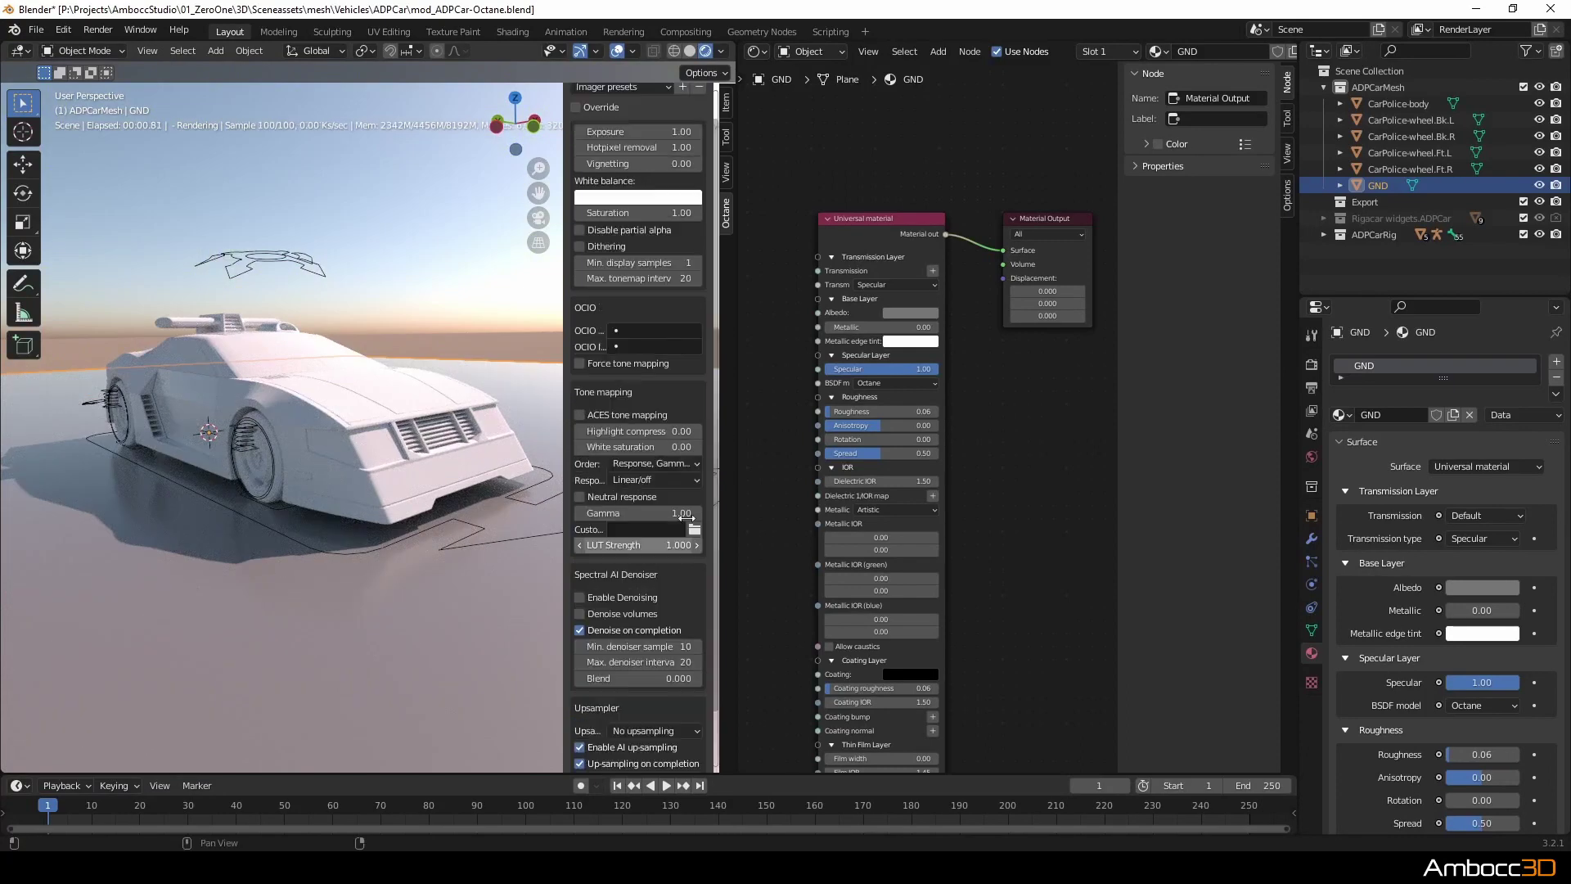
scroll(685, 517, down, 2)
Deselect the ground plane and hide the 3D viewport's sidebar.
right_click(509, 297)
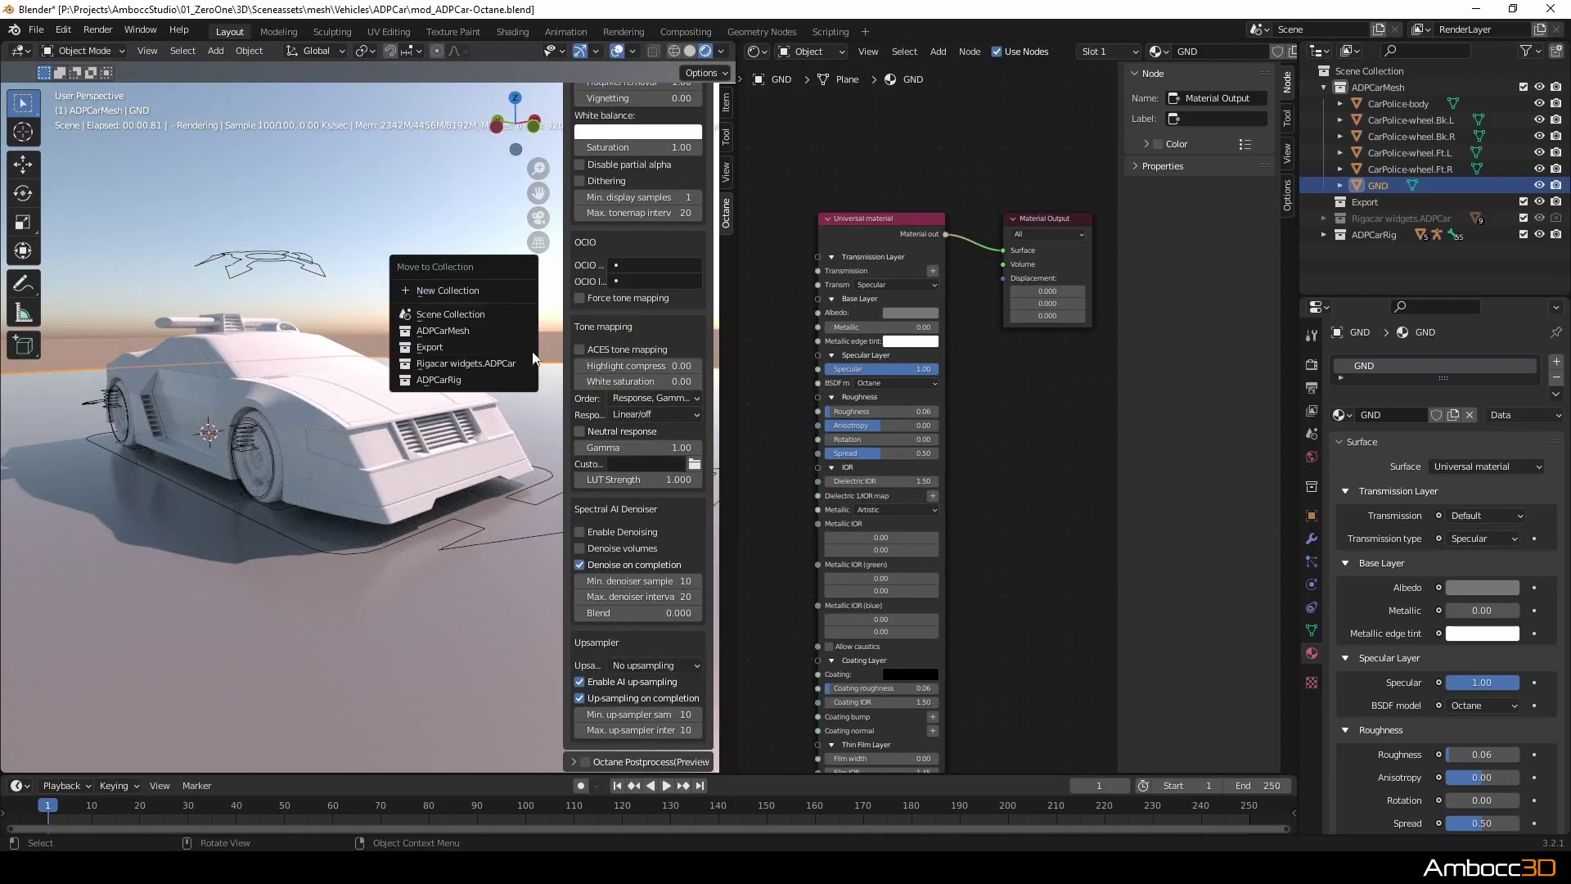
click(464, 334)
middle_drag(464, 334, 446, 409)
key(n)
scroll(1028, 414, down, 1)
scroll(1015, 401, down, 1)
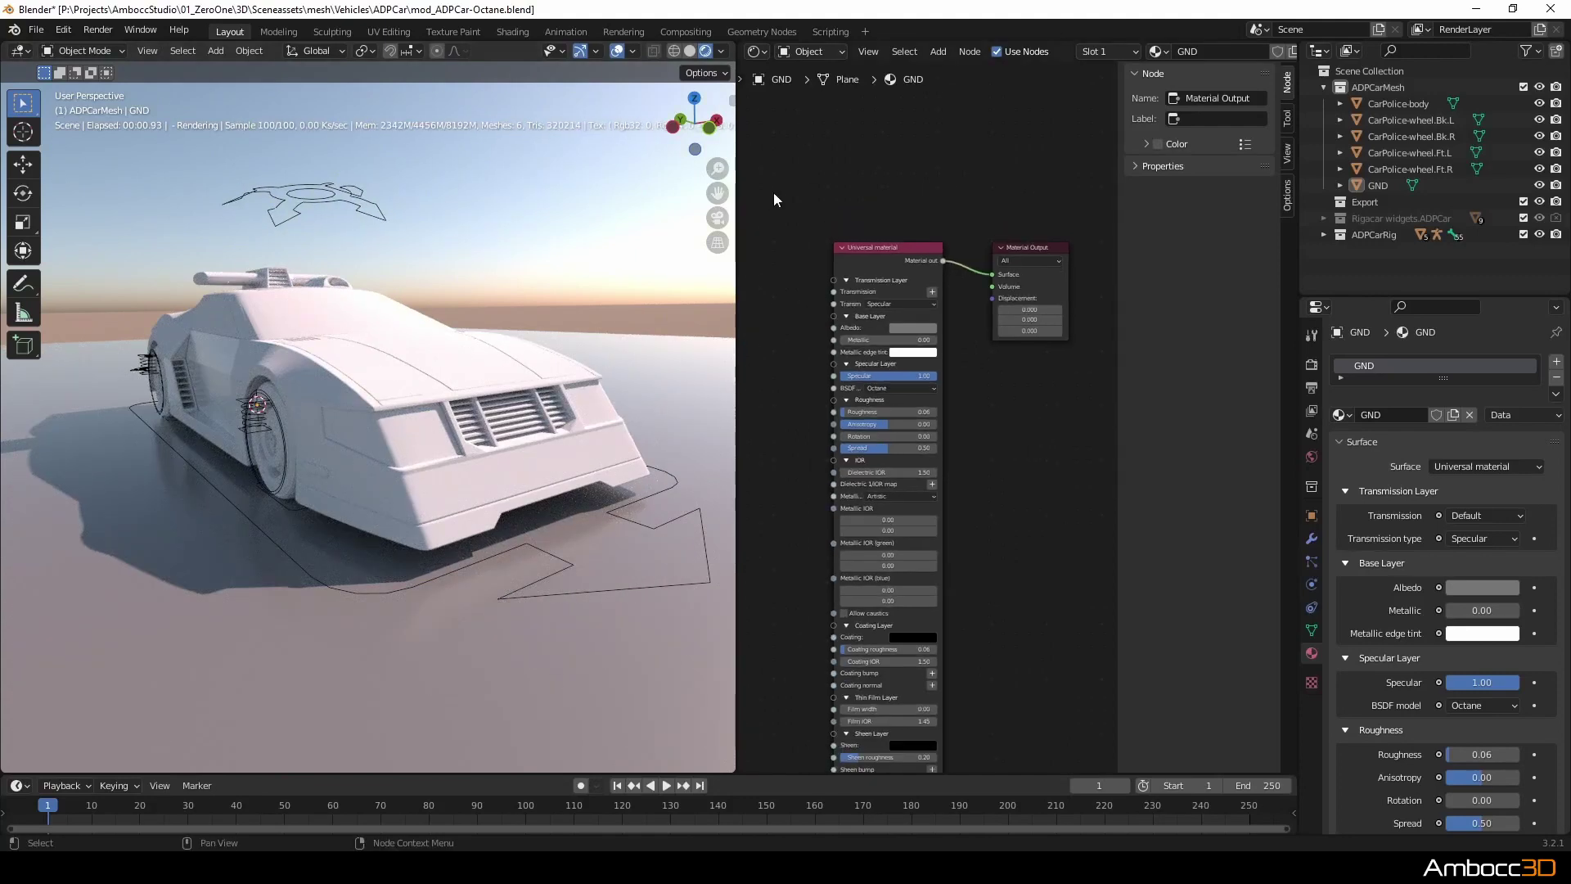
Select the police car's body, show its Body-Cn material nodes, and hide the node editor's sidebar.
click(464, 360)
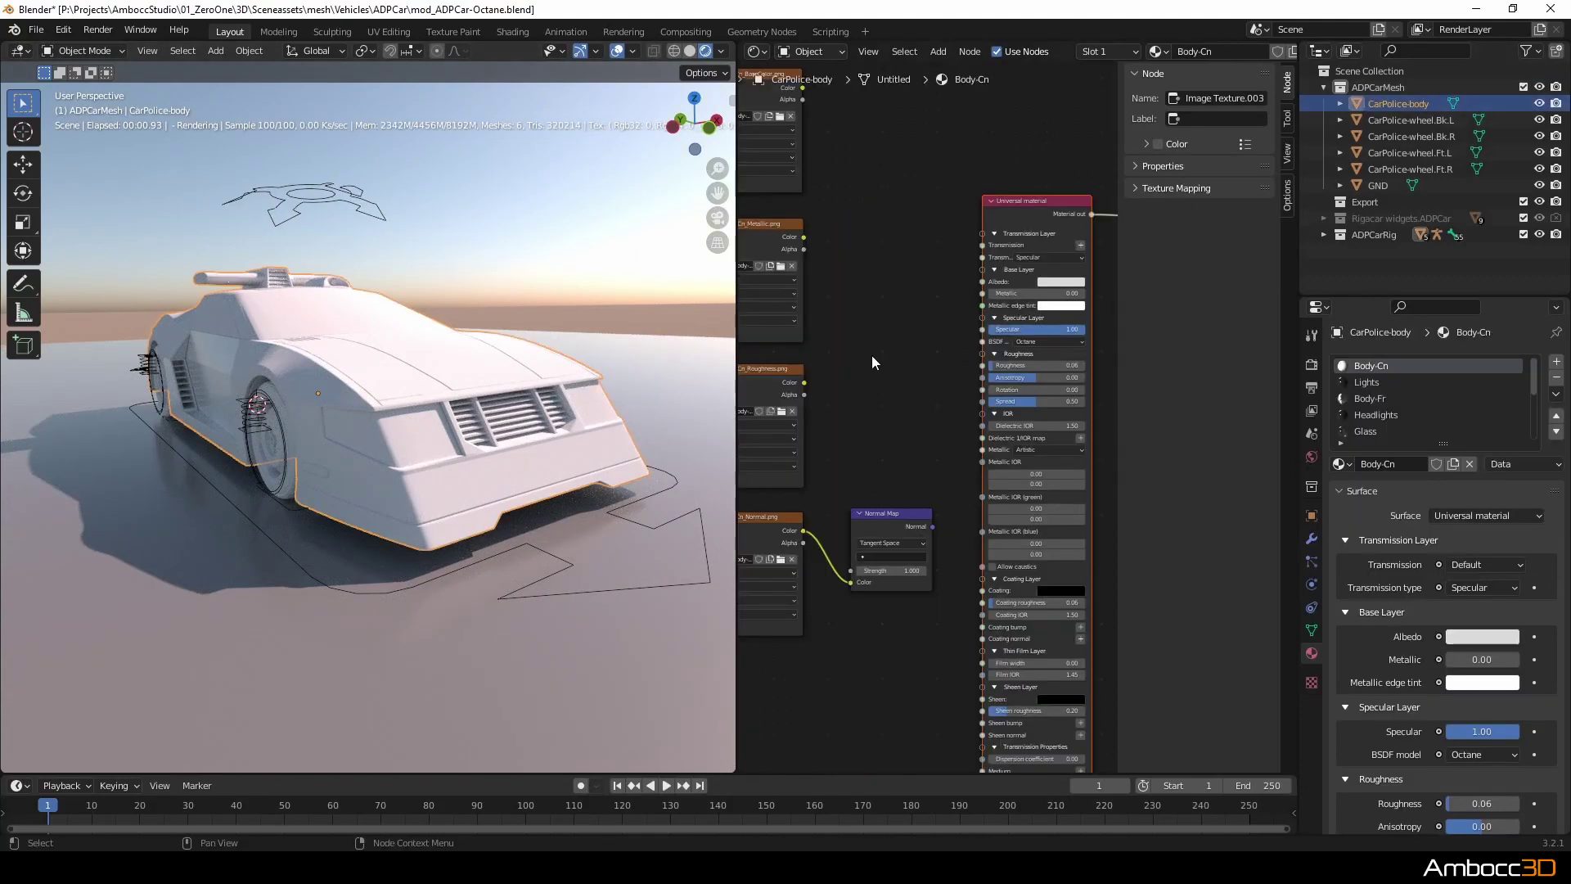
scroll(914, 391, up, 2)
scroll(912, 392, down, 2)
middle_drag(912, 392, 1063, 291)
scroll(950, 306, up, 6)
middle_drag(933, 309, 1065, 254)
scroll(1089, 286, down, 1)
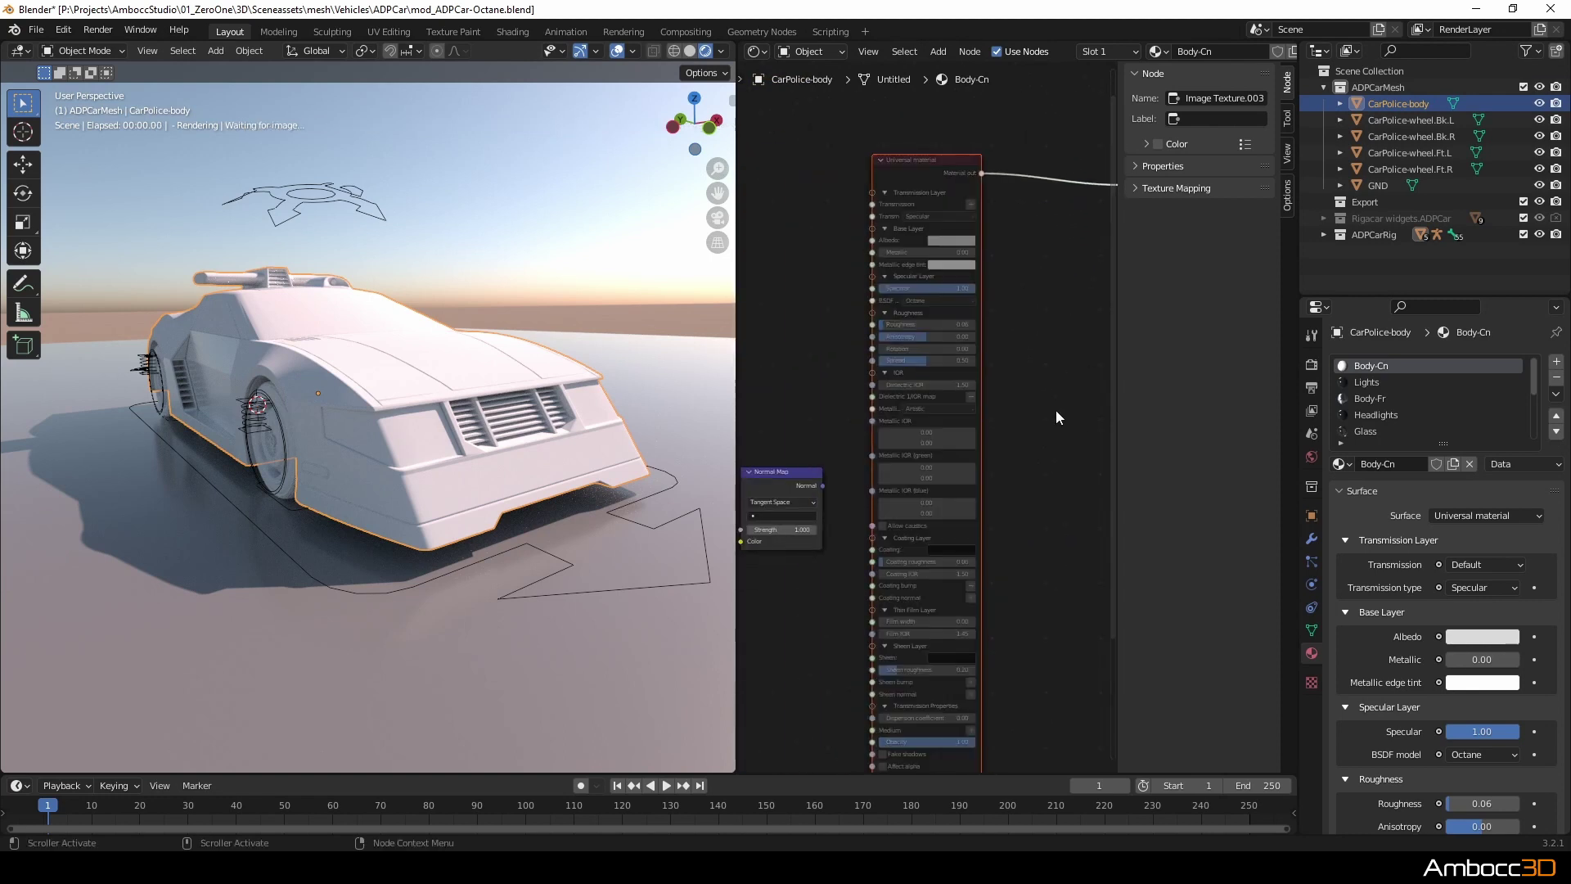
ctrl+scroll(1055, 410, left, 2)
middle_drag(1194, 395, 1230, 352)
scroll(1273, 370, down, 4)
drag(1010, 455, 1005, 482)
middle_drag(846, 134, 844, 346)
scroll(847, 351, up, 3)
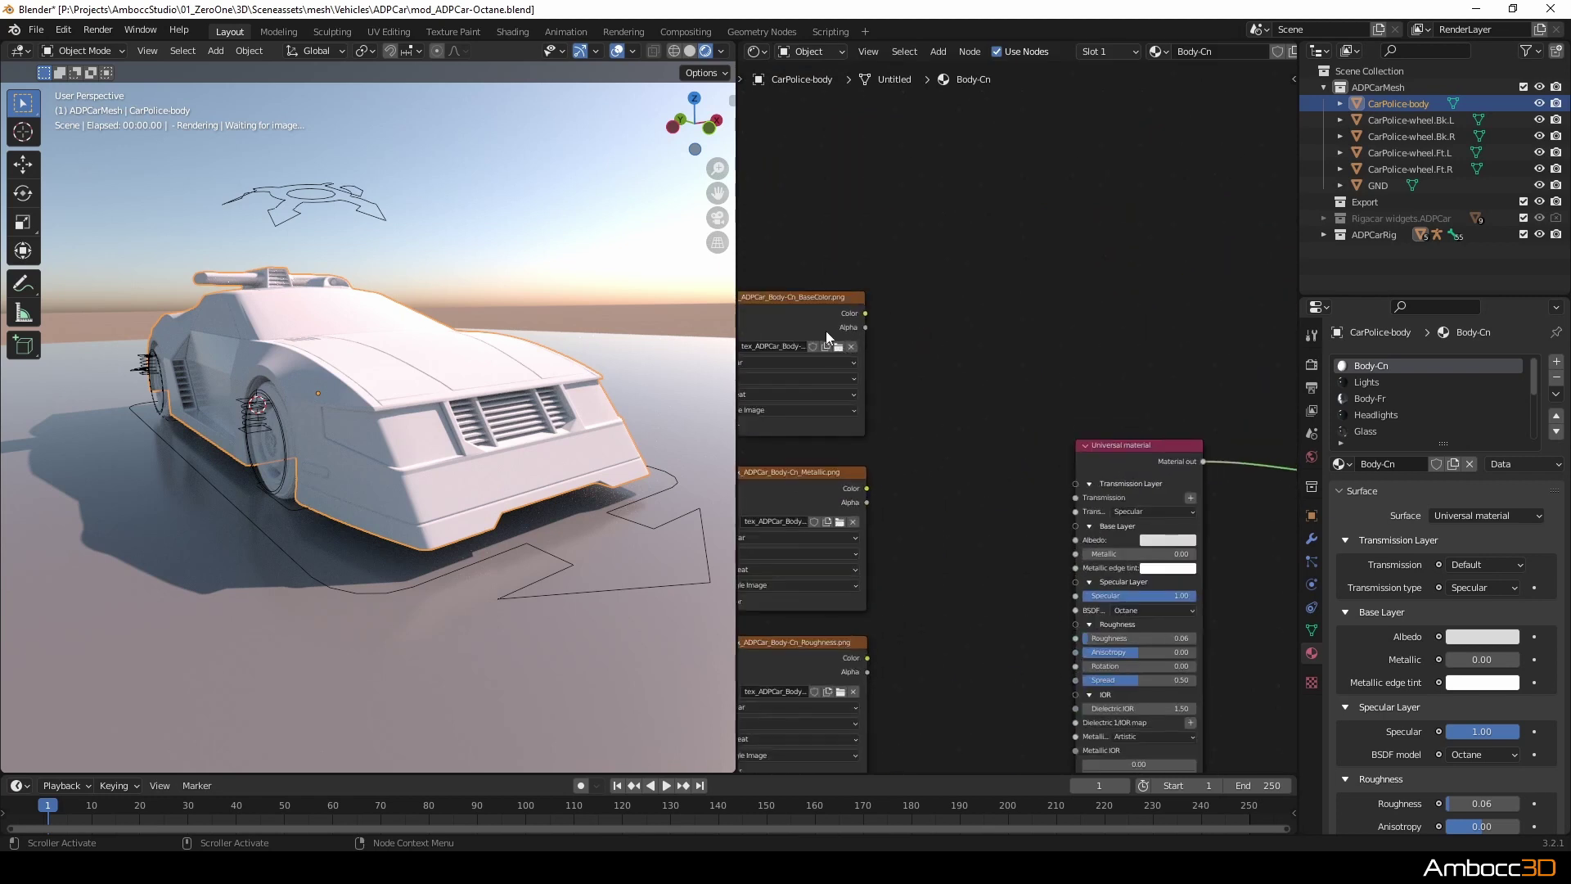
Add an Octane Image Tex node beside the BaseColor texture node in the Body-Cn material.
key(shift+a)
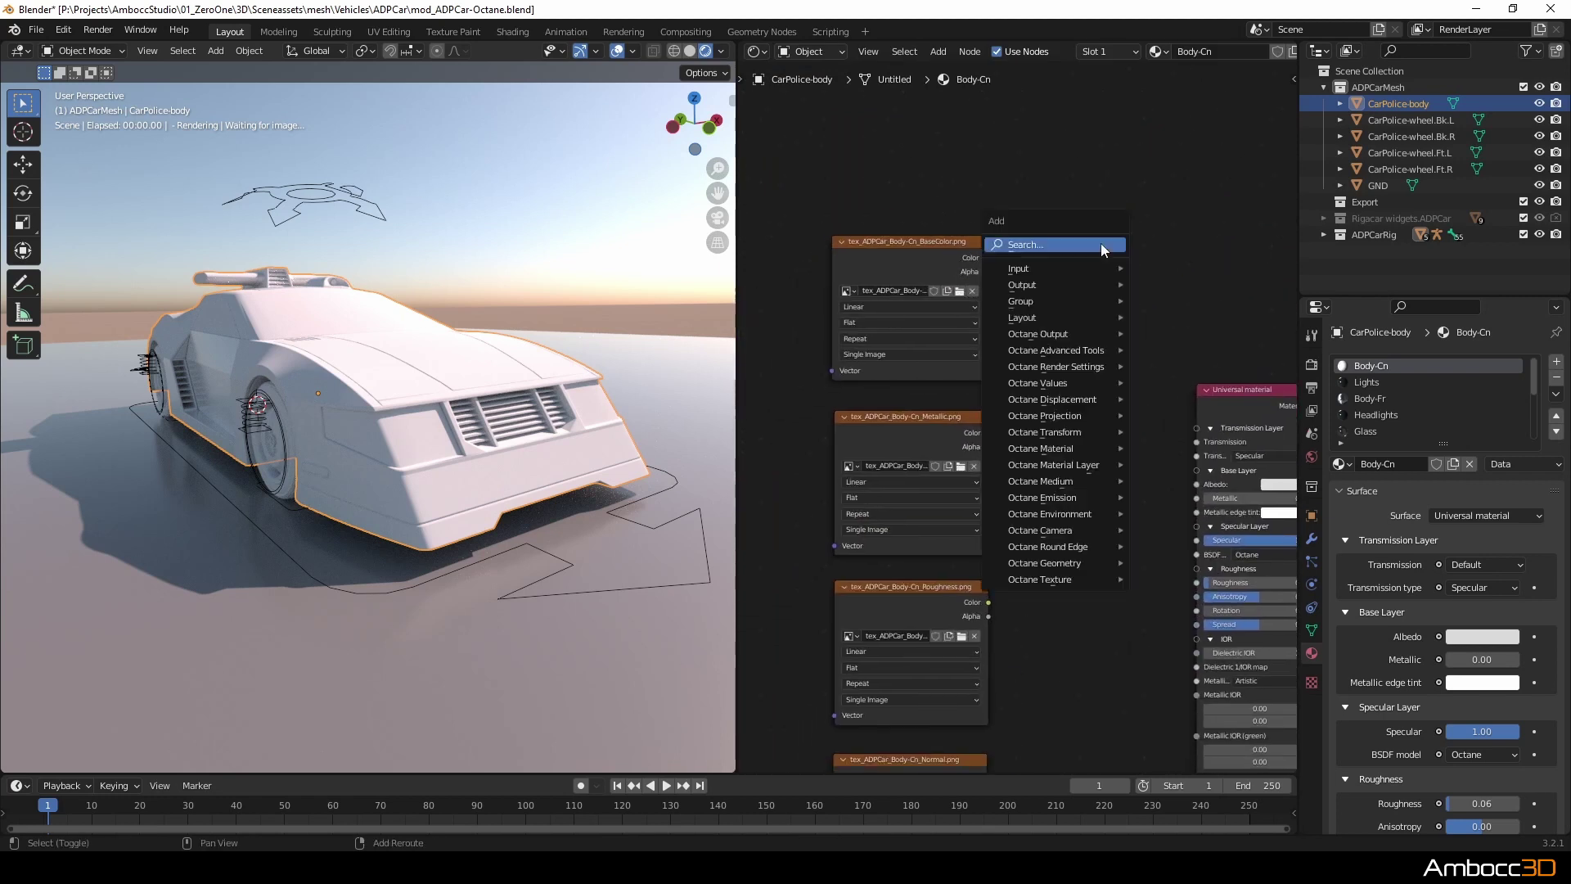
mouse_move(1075, 581)
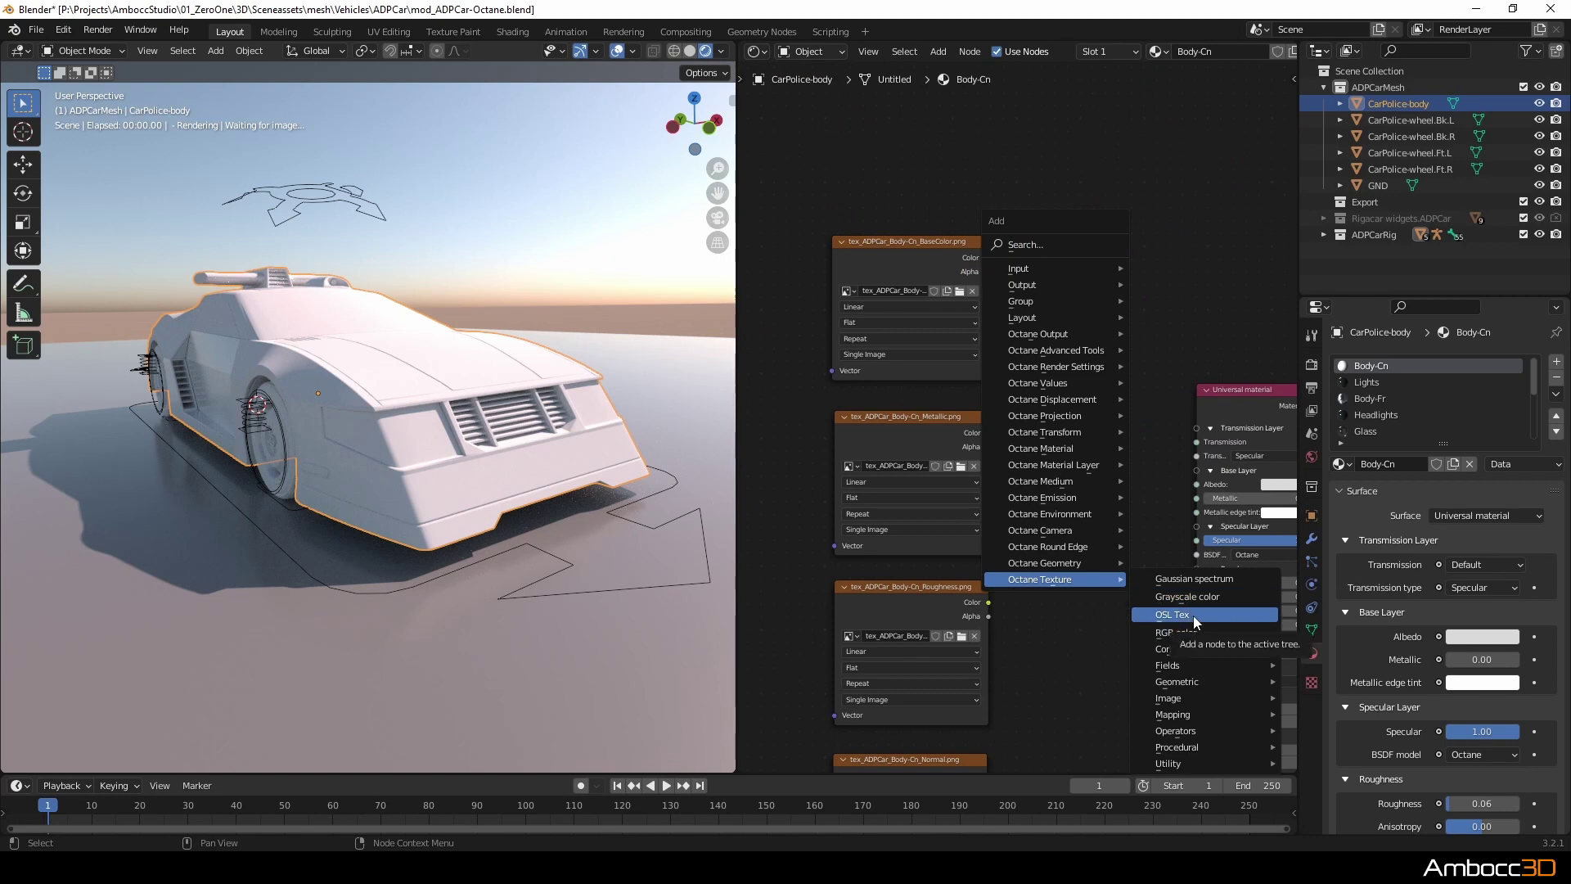
mouse_move(1221, 721)
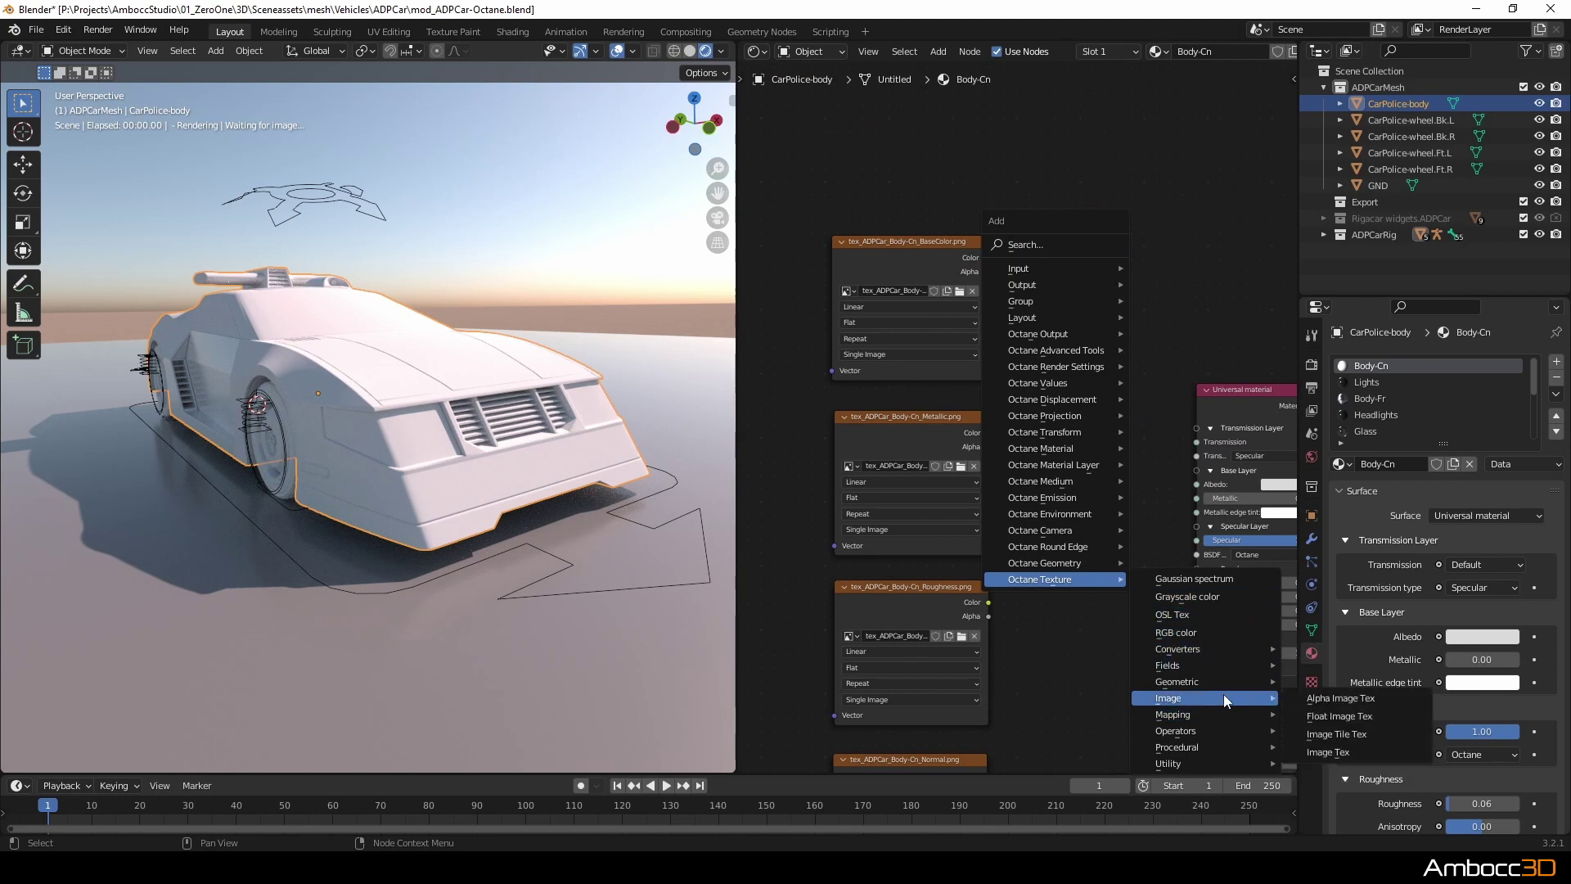
click(1323, 753)
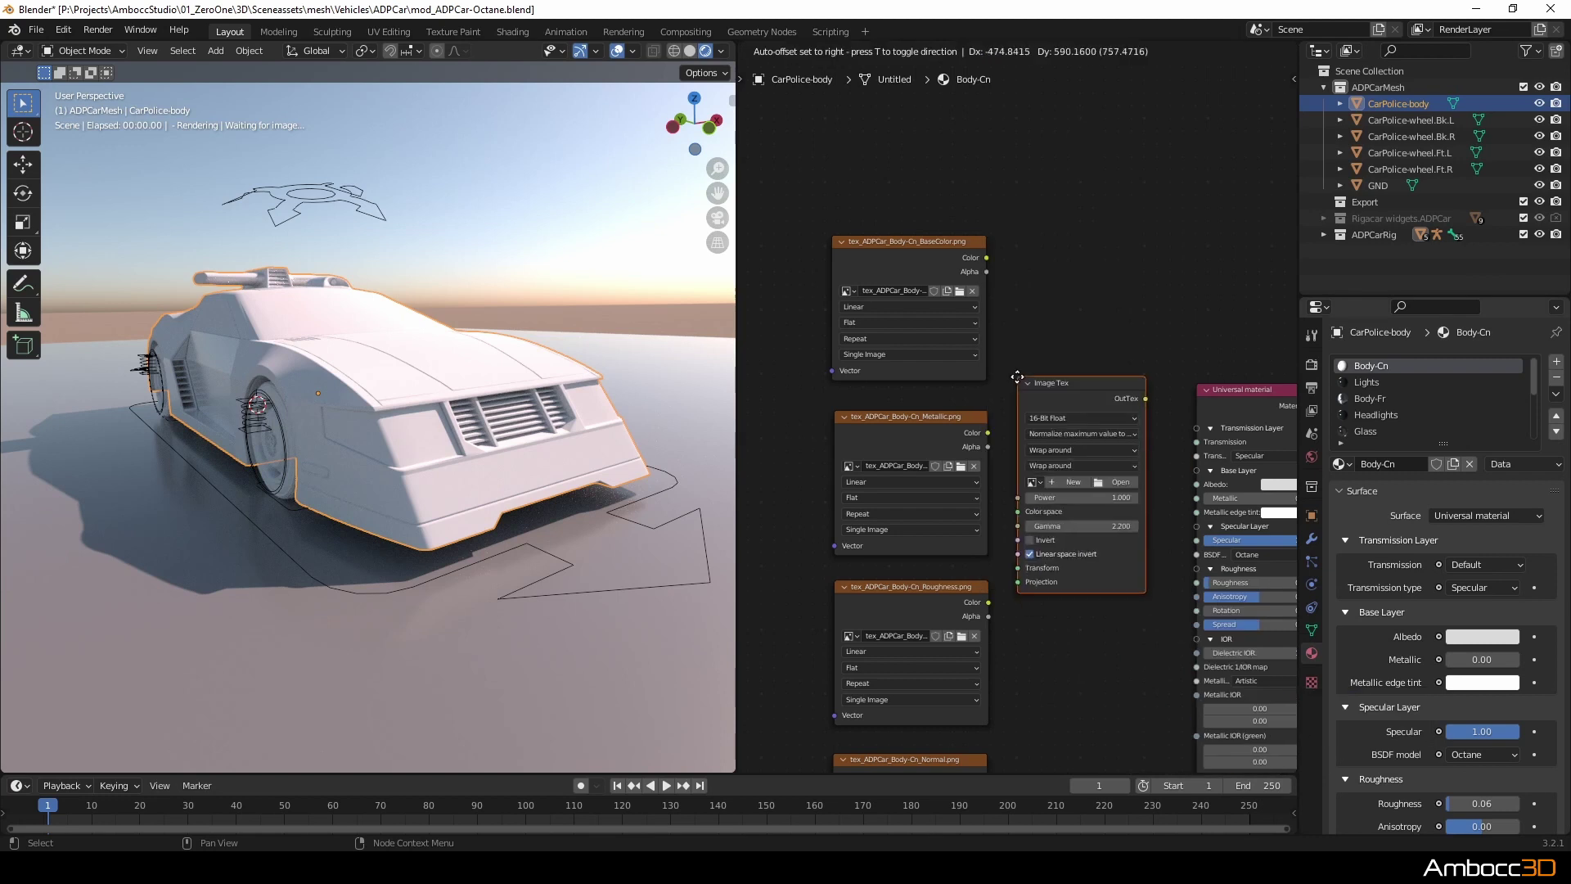
scroll(987, 489, up, 2)
middle_drag(999, 484, 1080, 469)
Check the file name and folder of the image used by the existing BaseColor texture node.
click(934, 312)
click(813, 208)
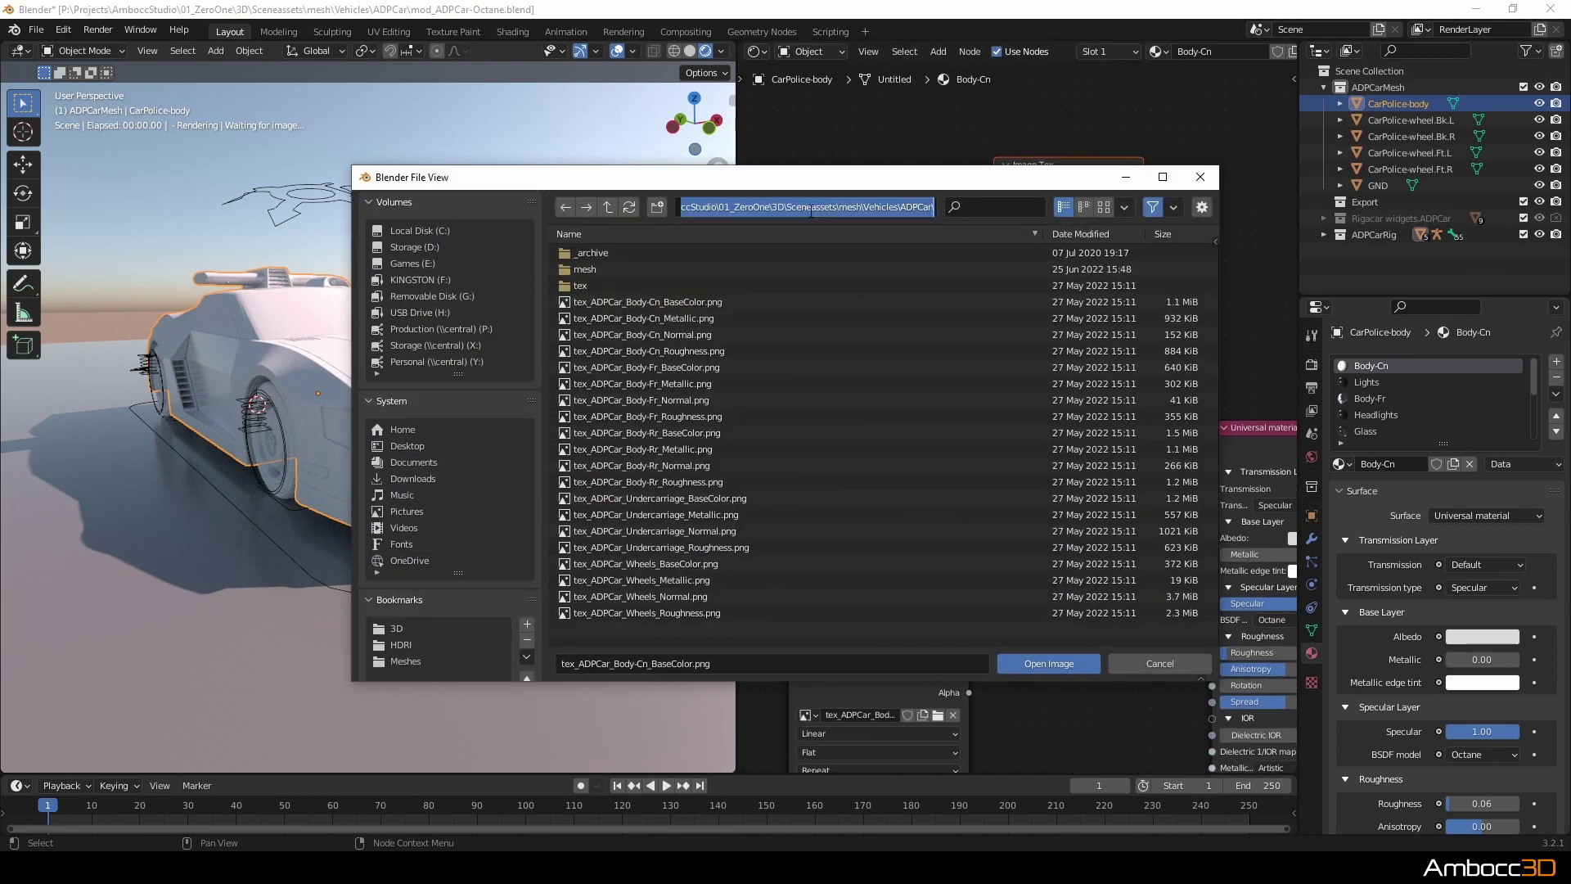
click(1136, 664)
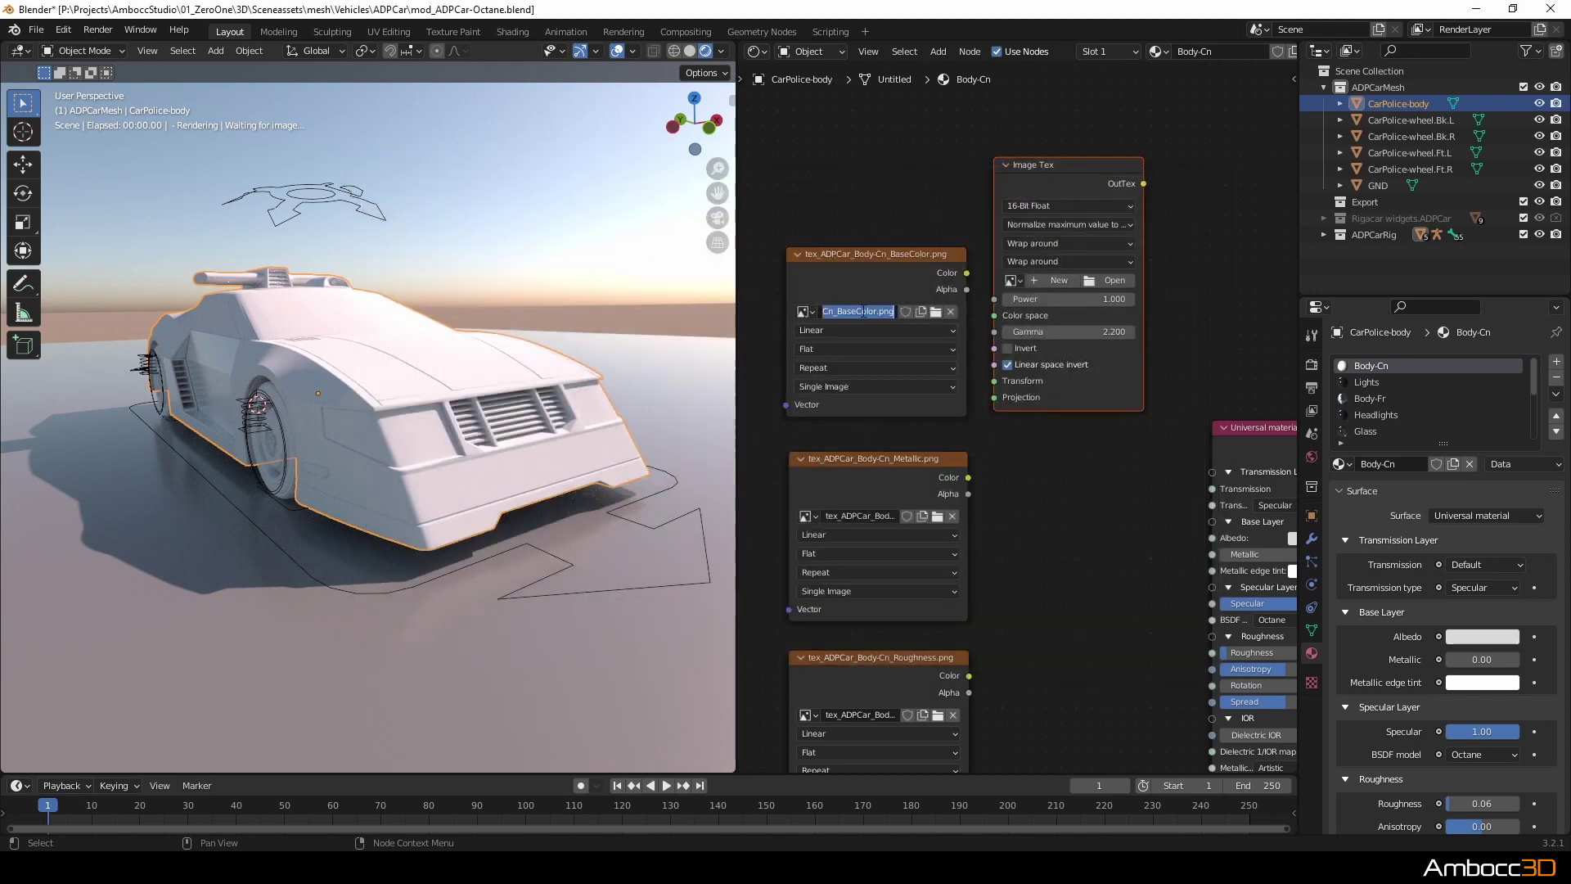
double_click(854, 315)
Load tex_ADPCar_Body-Cn_BaseColor.png into the new Image Tex node.
click(1120, 283)
click(1120, 283)
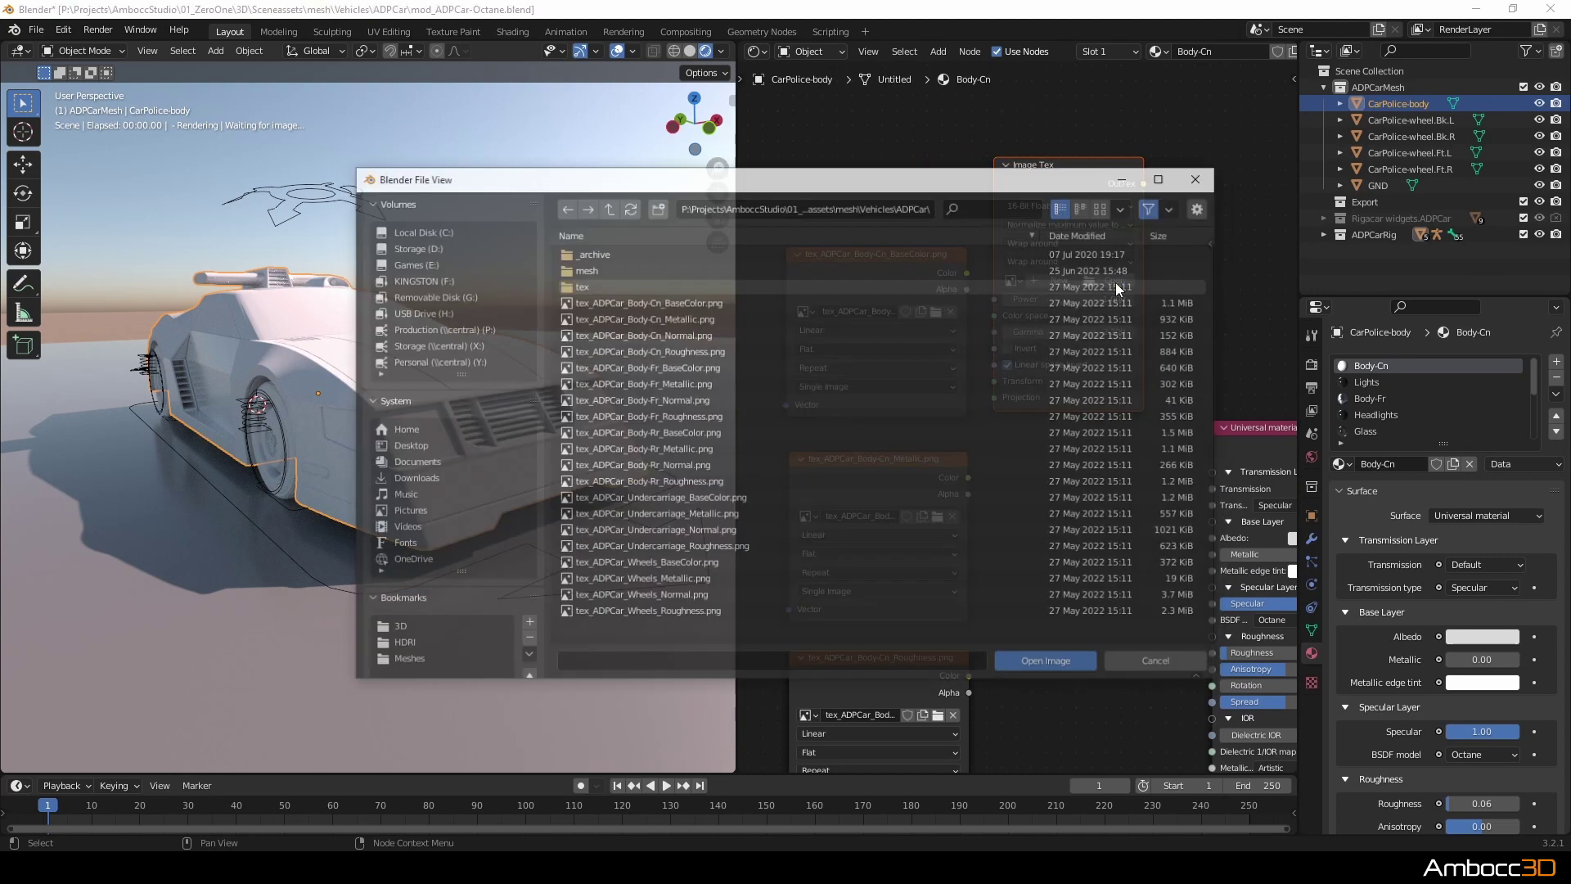
click(728, 209)
click(921, 251)
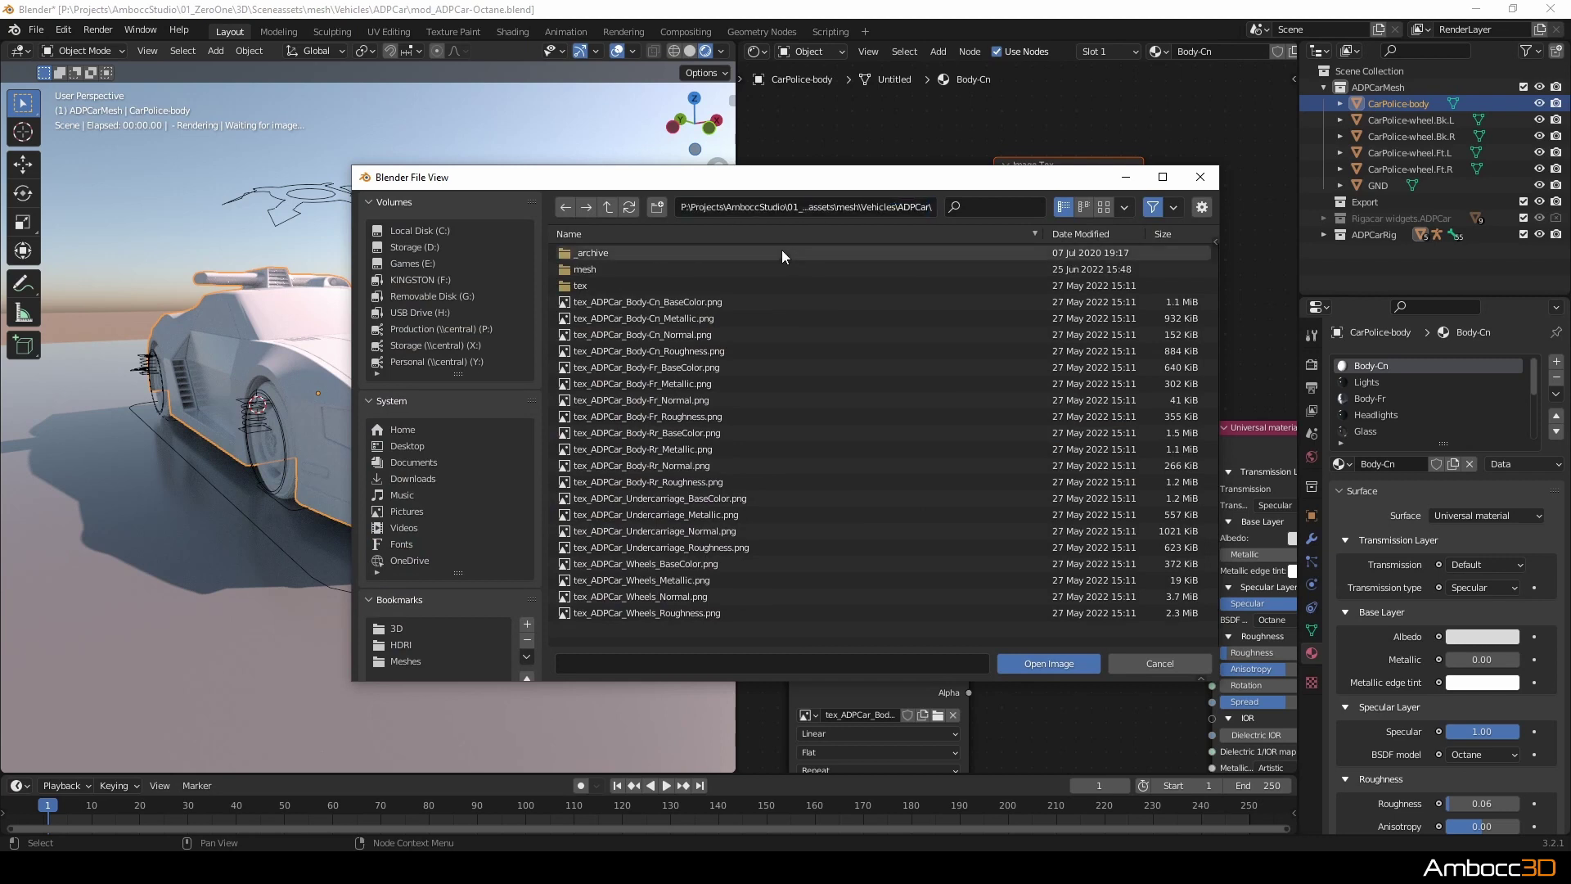
drag(794, 179, 372, 100)
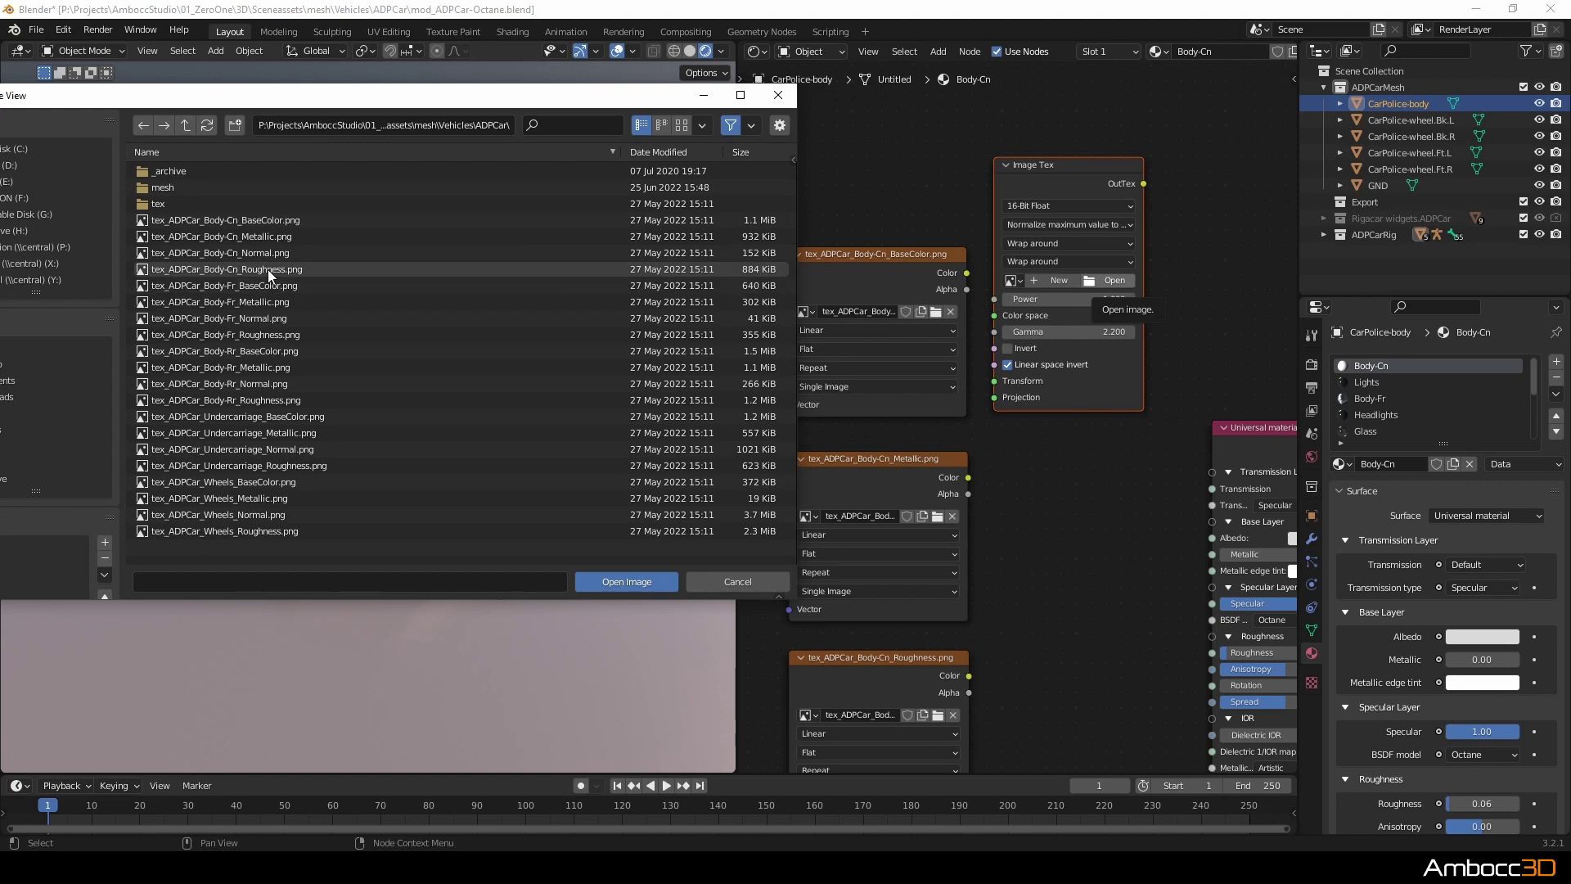
click(269, 221)
click(644, 581)
middle_drag(1074, 464, 1045, 461)
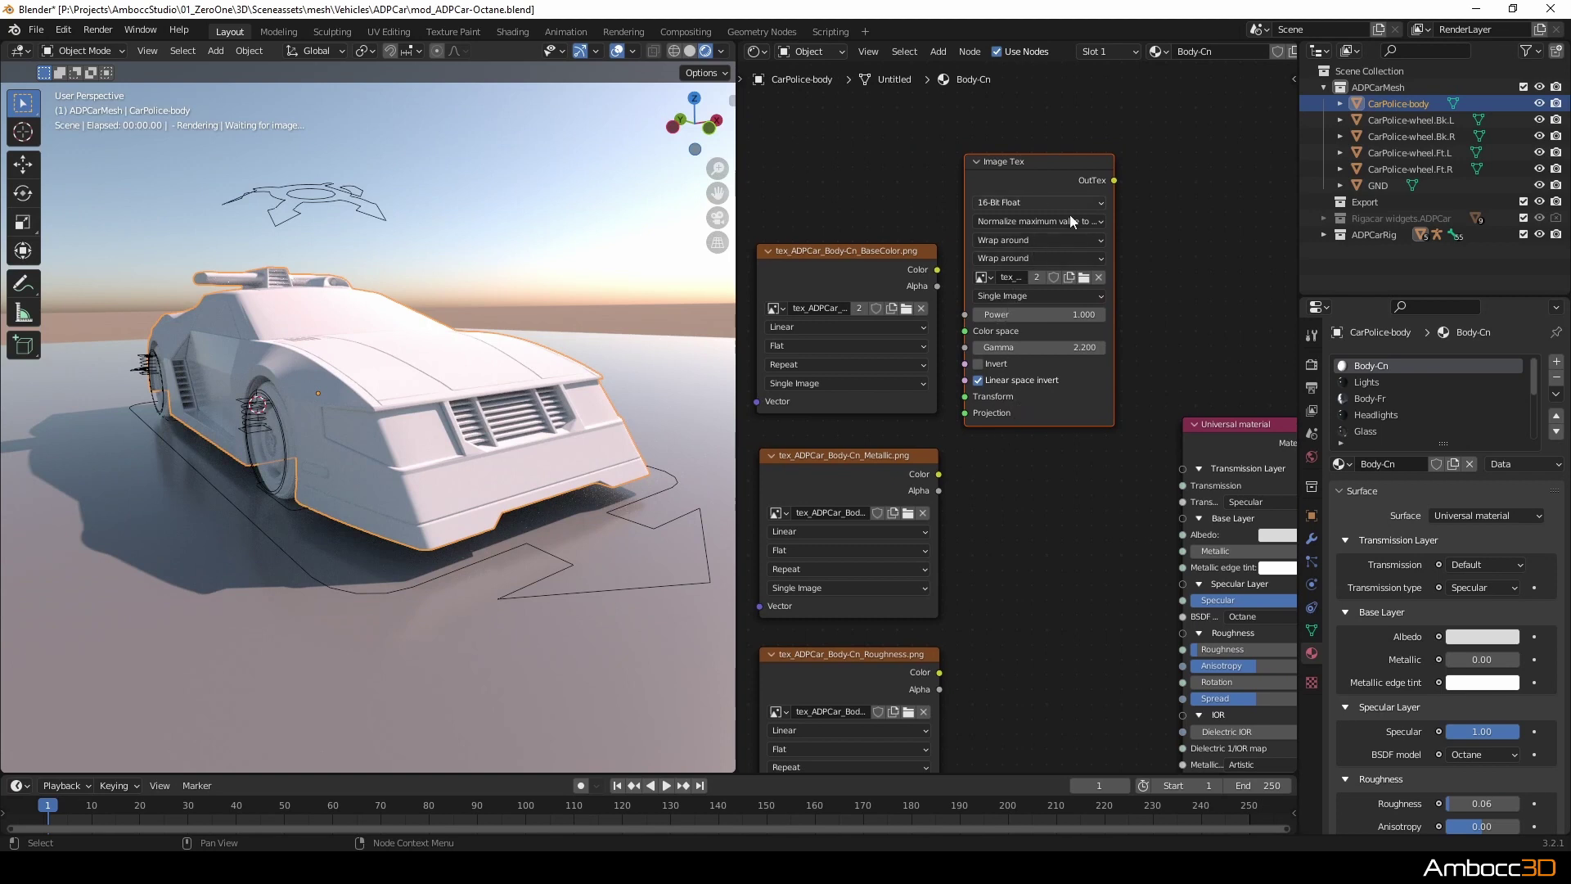
Connect the Image Tex node to the Universal material's Albedo and delete the original BaseColor texture node.
drag(1121, 479, 1183, 535)
middle_drag(1020, 558, 1089, 440)
drag(911, 136, 869, 135)
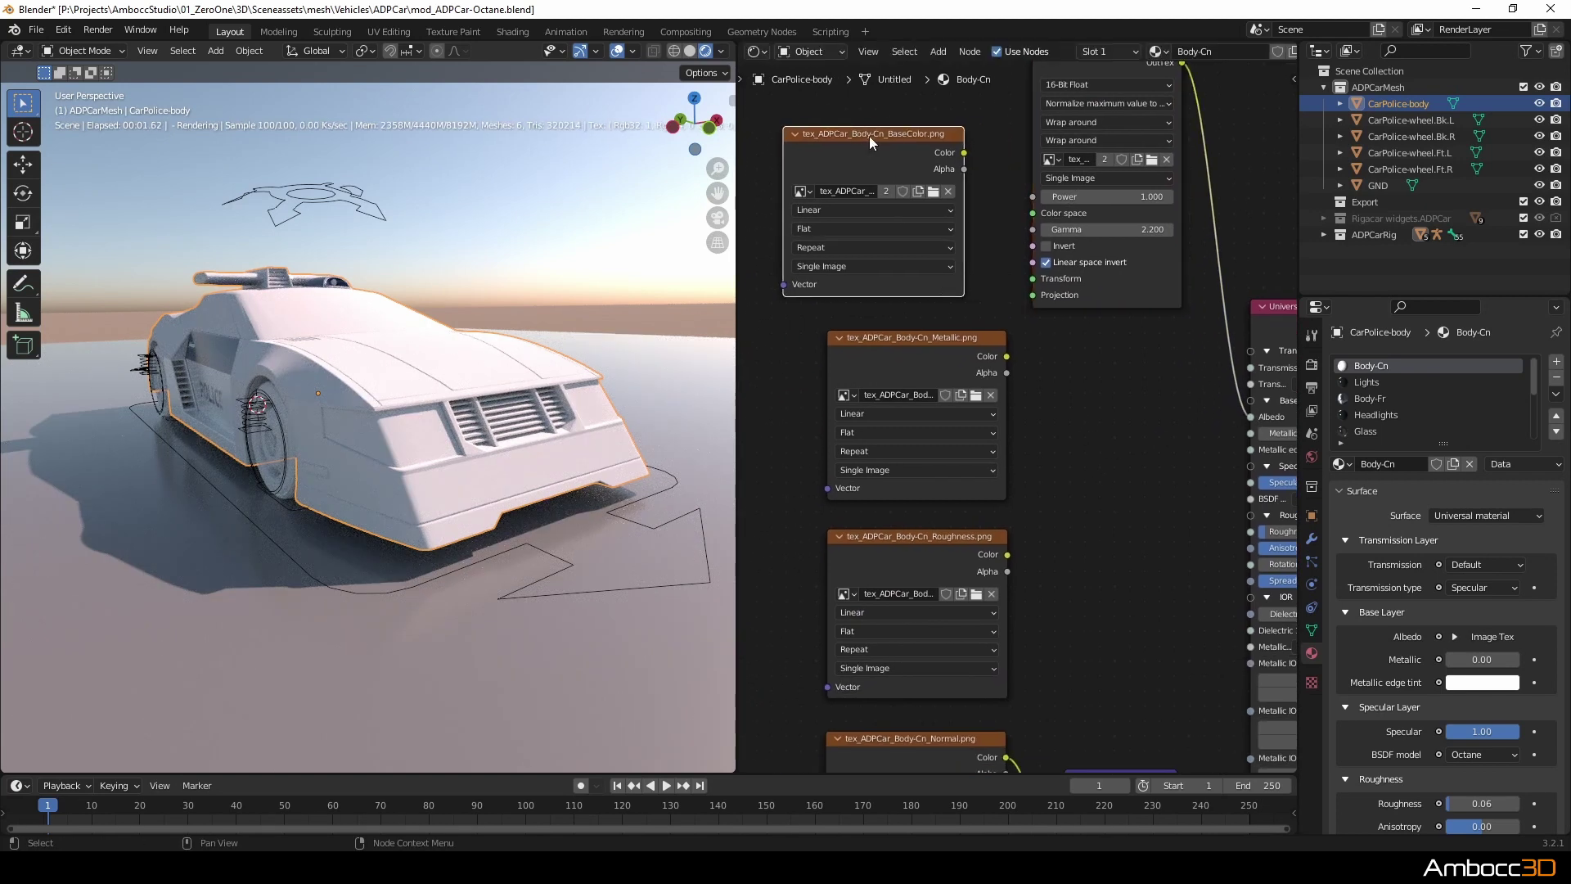
key(x)
Move the old Metallic, Roughness and Normal texture nodes aside and delete the Normal Map node.
middle_drag(1101, 417, 1062, 369)
scroll(1062, 368, down, 5)
middle_drag(1075, 491, 1052, 405)
drag(842, 176, 923, 692)
drag(911, 244, 800, 256)
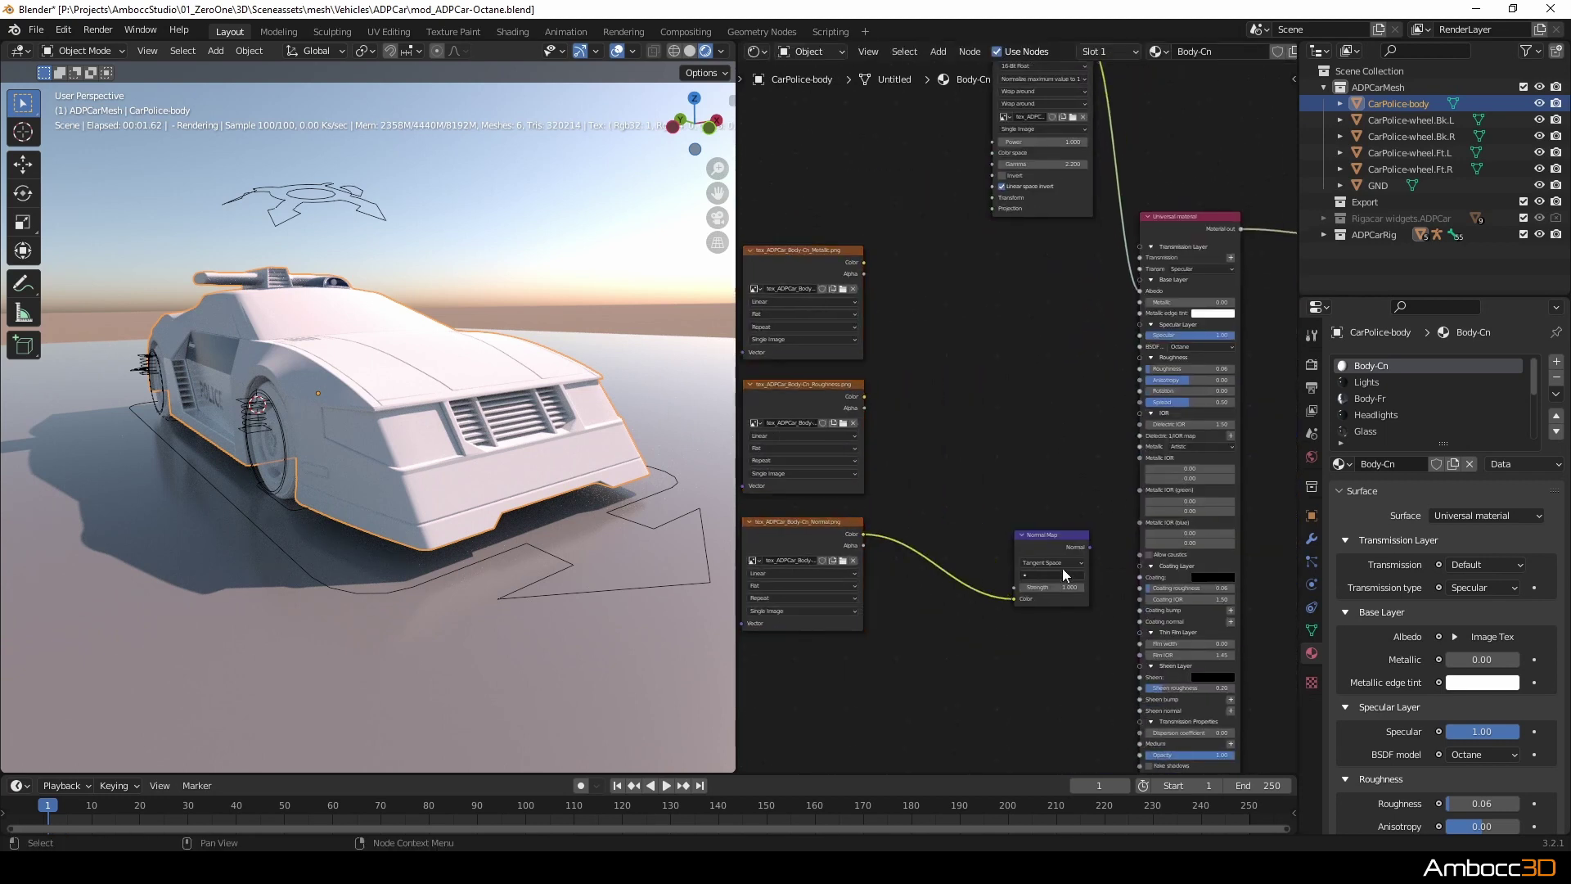
key(x)
middle_drag(1004, 365, 1017, 460)
Reposition the BaseColor Image Tex node and duplicate it three times, stacking the copies below it.
drag(1052, 141, 987, 146)
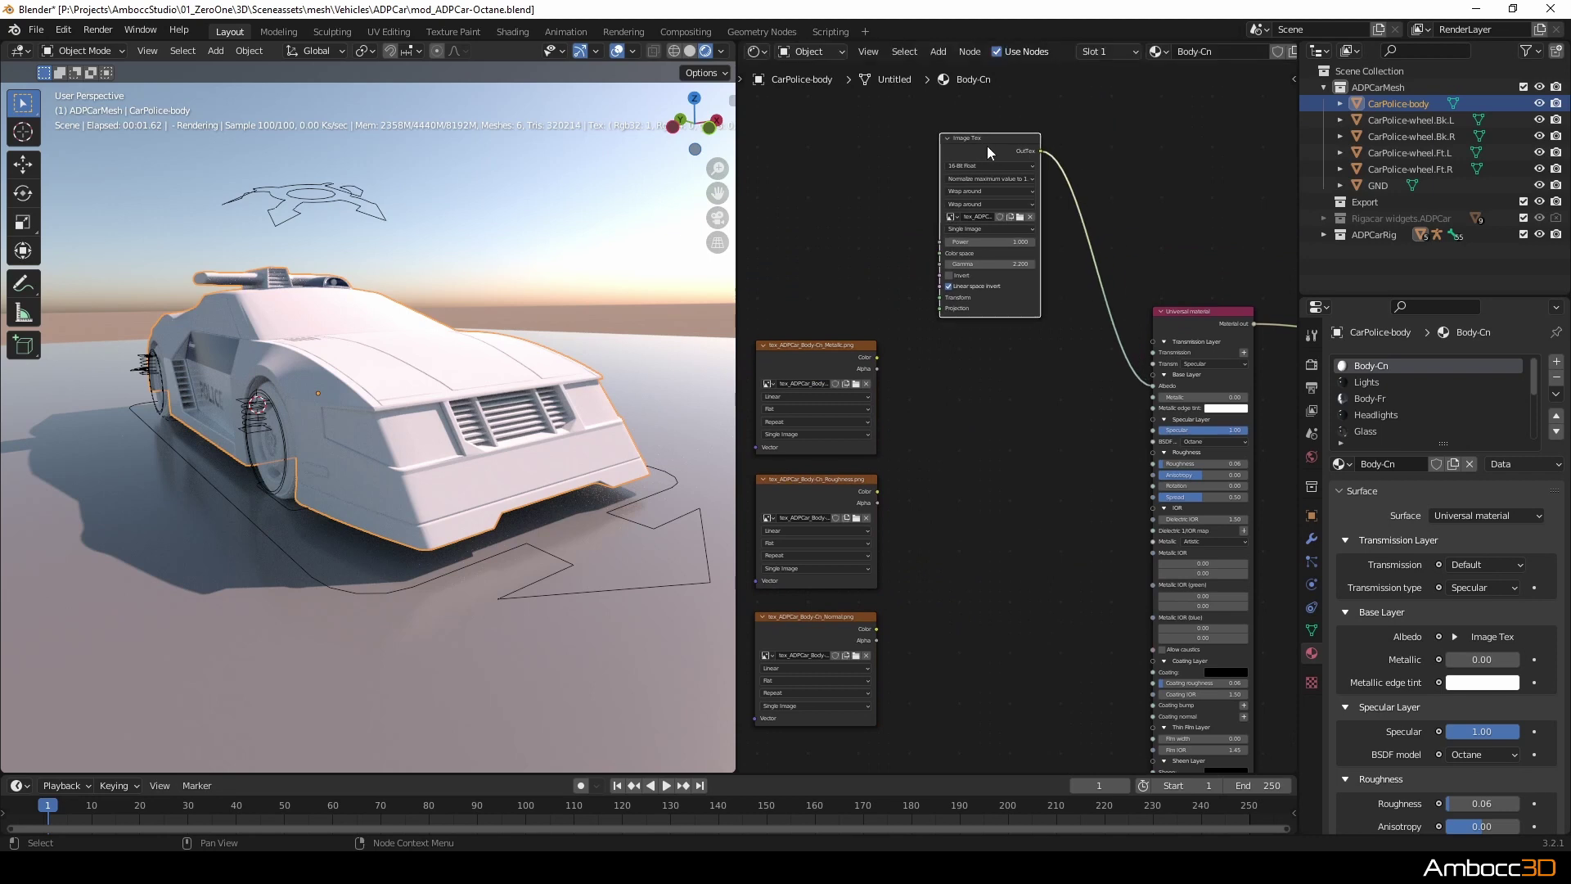
key(shift+a)
mouse_move(979, 438)
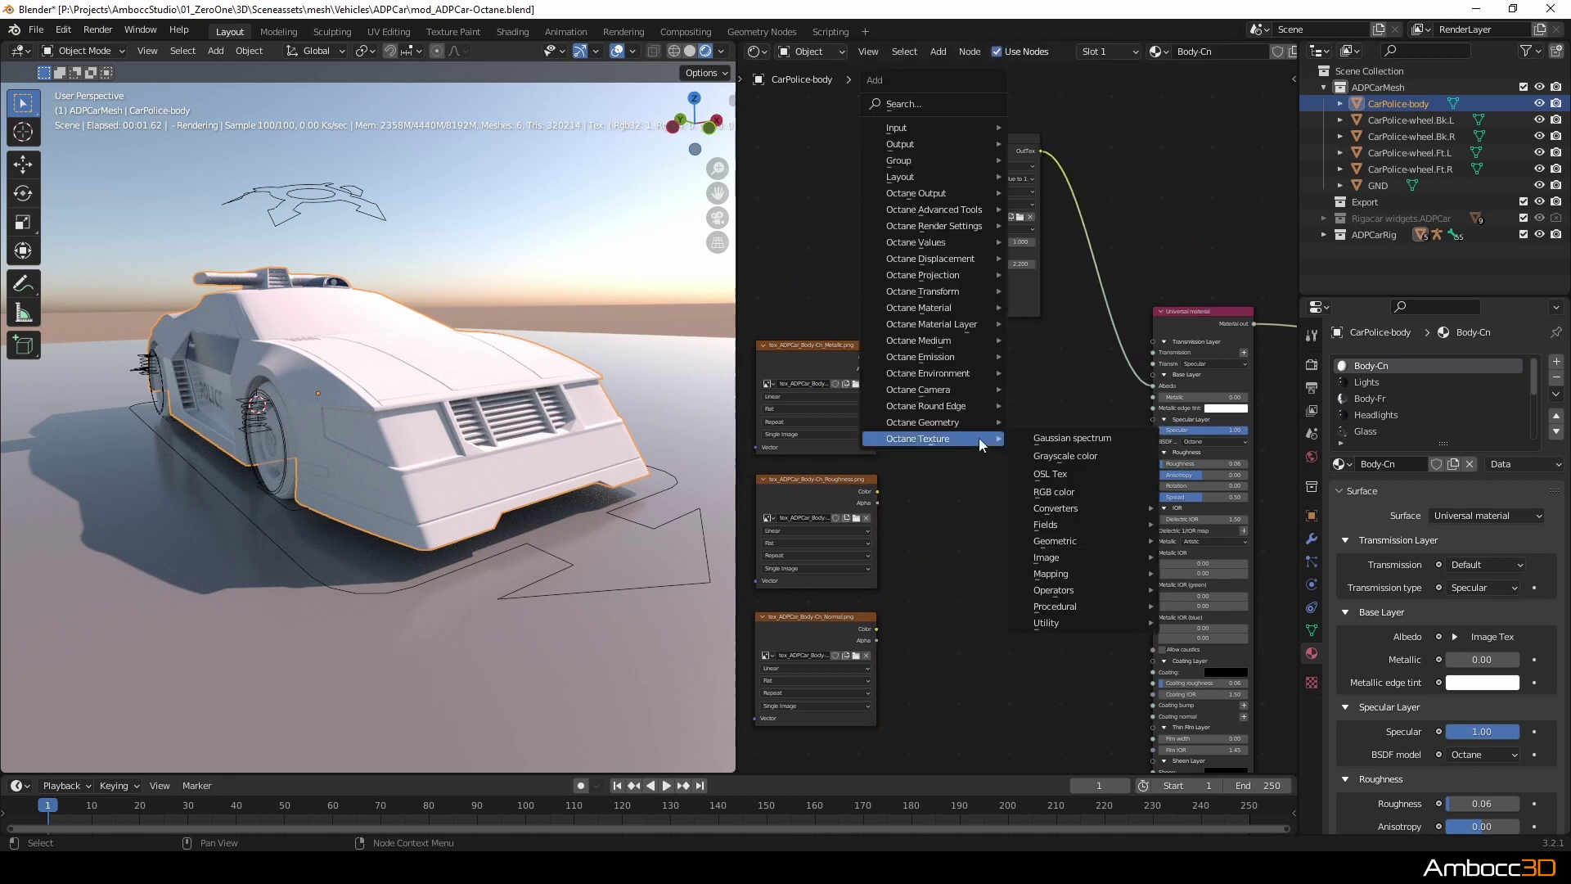
click(989, 137)
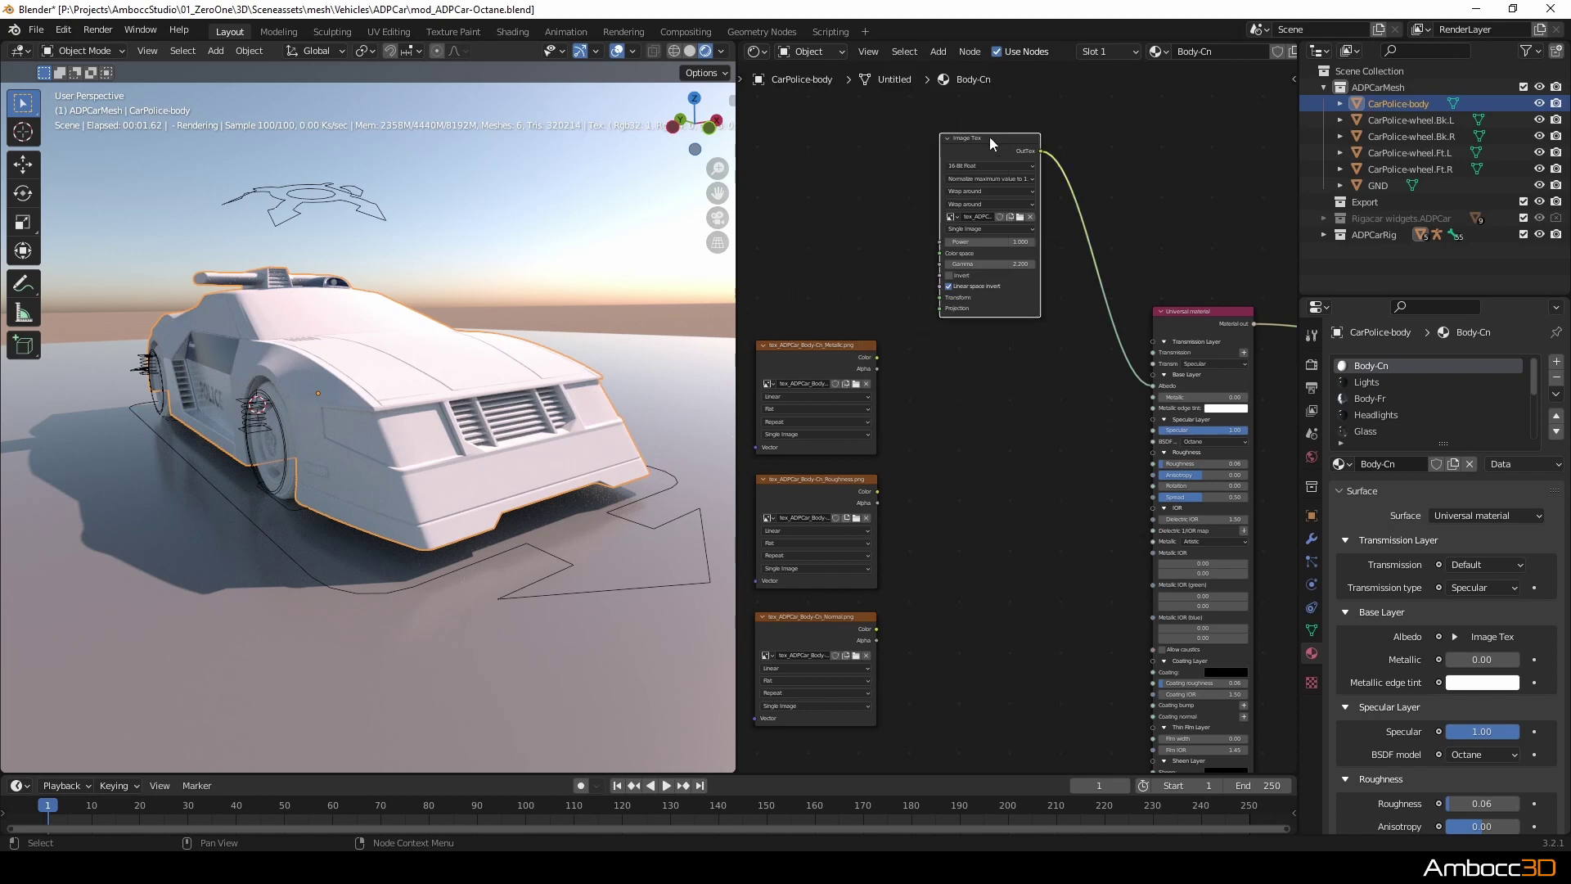
key(shift+d)
click(986, 337)
key(shift+d)
click(988, 550)
key(shift+d)
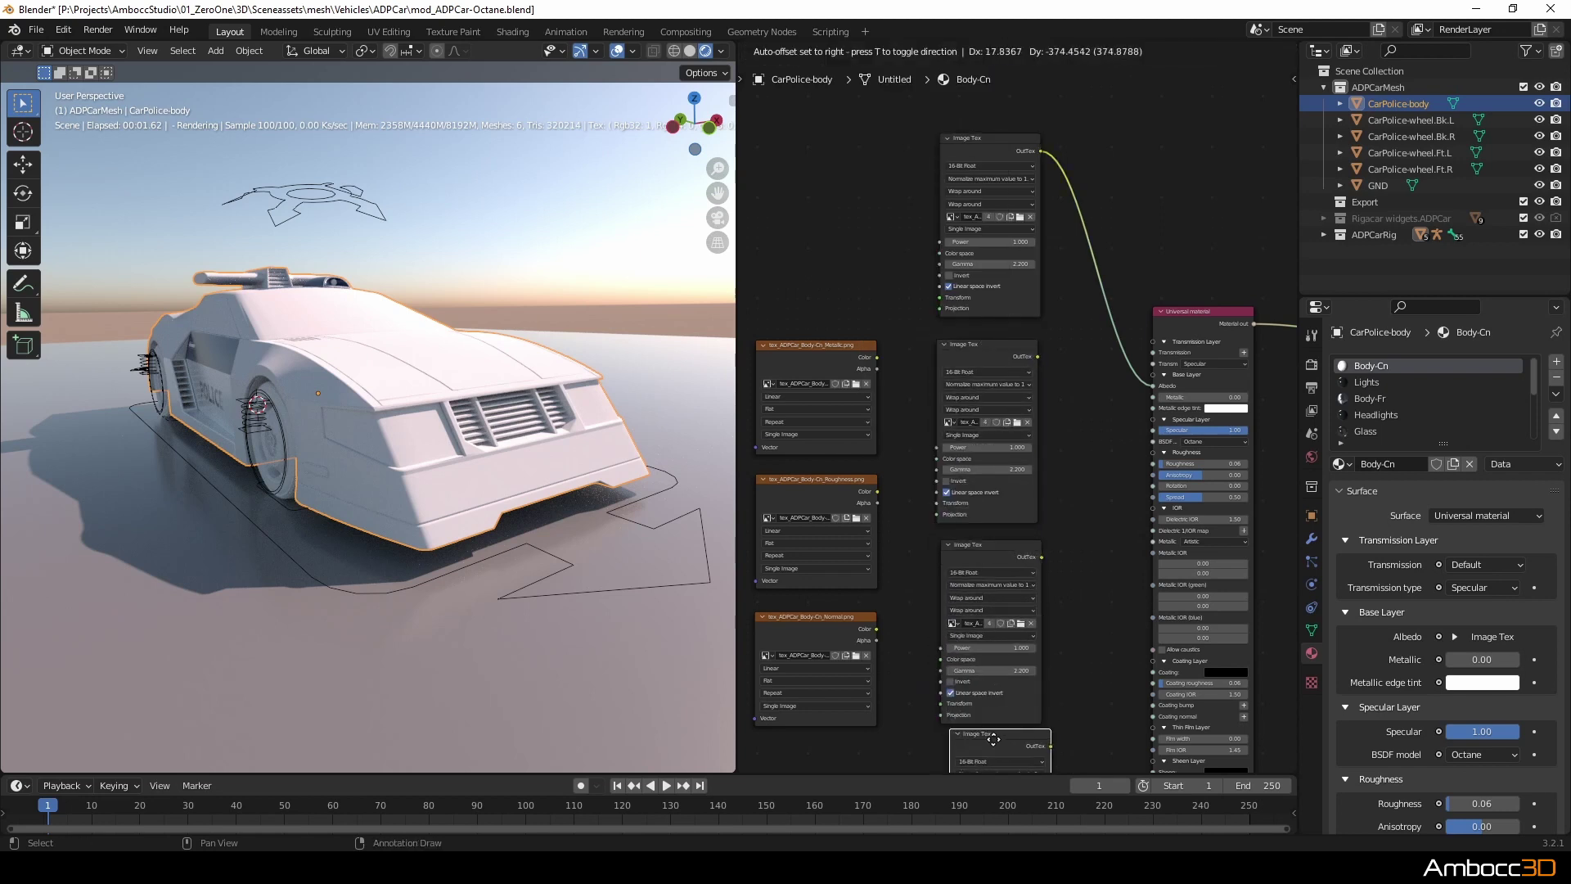
click(988, 741)
click(1113, 477)
Connect the second Image Tex node's output to the Universal material's Metallic input.
middle_drag(1100, 437, 1082, 296)
scroll(1086, 306, up, 3)
drag(1037, 181, 1184, 248)
click(1069, 267)
Load tex_ADPCar_Body-Cn_Metallic.png into the second Image Tex node.
middle_drag(1062, 278, 1262, 340)
scroll(1108, 276, up, 3)
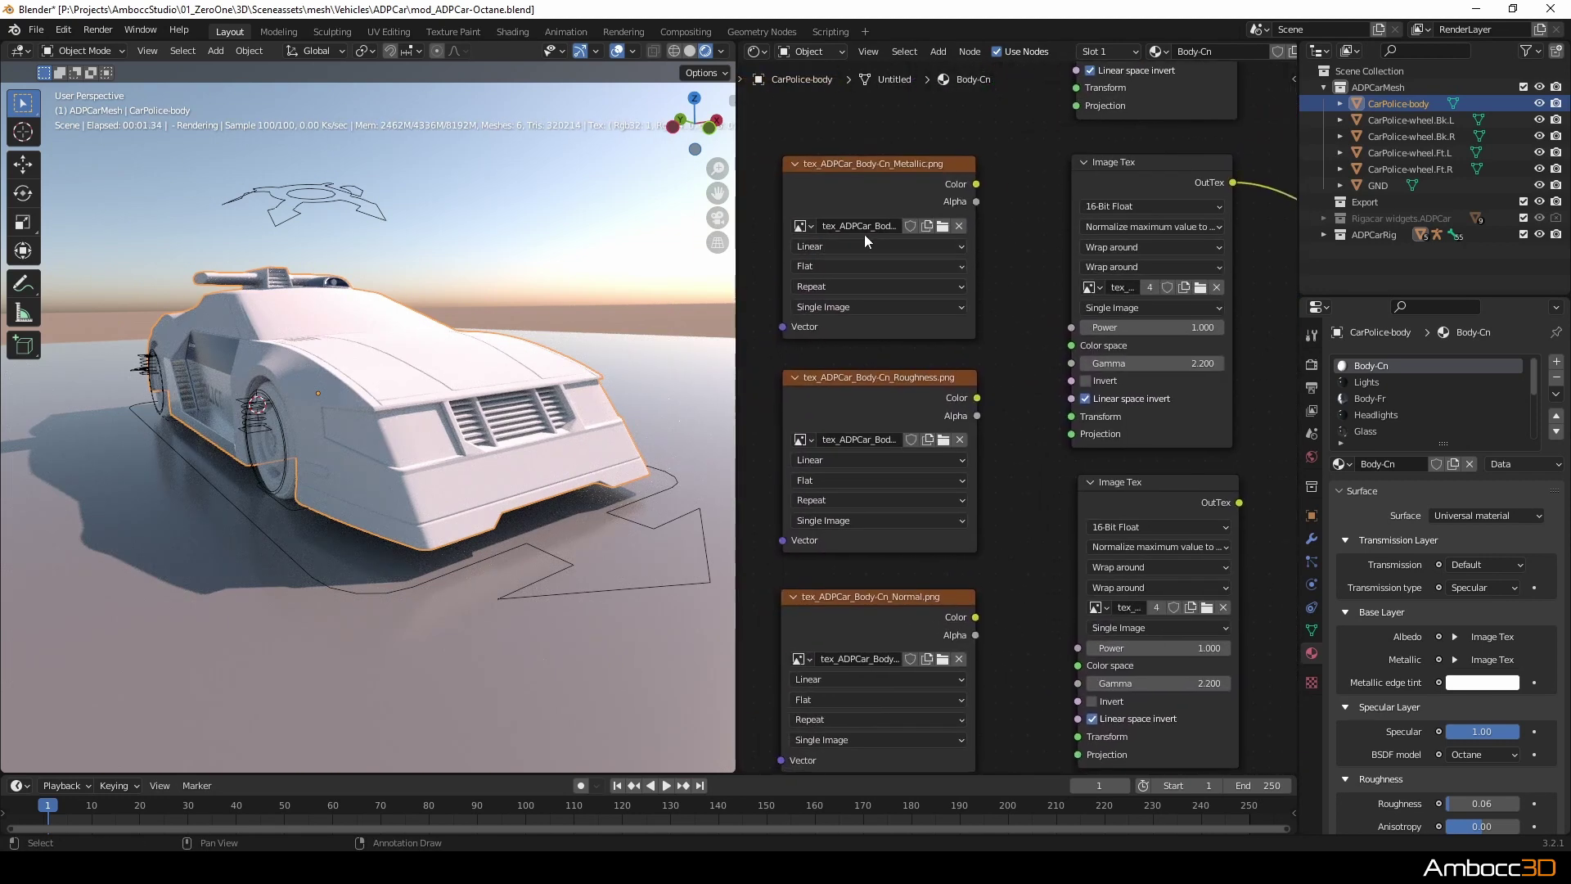
click(940, 231)
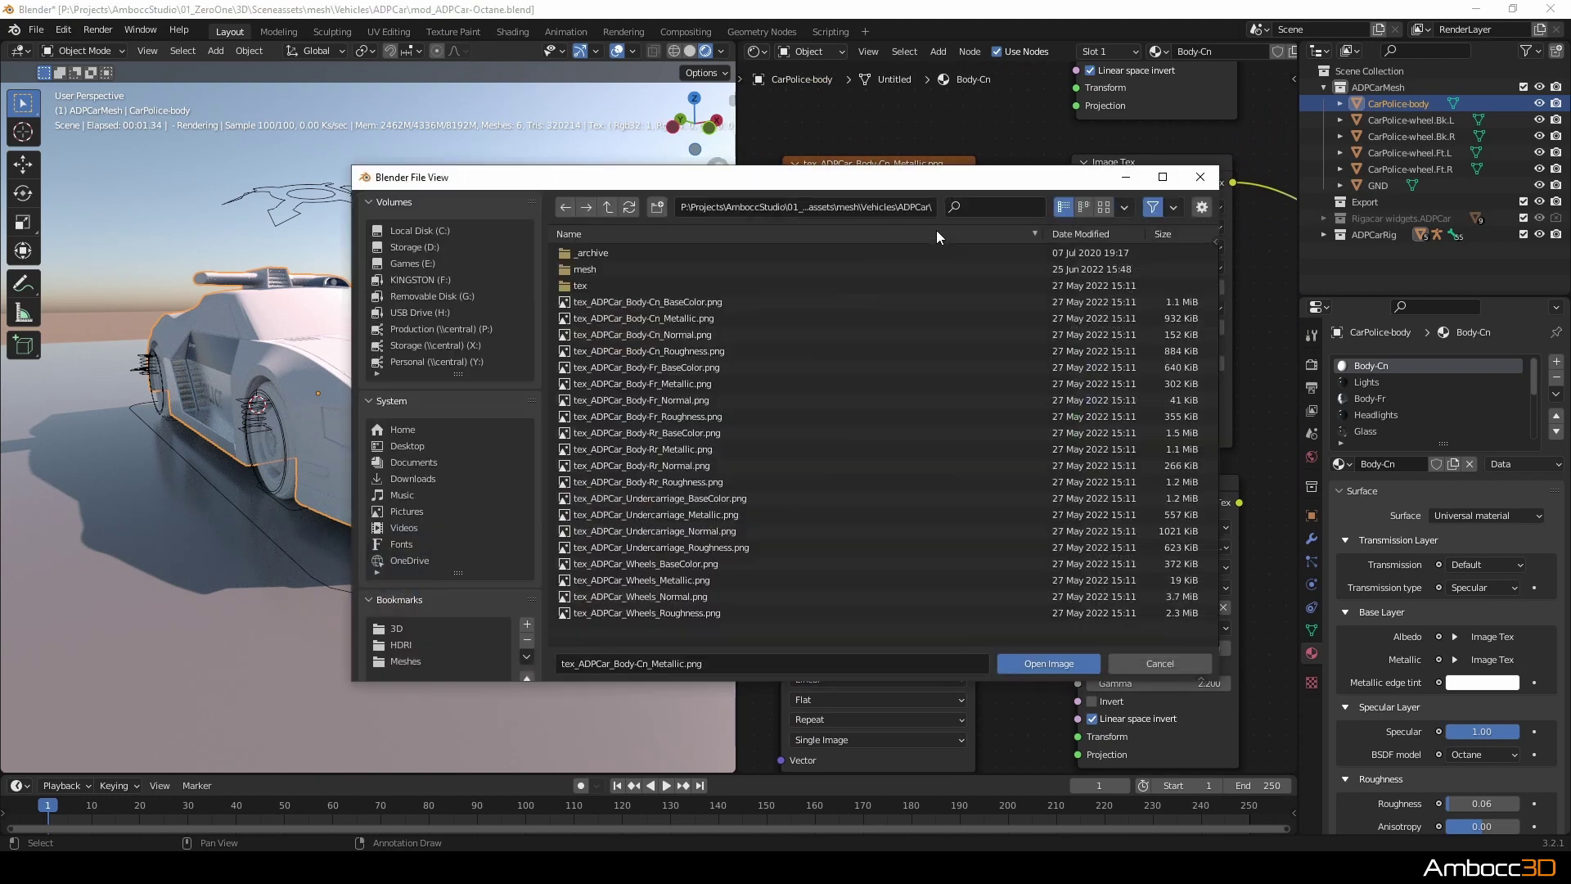
click(1138, 659)
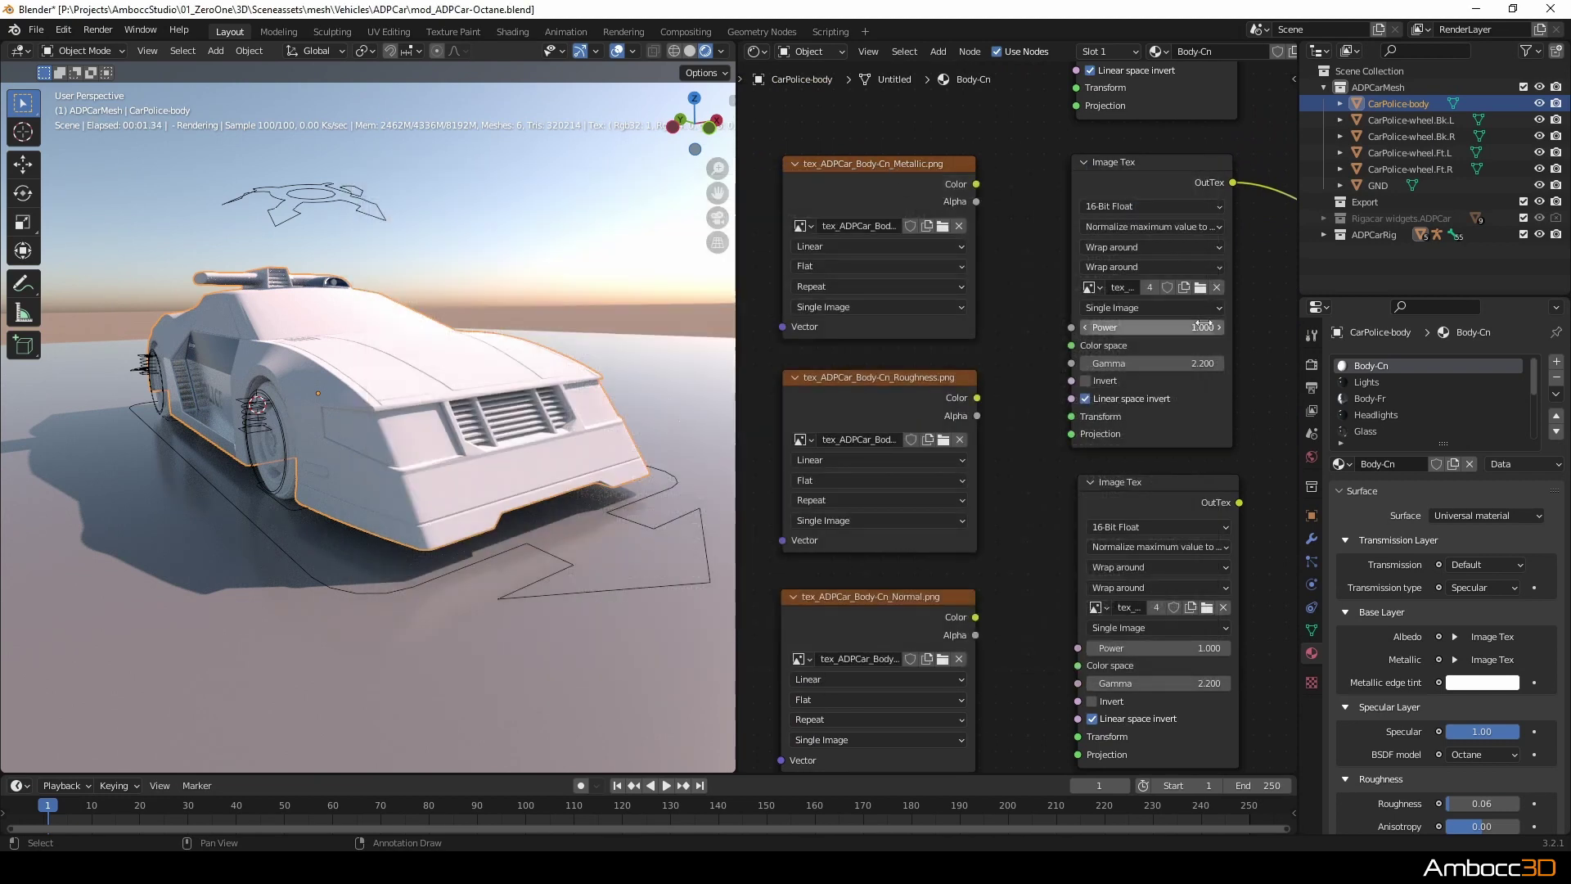
click(1200, 287)
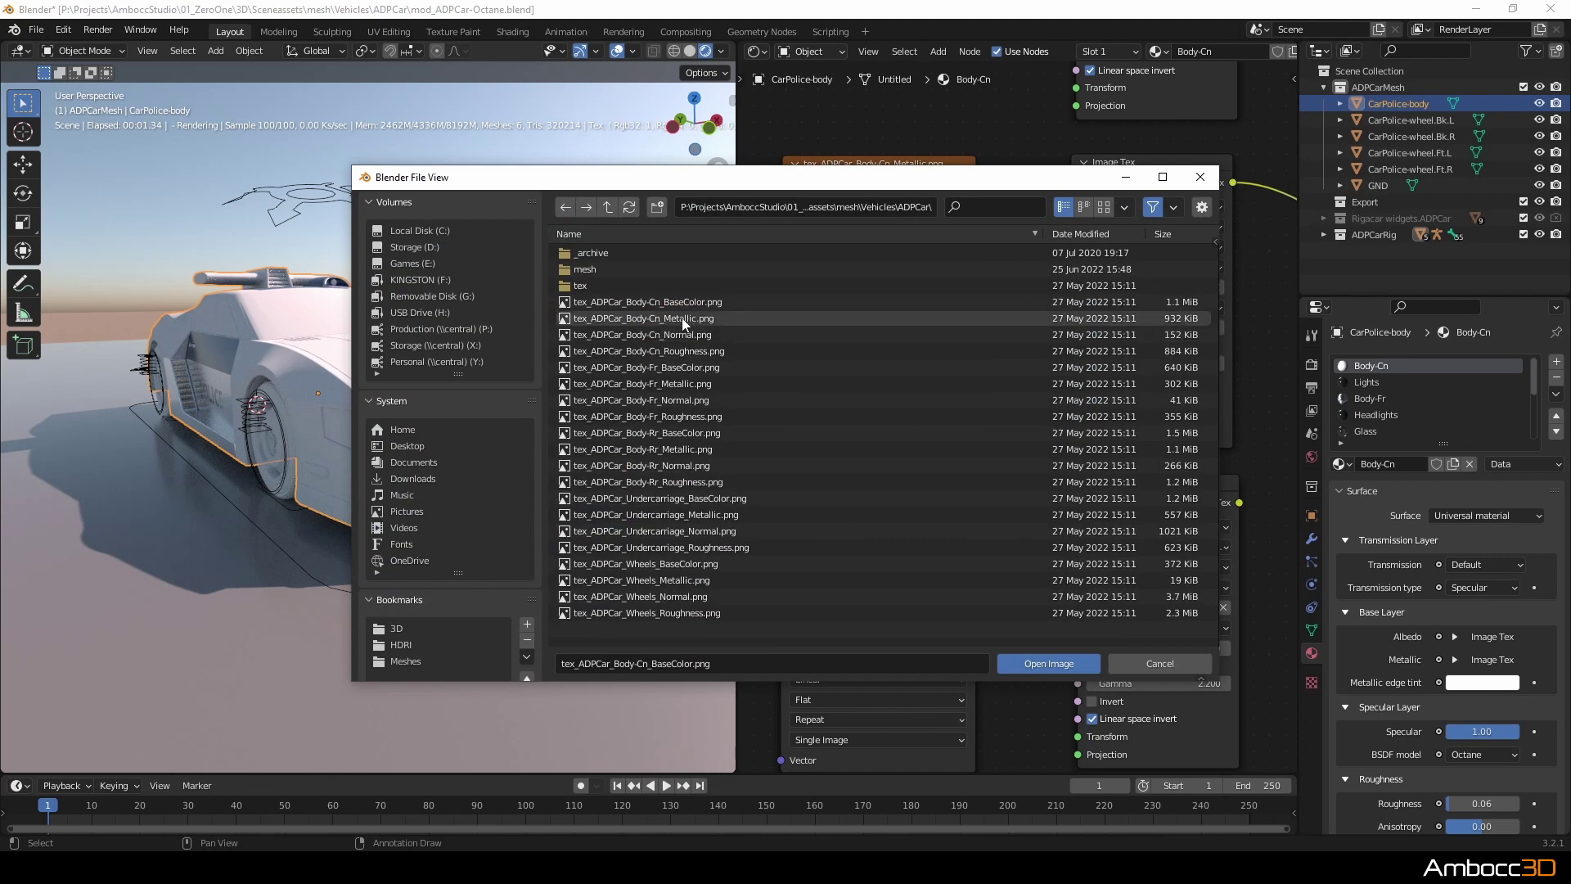
click(1049, 664)
Load tex_ADPCar_Body-Cn_Roughness.png into the third Image Tex node.
middle_drag(1040, 620, 1025, 438)
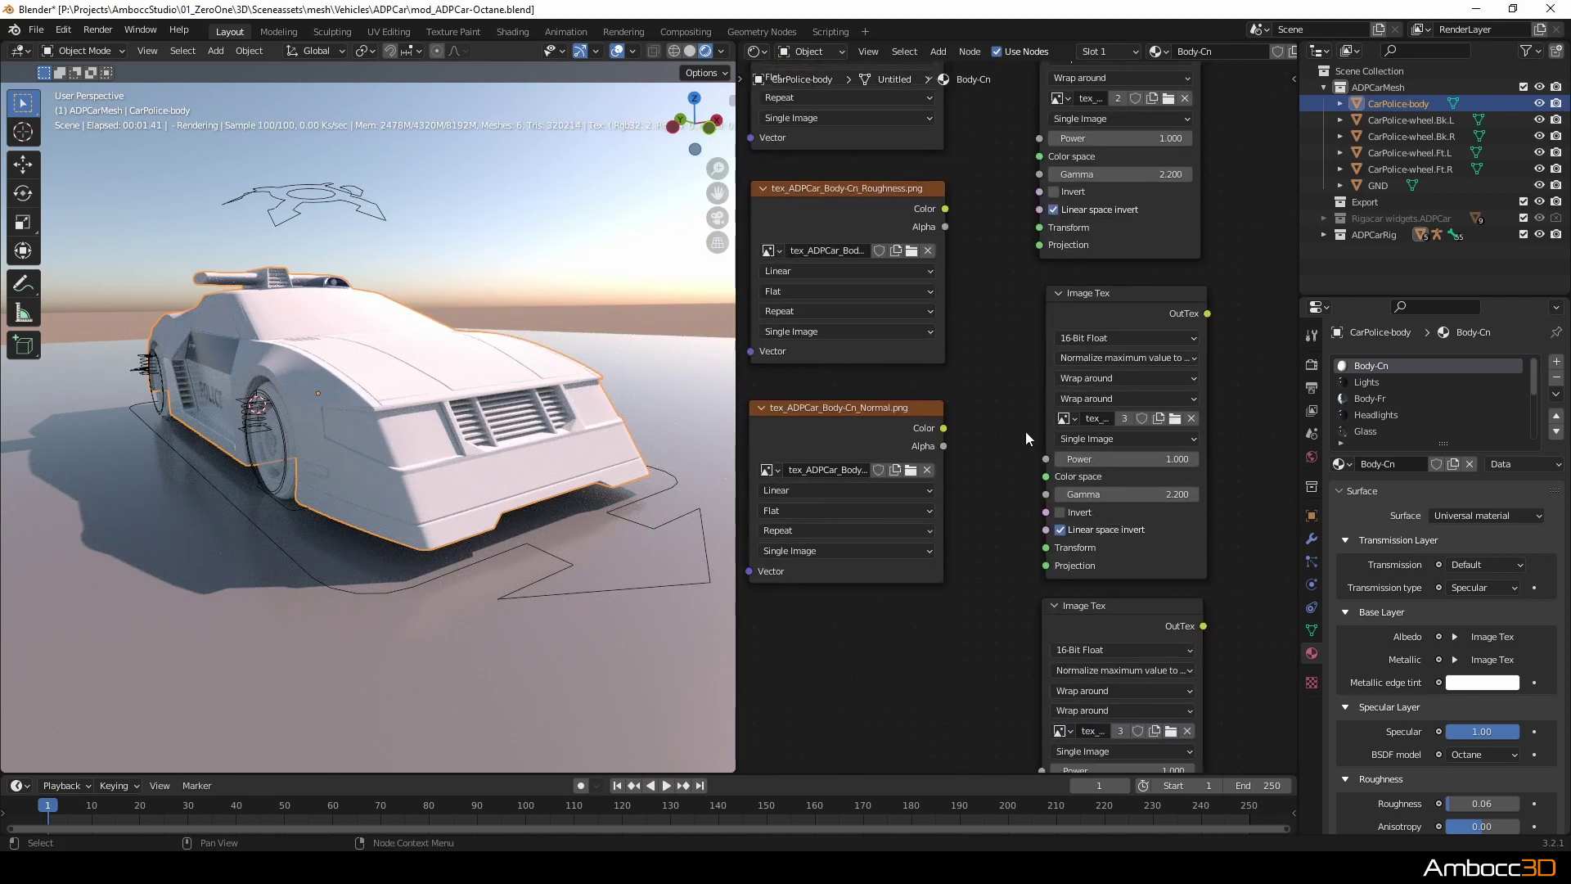
click(1175, 418)
click(689, 348)
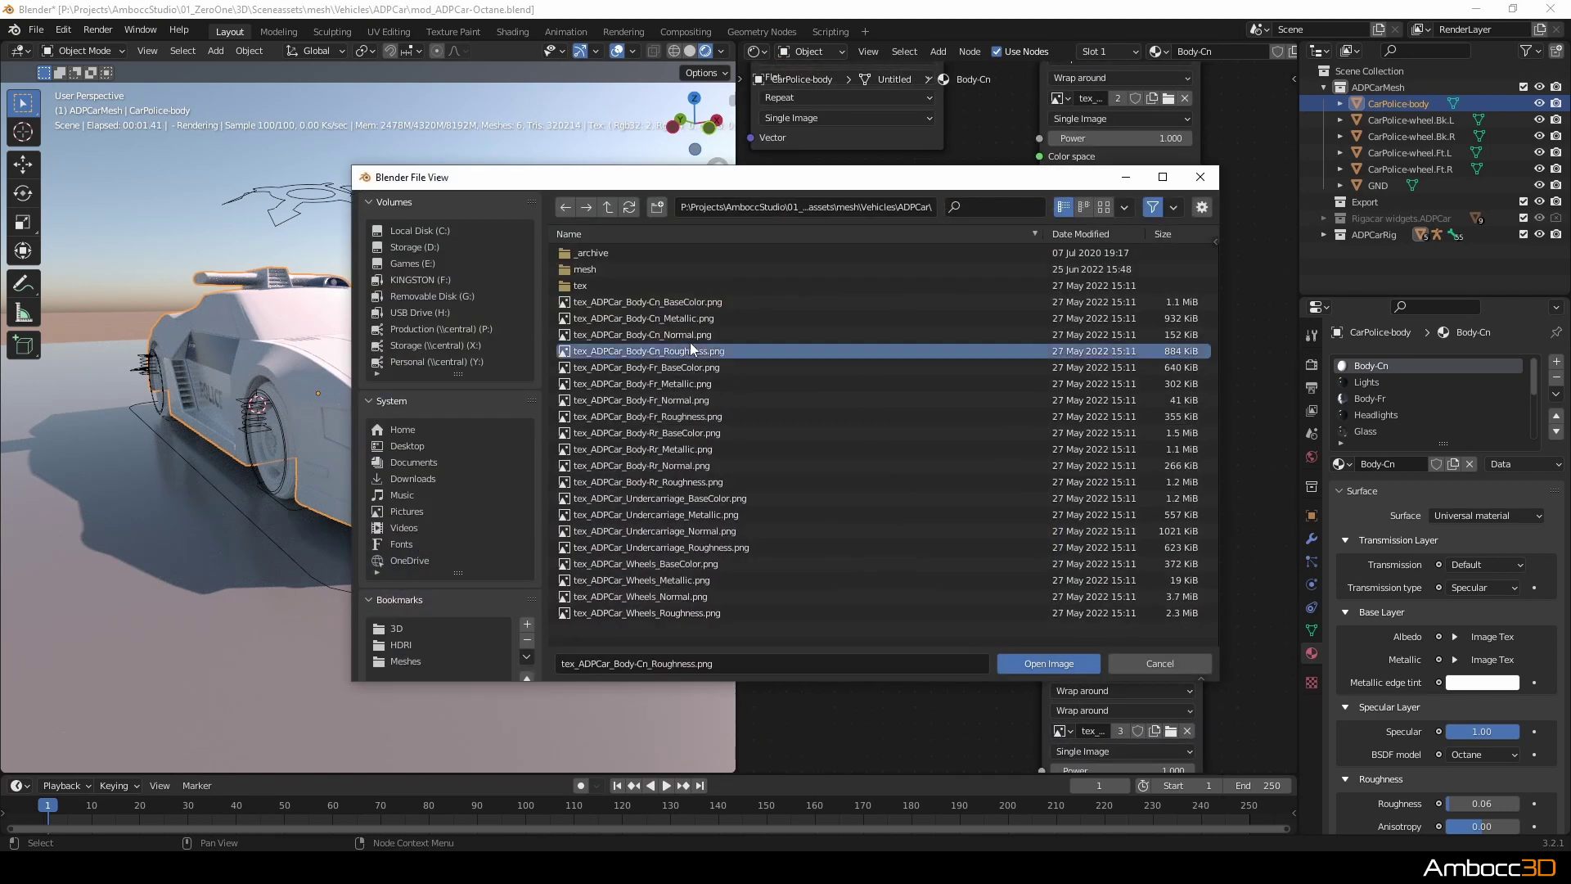
click(1055, 665)
Load tex_ADPCar_Body-Cn_Normal.png into the fourth Image Tex node.
middle_drag(956, 716, 941, 533)
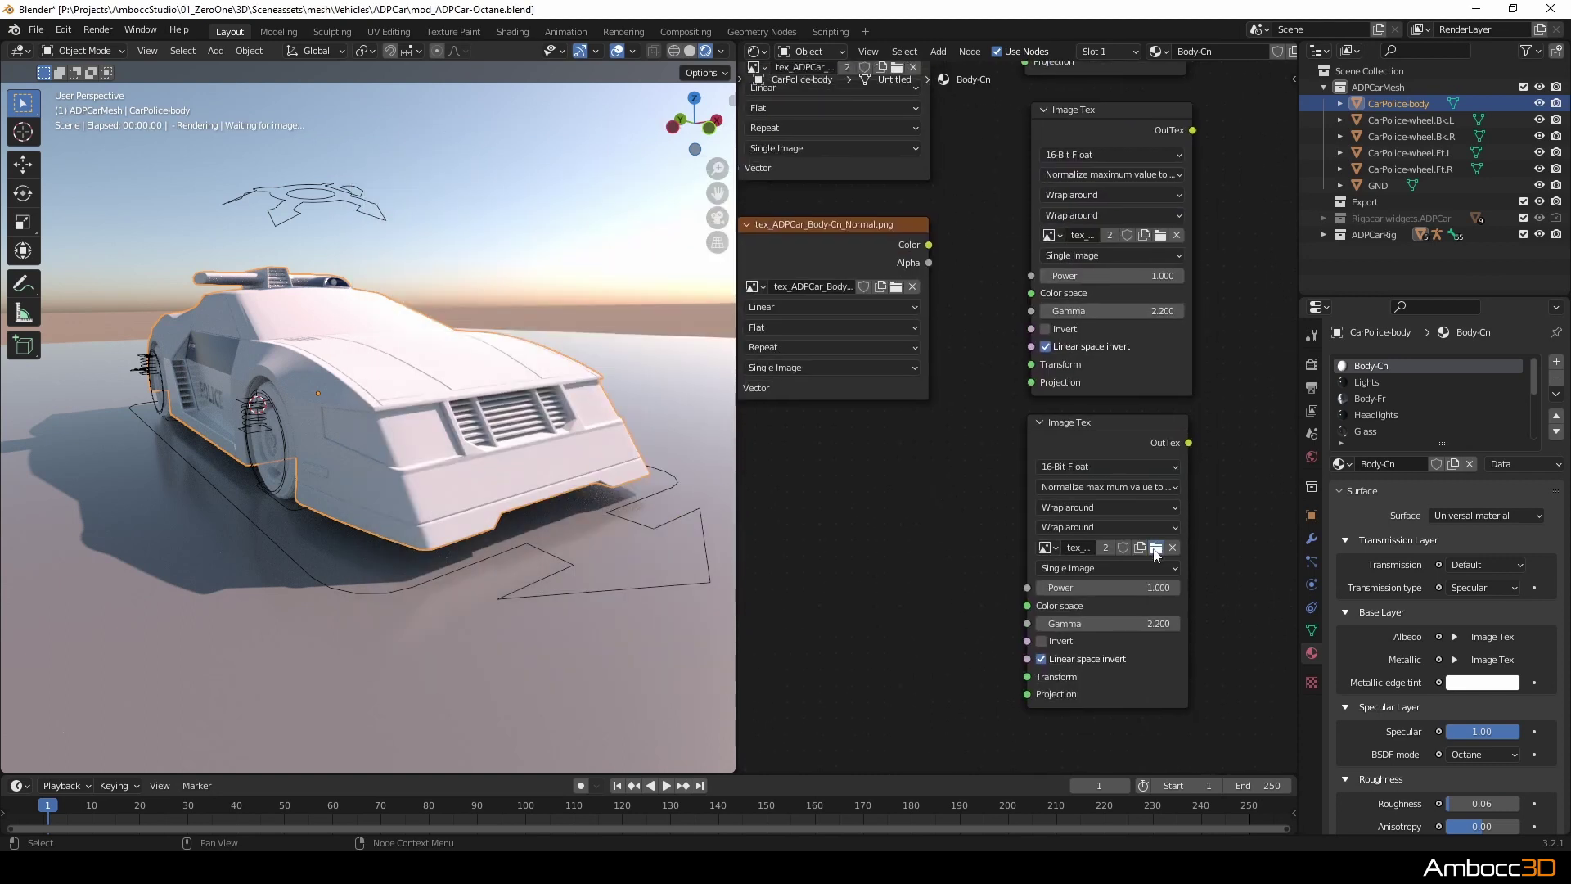
click(1156, 547)
click(703, 334)
click(1052, 663)
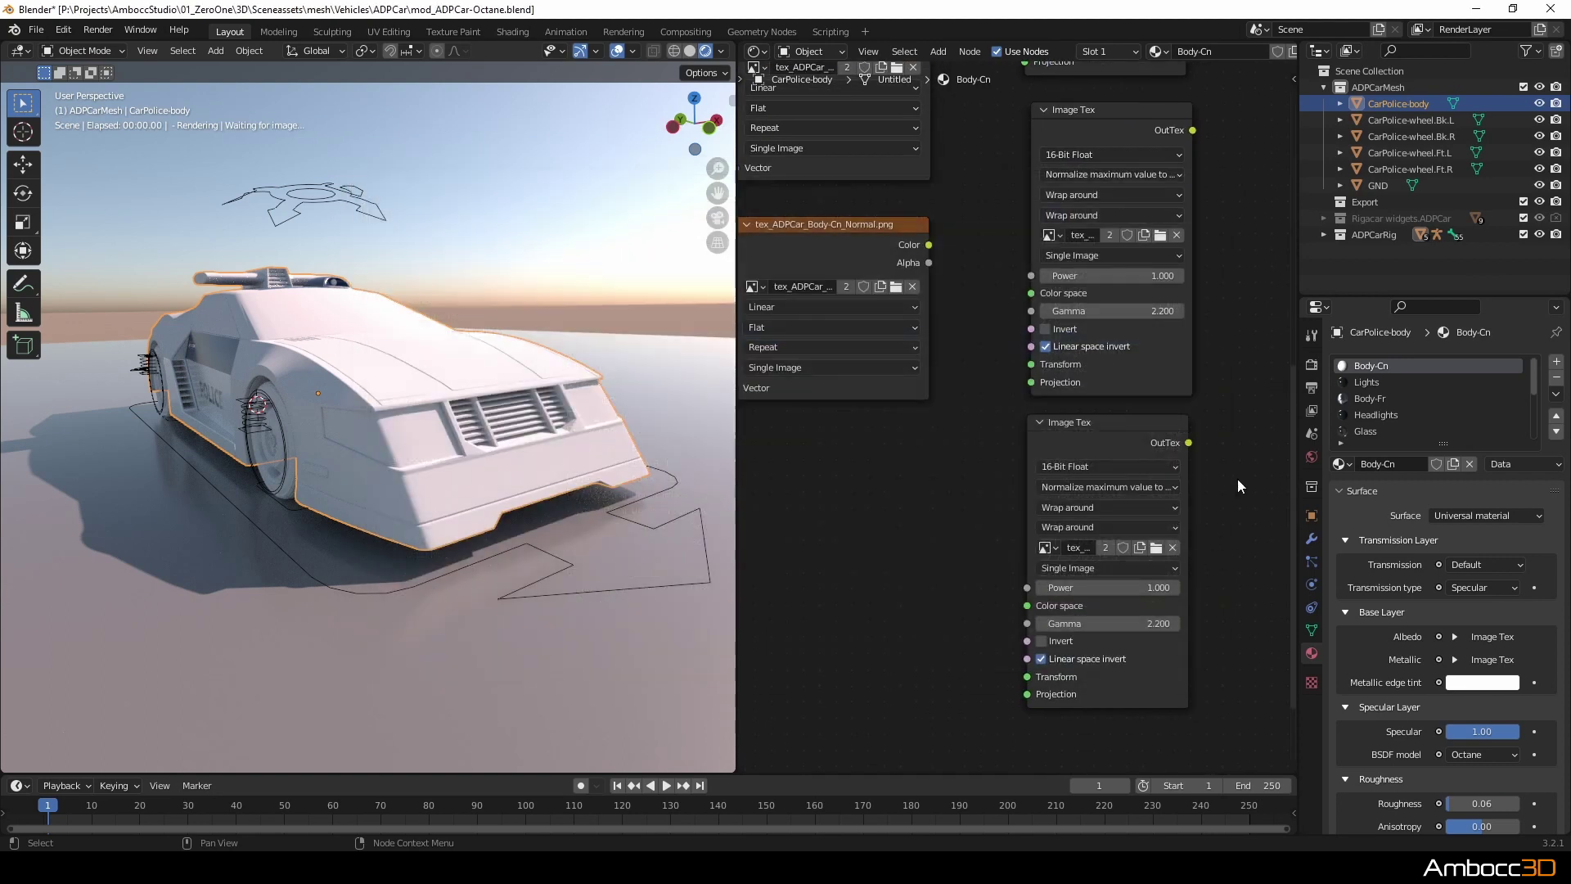
Set the gamma of the Metallic Image Tex node to 1.
middle_drag(1228, 450, 1066, 495)
scroll(1064, 458, down, 5)
middle_drag(1071, 241, 993, 466)
middle_drag(978, 377, 984, 385)
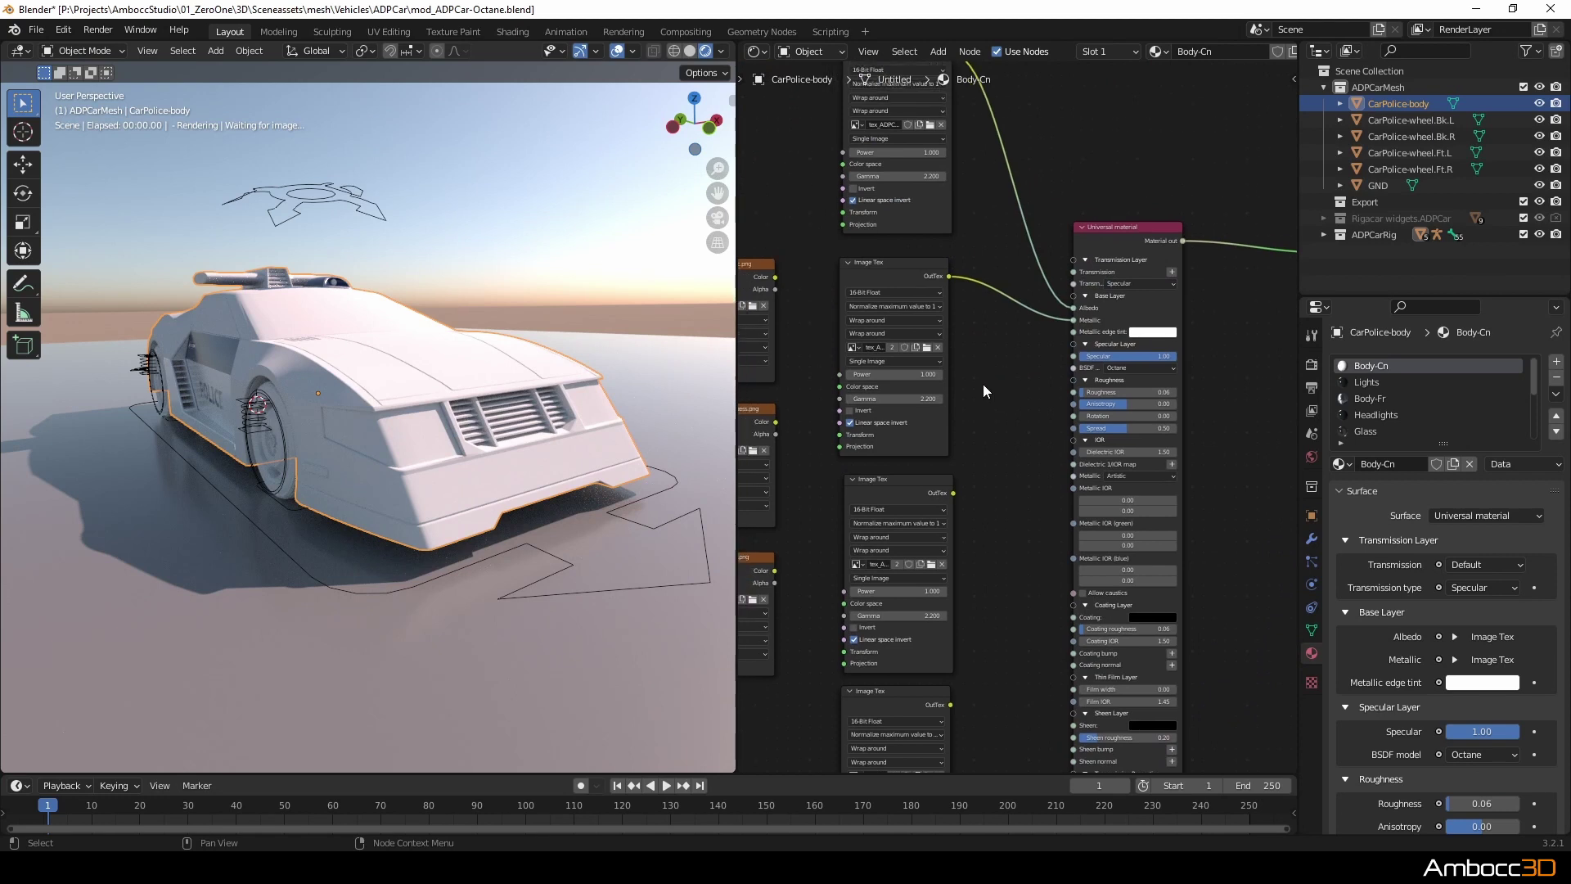
scroll(984, 391, up, 1)
text(1)
key(Return)
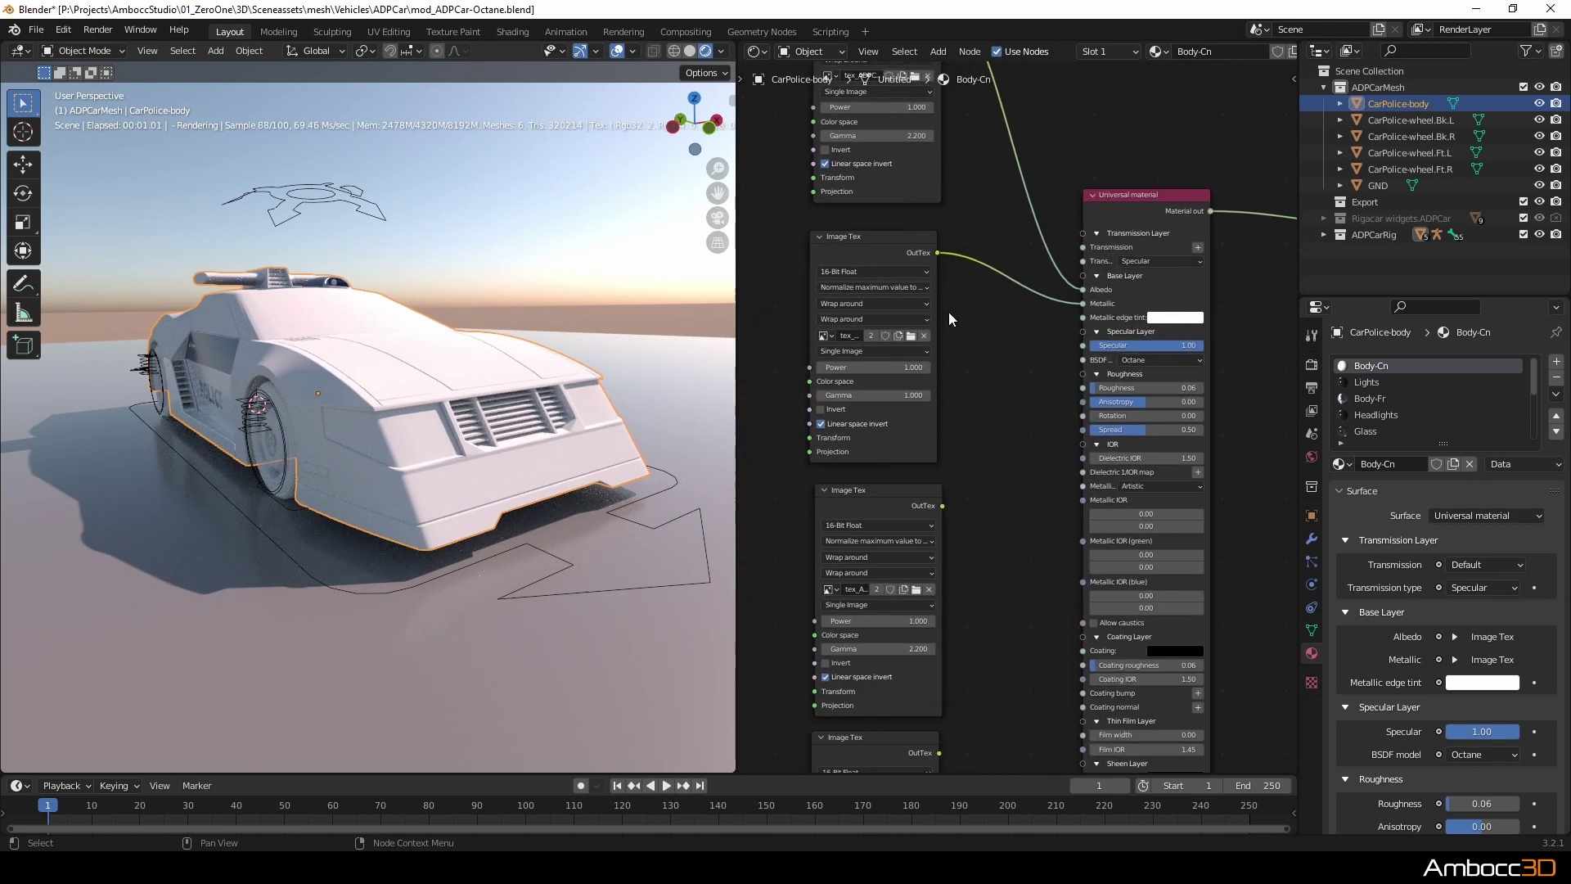
Connect the third Image Tex node to the Universal material's Roughness and set its gamma to 1.
shift+scroll(1008, 448, down, 5)
drag(1073, 252, 1081, 236)
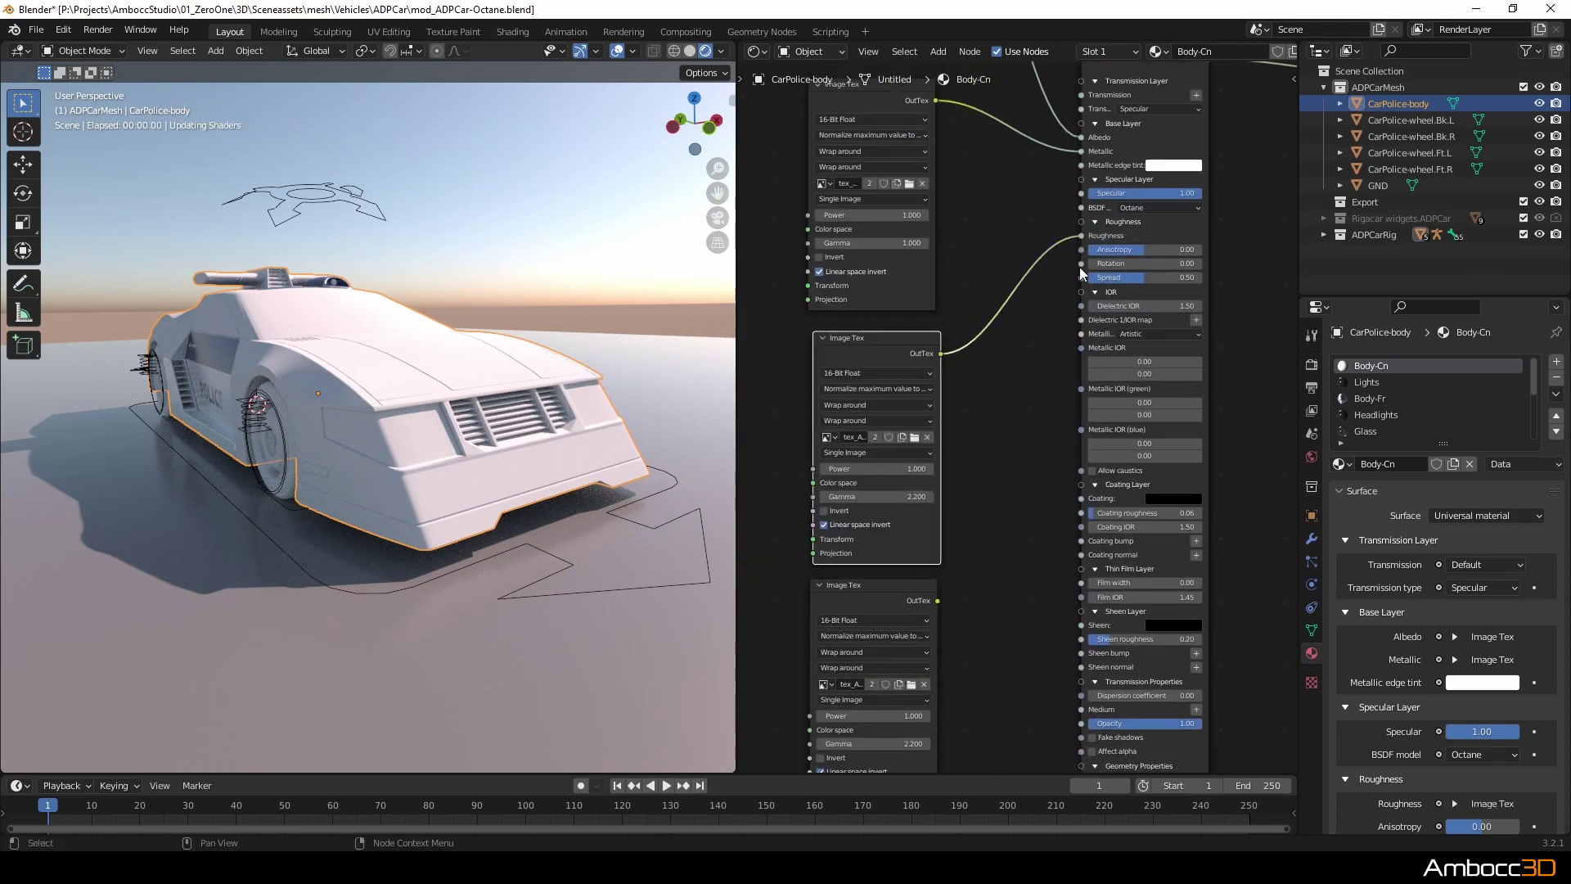
middle_drag(1008, 519, 1027, 456)
click(898, 433)
text(1)
key(Tab)
click(998, 508)
Connect the fourth Image Tex node to the Universal material's Normal input and set its gamma to 1.
middle_drag(999, 630, 986, 450)
drag(951, 356, 1027, 557)
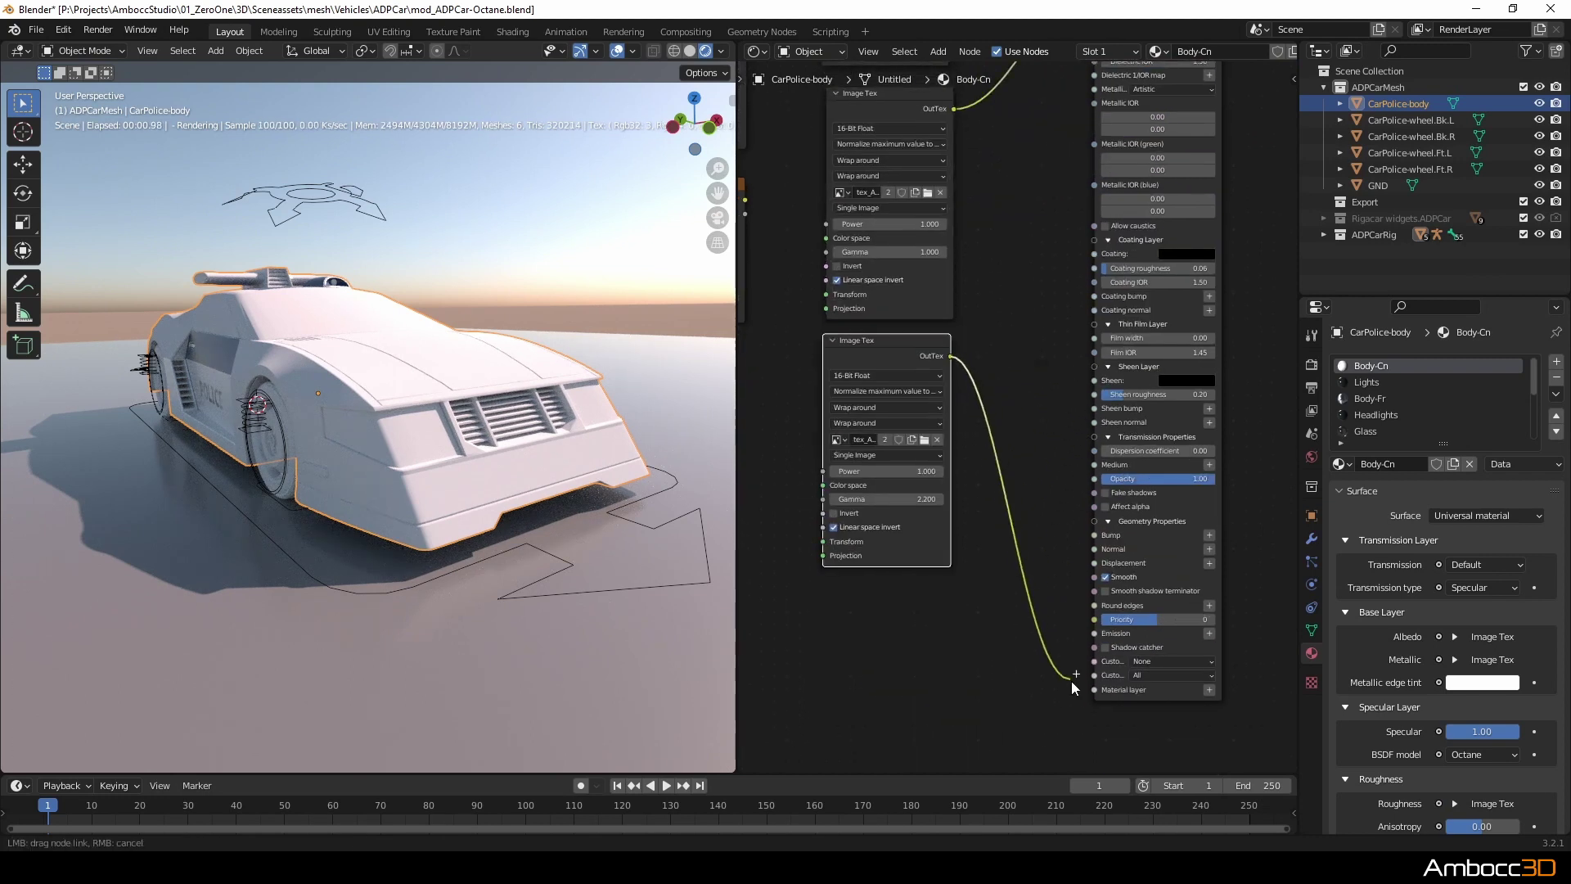
drag(1091, 552, 1095, 549)
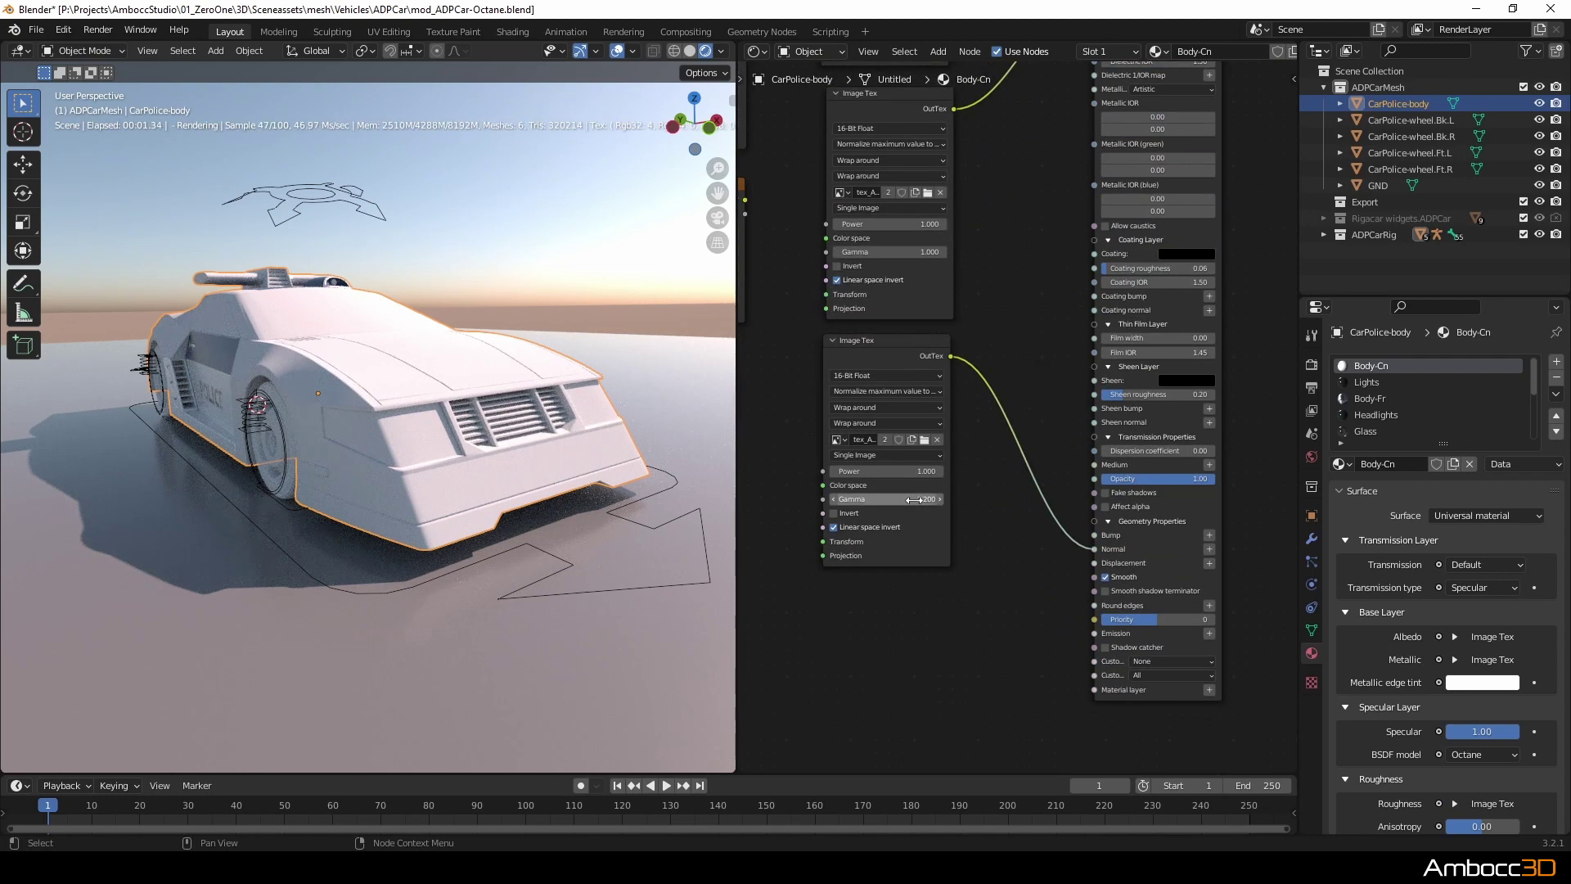
double_click(892, 499)
text(1)
key(Tab)
Move the normal map's Image Tex node further down, level with the material's Normal input.
middle_drag(946, 608, 971, 600)
scroll(979, 557, down, 4)
middle_drag(993, 526, 1010, 572)
middle_drag(1204, 389, 1143, 550)
middle_drag(1191, 500, 1191, 418)
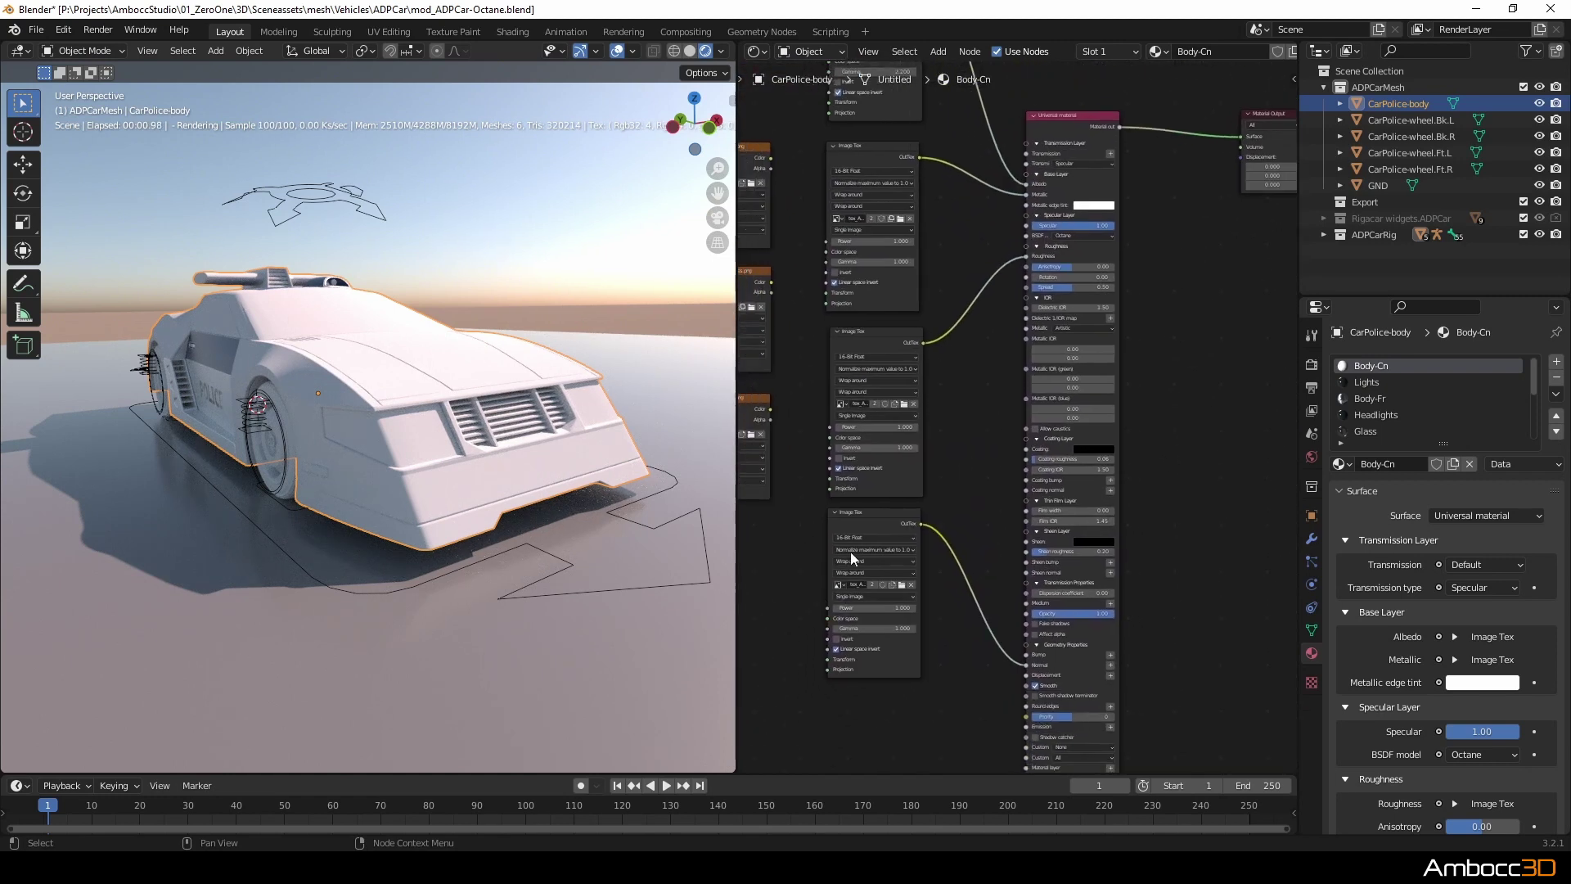
drag(872, 516, 878, 599)
mouse_move(1199, 381)
middle_down()
mouse_move(1195, 319)
mouse_move(1176, 360)
middle_up()
scroll(1195, 319, down, 2)
Hide the four wheels and the ground plane, and switch the 3D viewport to solid shading.
middle_drag(440, 440, 595, 385)
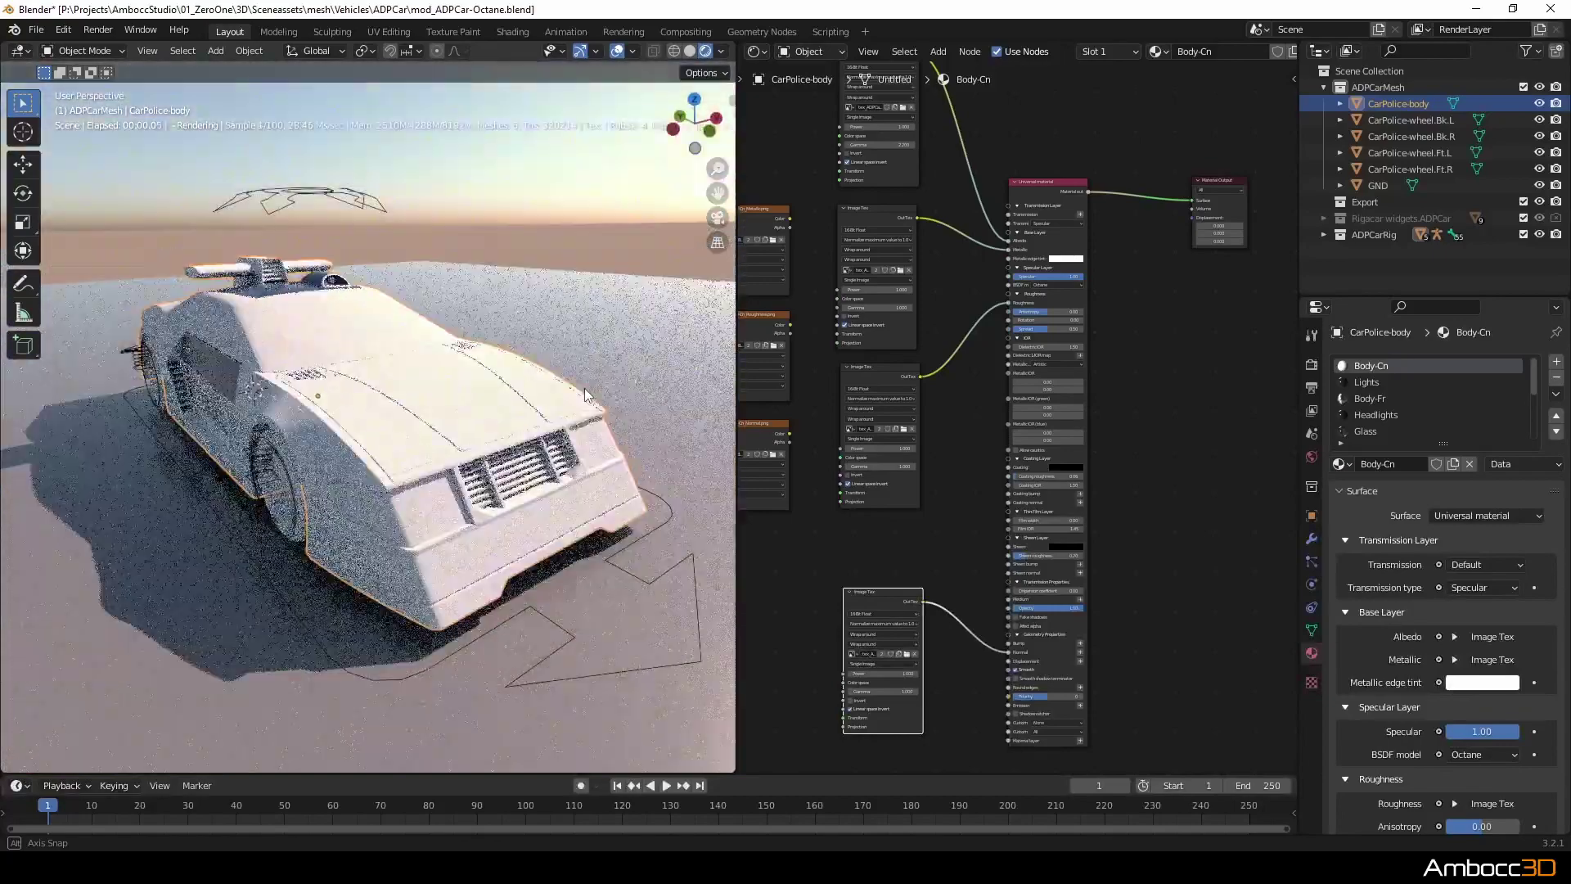
click(1539, 120)
drag(1539, 136, 1539, 185)
mouse_move(427, 538)
middle_down()
mouse_move(558, 501)
mouse_move(611, 519)
mouse_move(168, 540)
mouse_move(170, 520)
mouse_move(442, 523)
middle_up()
click(690, 52)
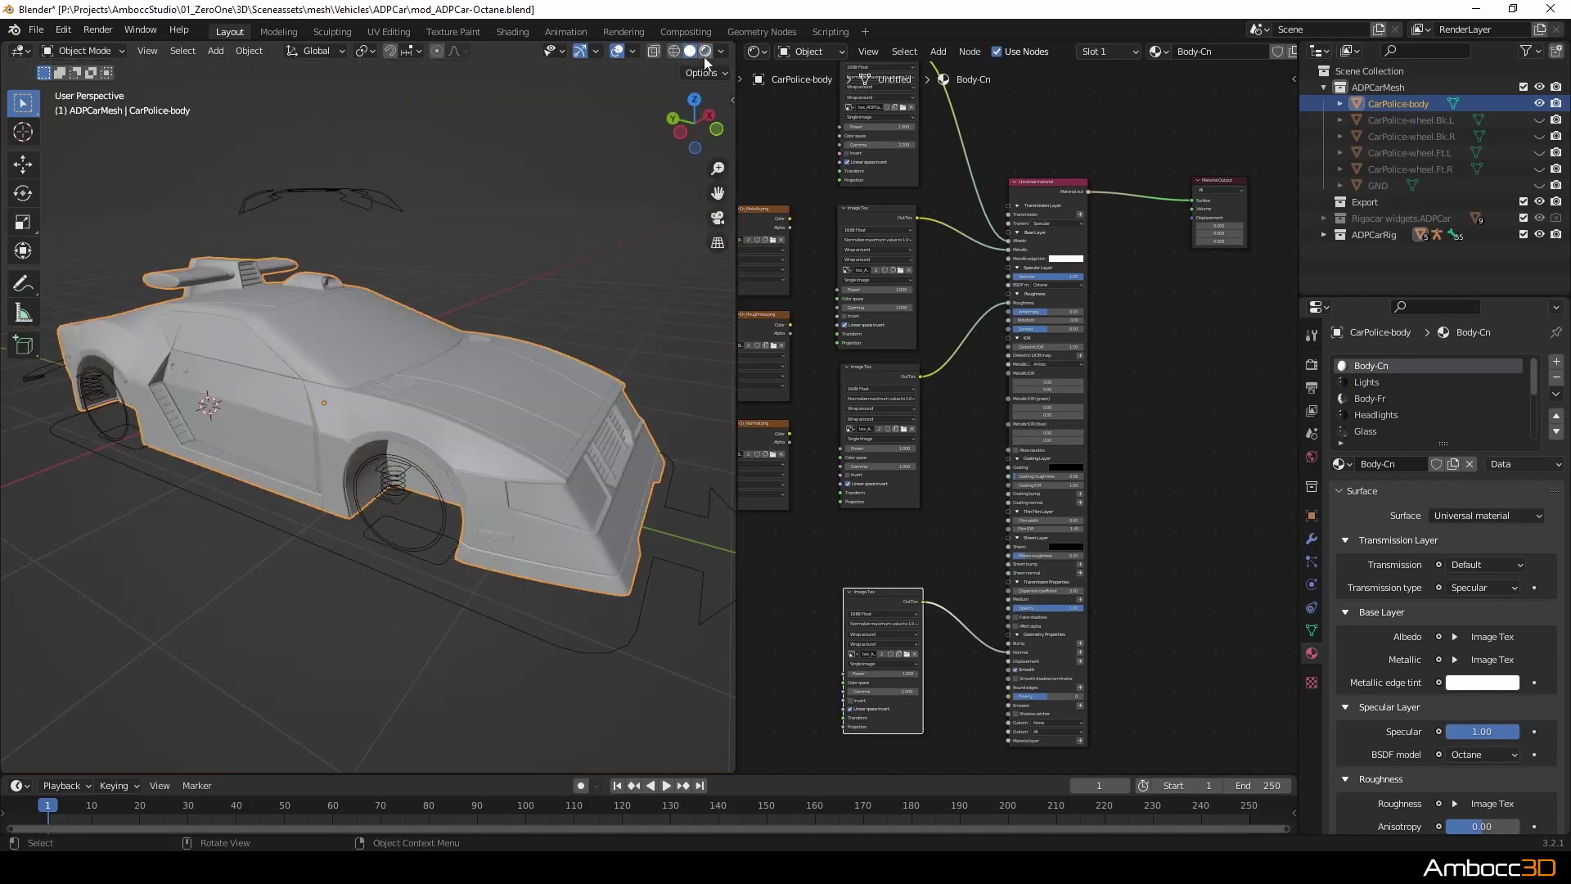
Switch the 3D viewport to rendered shading and inspect the car body's Body-Fr material nodes.
click(705, 51)
middle_drag(393, 459, 532, 448)
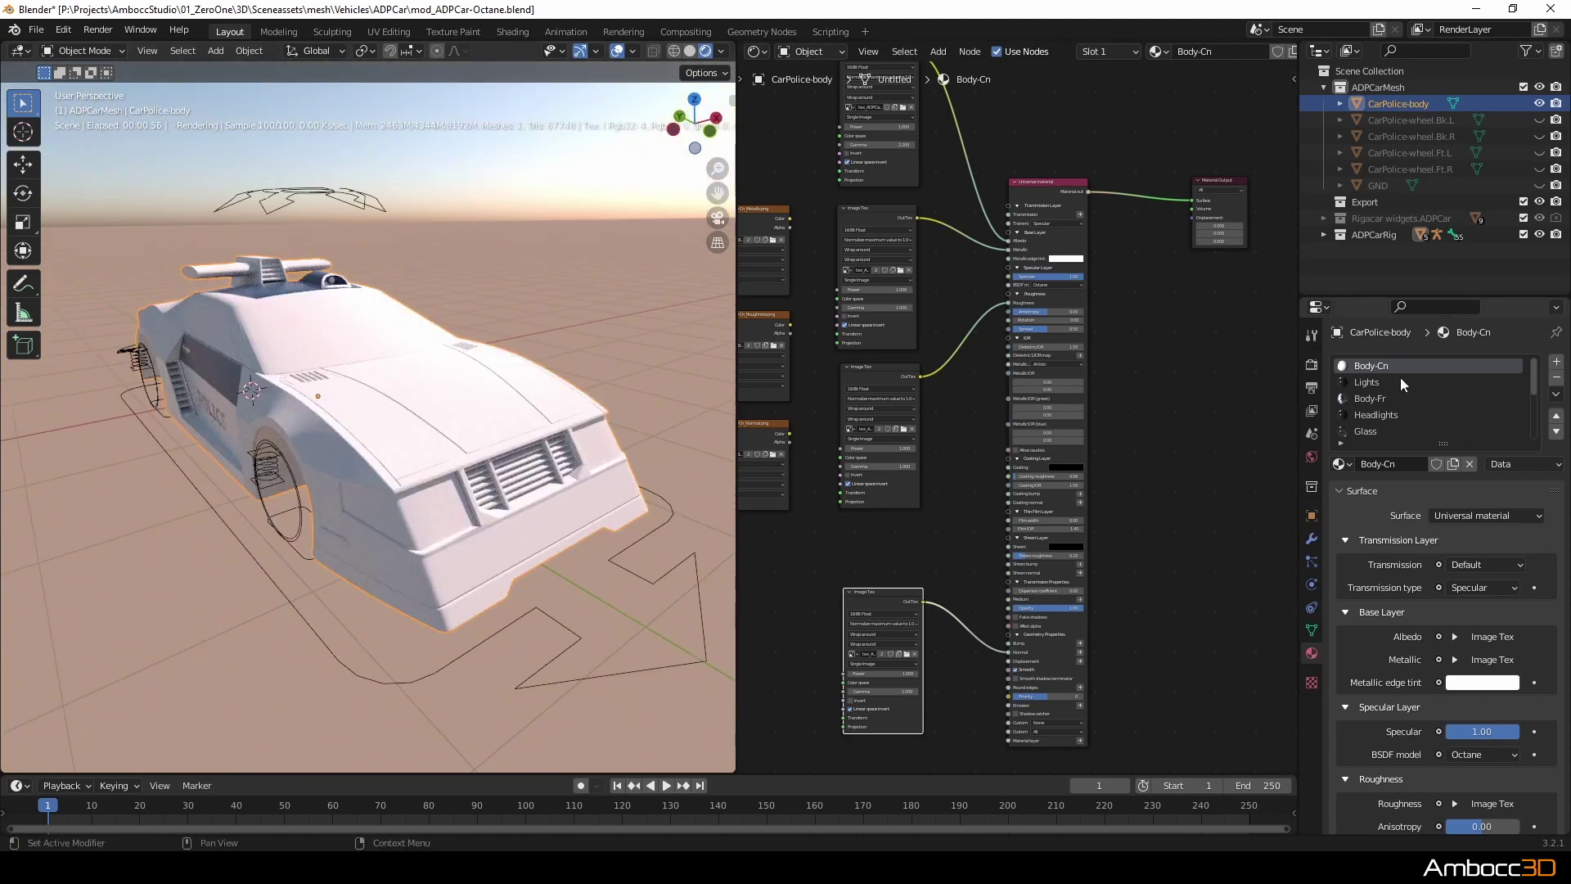
click(1378, 395)
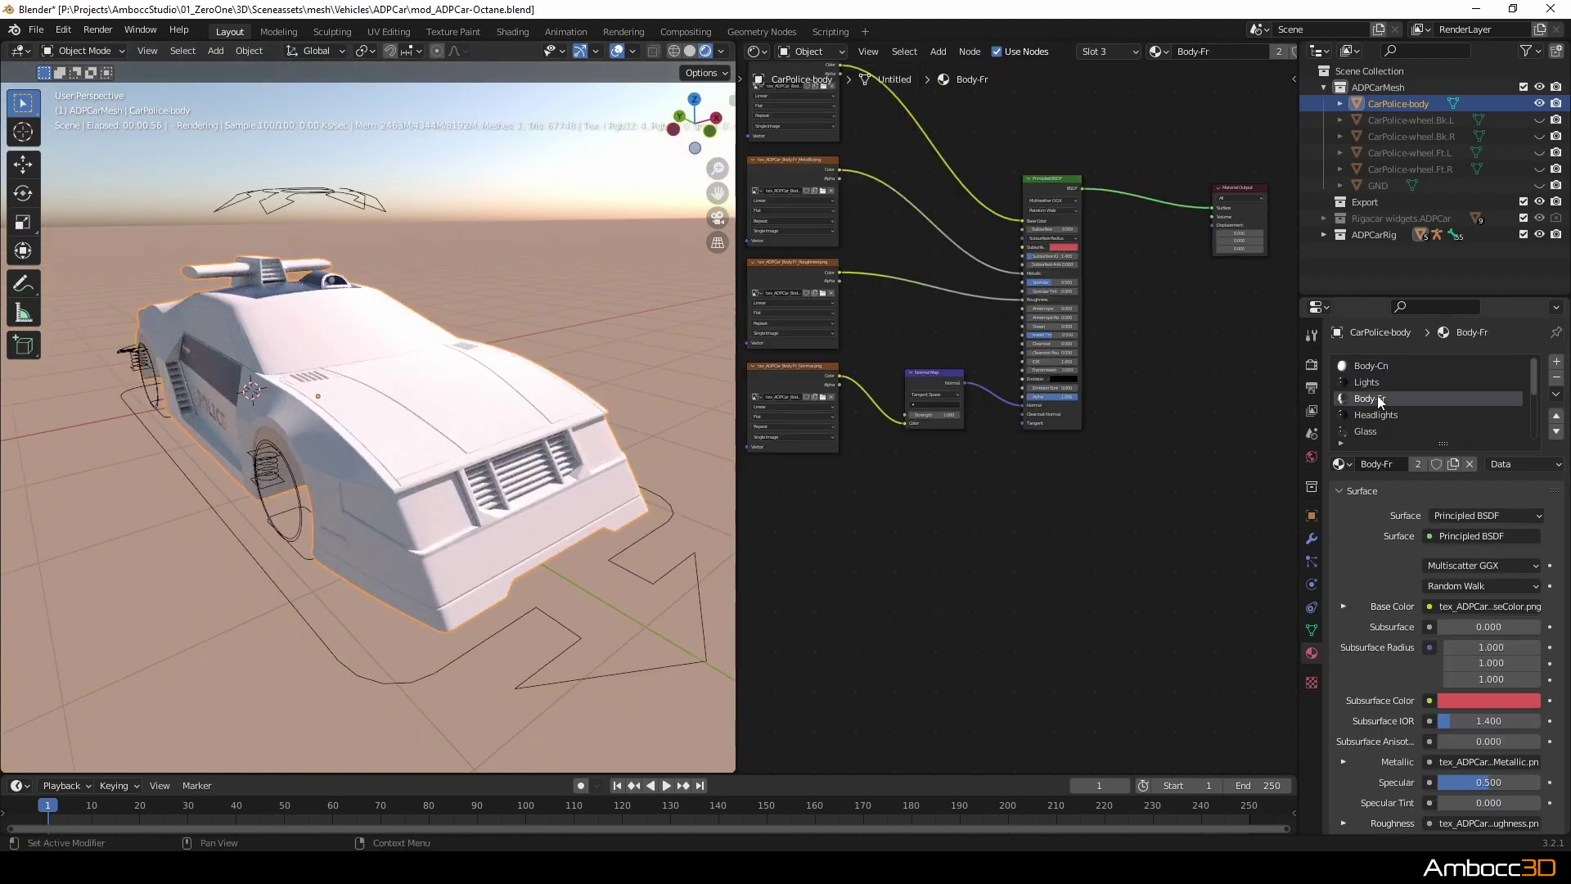
middle_drag(982, 479, 1046, 544)
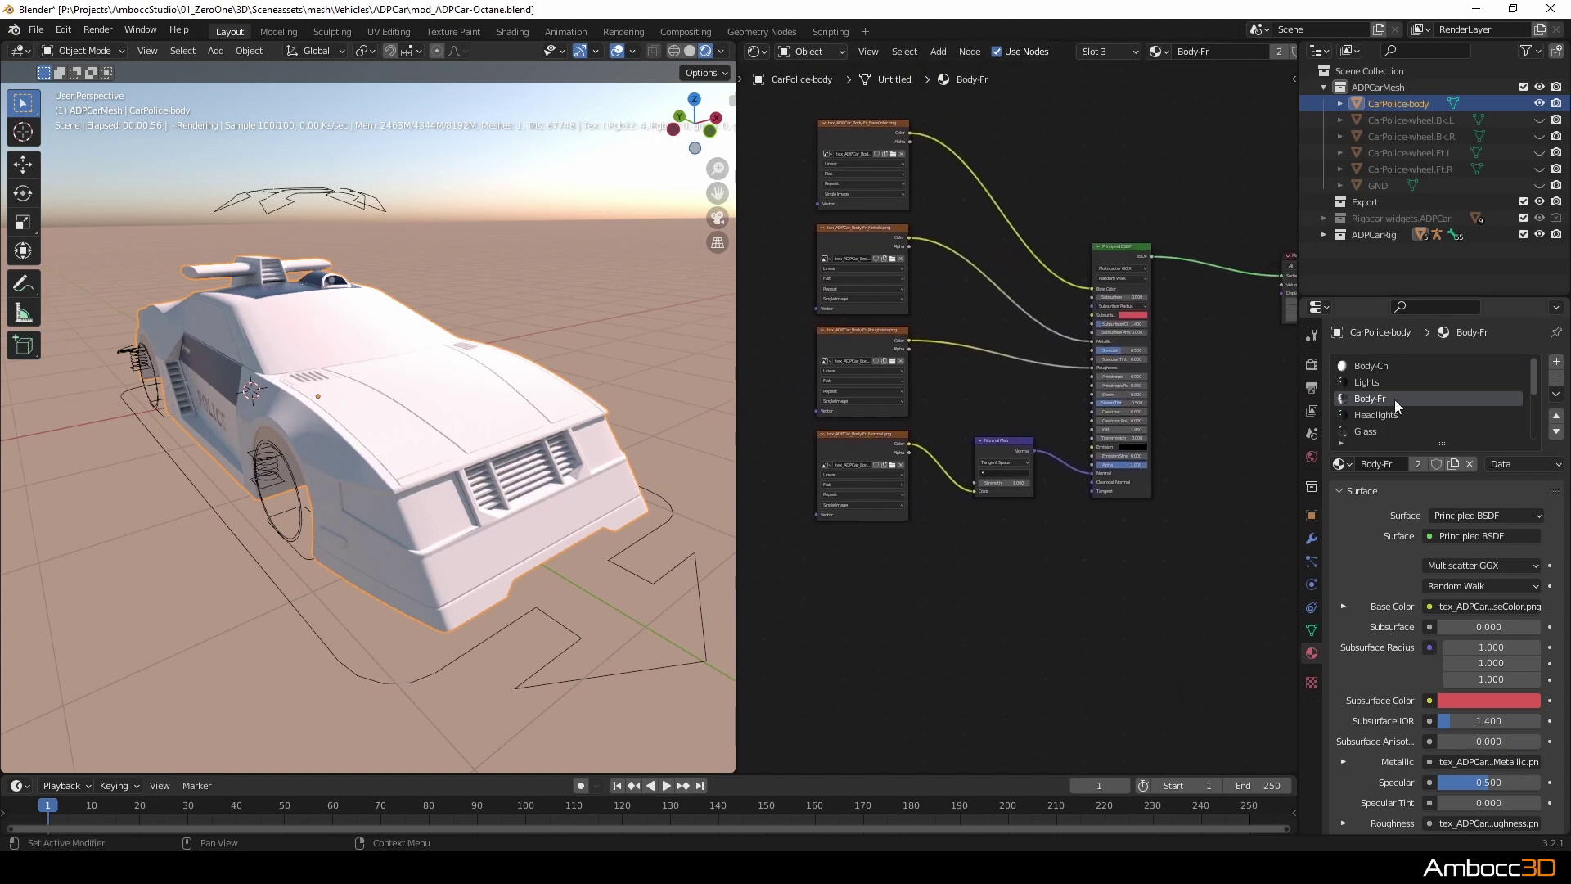
Delete the three leftover, unconnected image texture nodes from the Body-Cn material.
click(1377, 365)
scroll(1029, 557, down, 3)
drag(974, 609, 967, 564)
drag(1102, 308, 1102, 241)
drag(829, 196, 897, 587)
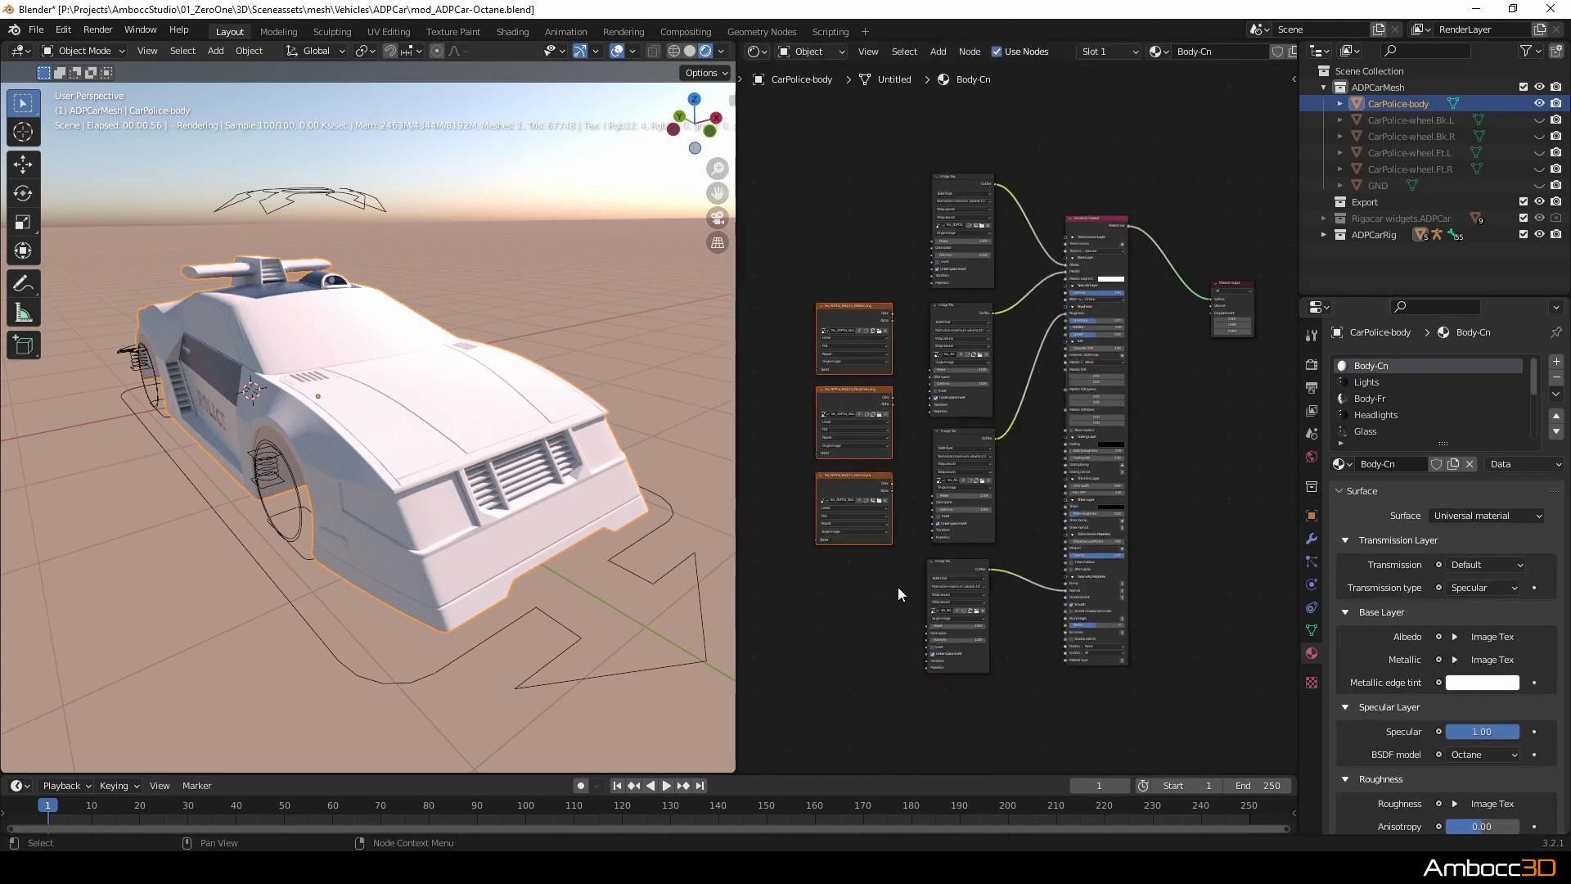
key(x)
Copy Body-Cn's Universal material with its four Image Tex nodes, and delete the old Principled BSDF, Normal Map and texture nodes from Body-Fr.
drag(879, 202, 1135, 710)
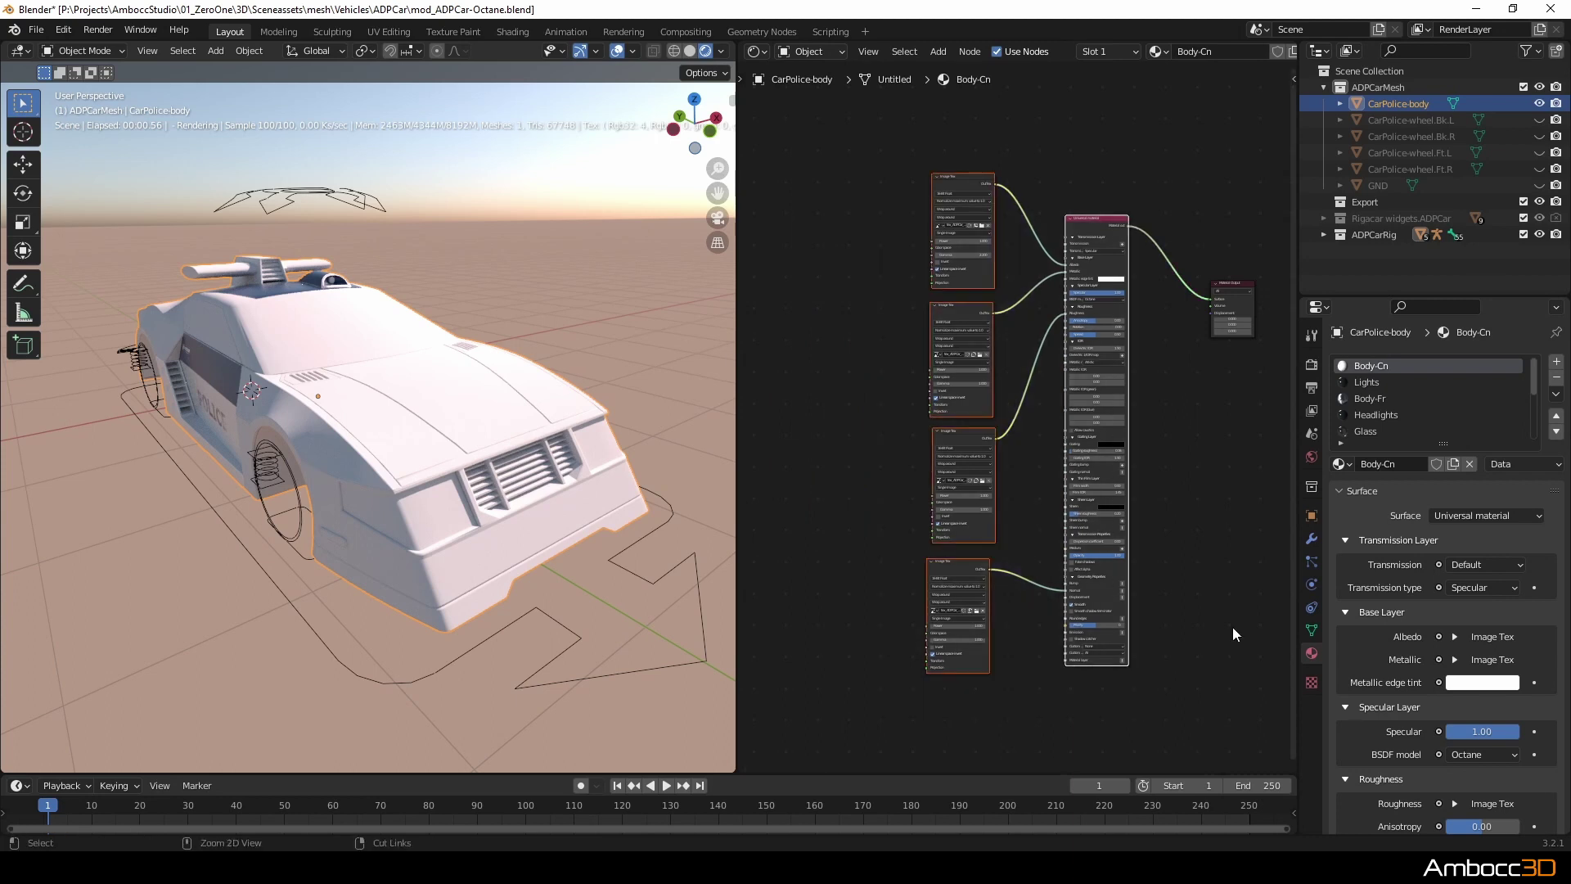
click(1371, 398)
drag(814, 172, 1145, 637)
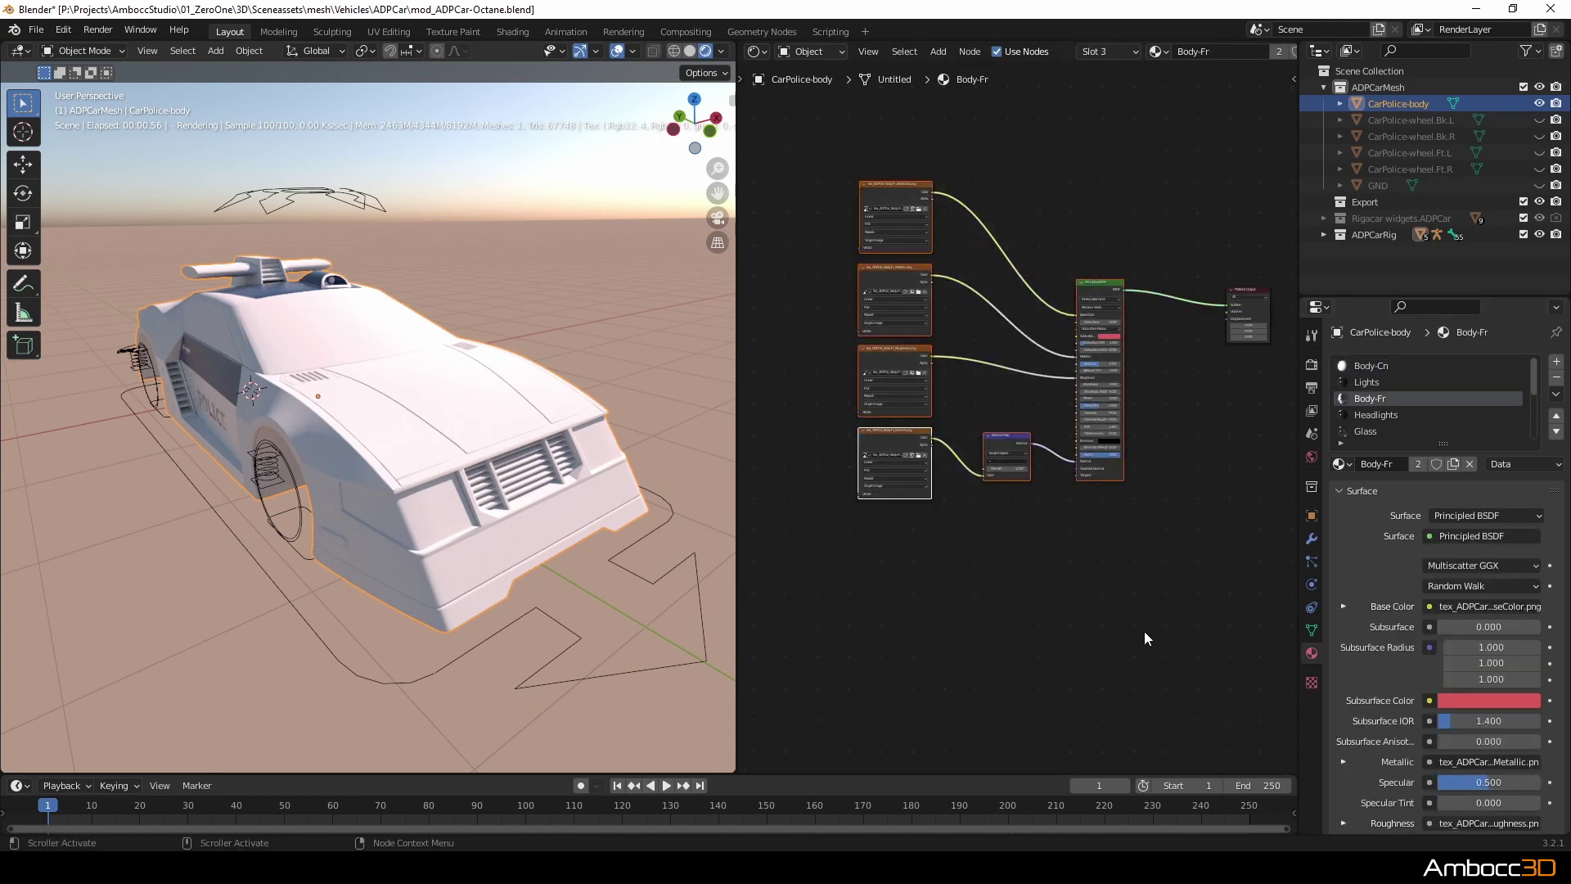
scroll(910, 219, up, 3)
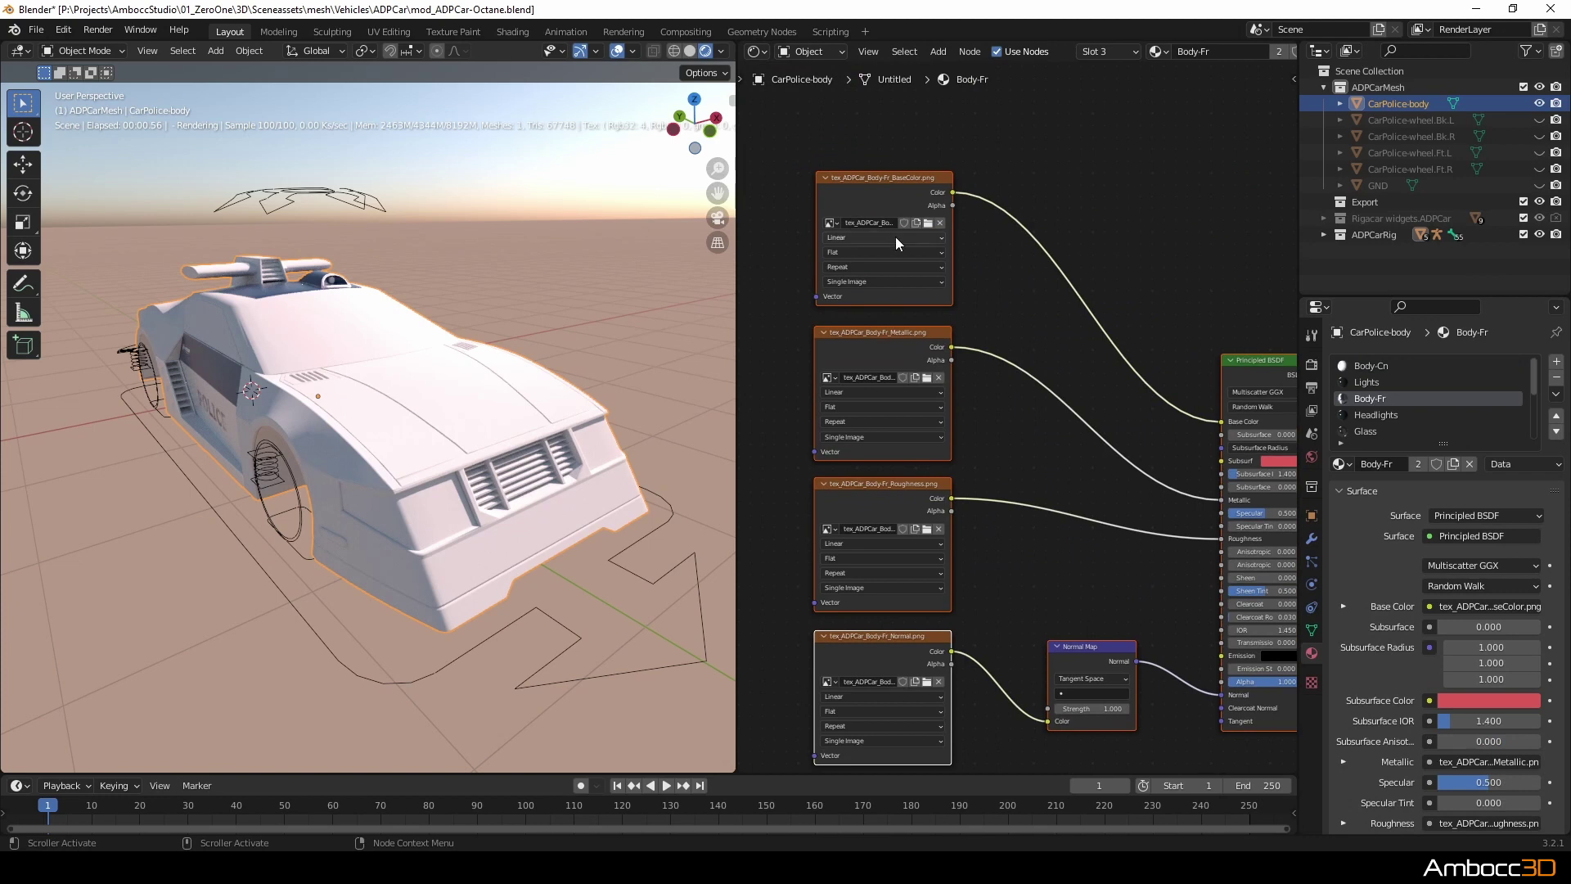
scroll(895, 237, down, 6)
key(x)
Paste the copied node network into Body-Fr and connect its Universal material to the Material Output's Surface.
middle_drag(1048, 481, 933, 386)
key(ctrl+v)
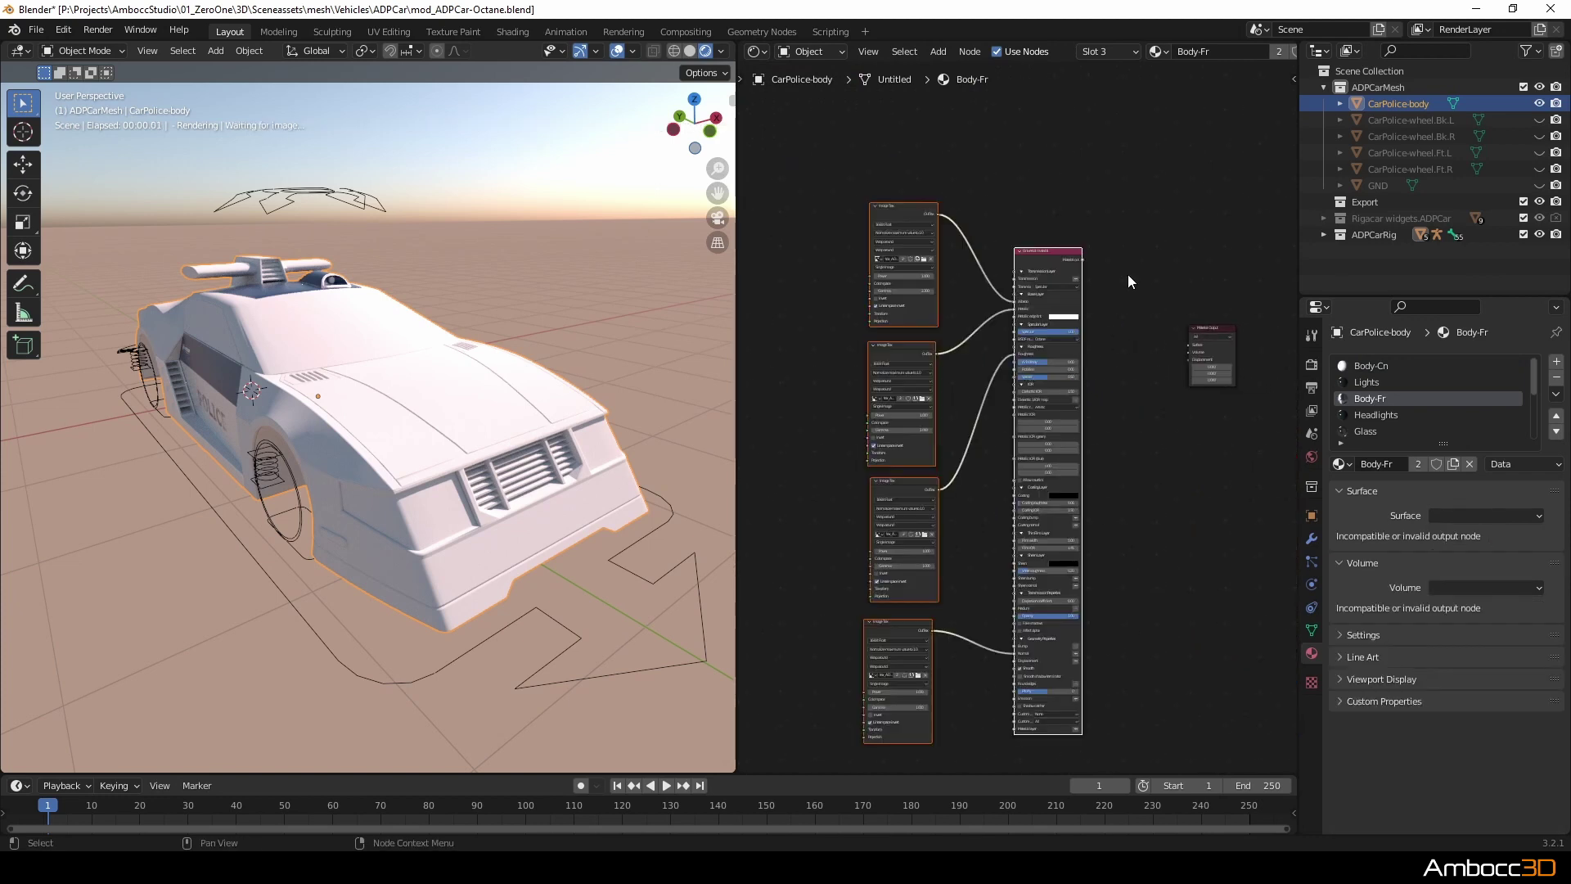
drag(1081, 259, 1189, 344)
Load tex_ADPCar_Body-Fr_BaseColor.png into the Image Tex node feeding Body-Fr's Albedo.
scroll(914, 238, up, 2)
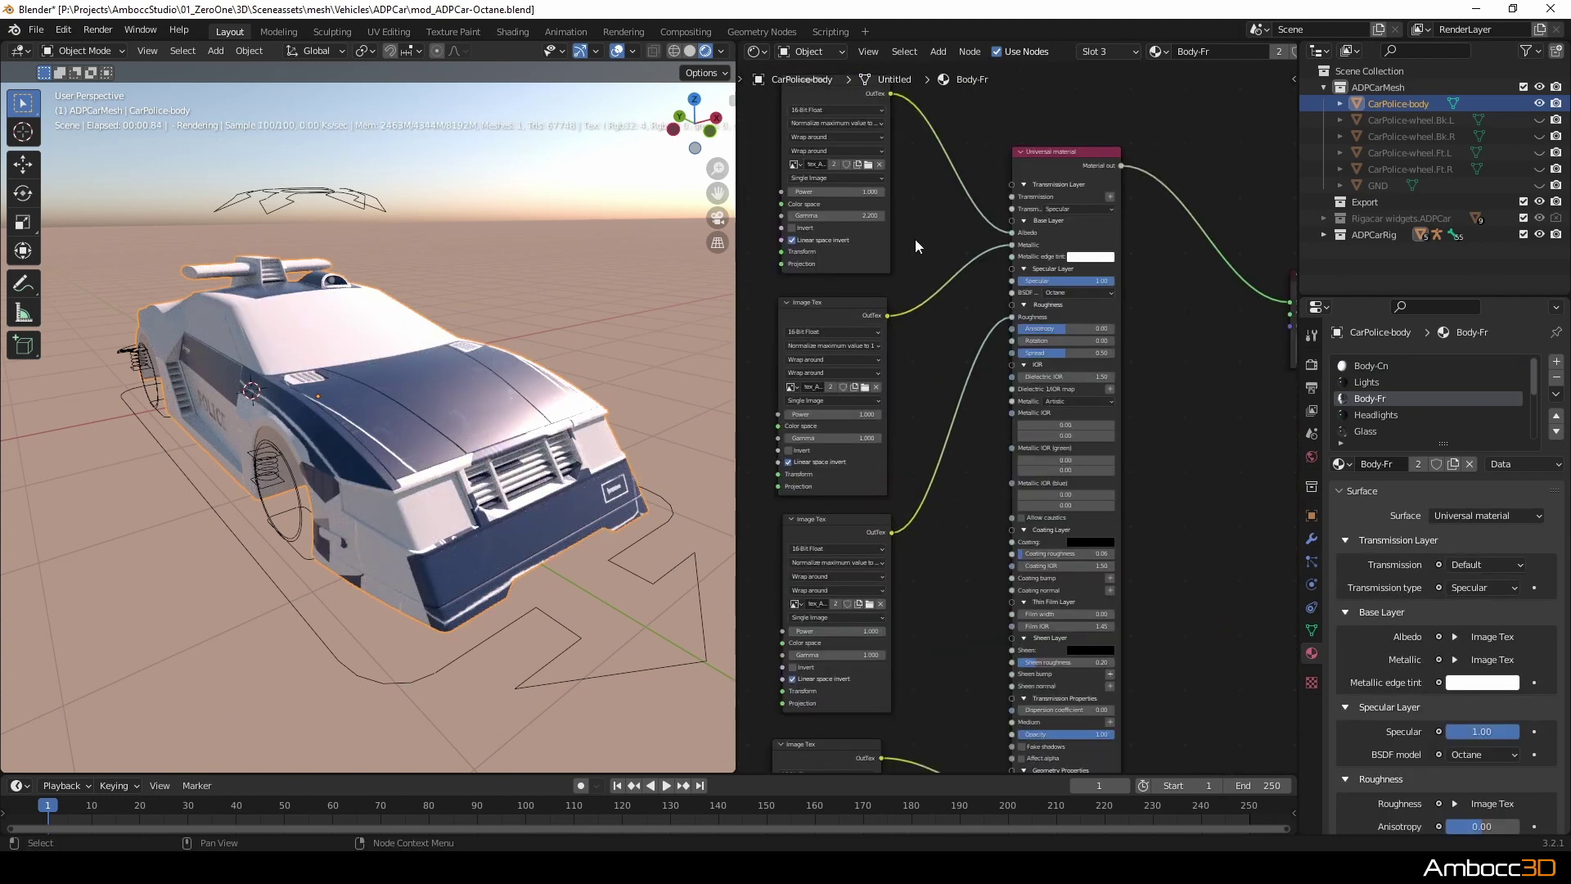
middle_drag(915, 238, 1042, 404)
scroll(1042, 404, up, 3)
click(990, 317)
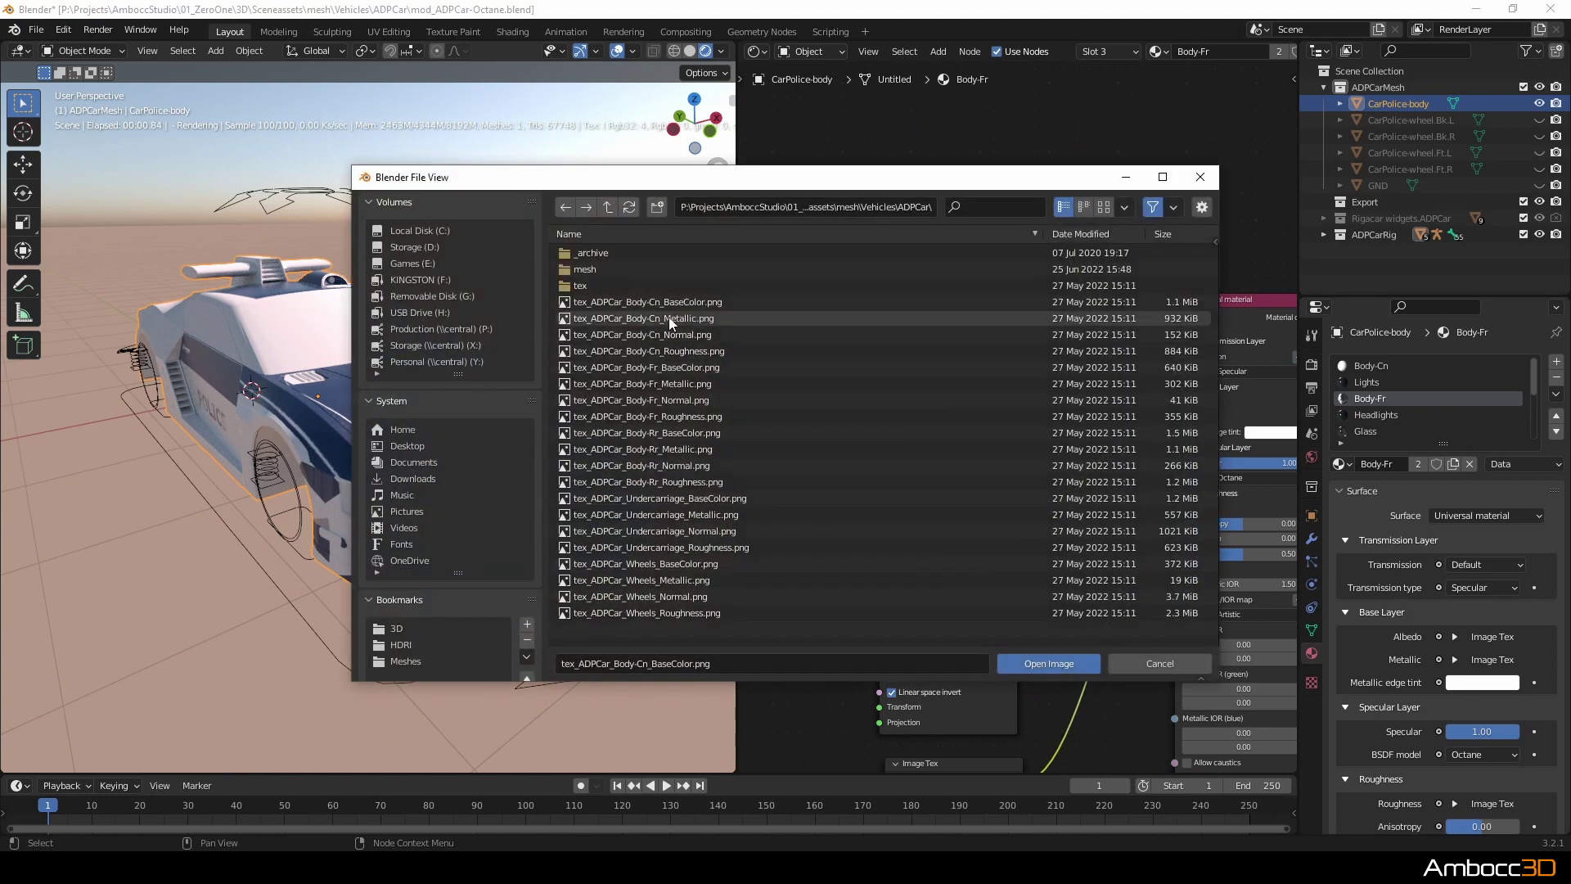
click(669, 384)
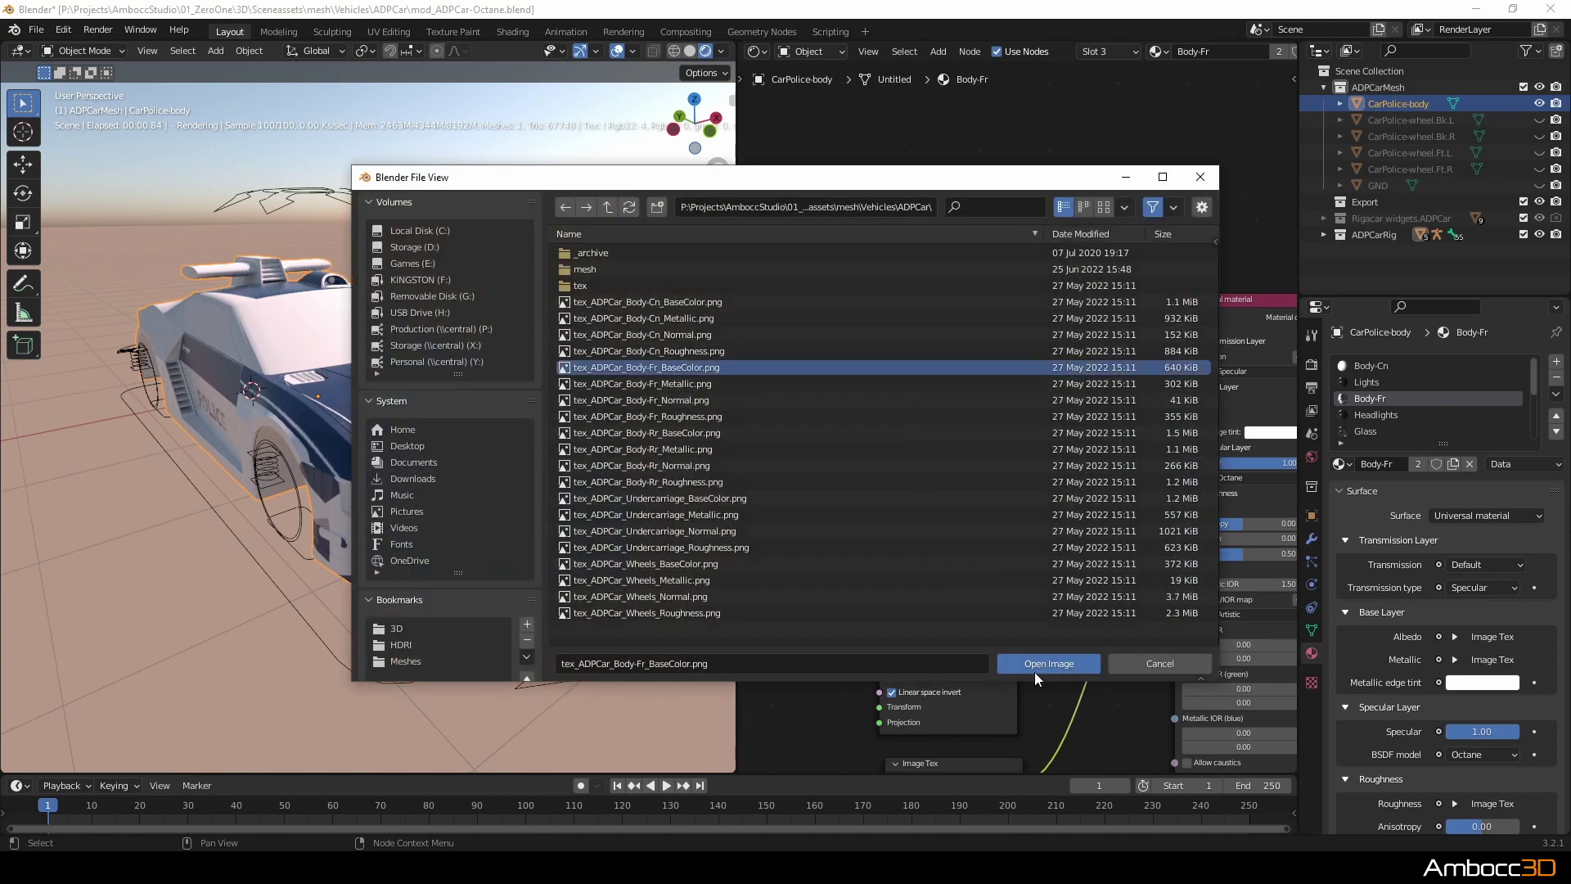
click(1048, 664)
Load tex_ADPCar_Body-Fr_Metallic.png and tex_ADPCar_Body-Fr_Roughness.png into the Image Tex nodes feeding Body-Fr's Metallic and Roughness.
click(988, 598)
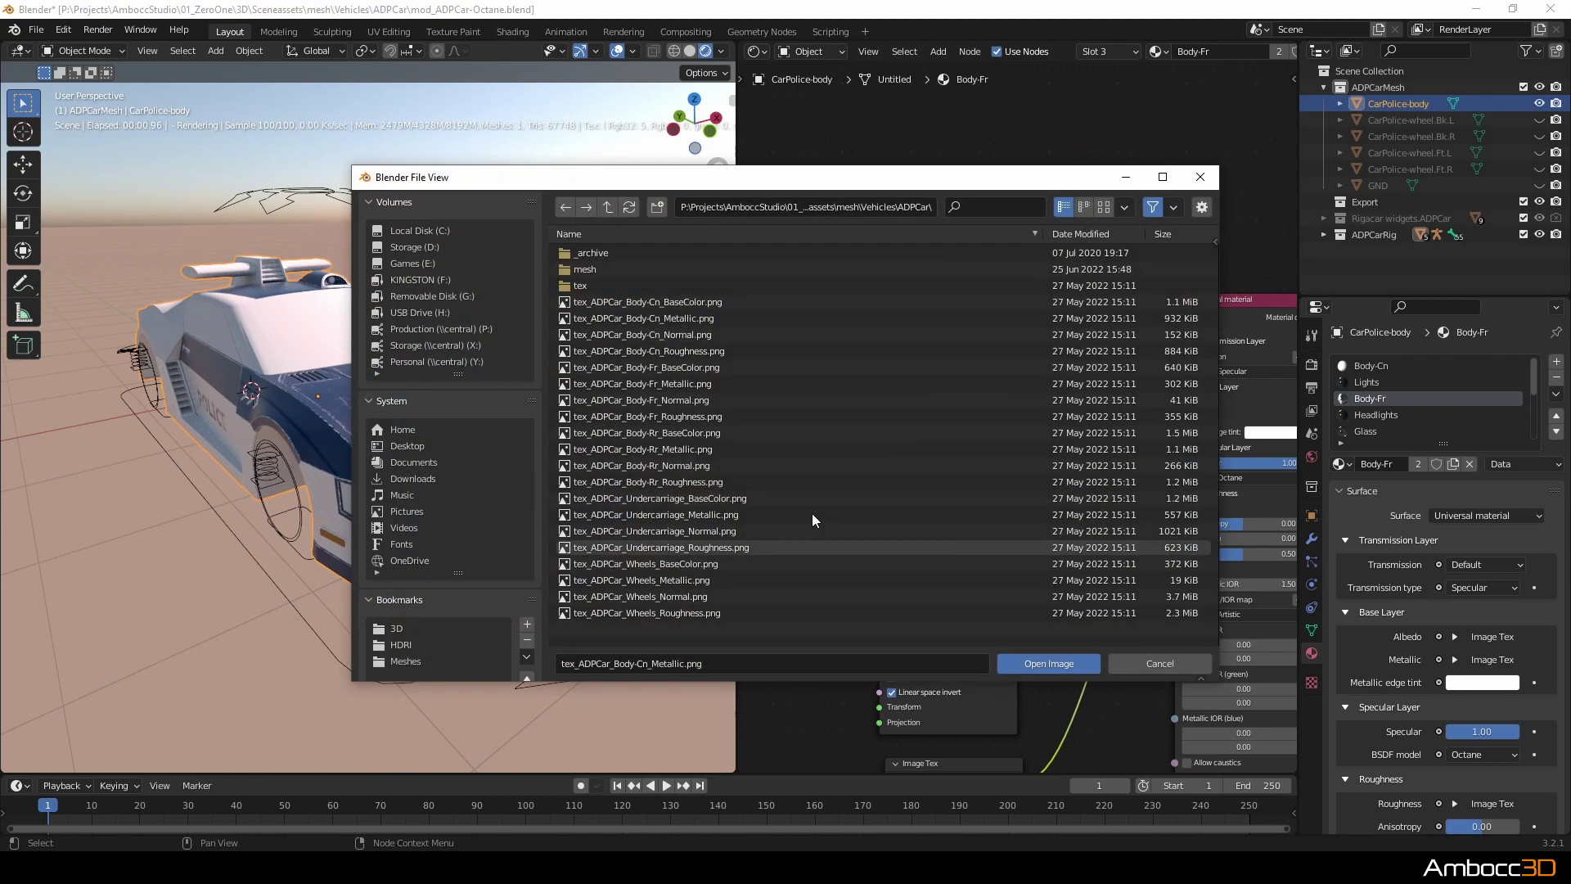
click(685, 384)
click(1068, 661)
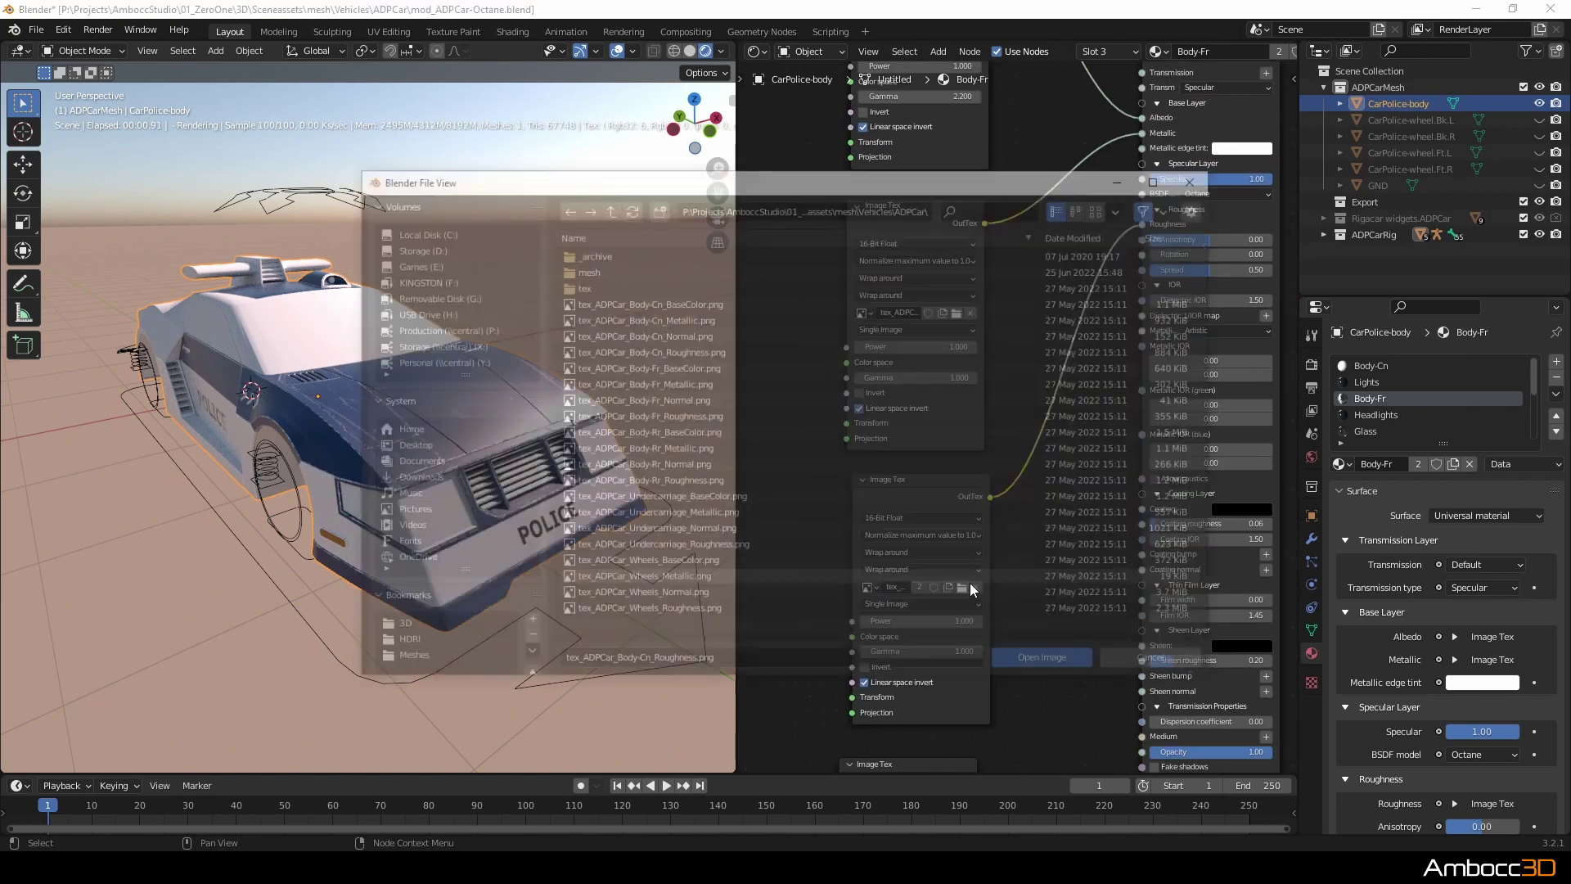
click(683, 416)
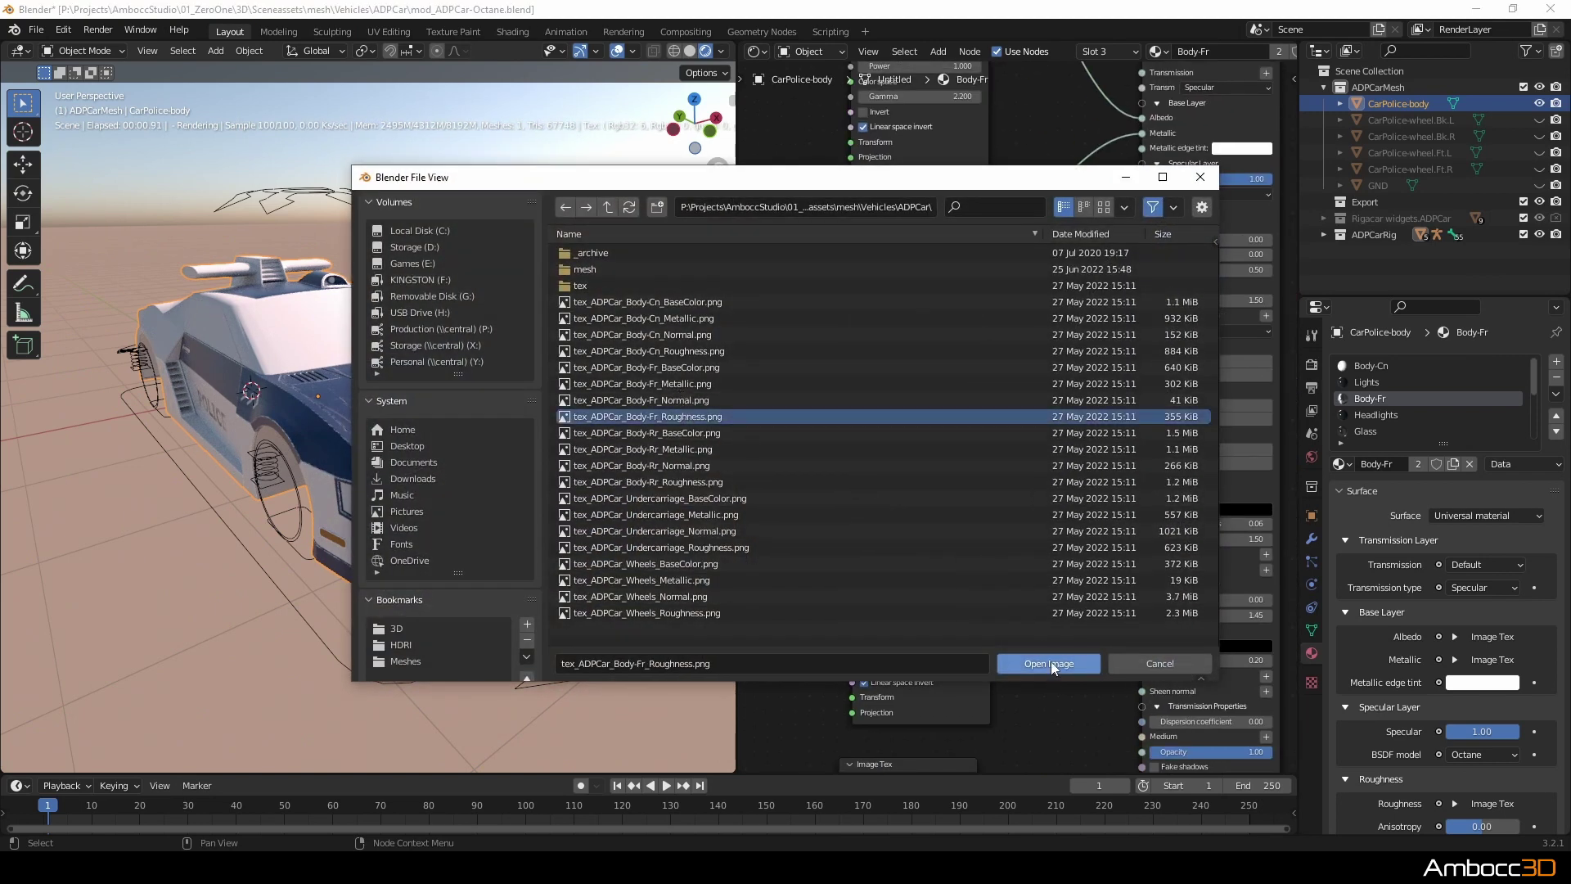
click(1050, 663)
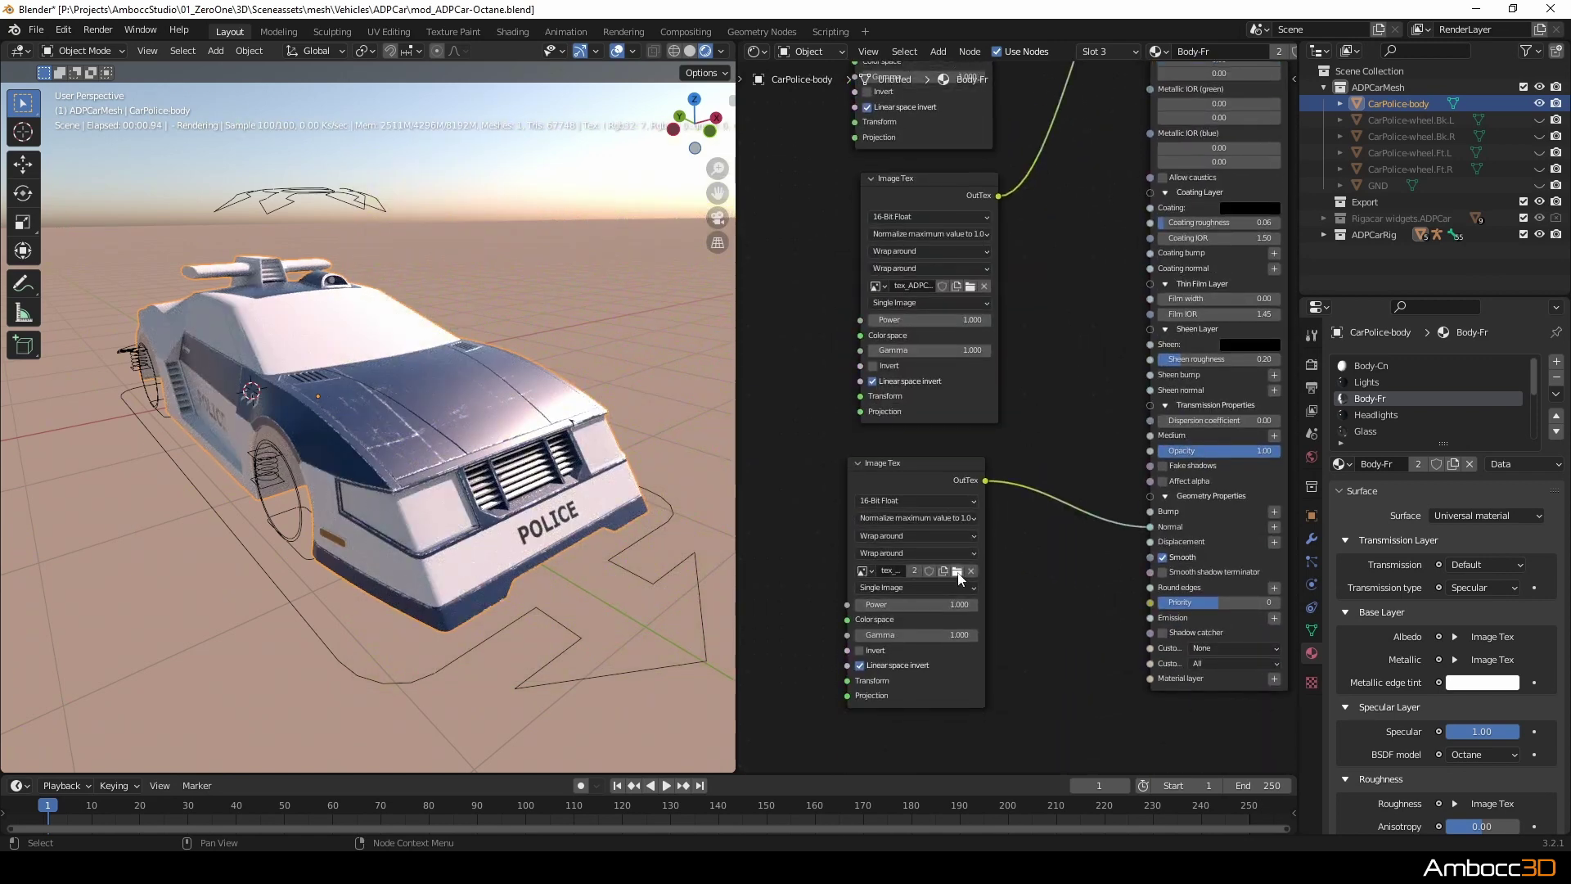
Load tex_ADPCar_Body-Fr_Normal.png into the Image Tex node feeding Body-Fr's Normal input and check the car's front.
click(956, 571)
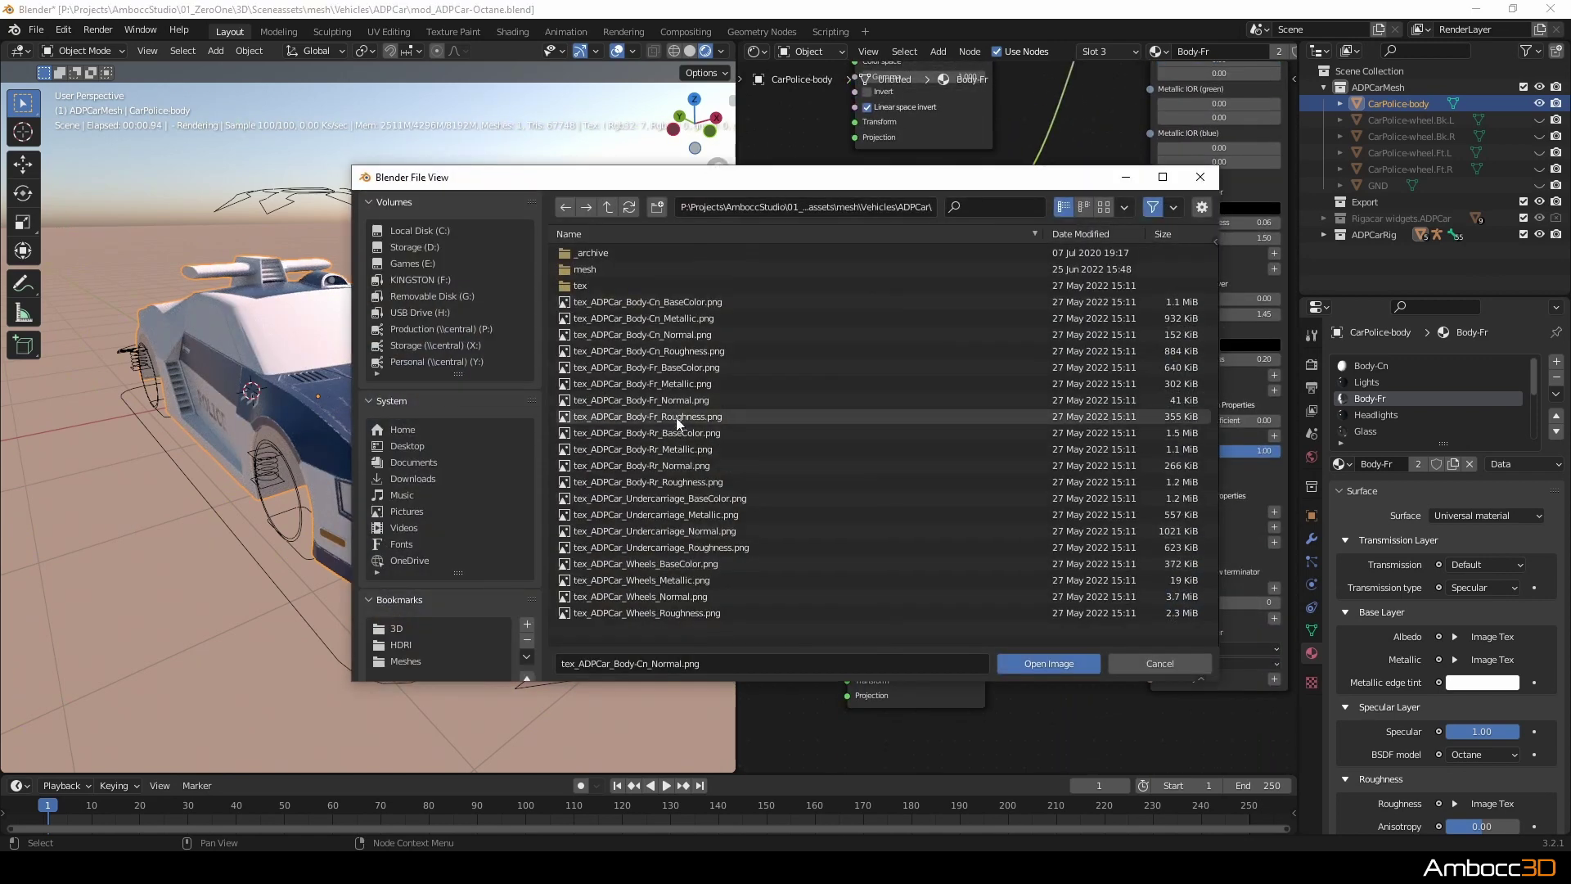
click(655, 400)
click(1062, 662)
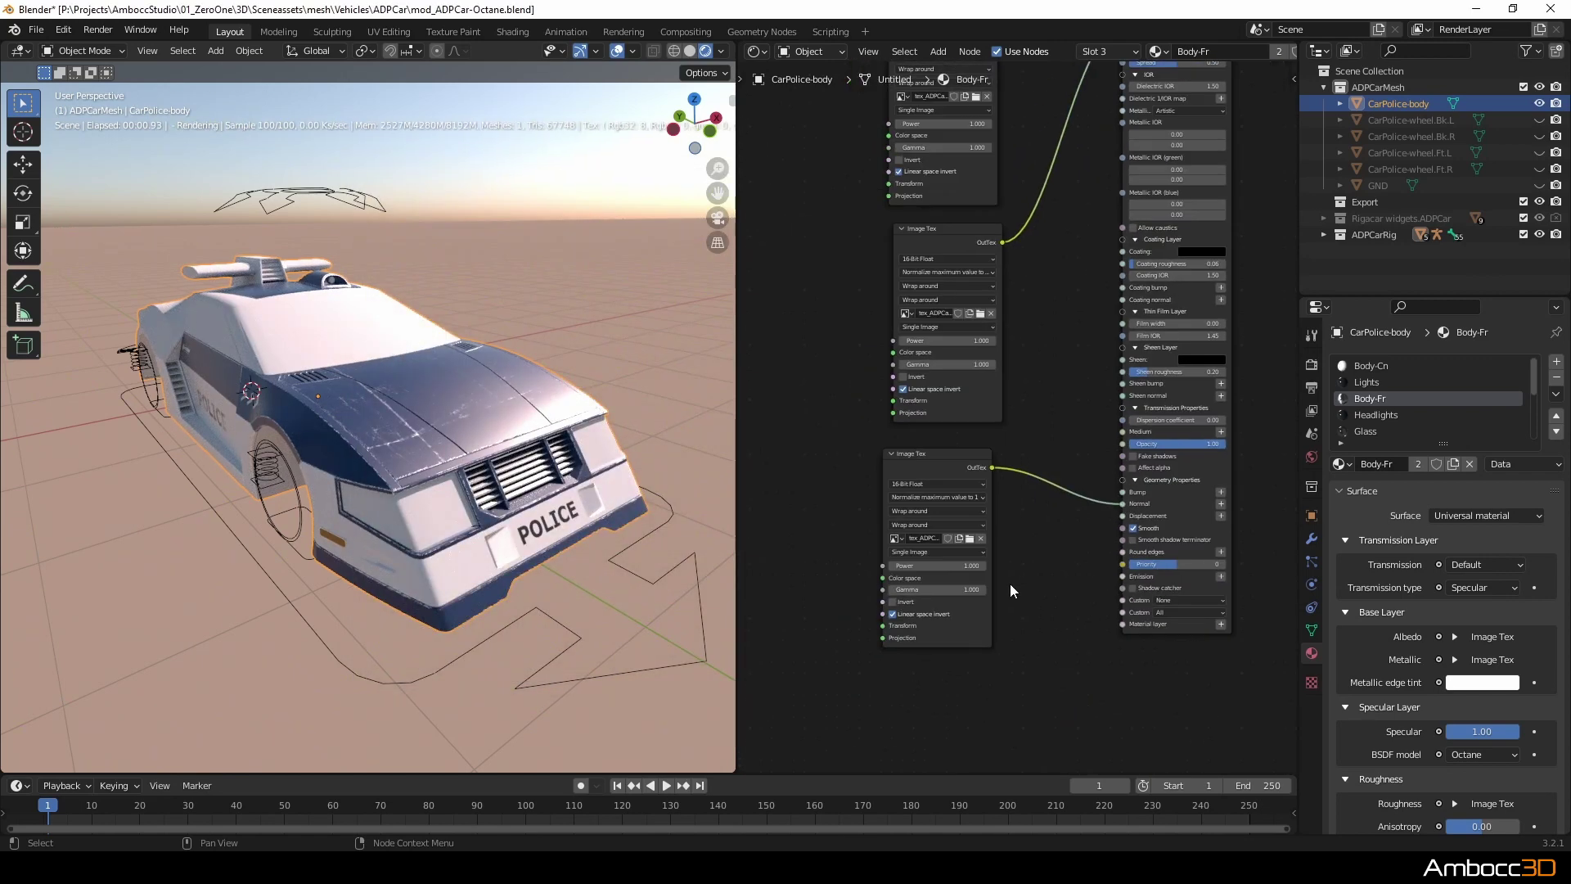
middle_drag(491, 458, 528, 464)
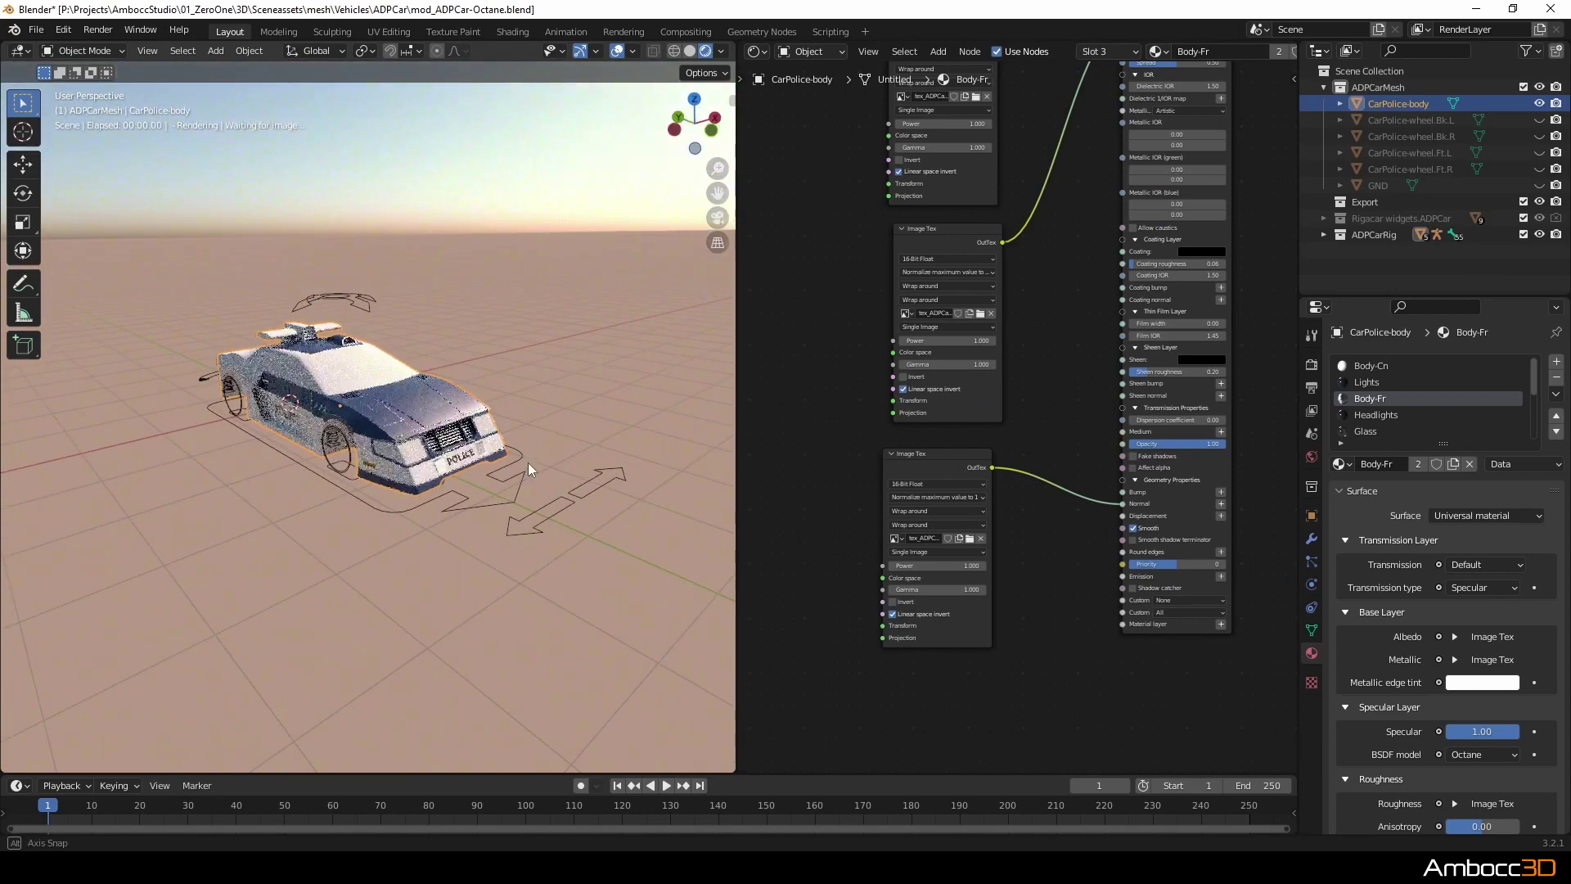
scroll(527, 464, up, 4)
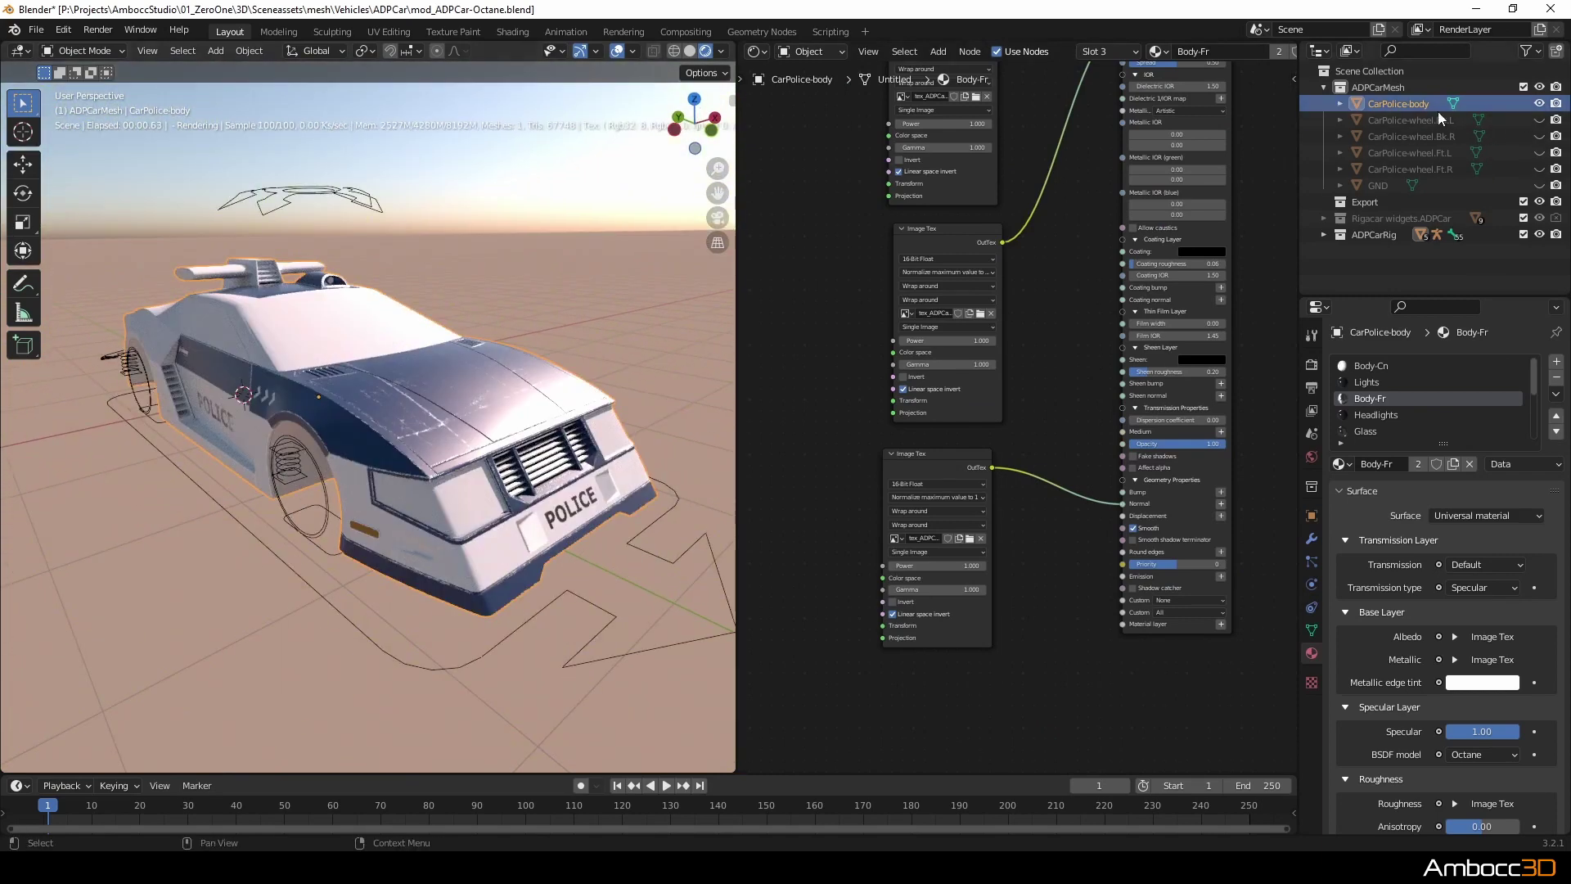
Add an Octane Universal material node to the Lights material and connect it to the Material Output's Surface.
drag(1534, 394, 1538, 418)
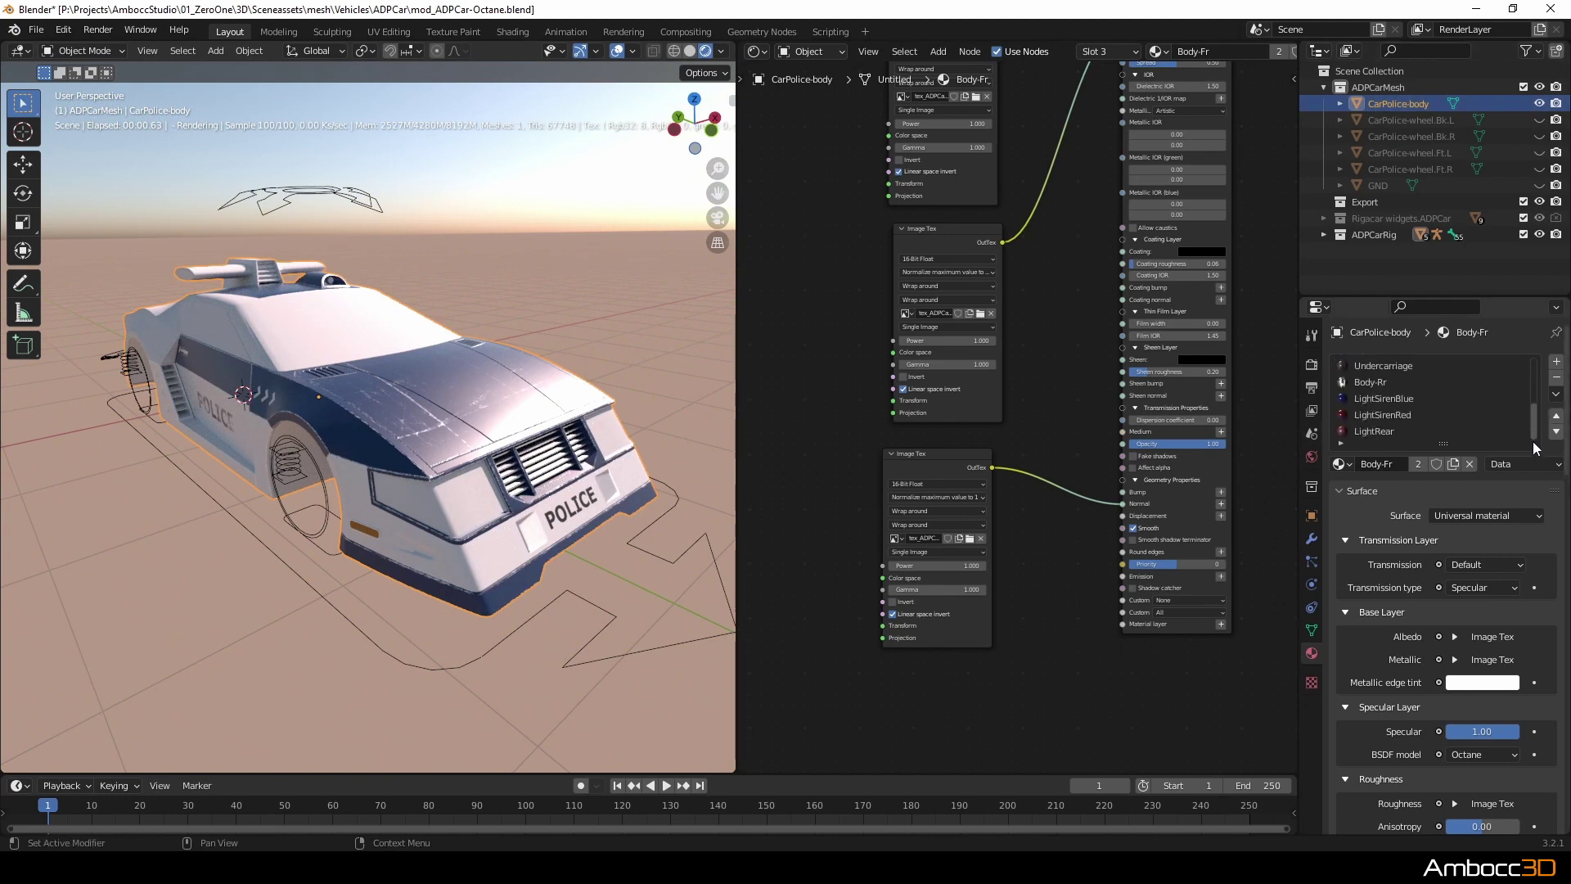
scroll(1470, 418, up, 5)
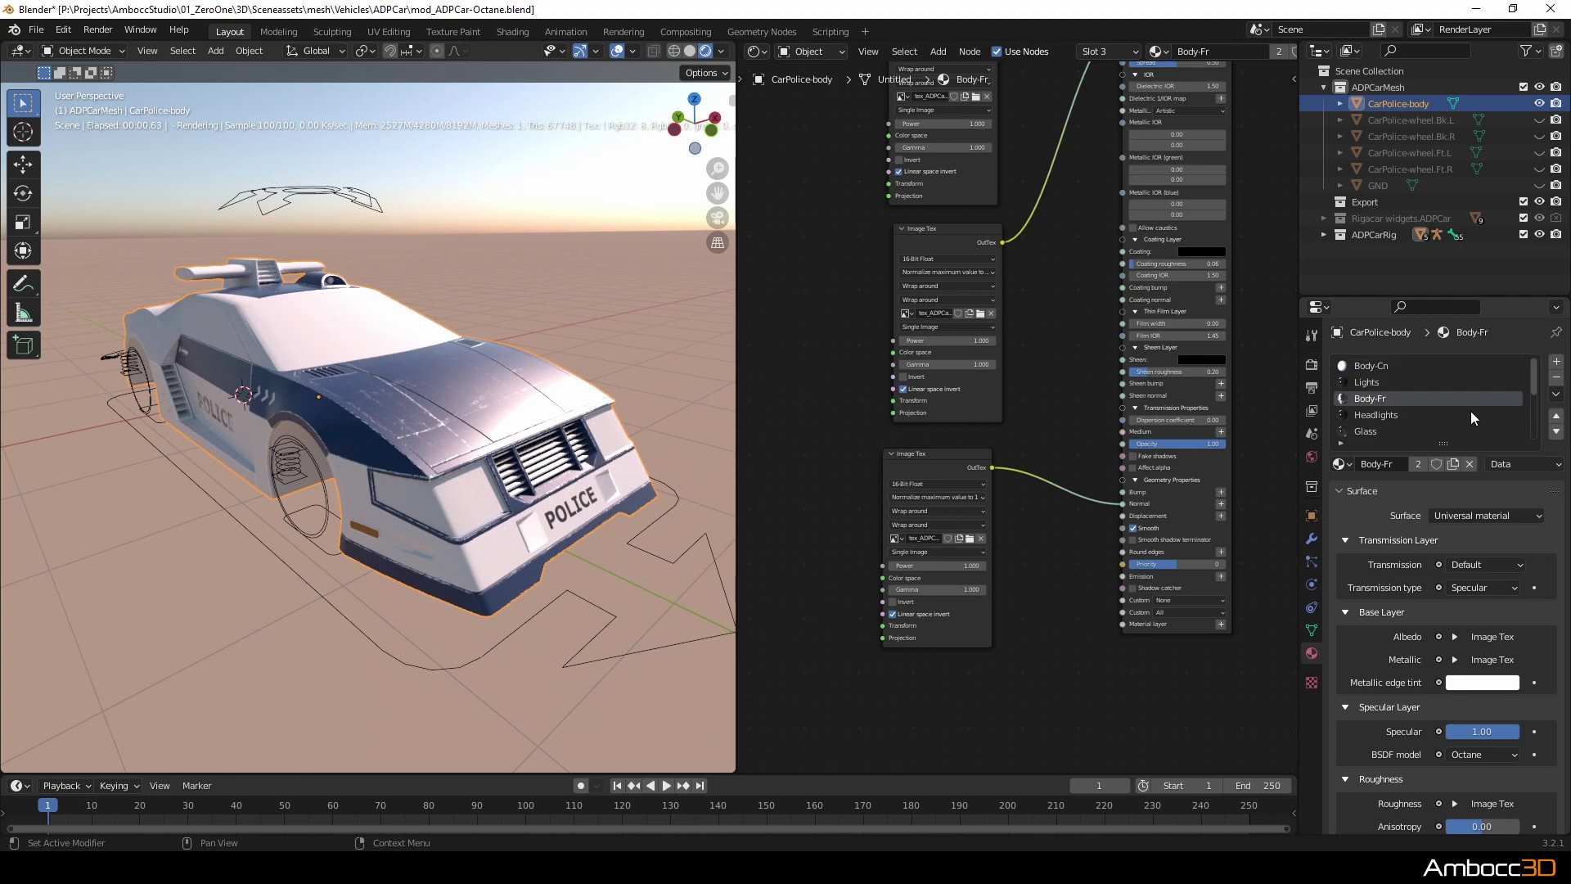
click(1376, 383)
drag(998, 322, 758, 313)
key(shift+a)
mouse_move(992, 404)
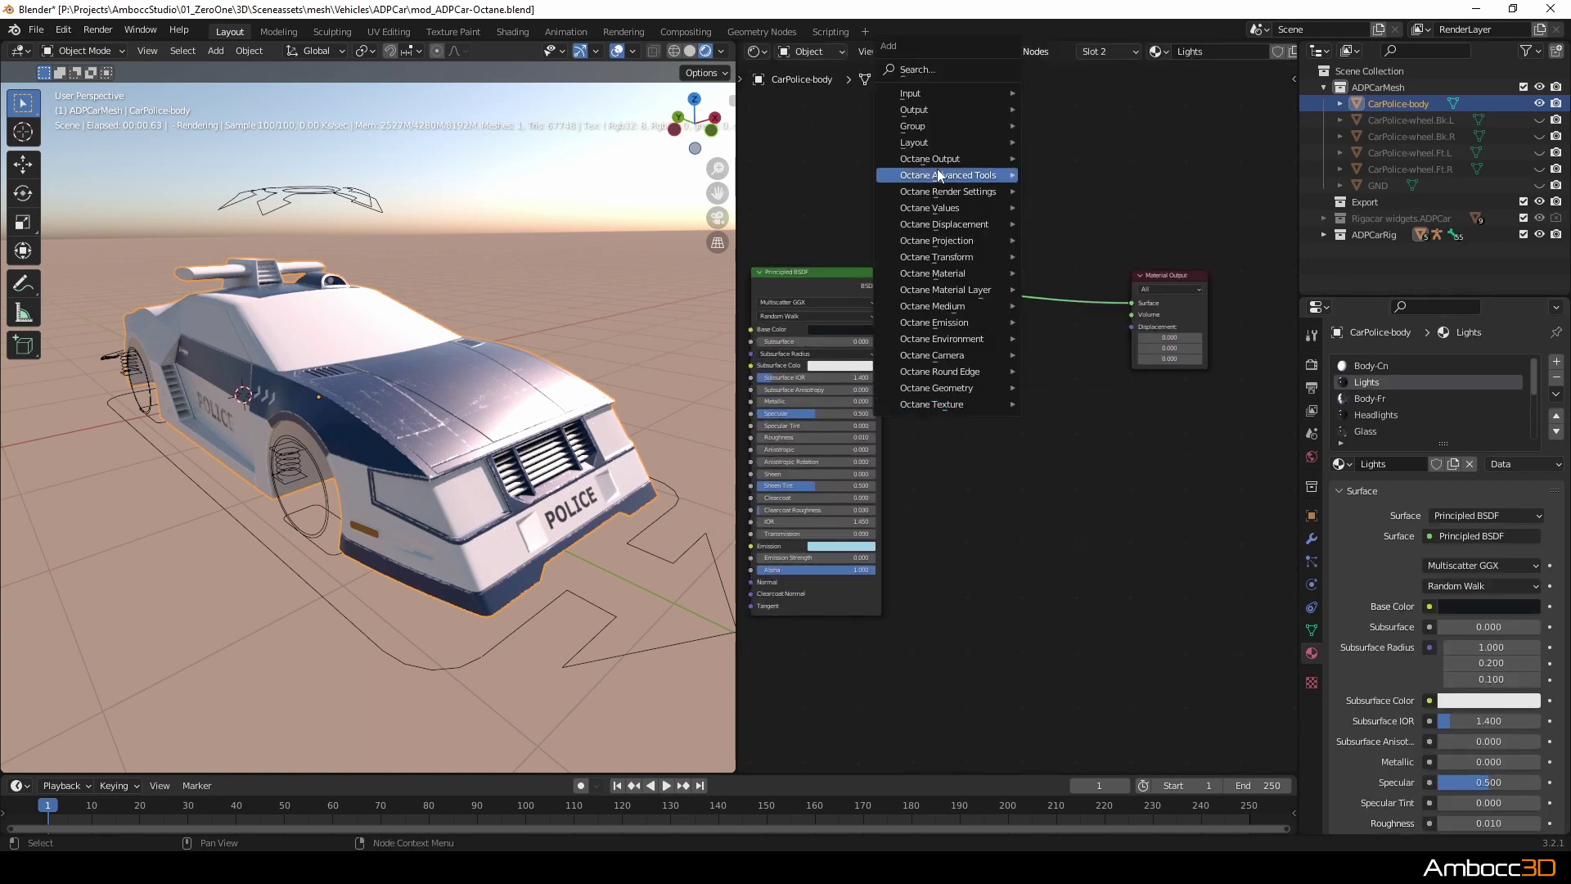
mouse_move(972, 271)
click(1100, 547)
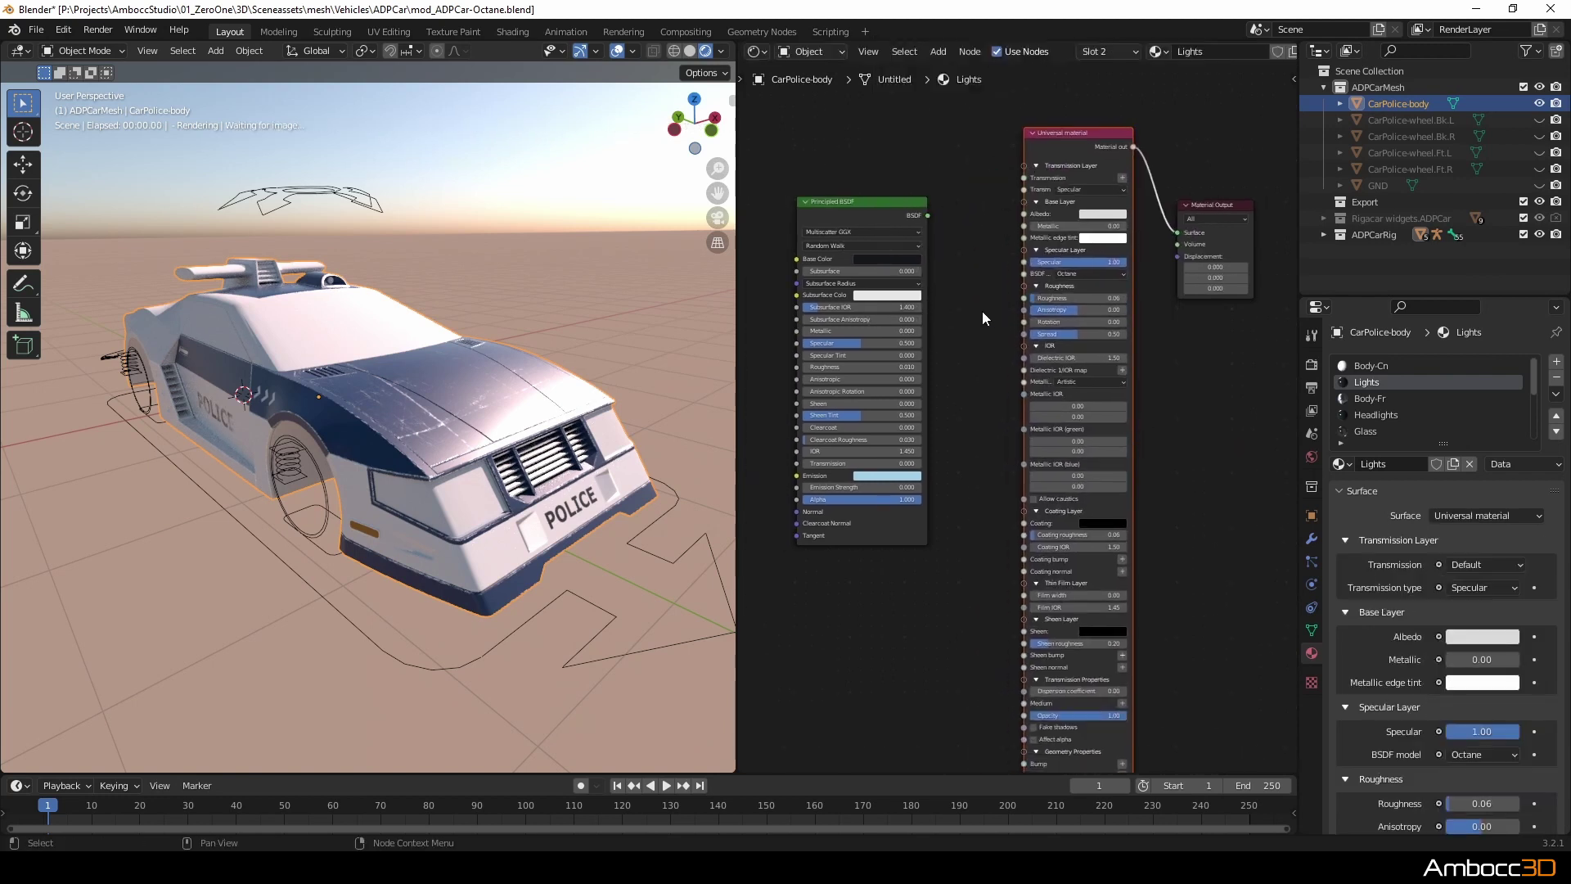
Set the BSDF model of the Lights Universal material to GGX (energy preserving).
scroll(961, 238, up, 3)
click(1139, 318)
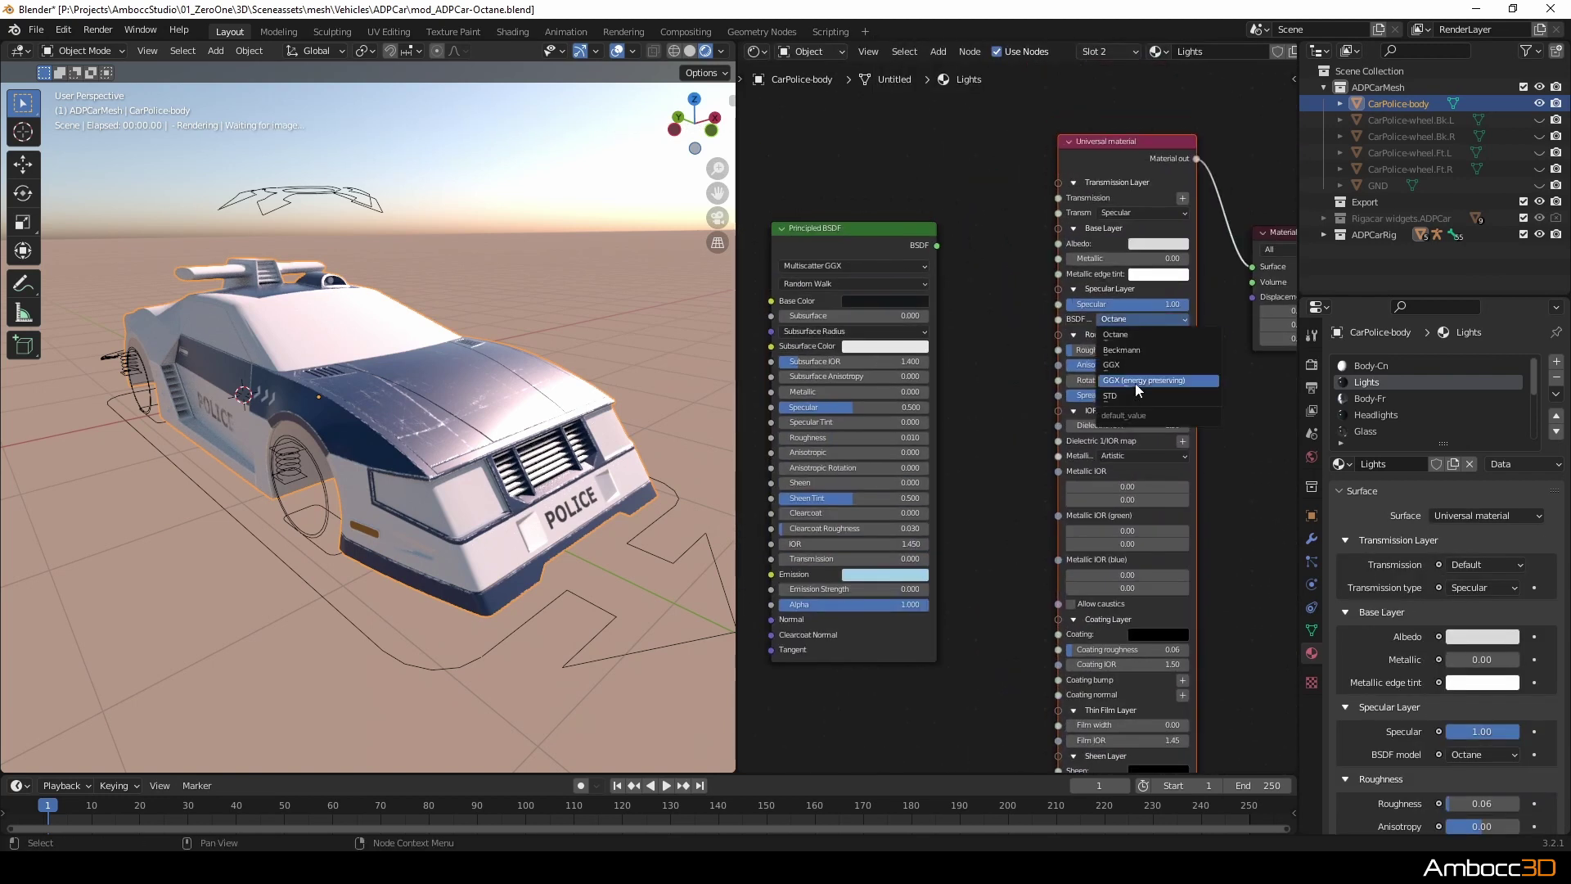
click(1137, 381)
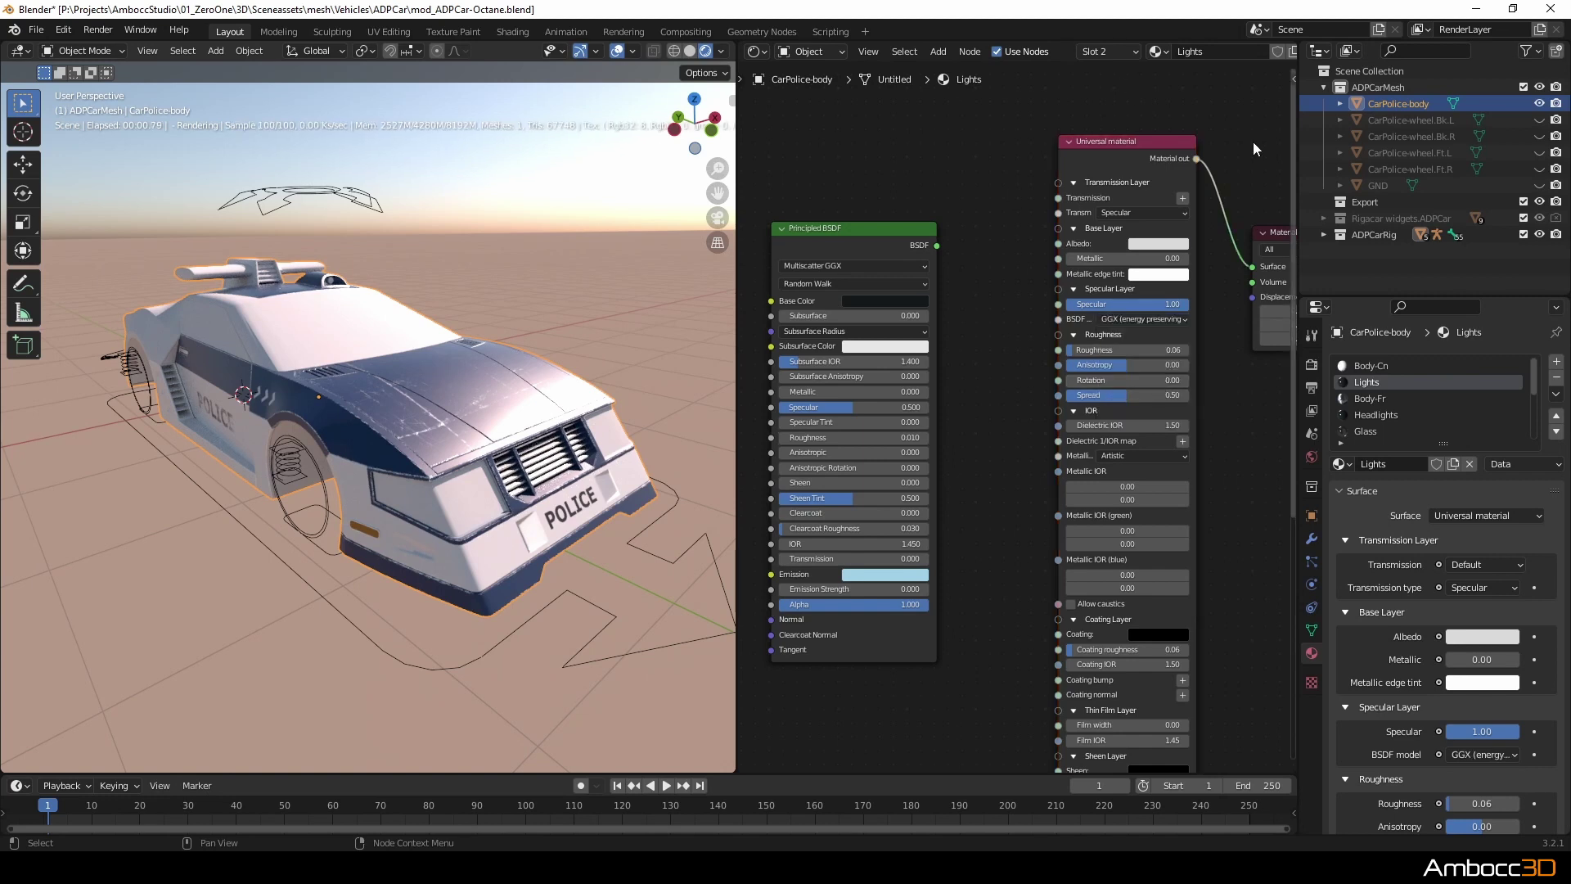
Change the BSDF model to GGX (energy preserving) in both the Body-Cn and Body-Fr materials.
click(1375, 366)
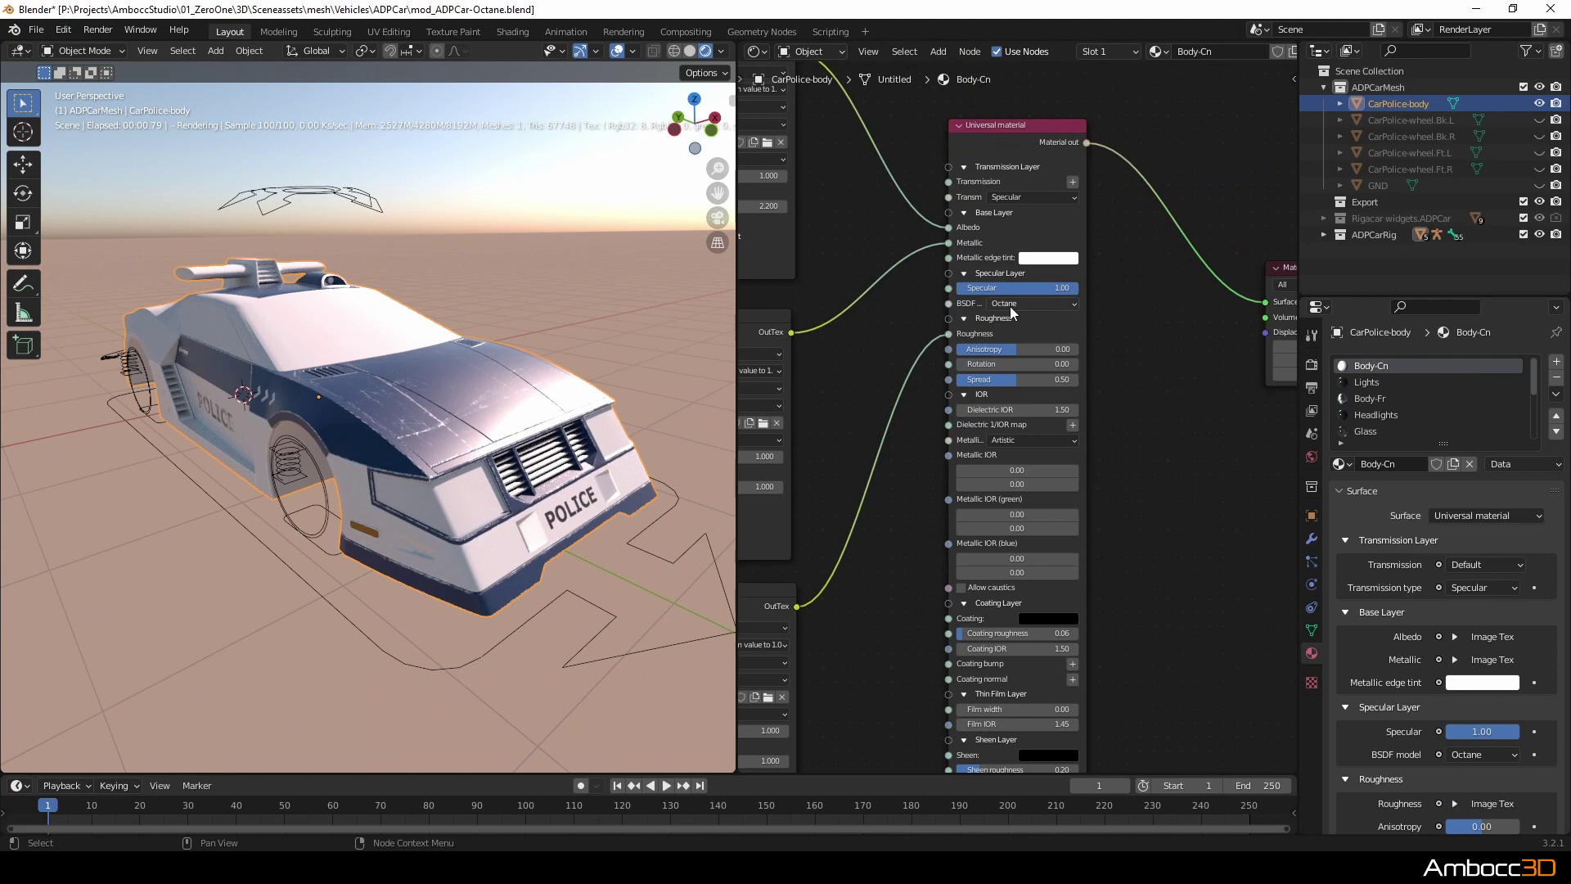
click(1009, 304)
click(1027, 364)
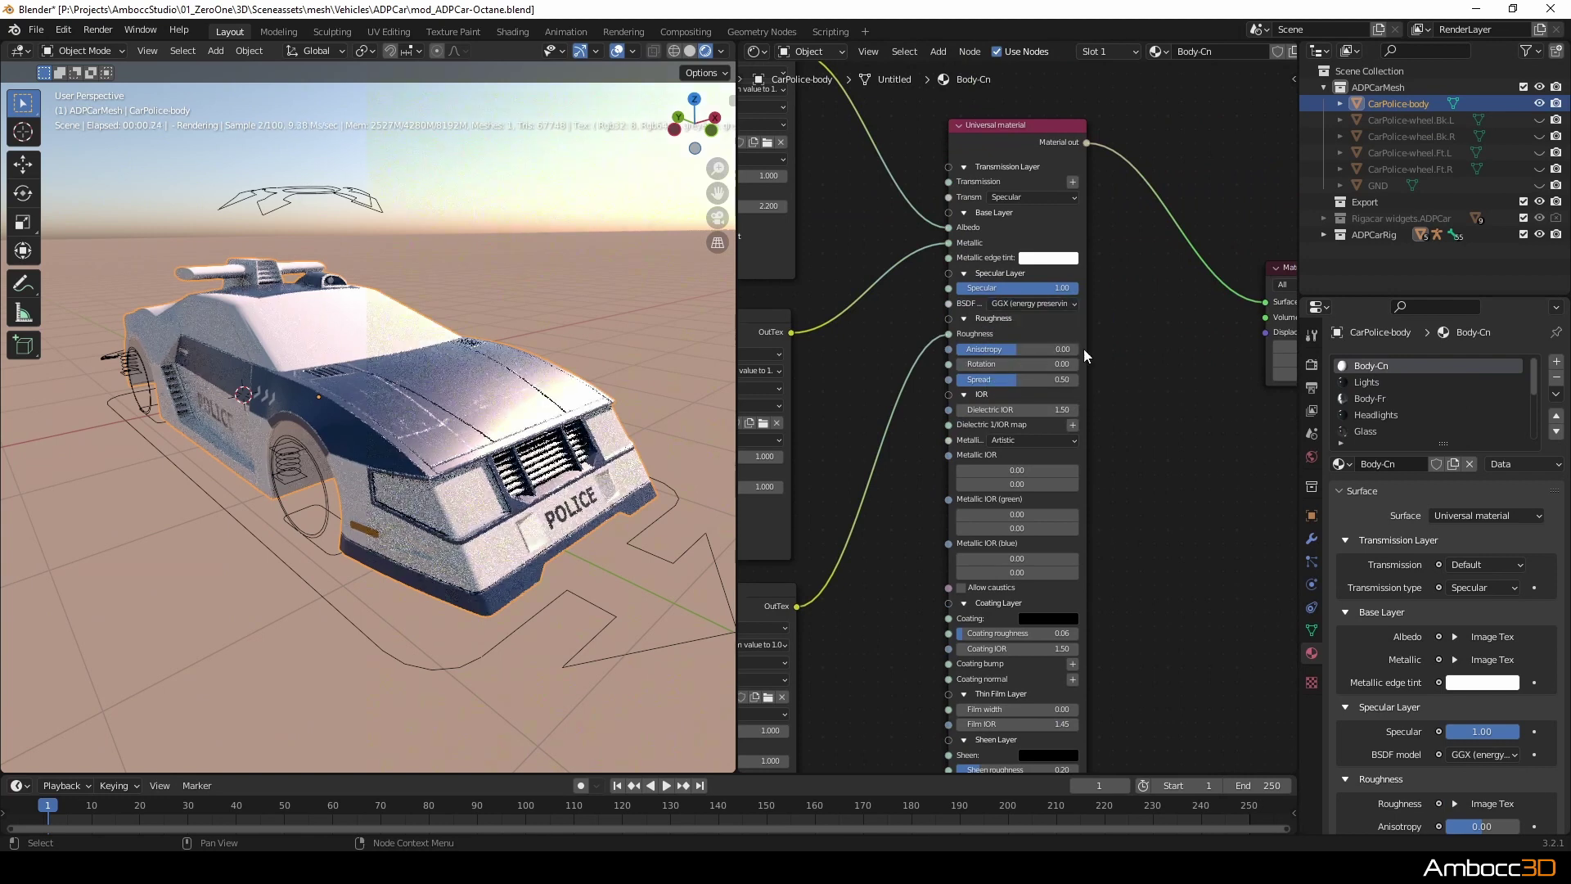
click(1377, 399)
click(1028, 304)
click(1038, 364)
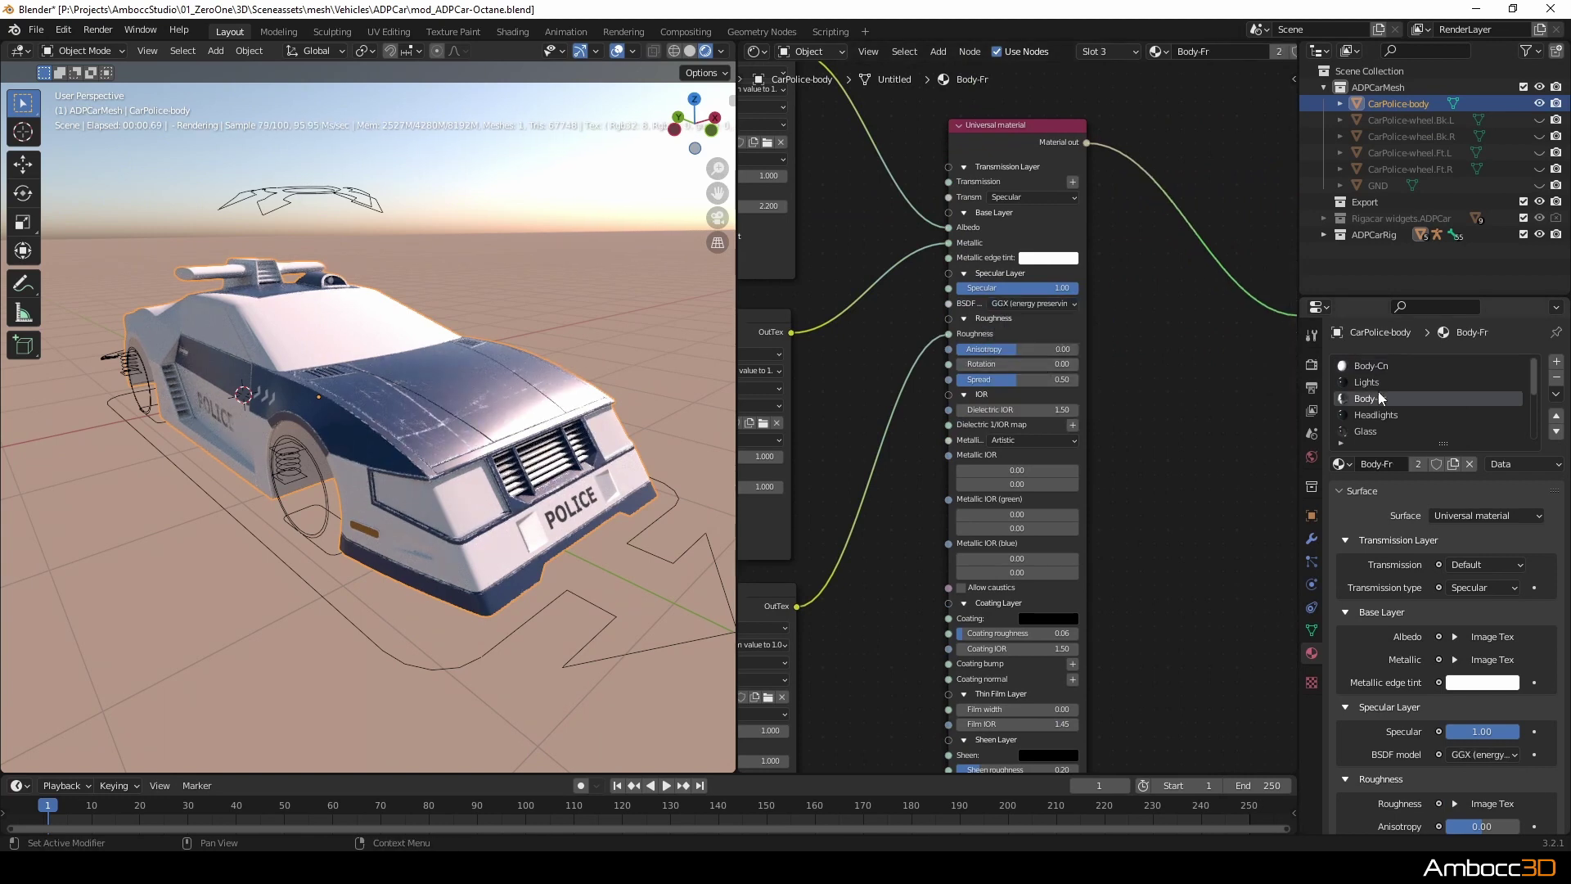
Copy the dark Base Color of the Lights Principled BSDF into the Universal material's Albedo.
click(1378, 382)
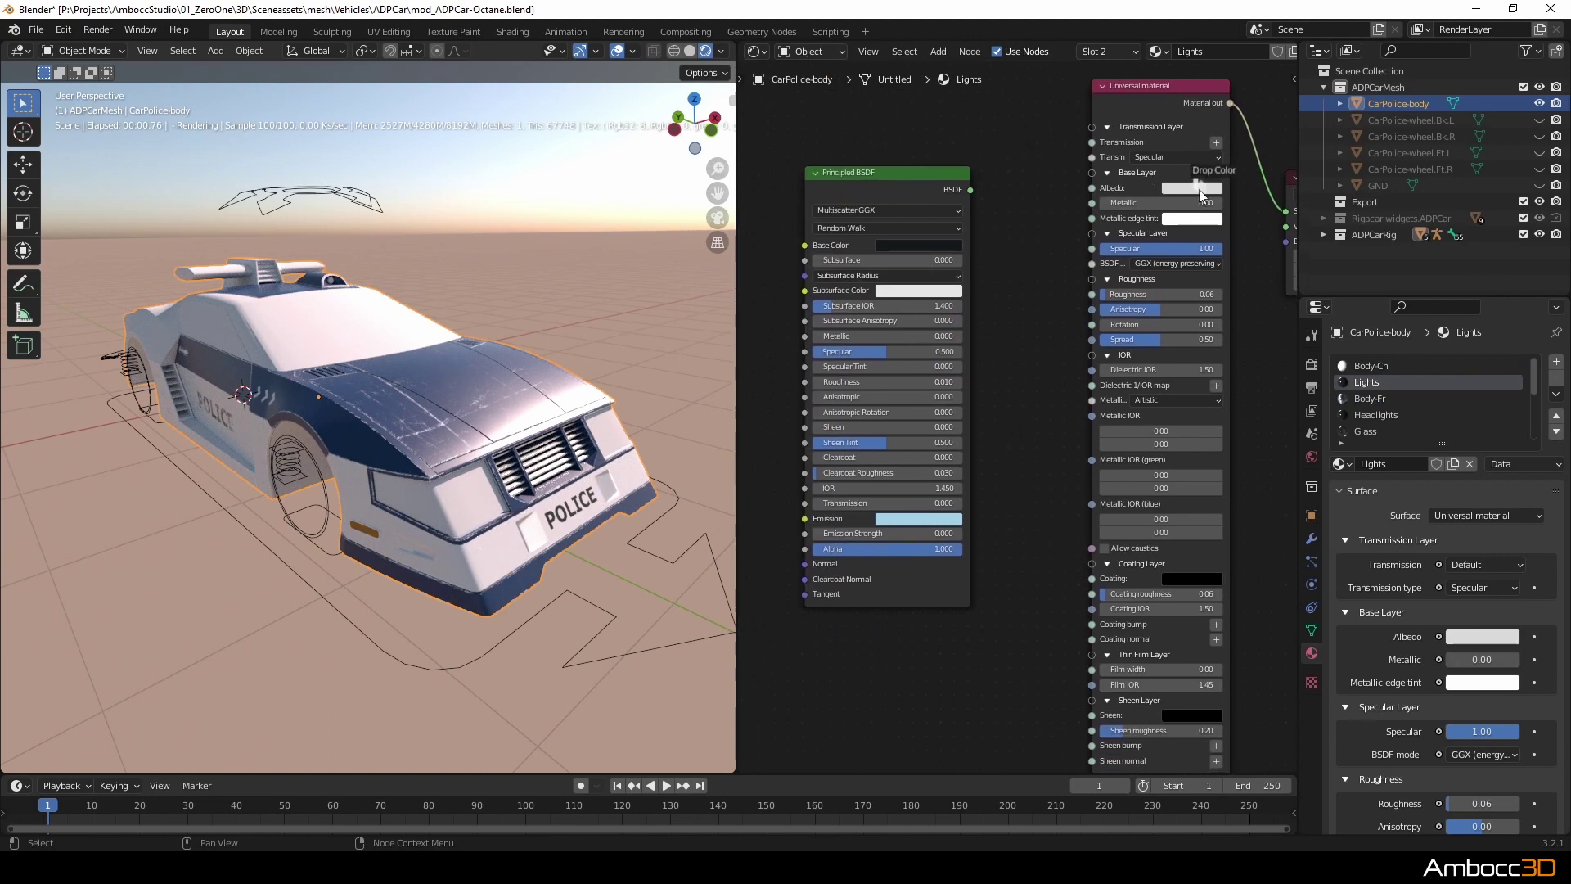
drag(1199, 190, 1200, 190)
middle_drag(1009, 411, 1002, 378)
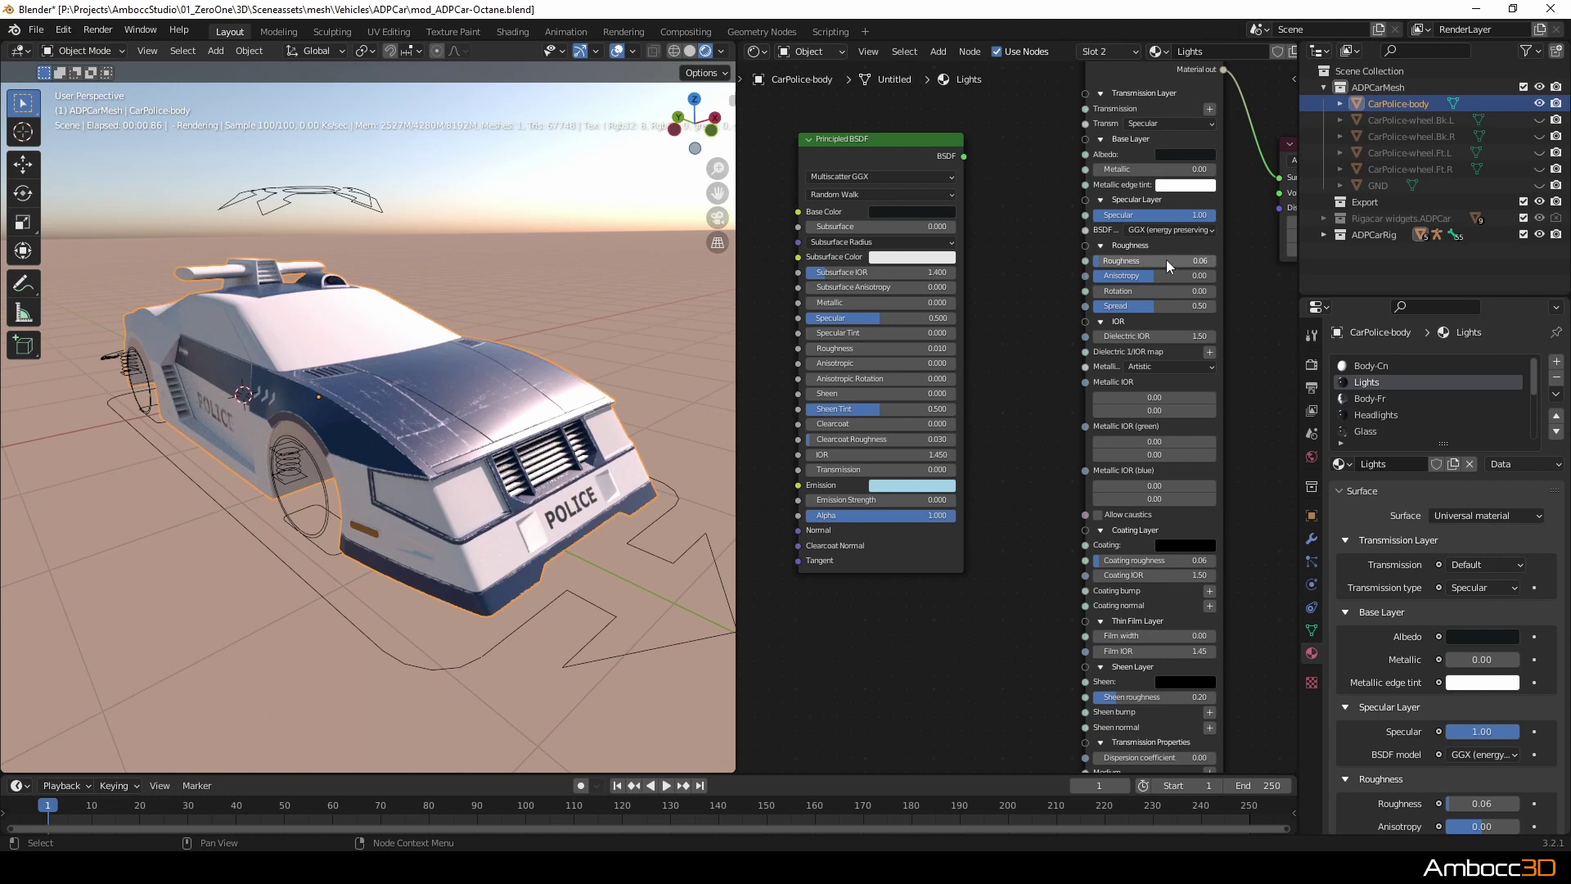
Set the Lights Universal material's Roughness to 0.01 and its Specular to 0.5.
drag(1166, 259, 1146, 259)
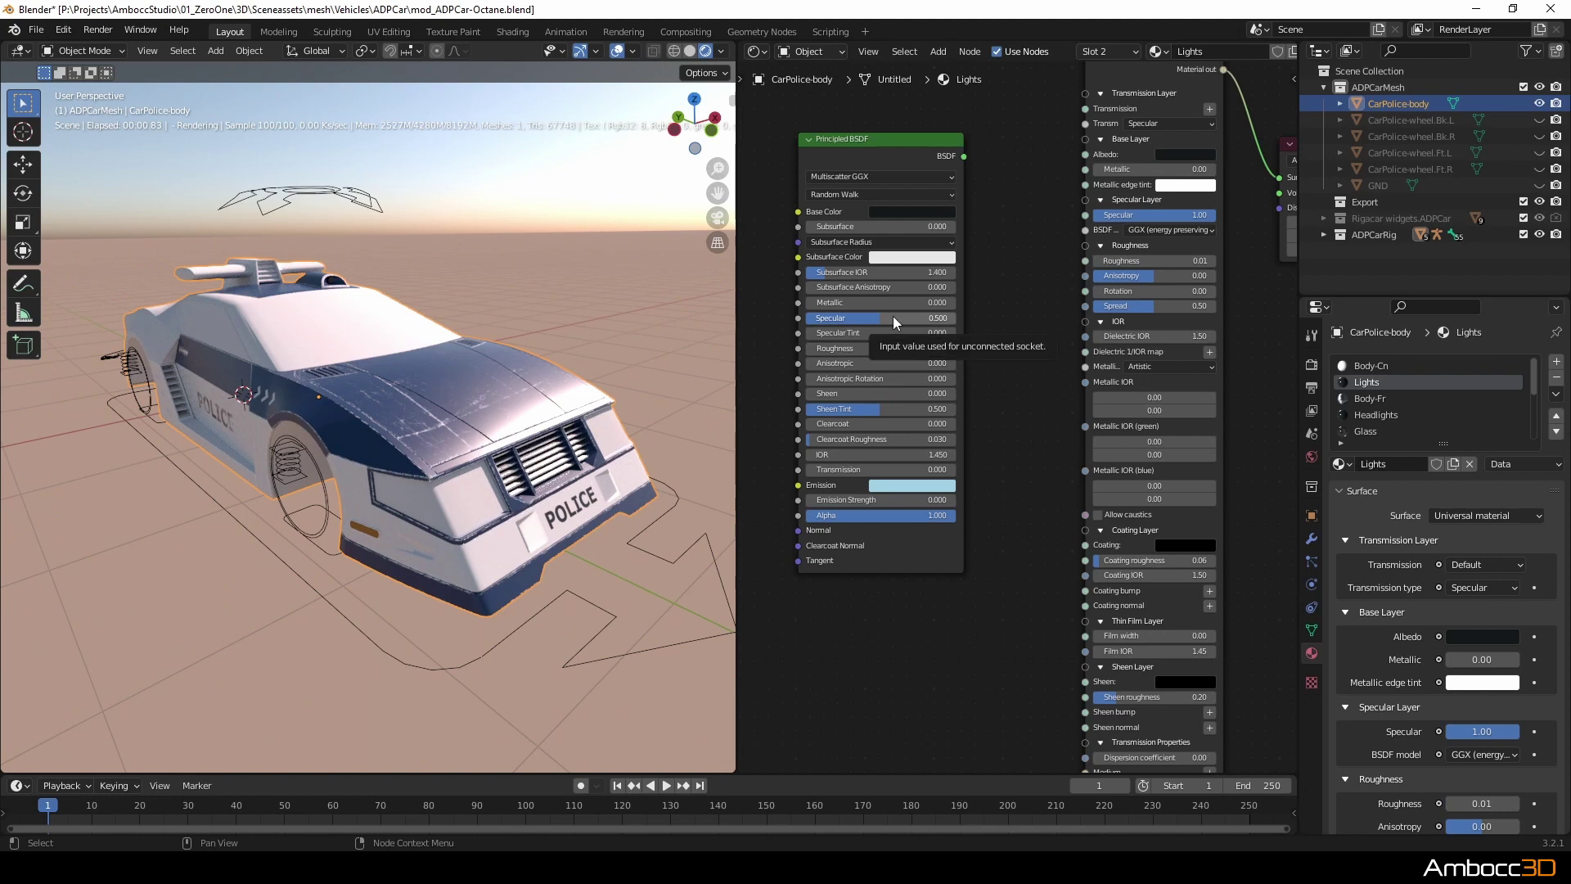
click(1154, 215)
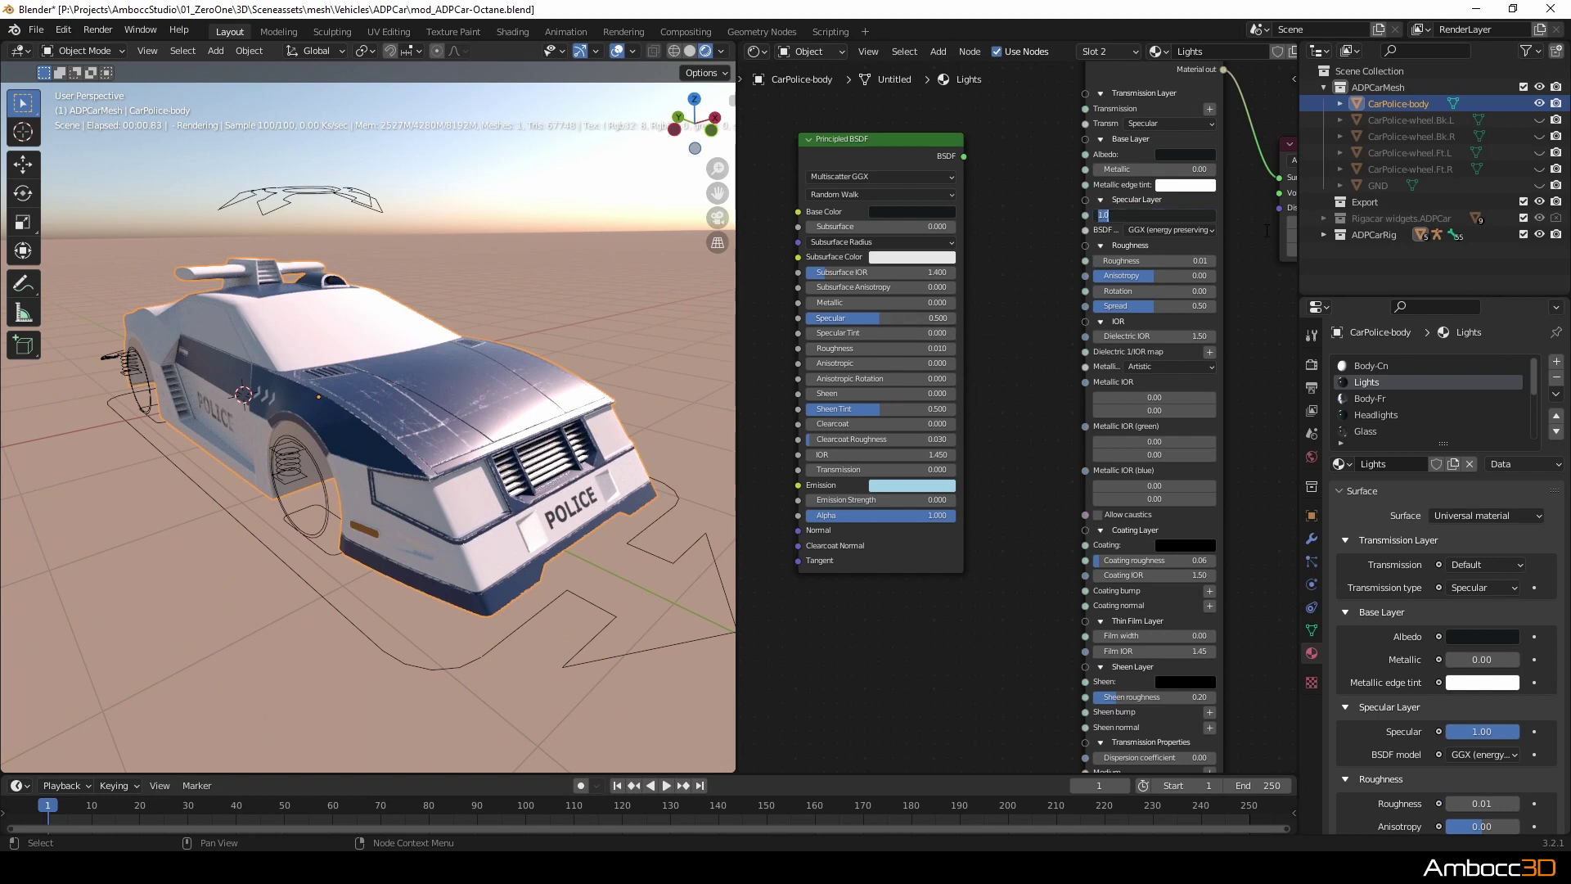
text(5)
key(Return)
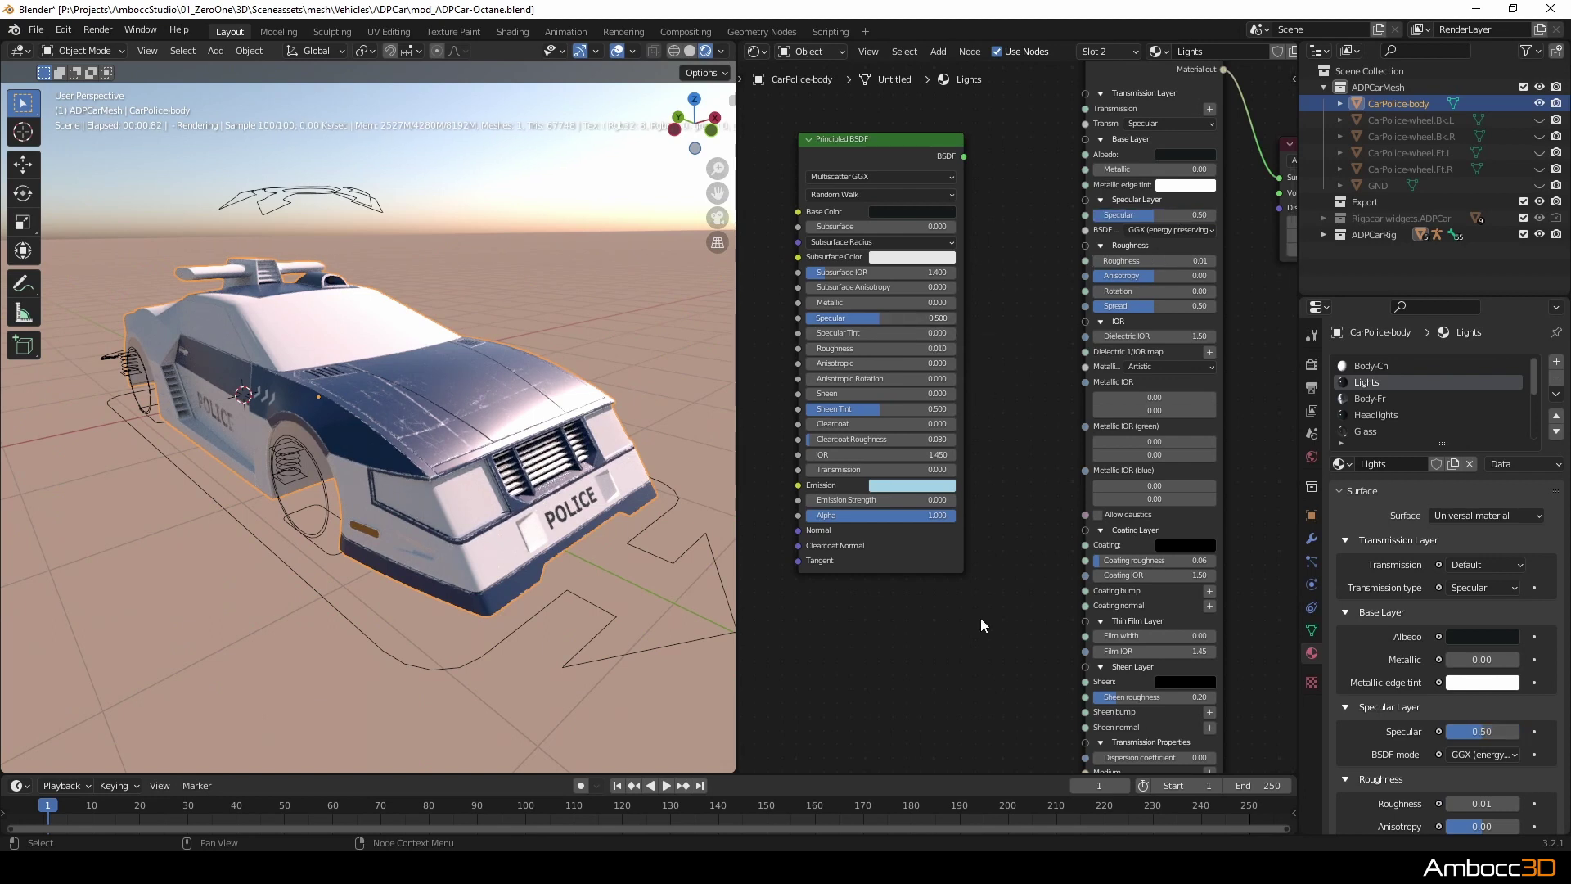
Set Specular to 0.5 on the Universal material nodes of both Body-Cn and Body-Fr.
mouse_move(996, 602)
middle_down()
mouse_move(993, 582)
mouse_move(993, 630)
middle_up()
middle_drag(995, 472, 1004, 469)
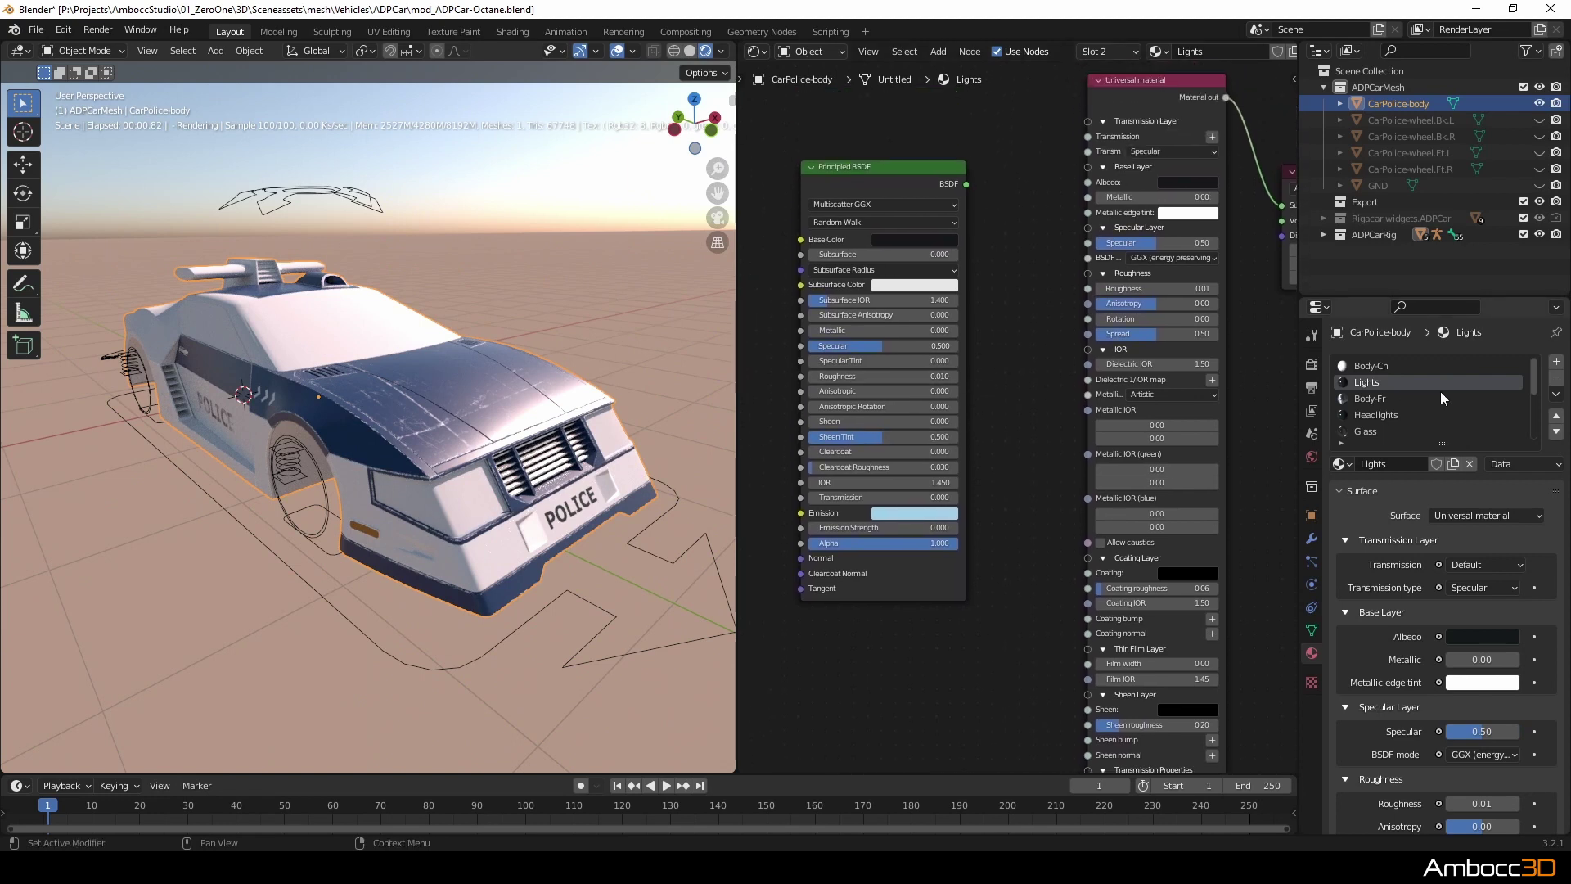
click(1375, 365)
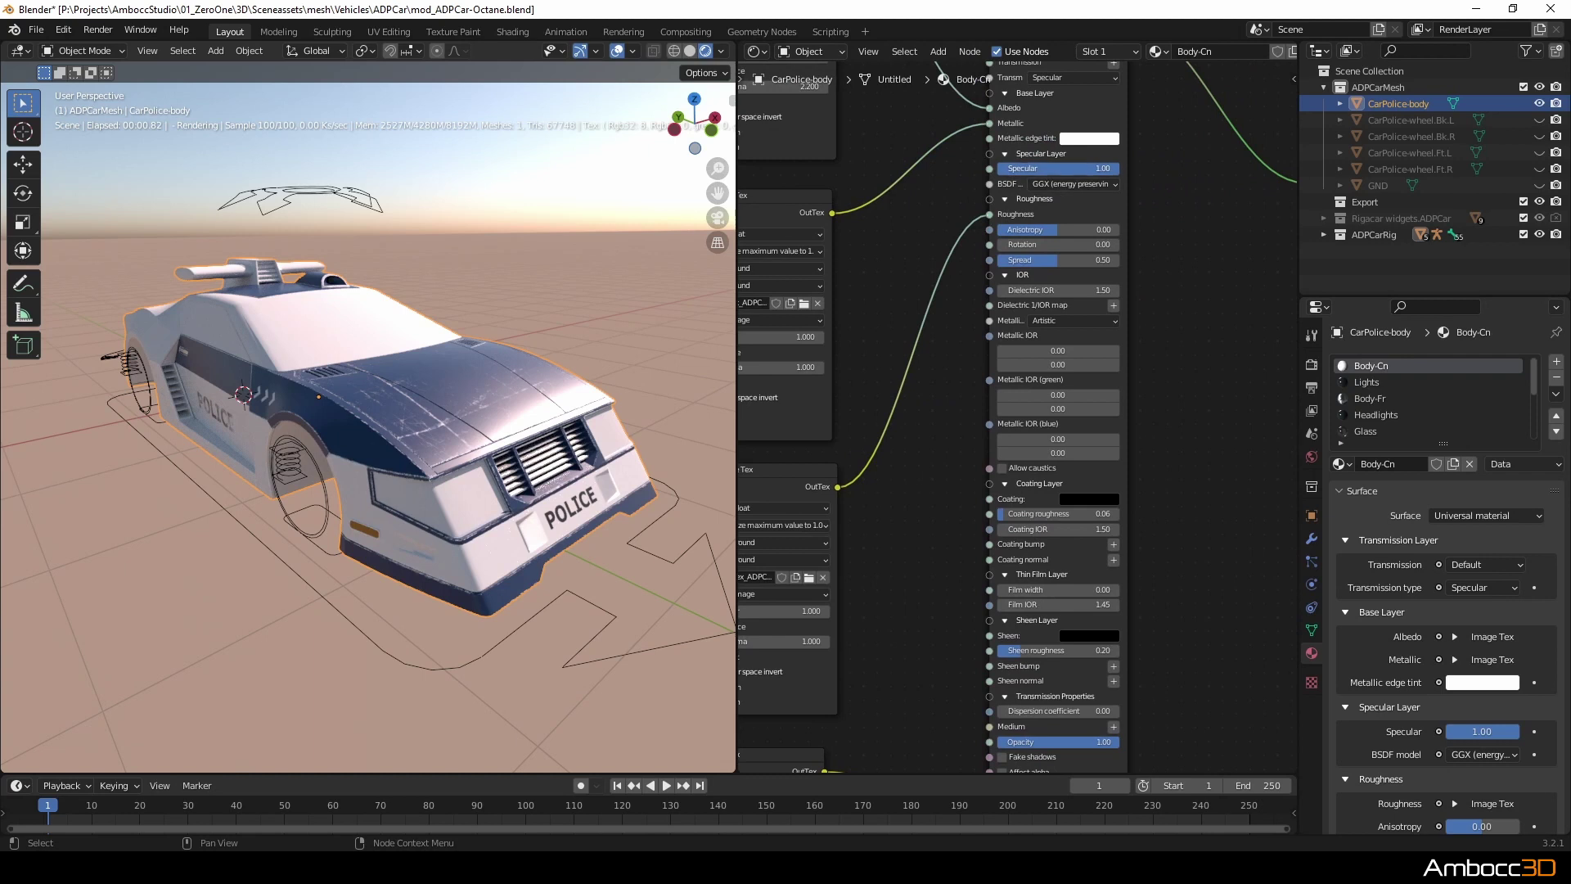
click(1078, 168)
key(Return)
click(1370, 399)
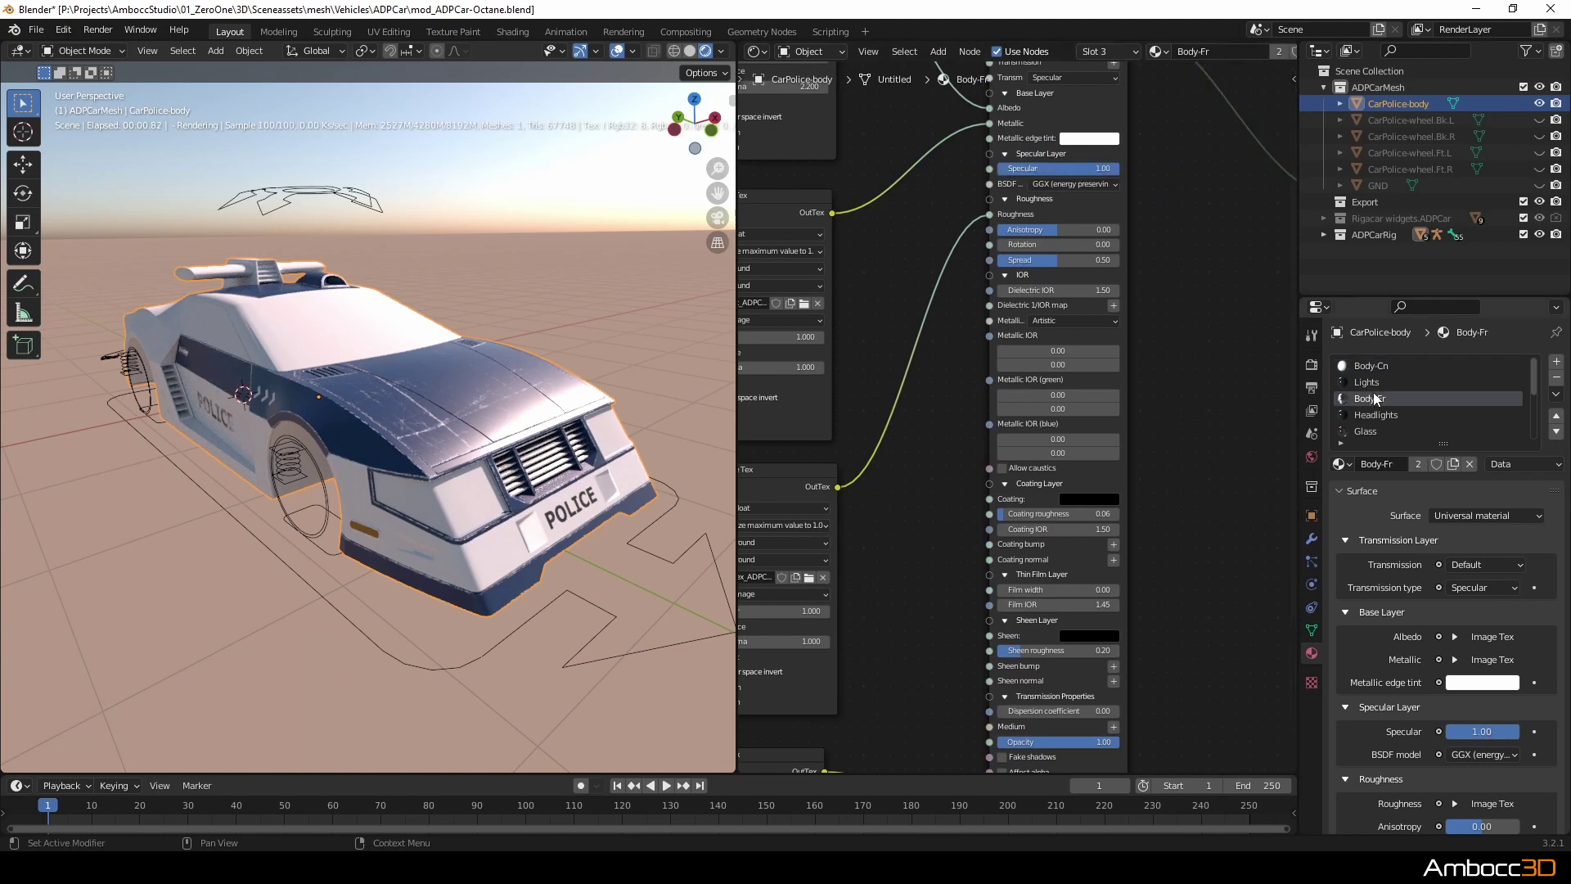
click(1064, 168)
text(0.5)
key(Return)
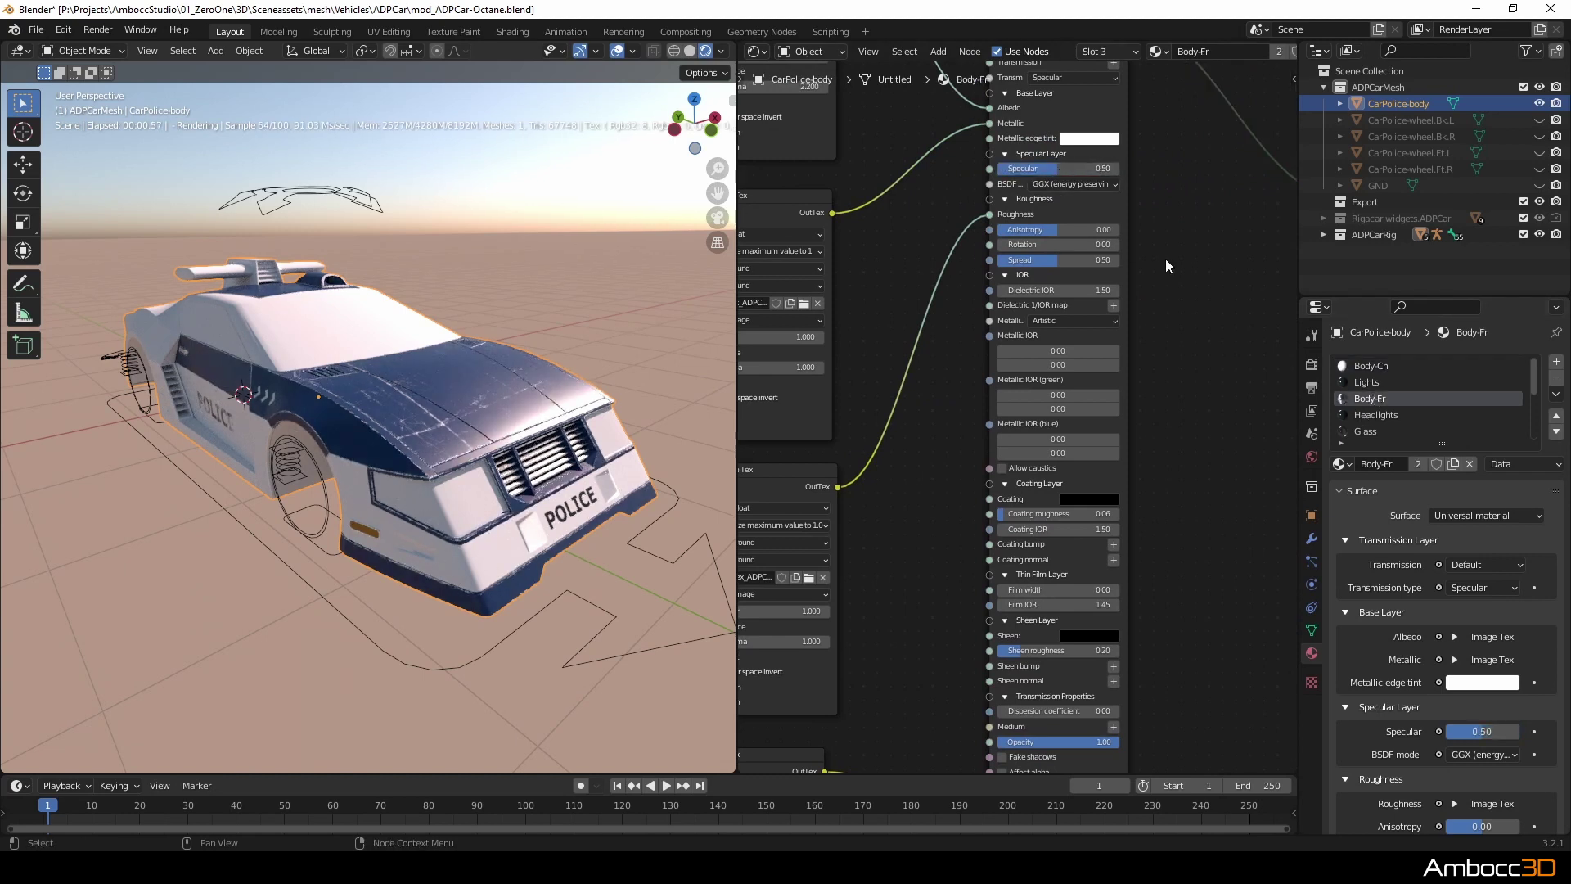
Add a Texture emission node to the Emission input of the Lights Universal material.
click(1366, 382)
middle_drag(1038, 453, 1232, 401)
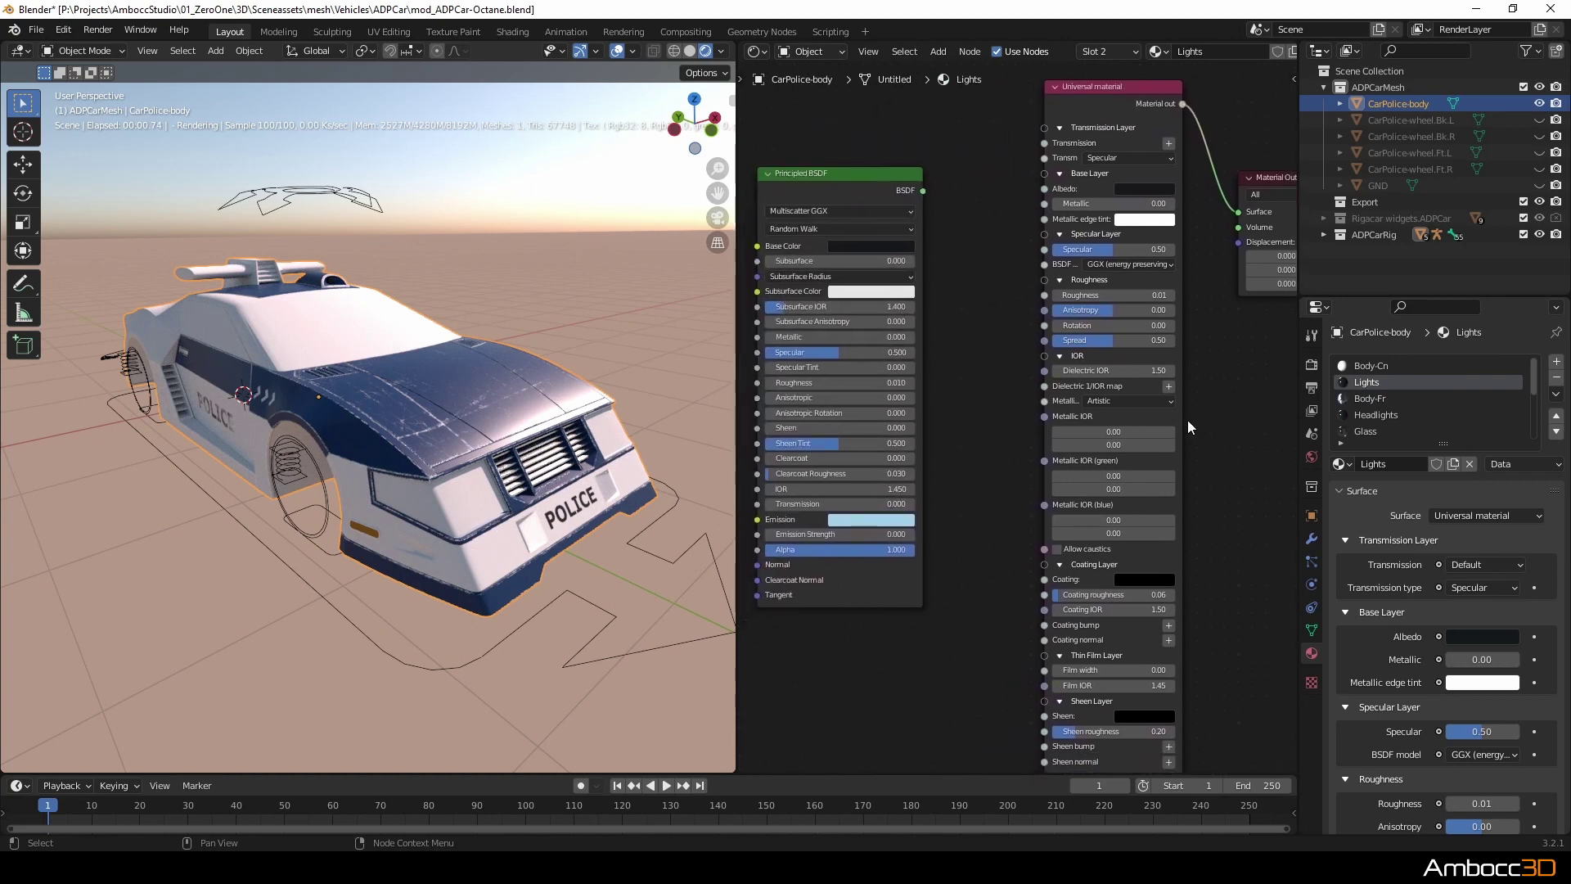
middle_drag(932, 560, 1025, 474)
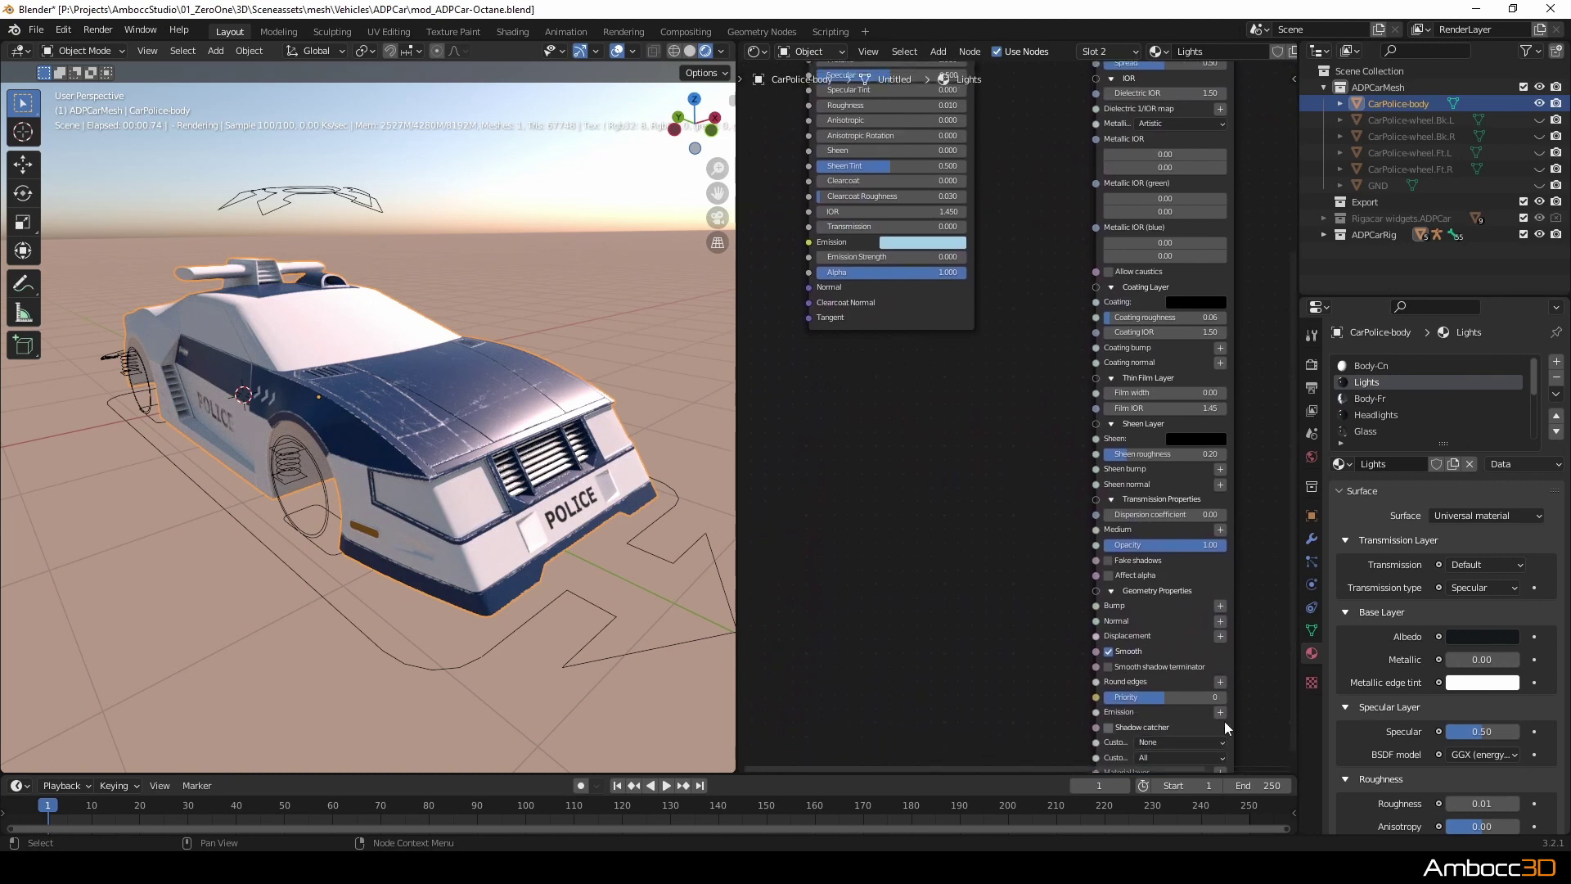
key(shift+a)
mouse_move(1190, 741)
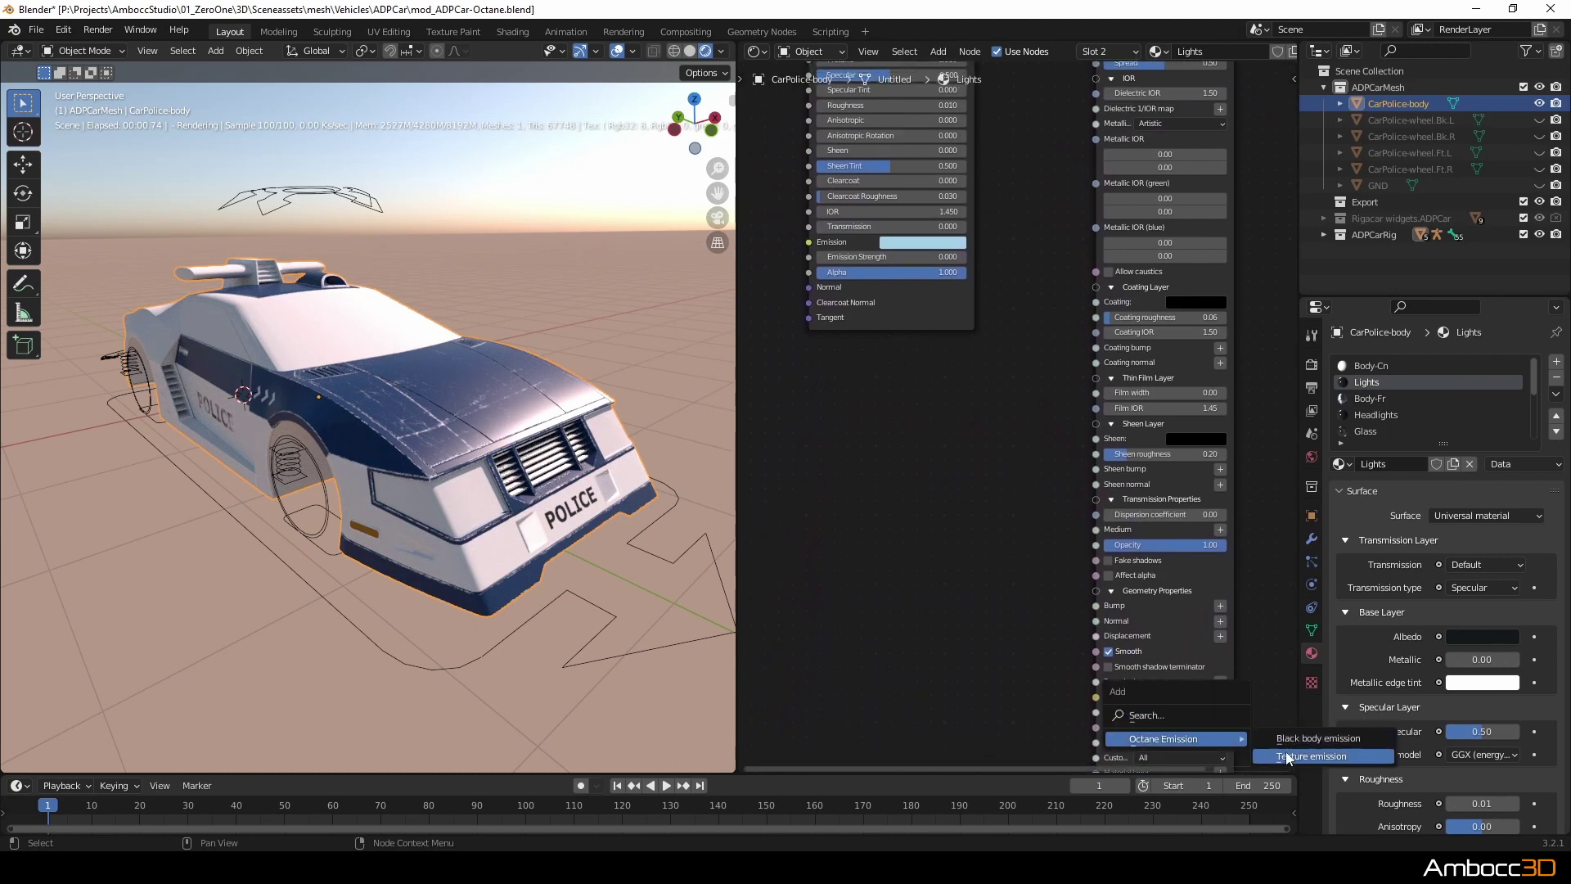
click(1342, 751)
click(1156, 451)
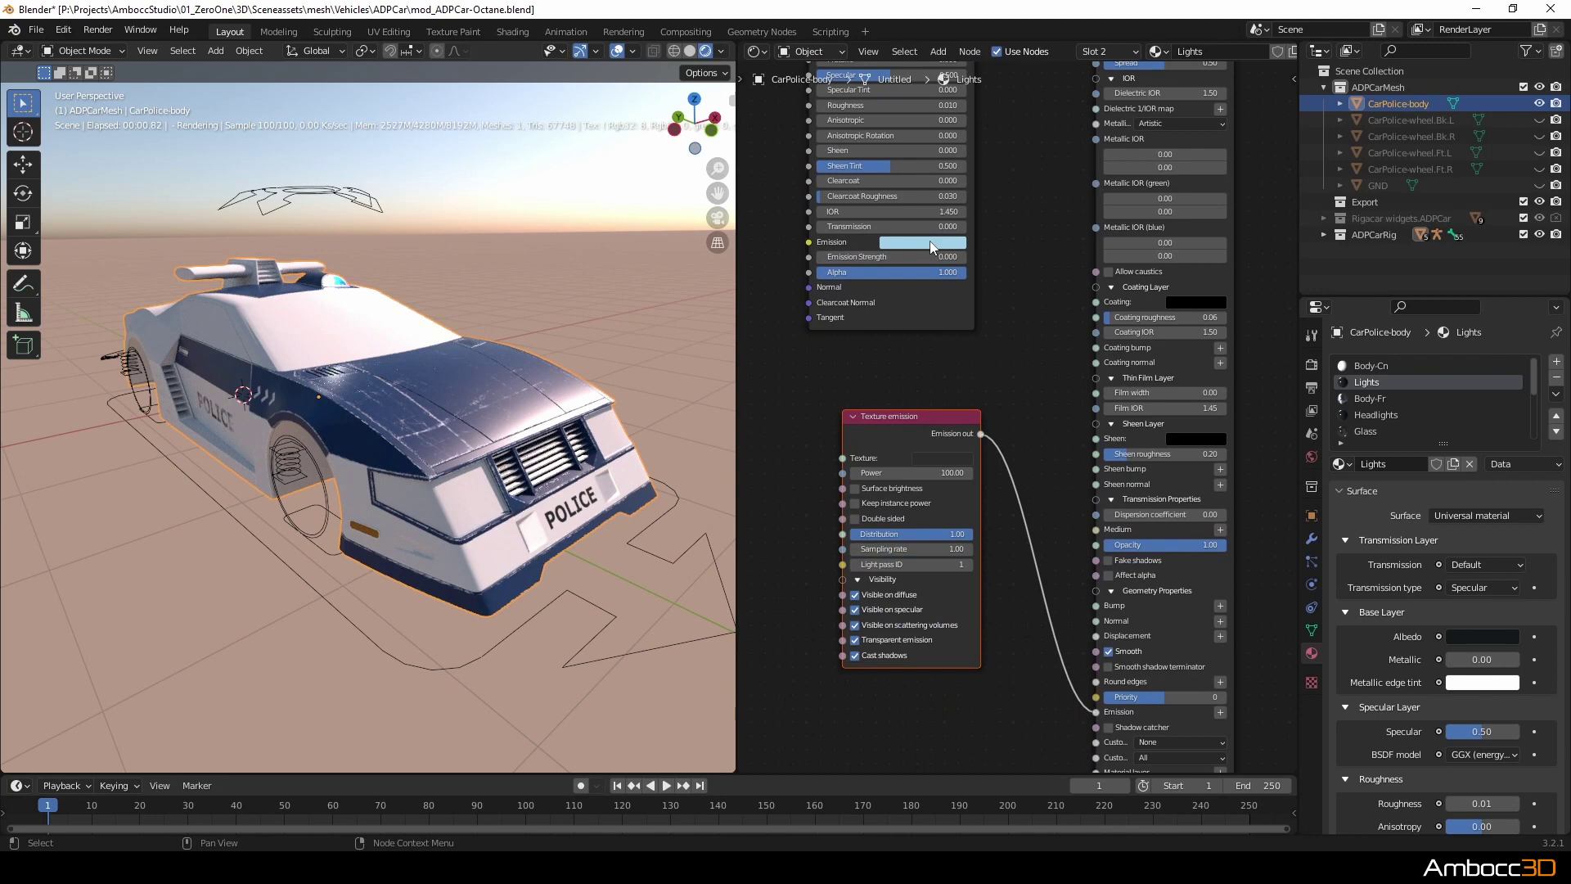
Copy the Principled BSDF's light blue Emission color into the Texture emission's Texture and set its Power to 0.
drag(967, 455, 950, 460)
click(1041, 341)
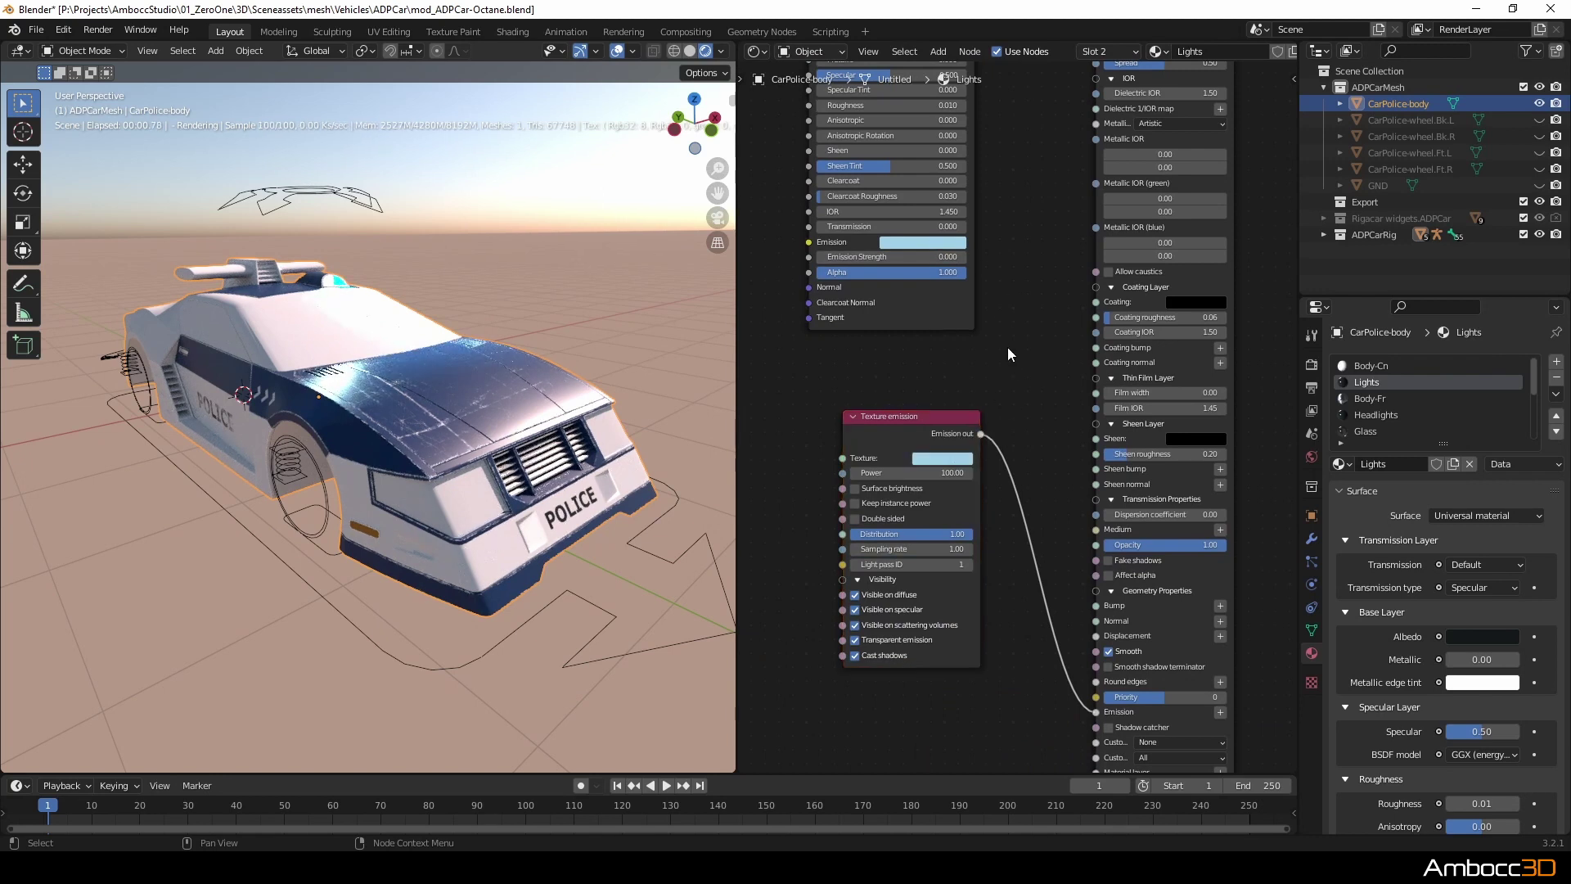
click(878, 258)
click(909, 473)
click(909, 473)
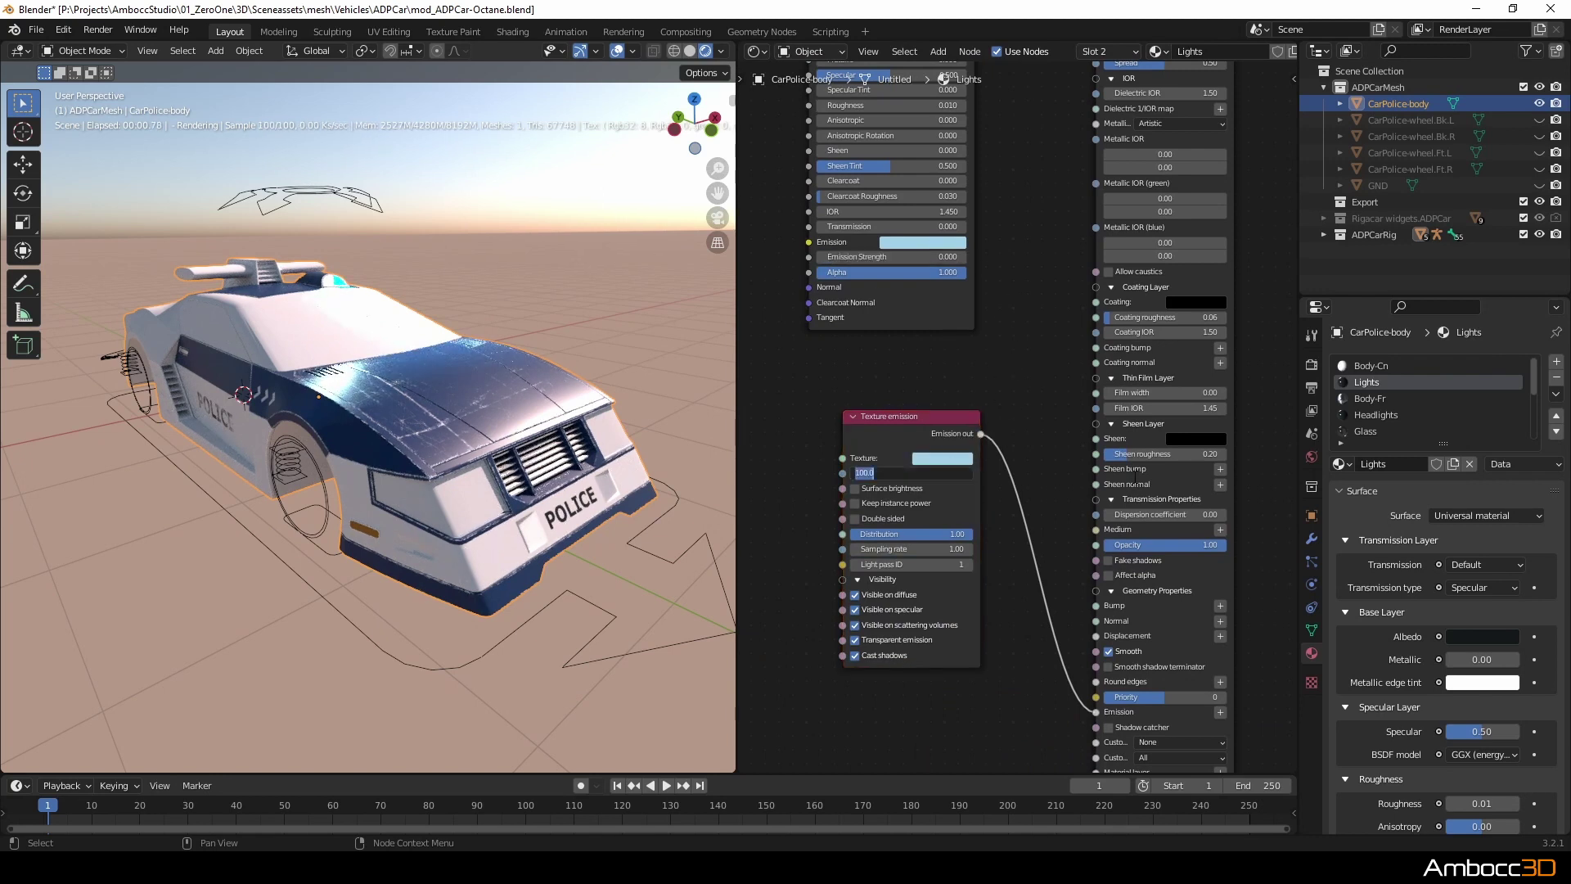
text(0)
key(Return)
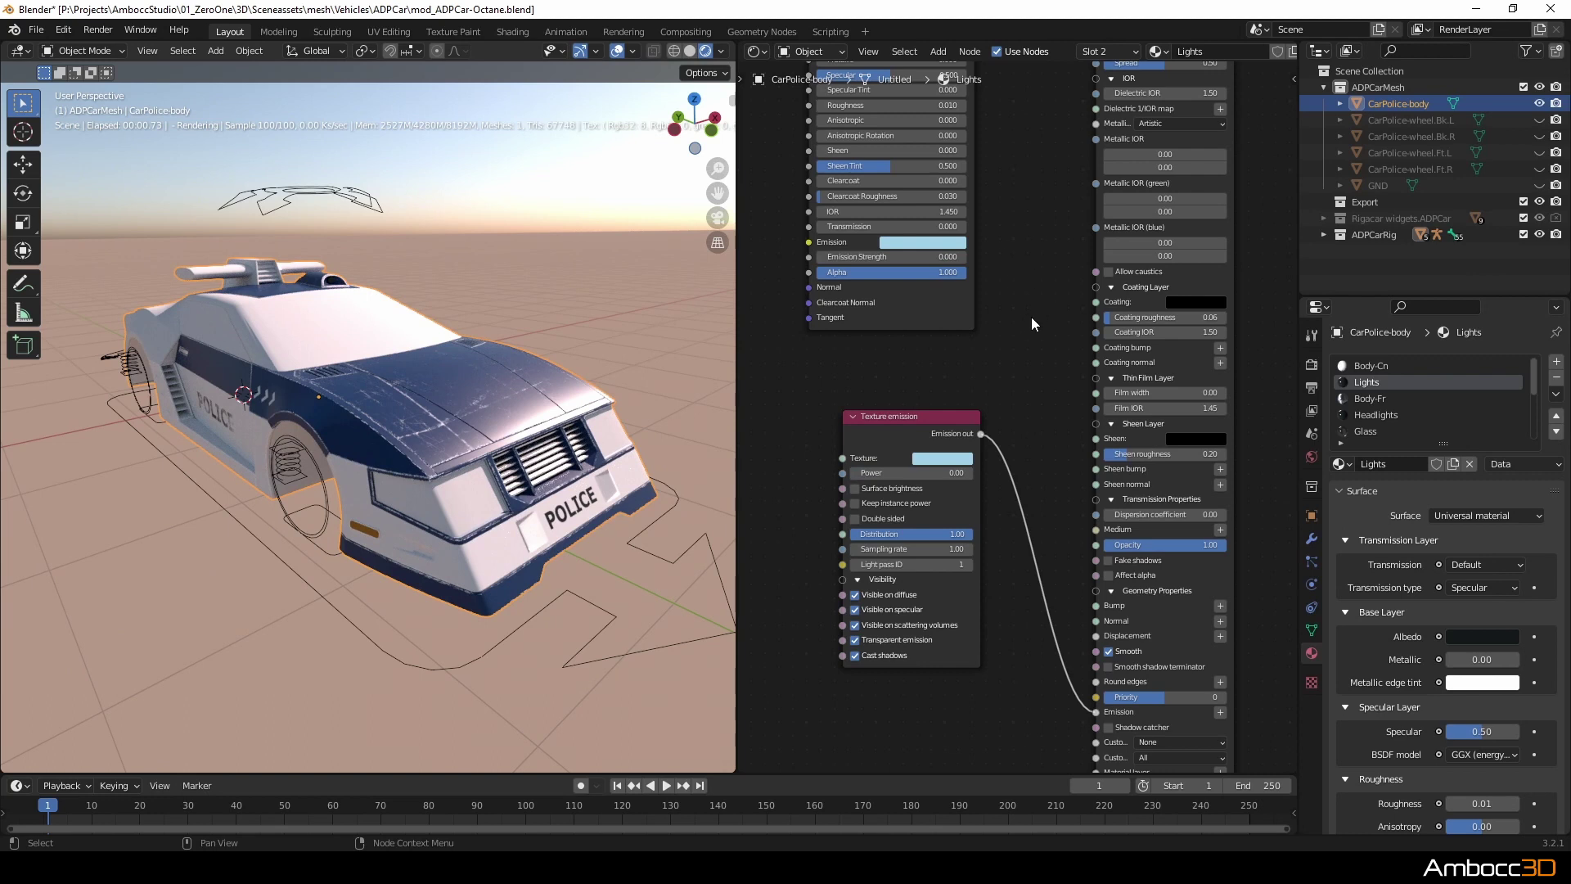
Delete the unused Principled BSDF node from the Lights material.
middle_drag(1014, 337, 967, 492)
scroll(975, 435, down, 3)
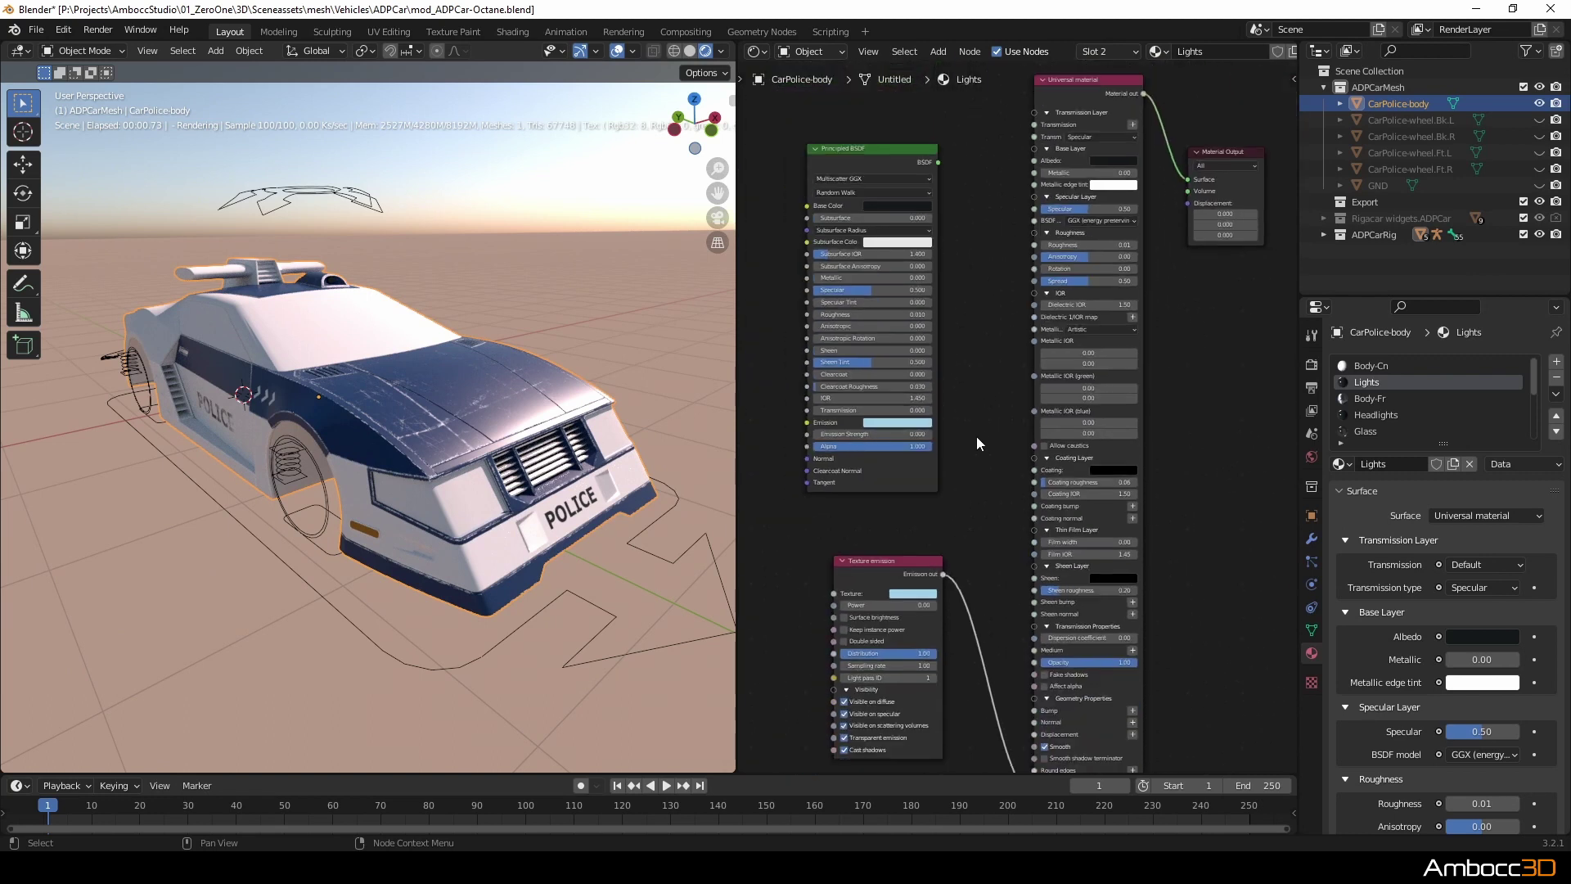
middle_drag(975, 435, 971, 465)
click(877, 175)
key(x)
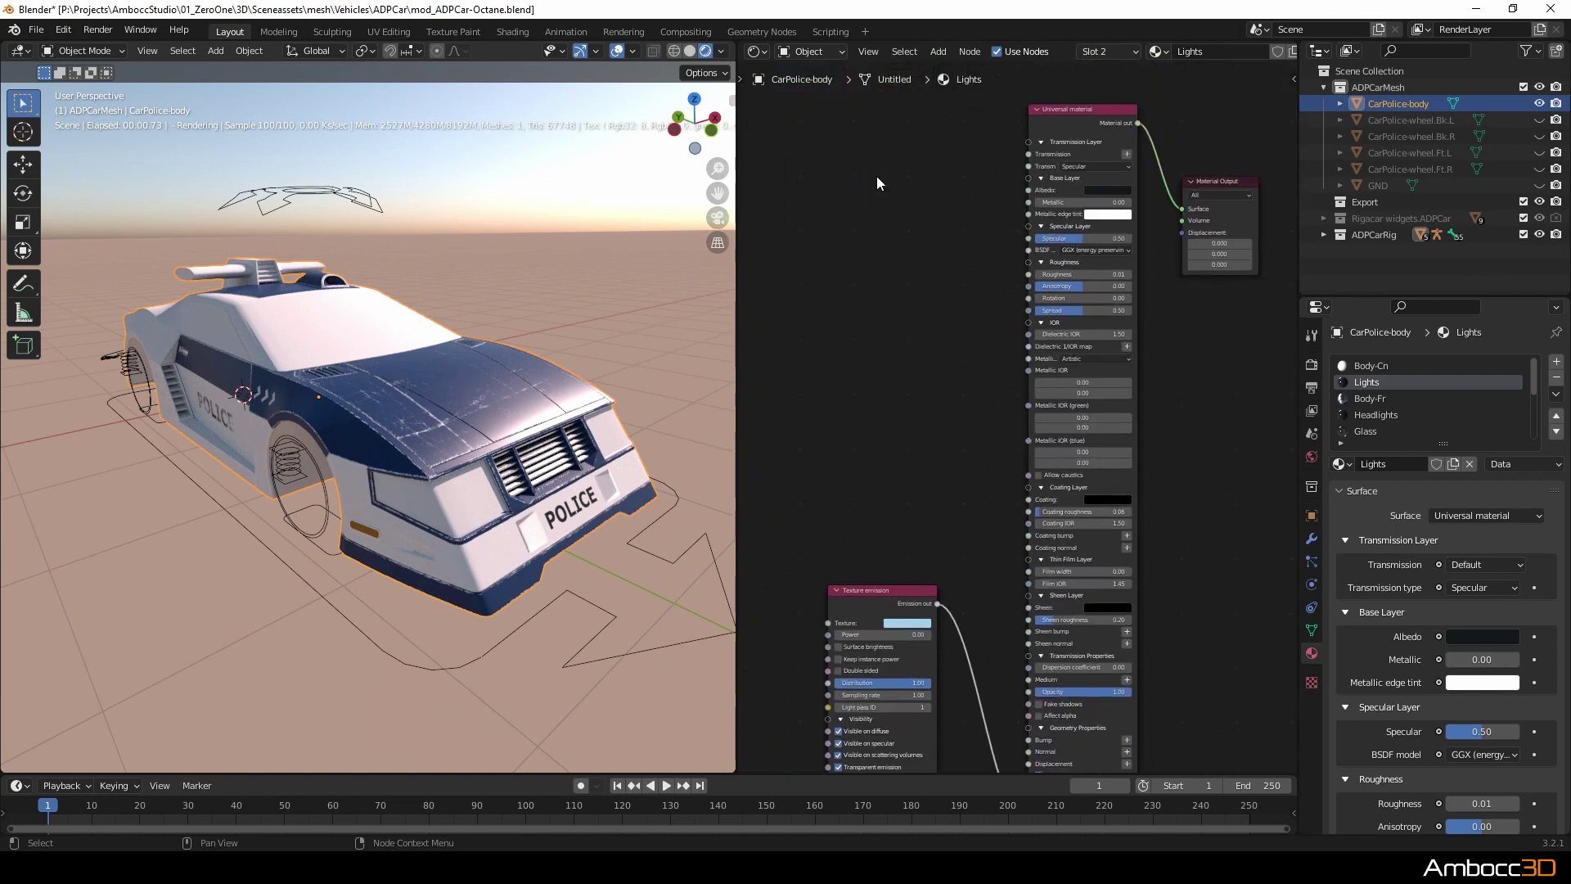
scroll(912, 581, down, 2)
click(1366, 399)
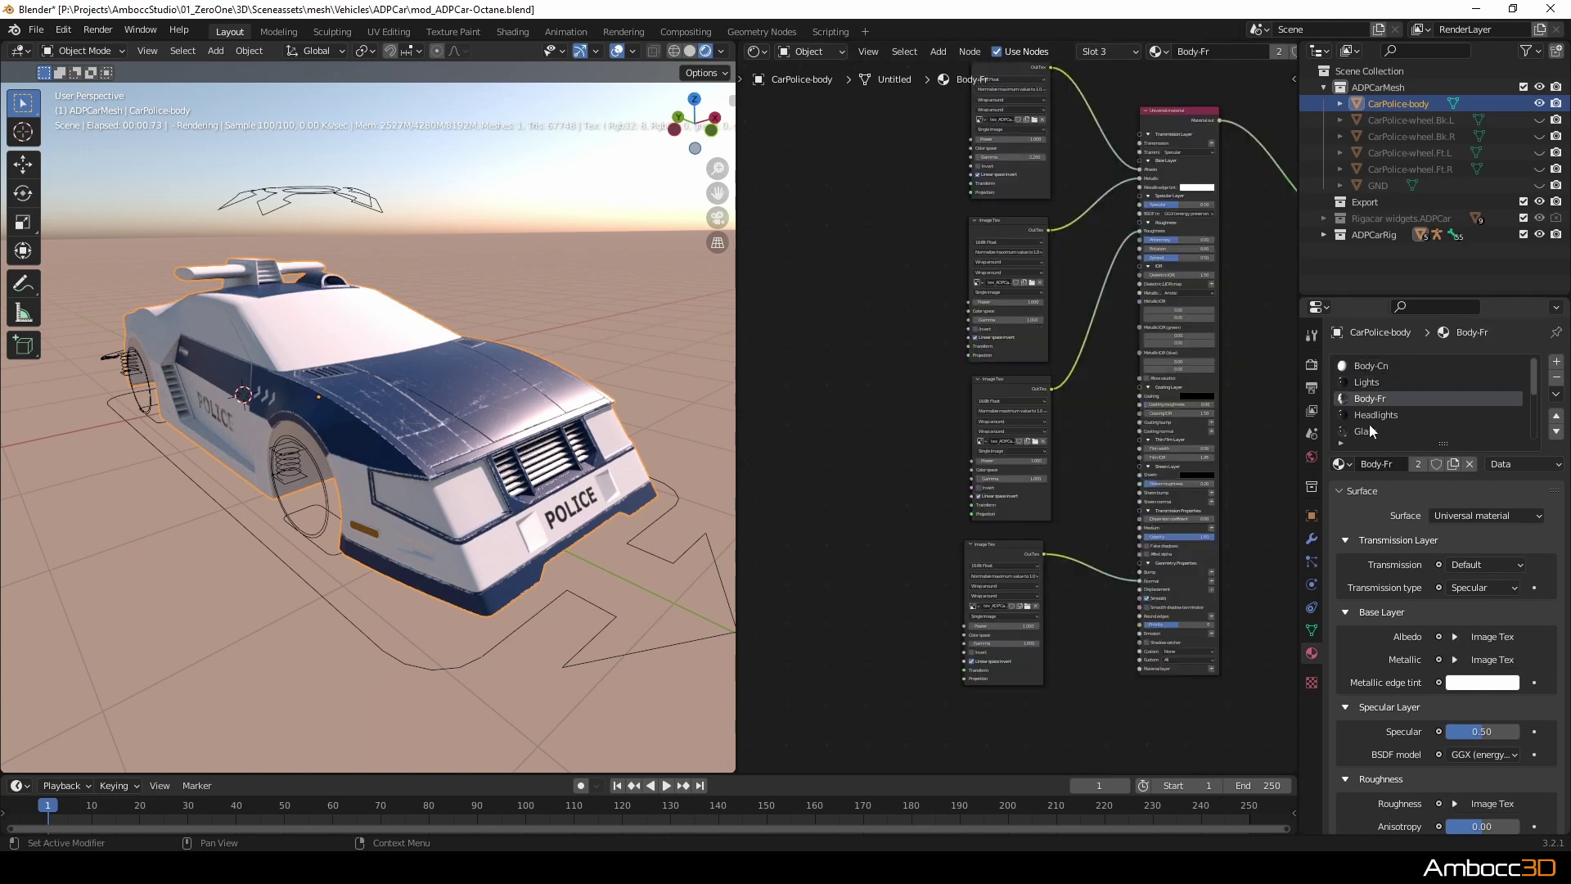
click(1368, 415)
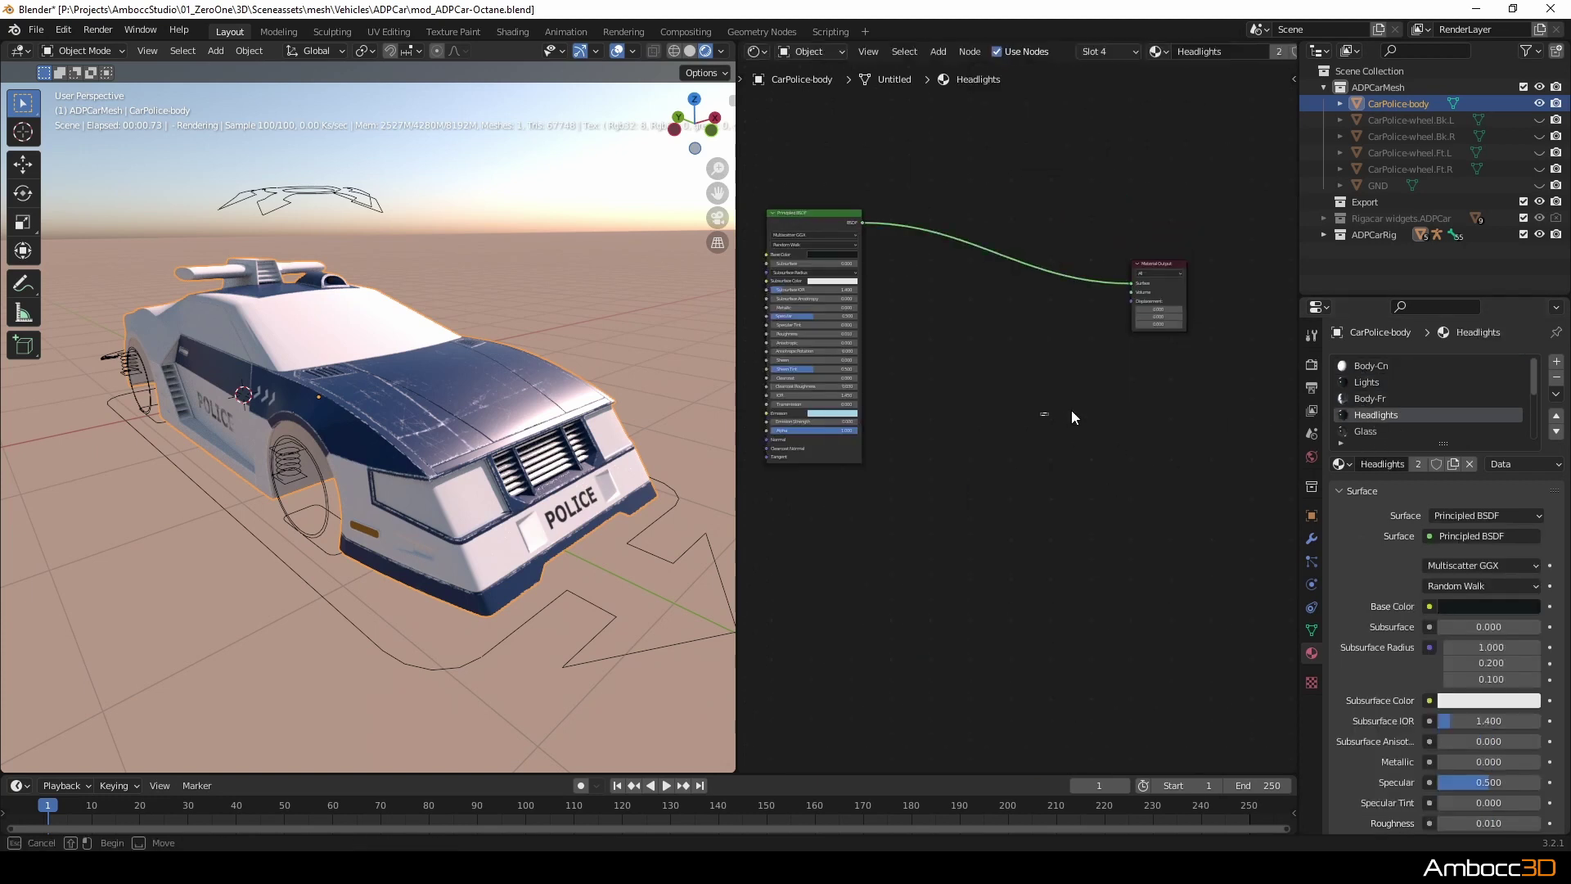
click(1362, 382)
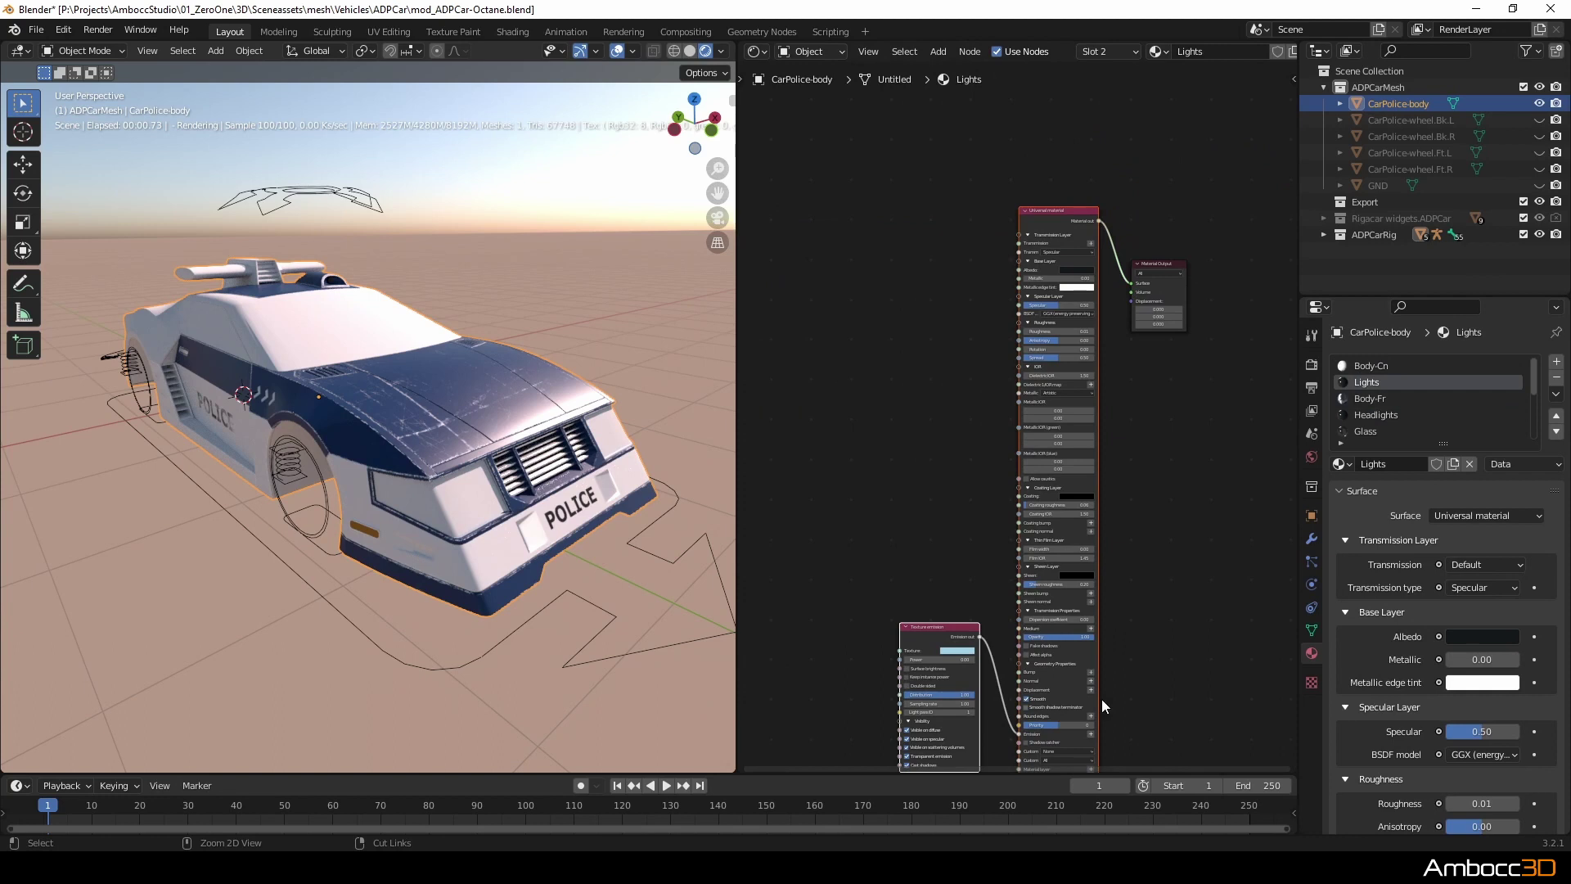
click(1365, 417)
key(ctrl+v)
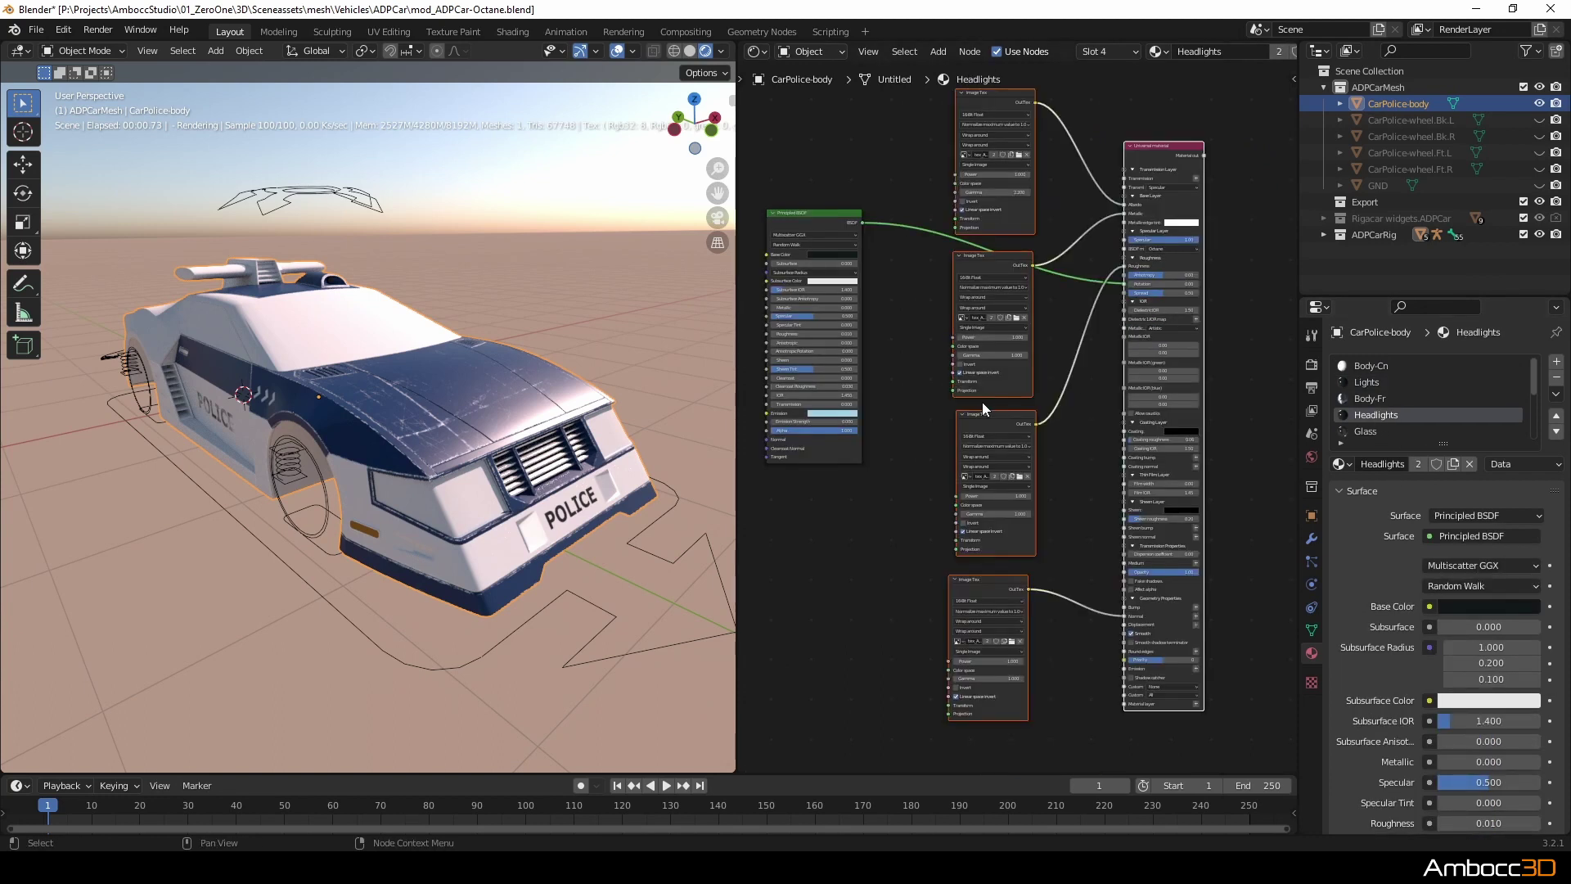
key(ctrl+z)
Copy the Lights Universal material and Texture emission nodes into Headlights and connect the Universal material to the Material Output's Surface.
click(1368, 382)
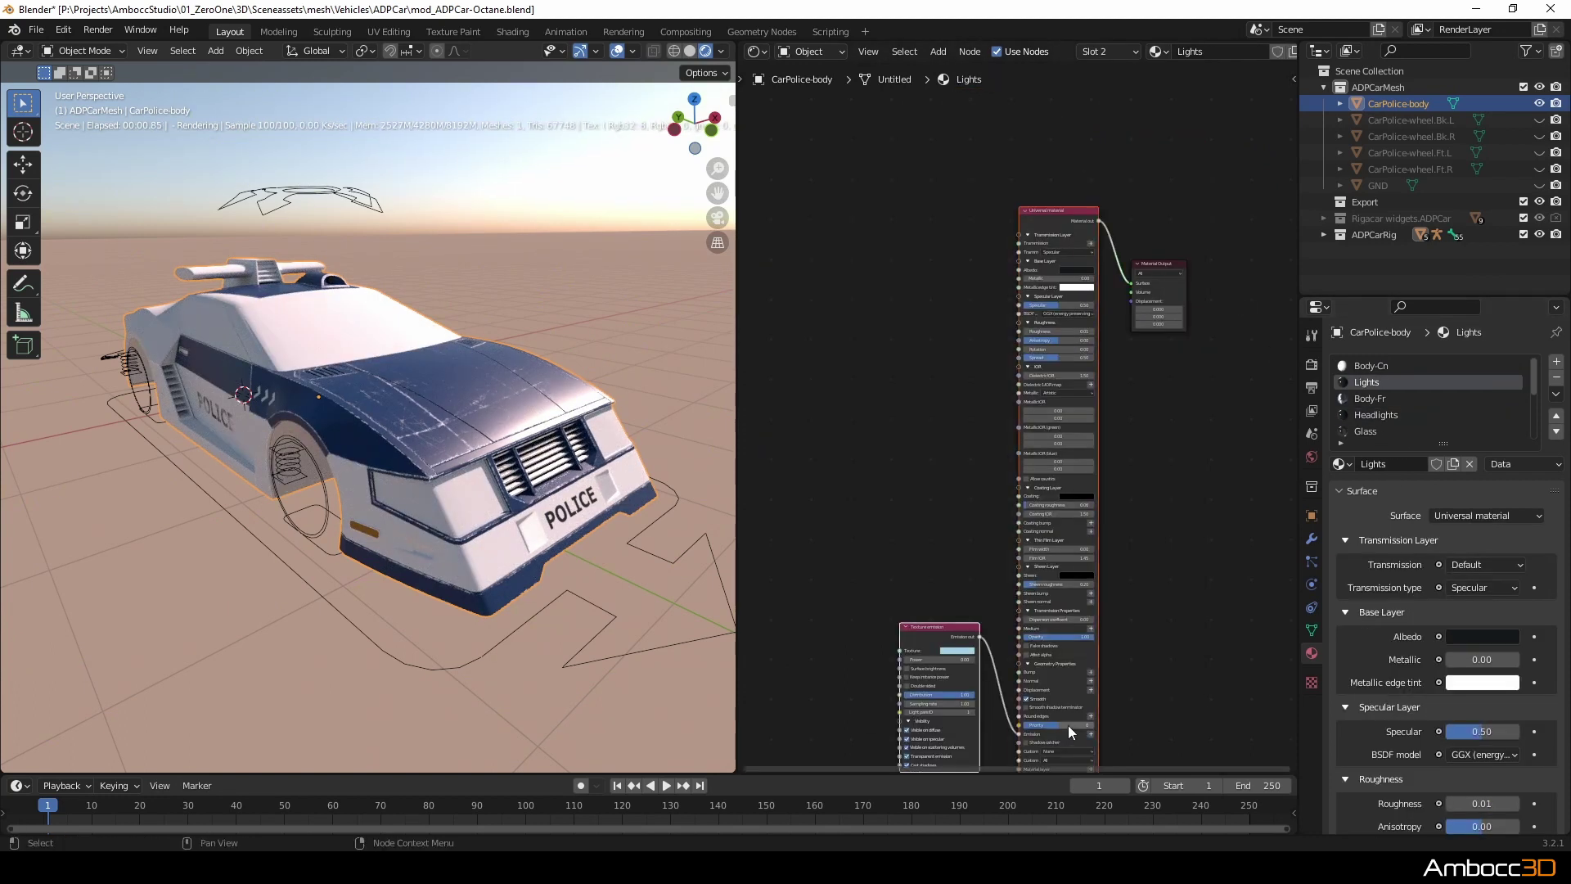
click(1370, 415)
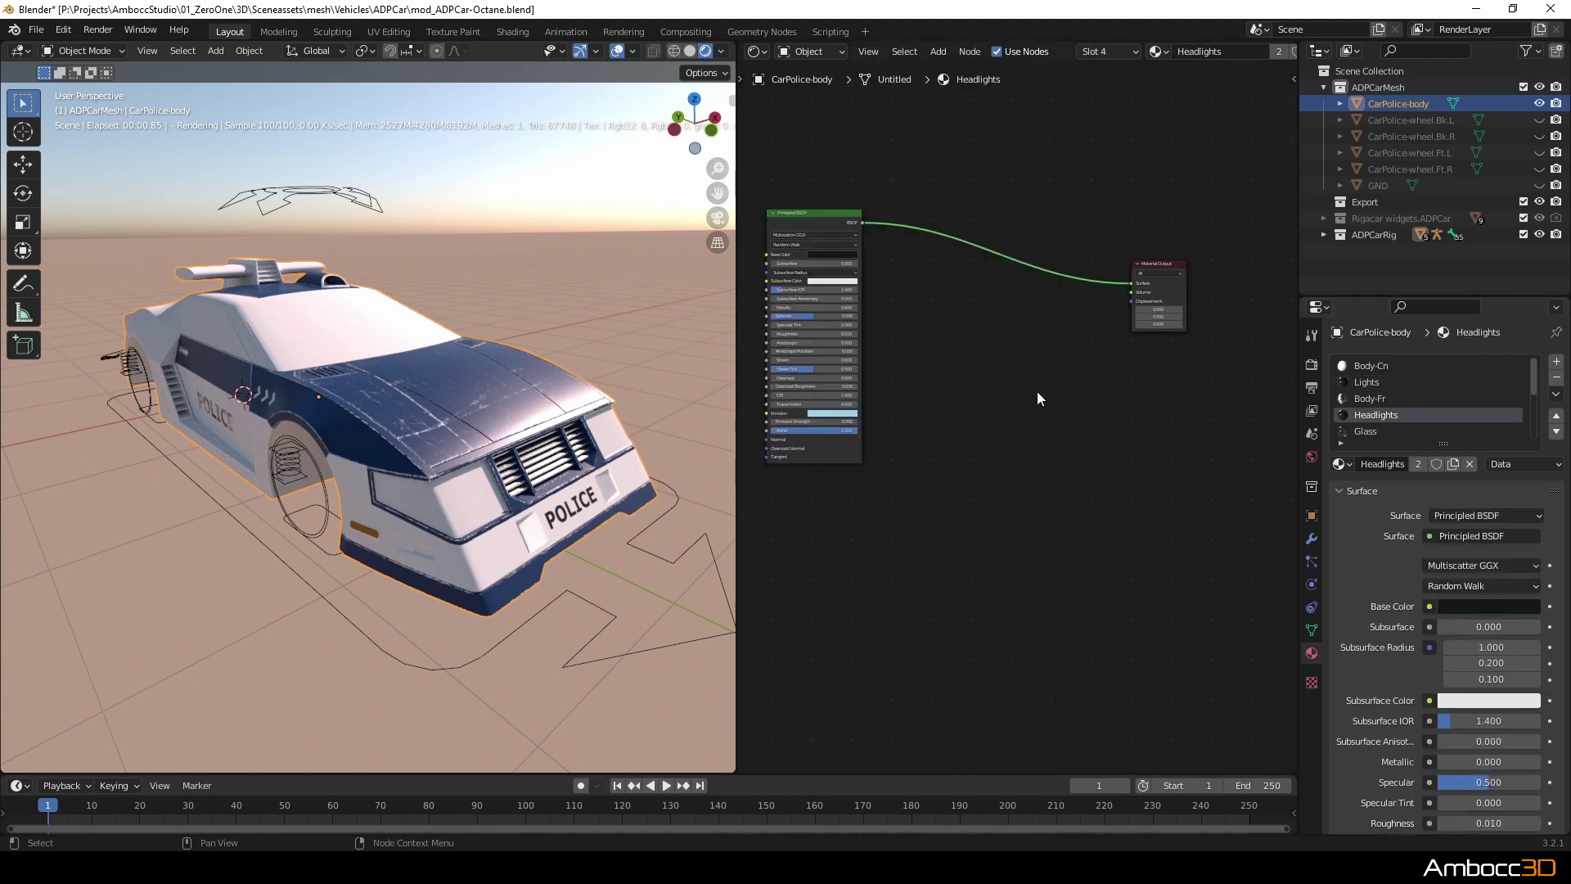
key(ctrl+v)
drag(1098, 221, 1133, 284)
Copy the Headlights Principled BSDF's Base Color into Albedo and its Emission color into the Texture emission's Texture.
middle_drag(935, 417, 964, 376)
scroll(960, 380, up, 1)
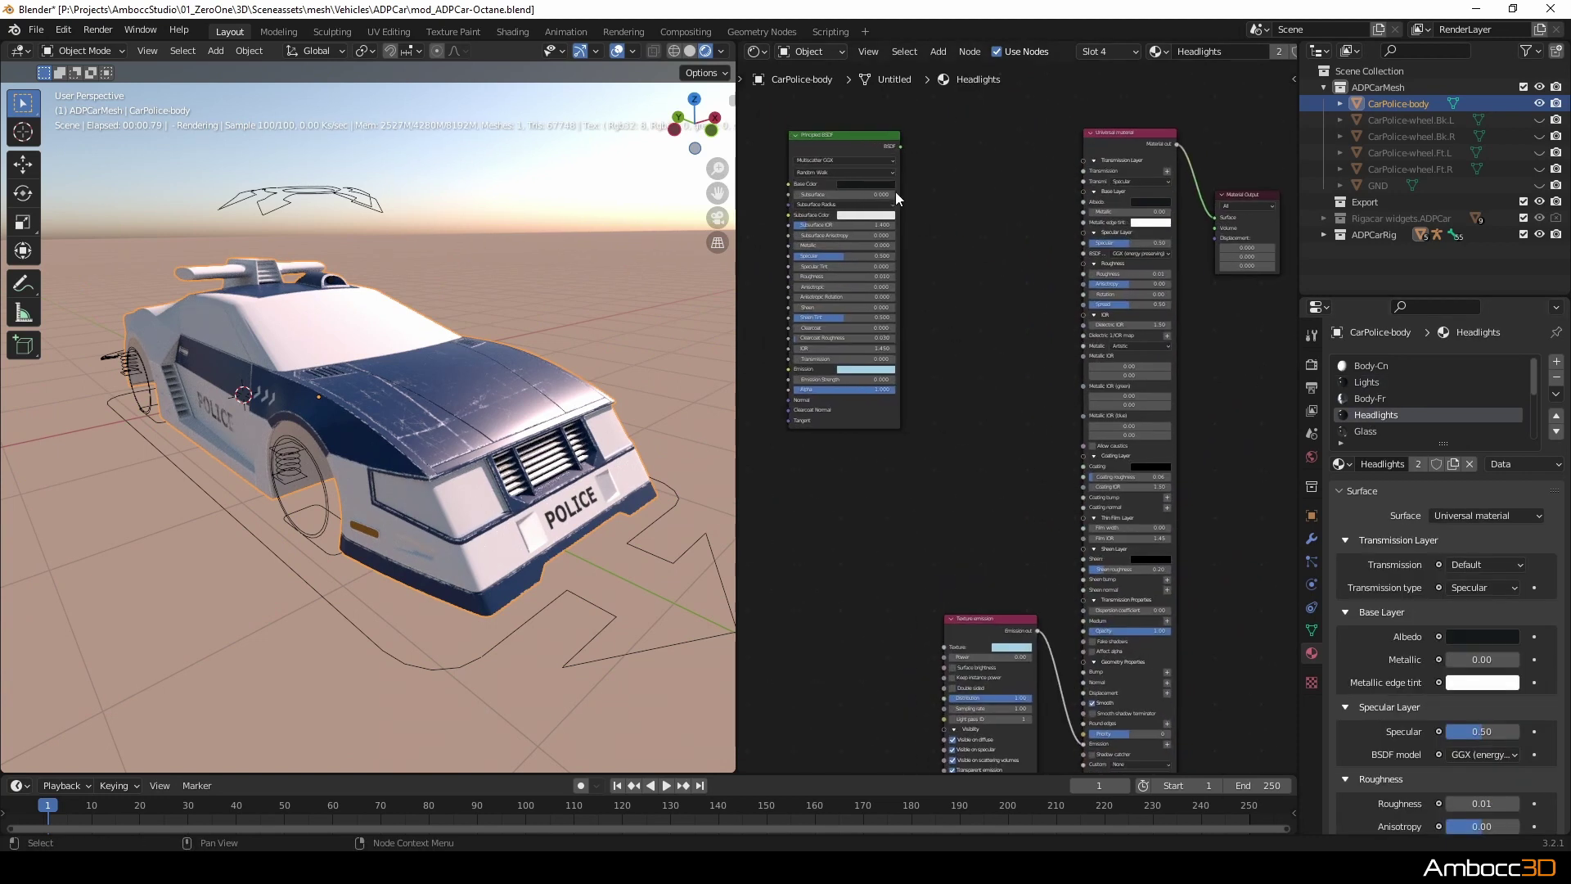
drag(890, 185, 1157, 208)
middle_drag(938, 528, 942, 347)
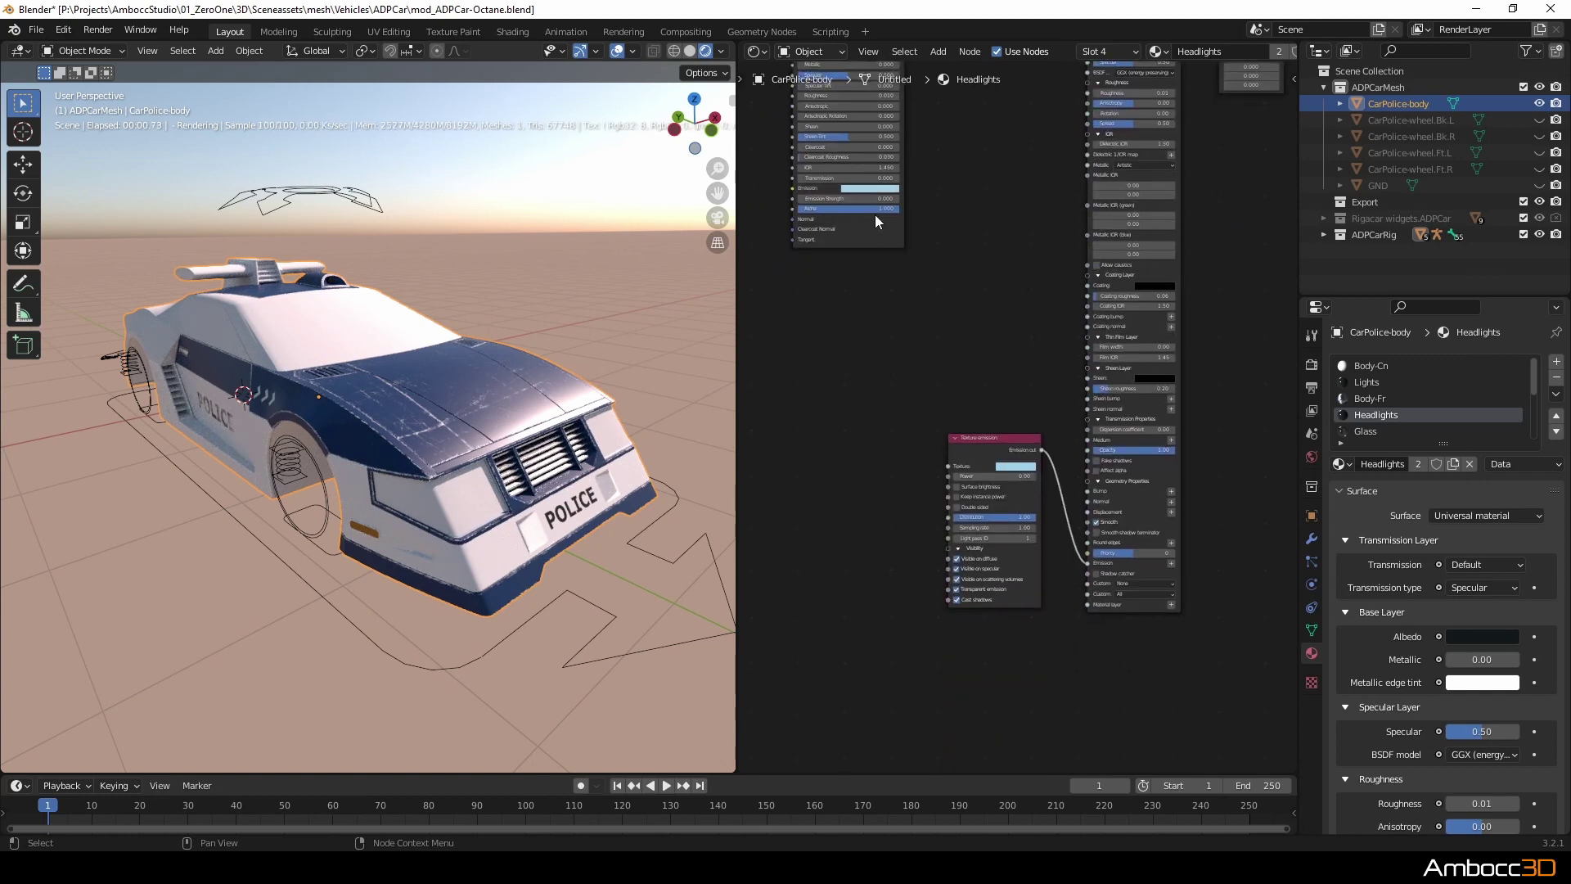
drag(870, 188, 1015, 466)
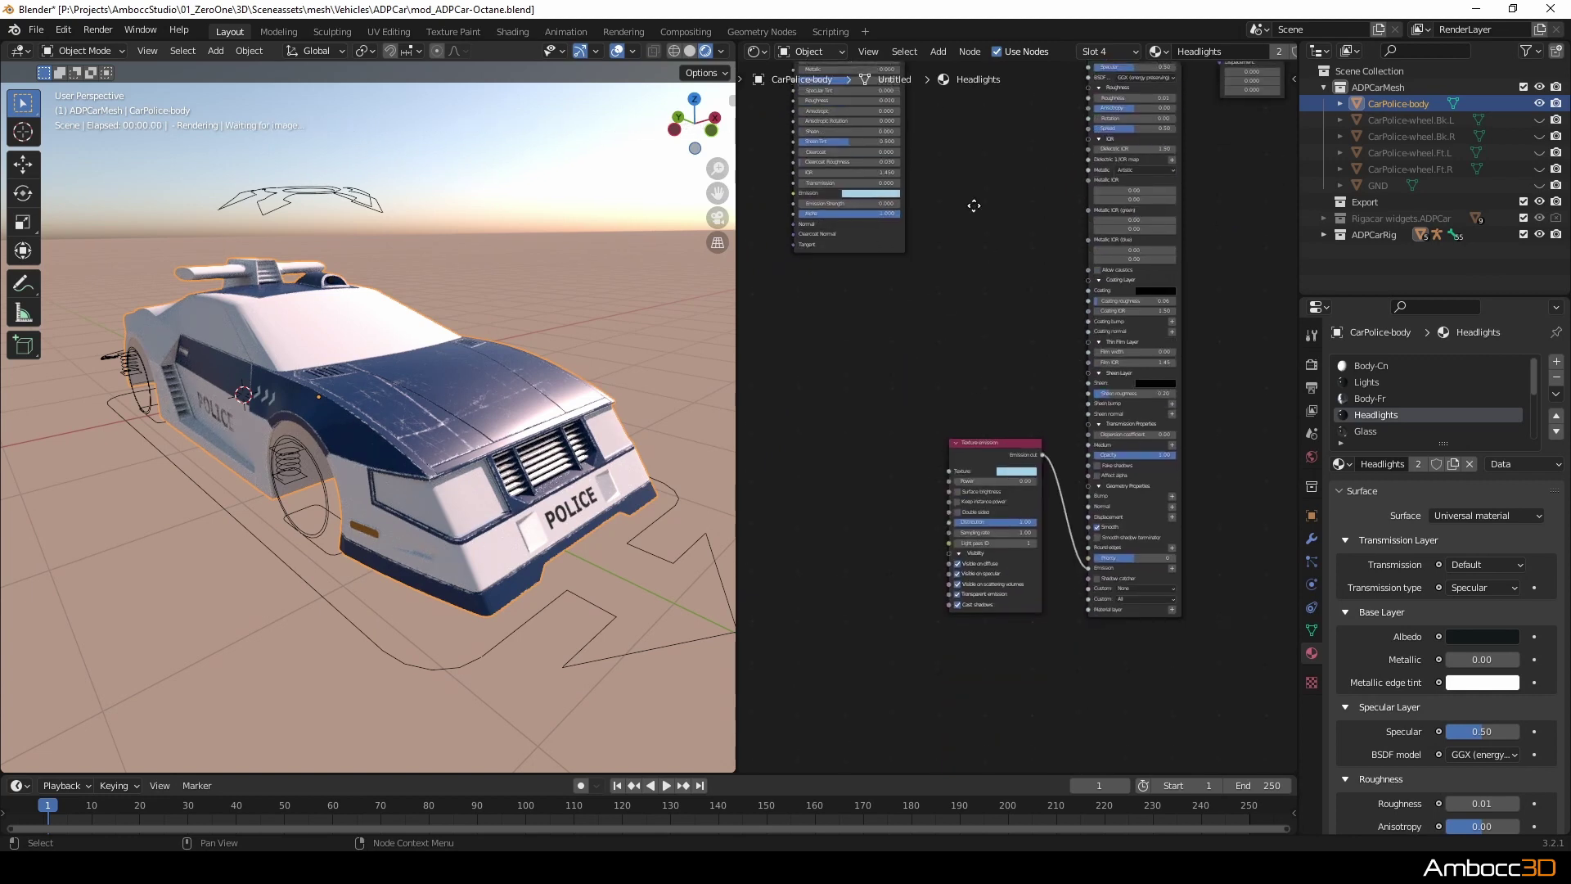
Compare the remaining Principled BSDF values in Headlights, and delete that Principled BSDF node.
middle_drag(975, 199, 1008, 320)
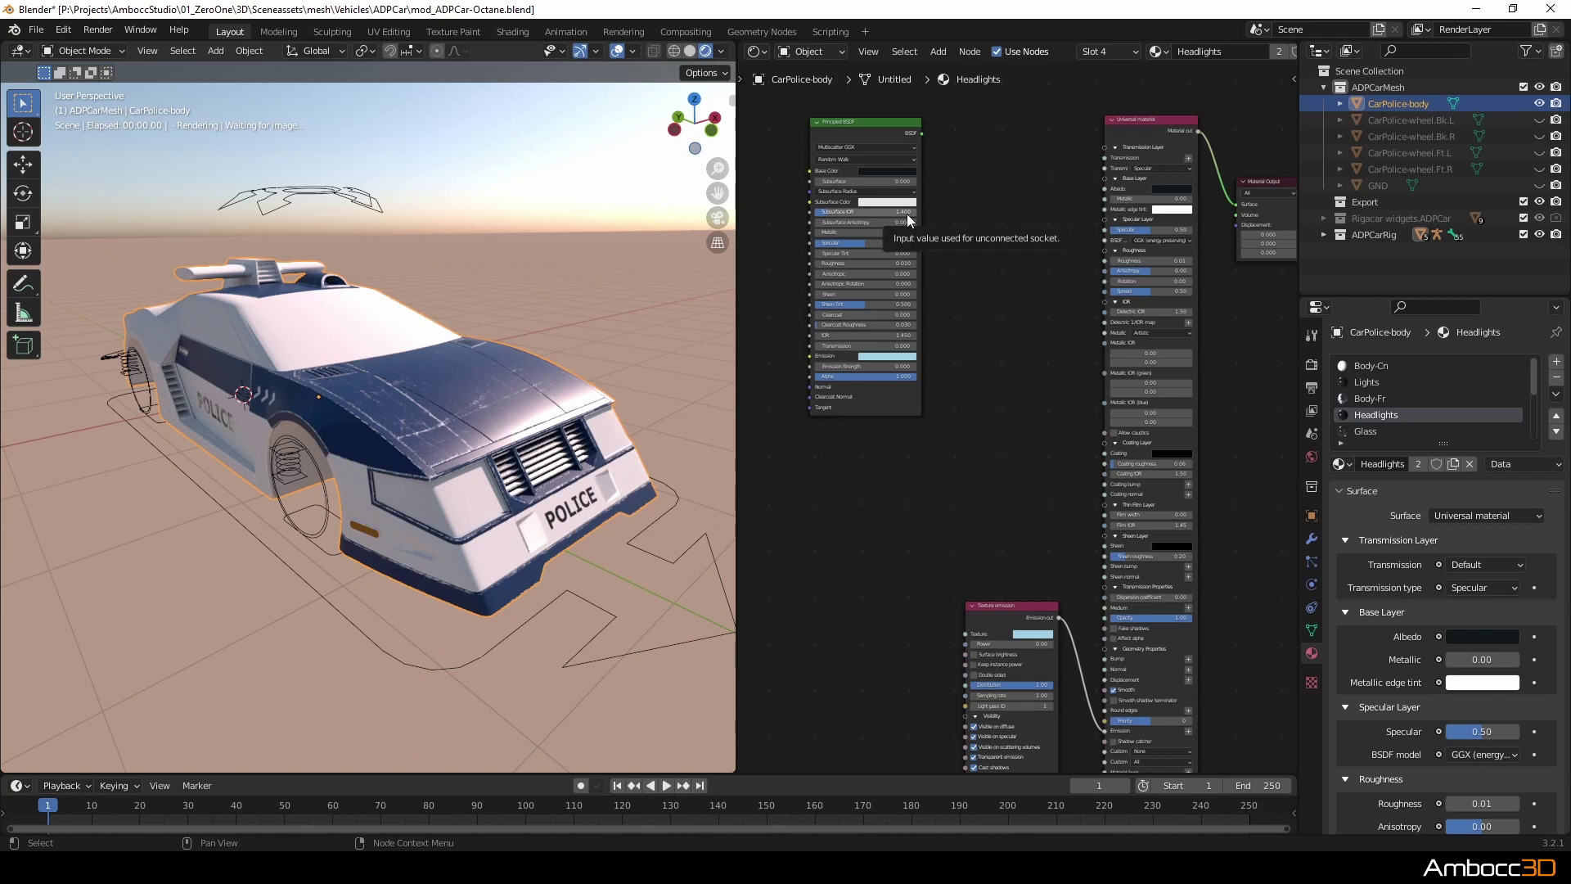
scroll(883, 214, up, 1)
scroll(882, 215, up, 1)
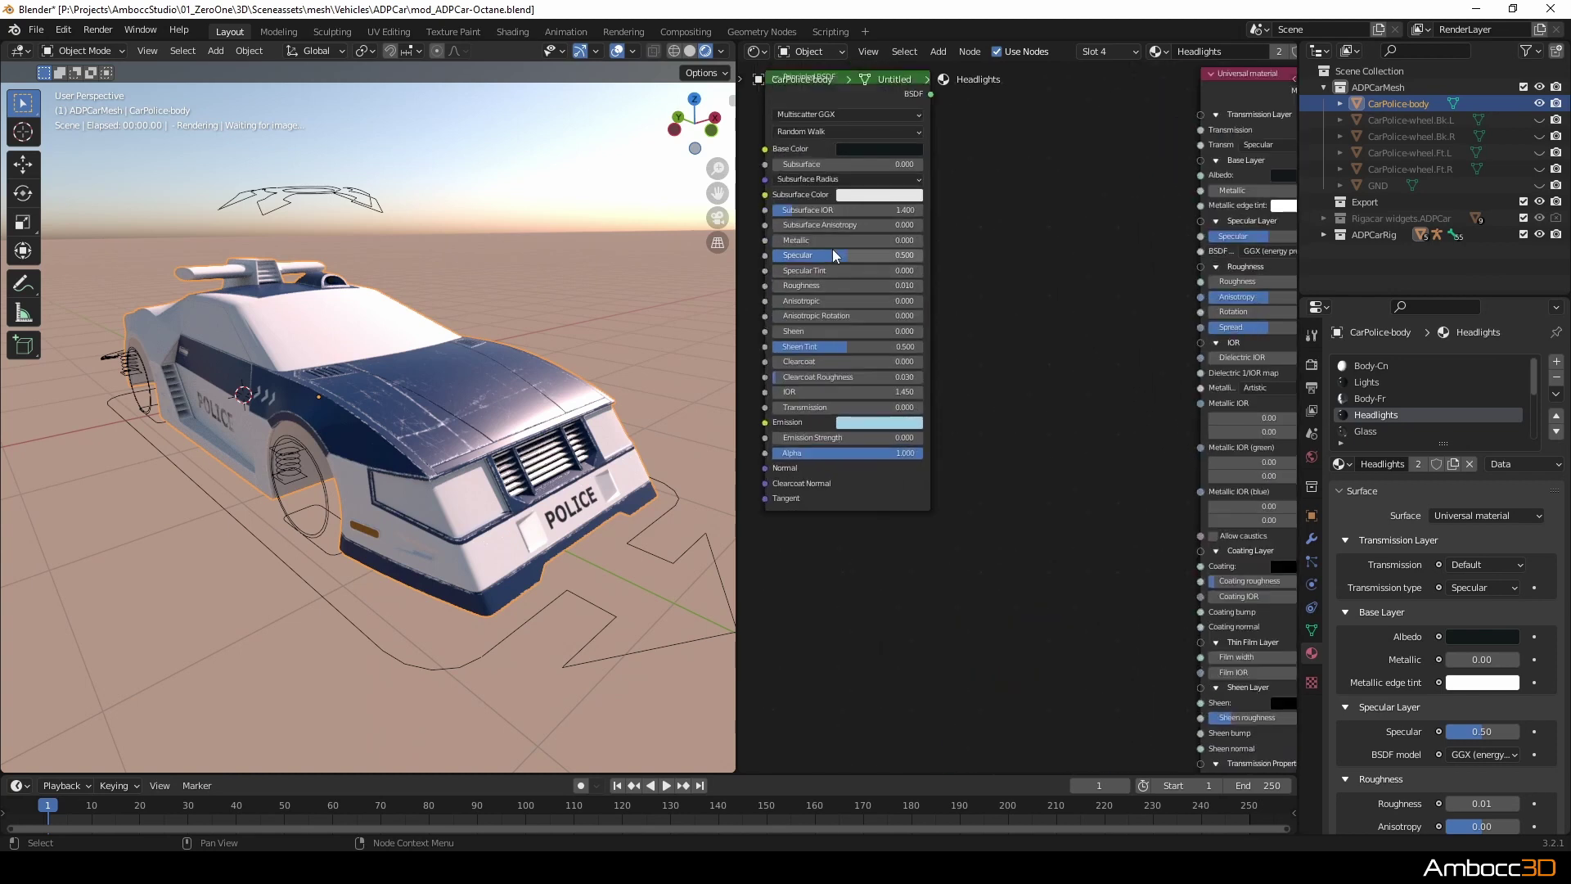
scroll(833, 283, down, 7)
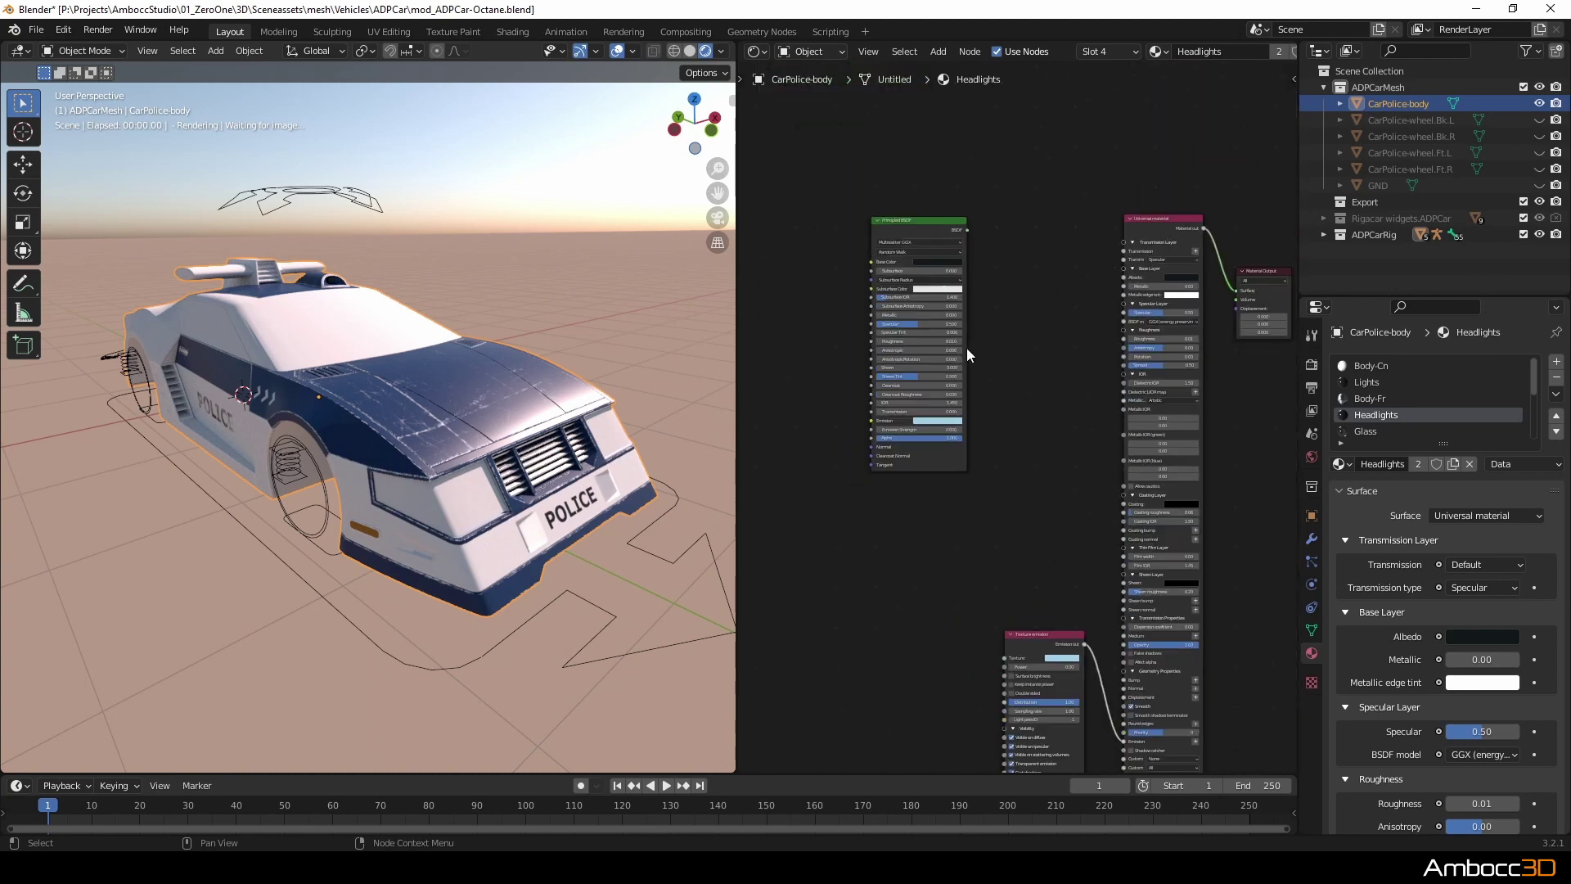
drag(904, 220, 891, 262)
key(x)
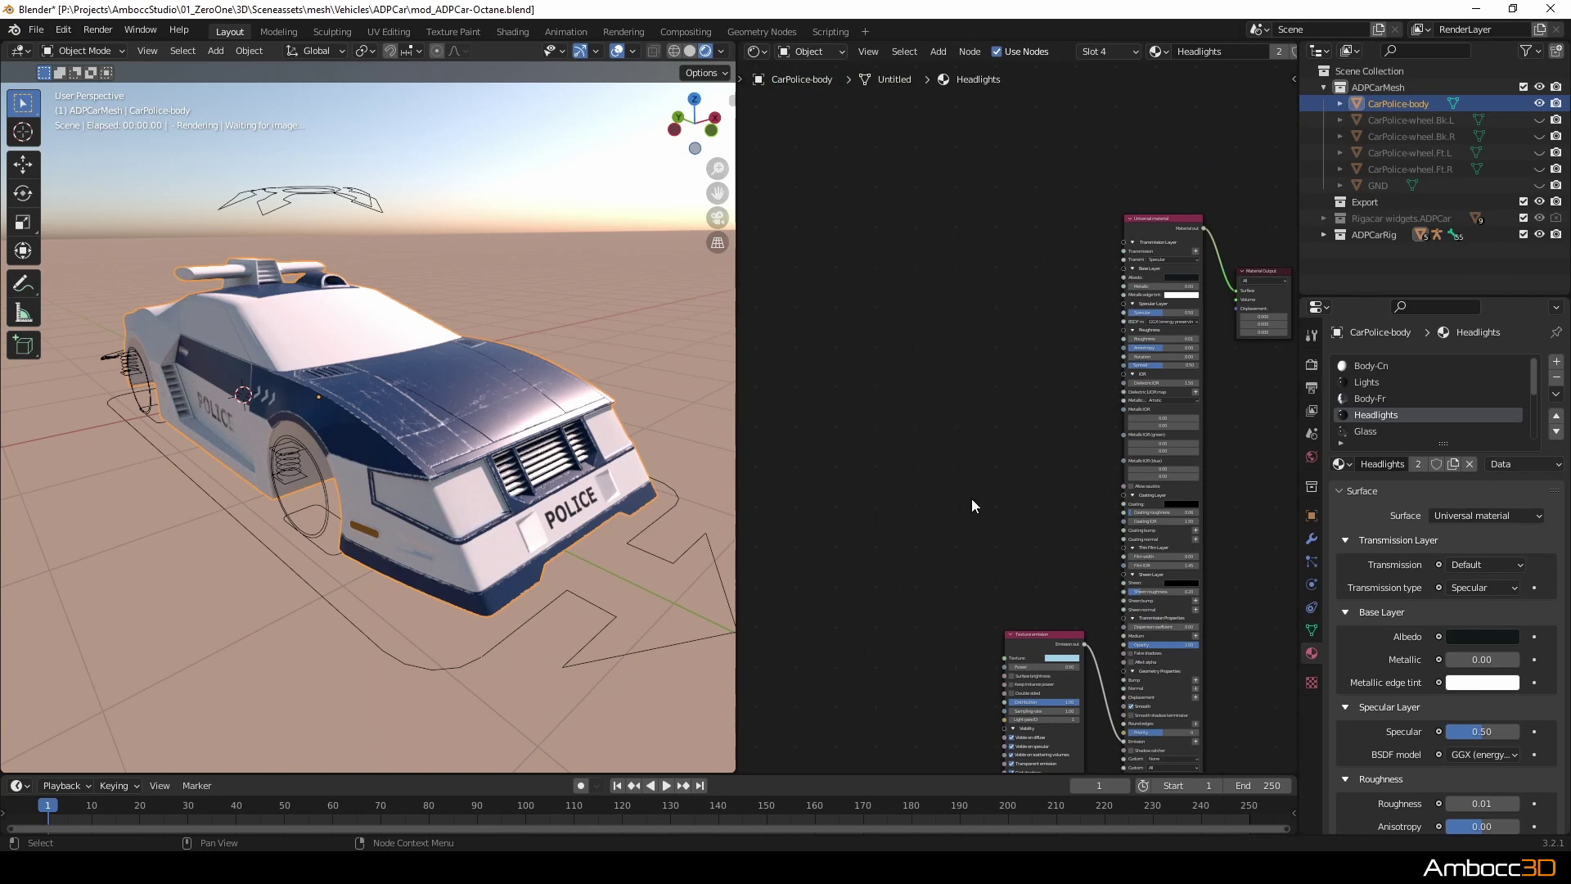
Open the Glass material and move its Principled BSDF node farther from the Material Output to make room.
key(Home)
scroll(1391, 414, down, 2)
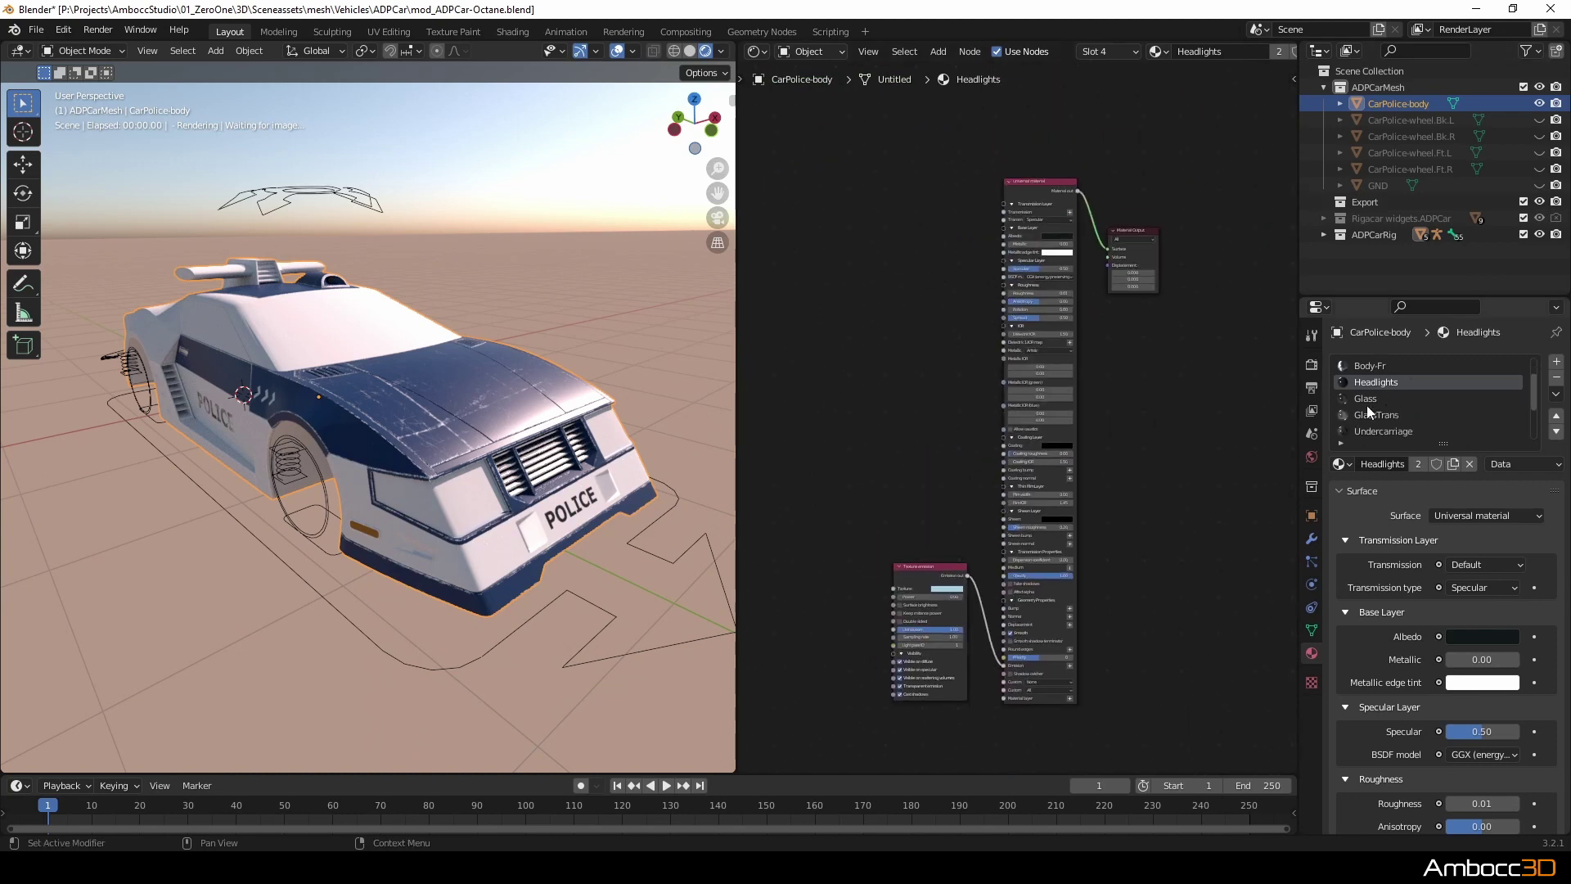
click(1367, 401)
middle_drag(1023, 451, 904, 465)
scroll(903, 465, up, 6)
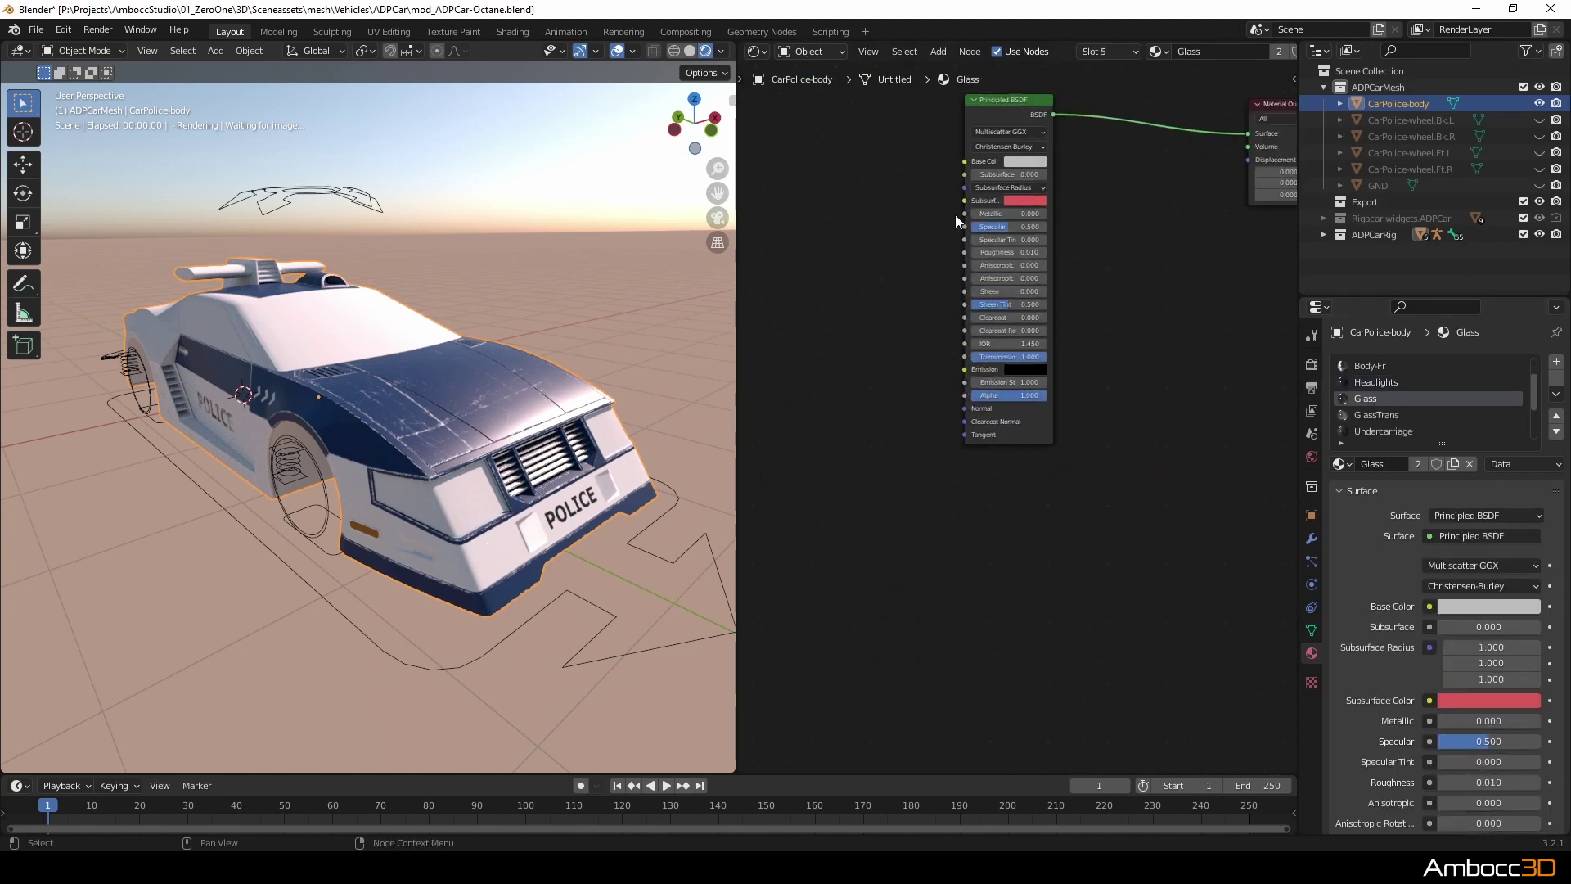
drag(974, 96, 751, 162)
click(1153, 286)
middle_drag(1123, 258, 1109, 372)
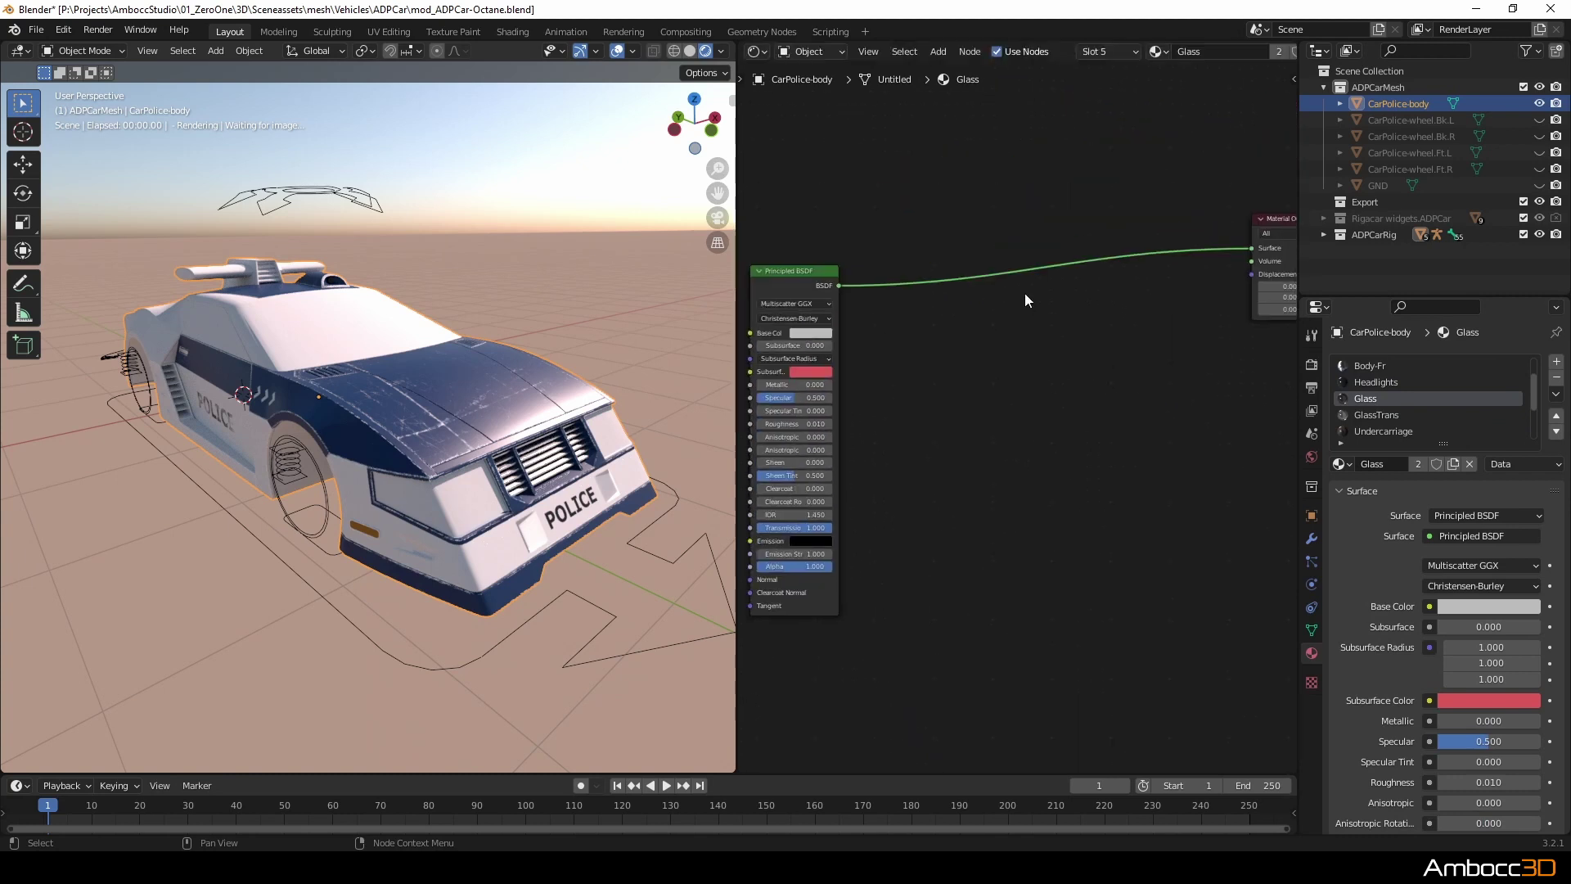
Paste the copied Universal material and Texture emission nodes into Glass and connect the Universal material to the Material Output's Surface.
key(ctrl+v)
key(g)
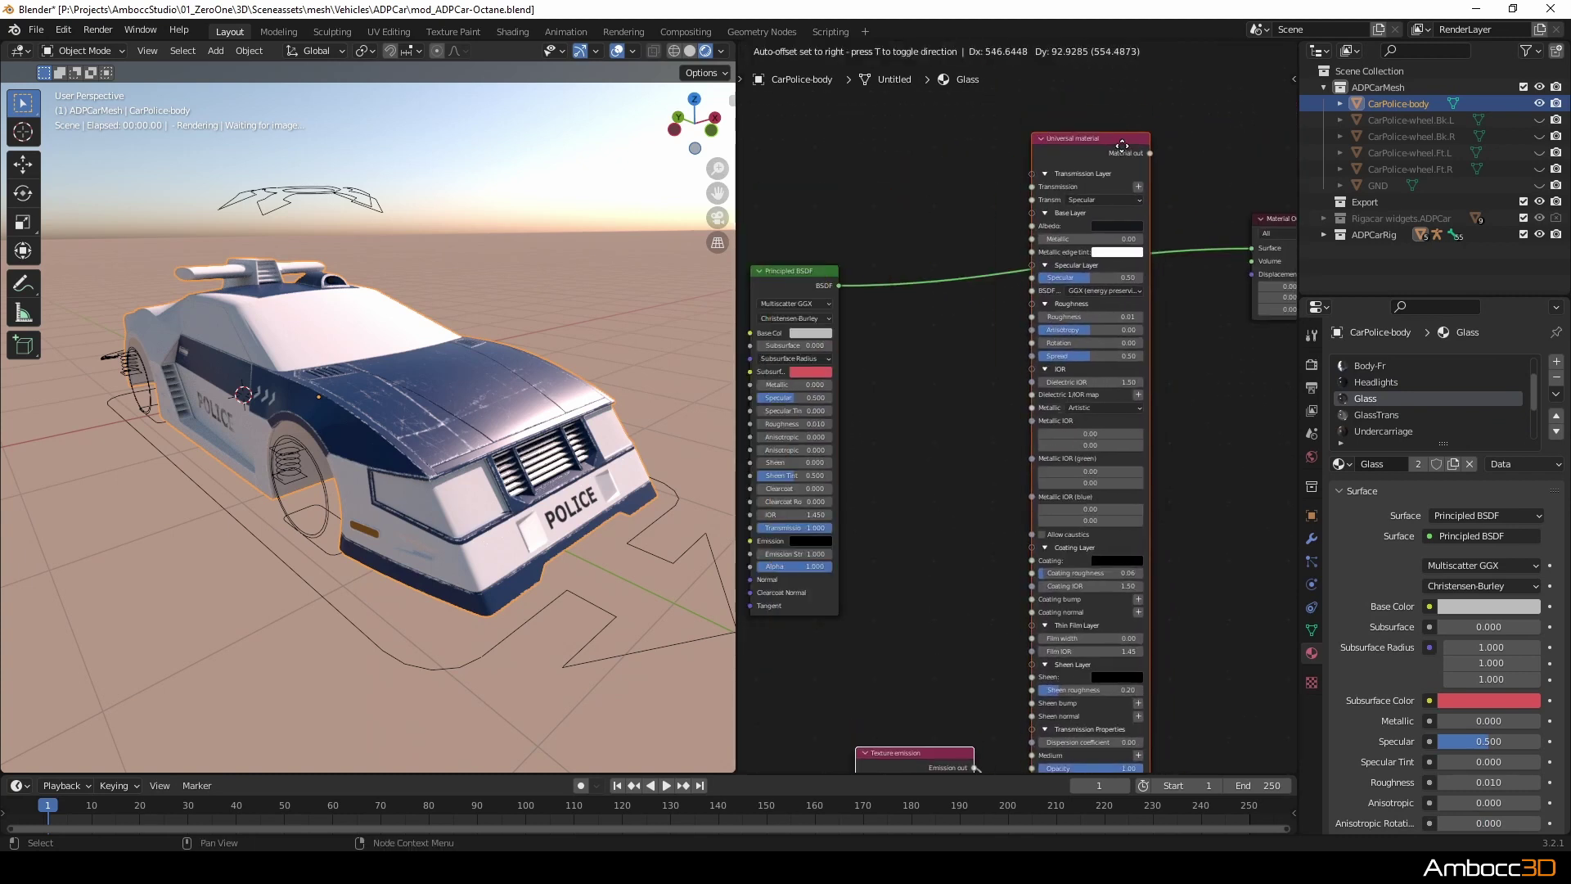
click(1189, 149)
drag(1150, 153, 1251, 248)
Delete the pasted Texture emission node from the Glass material.
middle_drag(928, 758, 961, 524)
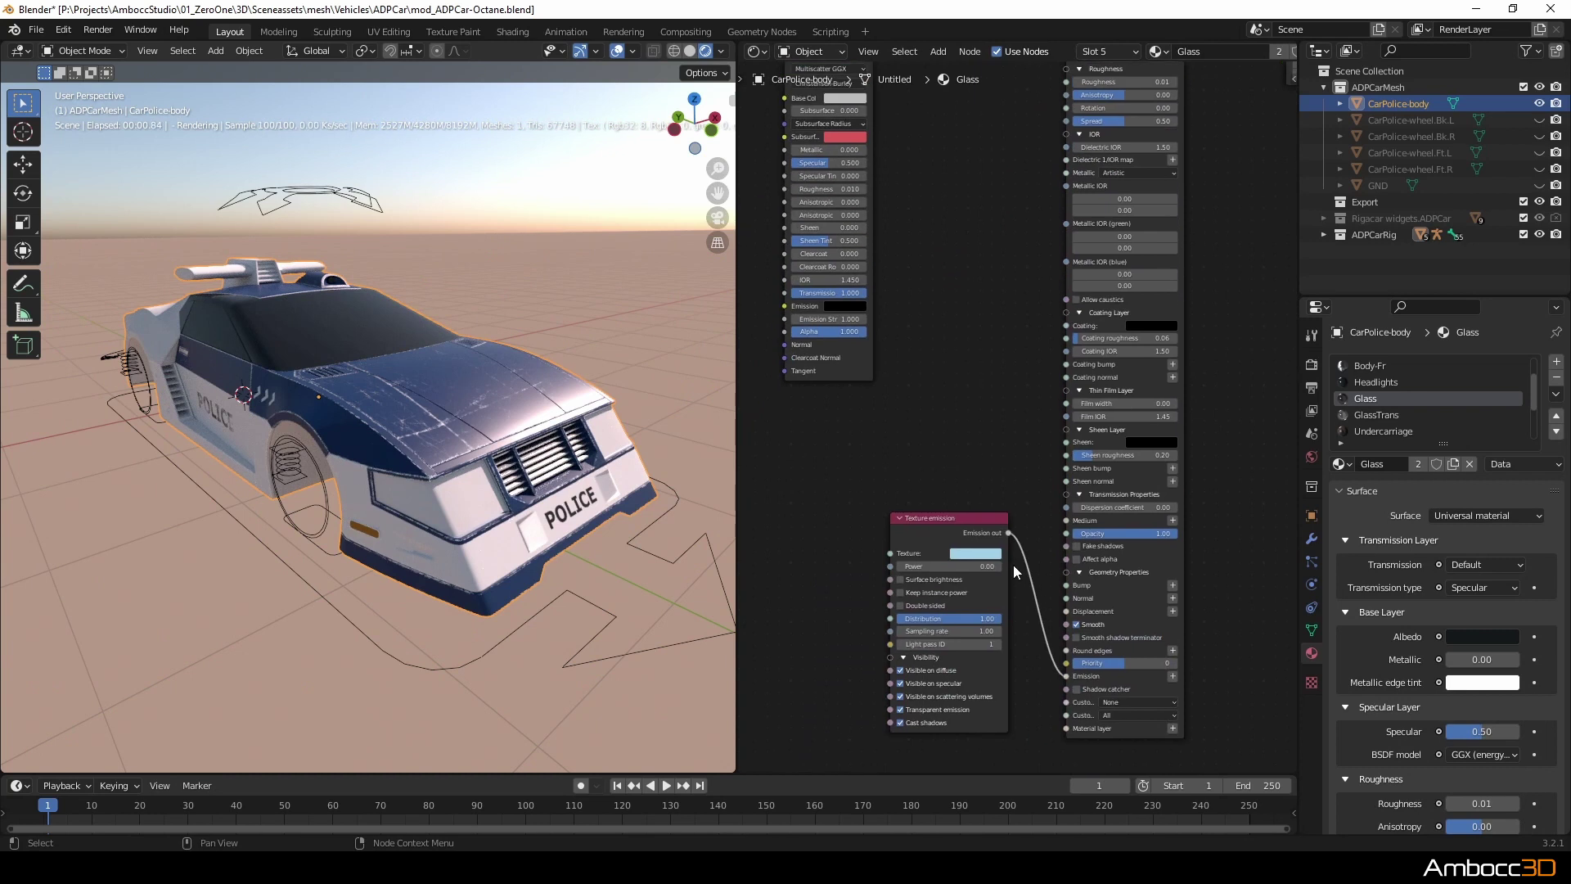
click(960, 524)
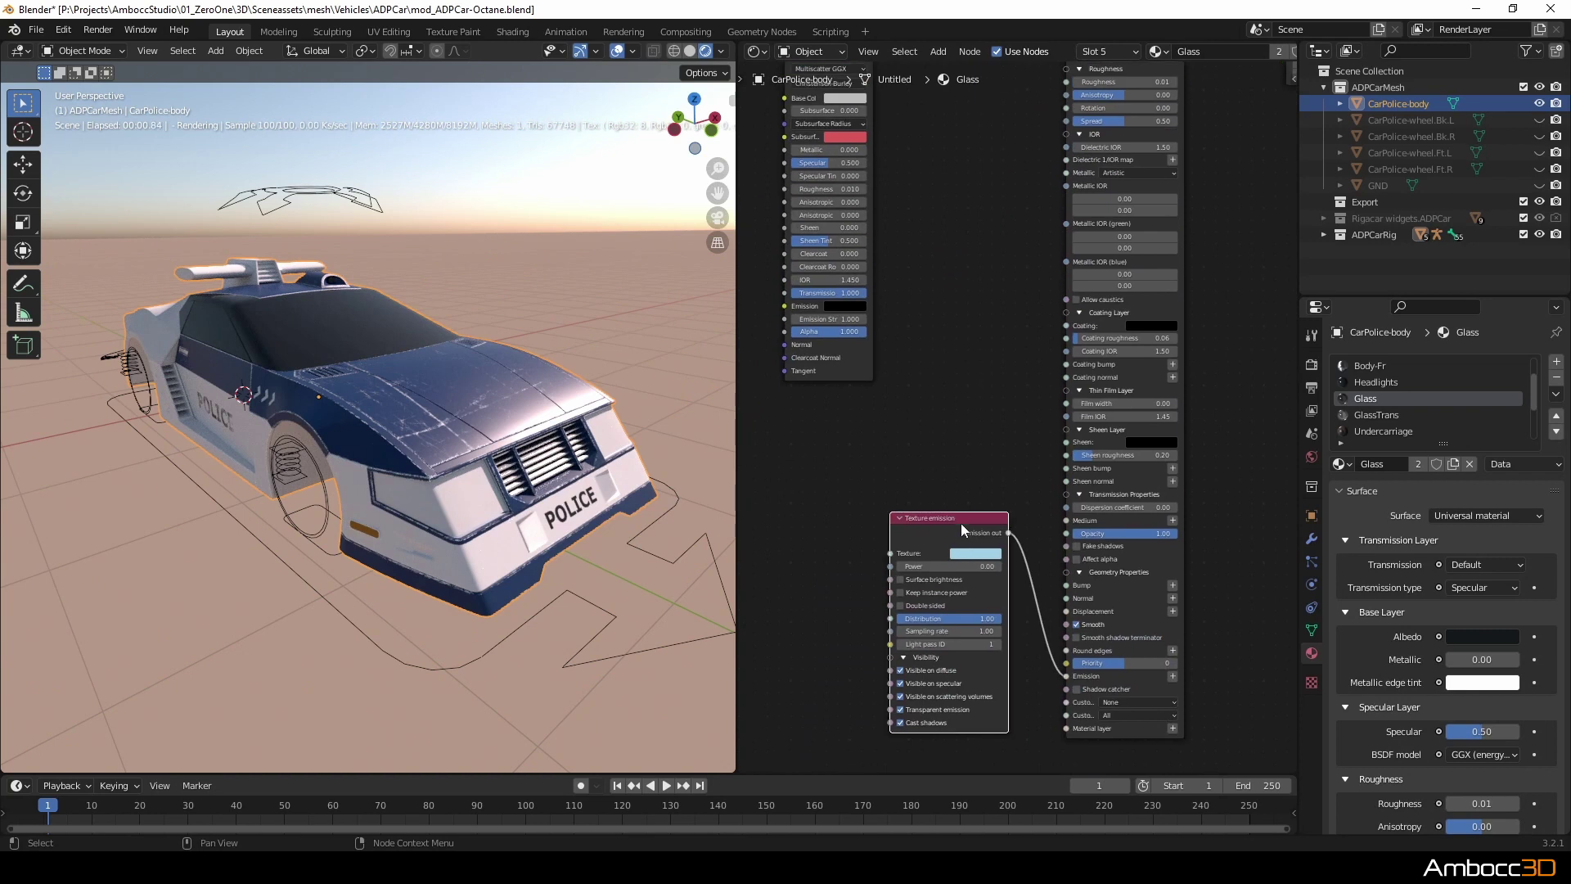
key(x)
Copy the light grey Base Color of the Glass Principled BSDF into the Universal material's Albedo.
middle_drag(978, 393, 974, 555)
middle_drag(961, 424, 952, 423)
scroll(931, 297, up, 2)
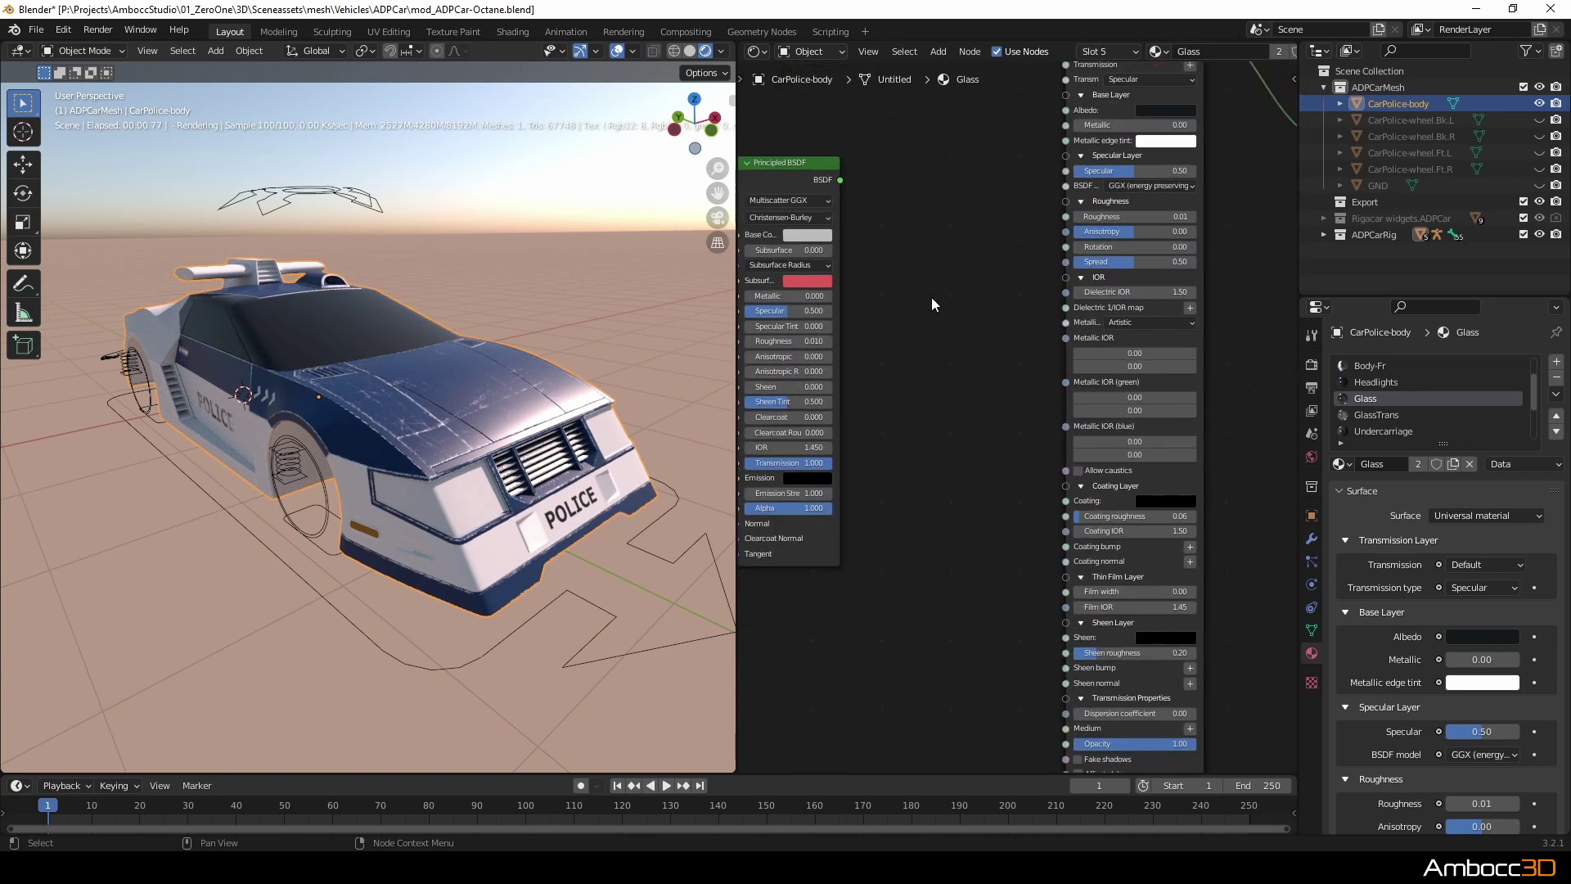
scroll(930, 296, down, 1)
mouse_move(822, 246)
mouse_down()
mouse_move(1142, 129)
mouse_move(822, 246)
mouse_up()
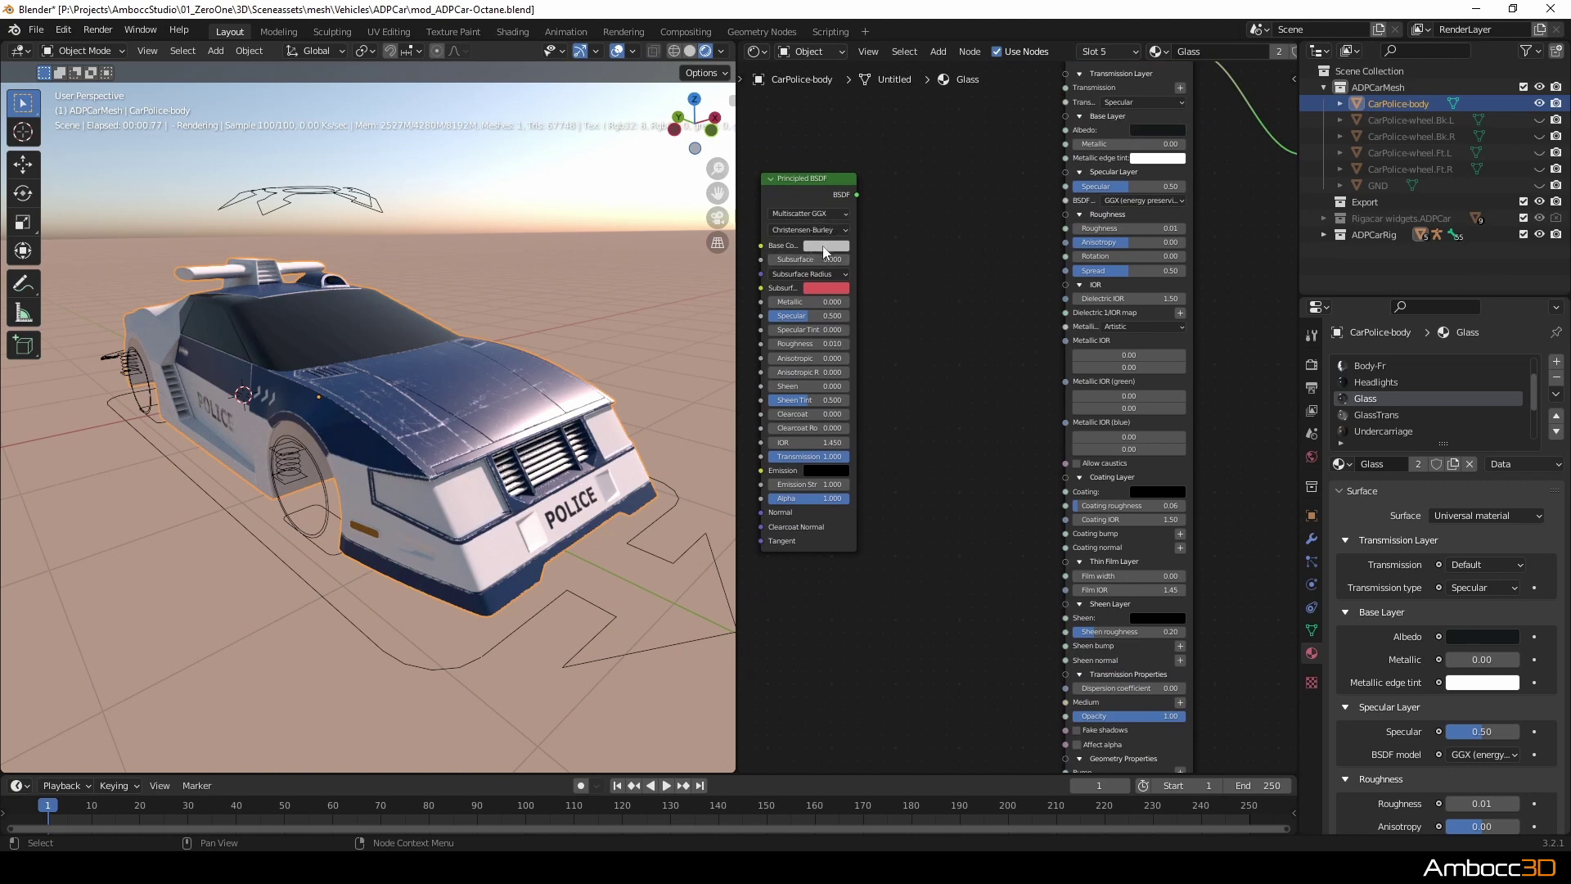
click(822, 245)
drag(831, 246, 1148, 131)
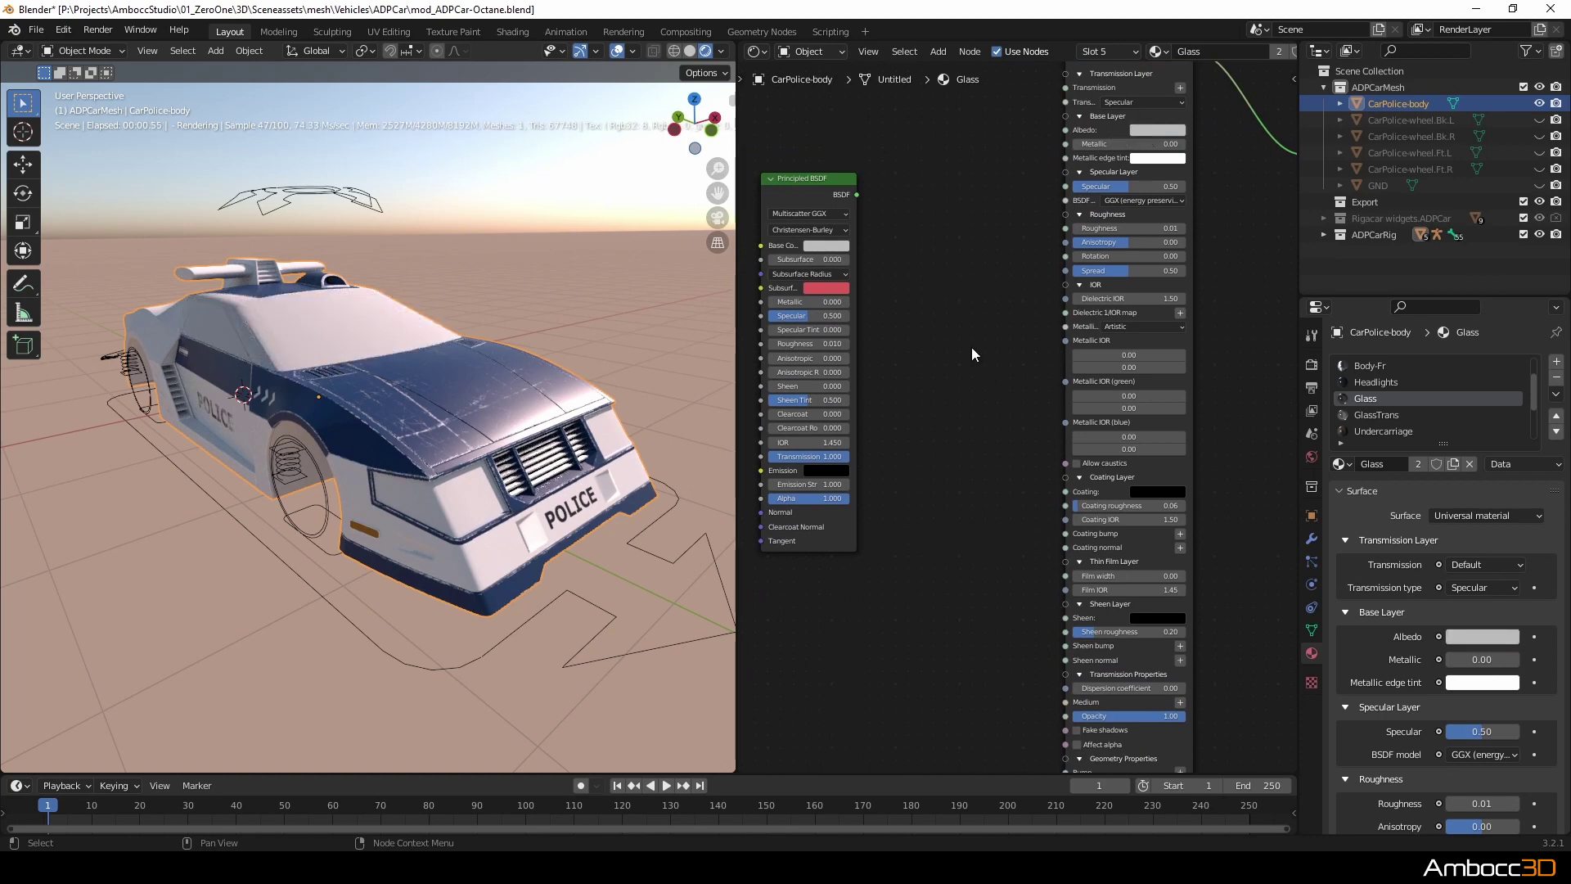
Set the transmission type of the Glass material's Universal material node to Thin wall.
click(1125, 104)
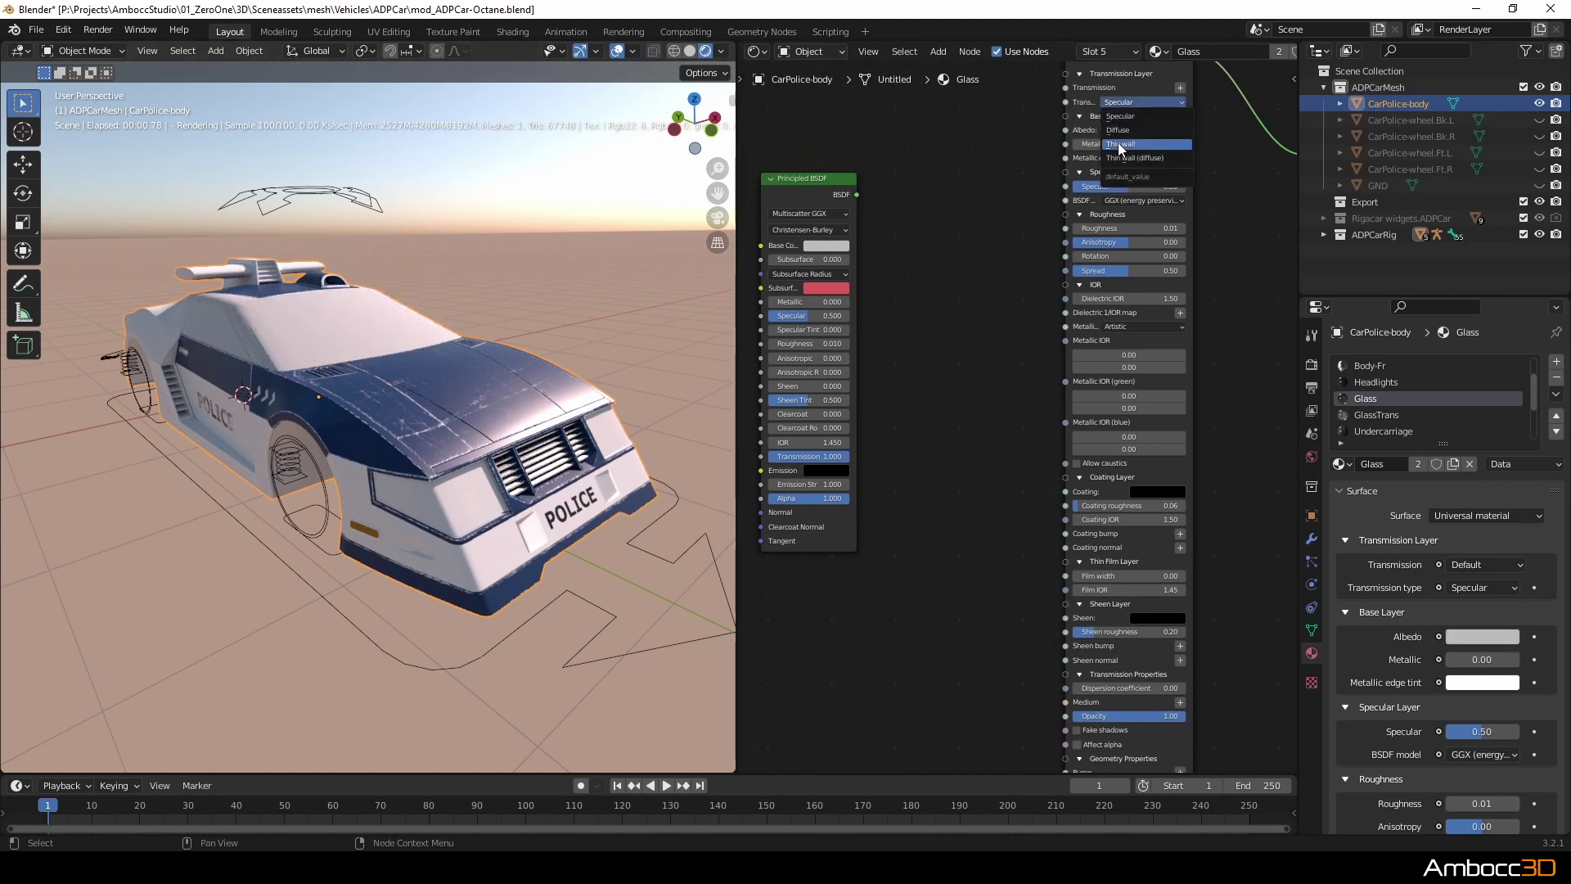
click(1118, 142)
scroll(1113, 184, up, 2)
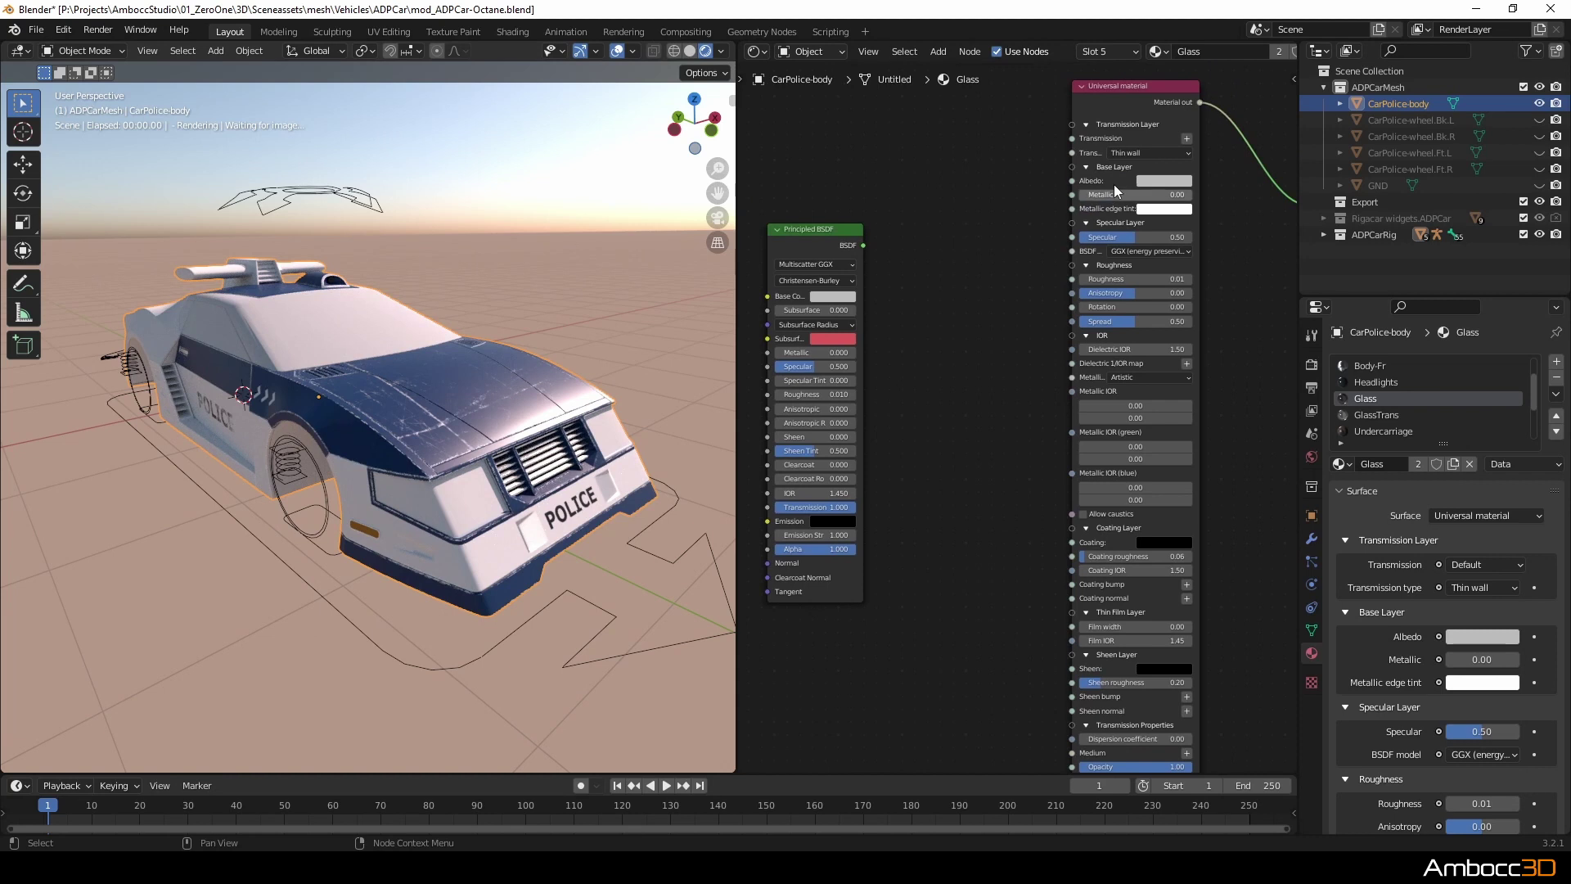
Add a Grayscale color texture to the Glass material's Transmission input and set its value to 1.
click(1188, 141)
mouse_move(1197, 164)
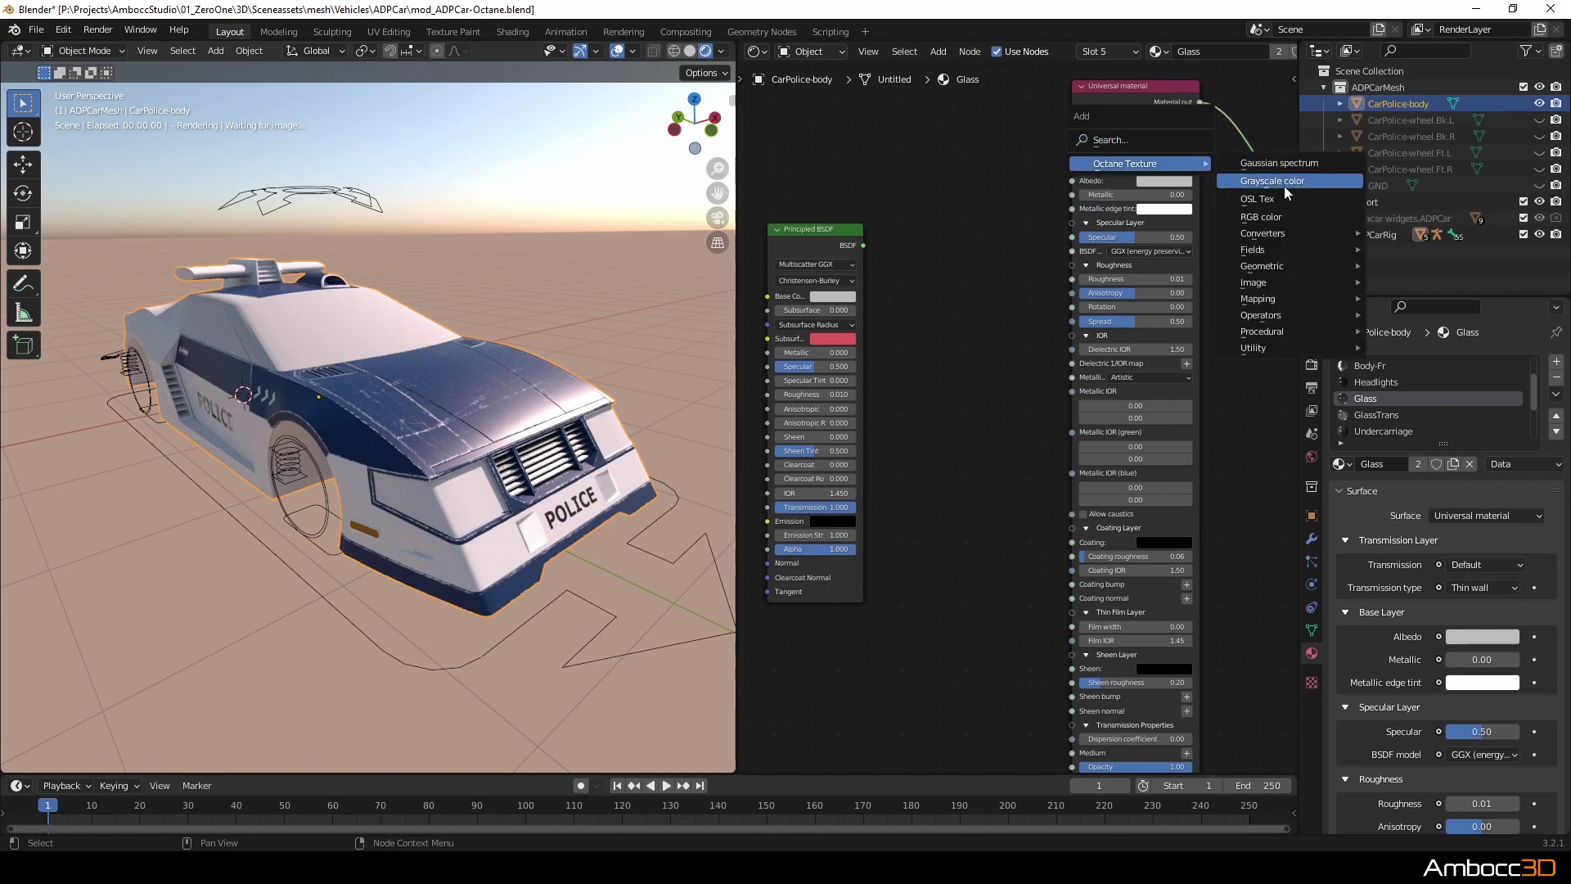
click(1284, 184)
click(1029, 186)
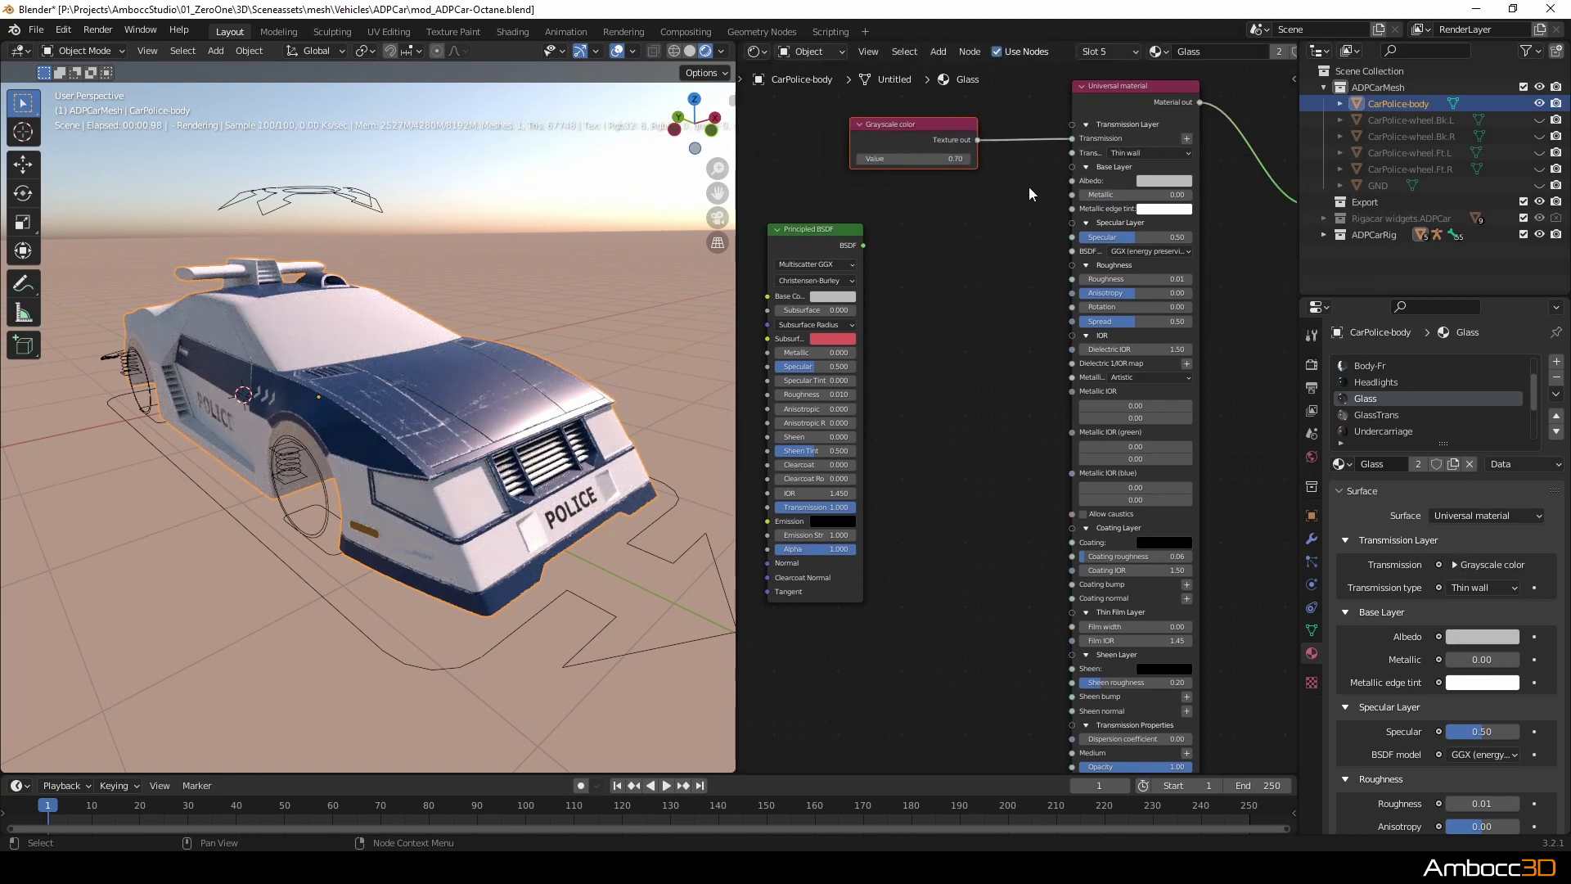
click(913, 159)
text(1)
key(Return)
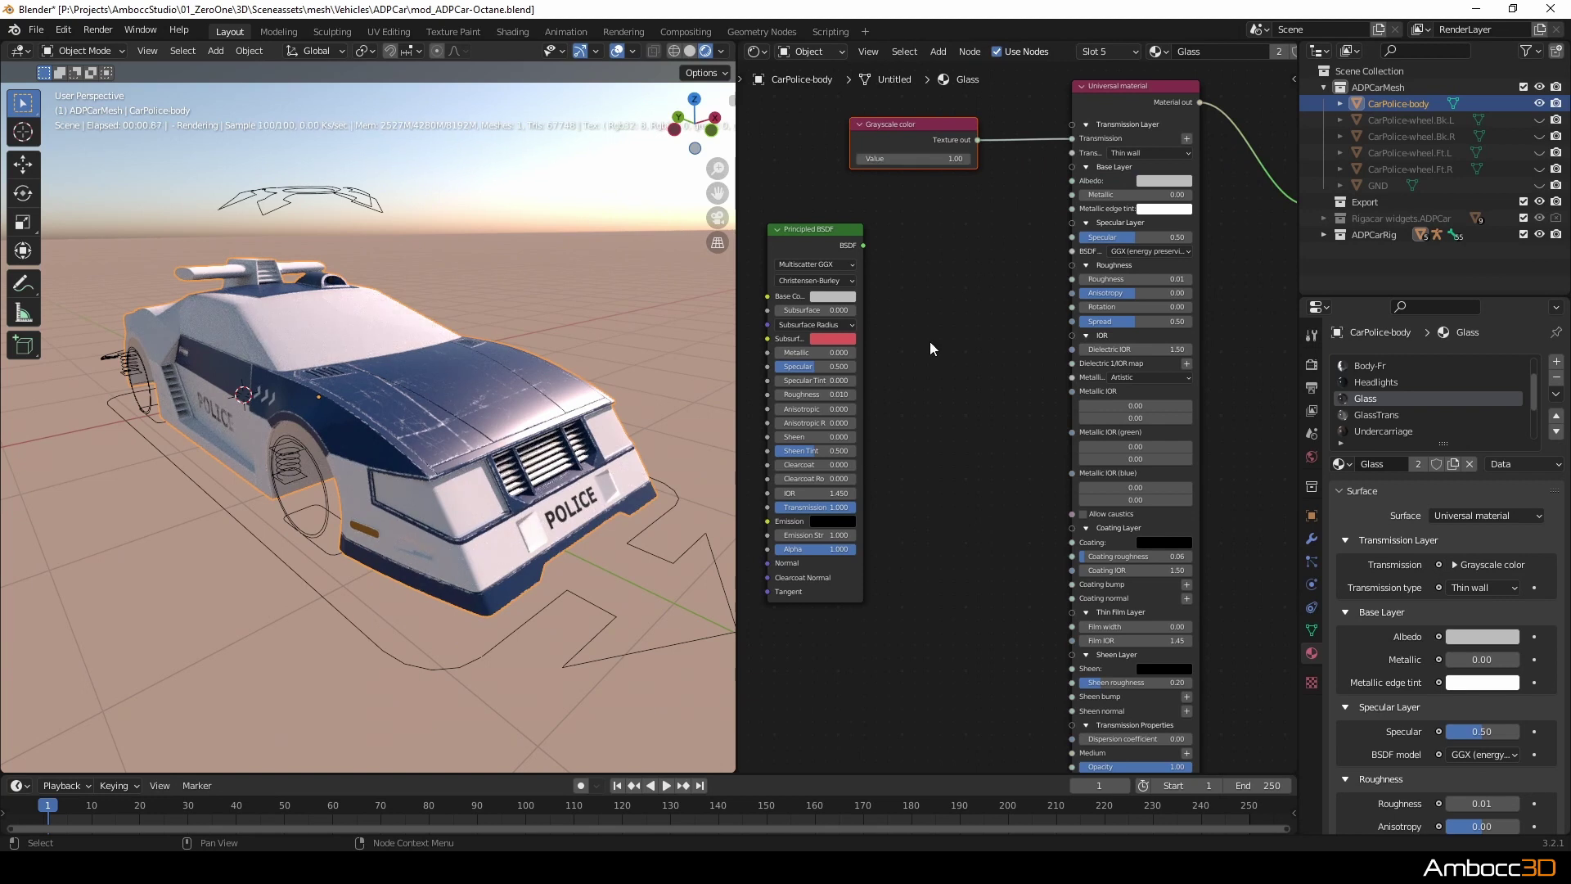
click(929, 342)
Delete the unused Principled BSDF node from the Glass material.
middle_drag(978, 473, 996, 437)
scroll(970, 436, down, 1)
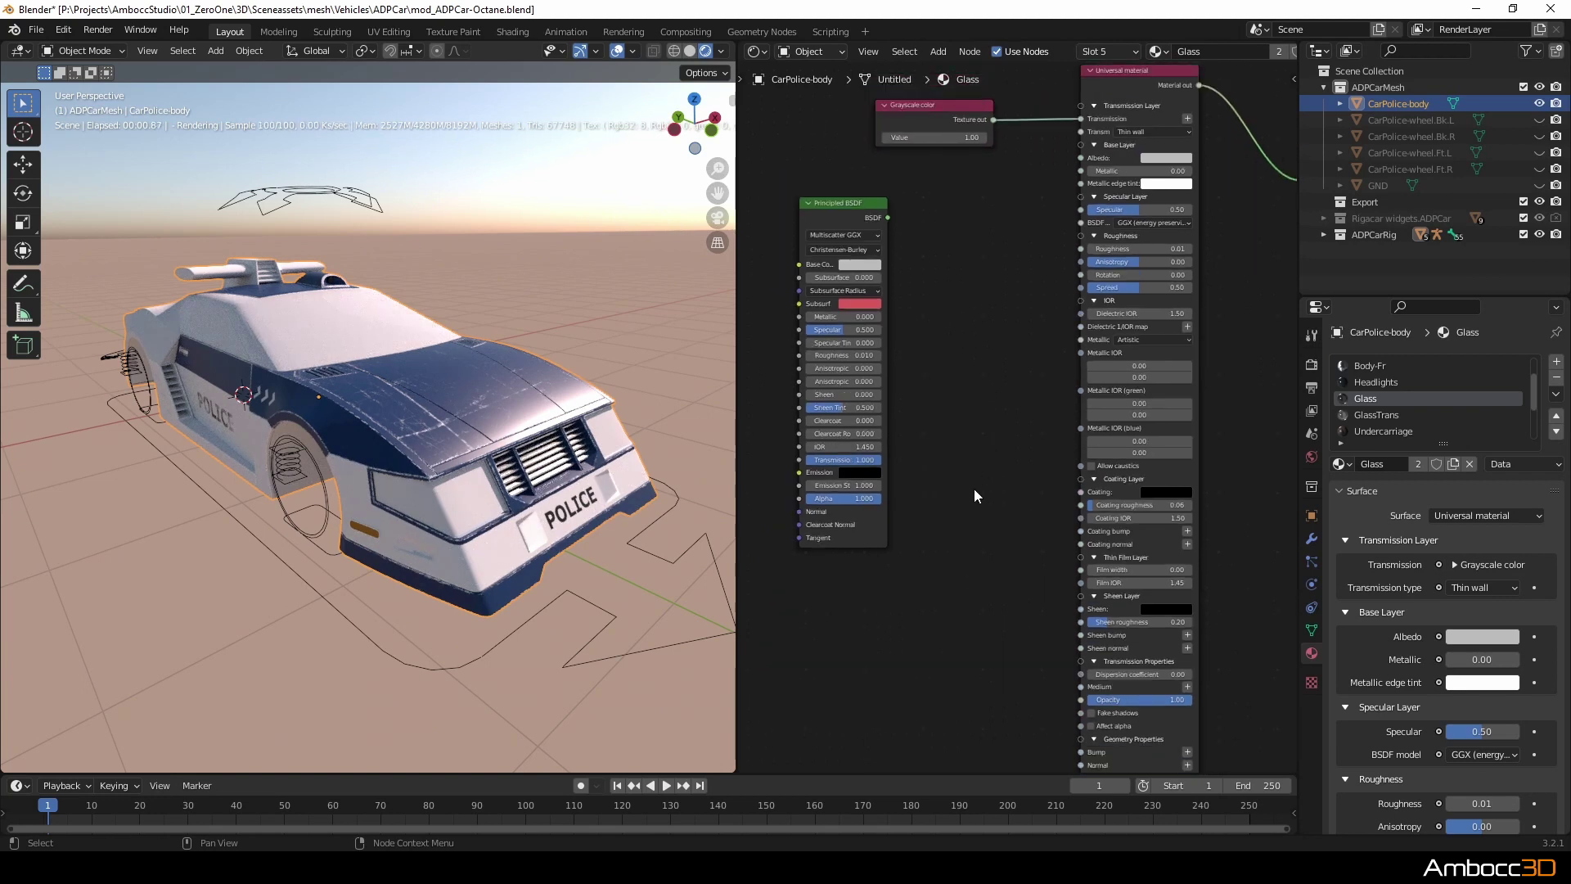
middle_drag(974, 488, 977, 471)
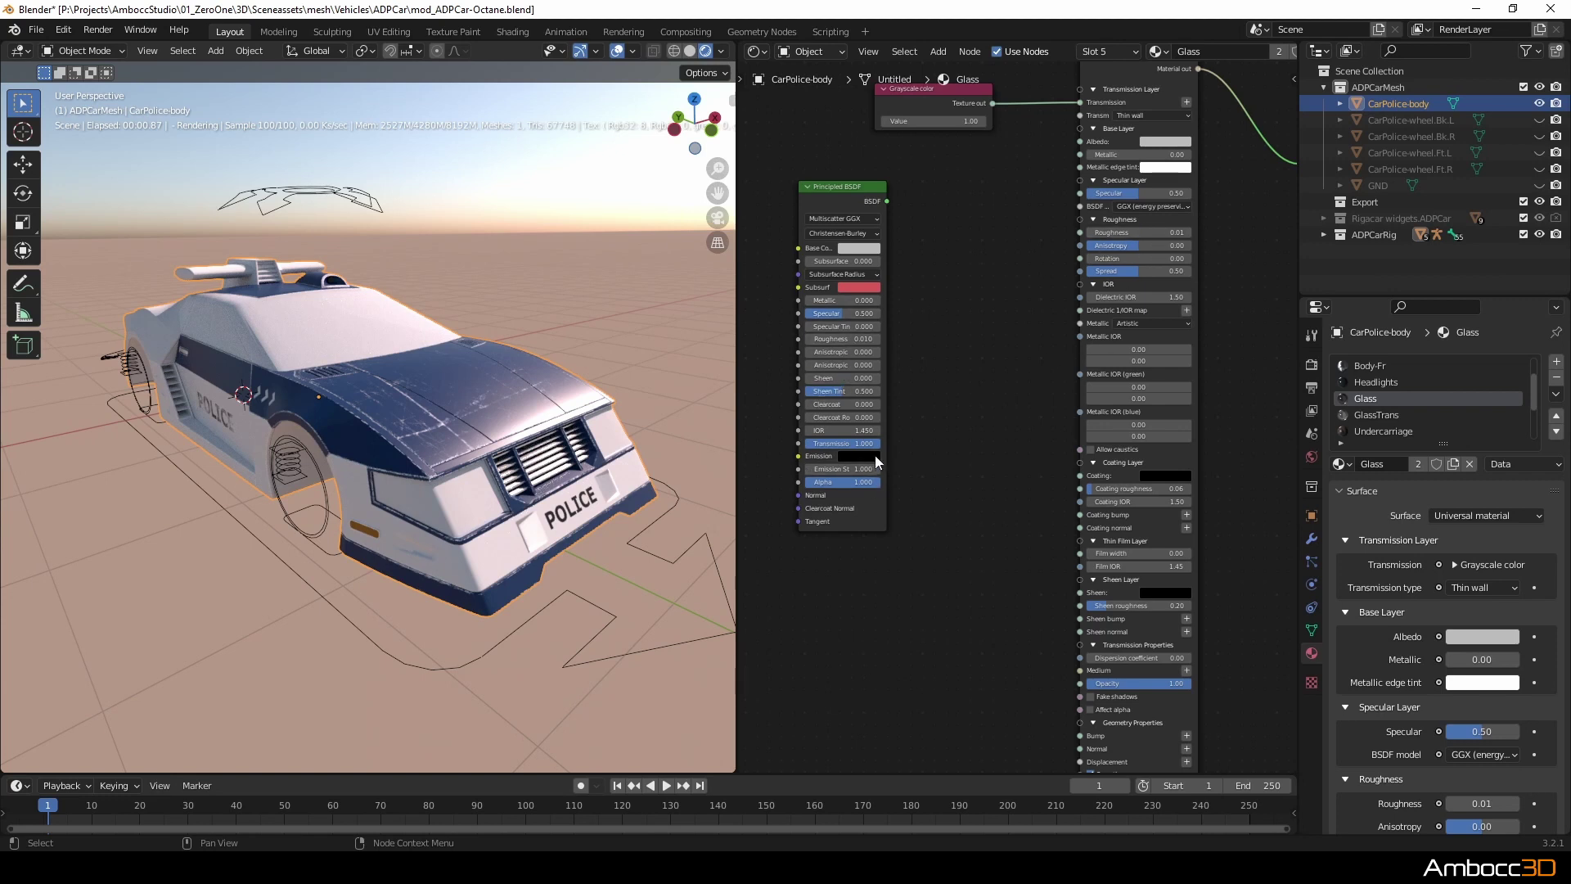
click(848, 187)
click(968, 401)
click(853, 190)
key(x)
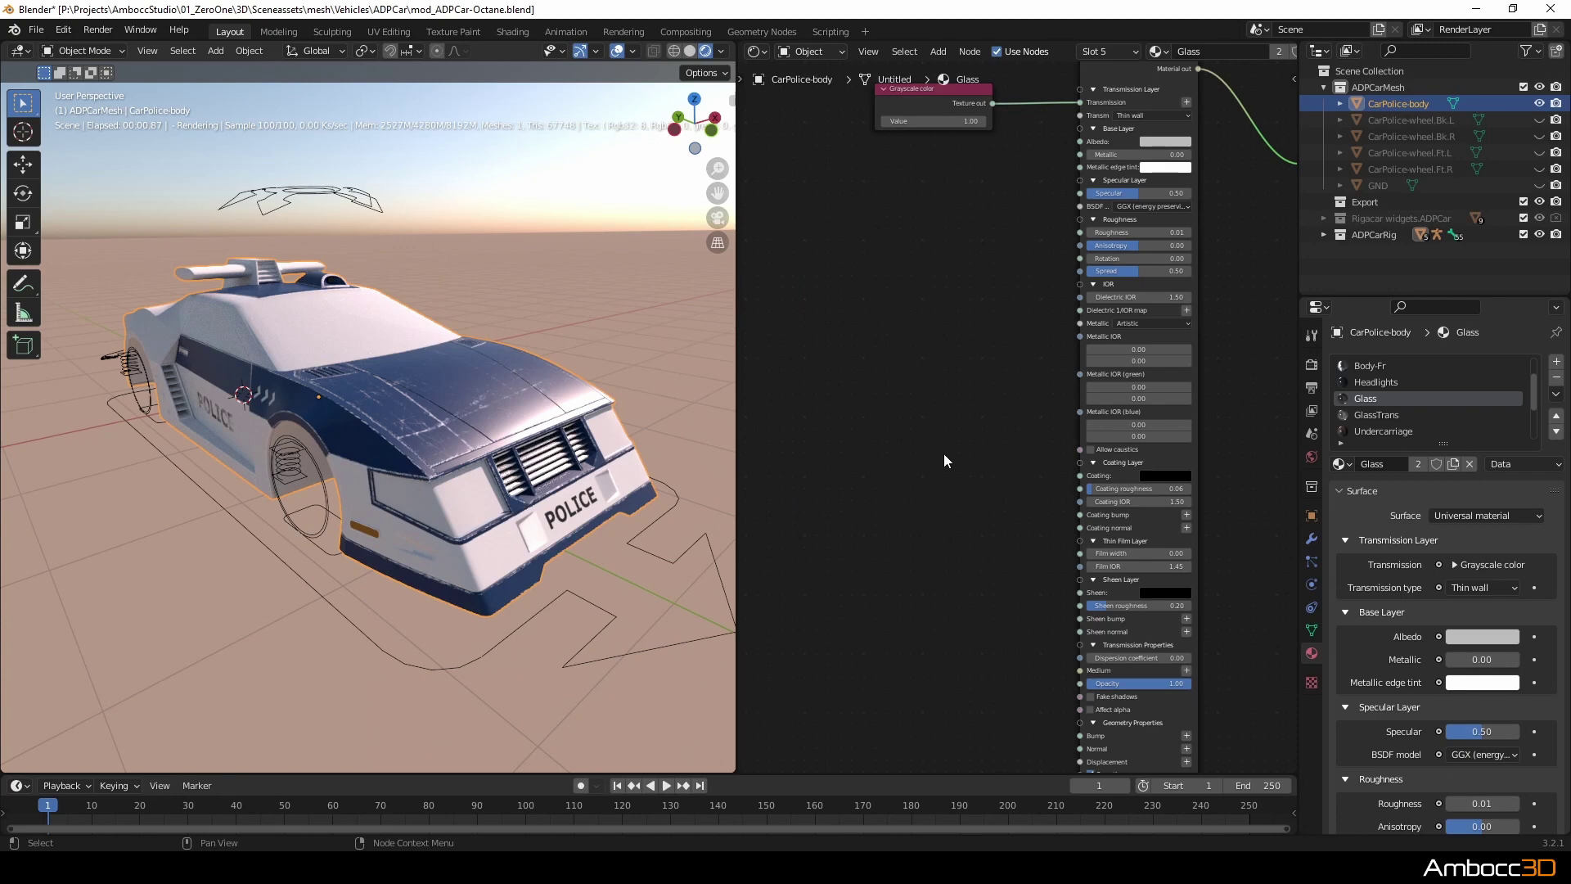
Try an Opacity of 0 on the Glass material, check the car's windows, and restore it to 1.
middle_drag(944, 454, 922, 475)
drag(1118, 702, 1064, 703)
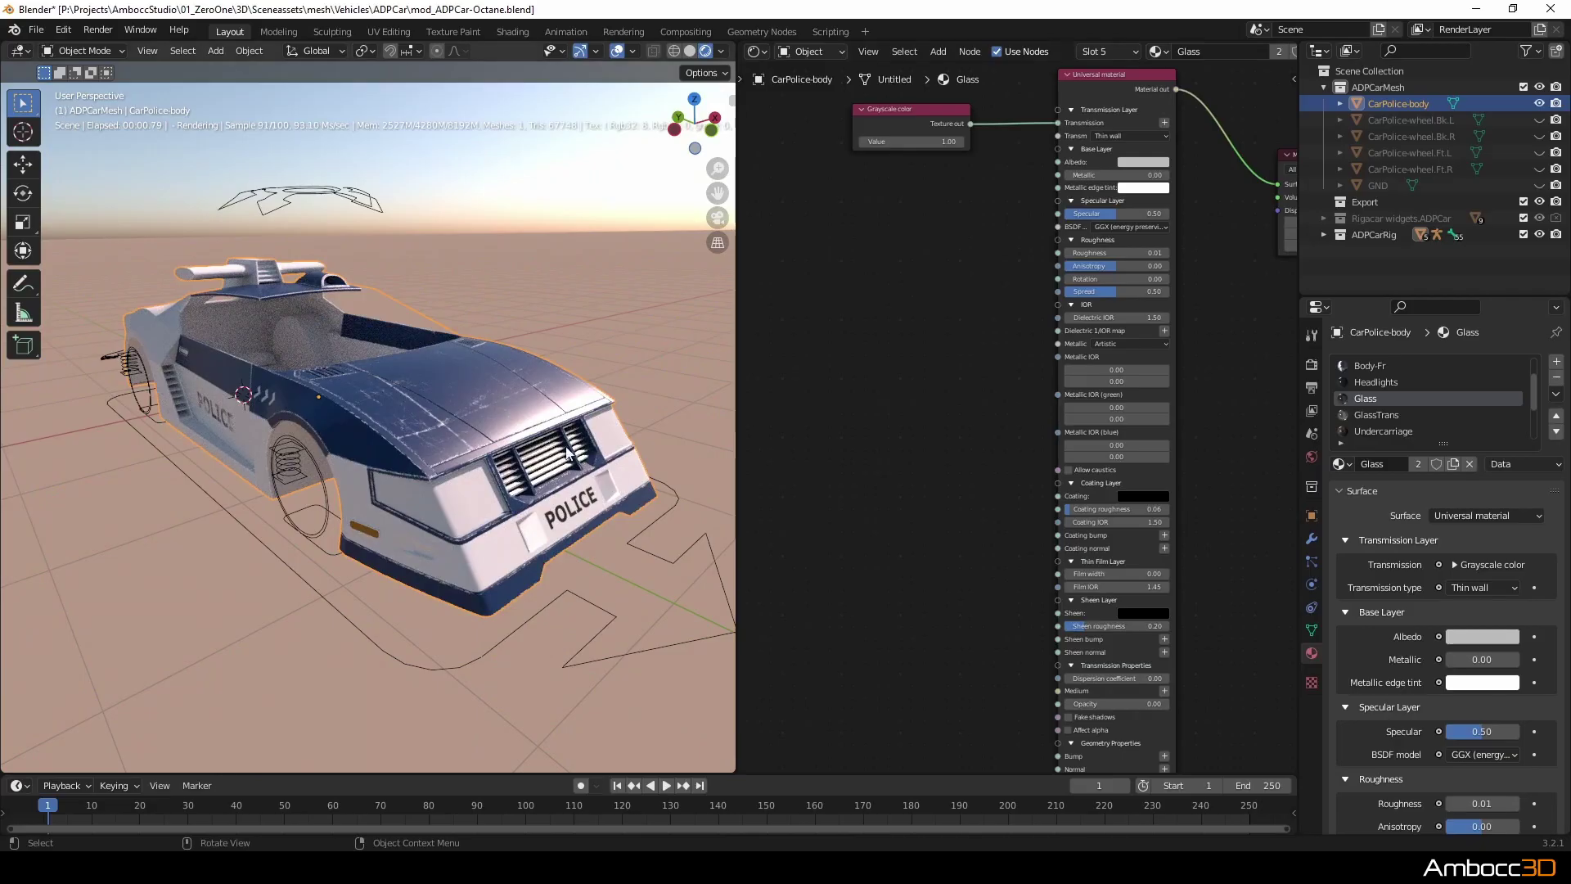
middle_drag(567, 453, 494, 430)
scroll(494, 430, down, 2)
drag(1097, 703, 1170, 703)
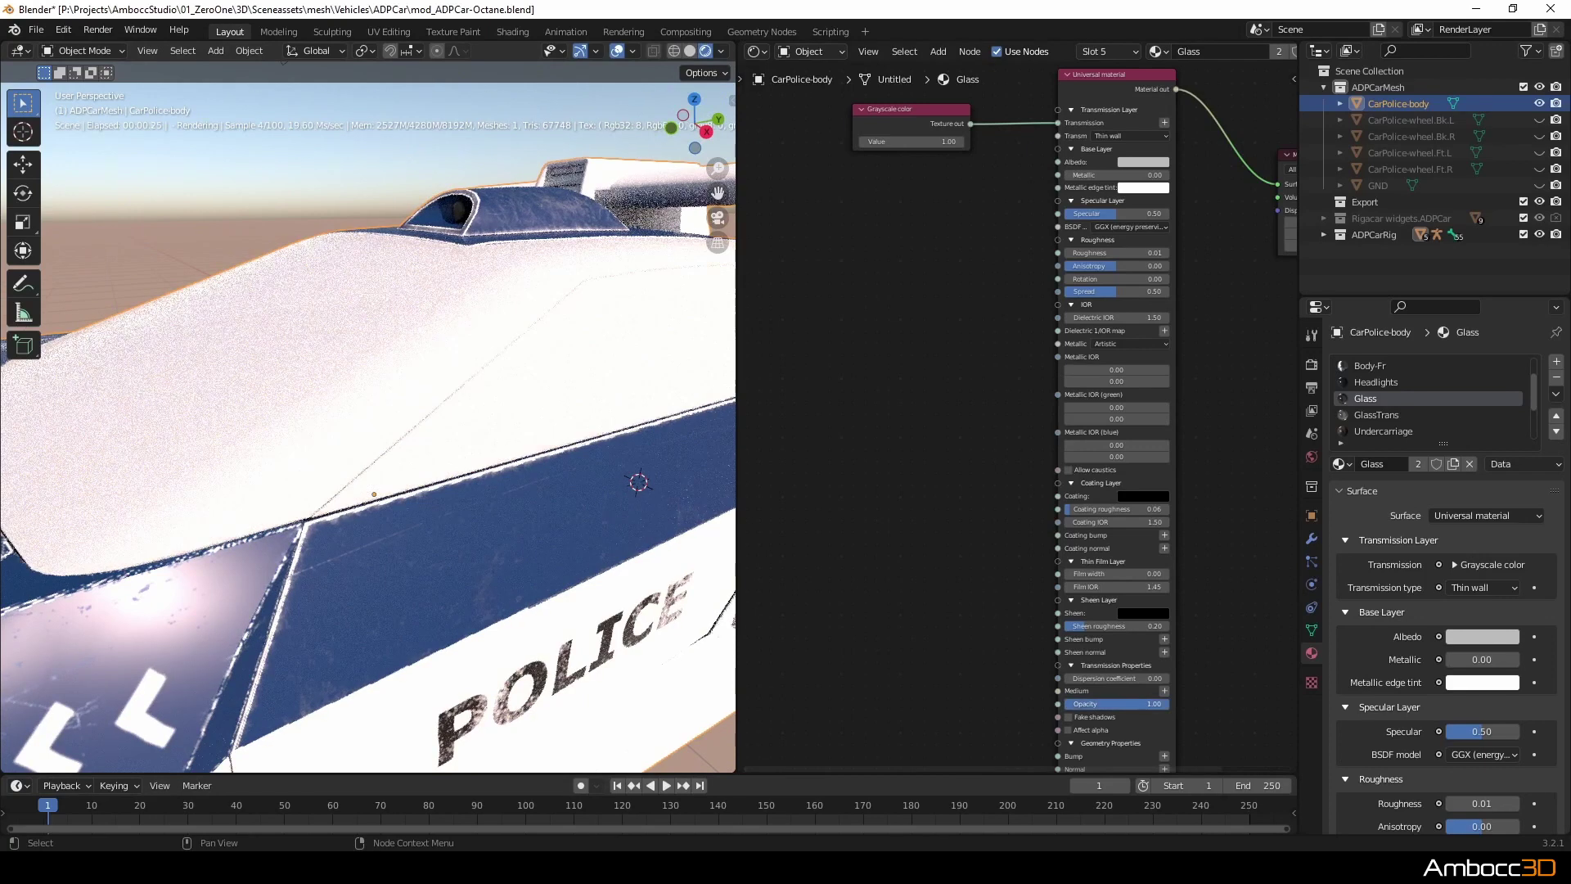
Try the Specular transmission type on the Glass material and return it to Thin wall.
scroll(949, 523, down, 2)
middle_drag(990, 591, 938, 491)
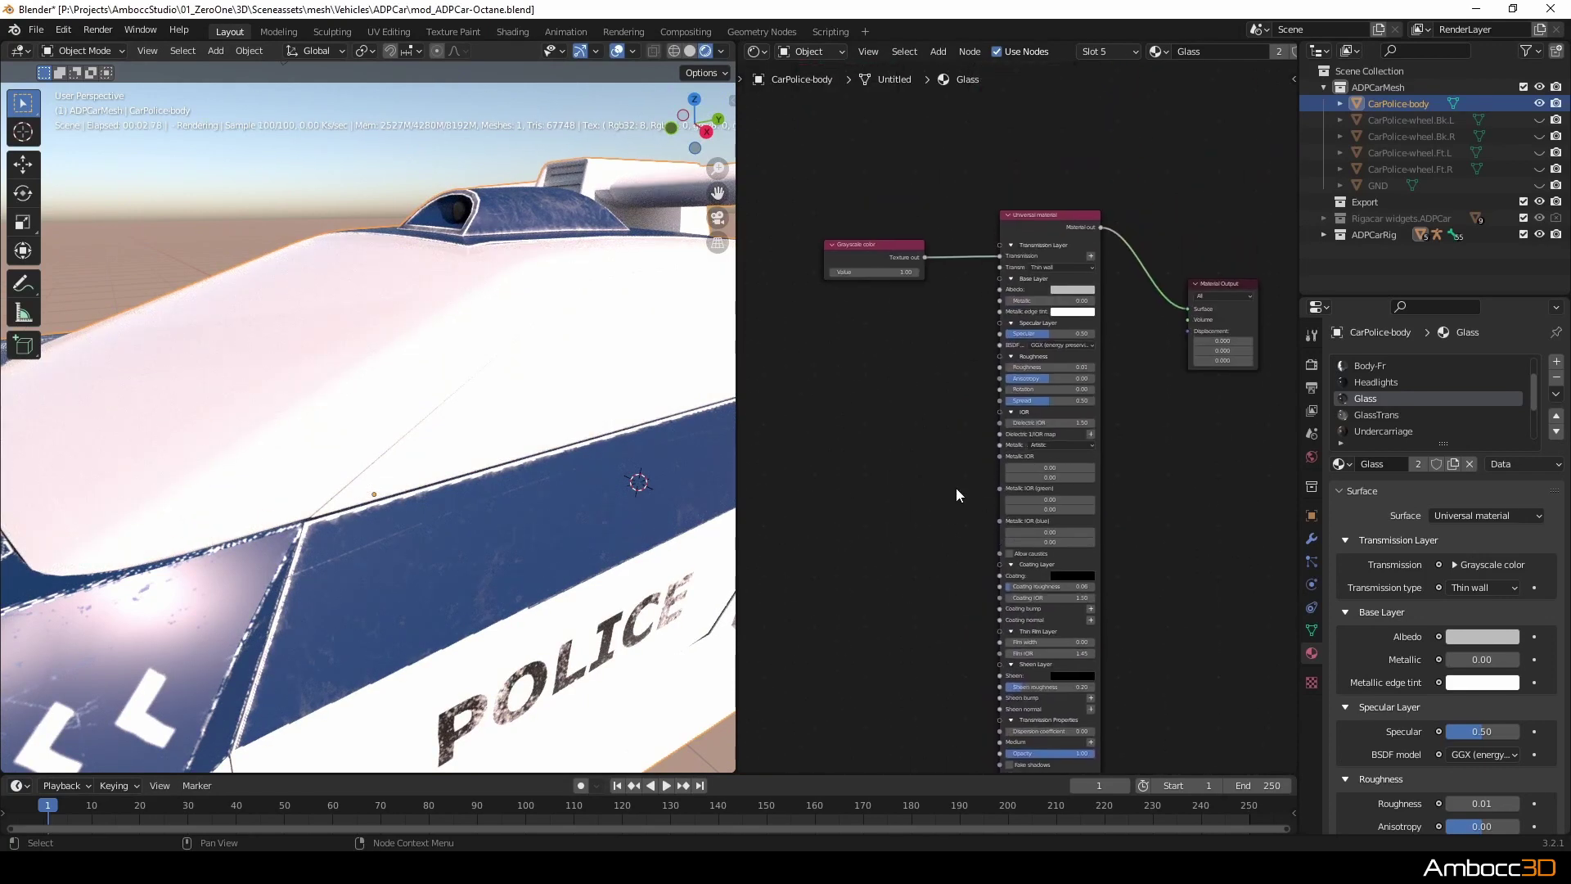
scroll(911, 342, up, 1)
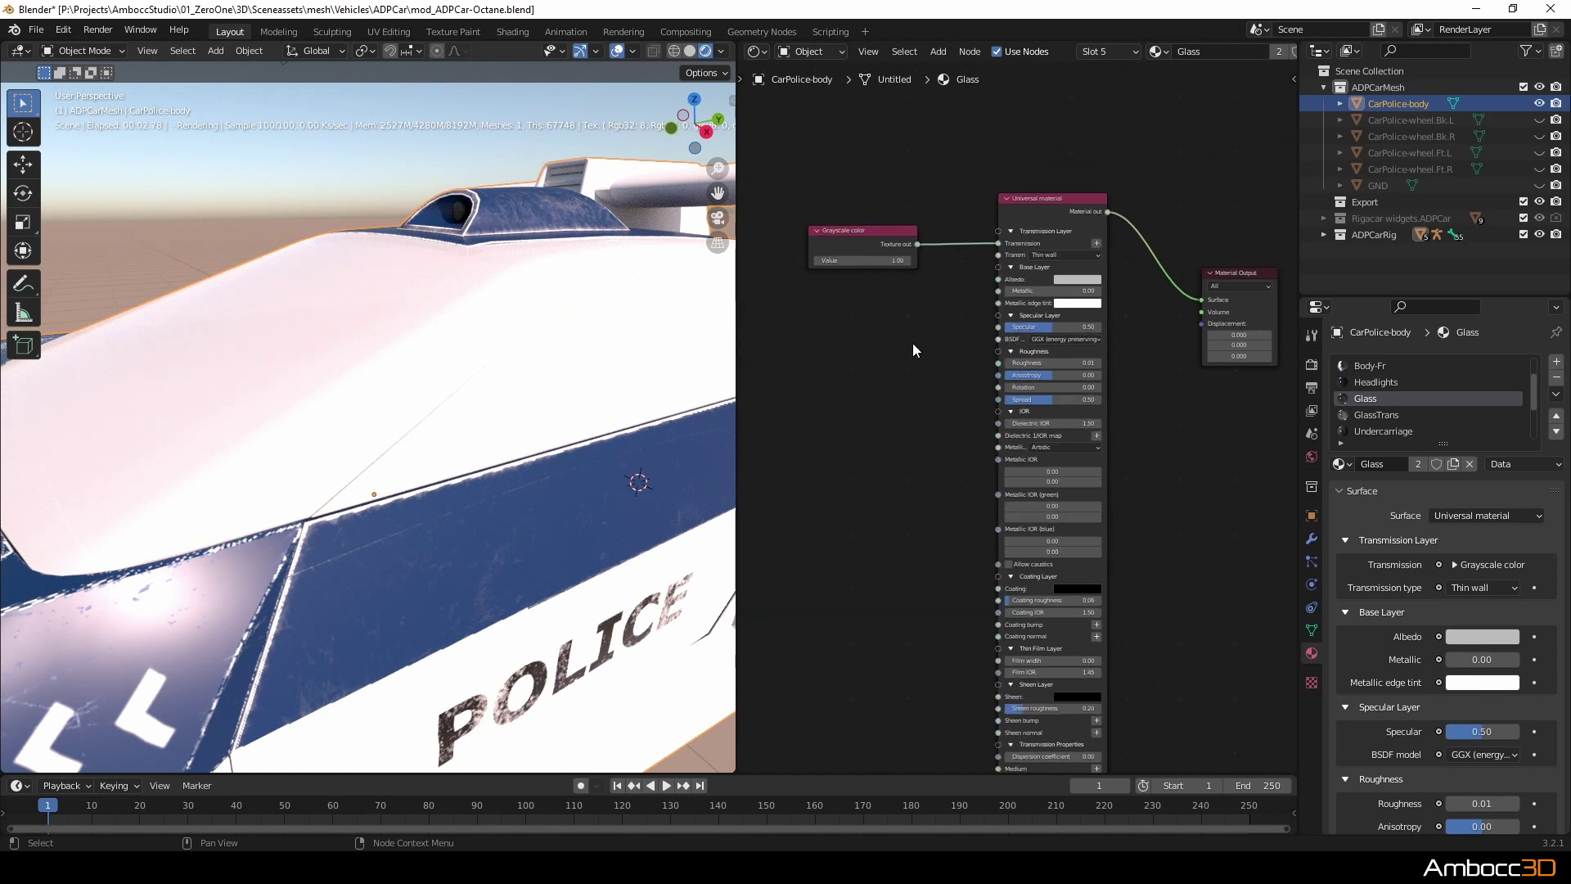
scroll(911, 342, up, 1)
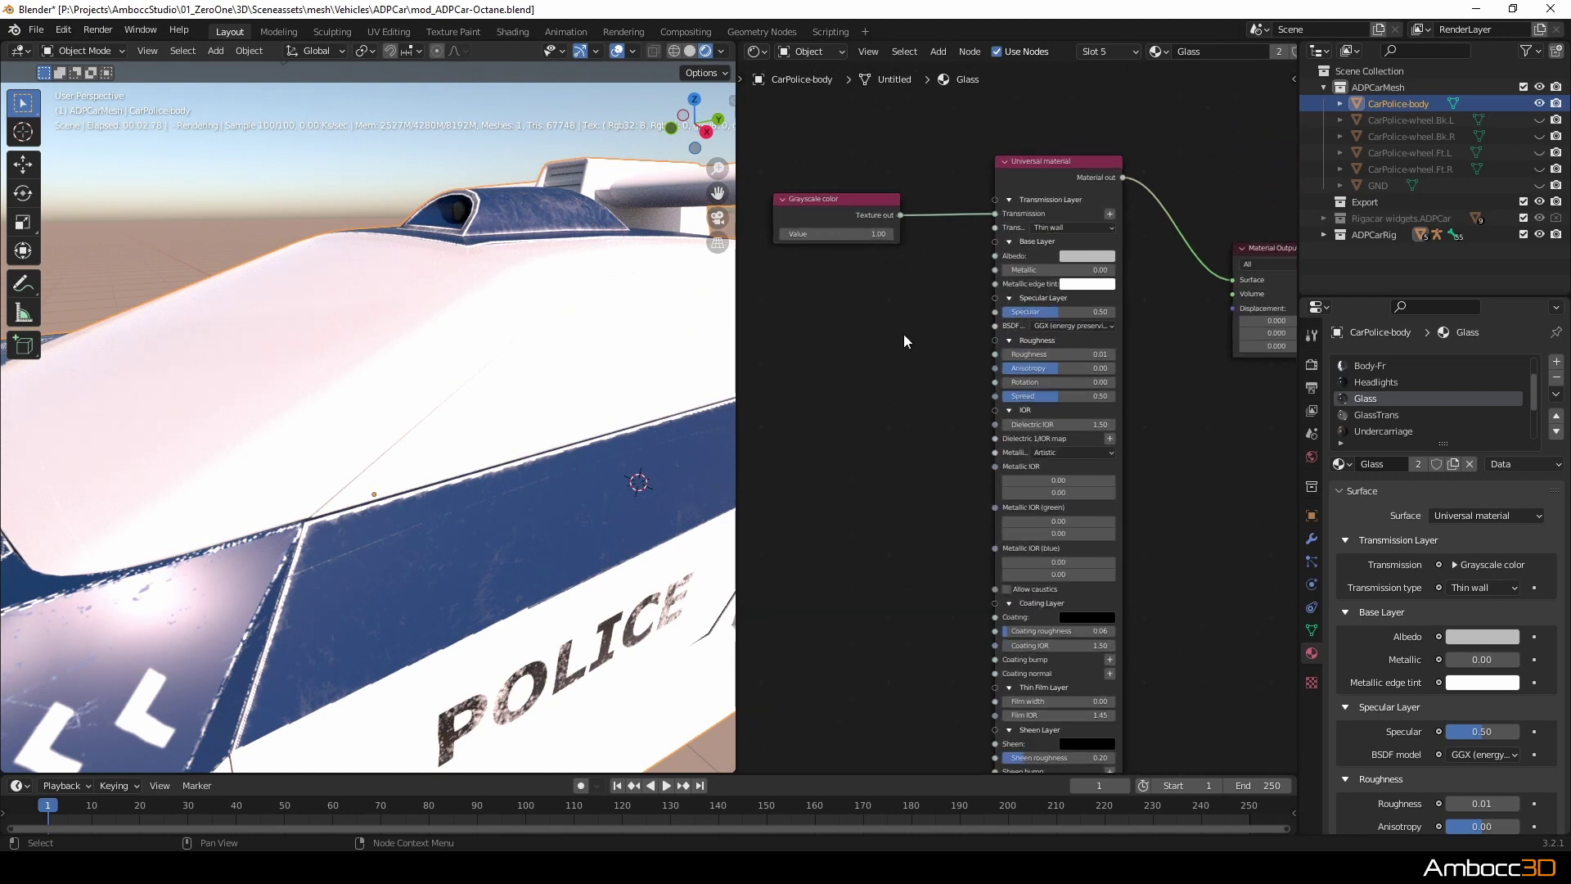
click(1074, 226)
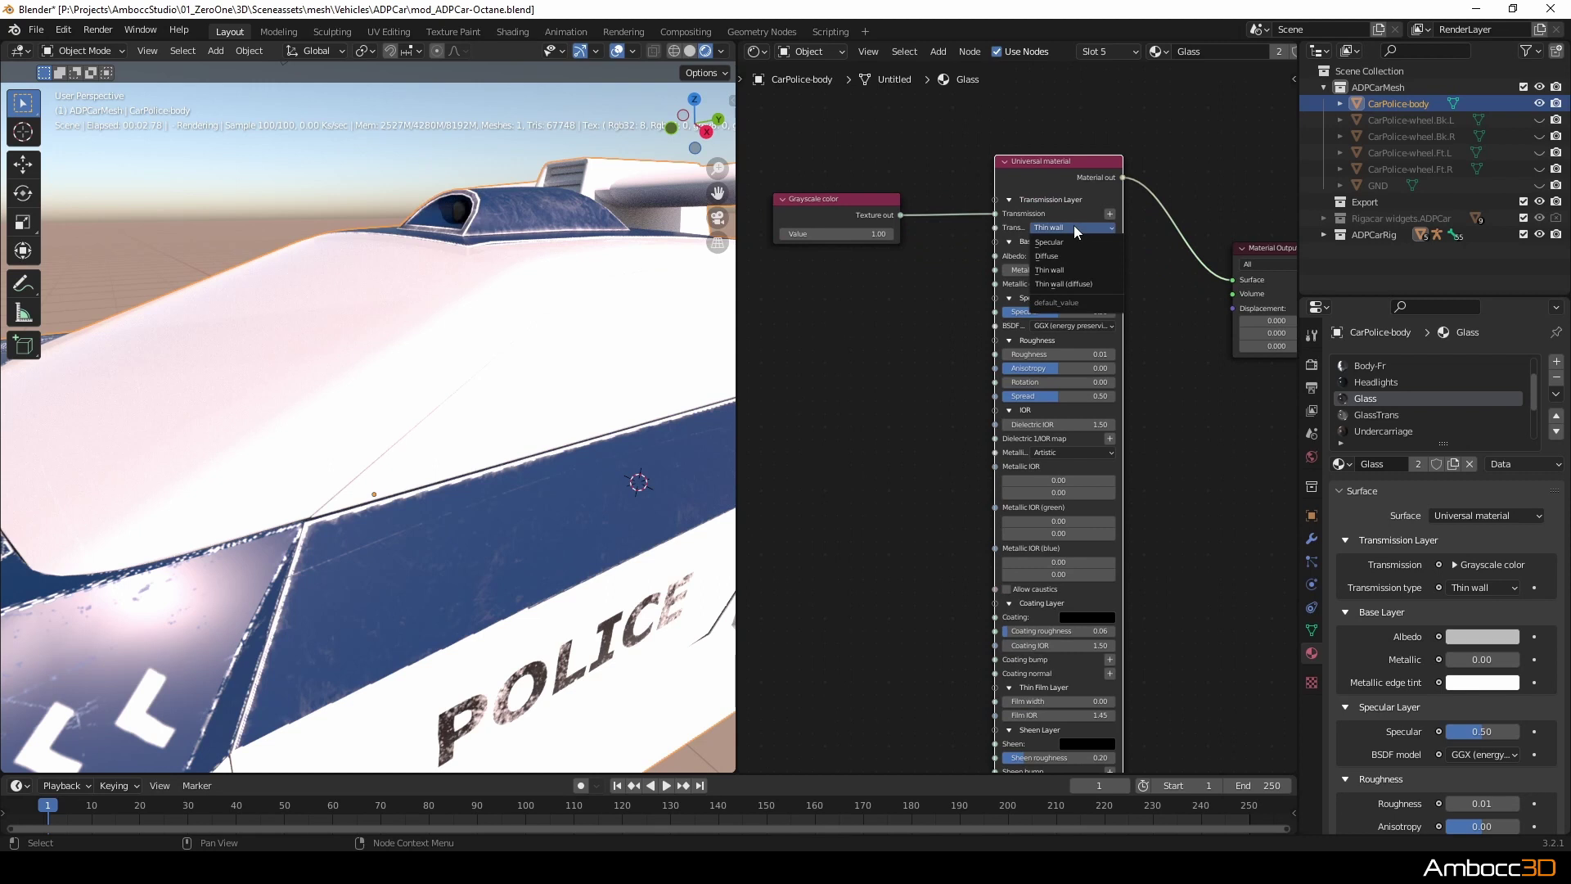
click(1072, 246)
click(1060, 227)
click(1057, 210)
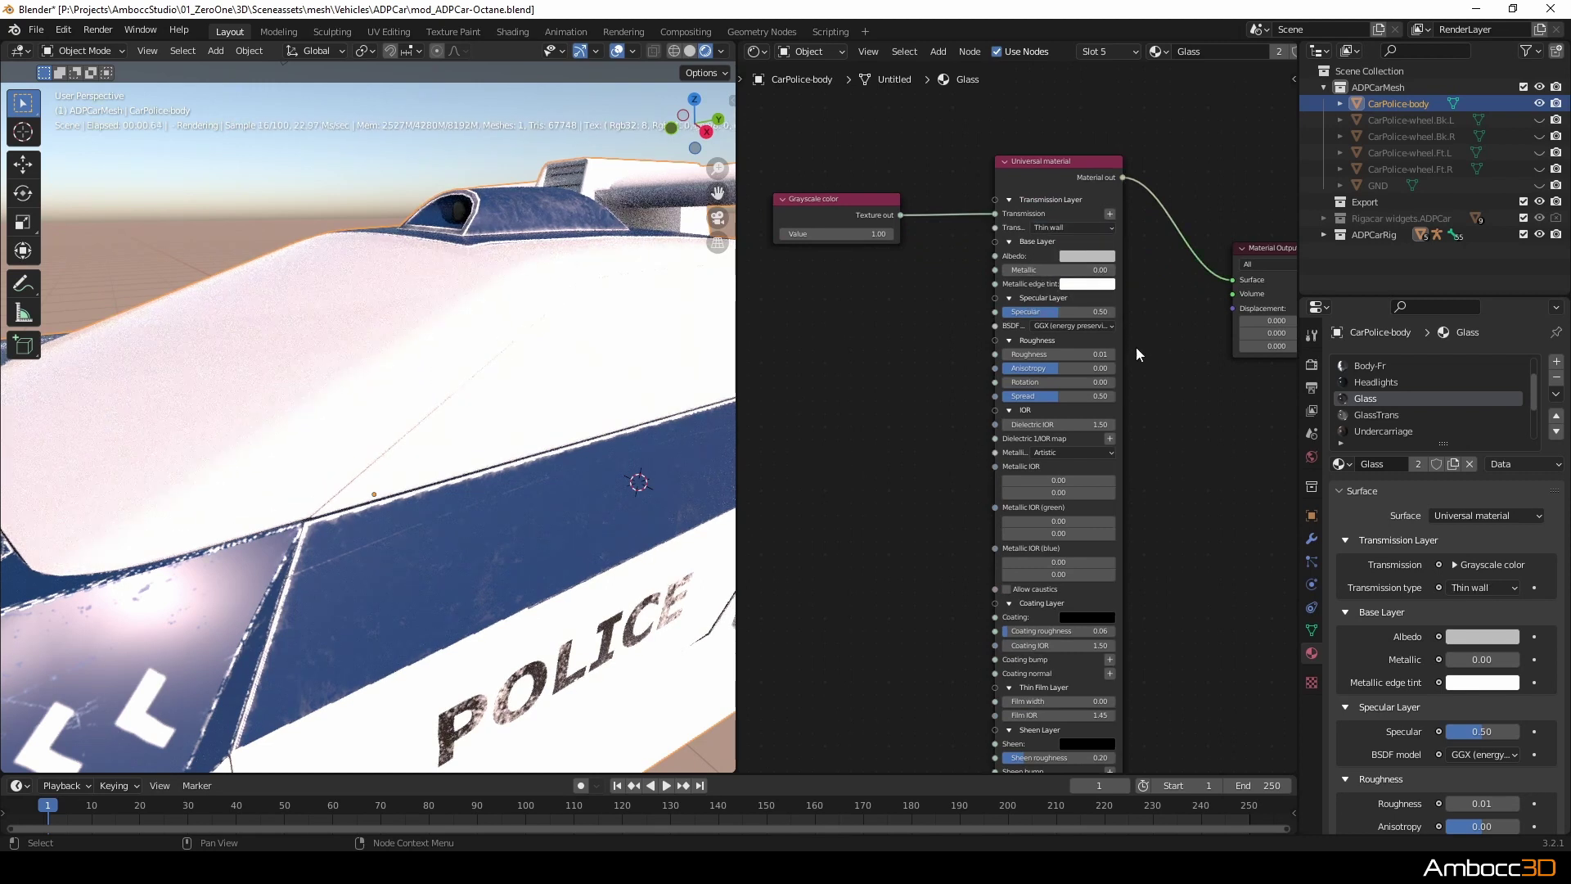
Set the Glass material's Albedo to black and inspect the windows on the car.
click(1098, 256)
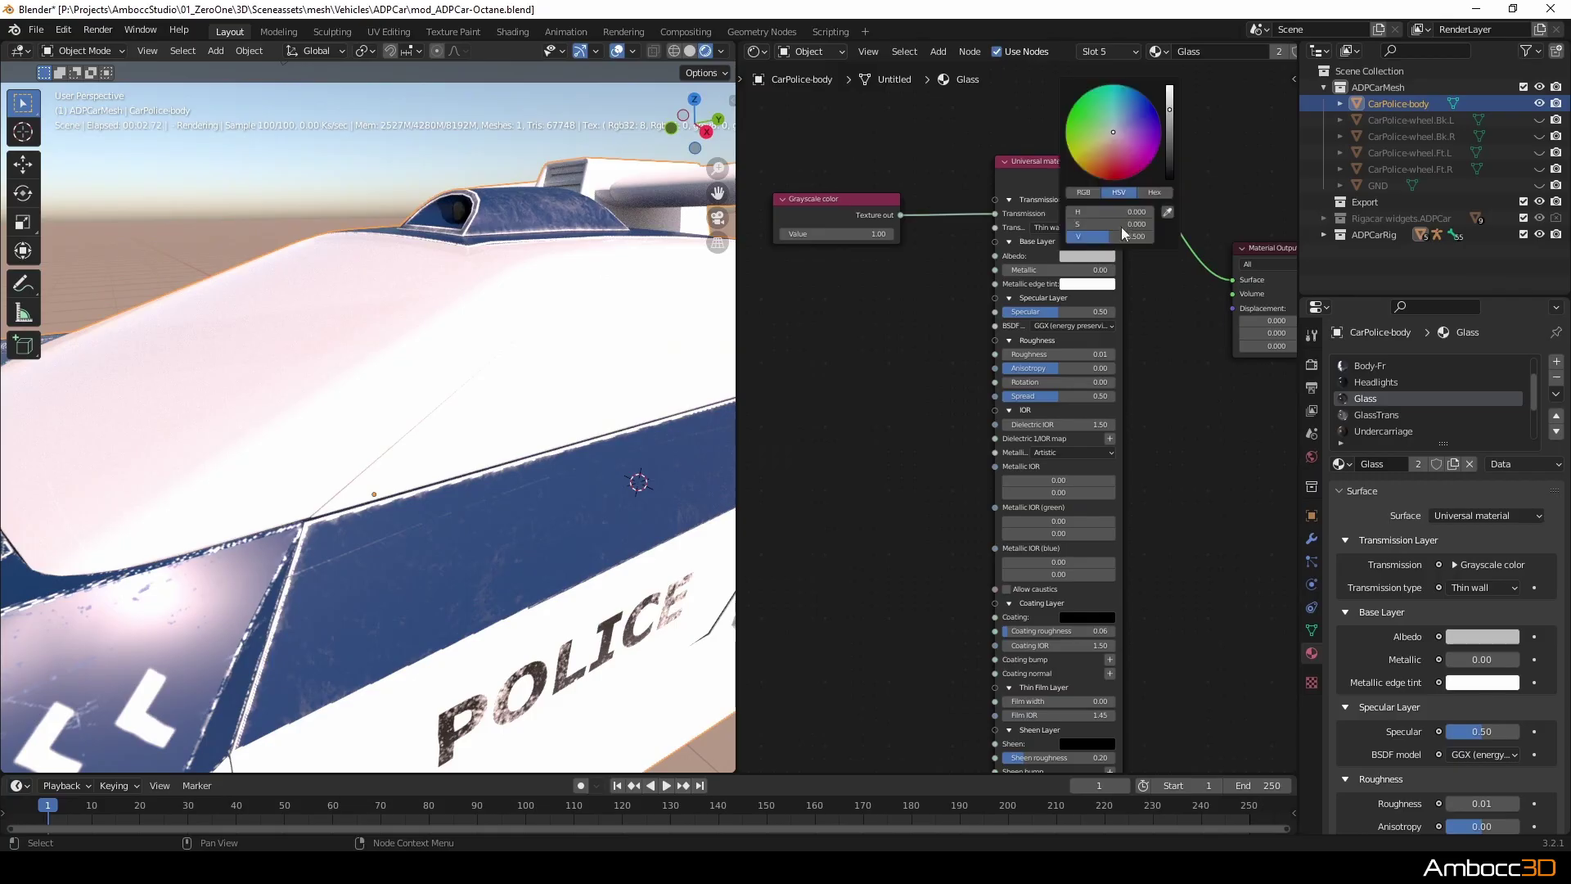
drag(1110, 237, 1063, 236)
middle_drag(818, 610, 875, 532)
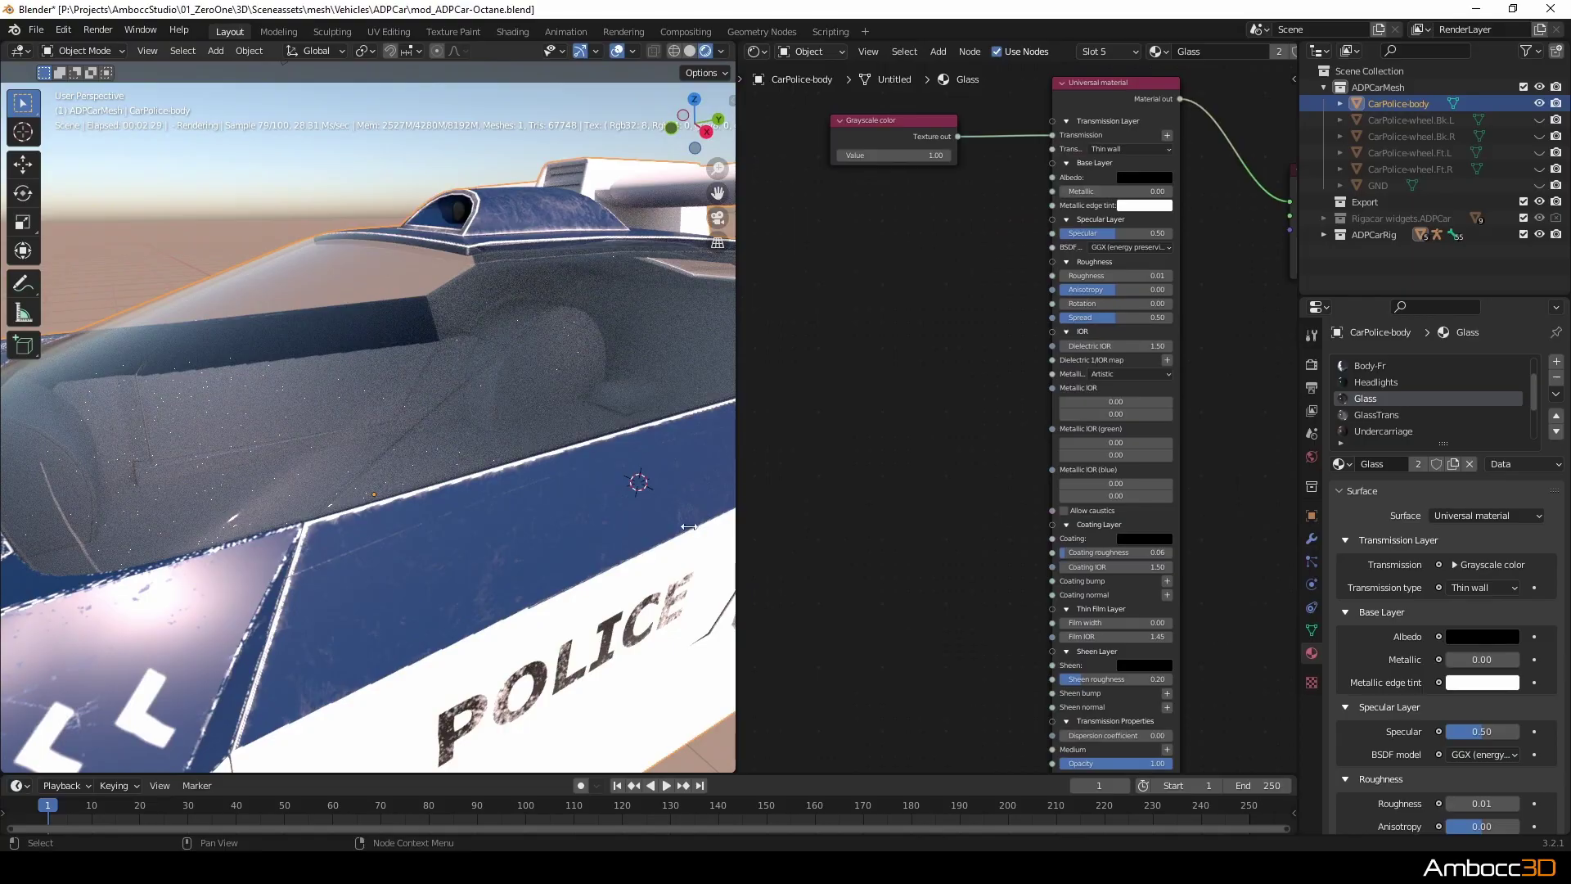
middle_drag(290, 523, 463, 531)
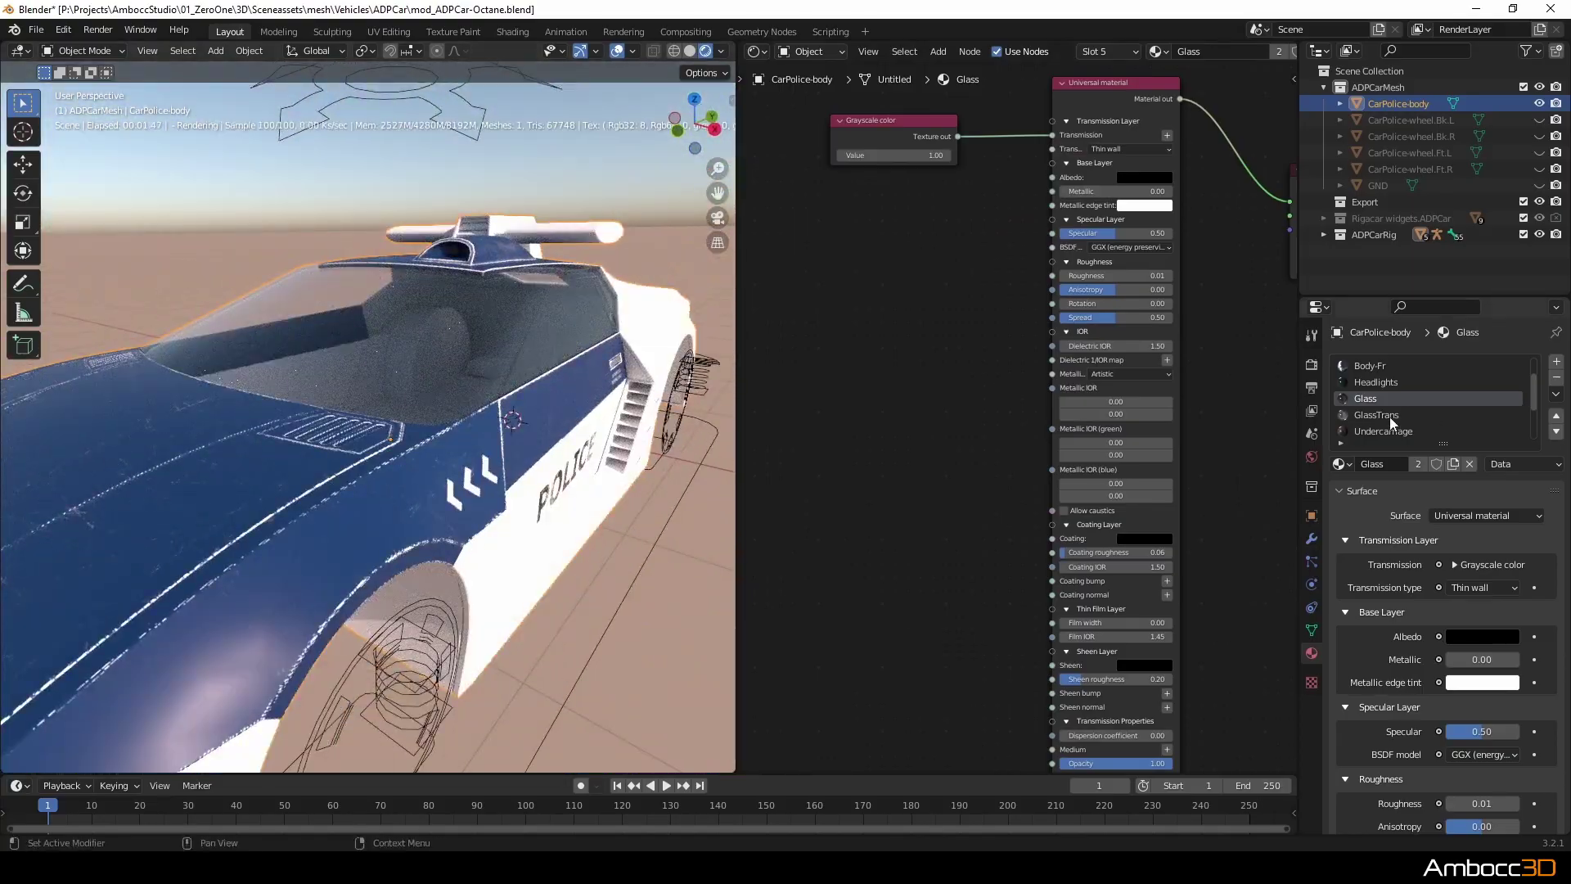
Copy the Universal material and Grayscale color nodes from the Glass material.
click(1389, 415)
middle_drag(1041, 540, 1087, 513)
click(1363, 398)
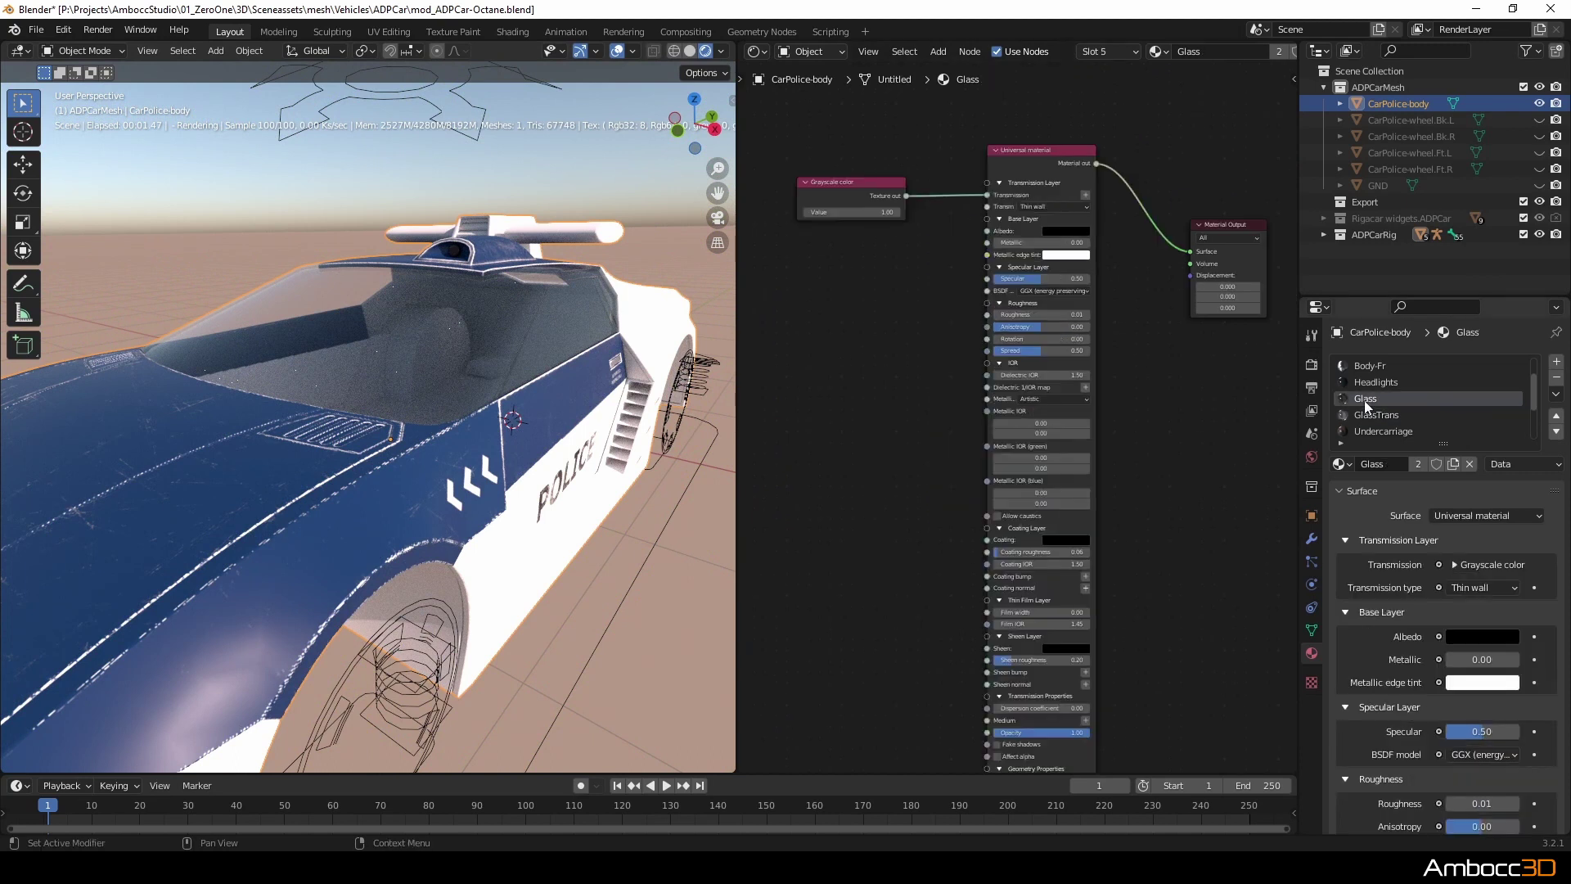
drag(791, 110, 1054, 538)
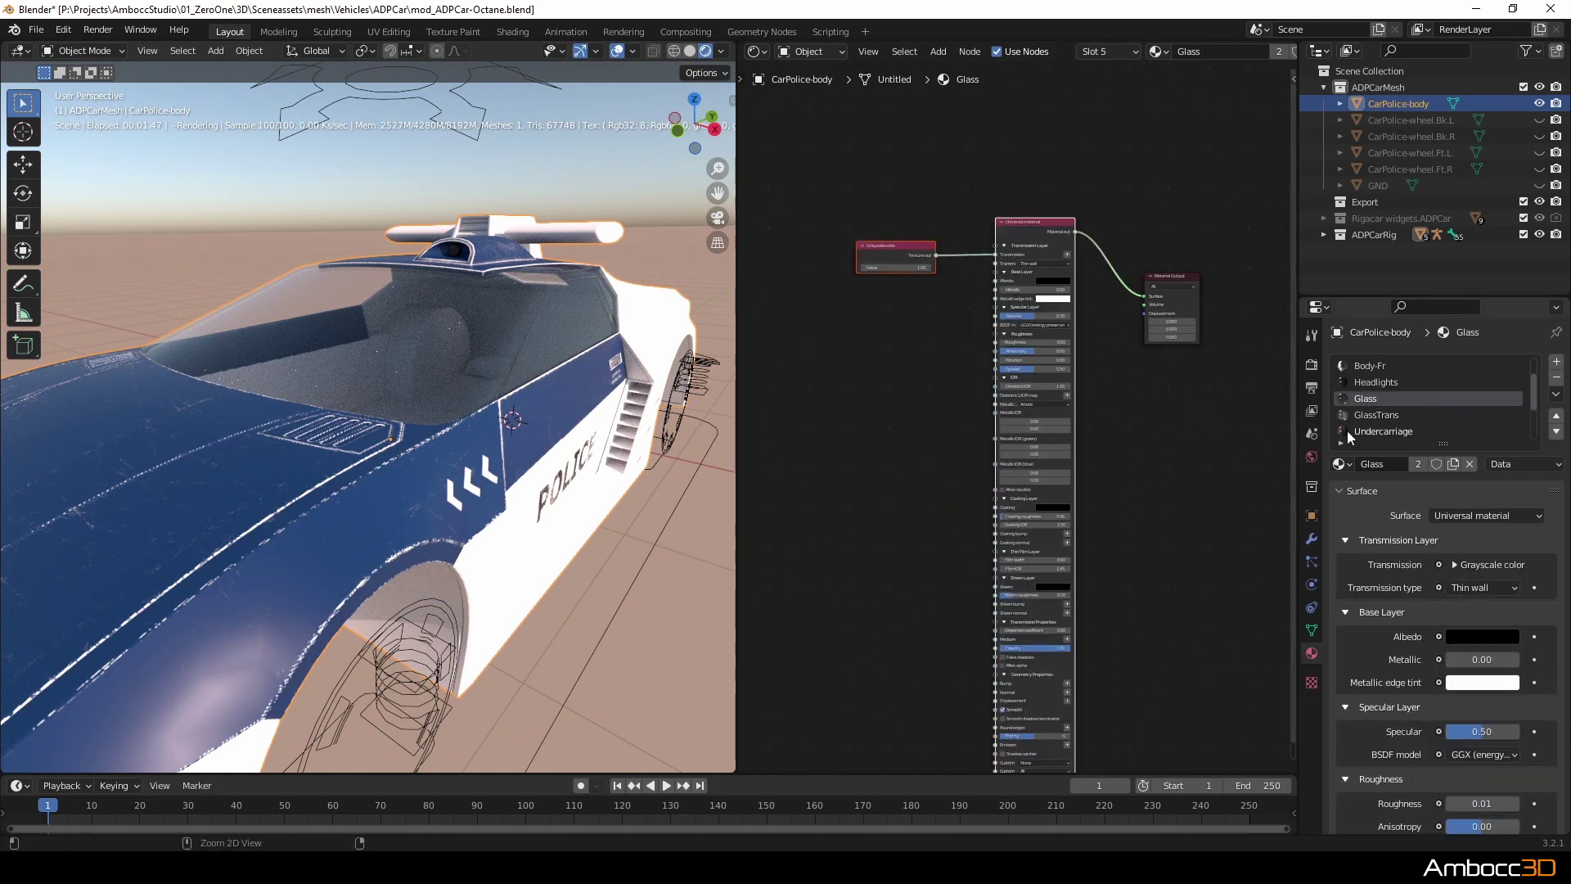
Replace the GlassTrans material's old shader with the copied nodes and connect the Universal material to the Material Output's Surface.
click(1376, 415)
drag(852, 150, 1010, 405)
key(x)
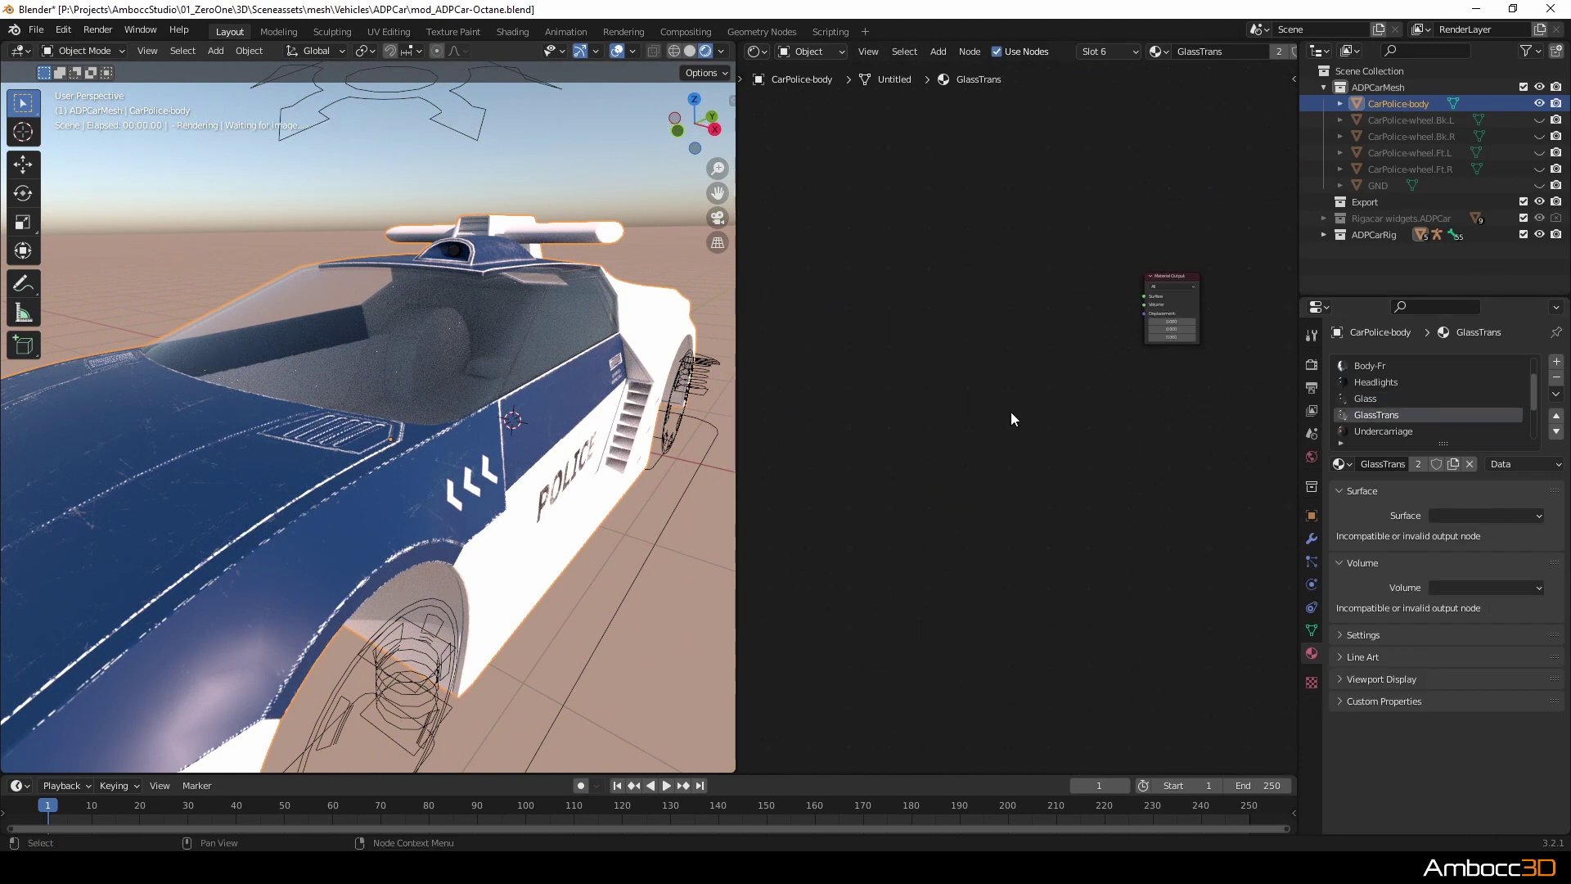
key(ctrl+v)
drag(1076, 232, 1146, 290)
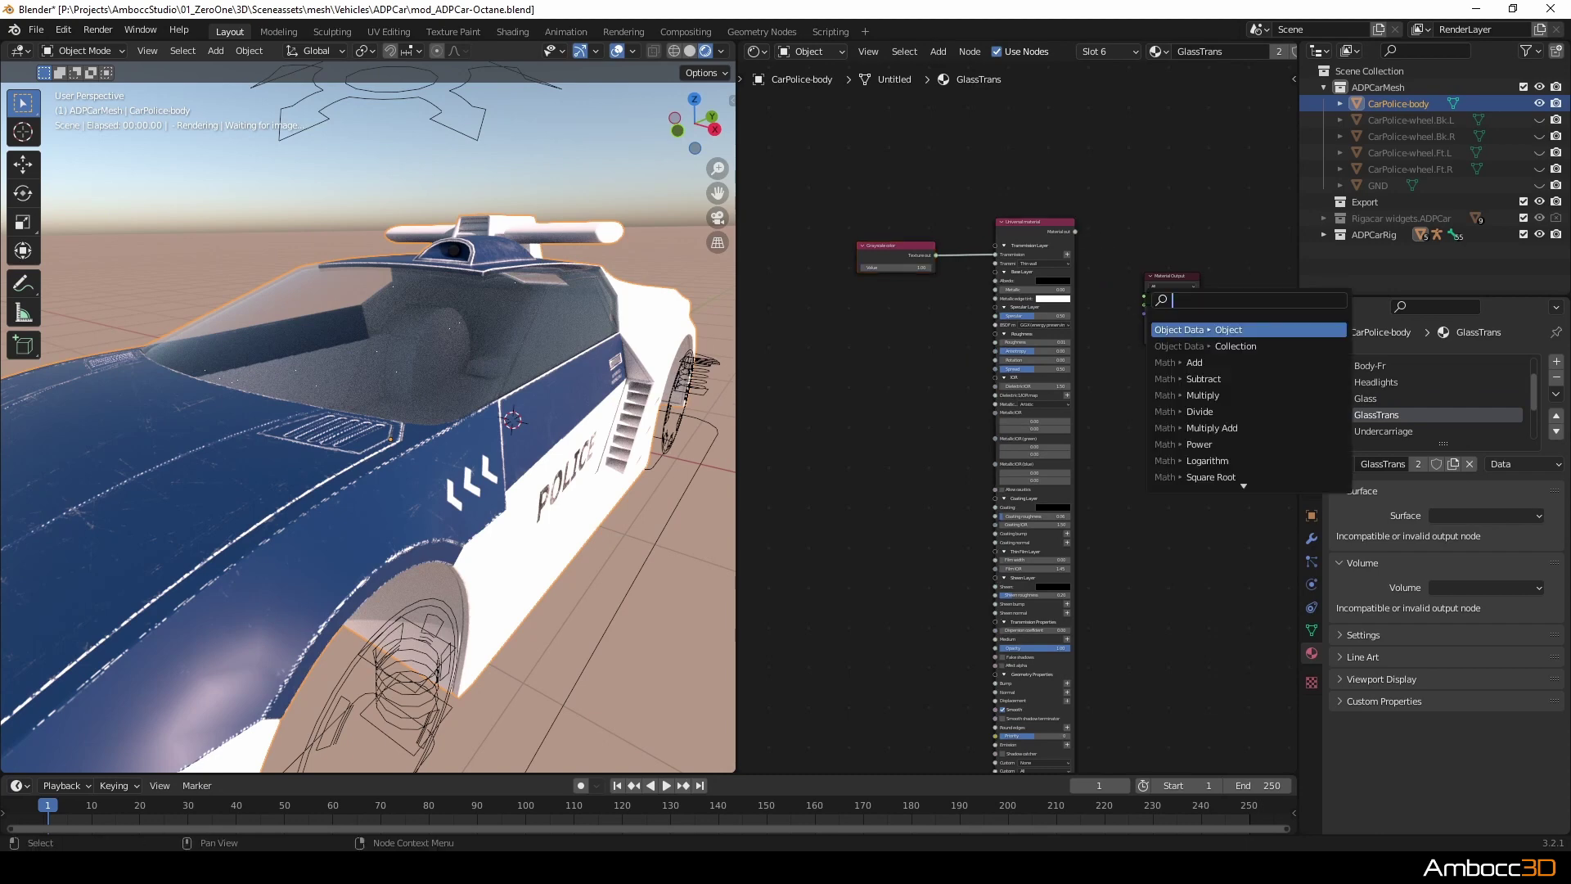
drag(1076, 232, 1144, 296)
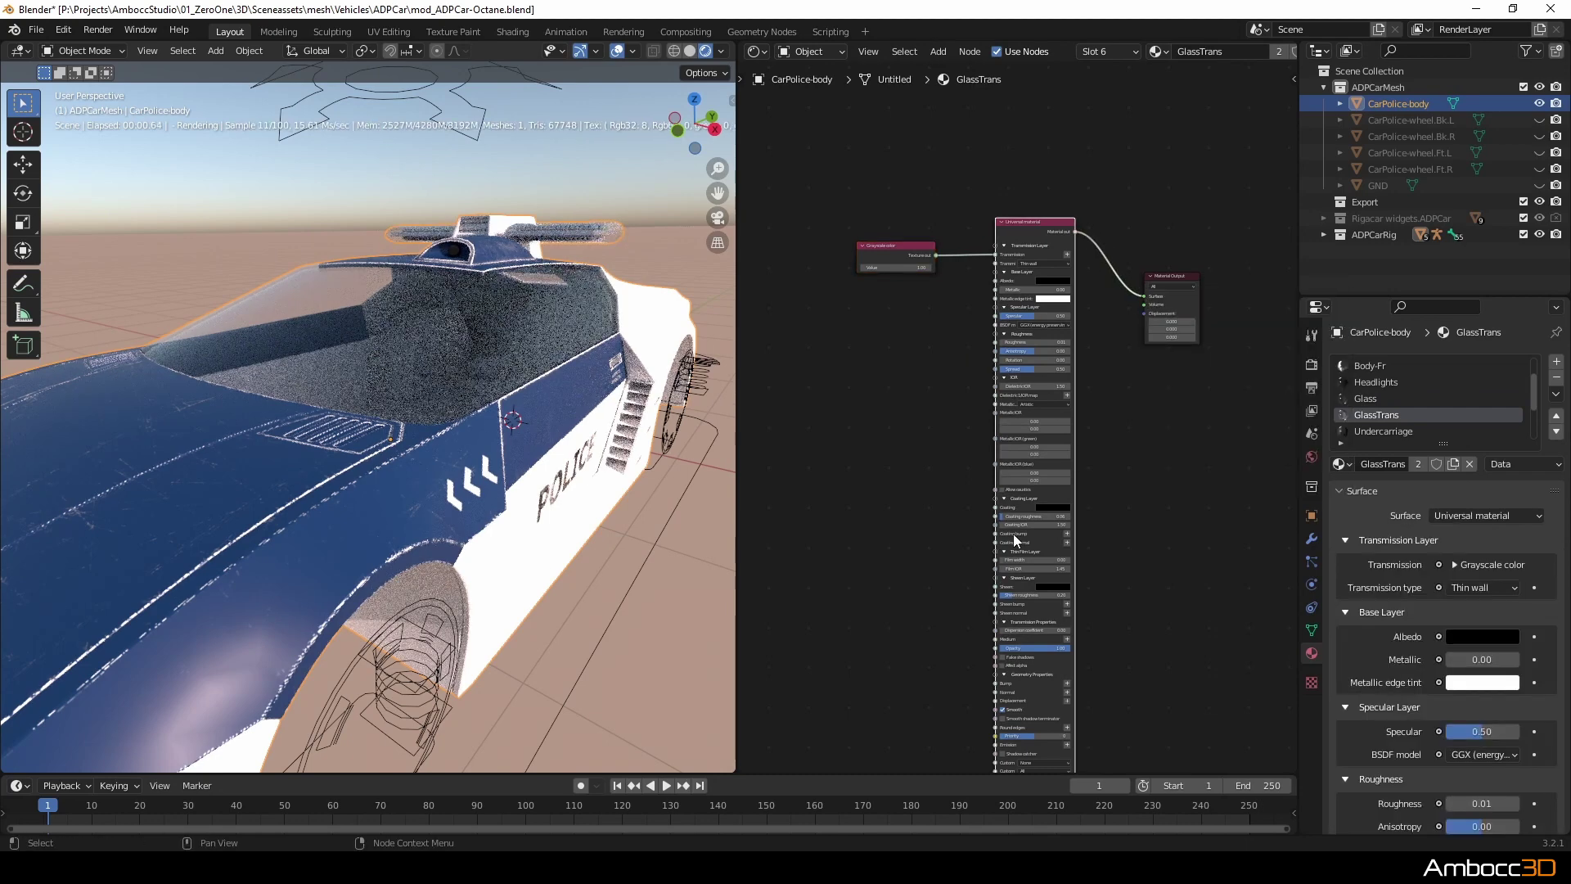
Disconnect the Universal material from the GlassTrans output and inspect the car from several sides to find where GlassTrans is used.
middle_drag(548, 726, 722, 442)
drag(1144, 295, 1131, 299)
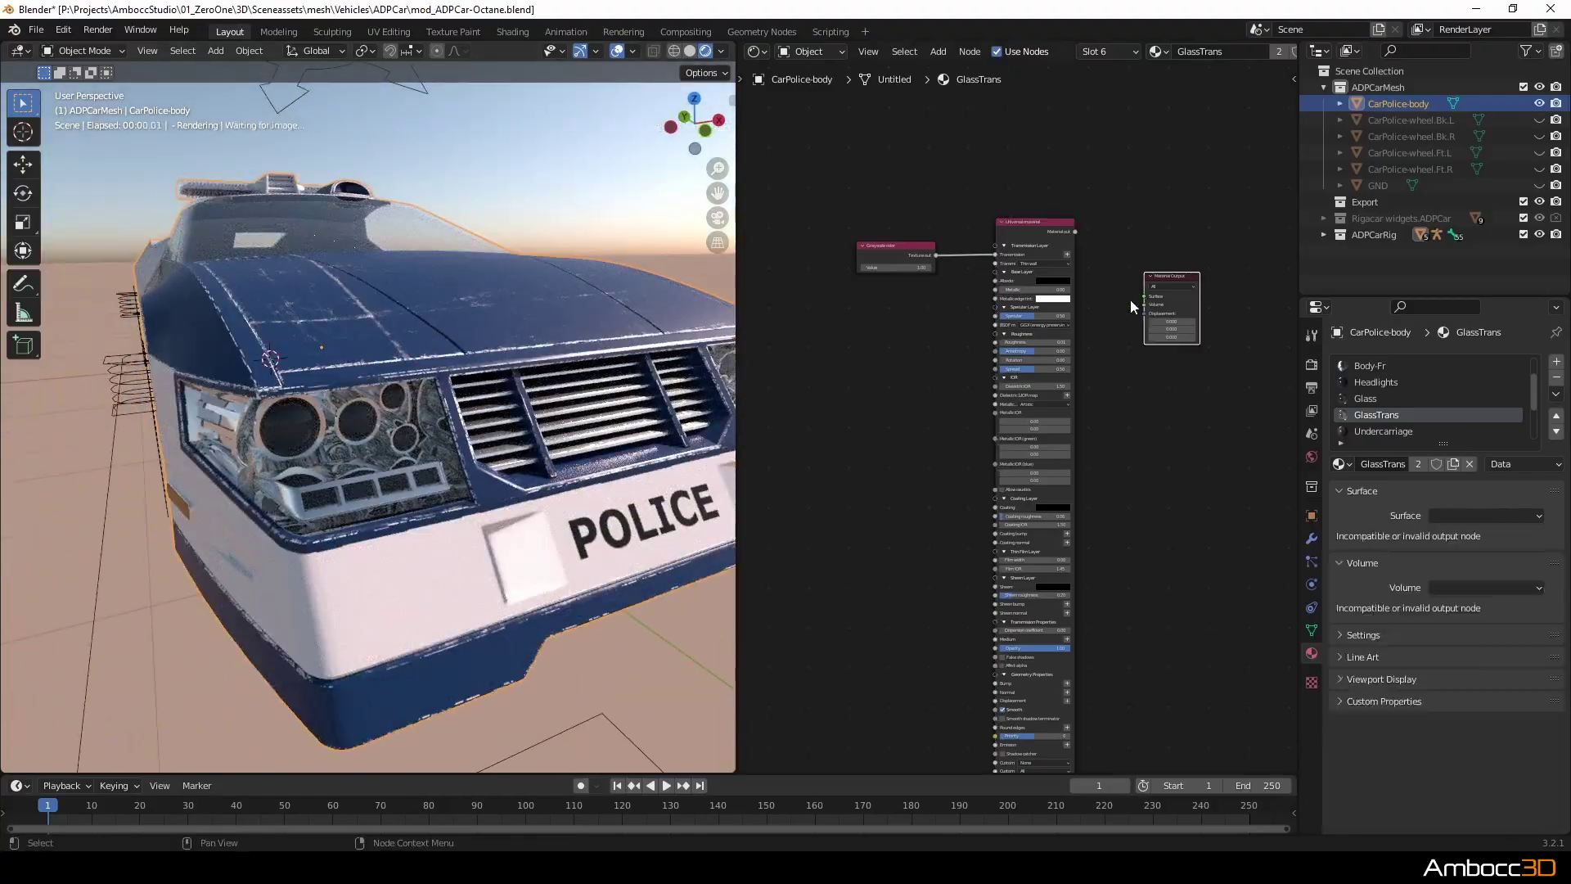
middle_drag(605, 475, 698, 505)
scroll(471, 483, down, 6)
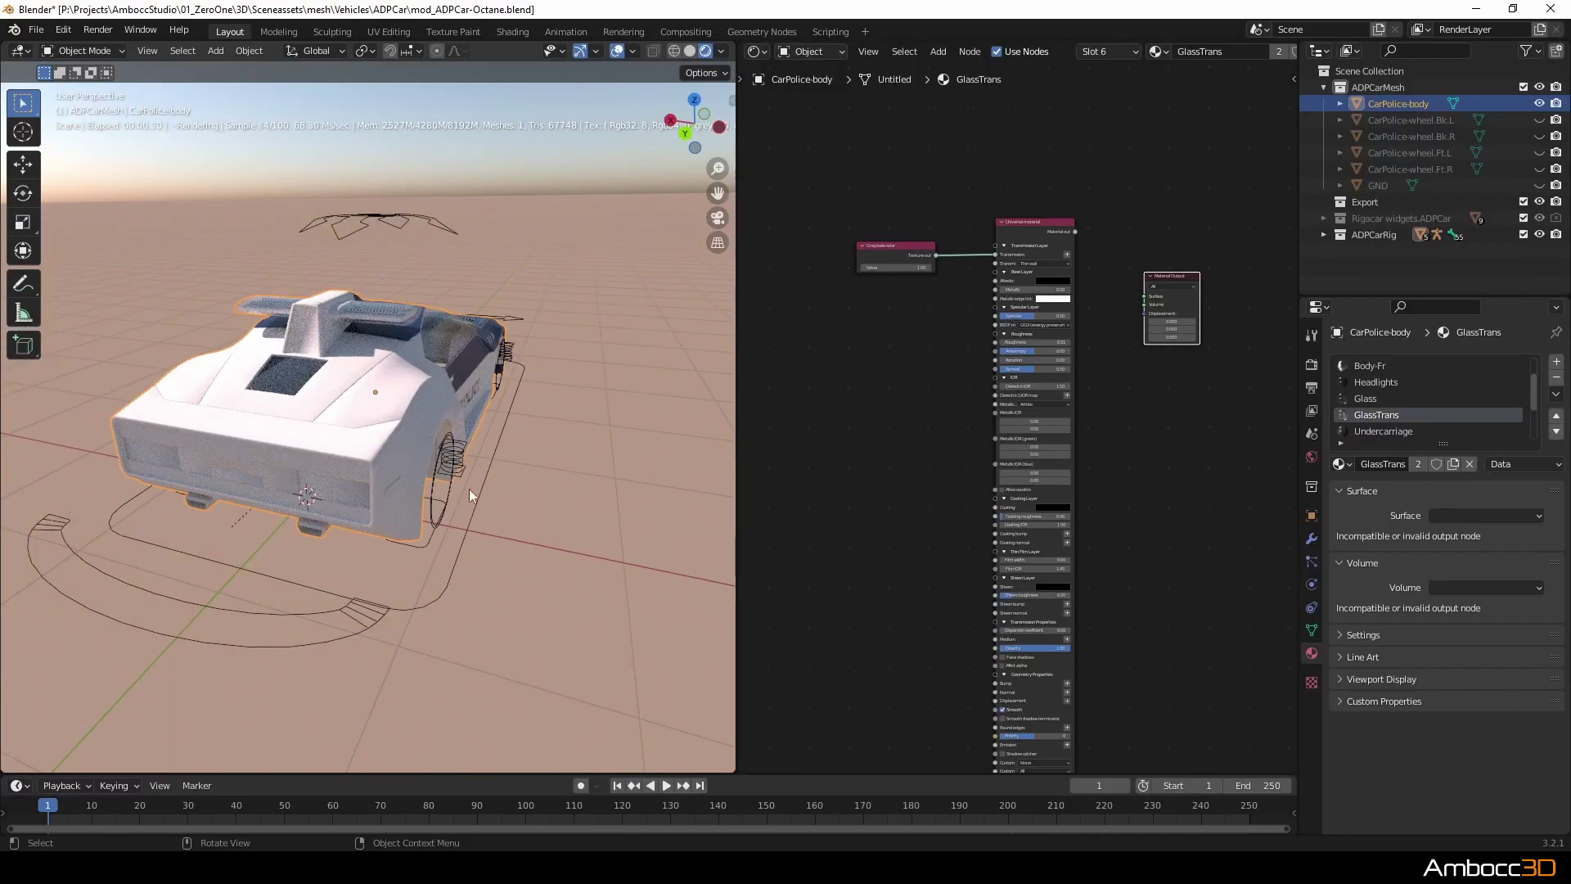
middle_drag(469, 489, 258, 365)
scroll(453, 330, up, 4)
middle_drag(453, 330, 752, 362)
Give GlassTrans a magenta test Albedo, reconnect the Universal material to Surface, and check which car parts use it.
click(1057, 279)
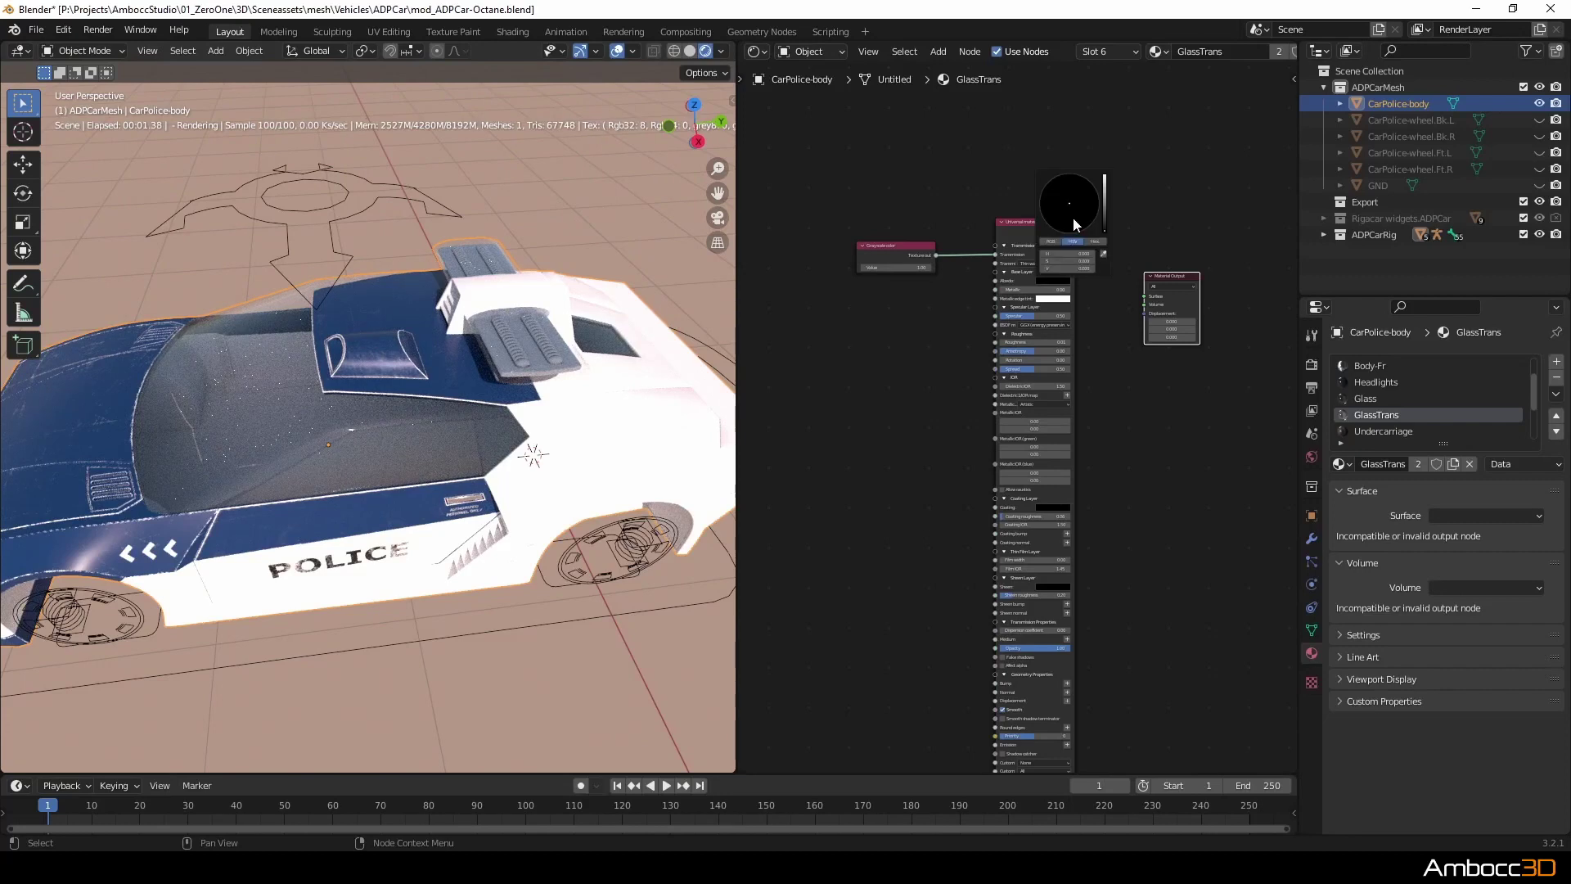
drag(1104, 230, 1104, 175)
drag(1071, 253, 1145, 298)
middle_drag(384, 524, 320, 528)
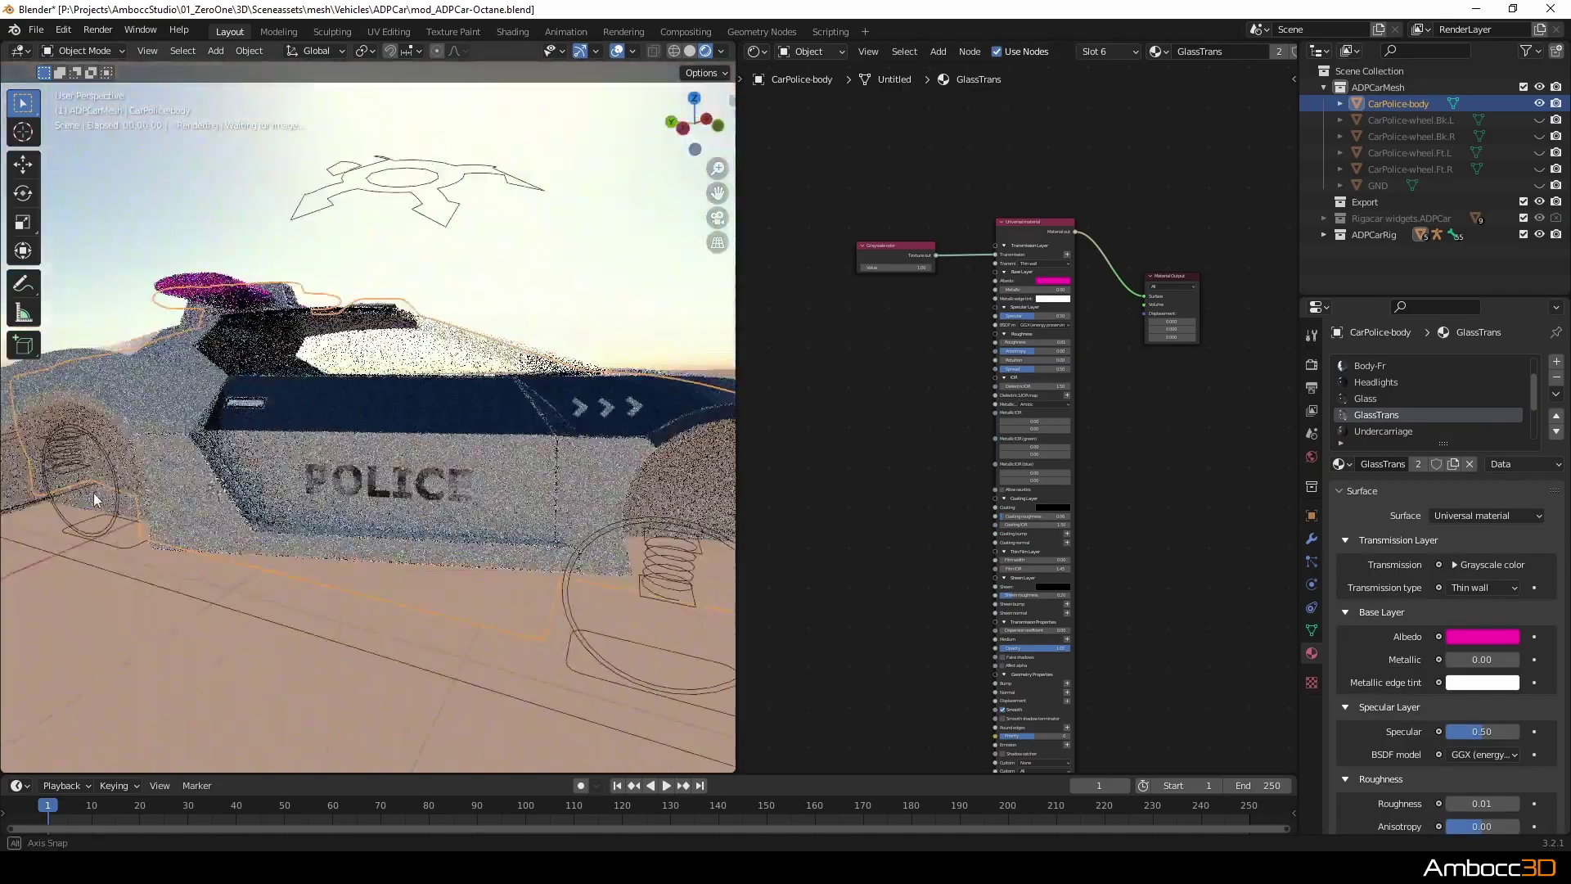
middle_drag(94, 493, 667, 475)
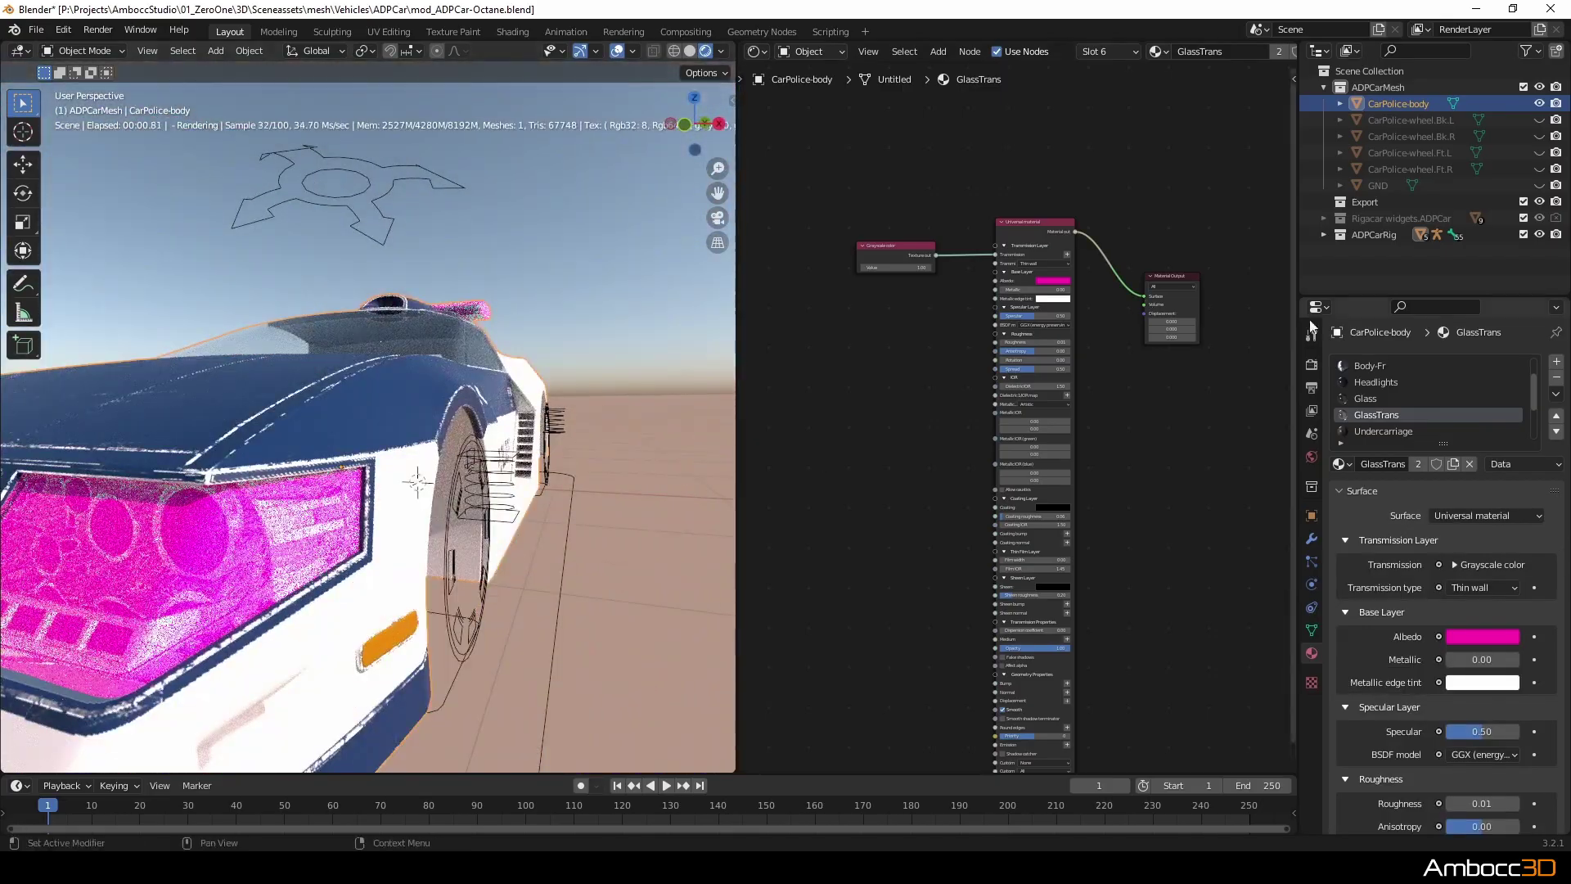
Try white and fully saturated blue as the GlassTrans material's Albedo color.
click(1053, 281)
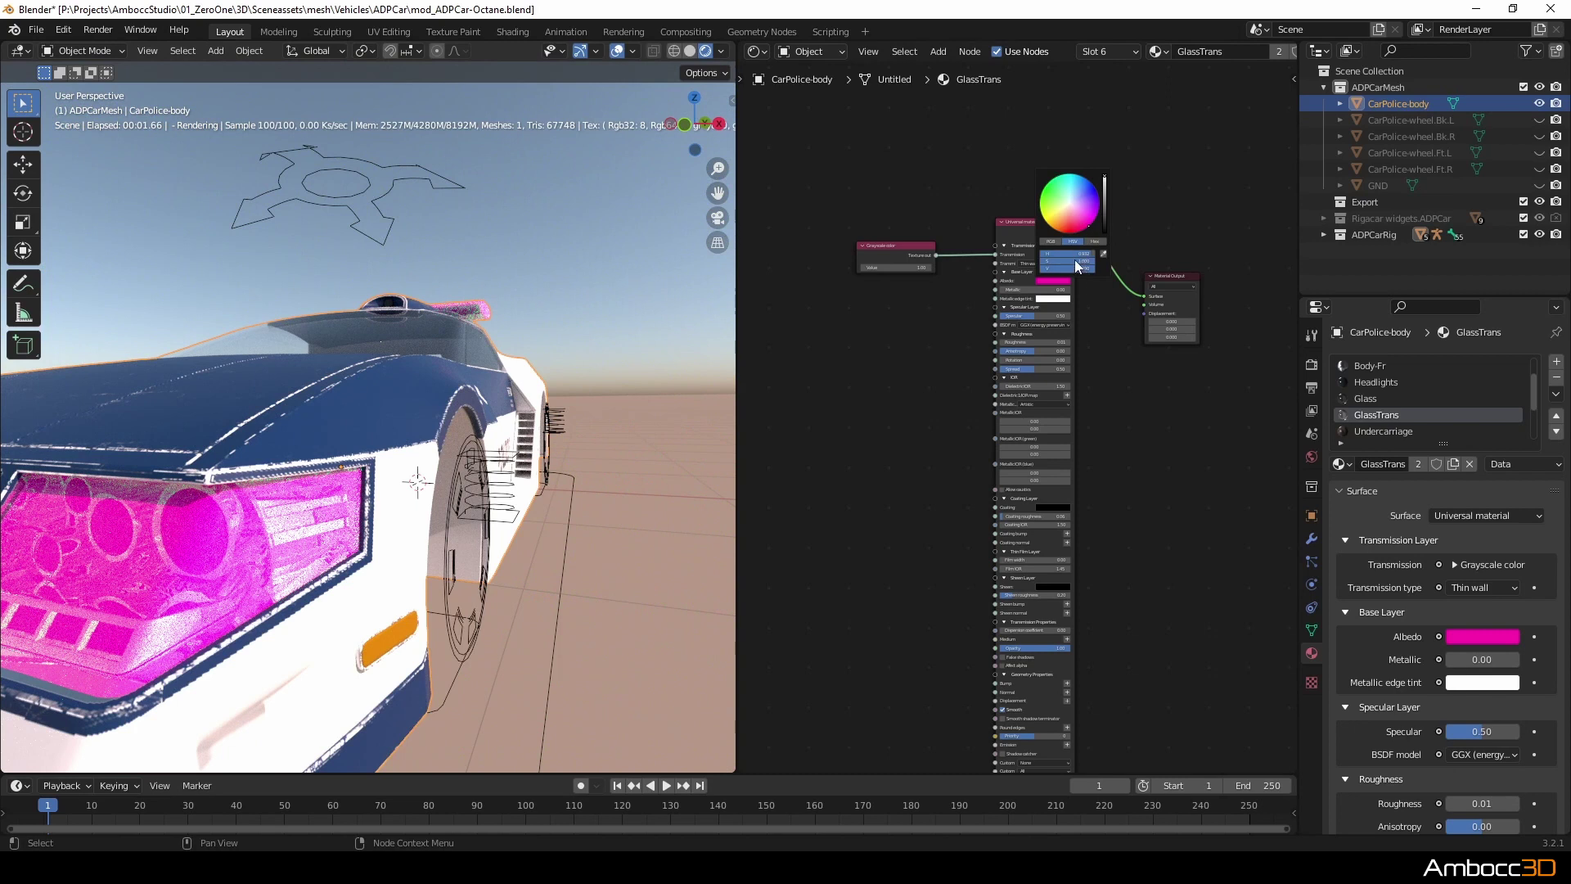
drag(1074, 261, 1040, 261)
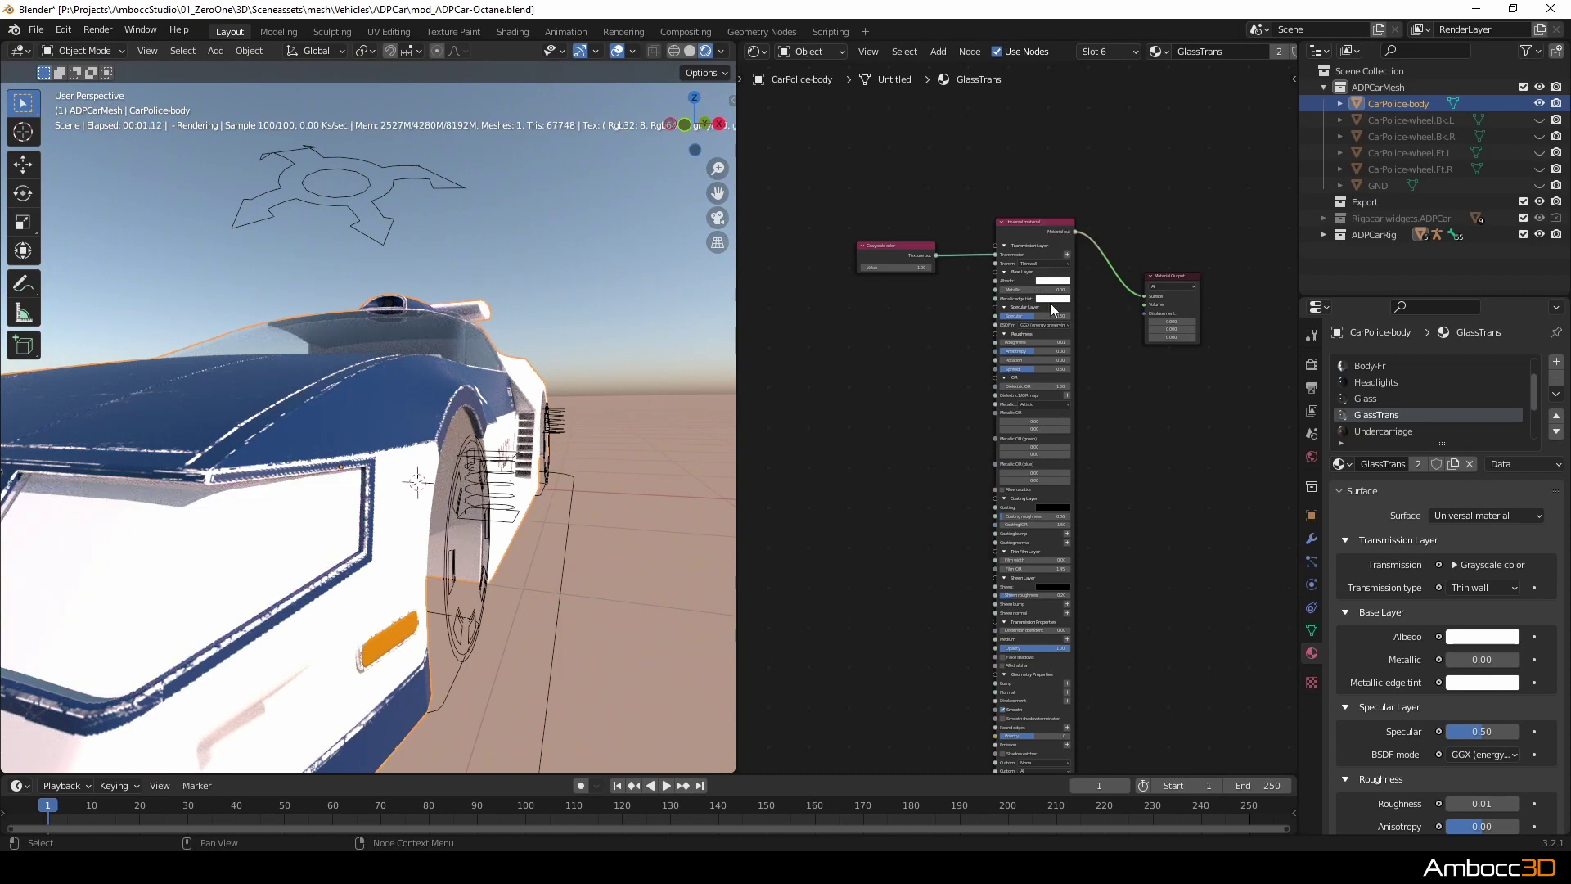
scroll(1056, 278, up, 2)
click(1067, 235)
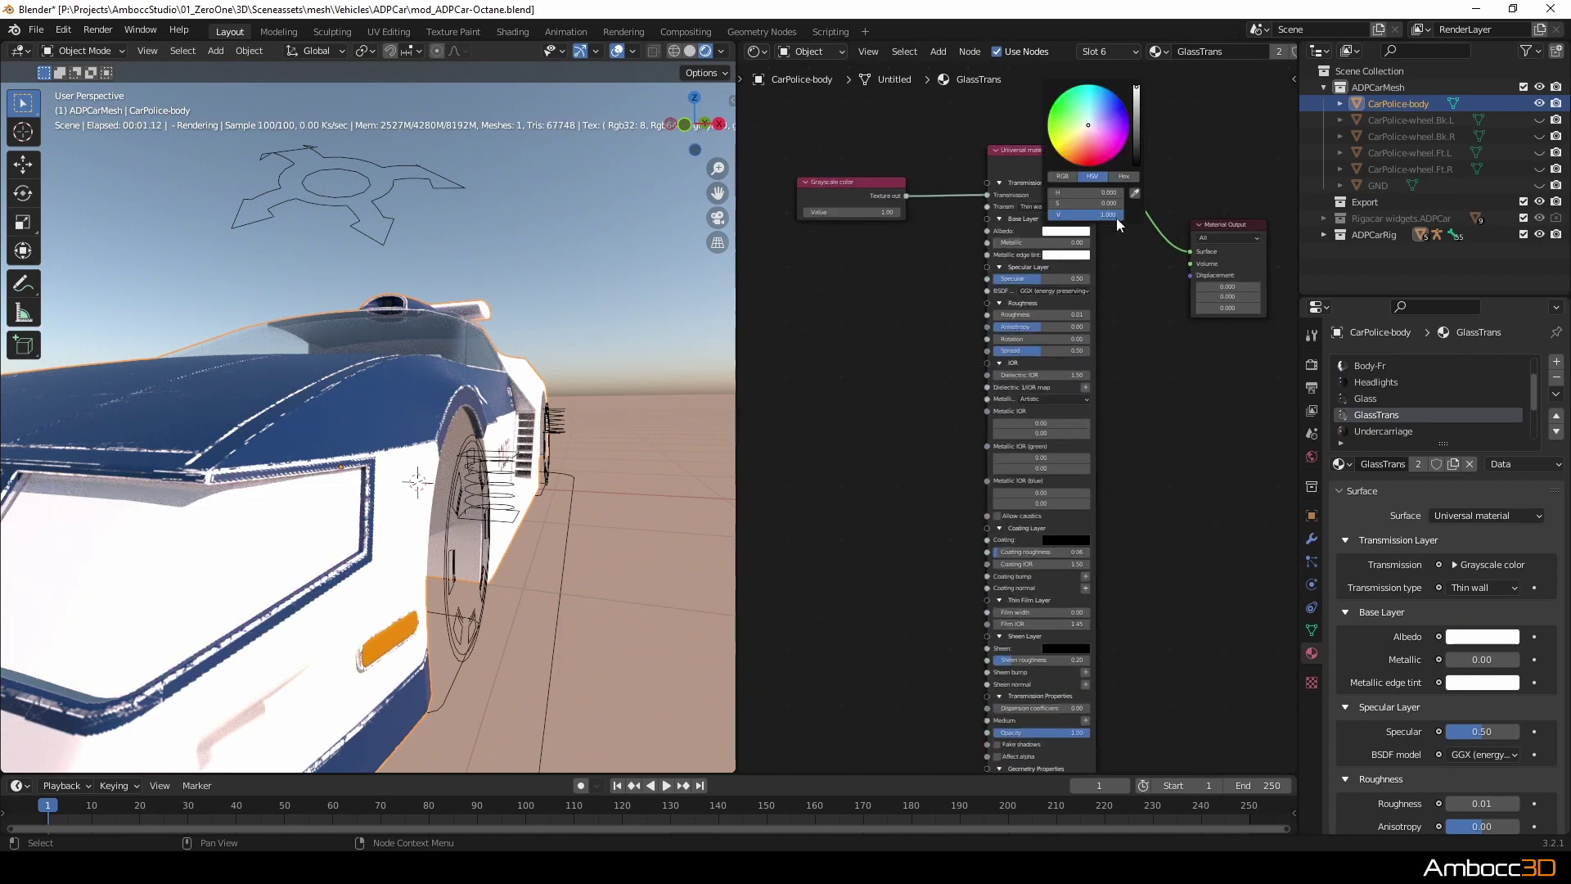
mouse_move(1116, 218)
mouse_down()
mouse_move(1051, 214)
mouse_move(1122, 215)
mouse_up()
drag(1088, 125, 1111, 105)
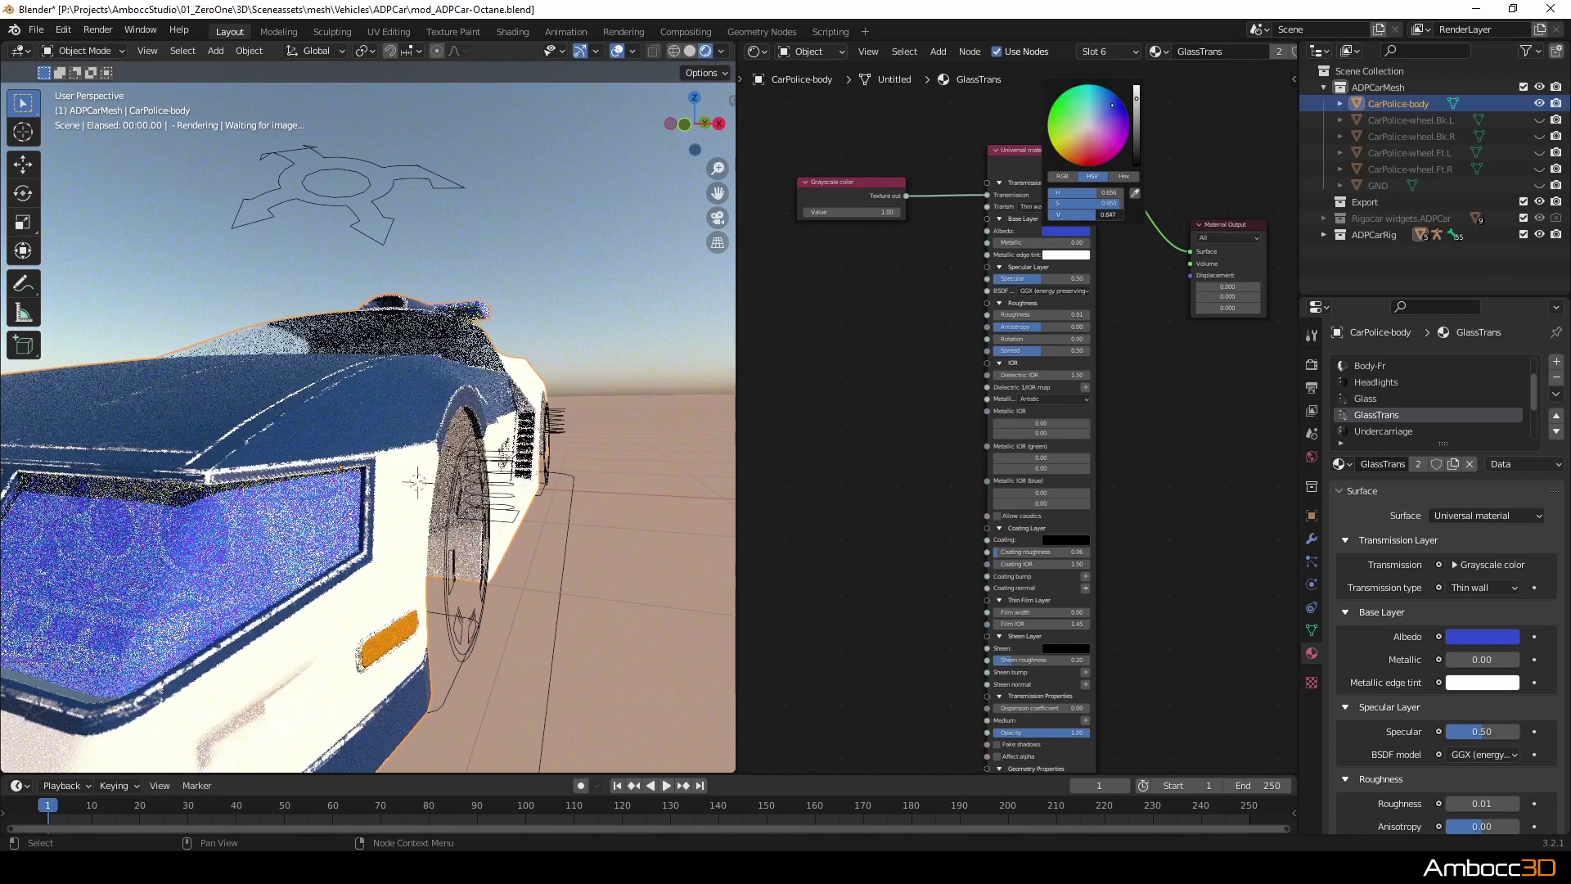
drag(1111, 203, 1125, 214)
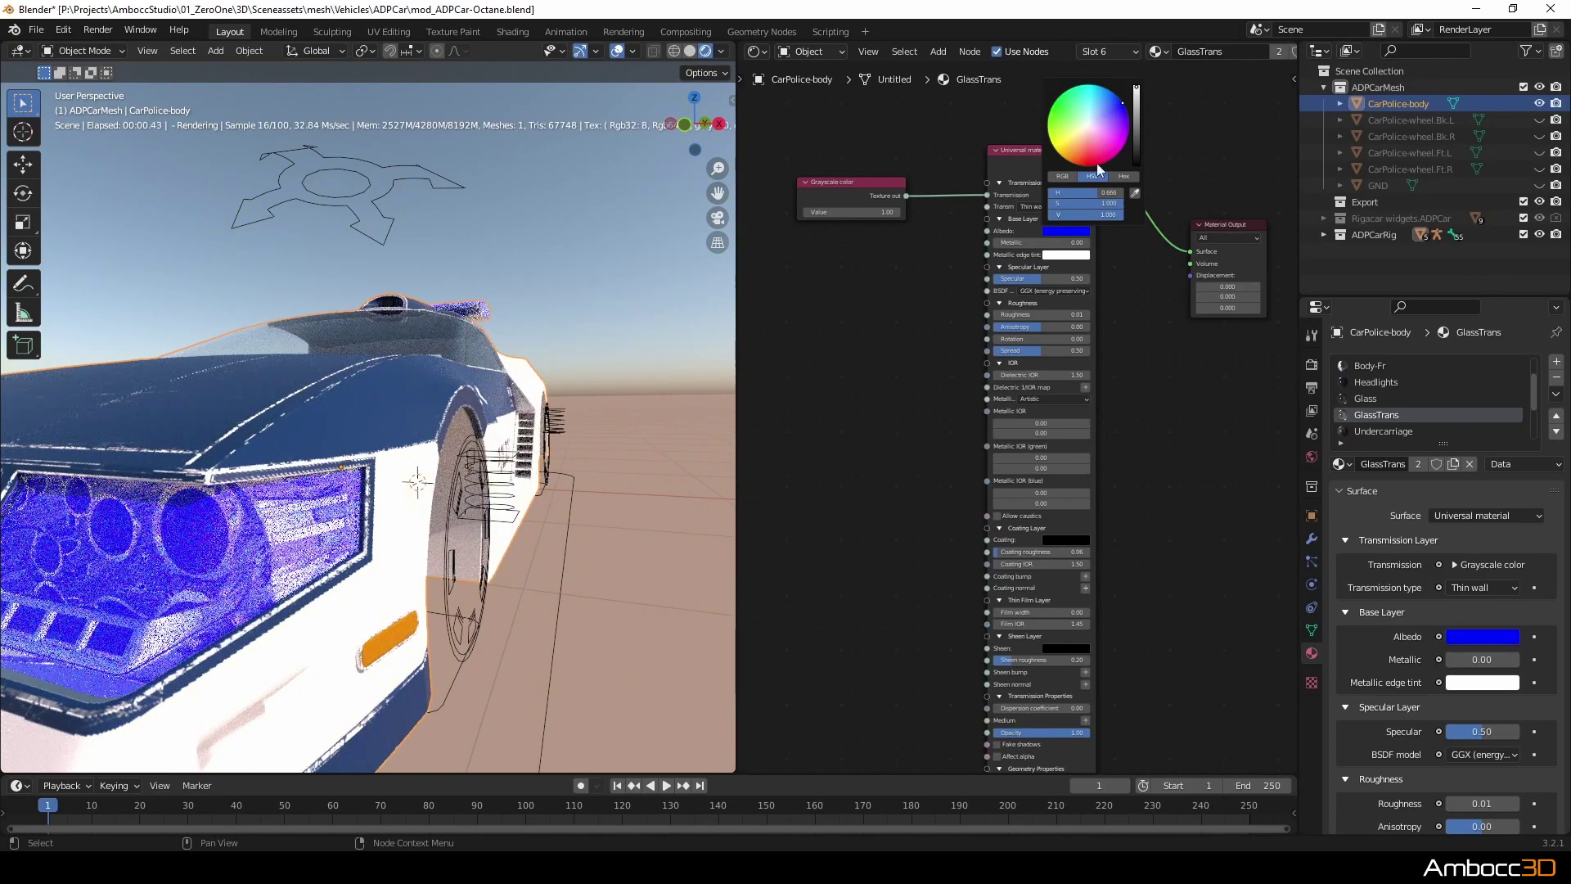
Set the GlassTrans material's Albedo to black.
click(1081, 231)
drag(1116, 213, 1054, 213)
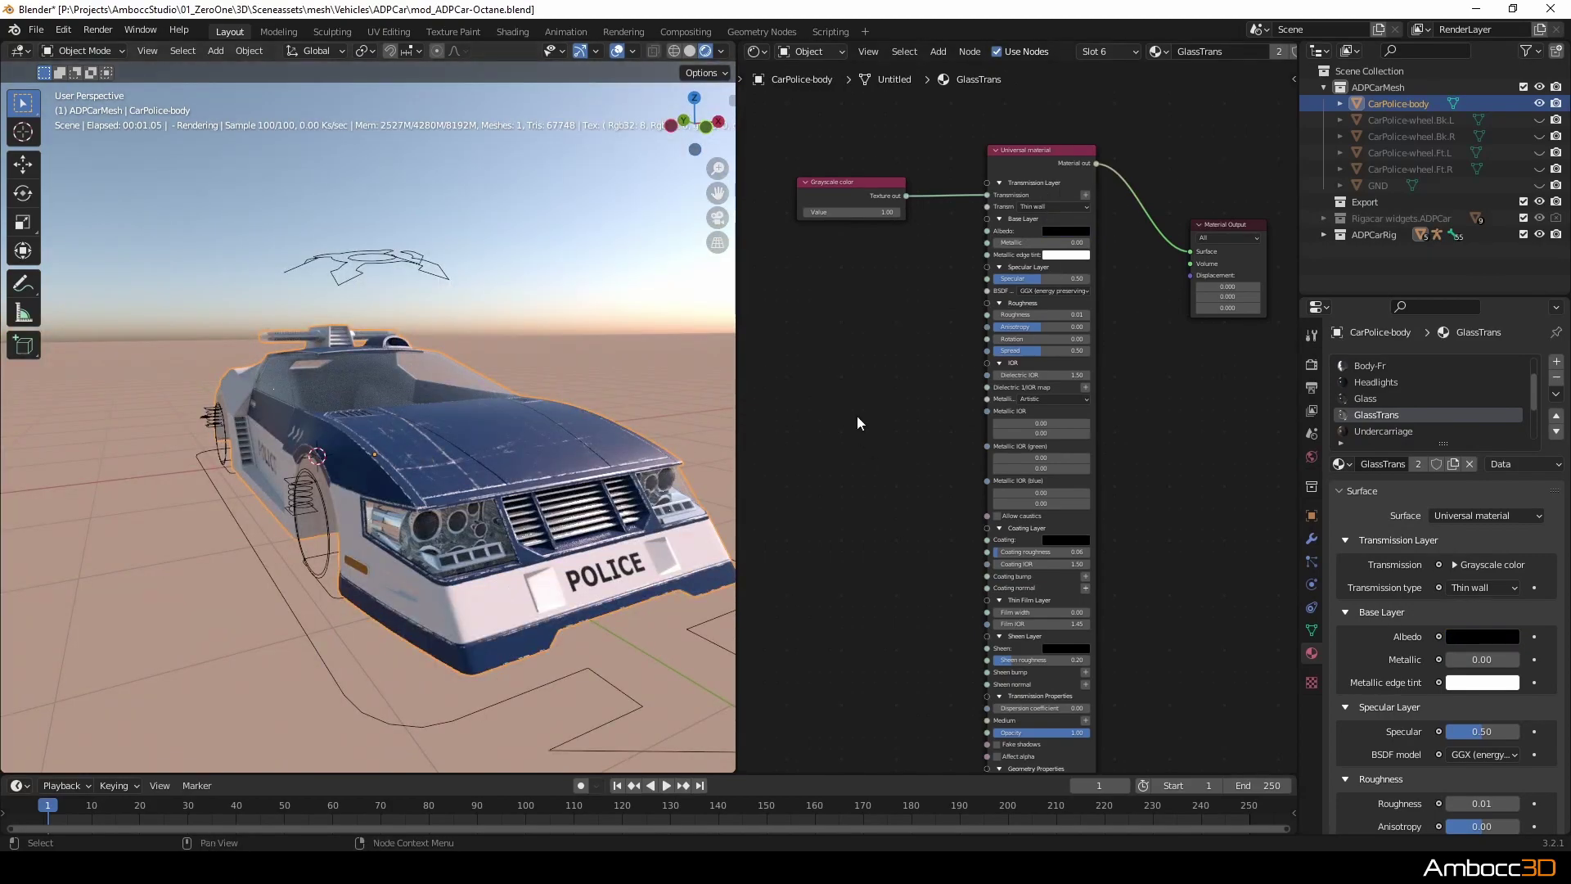
Open the Undercarriage material and delete its Principled BSDF and Normal Map nodes.
click(1382, 431)
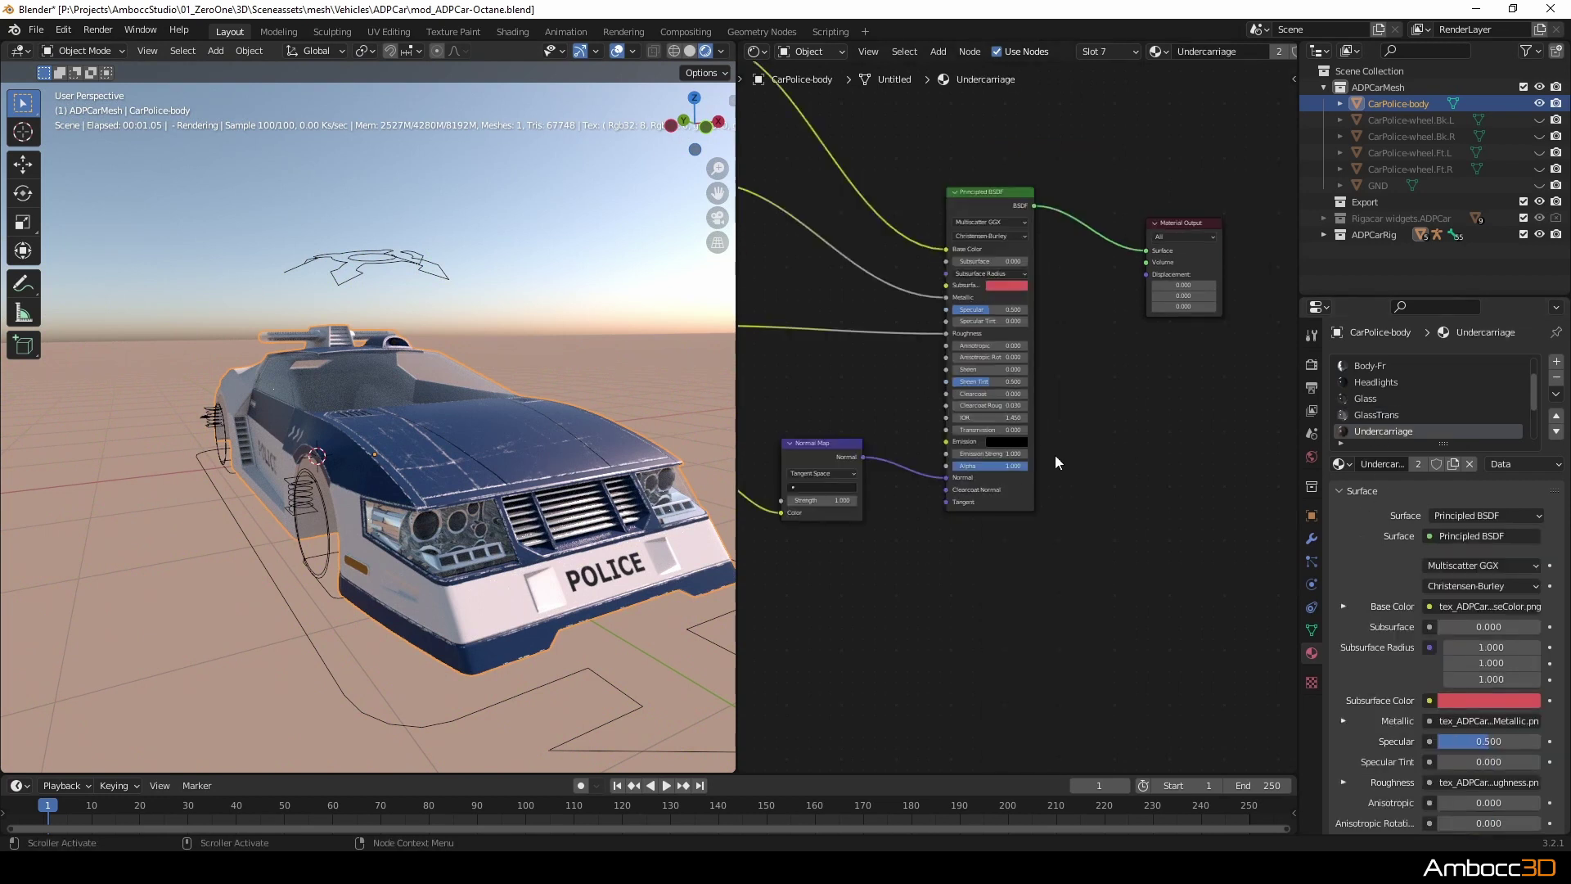
scroll(1070, 423, down, 1)
middle_drag(393, 442, 434, 340)
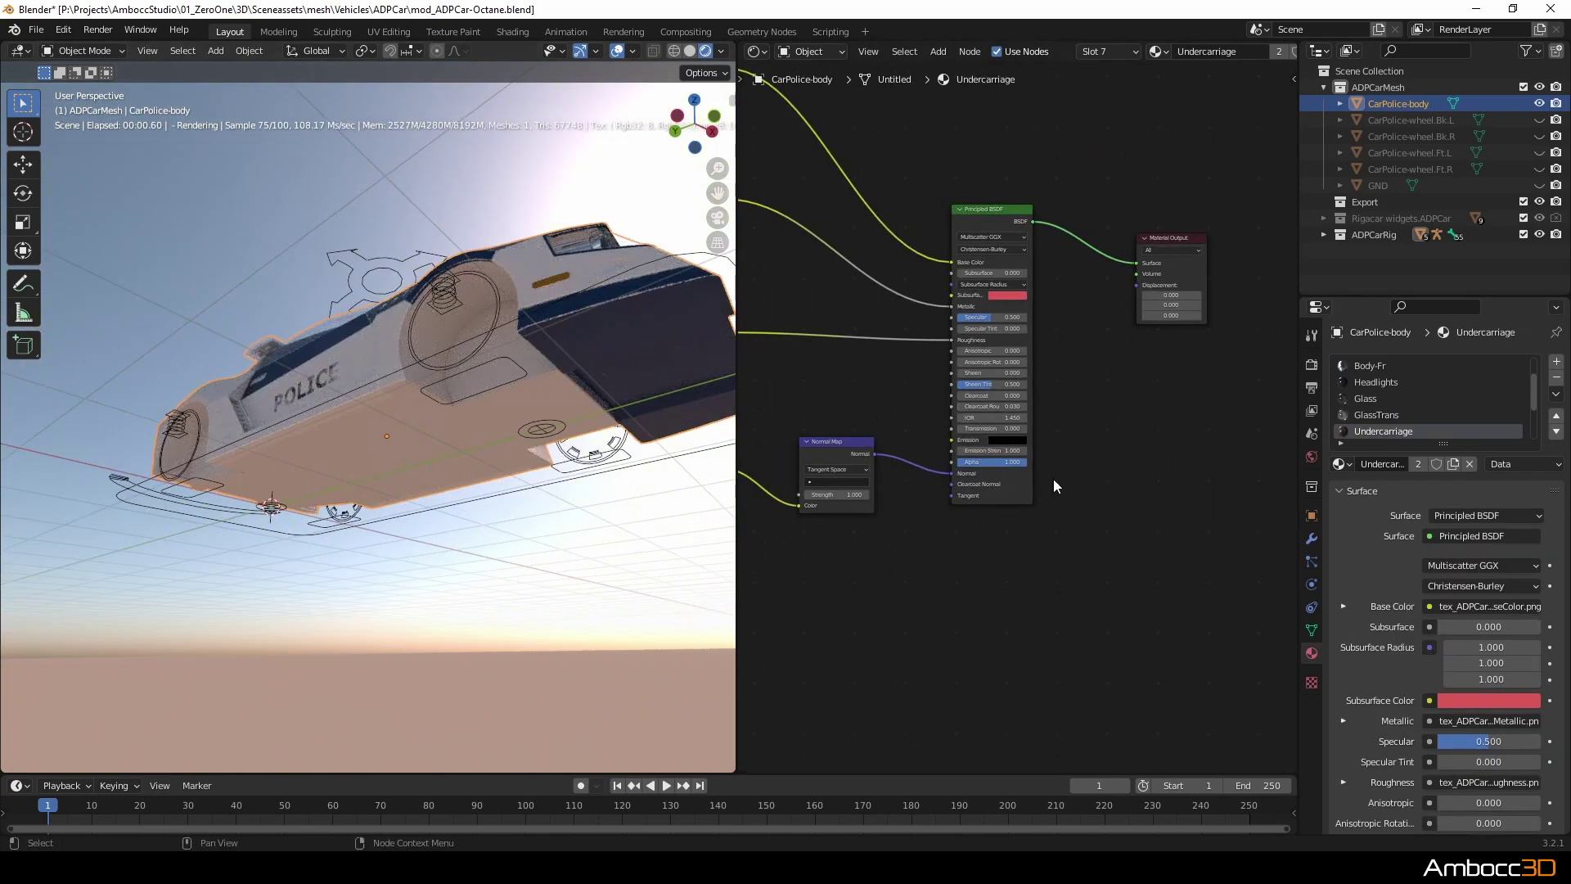
scroll(1054, 480, down, 1)
middle_drag(1115, 421, 1196, 529)
drag(925, 197, 1094, 666)
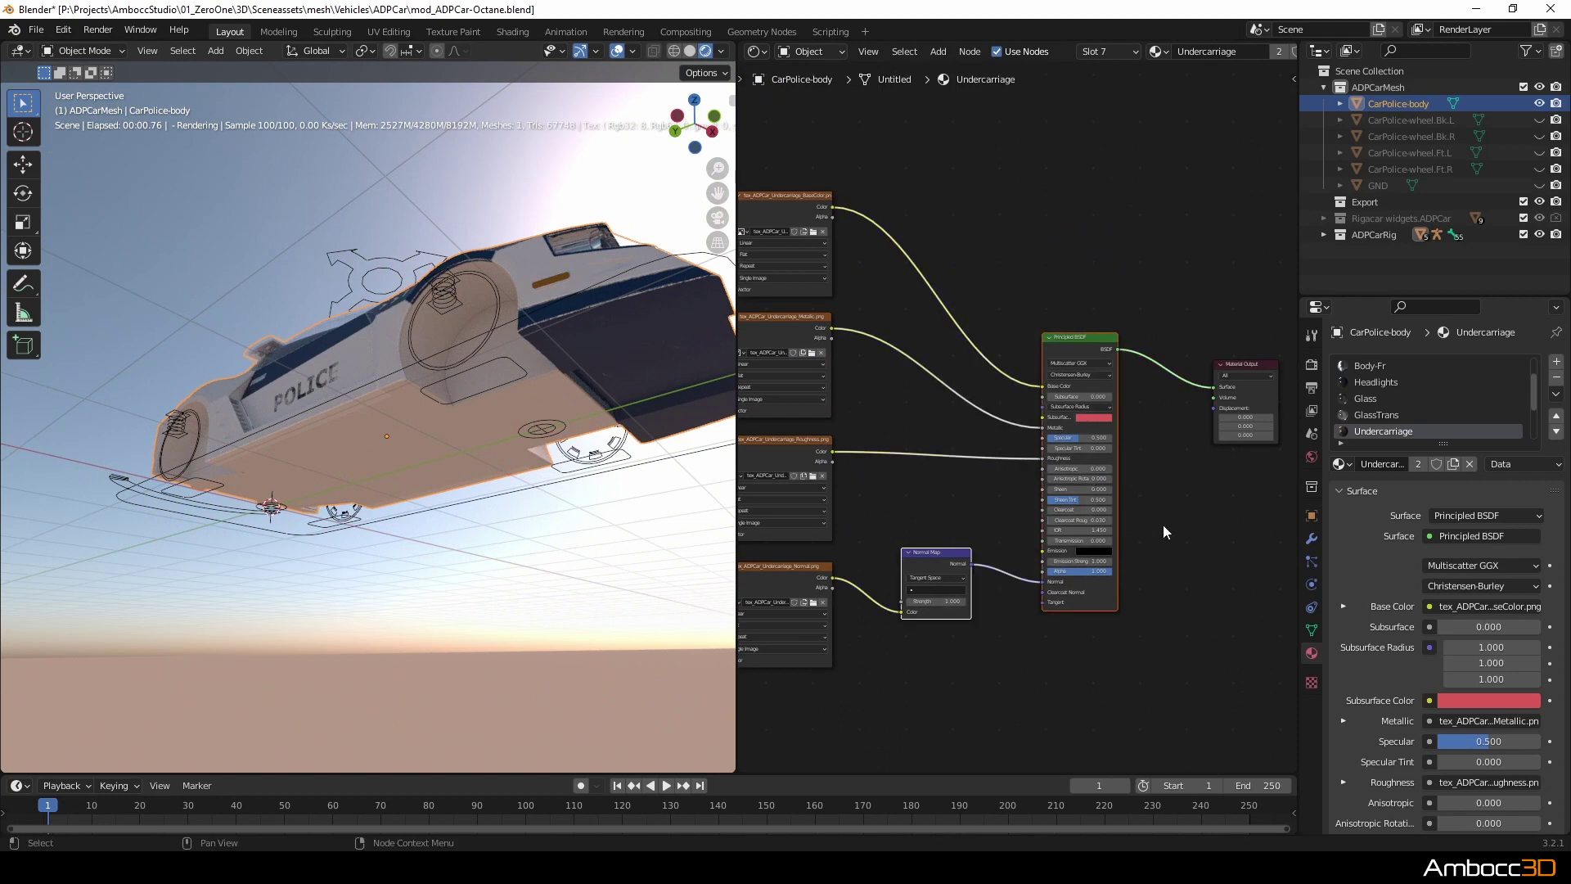
Copy Body-Fr's Universal material with its four Image Tex nodes into Undercarriage and connect it to the output's Surface.
click(1402, 368)
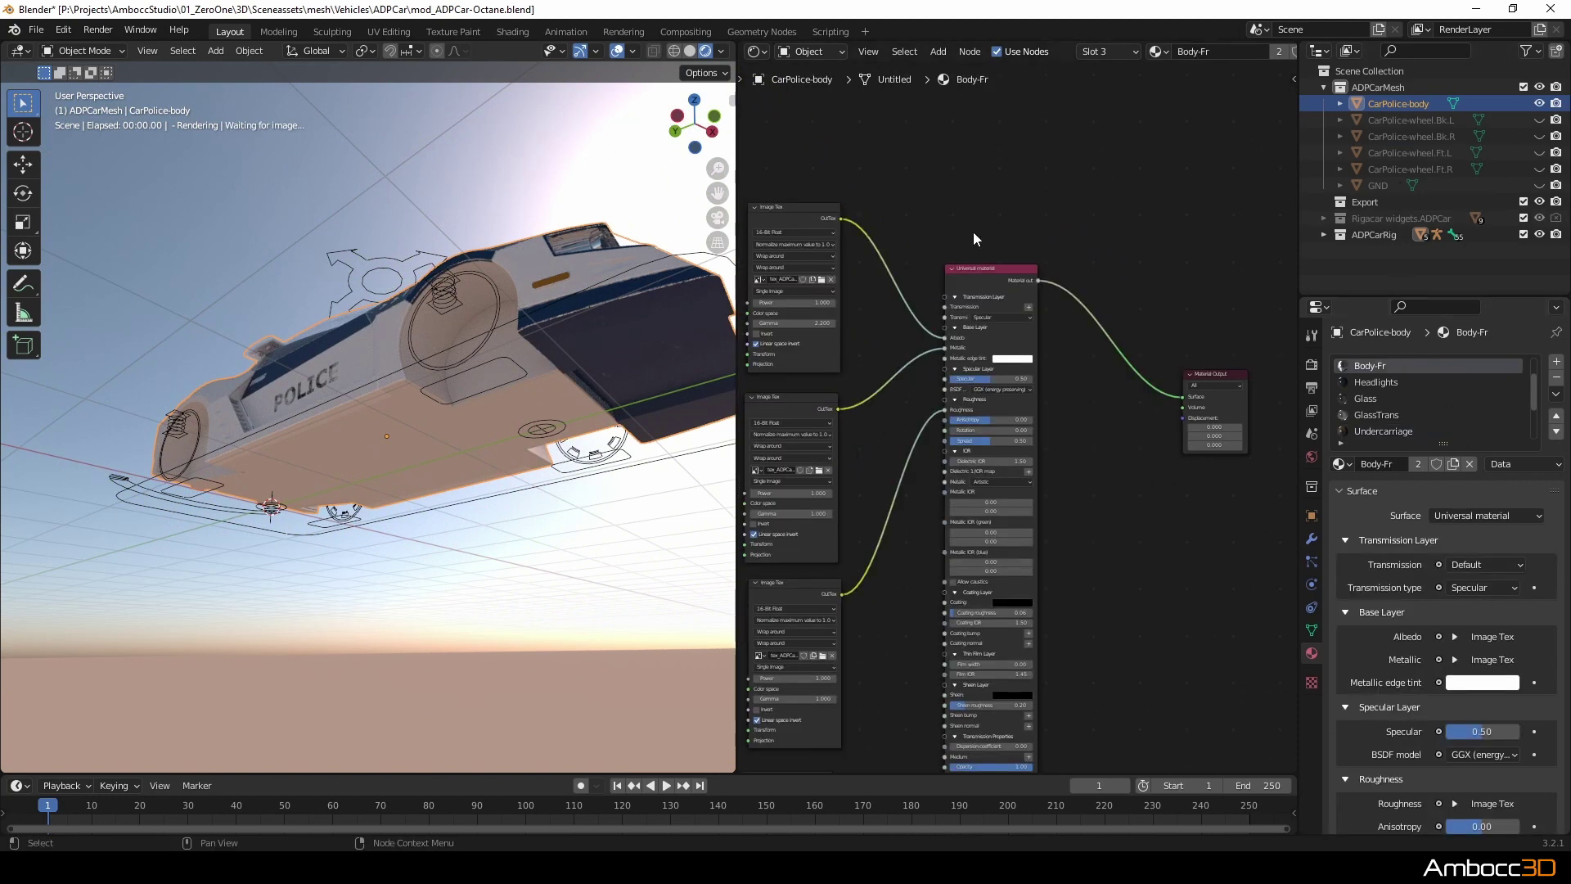
key(Home)
drag(818, 131, 1040, 773)
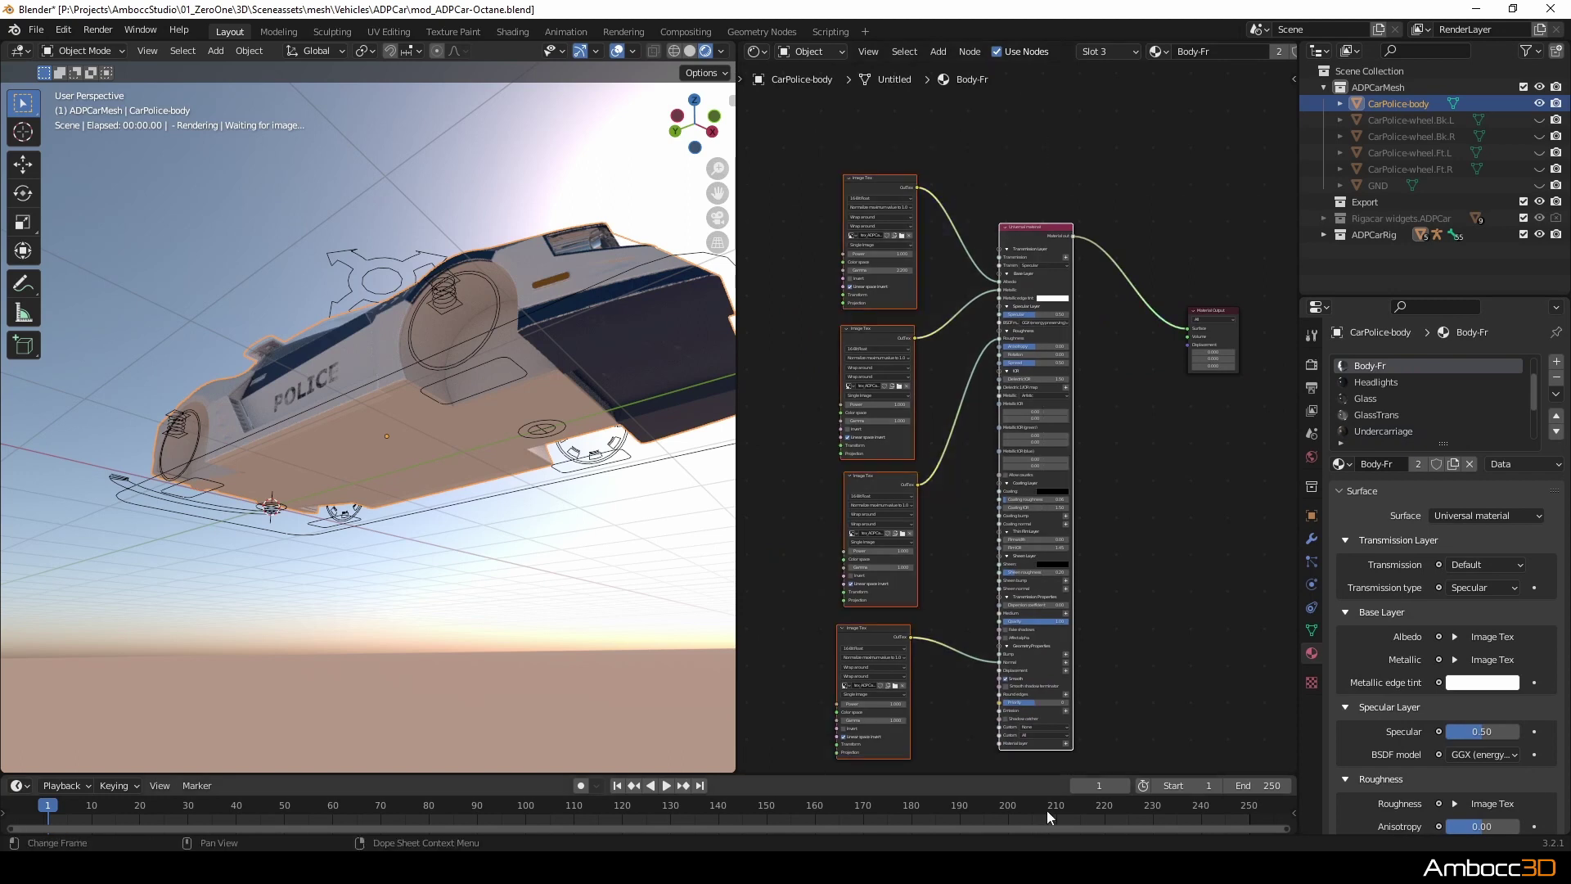
click(1383, 431)
key(ctrl+v)
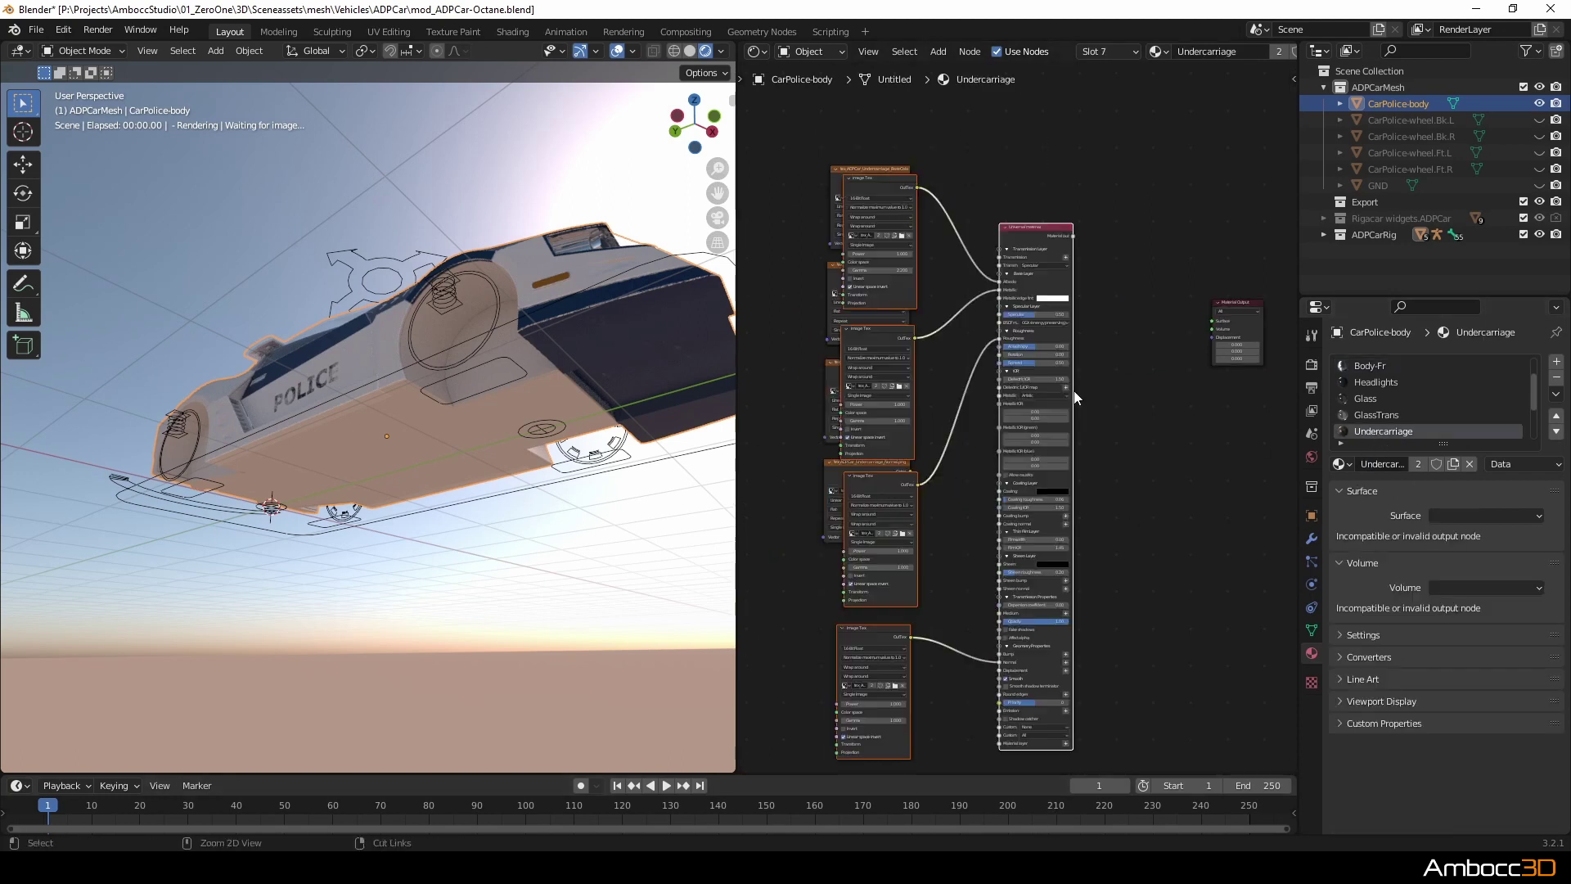
drag(1048, 248, 1195, 256)
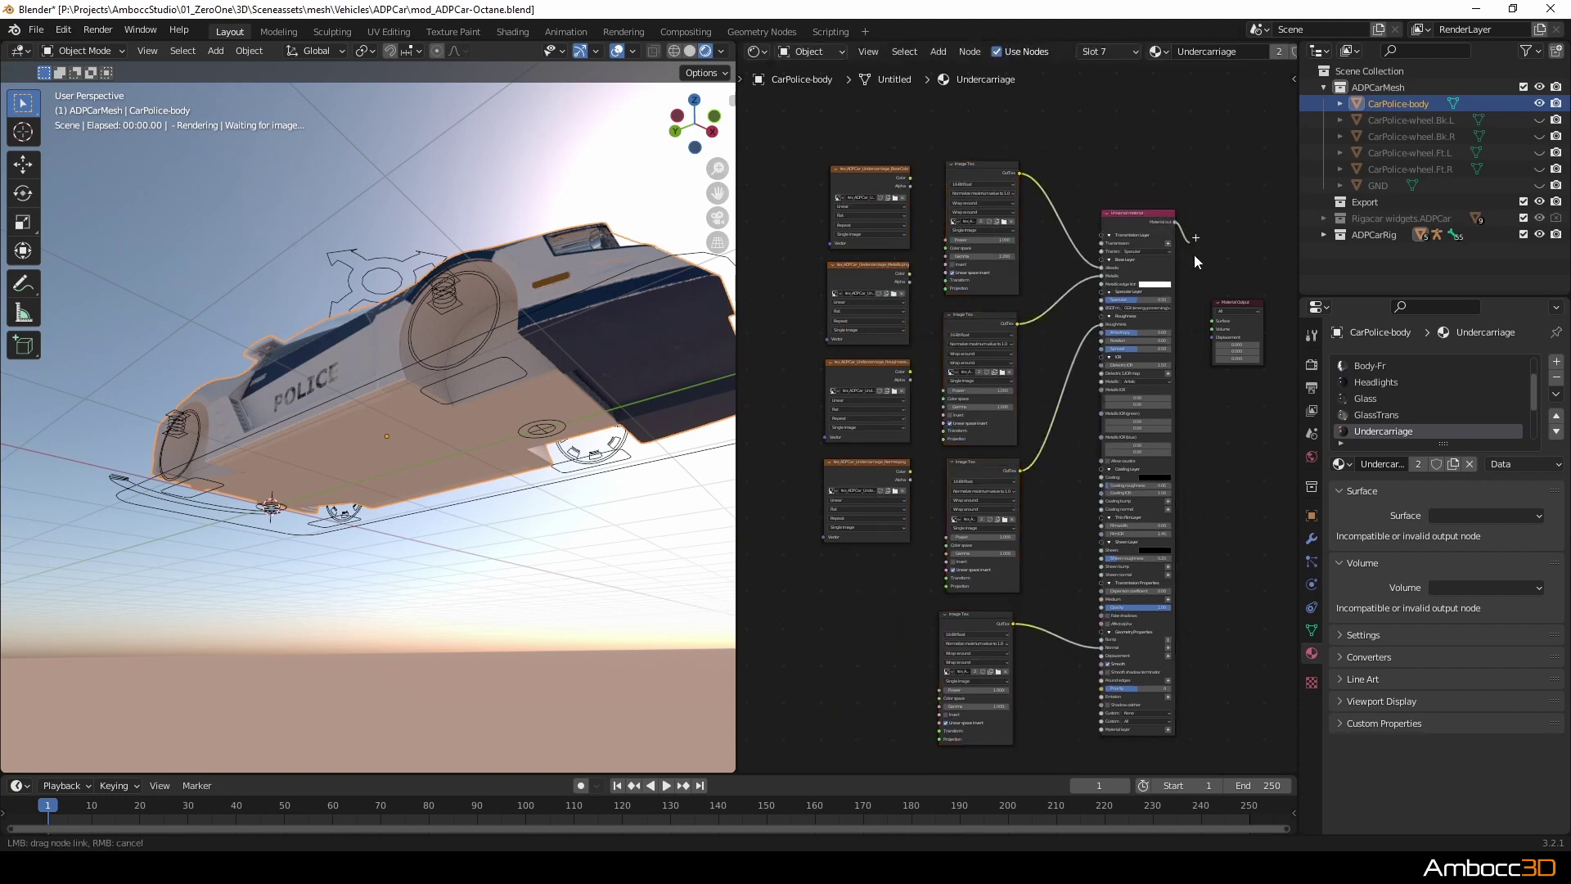
drag(1211, 321, 1213, 321)
Load tex_ADPCar_Undercarriage_BaseColor.png for Undercarriage's Albedo and tex_ADPCar_Undercarriage_Metallic.png for its Metallic input.
scroll(984, 434, up, 5)
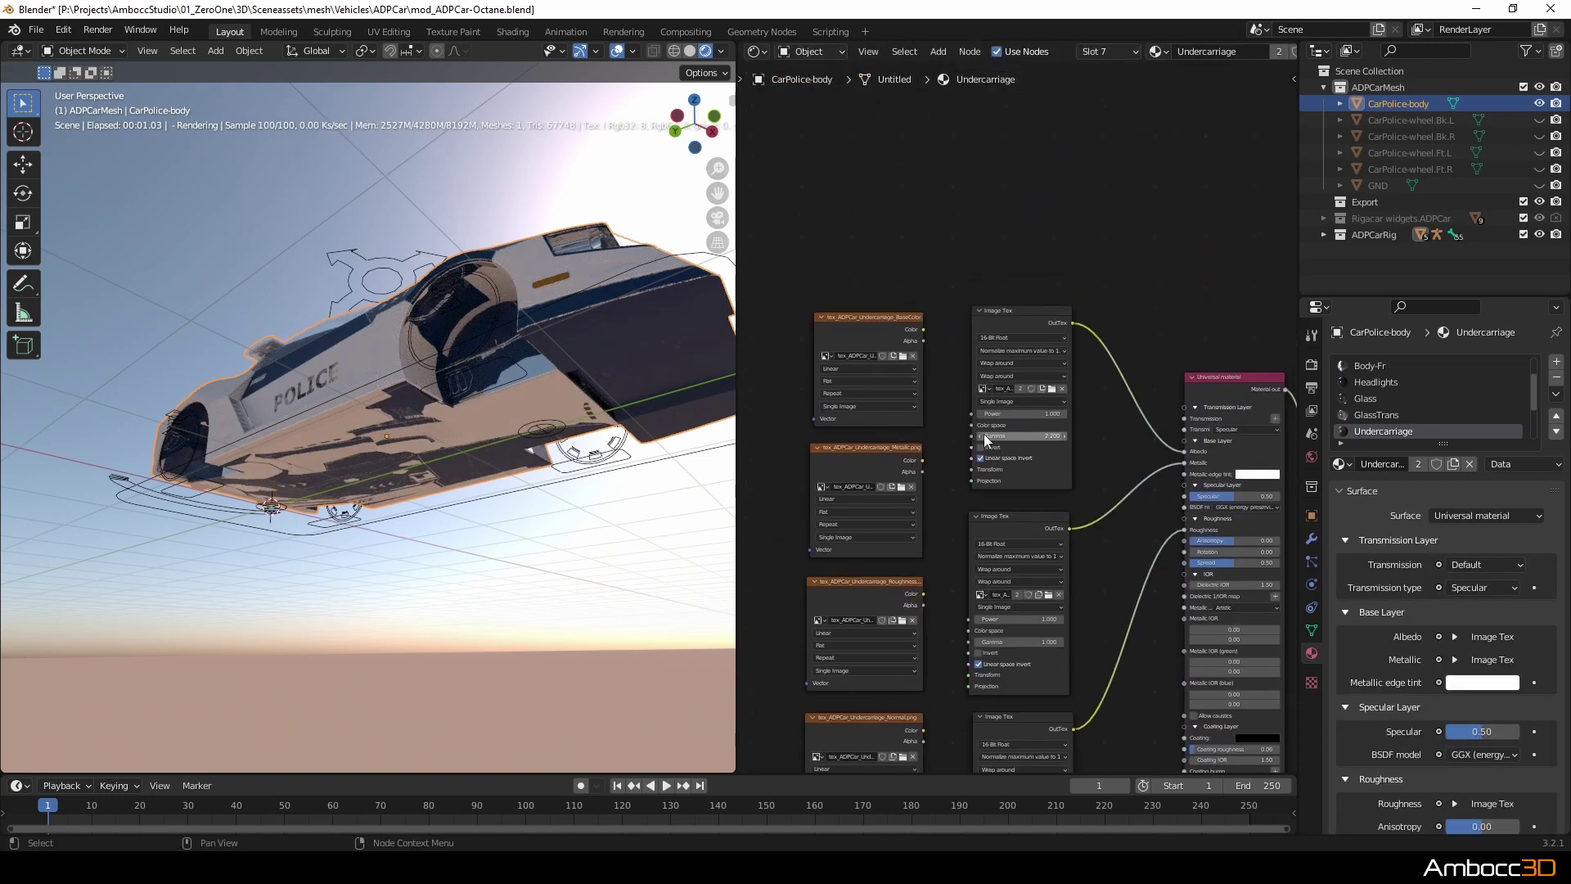
middle_drag(897, 375, 928, 356)
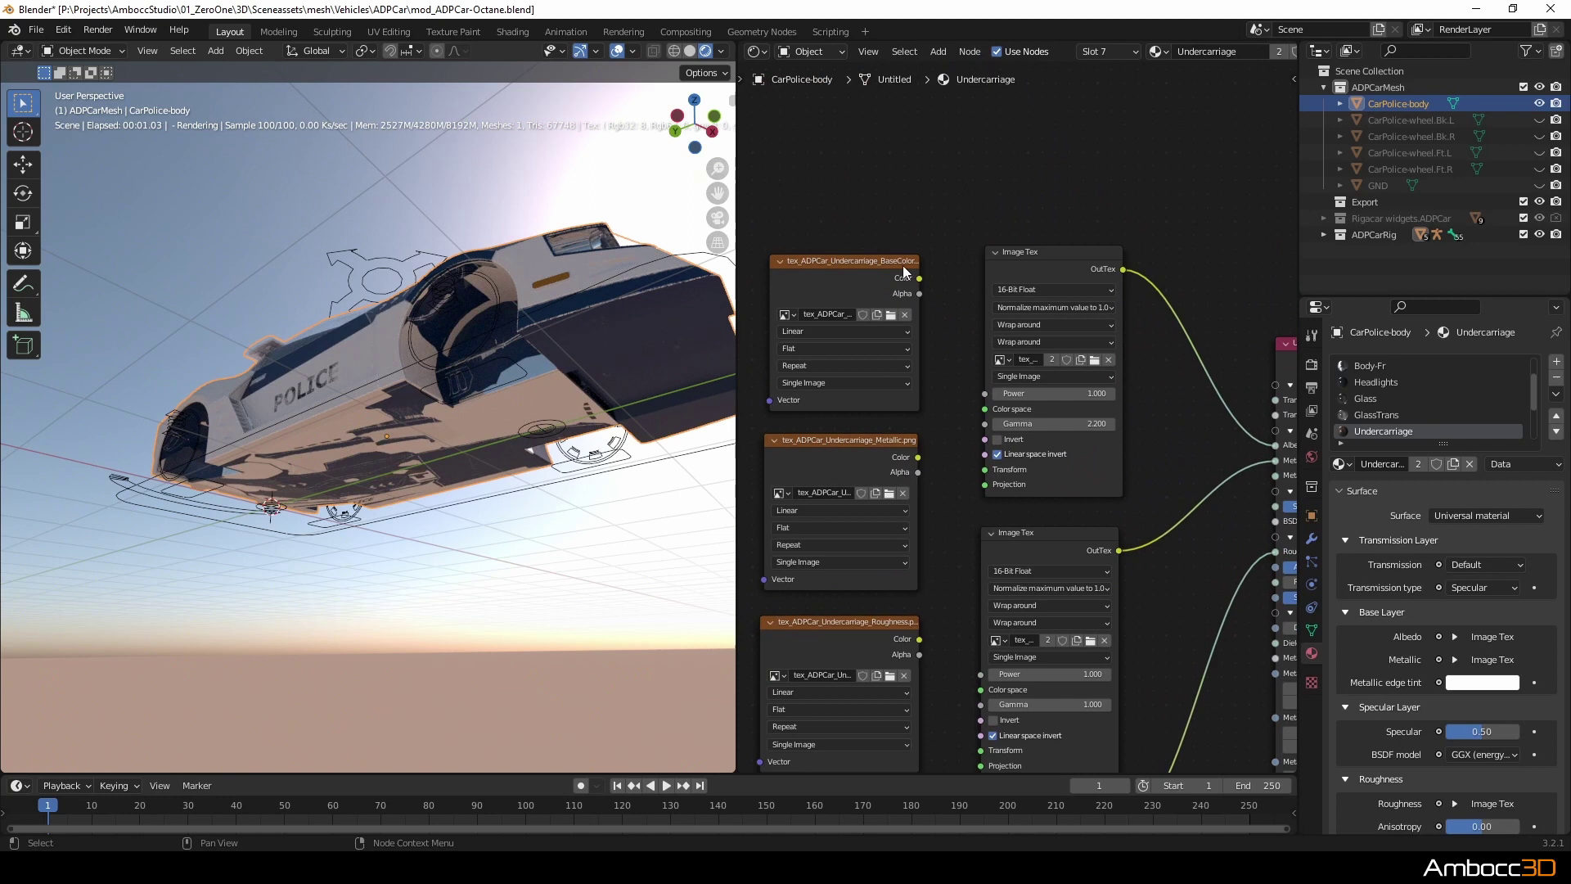
click(1095, 361)
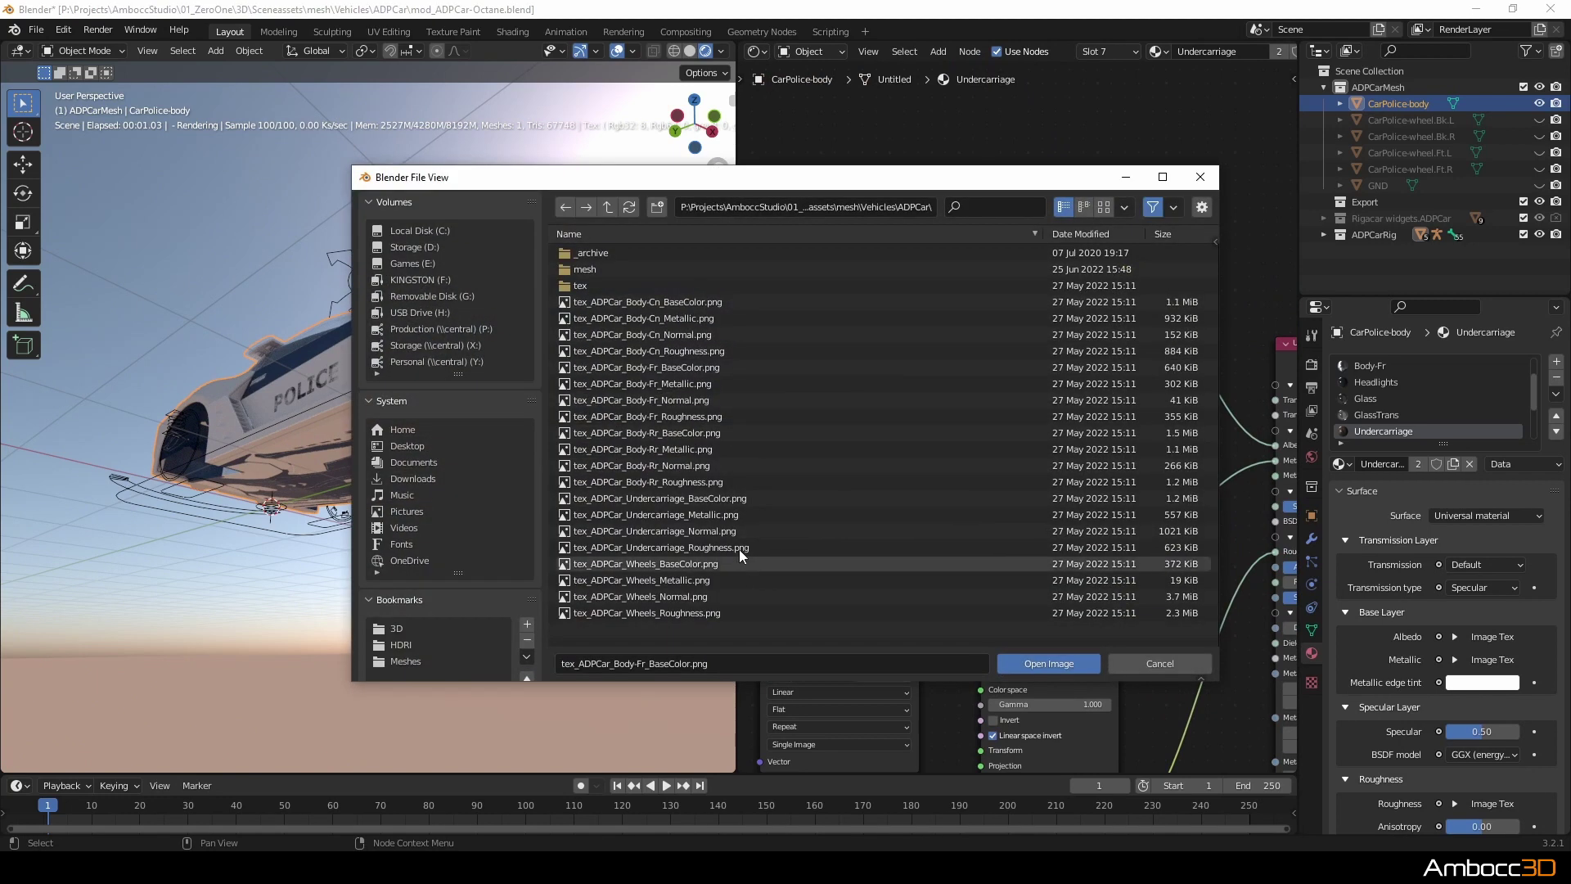
click(713, 502)
click(1051, 564)
middle_drag(1106, 528, 1124, 300)
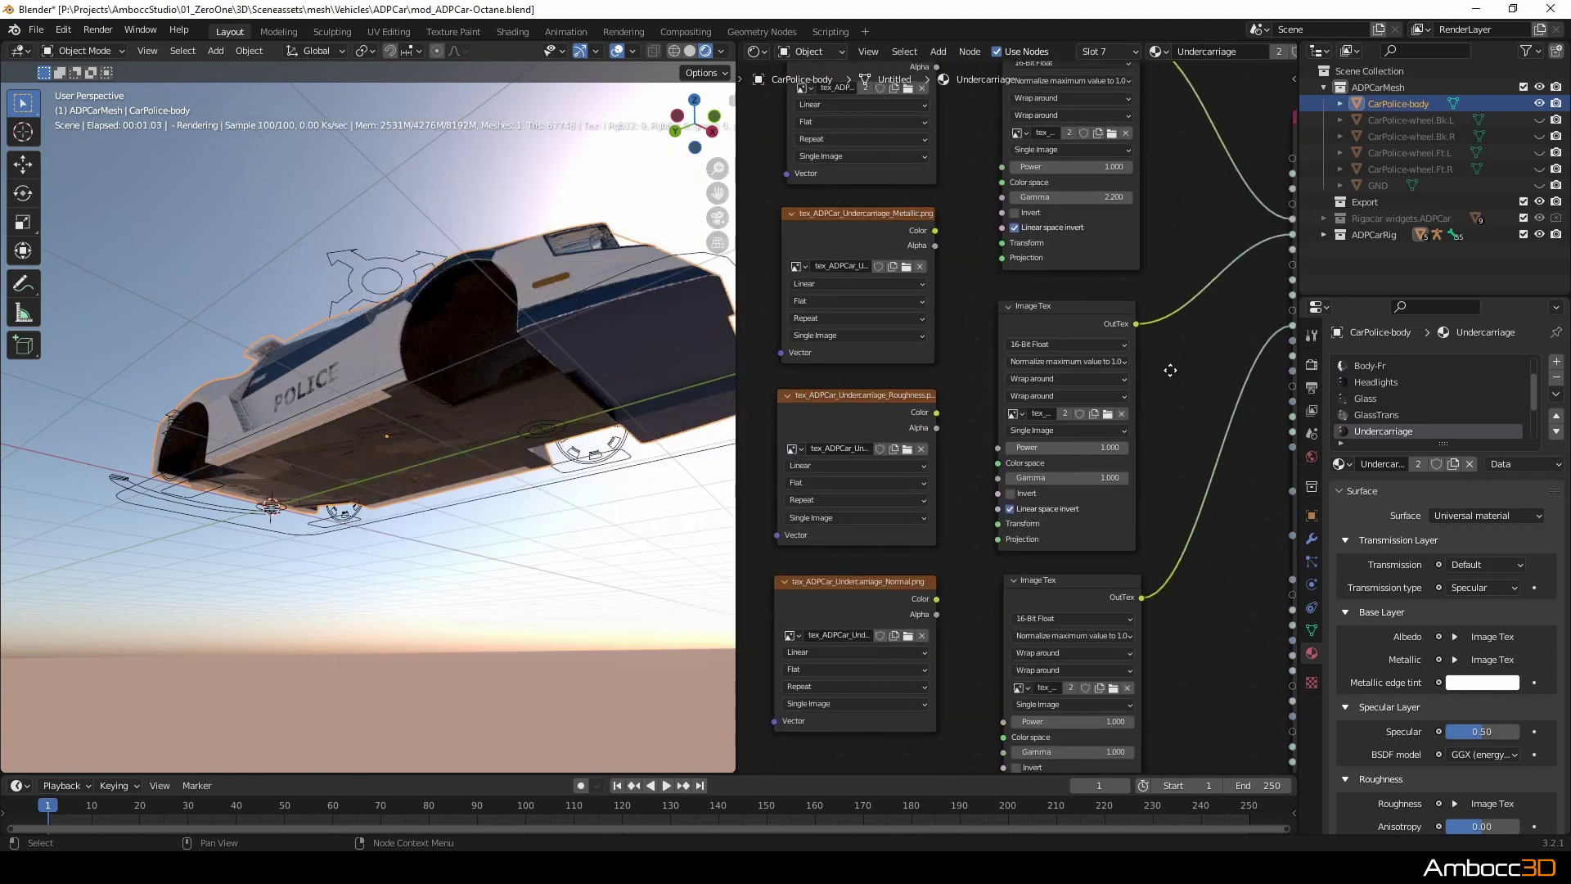
click(1110, 413)
click(703, 515)
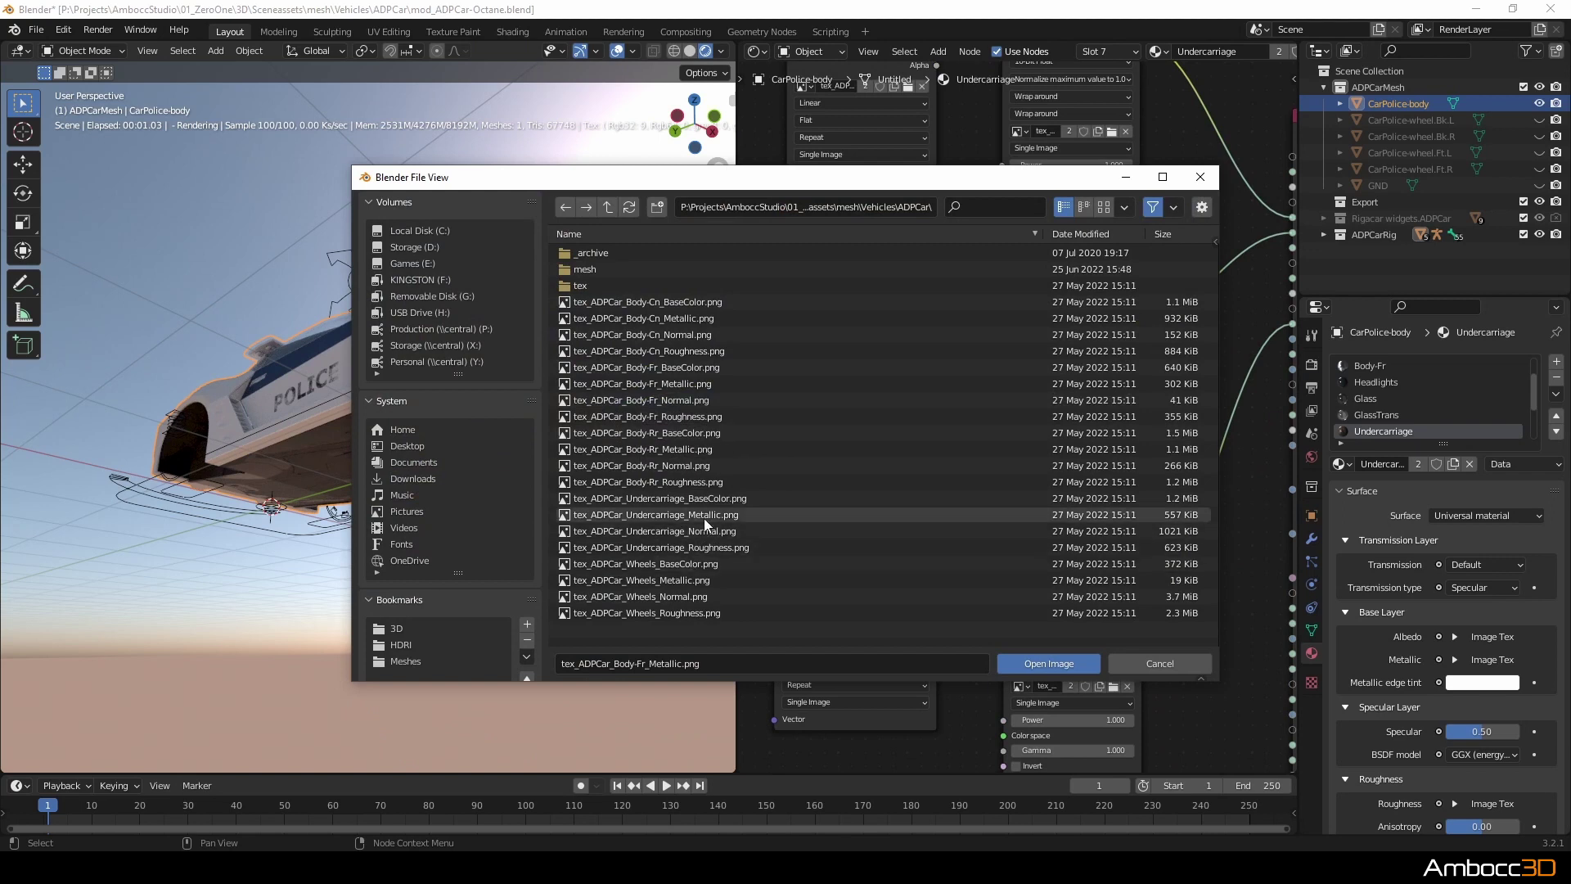
click(1035, 665)
Load tex_ADPCar_Undercarriage_Roughness.png for Undercarriage's Roughness and tex_ADPCar_Undercarriage_Normal.png for its Normal input.
middle_drag(1229, 637, 1059, 435)
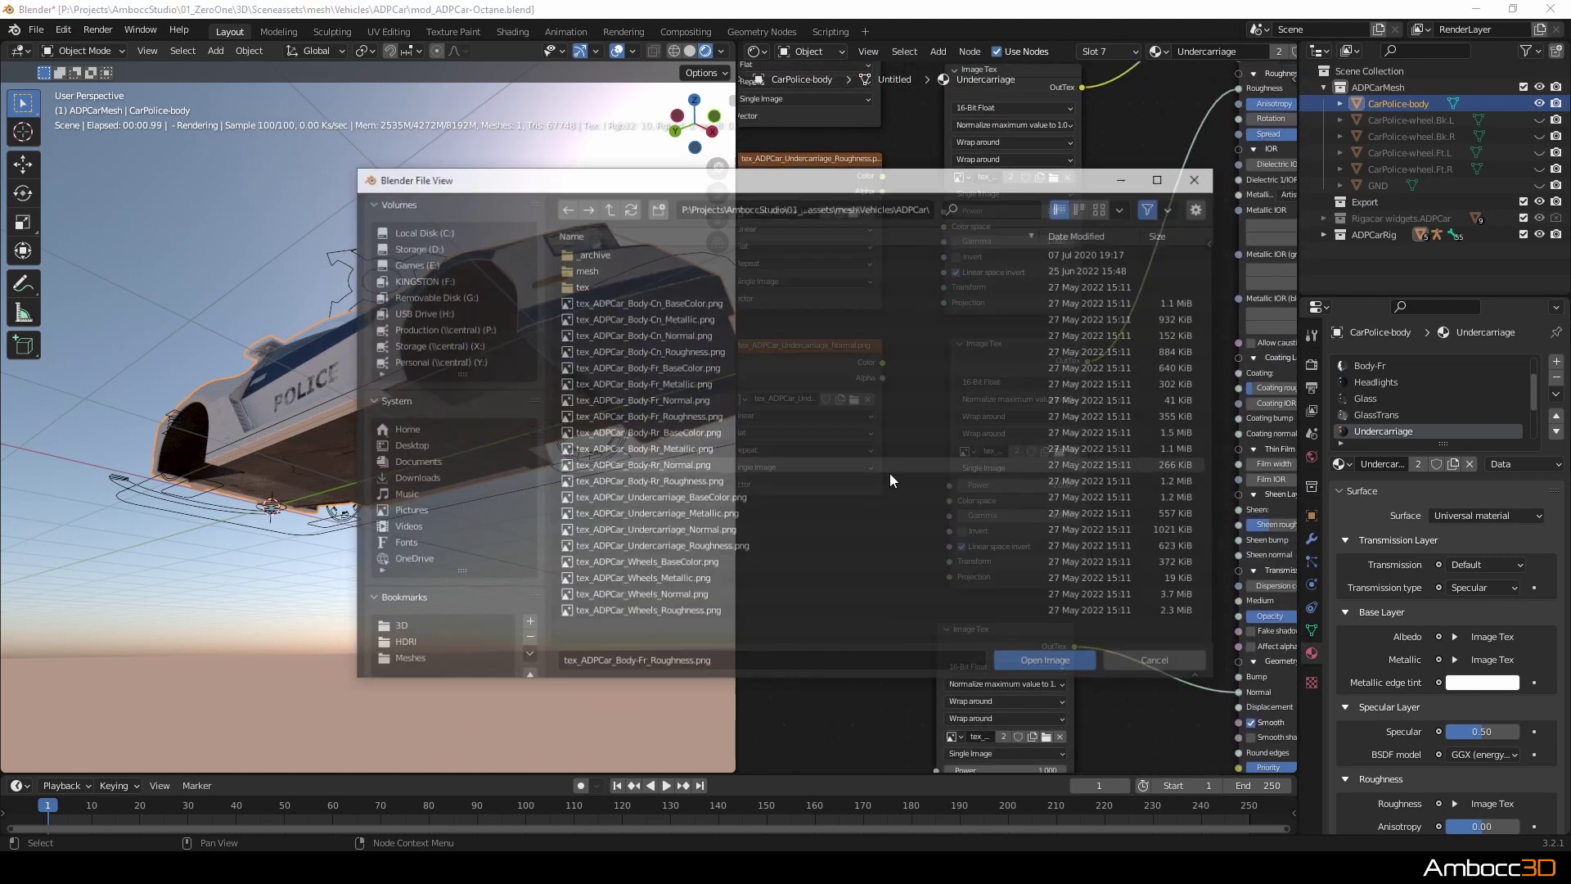
click(704, 548)
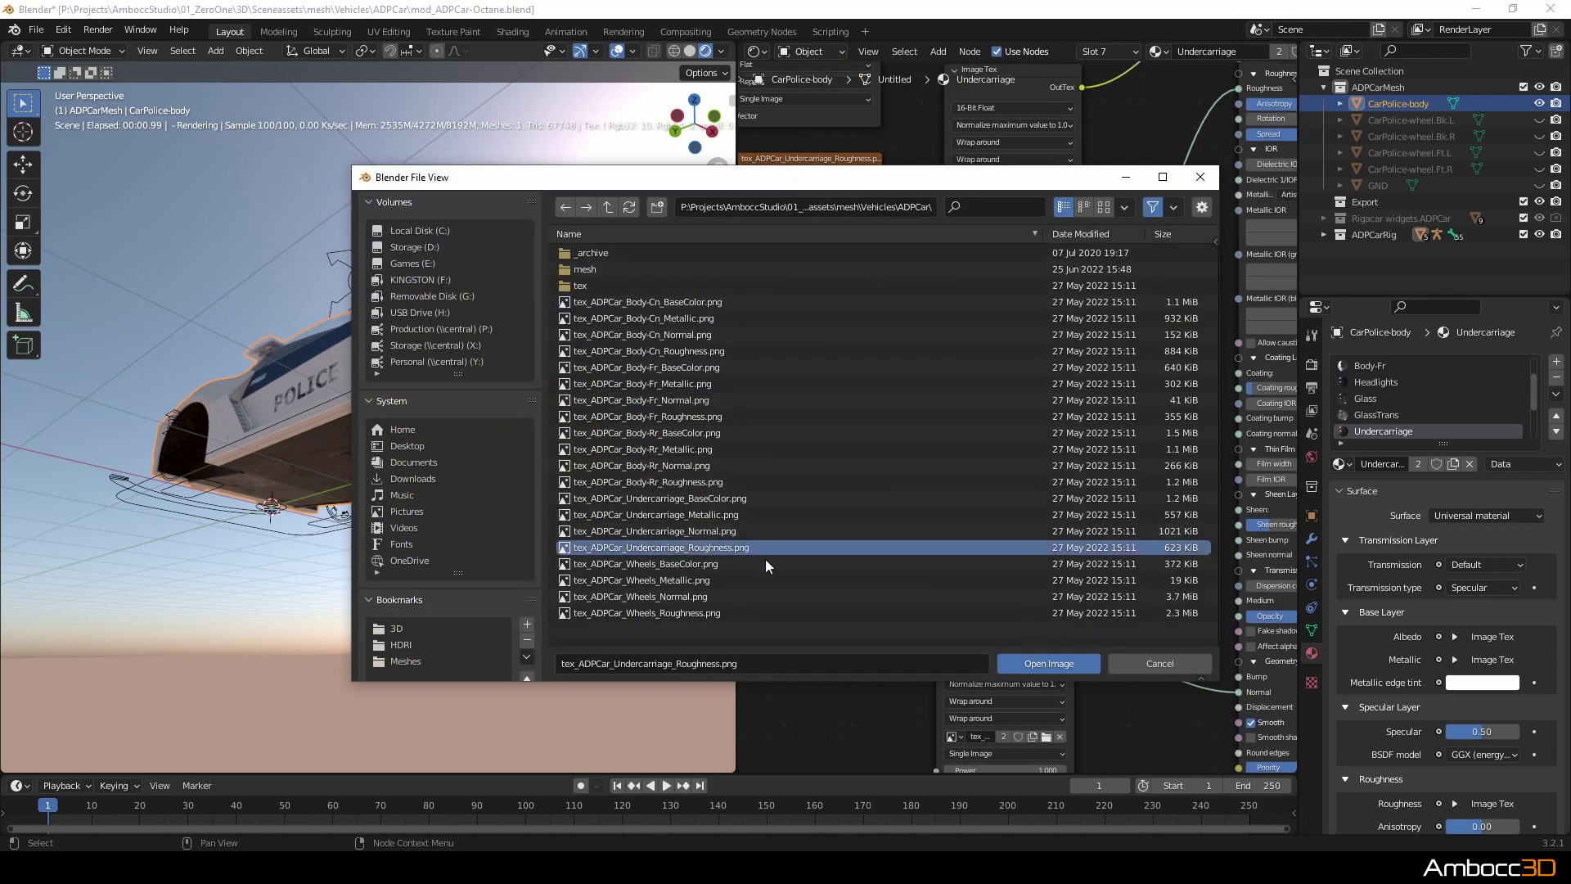
click(1048, 664)
middle_drag(1059, 666, 945, 431)
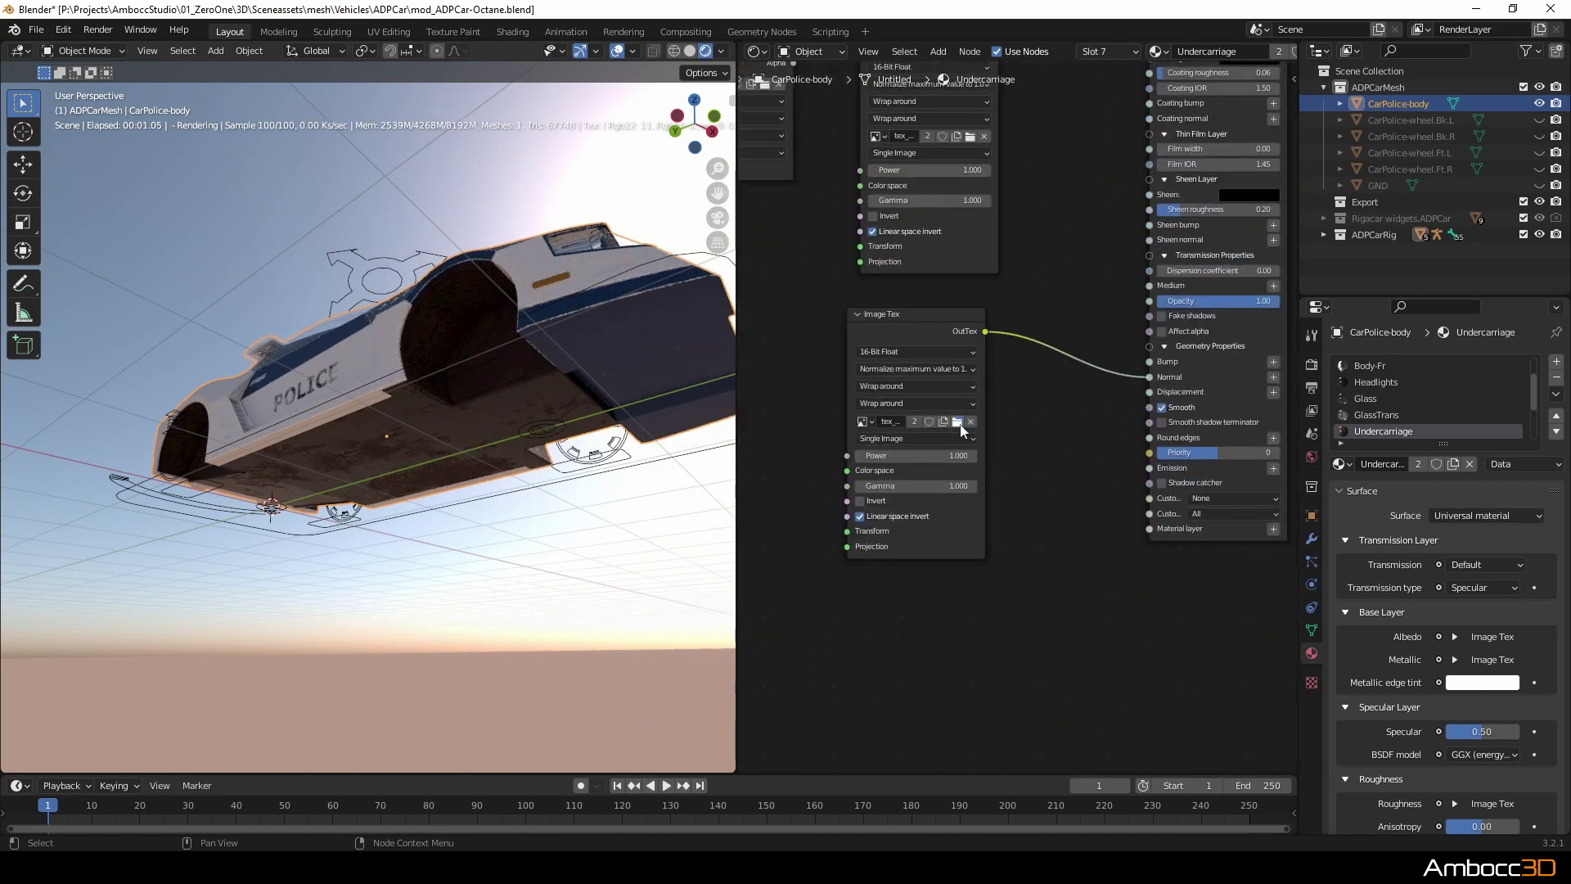
click(958, 422)
click(719, 531)
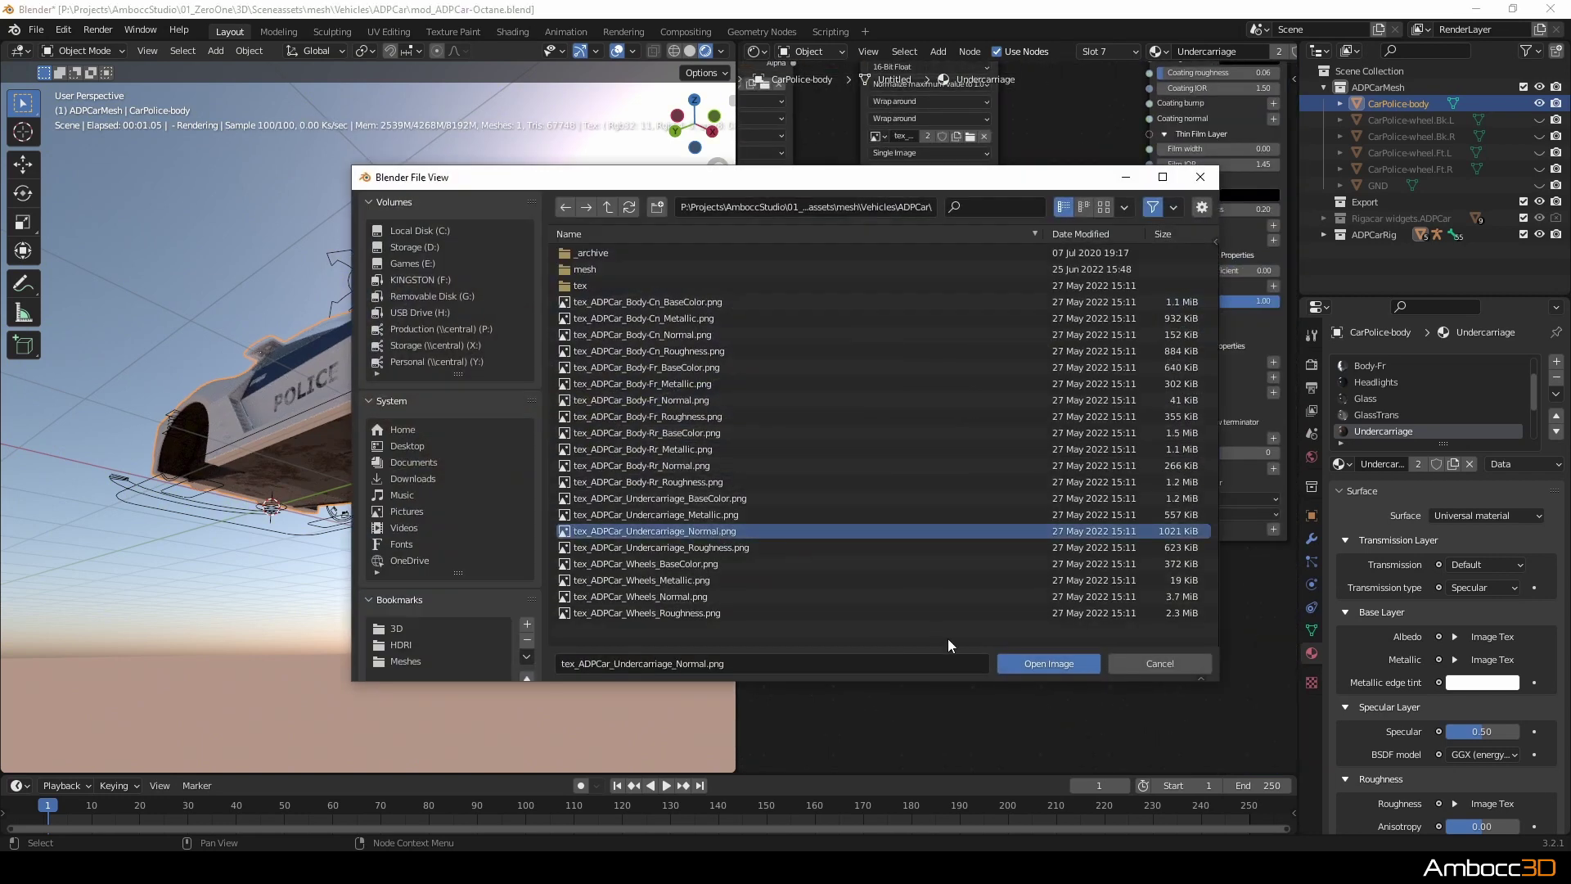
click(1031, 664)
Delete the four old, unconnected image texture nodes from the Undercarriage material.
scroll(1029, 602, down, 4)
middle_drag(838, 519, 962, 760)
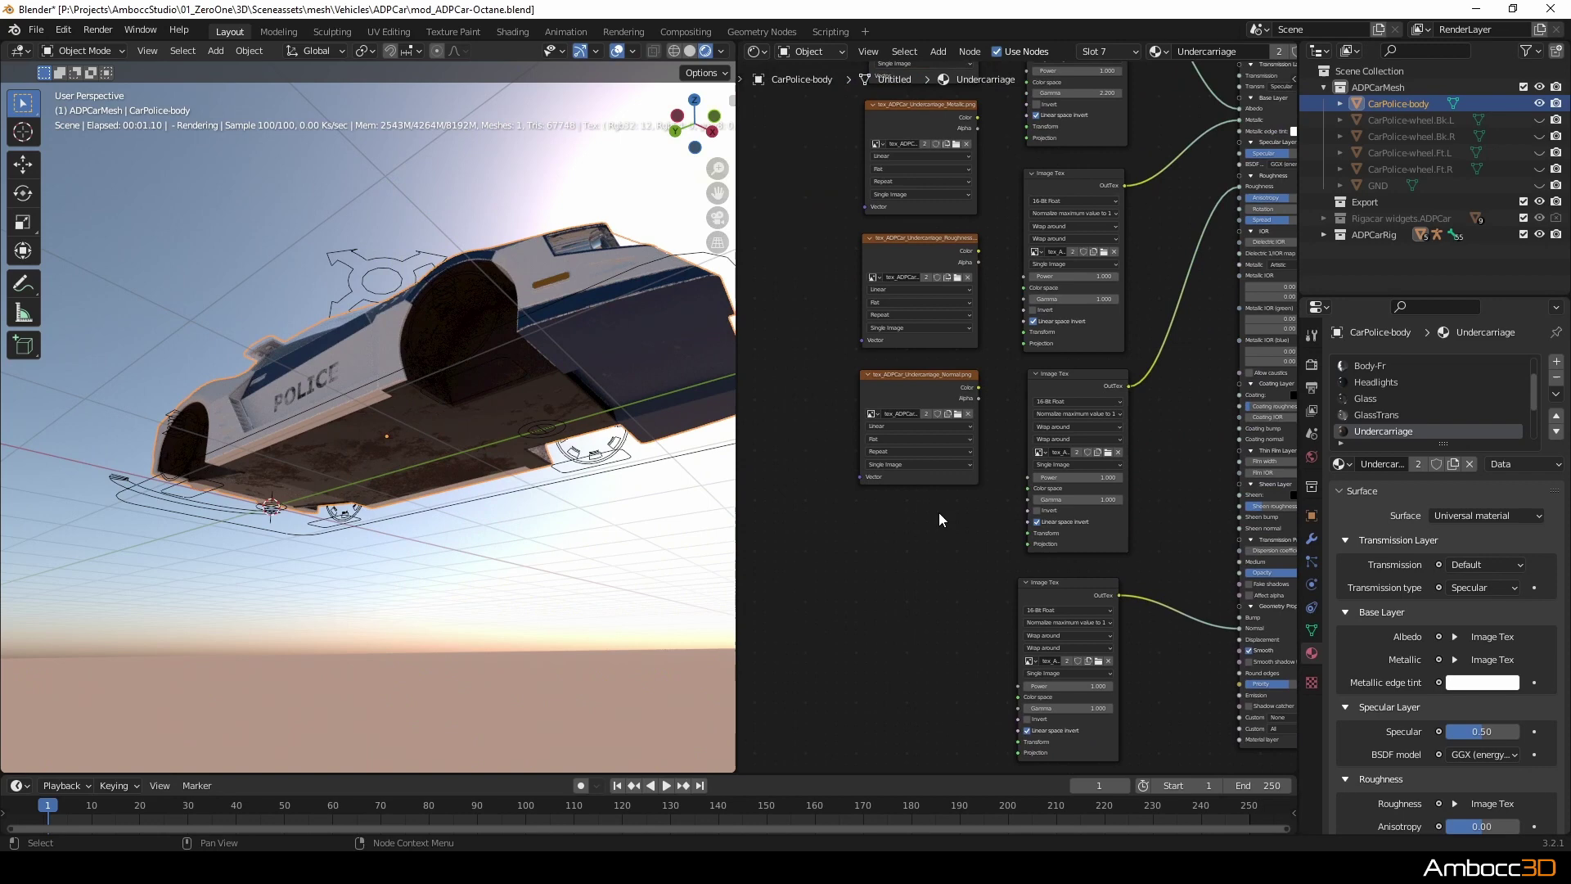
middle_drag(939, 519, 916, 579)
drag(865, 208, 905, 703)
key(Delete)
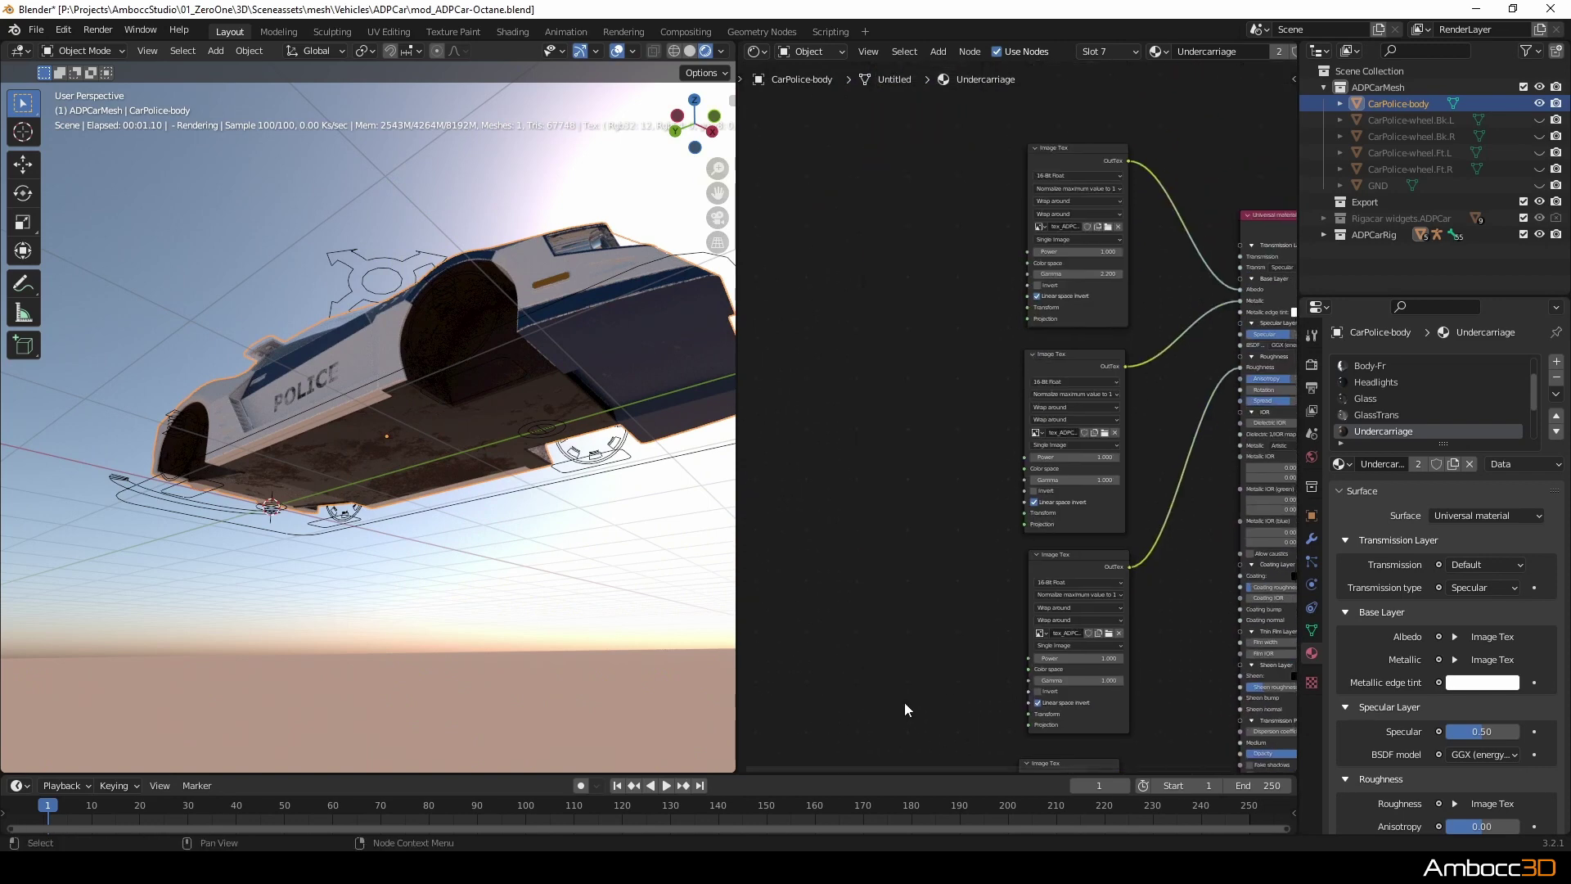
middle_drag(905, 702, 853, 536)
middle_drag(1009, 472, 1025, 566)
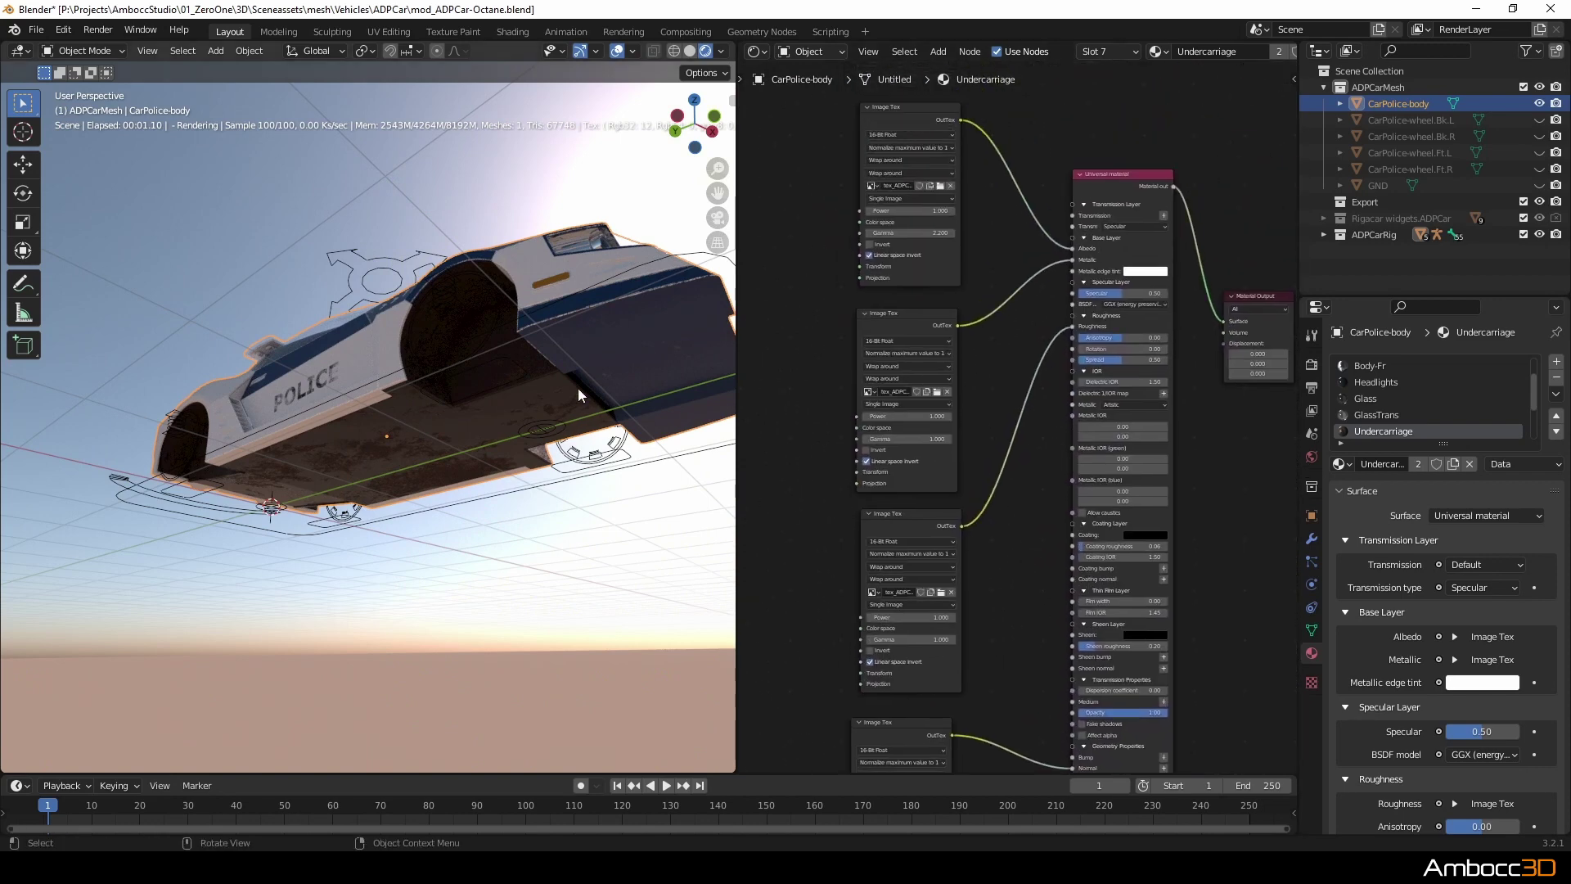
Look over the Glass, GlassTrans and Undercarriage materials, then open Body-Rr and inspect the car's rear.
middle_drag(578, 394, 572, 494)
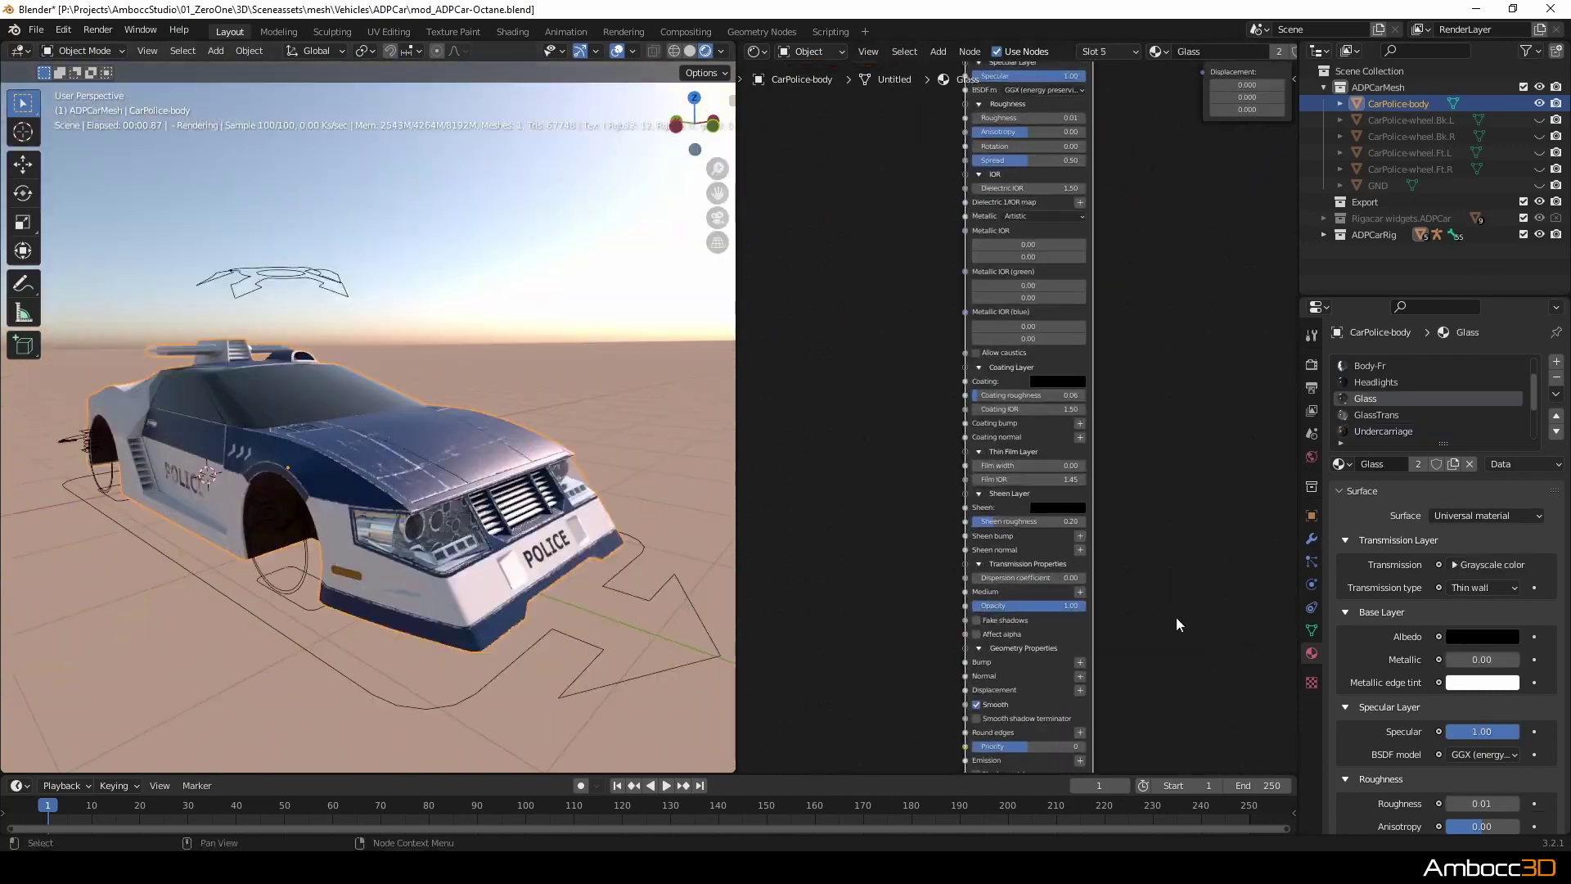
scroll(1108, 488, up, 2)
click(1380, 416)
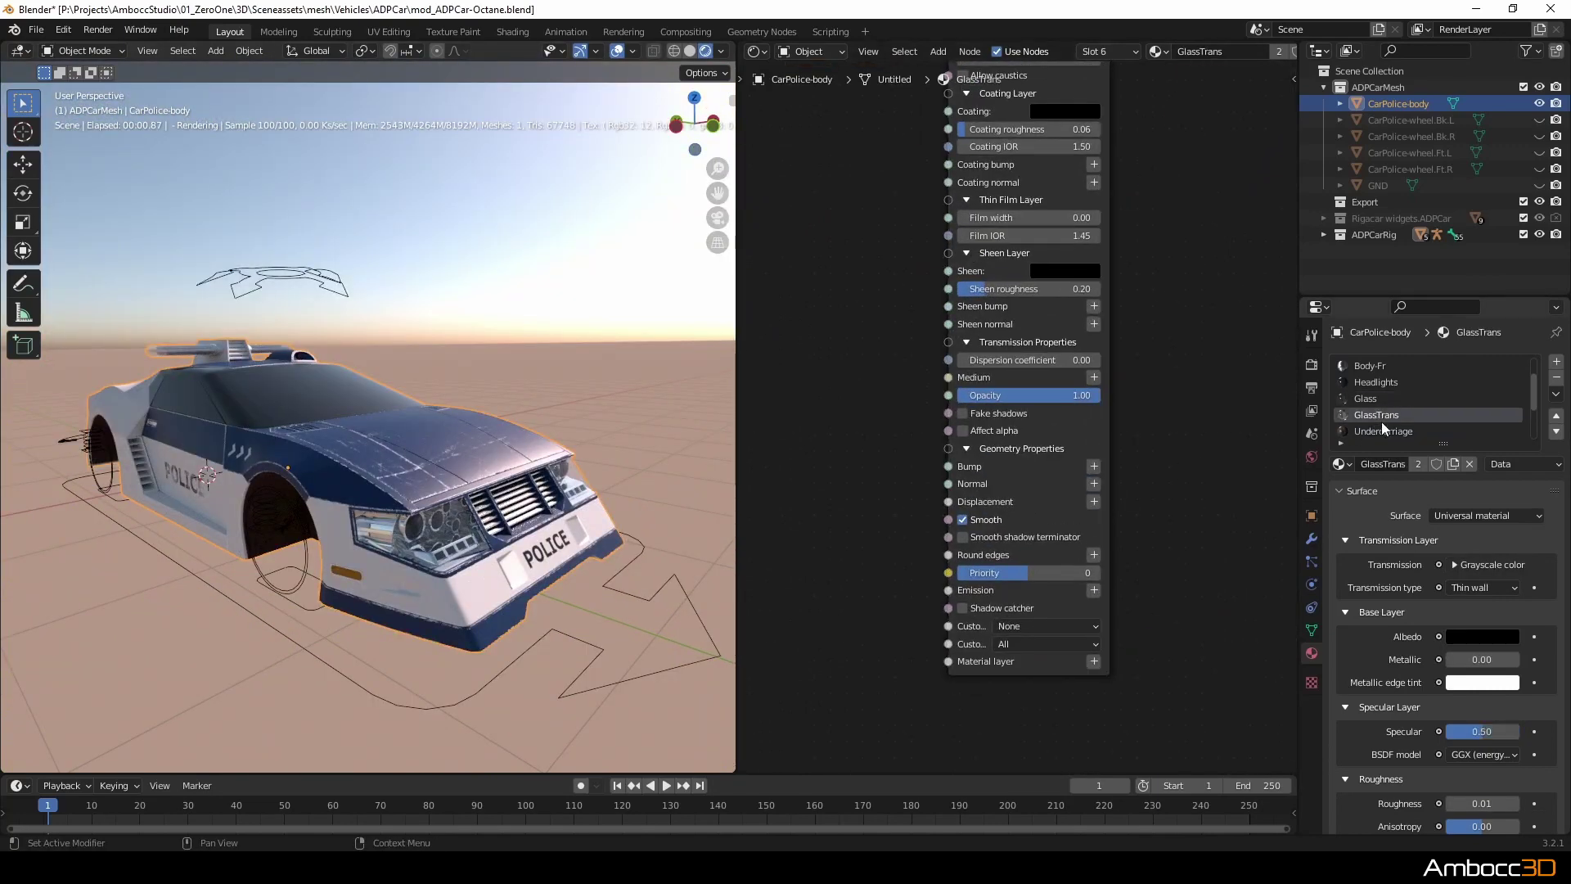
click(1387, 430)
scroll(1398, 419, down, 3)
click(1368, 398)
middle_drag(205, 495, 573, 499)
middle_drag(1060, 493, 1289, 647)
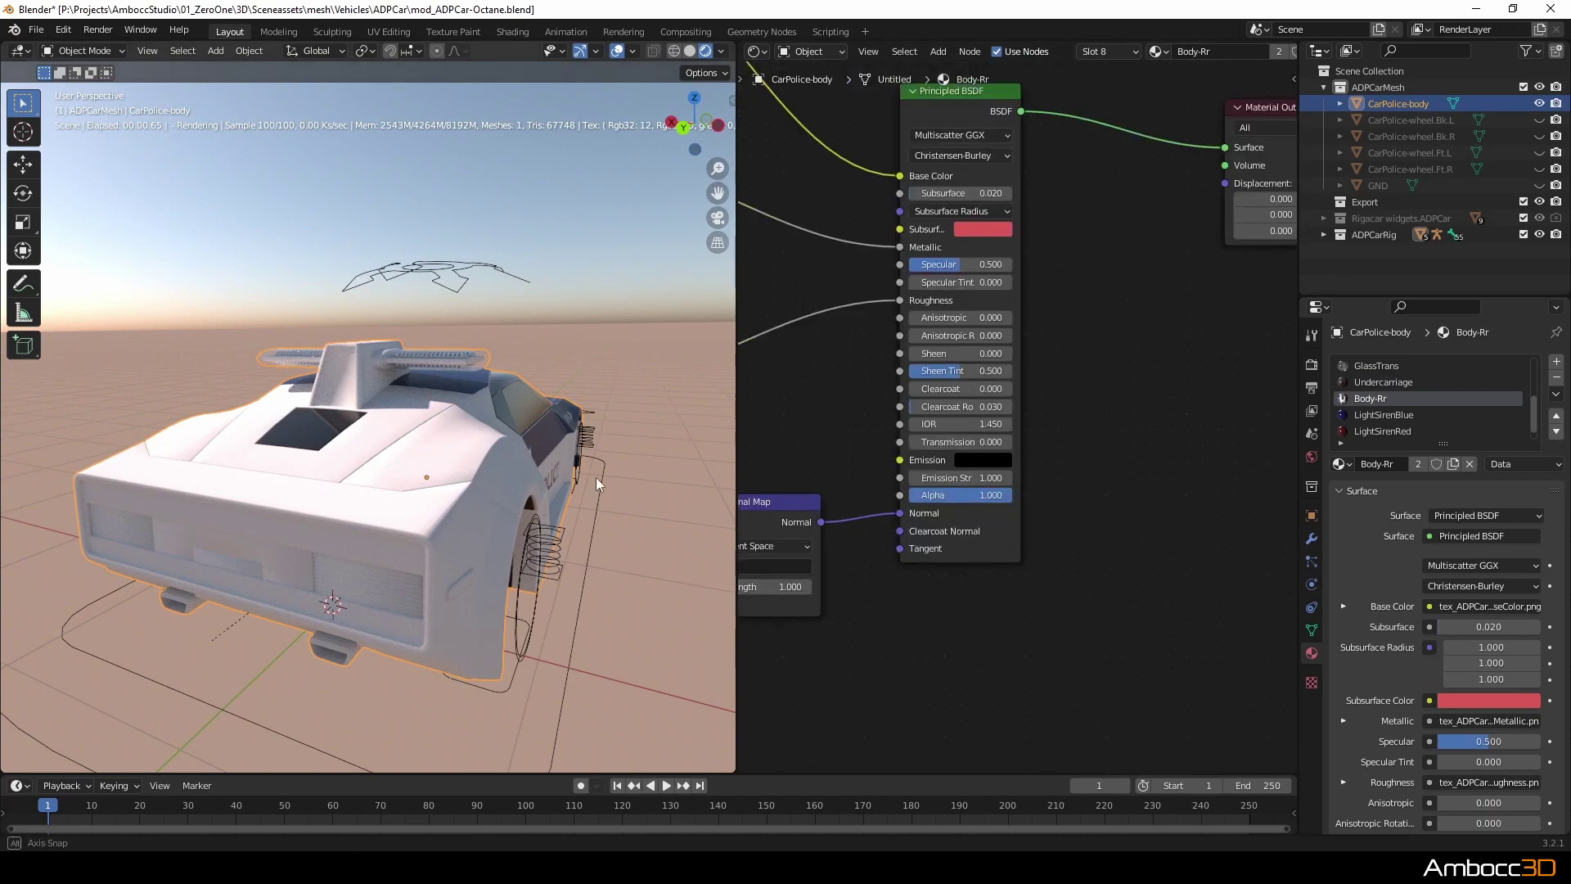
middle_drag(597, 484, 540, 490)
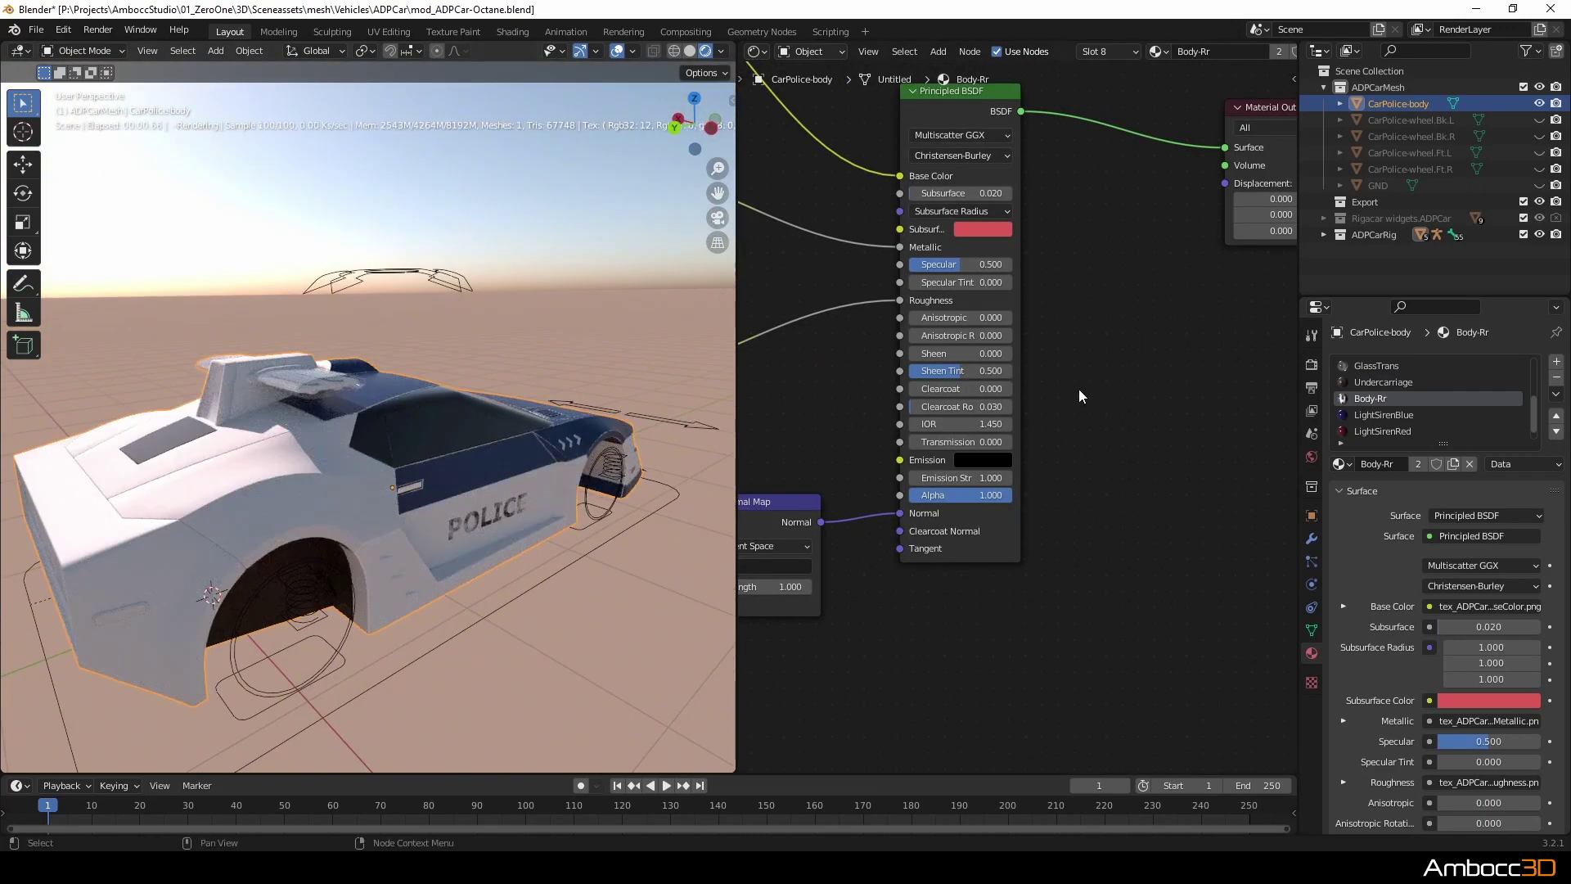
Replace Body-Rr's Principled BSDF and Normal Map with the copied Universal material and Image Tex nodes, connected to Surface.
scroll(1078, 389, down, 2)
scroll(1171, 401, down, 3)
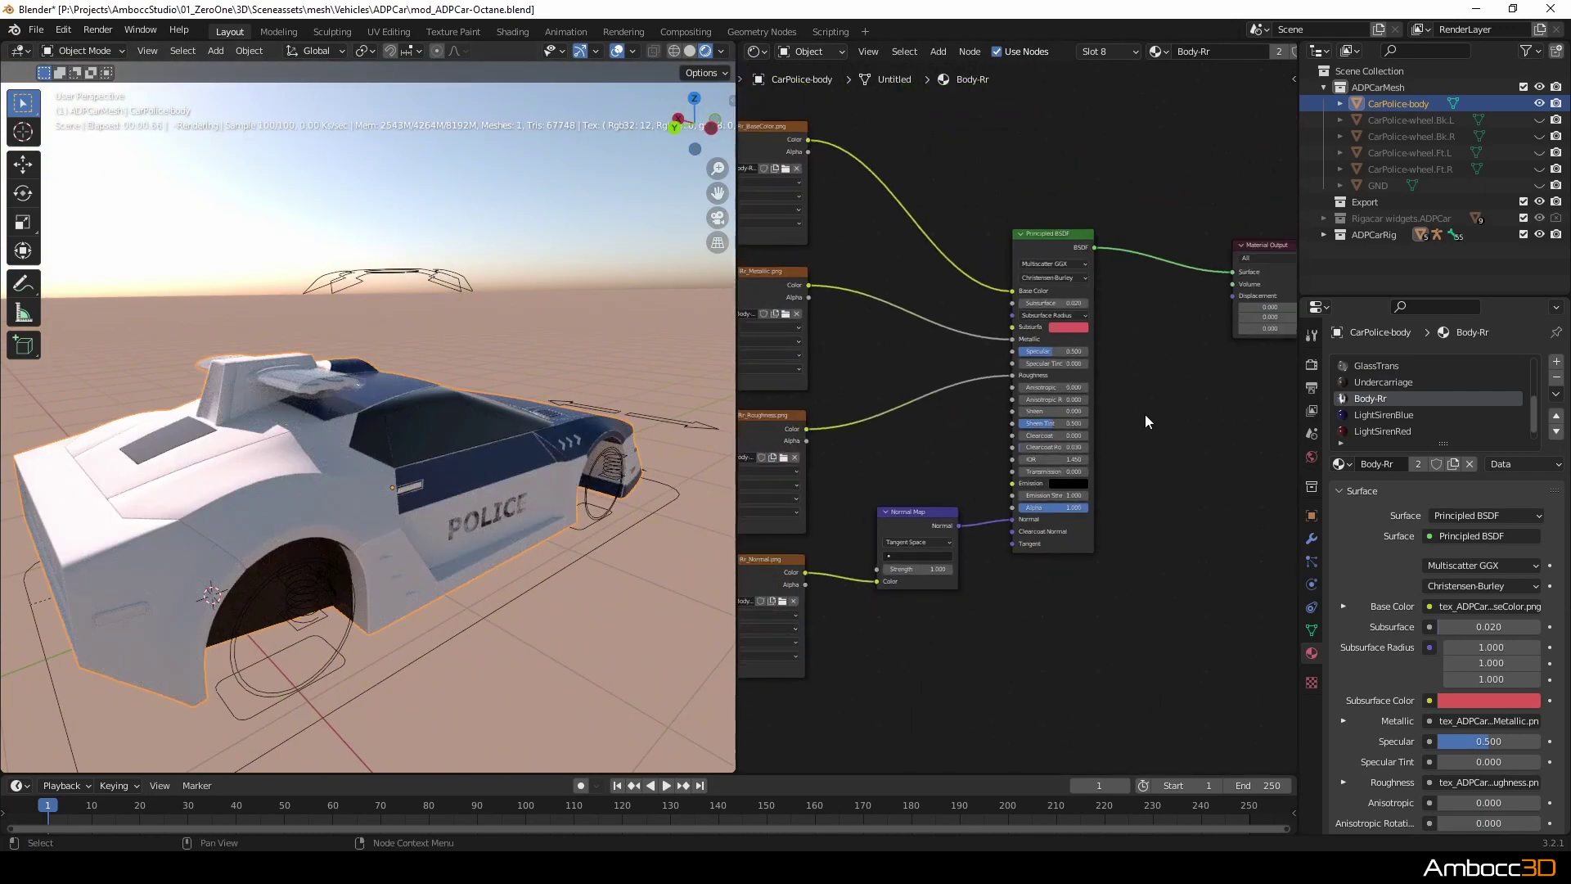
middle_drag(1146, 415, 1224, 412)
scroll(1224, 413, down, 3)
drag(834, 131, 974, 390)
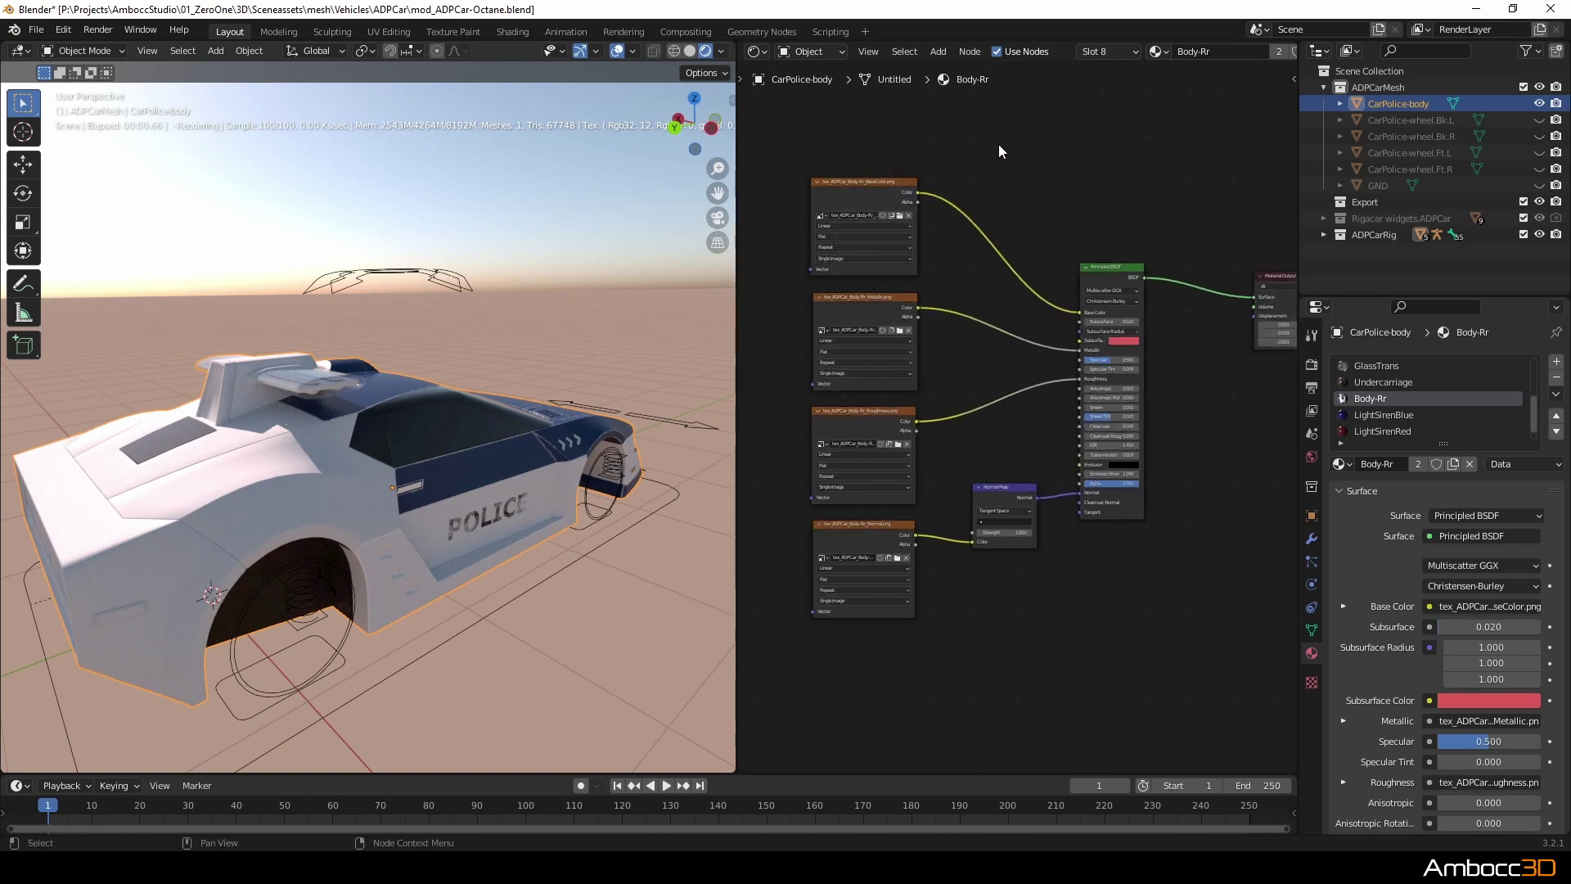
drag(997, 144, 1137, 630)
key(x)
key(ctrl+v)
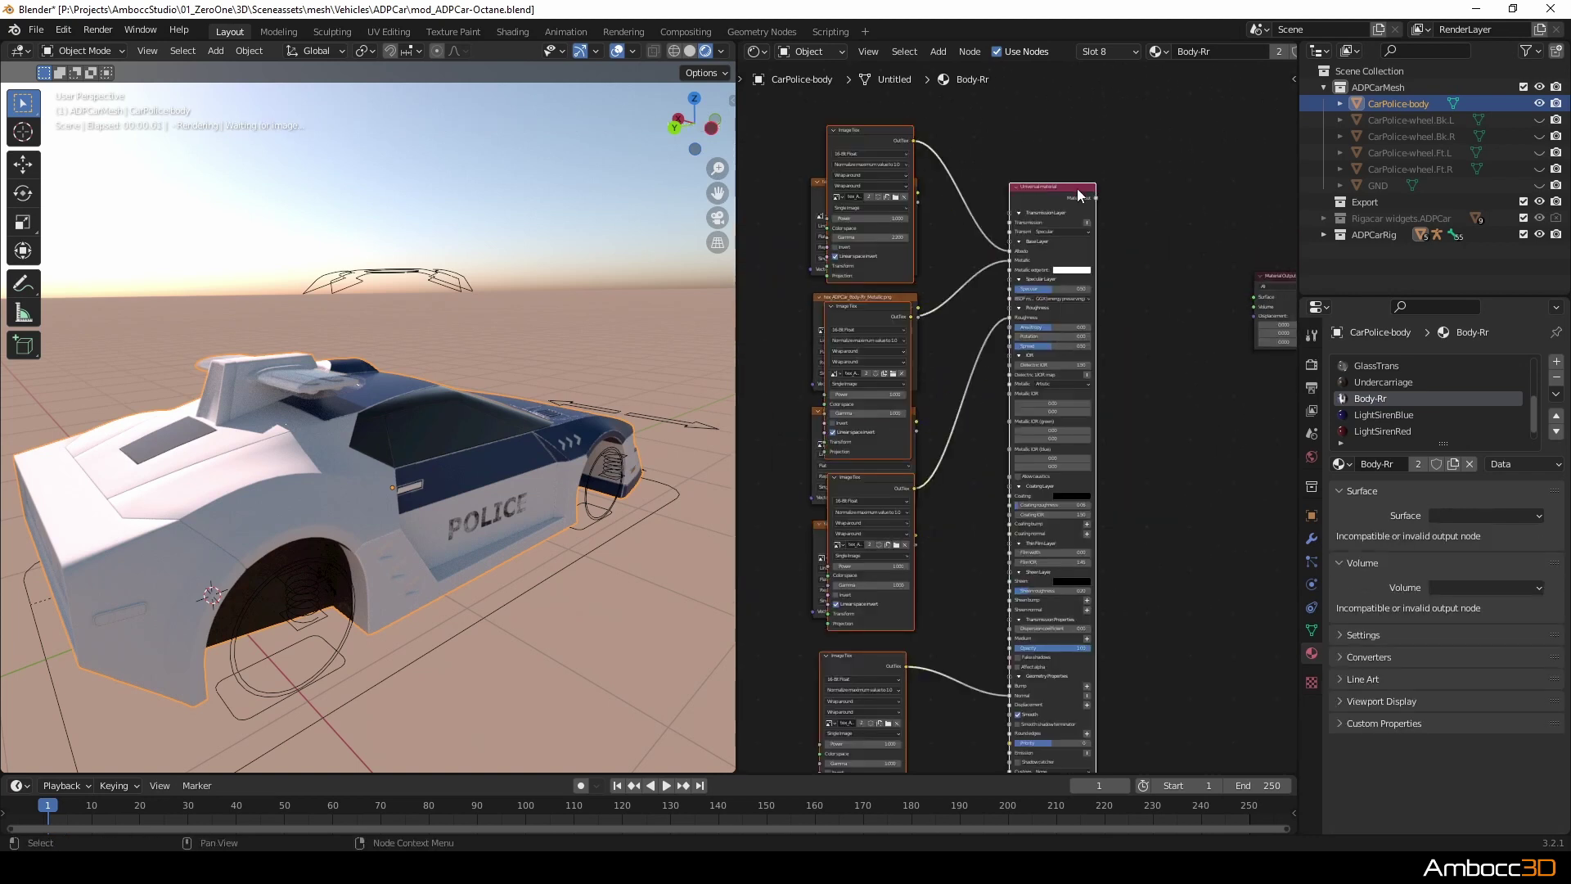
drag(1219, 171, 1255, 297)
Move the old BaseColor node aside and load tex_ADPCar_Body-Rr_BaseColor.png into the Image Tex node feeding Body-Rr's Albedo.
scroll(869, 253, up, 4)
middle_drag(937, 228, 1043, 491)
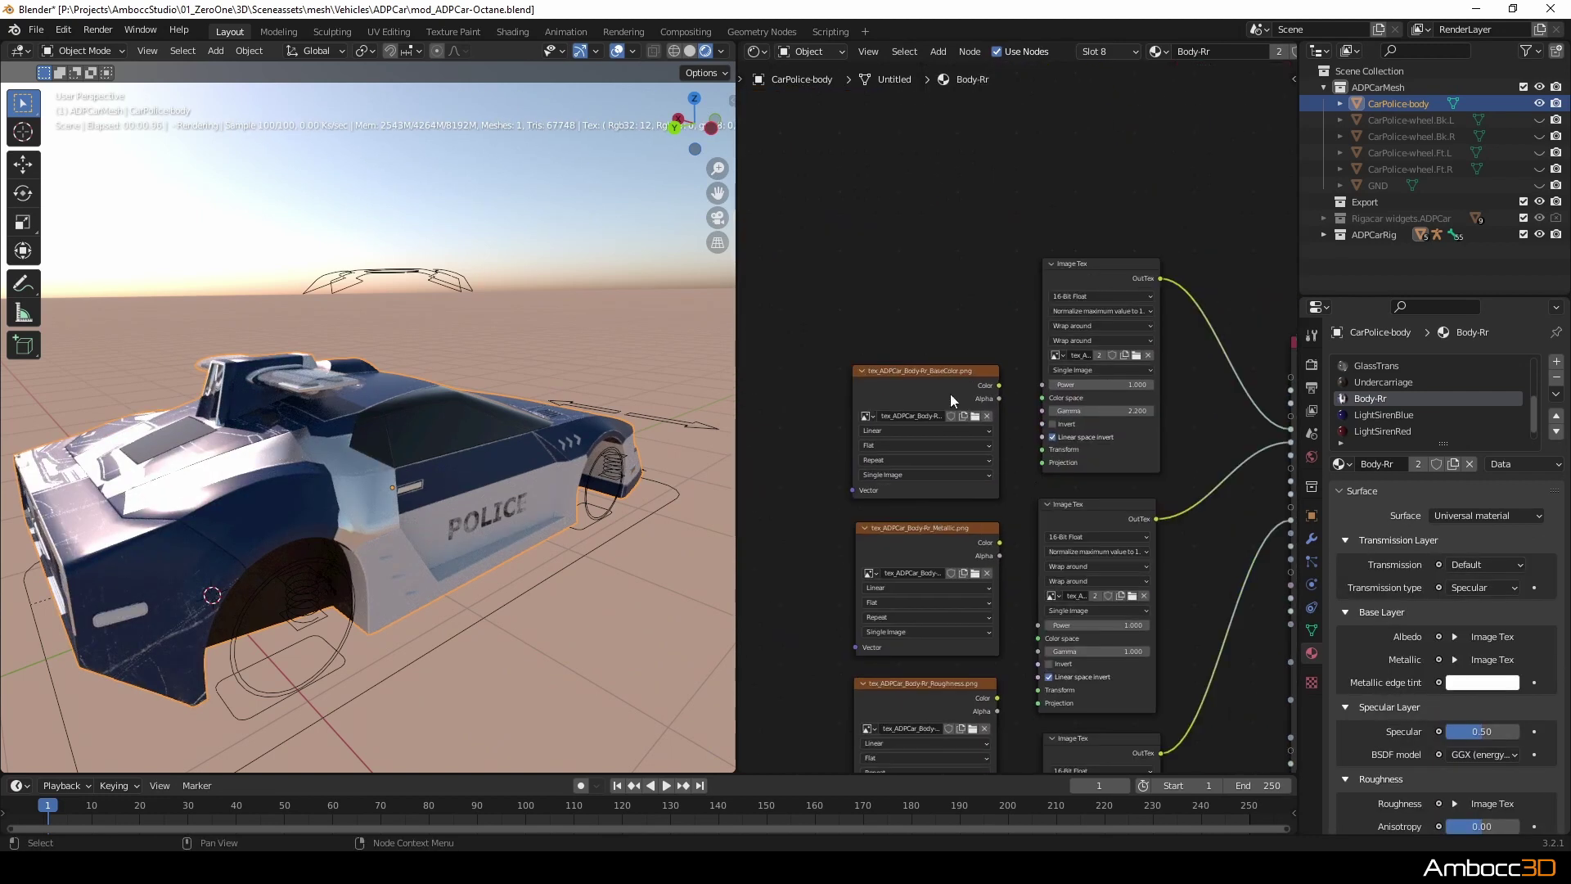
drag(935, 377, 911, 304)
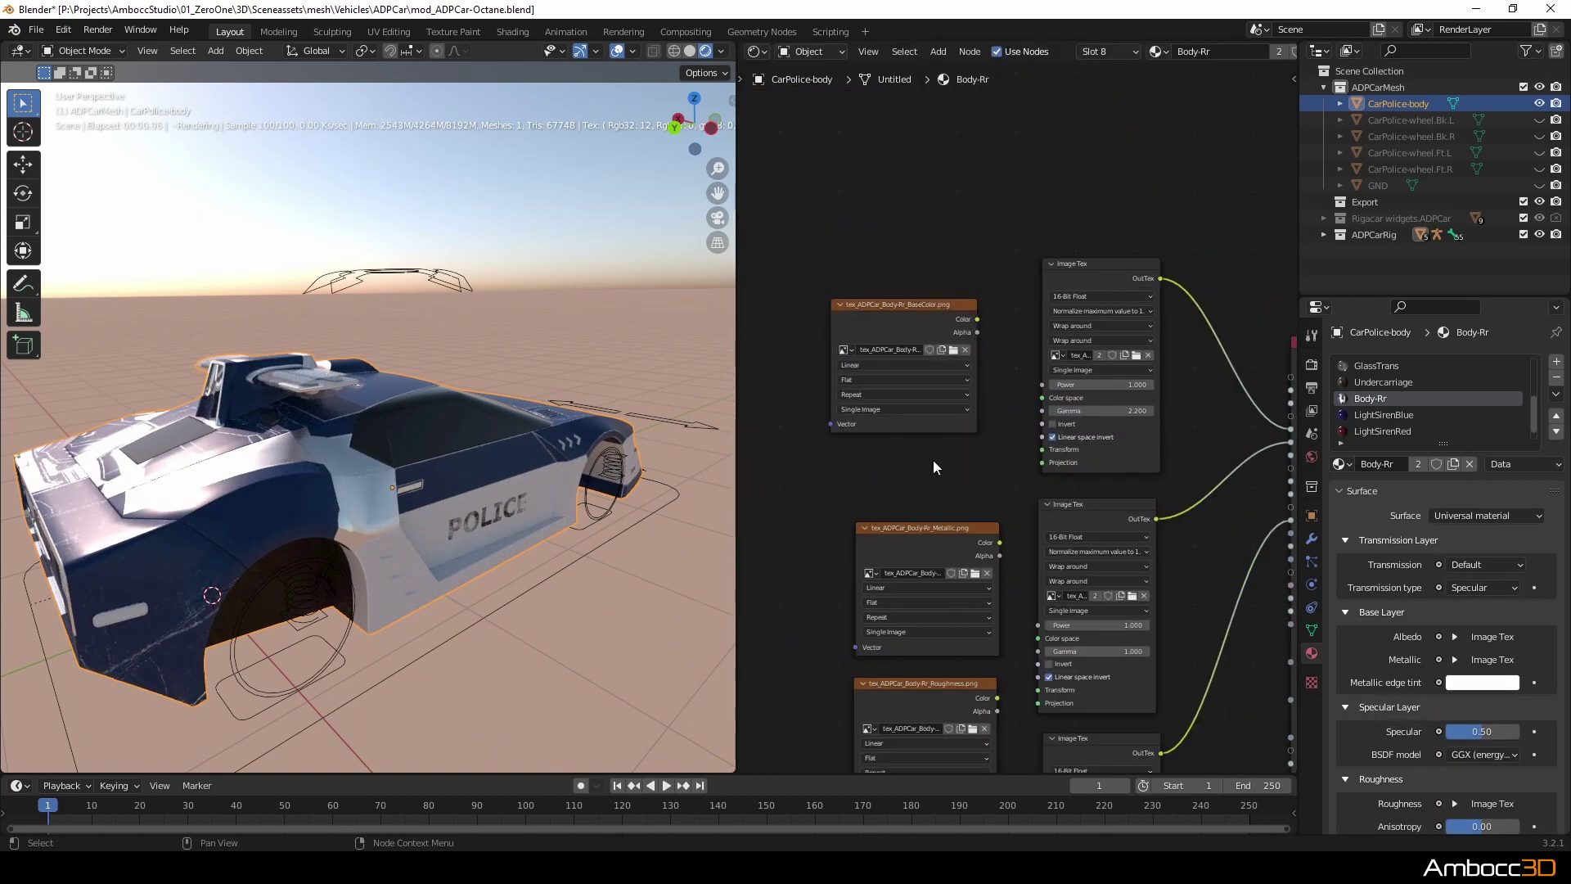
scroll(892, 306, up, 2)
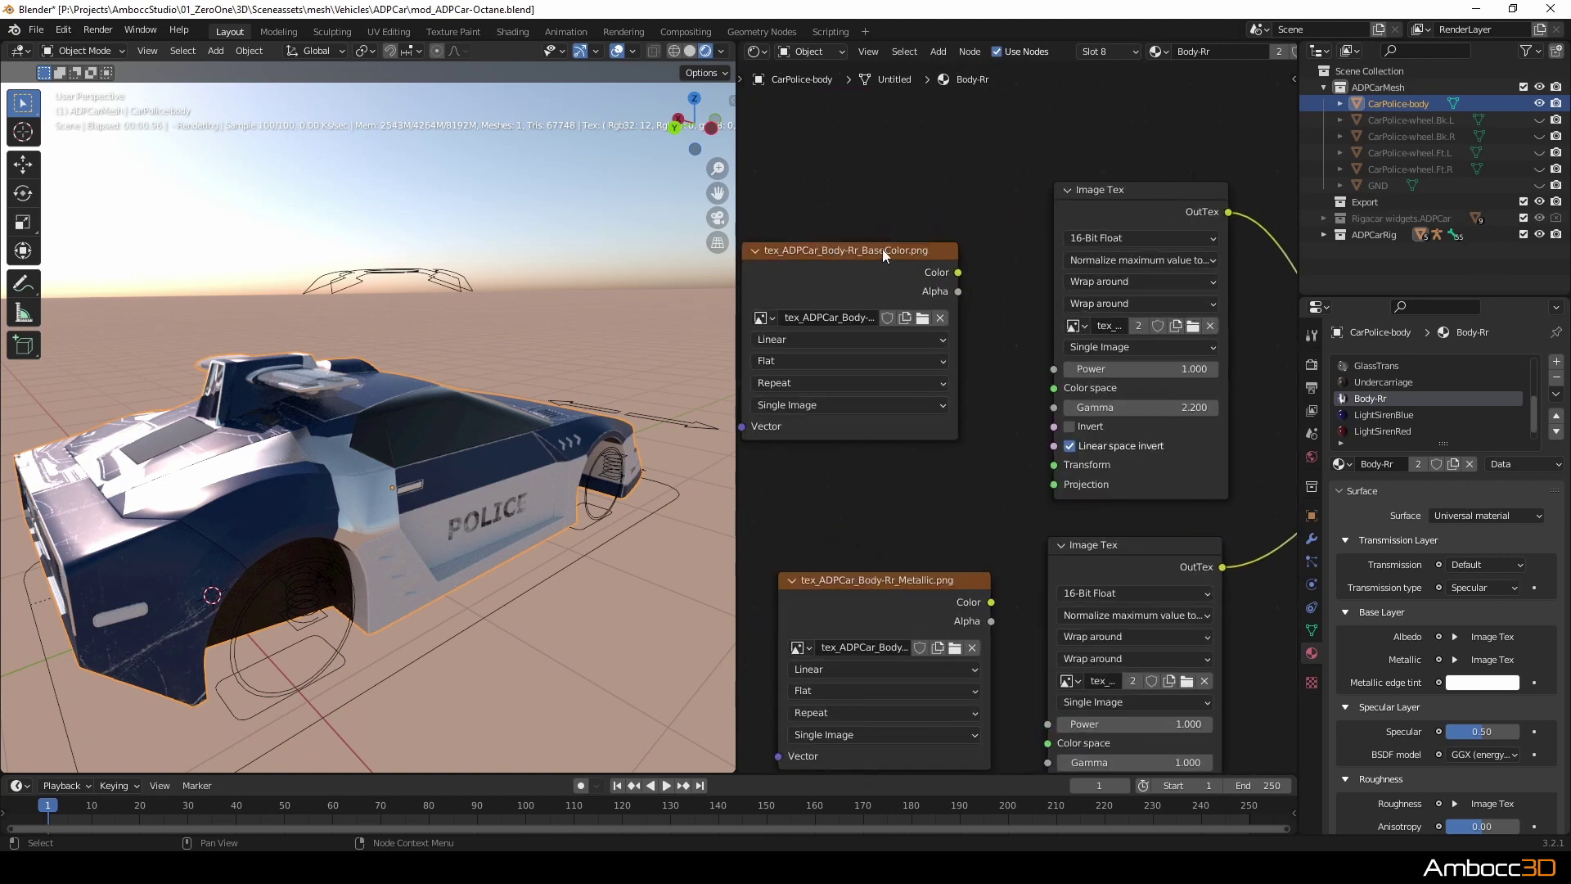
click(1194, 327)
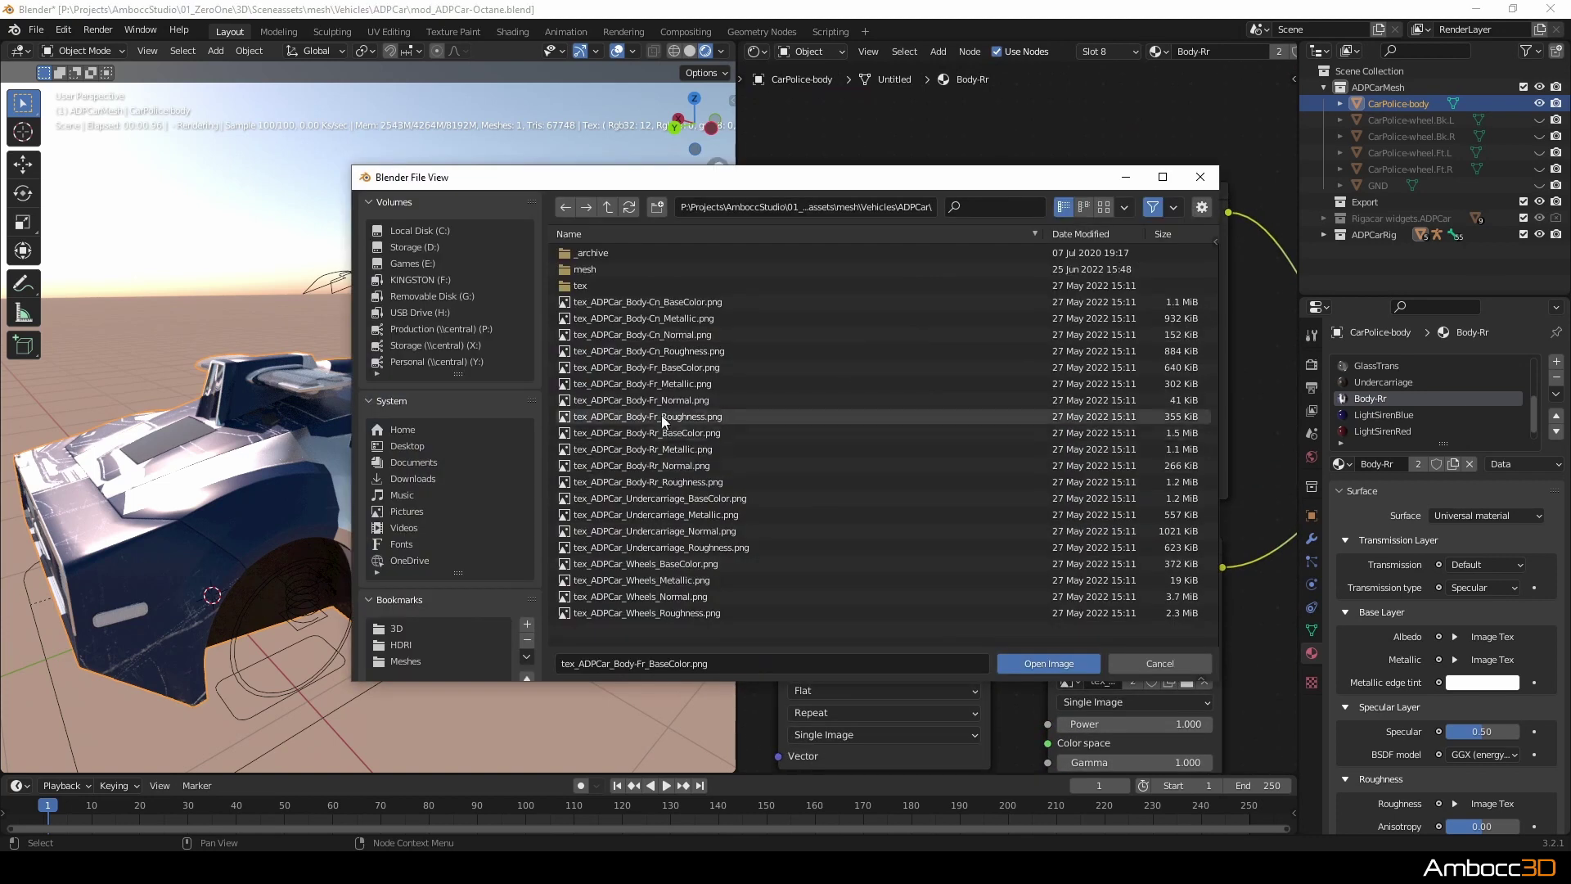
click(674, 439)
click(1062, 667)
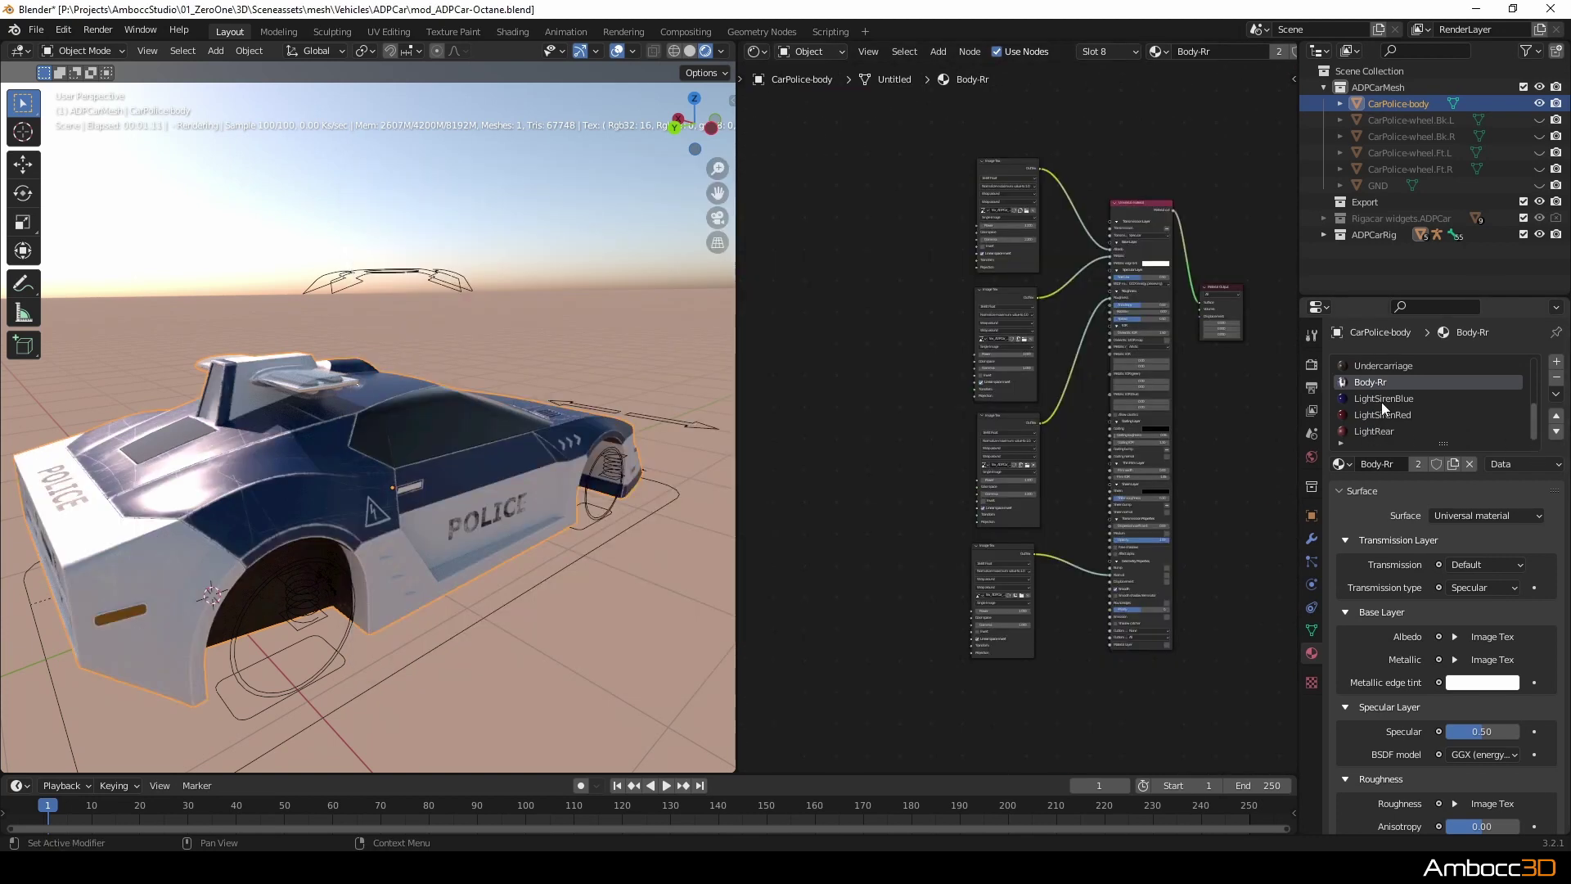
Look over the LightSirenBlue material, then select and copy the Universal material and Texture emission nodes in the Lights material.
click(1382, 401)
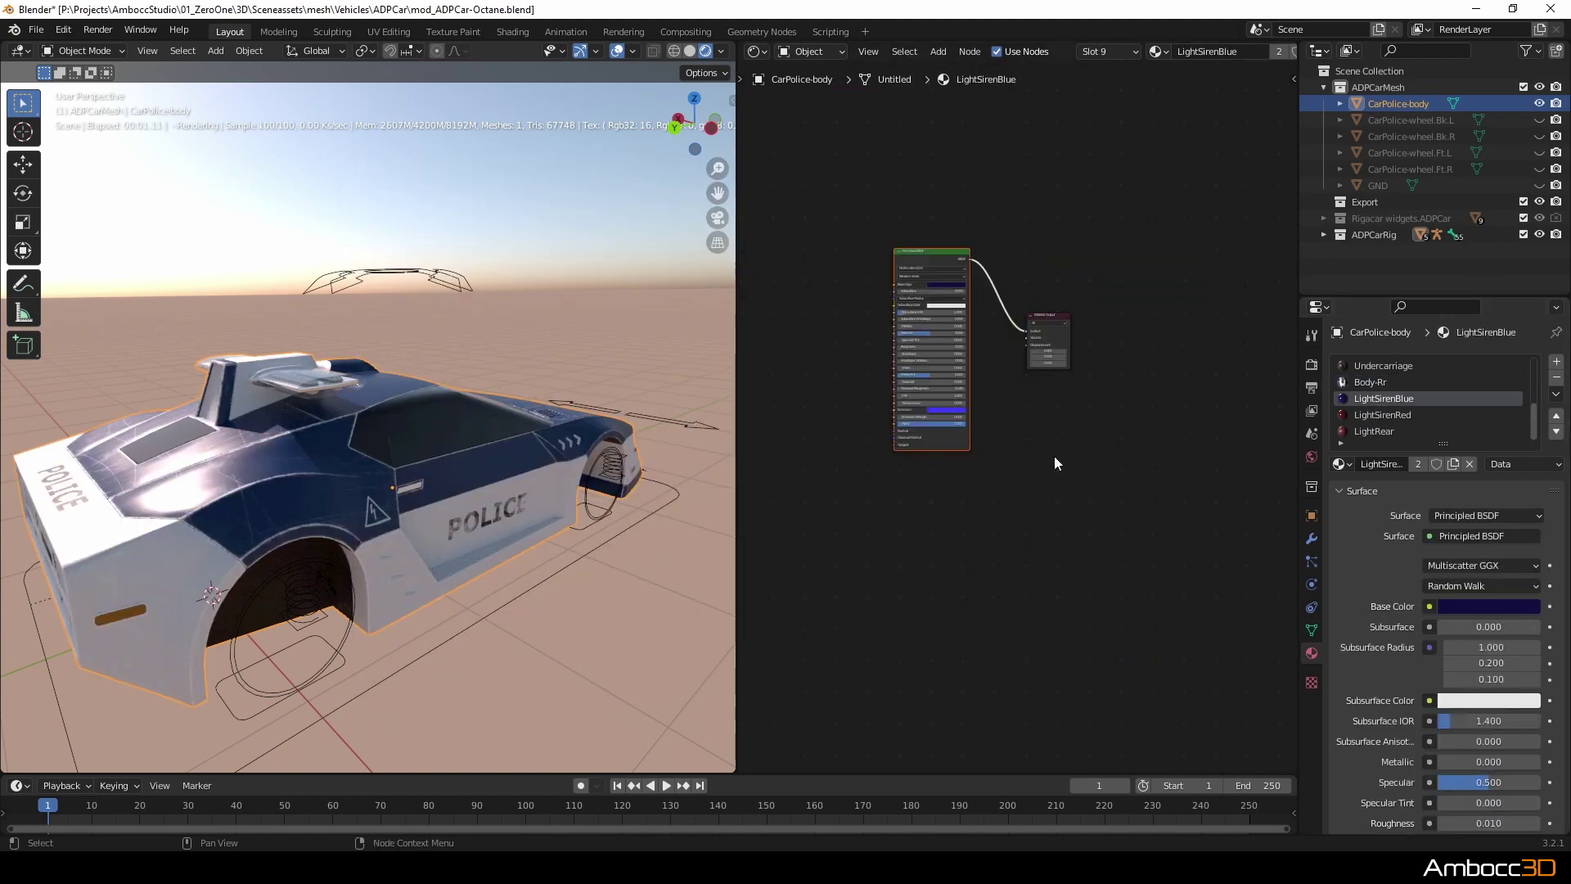
middle_drag(992, 423, 1060, 472)
scroll(1050, 439, up, 4)
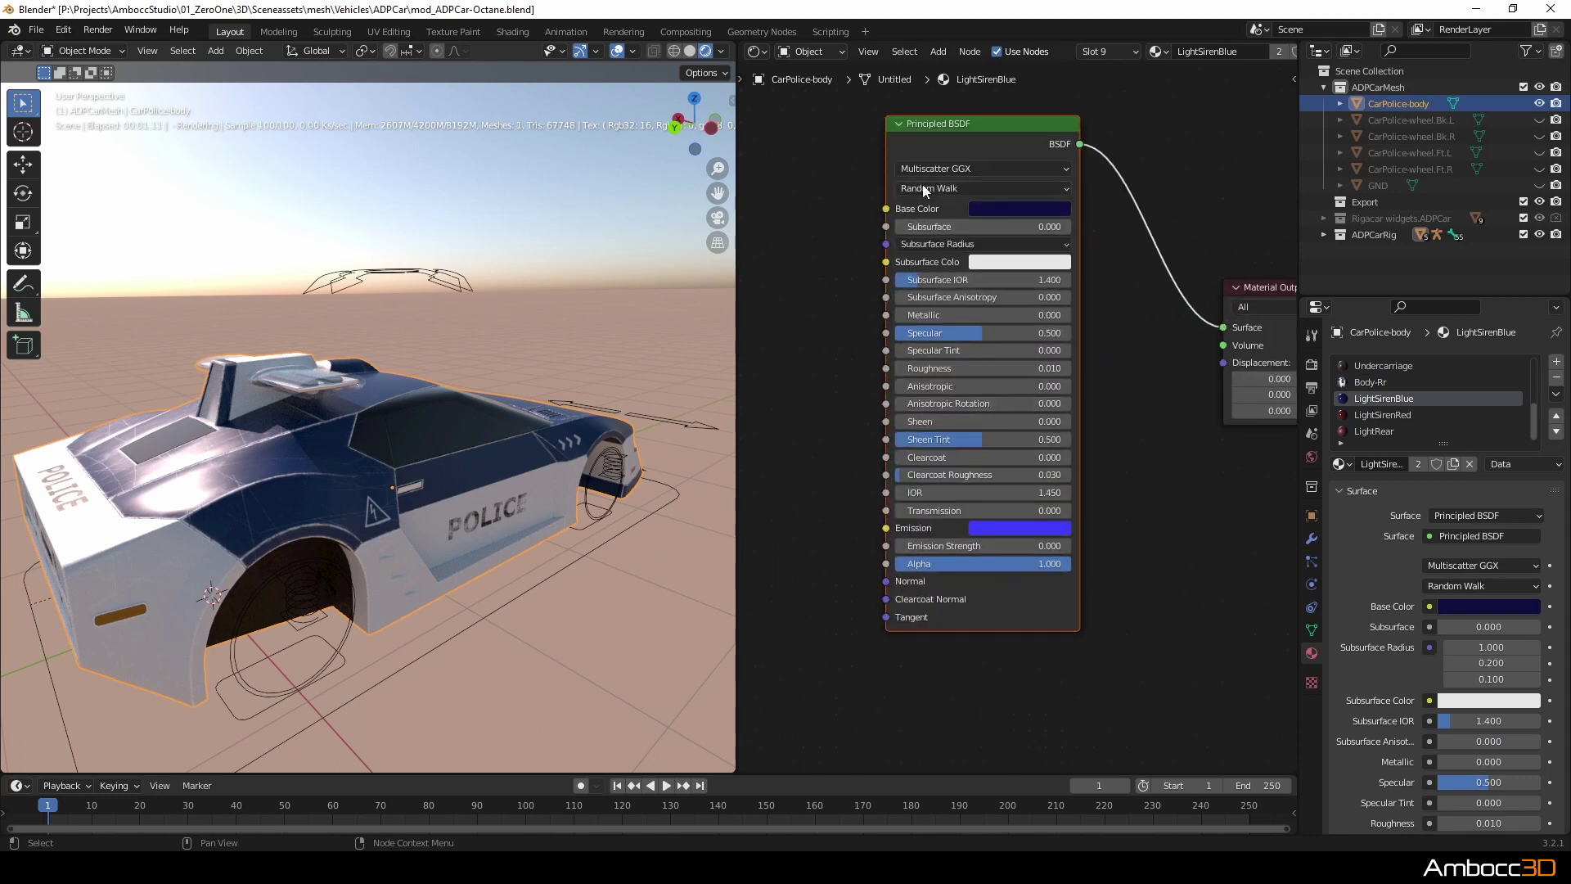
scroll(1191, 468, down, 3)
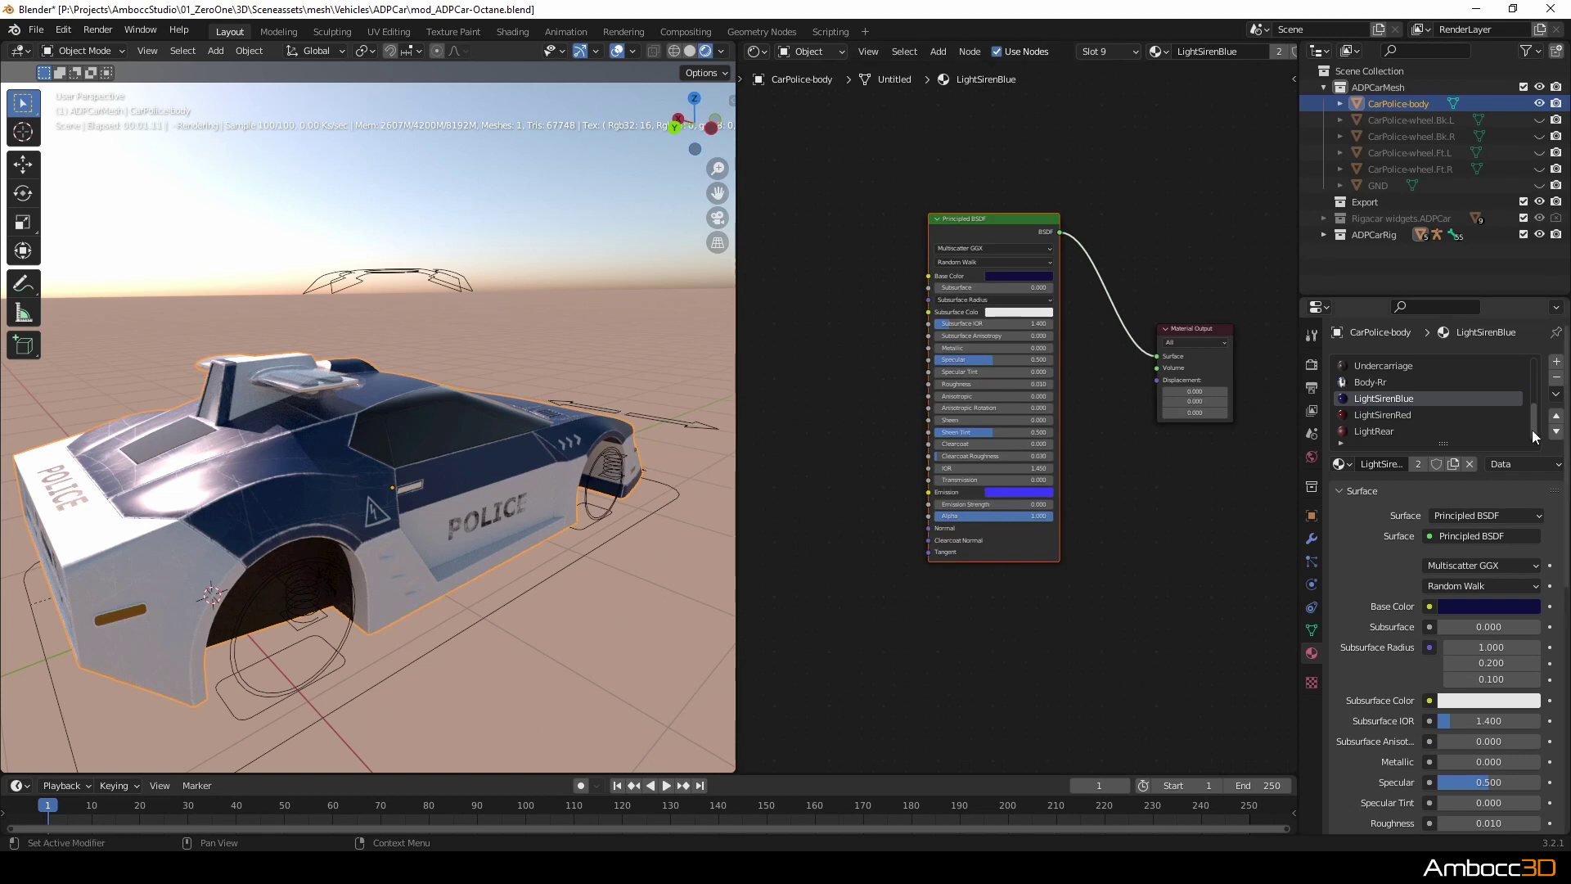
scroll(1535, 429, up, 6)
click(1383, 382)
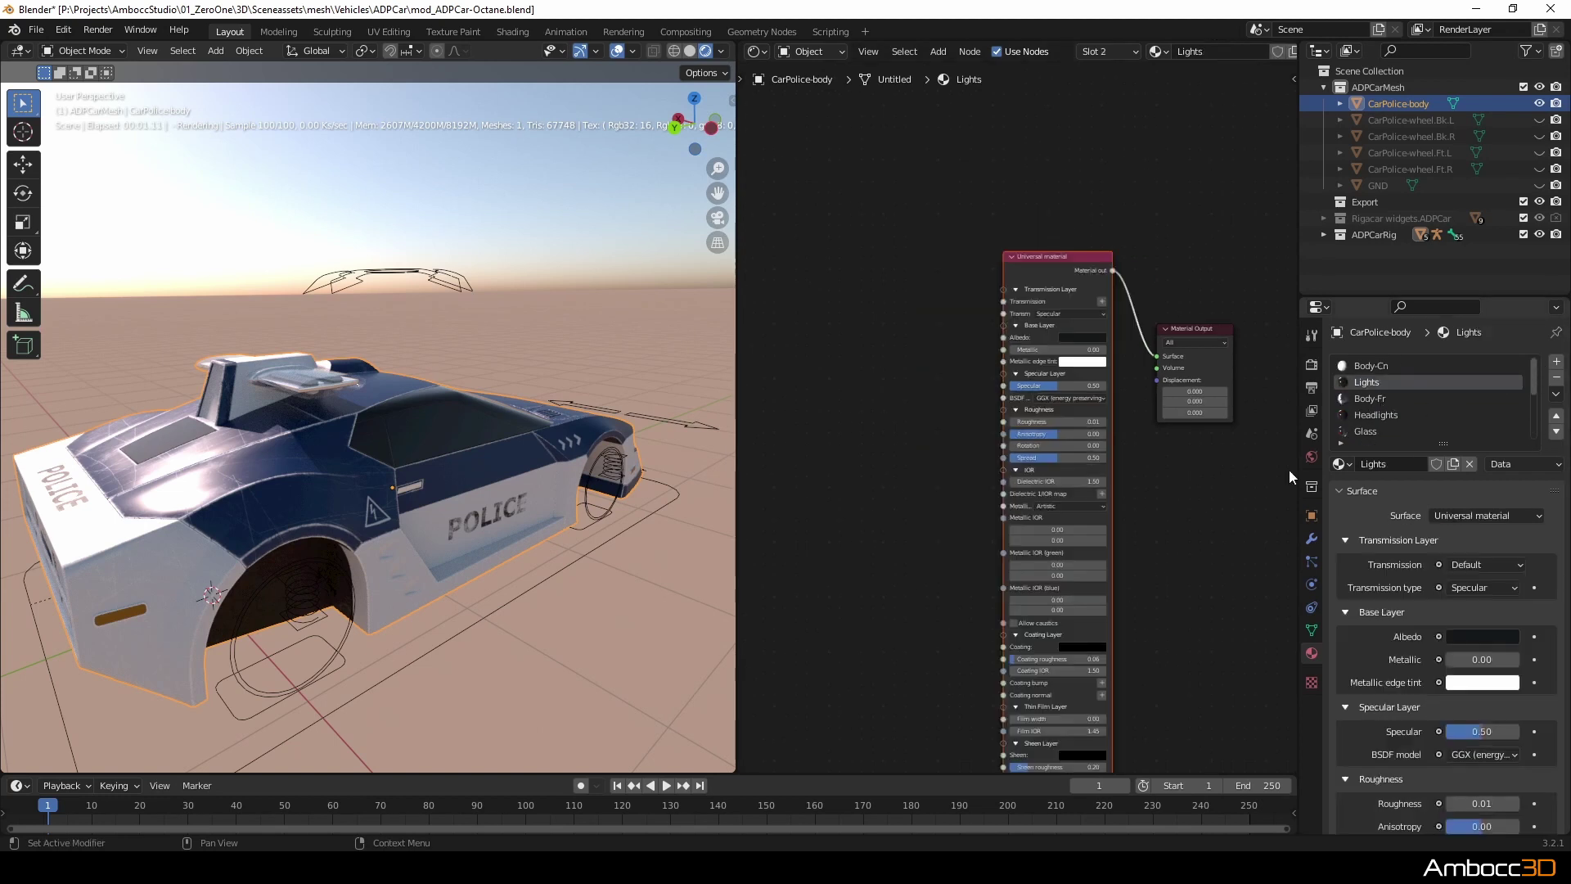
scroll(1061, 352, down, 3)
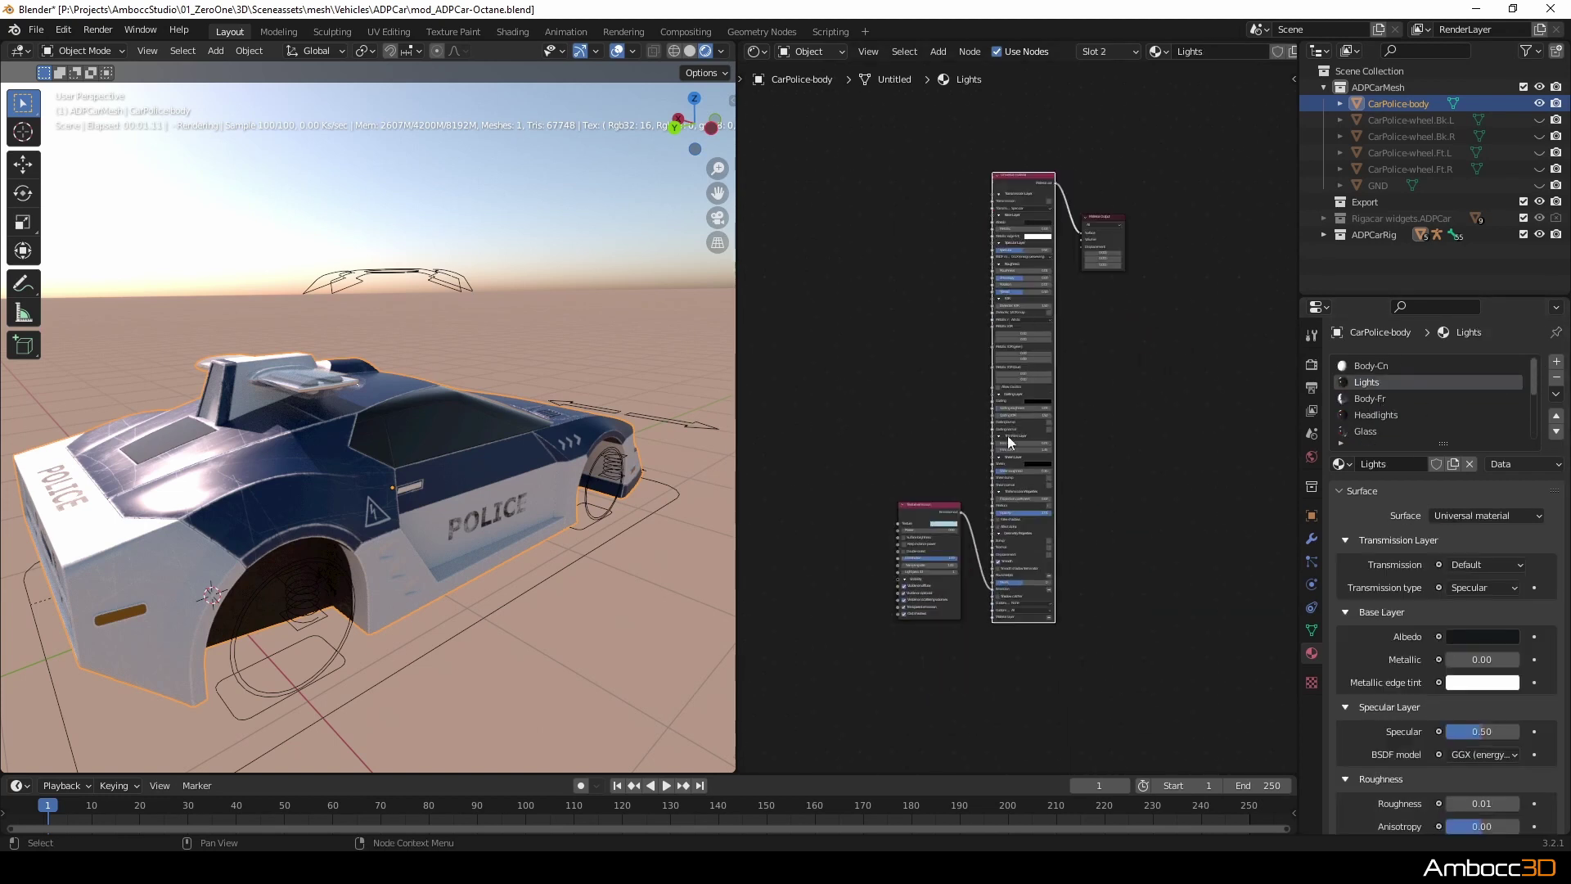
drag(891, 132, 1054, 653)
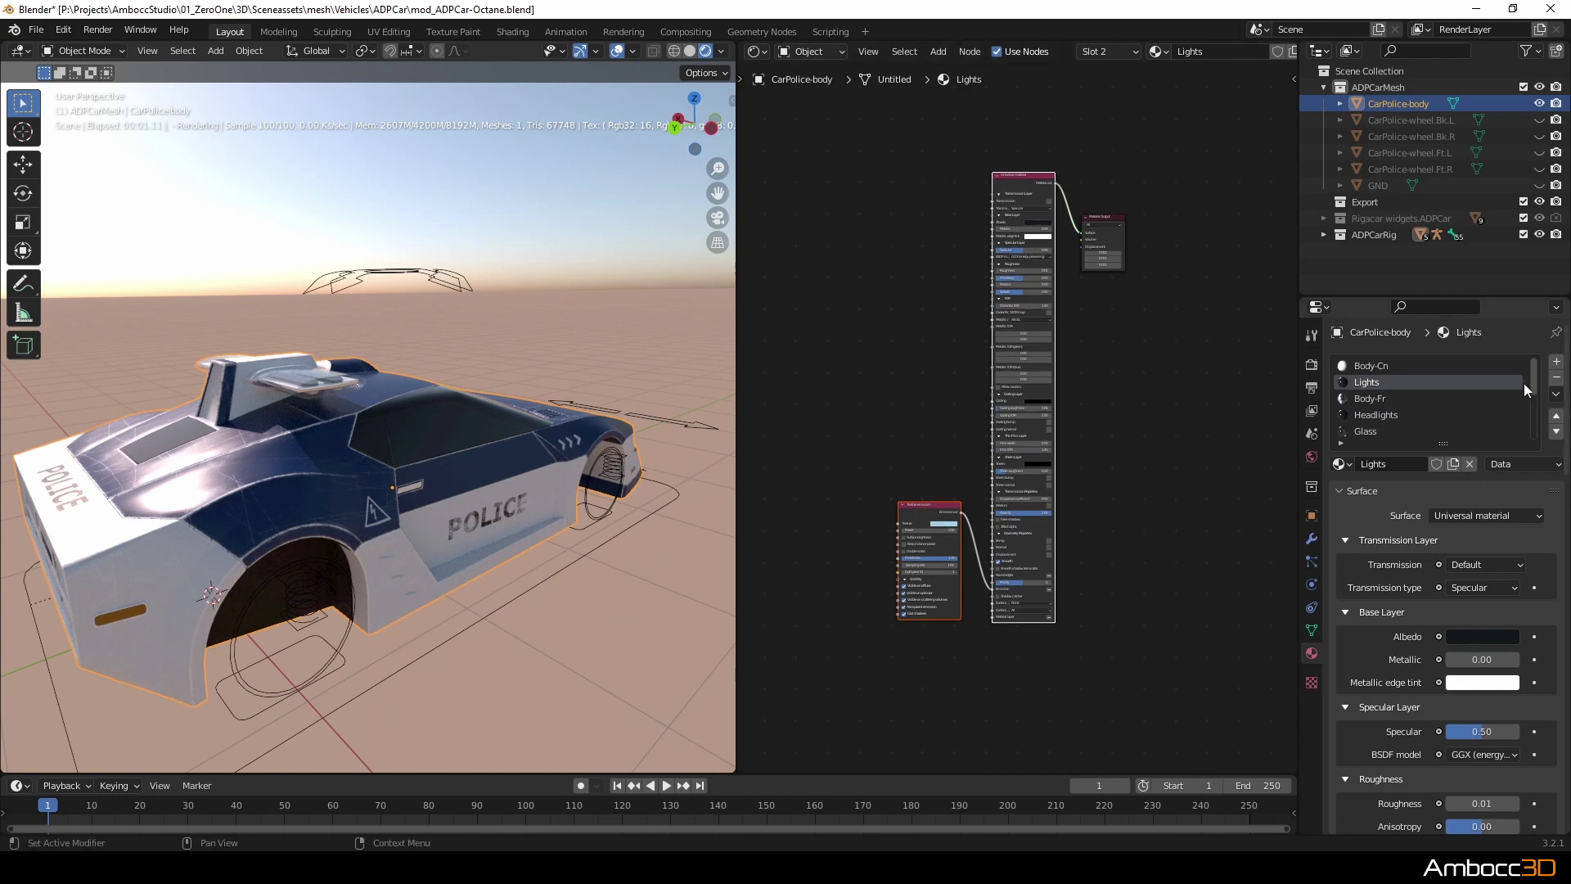
In LightSirenBlue, move the Principled BSDF aside, paste the copied nodes and connect the Universal material to Surface.
scroll(1535, 393, down, 6)
click(1368, 398)
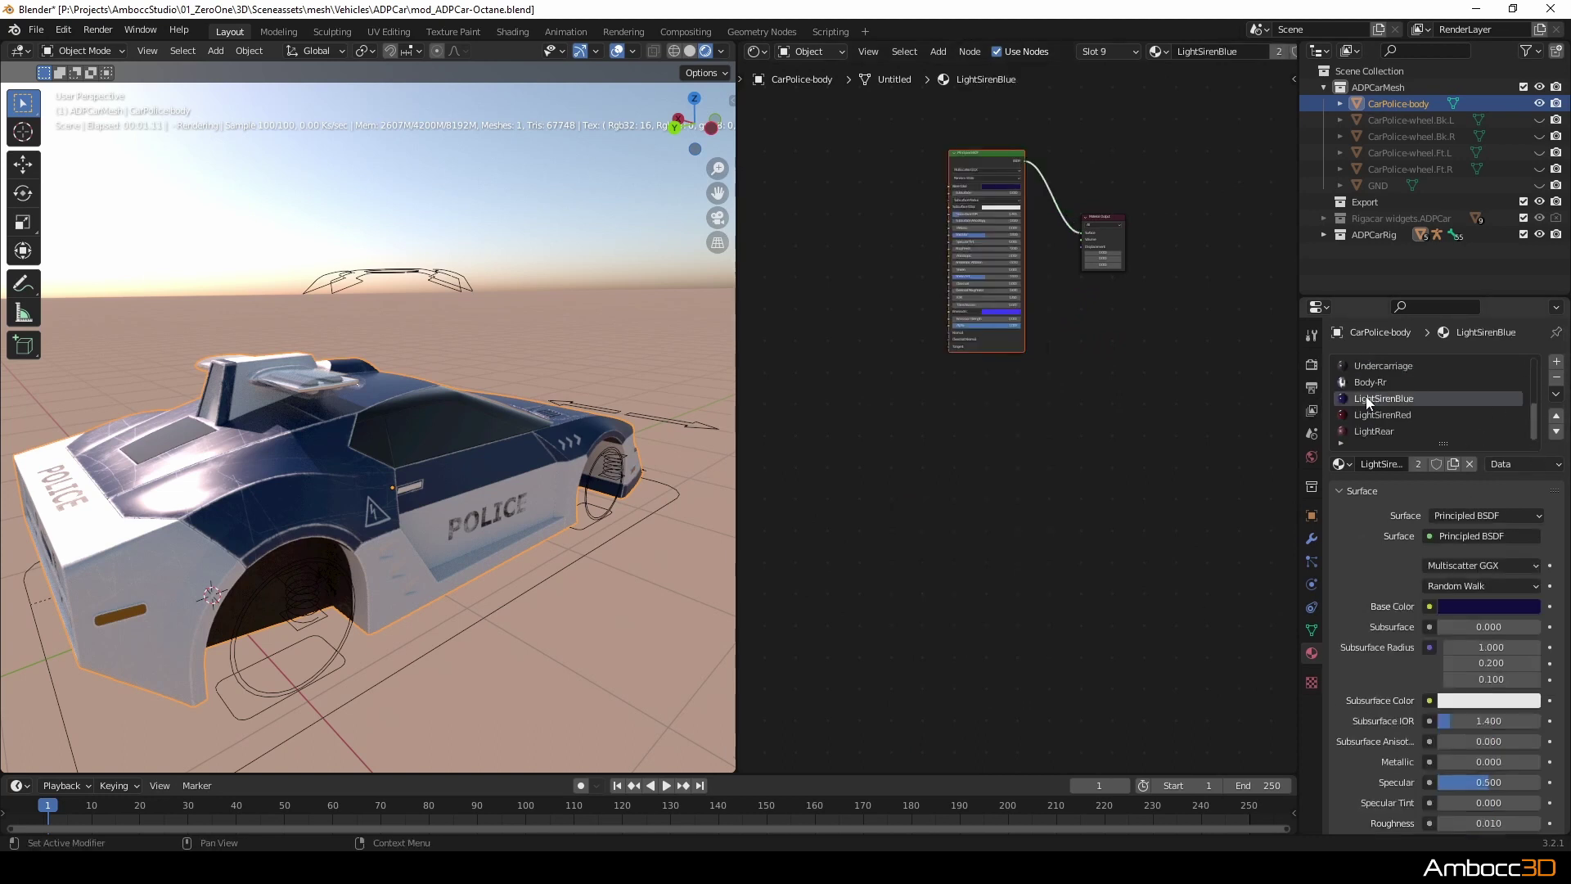
drag(951, 169, 720, 180)
key(ctrl+v)
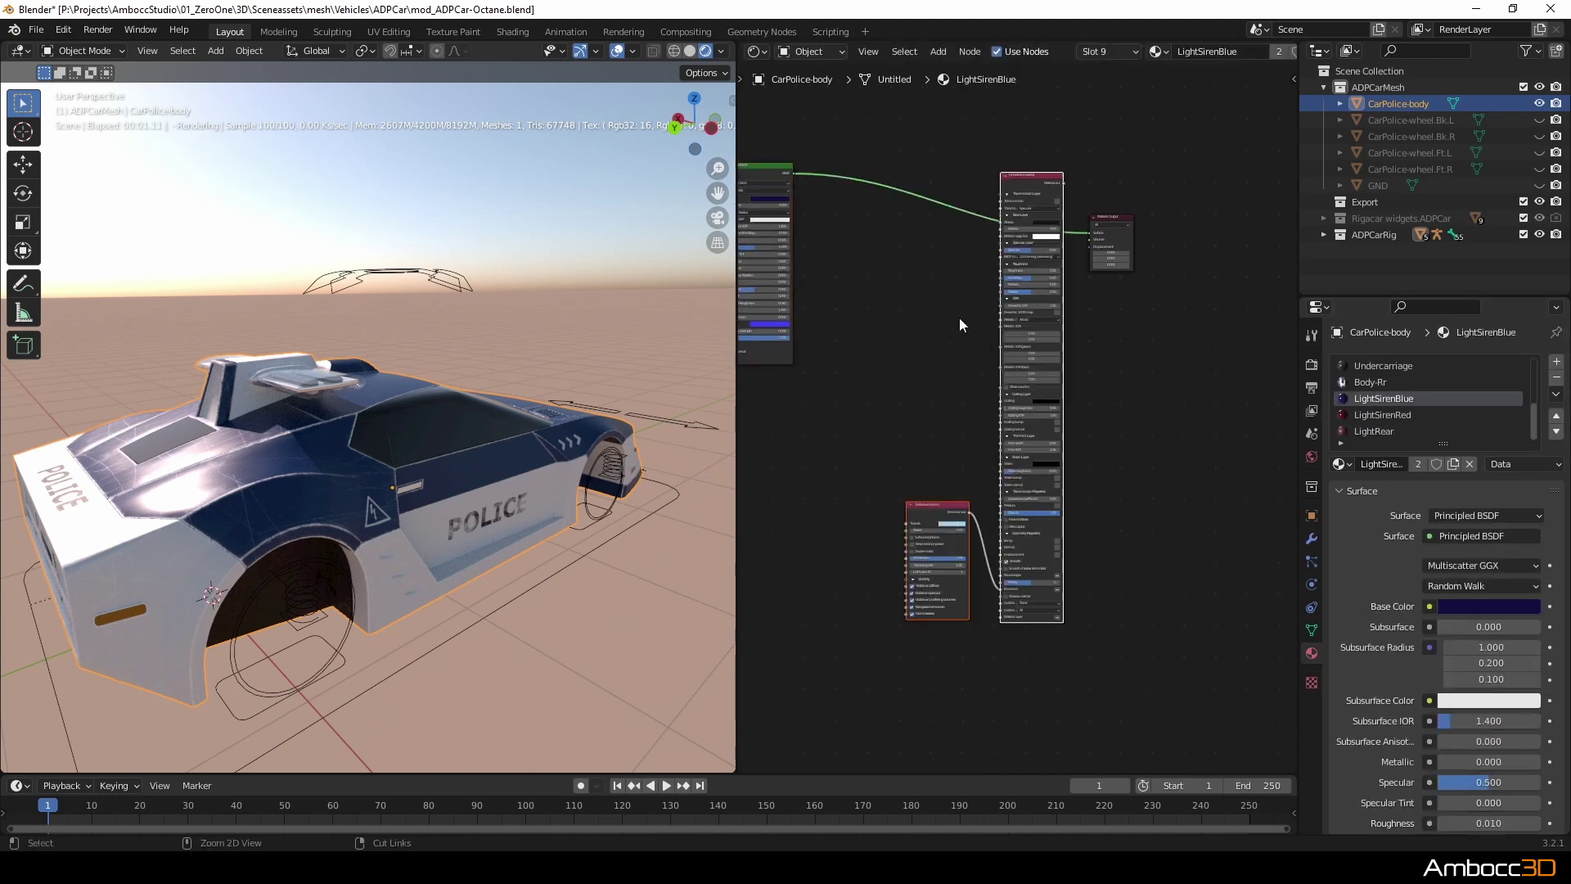
drag(1063, 182, 1092, 232)
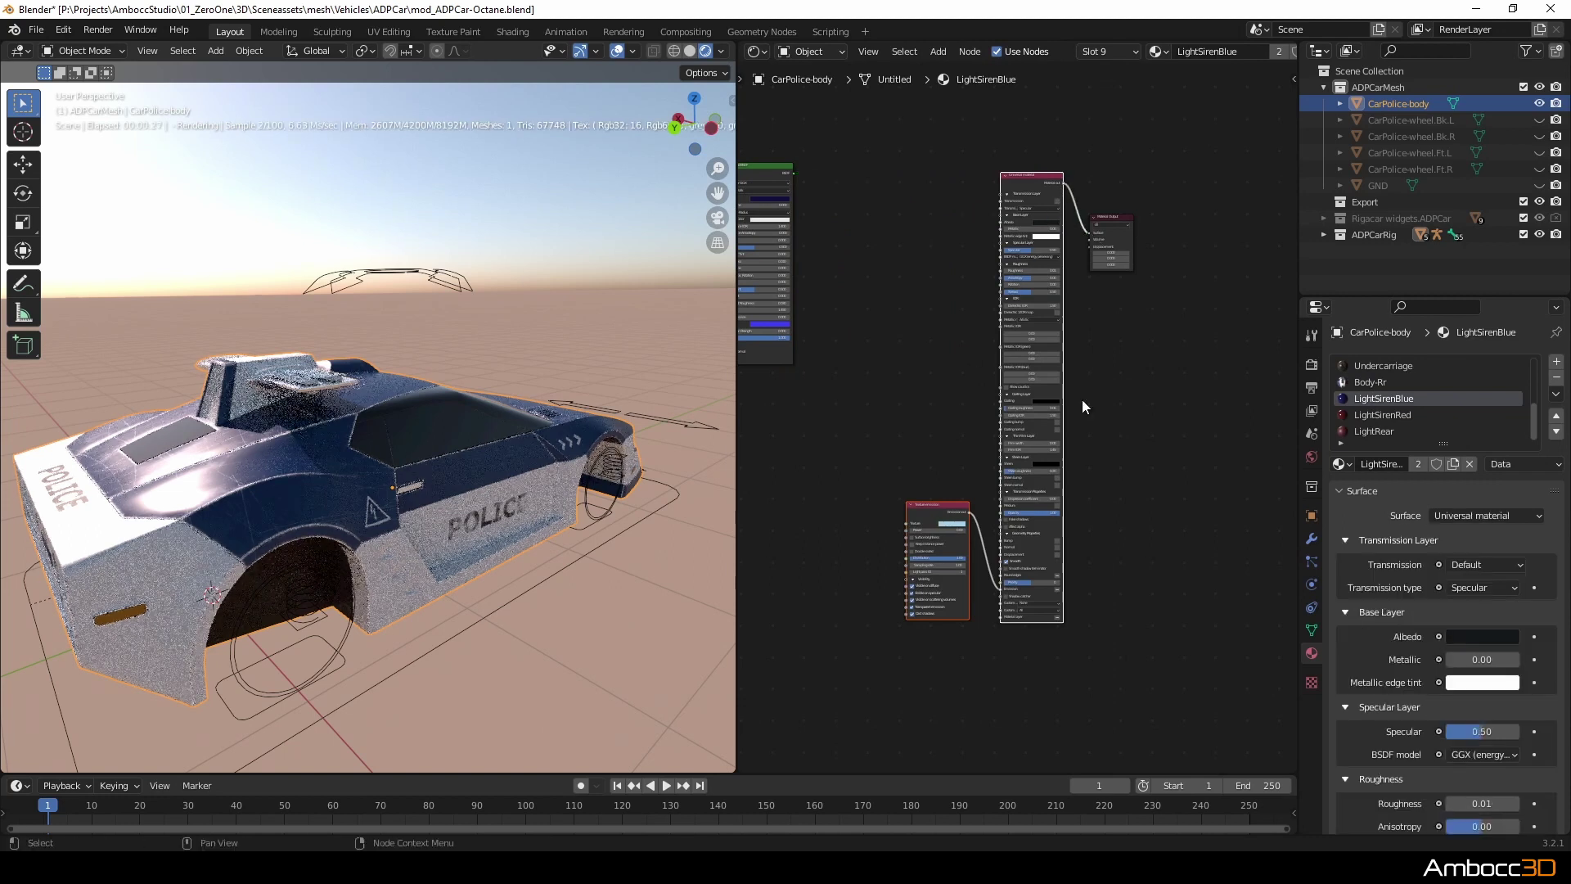
Copy LightSirenBlue's old base colour to the Universal material's Albedo and its blue emission colour to the Texture emission node.
middle_drag(886, 305, 936, 338)
scroll(1009, 305, up, 3)
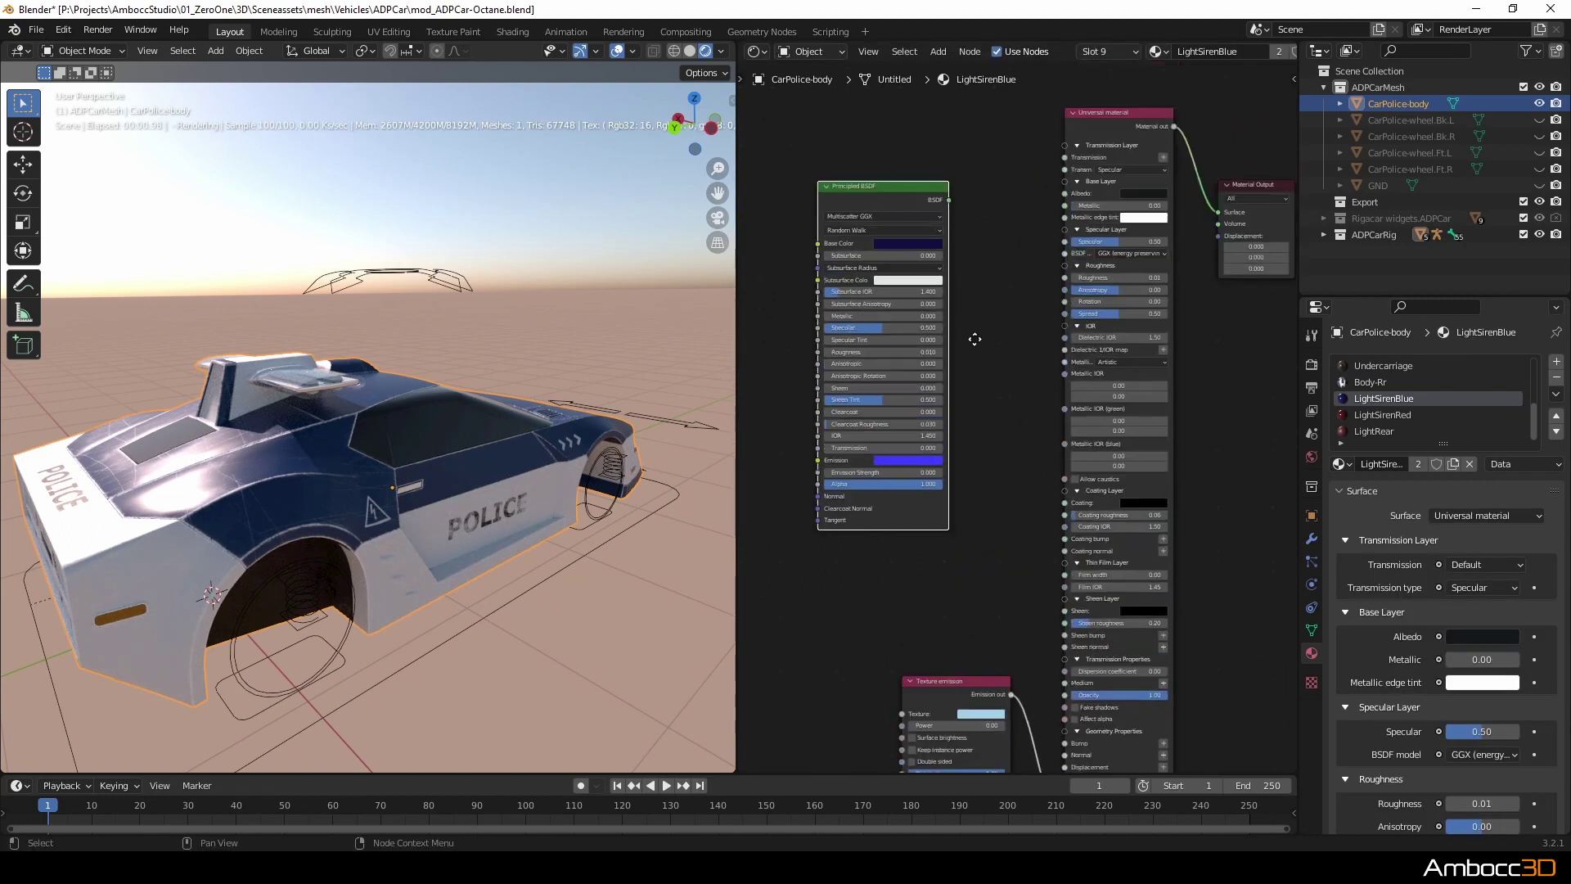
drag(1138, 233, 1137, 233)
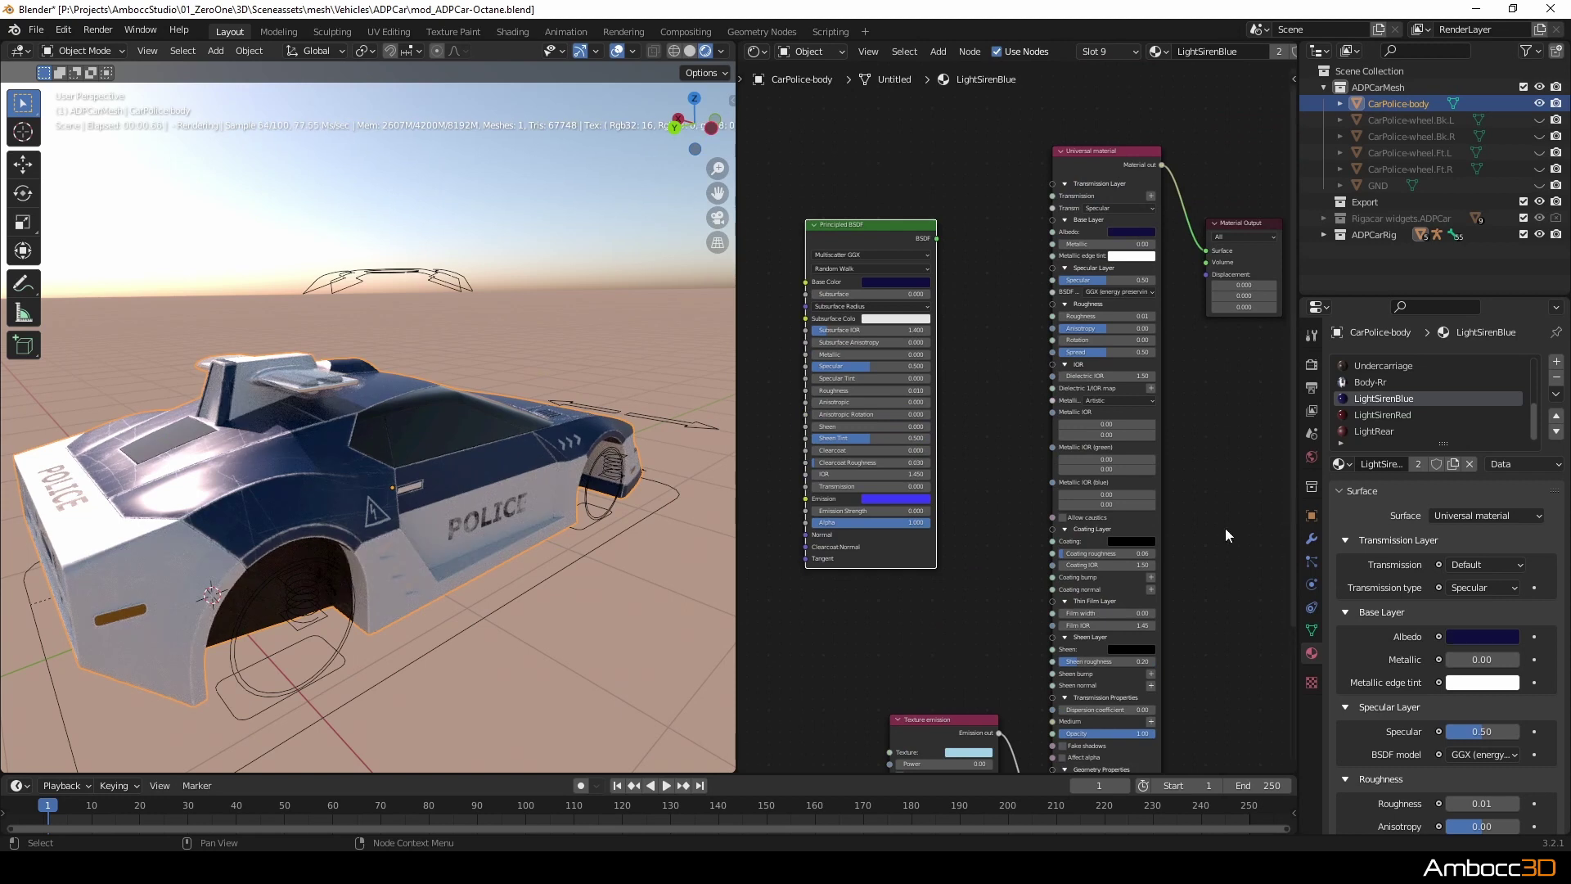
middle_drag(1229, 669, 1223, 388)
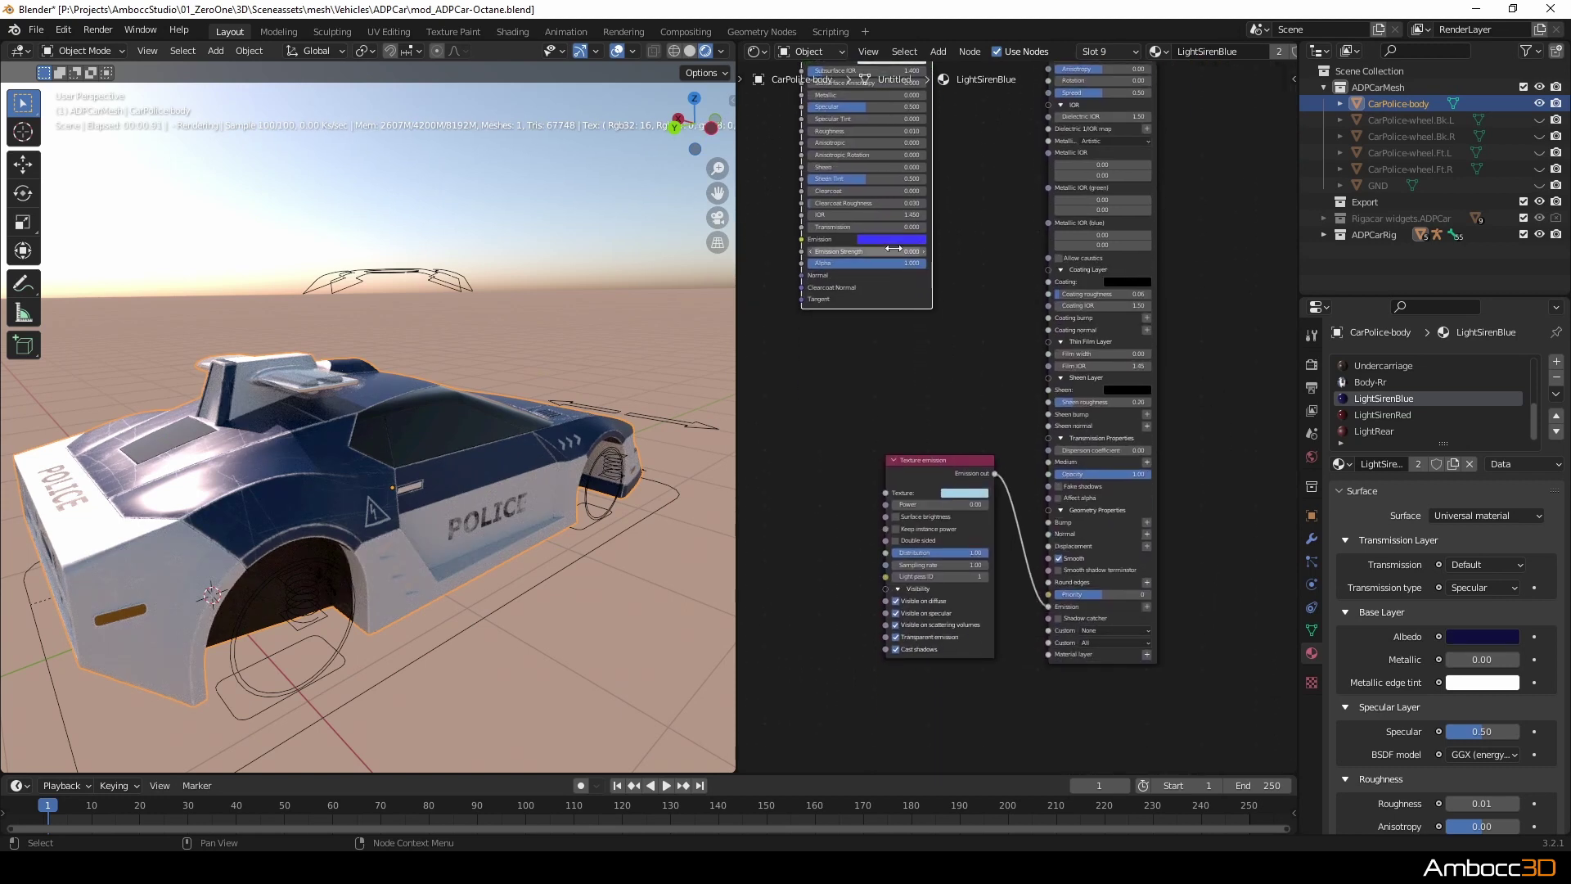
drag(969, 493, 969, 494)
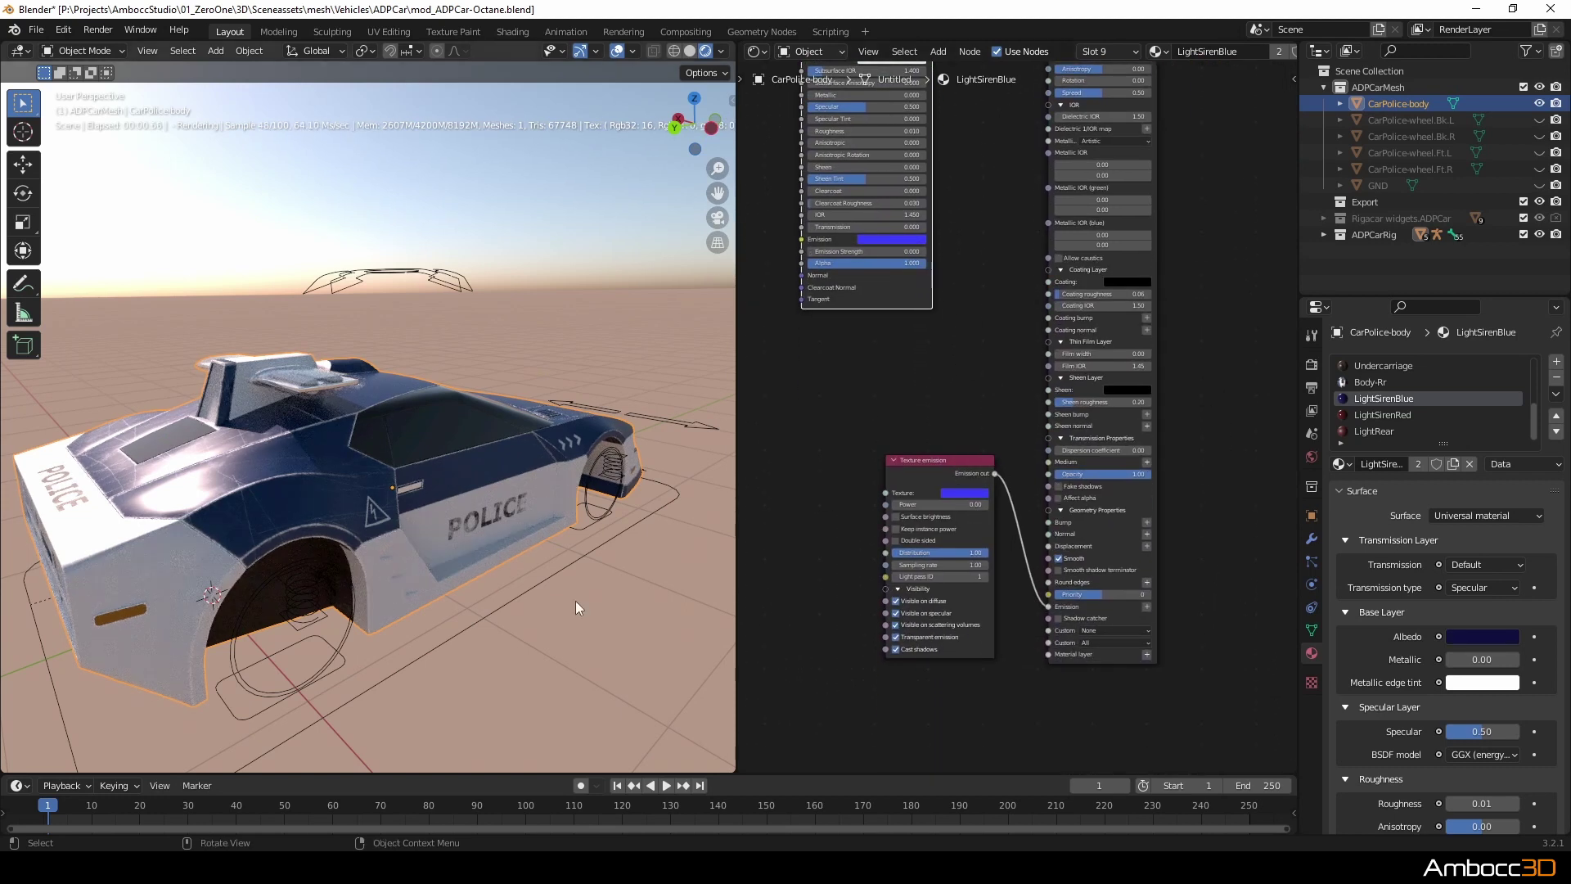
Try raising the Texture emission Power of LightSirenBlue and inspect the siren bar on the roof.
middle_drag(576, 601, 442, 646)
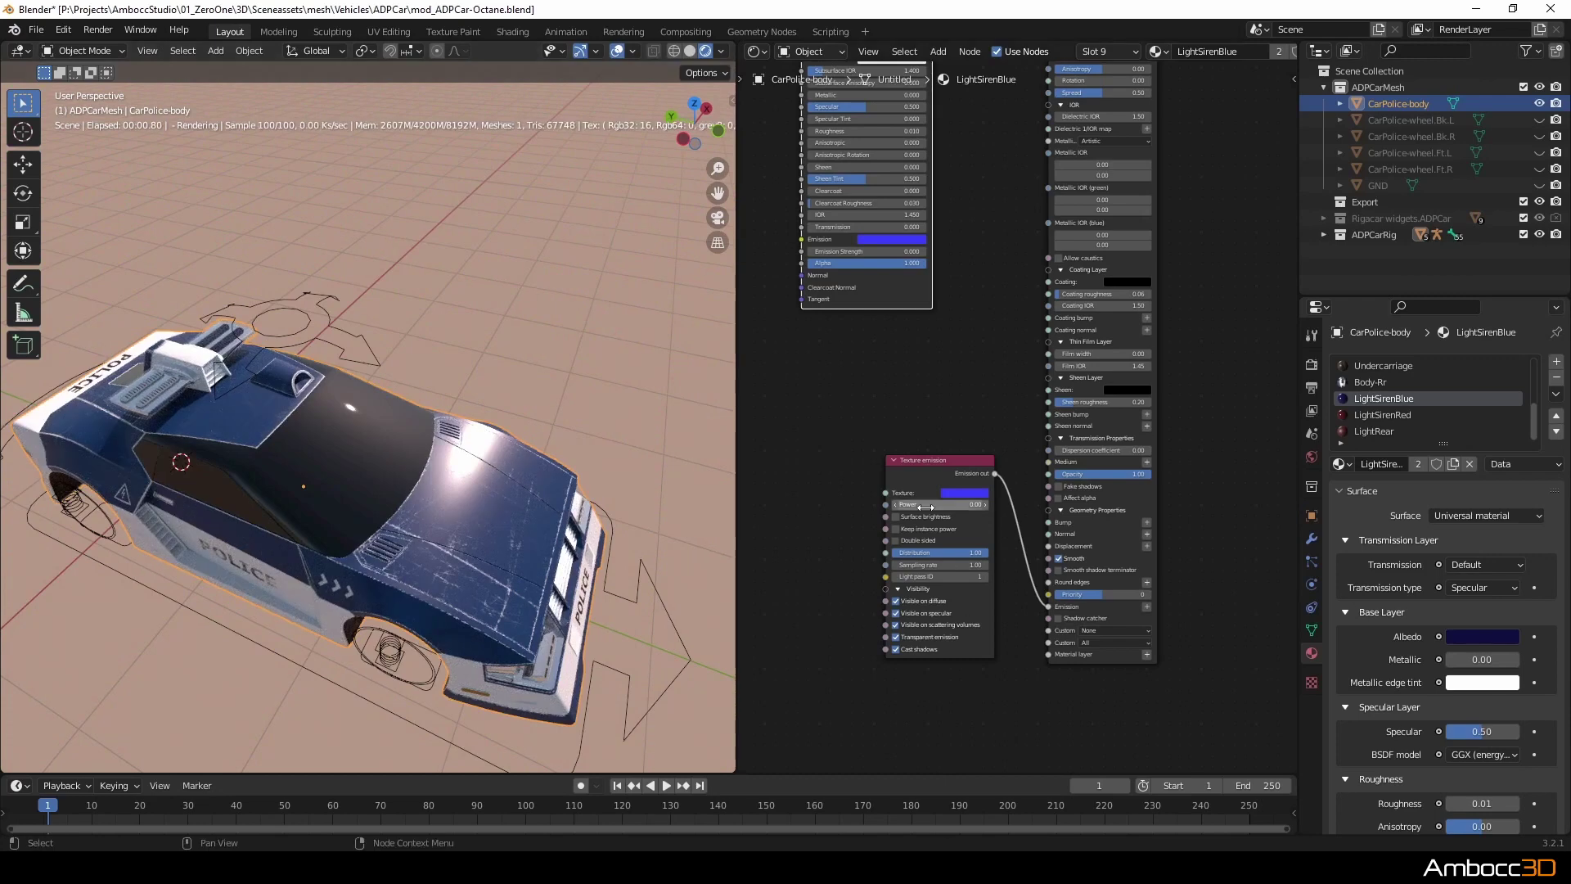
drag(906, 505, 957, 507)
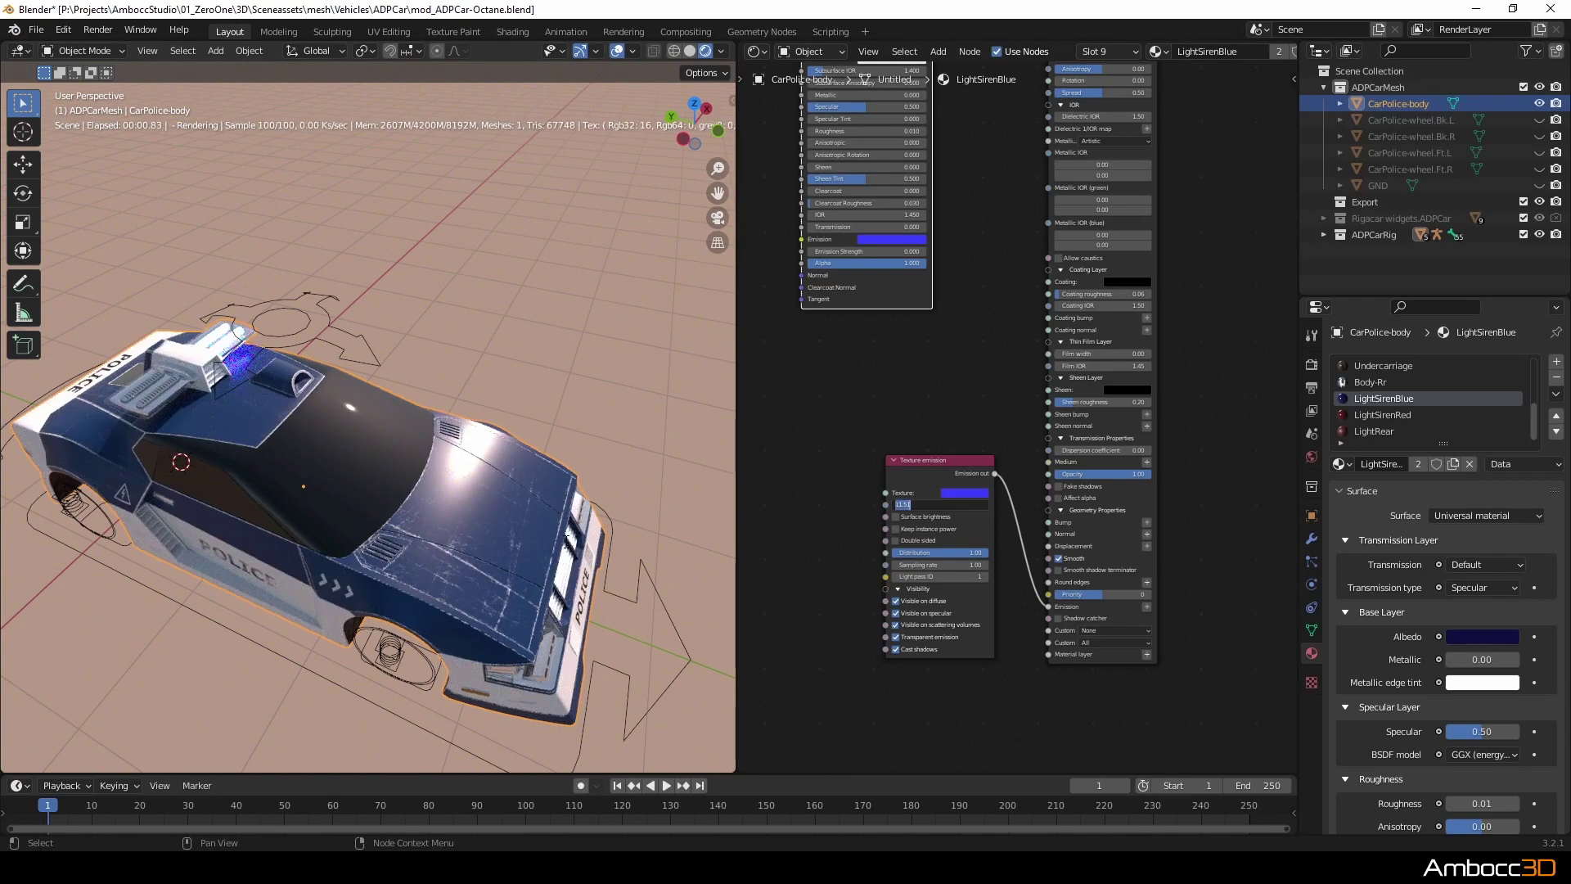
middle_drag(555, 393, 322, 426)
scroll(376, 517, up, 3)
middle_drag(376, 517, 416, 478)
scroll(450, 450, up, 4)
scroll(487, 464, down, 2)
click(920, 505)
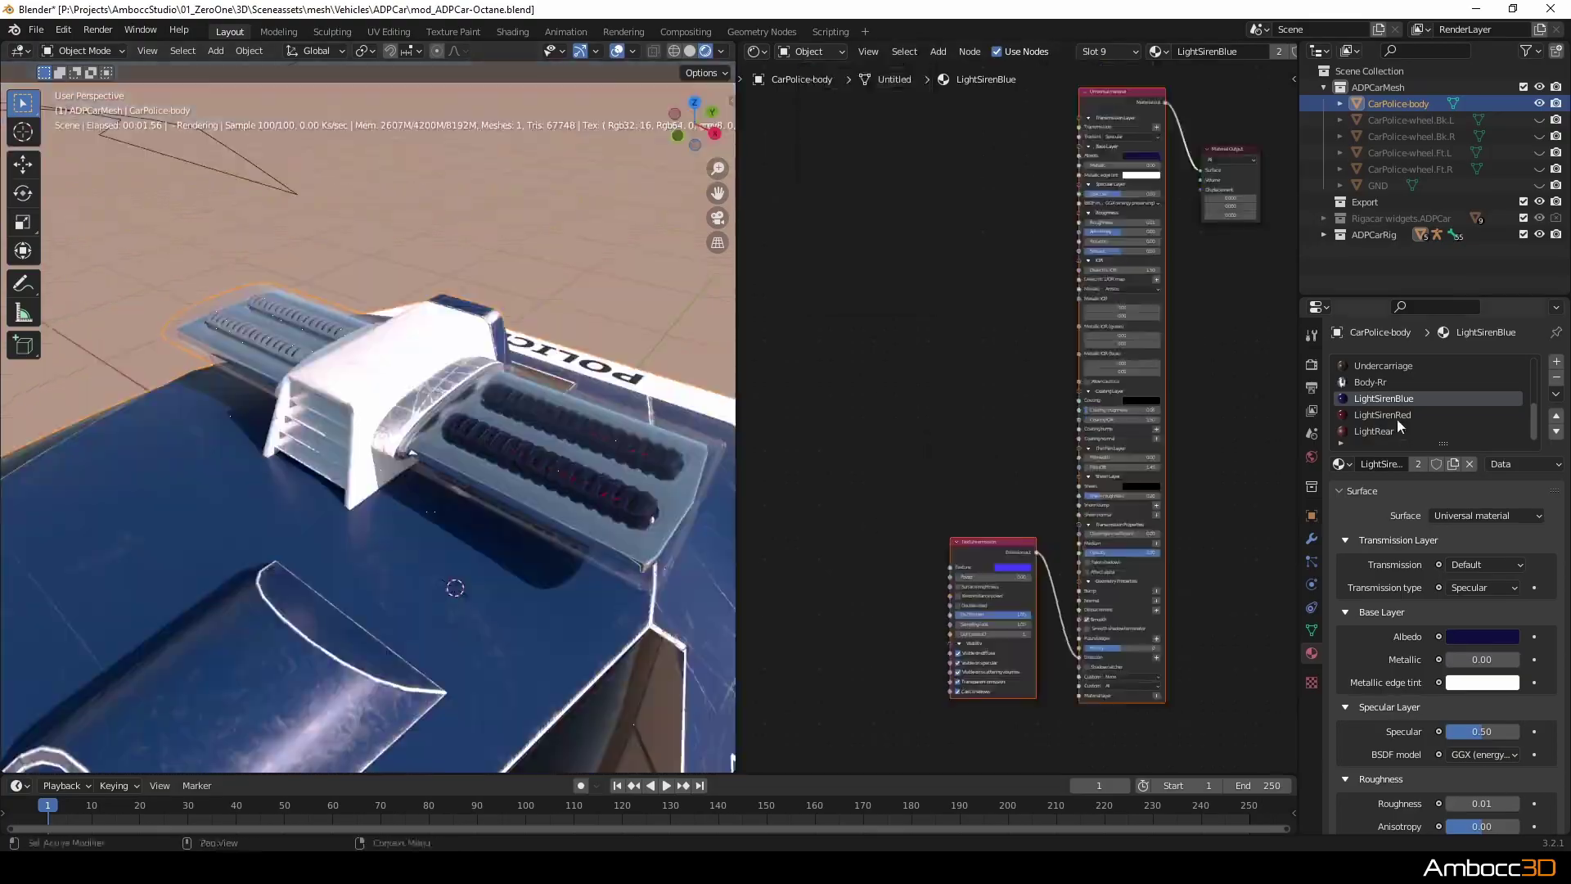
Open LightSirenRed, paste the Universal material and Texture emission nodes, and connect the Universal material to Surface.
click(1391, 415)
key(Home)
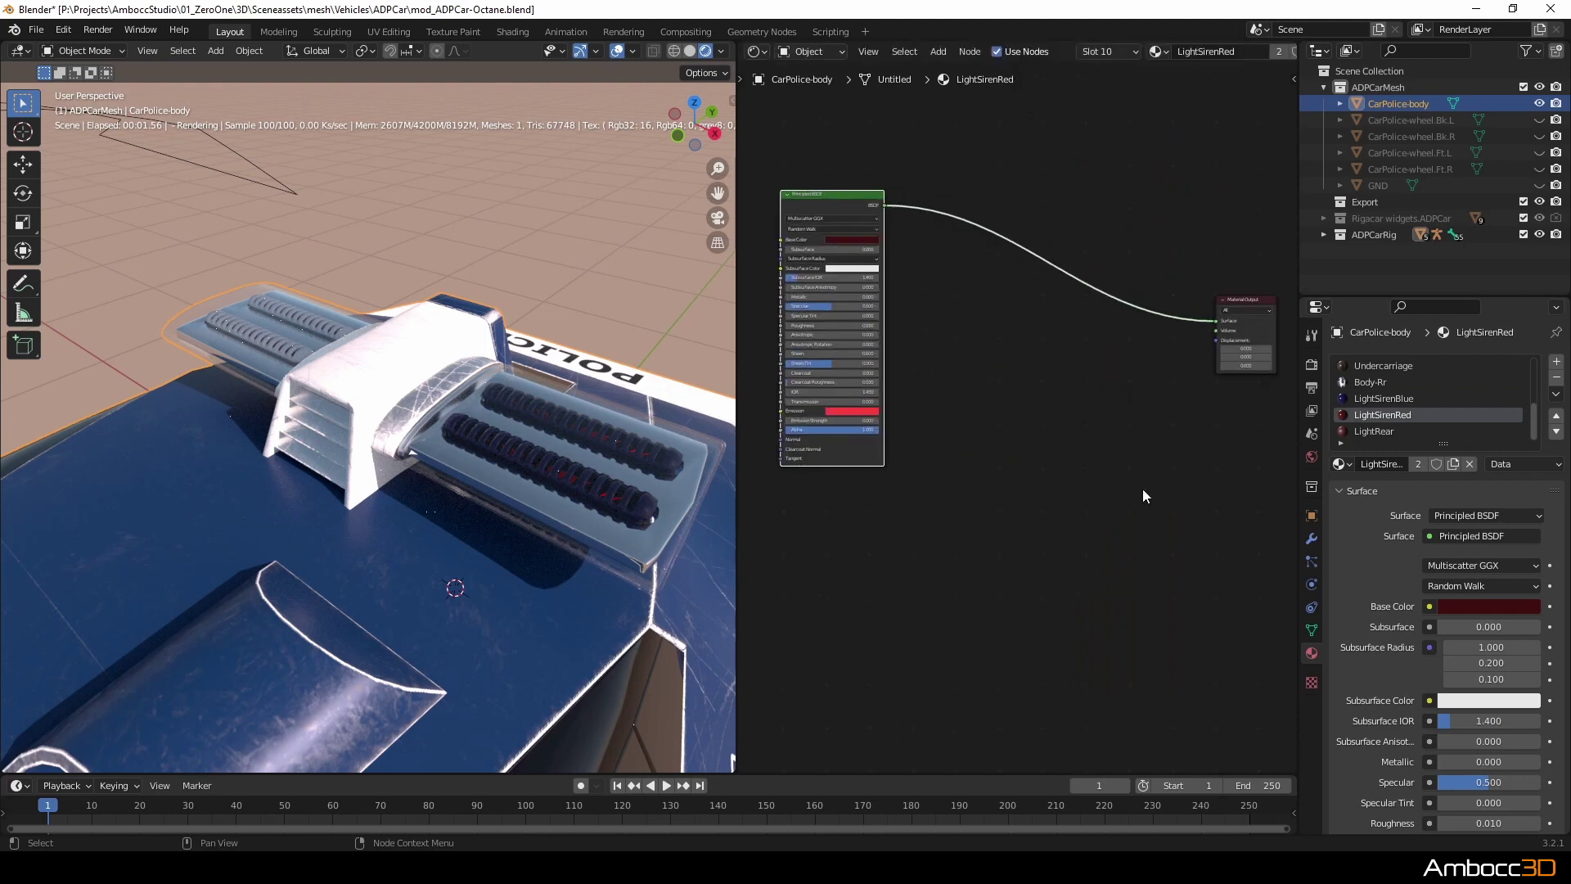
click(1059, 386)
key(ctrl+v)
drag(1181, 254, 1216, 321)
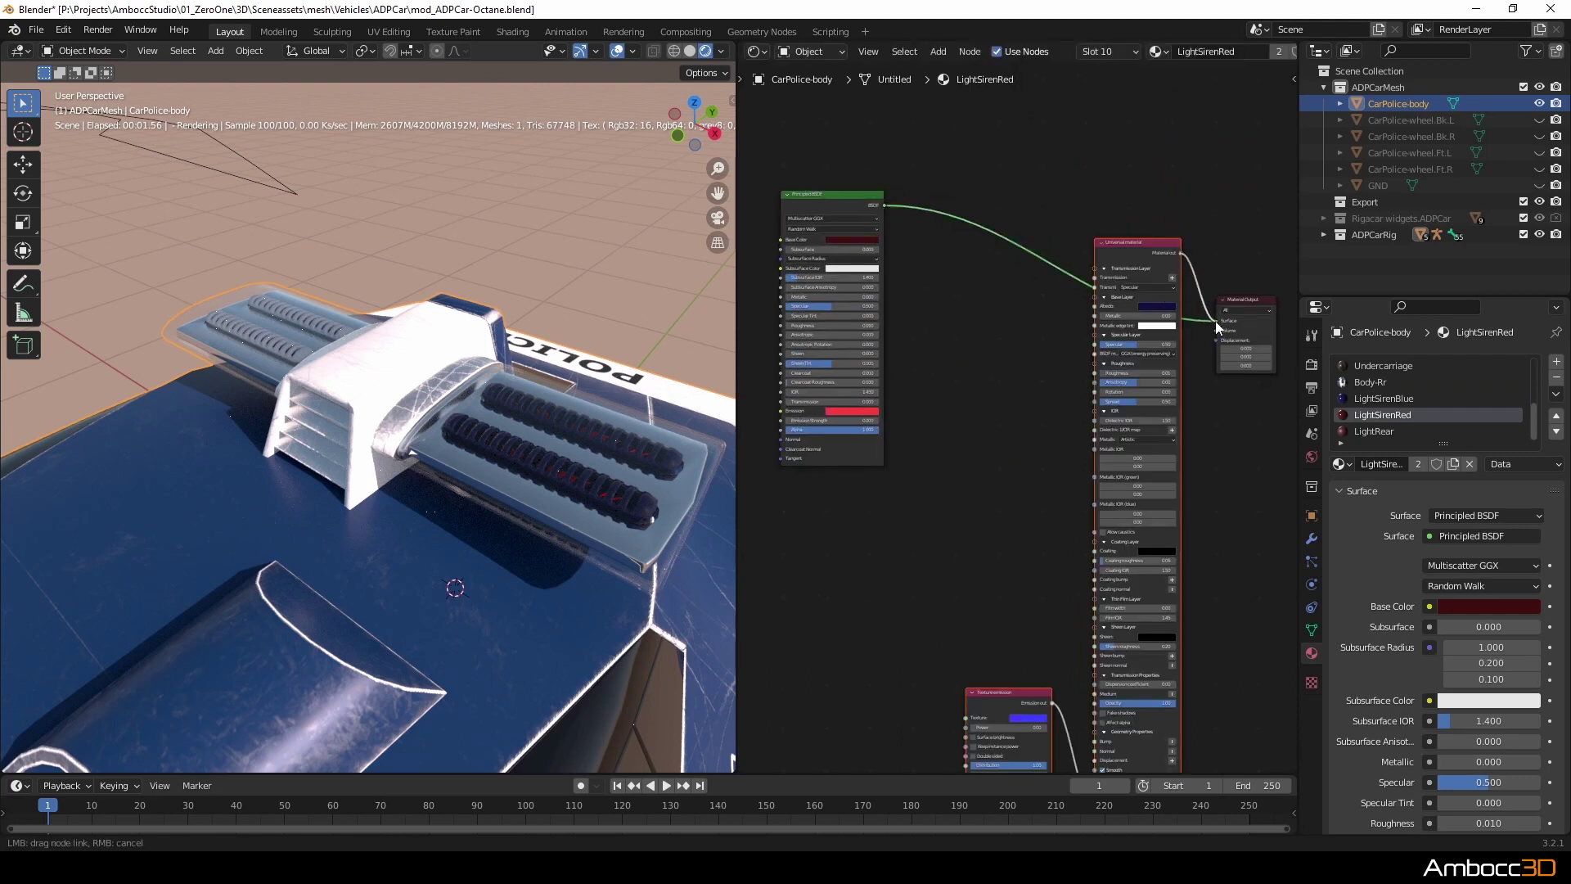
Copy LightSirenRed's old base and emission colours to Albedo and the Texture emission node, and test the emission on the siren bar.
drag(1076, 283, 1157, 306)
middle_drag(942, 568, 948, 323)
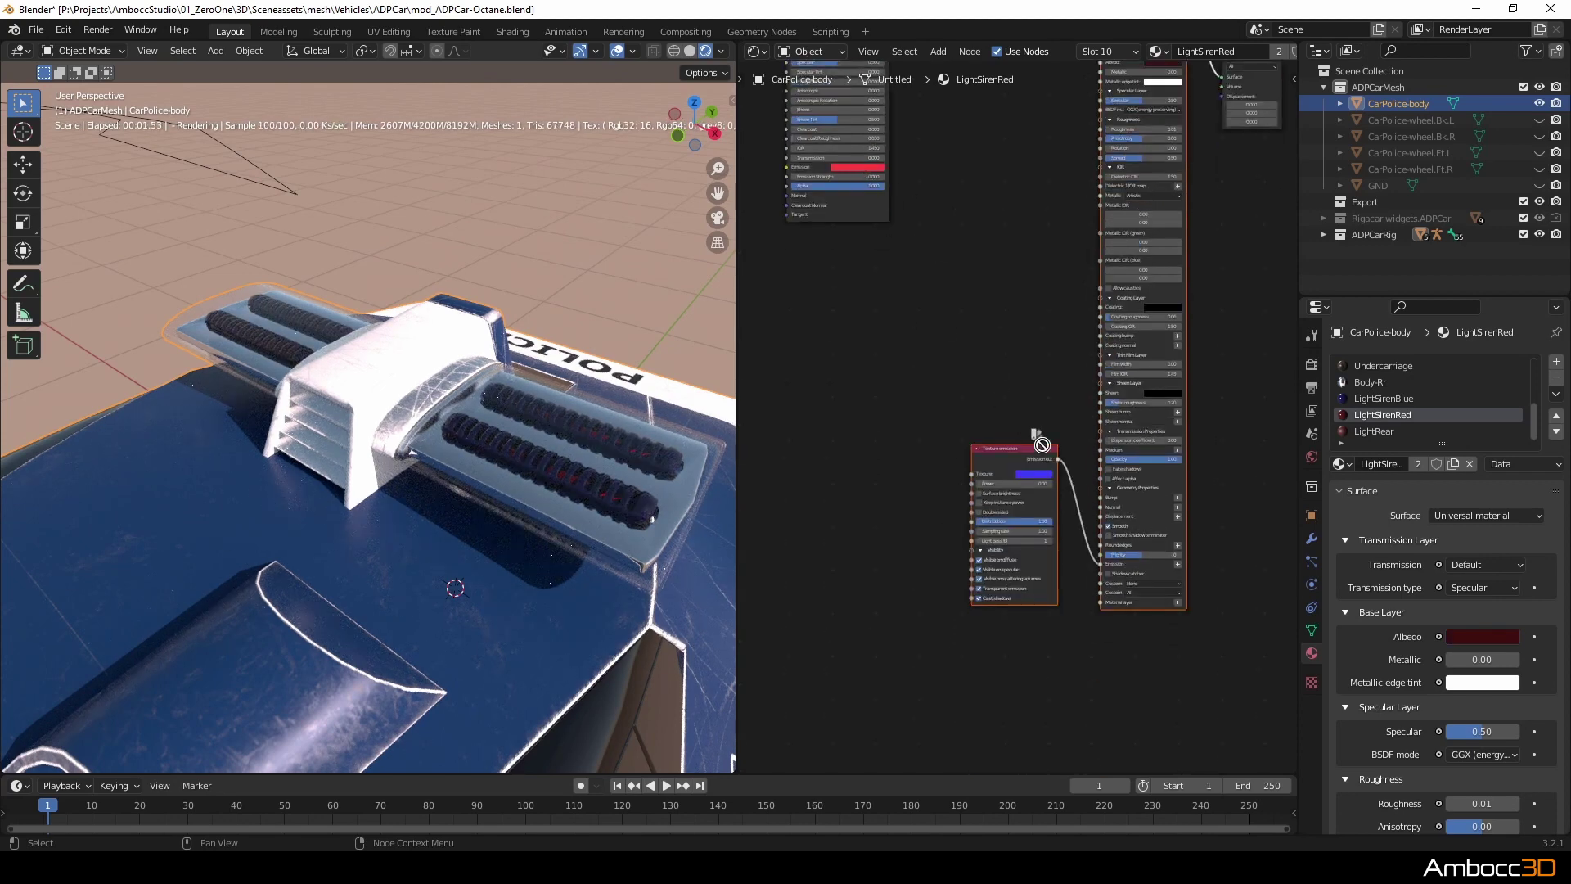
drag(1041, 445, 1034, 474)
middle_drag(470, 606, 543, 626)
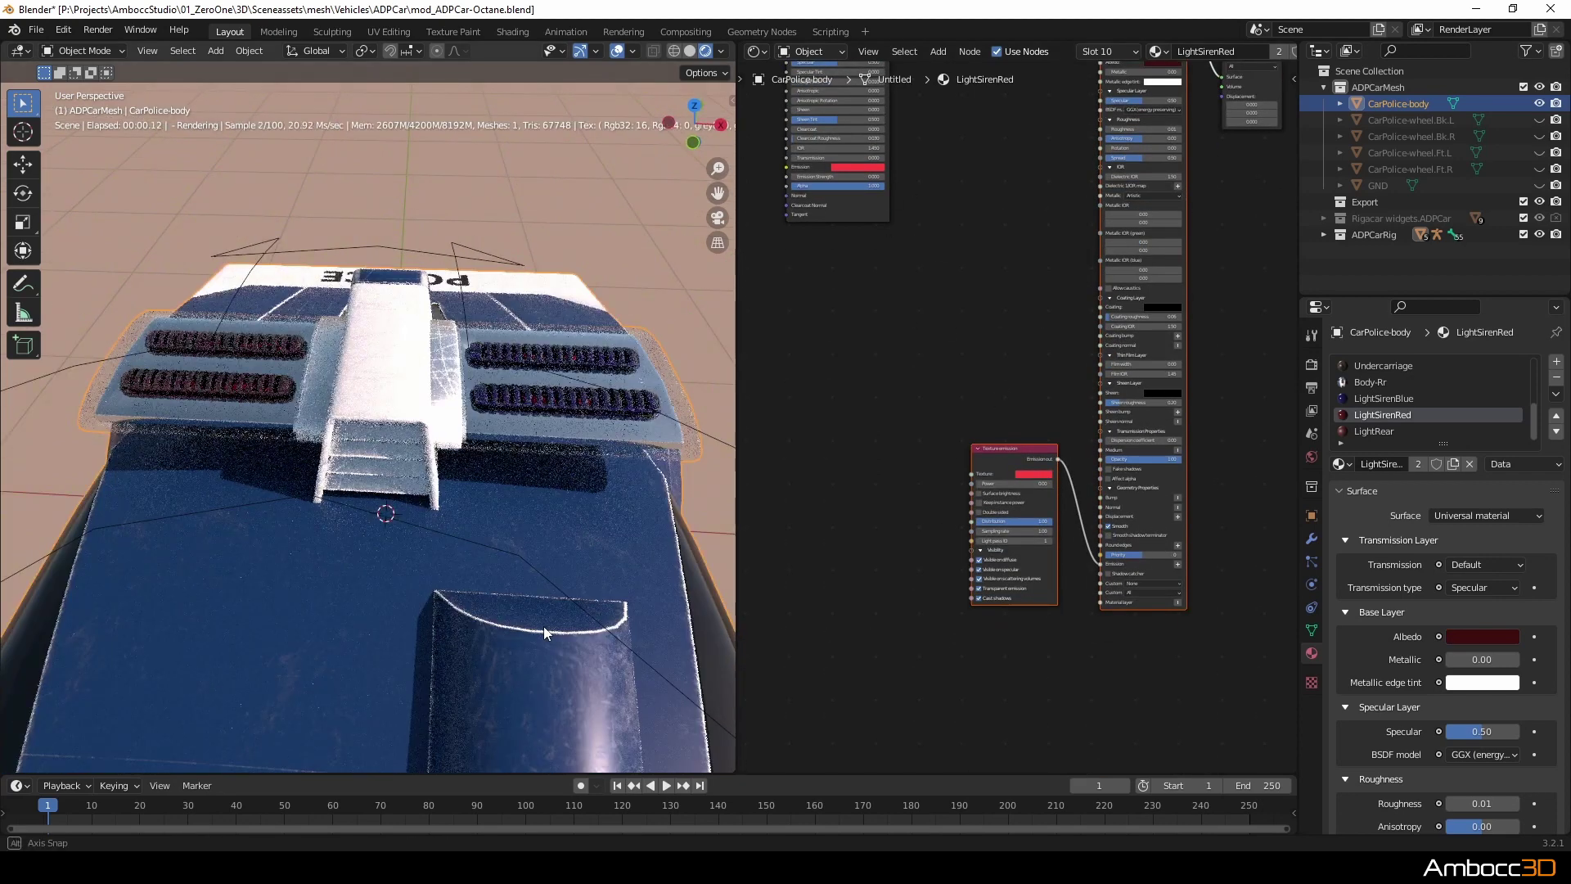
mouse_move(1021, 486)
mouse_down()
mouse_move(1048, 486)
mouse_move(1000, 499)
mouse_up()
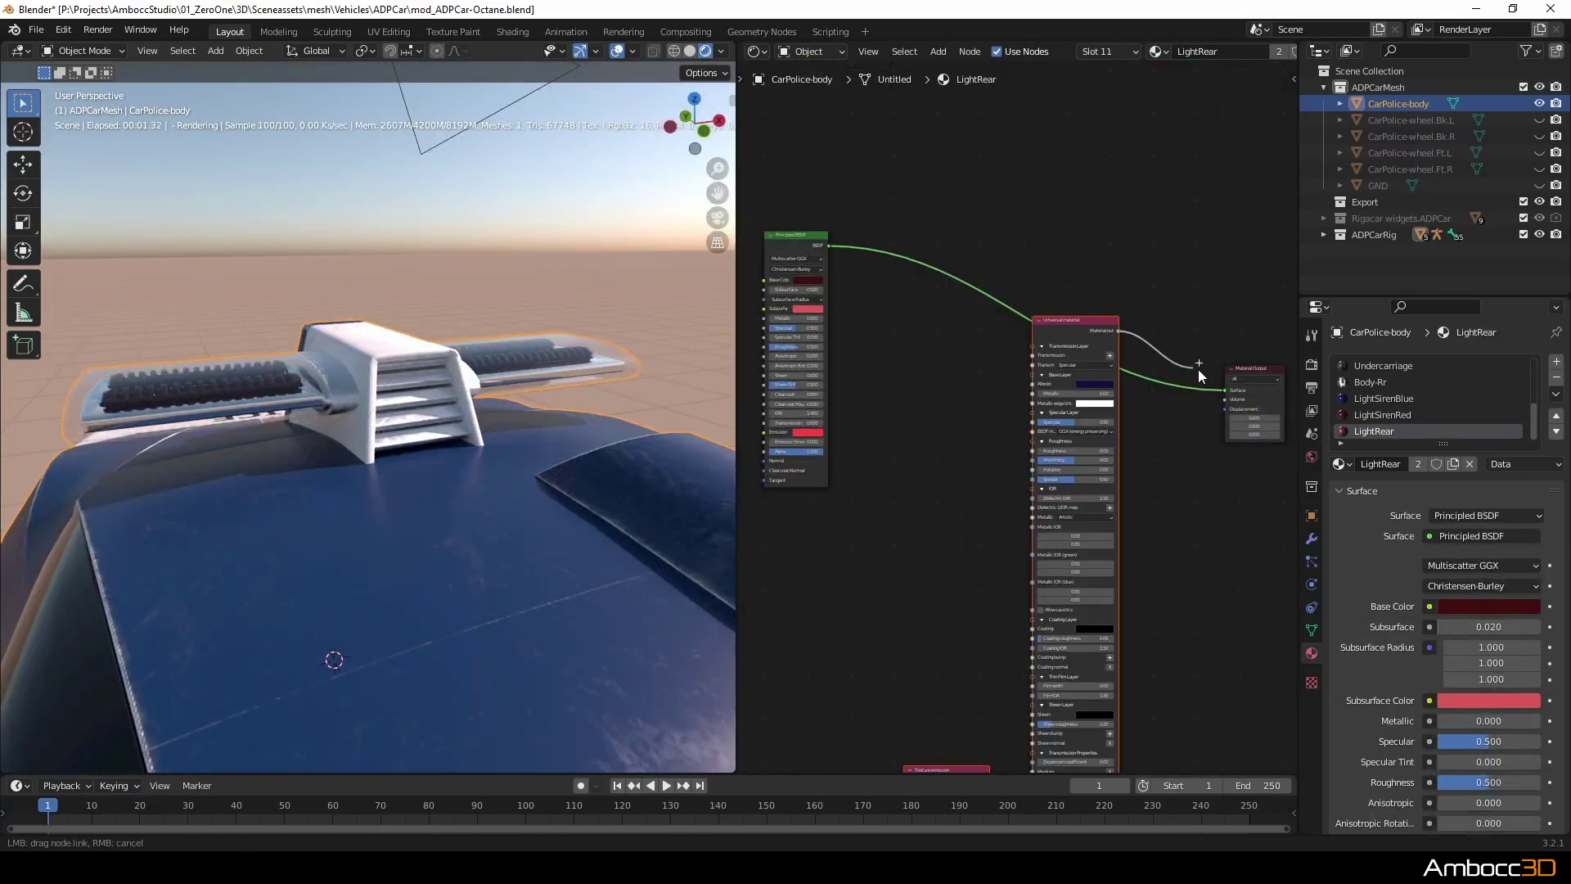
Connect LightRear's pasted Universal material to Surface and copy the old base and emission colours to Albedo and Texture emission.
drag(1200, 373, 1227, 397)
middle_drag(1211, 539, 1267, 413)
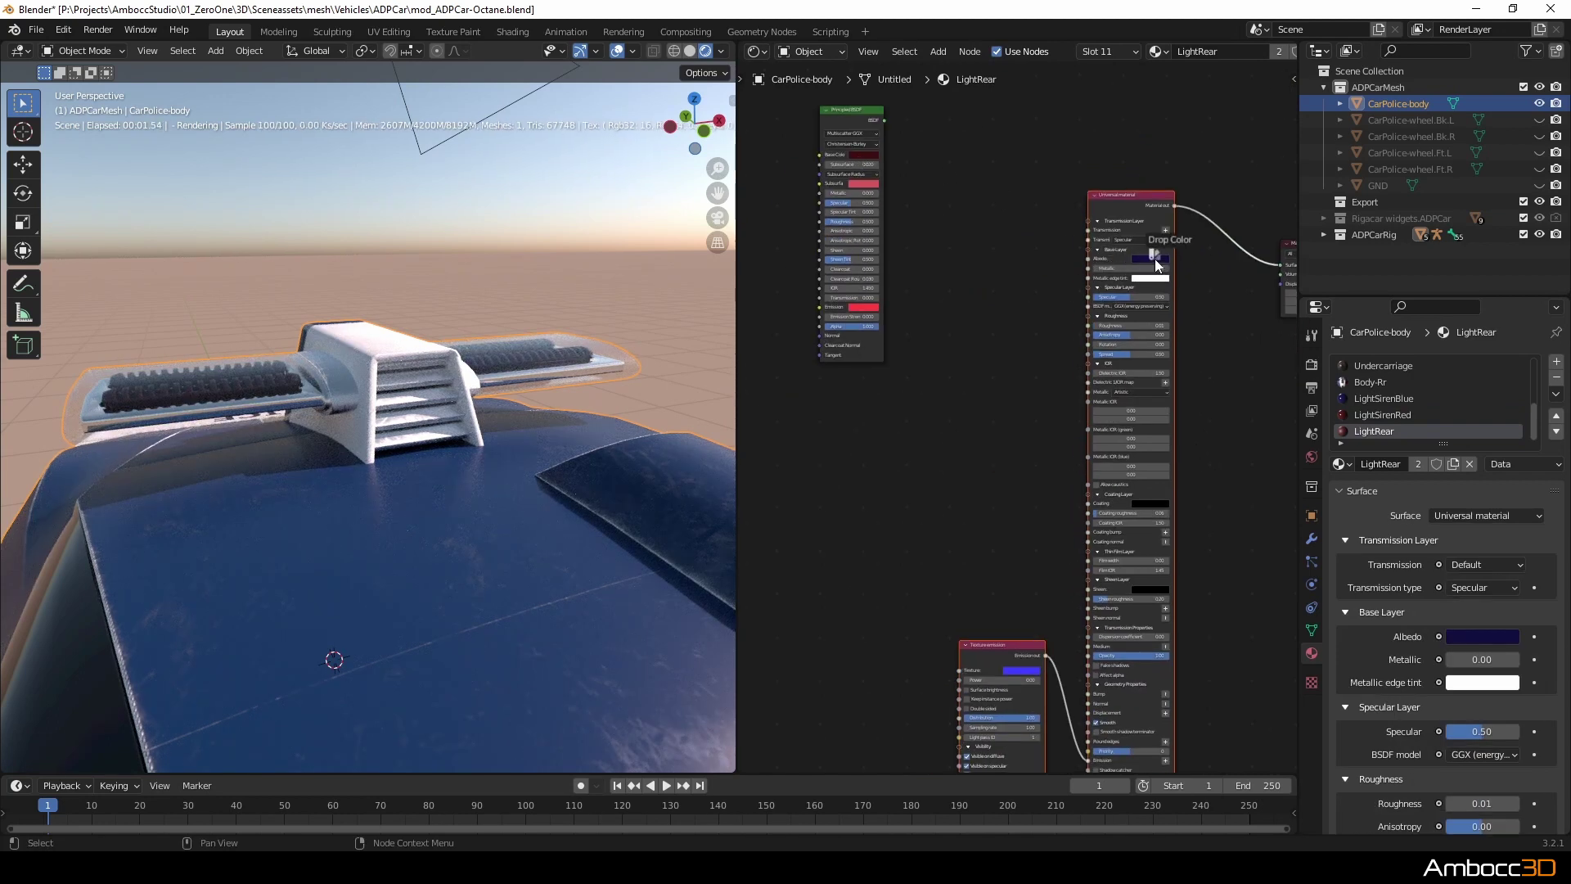
drag(1155, 258, 1156, 258)
middle_drag(951, 560, 957, 409)
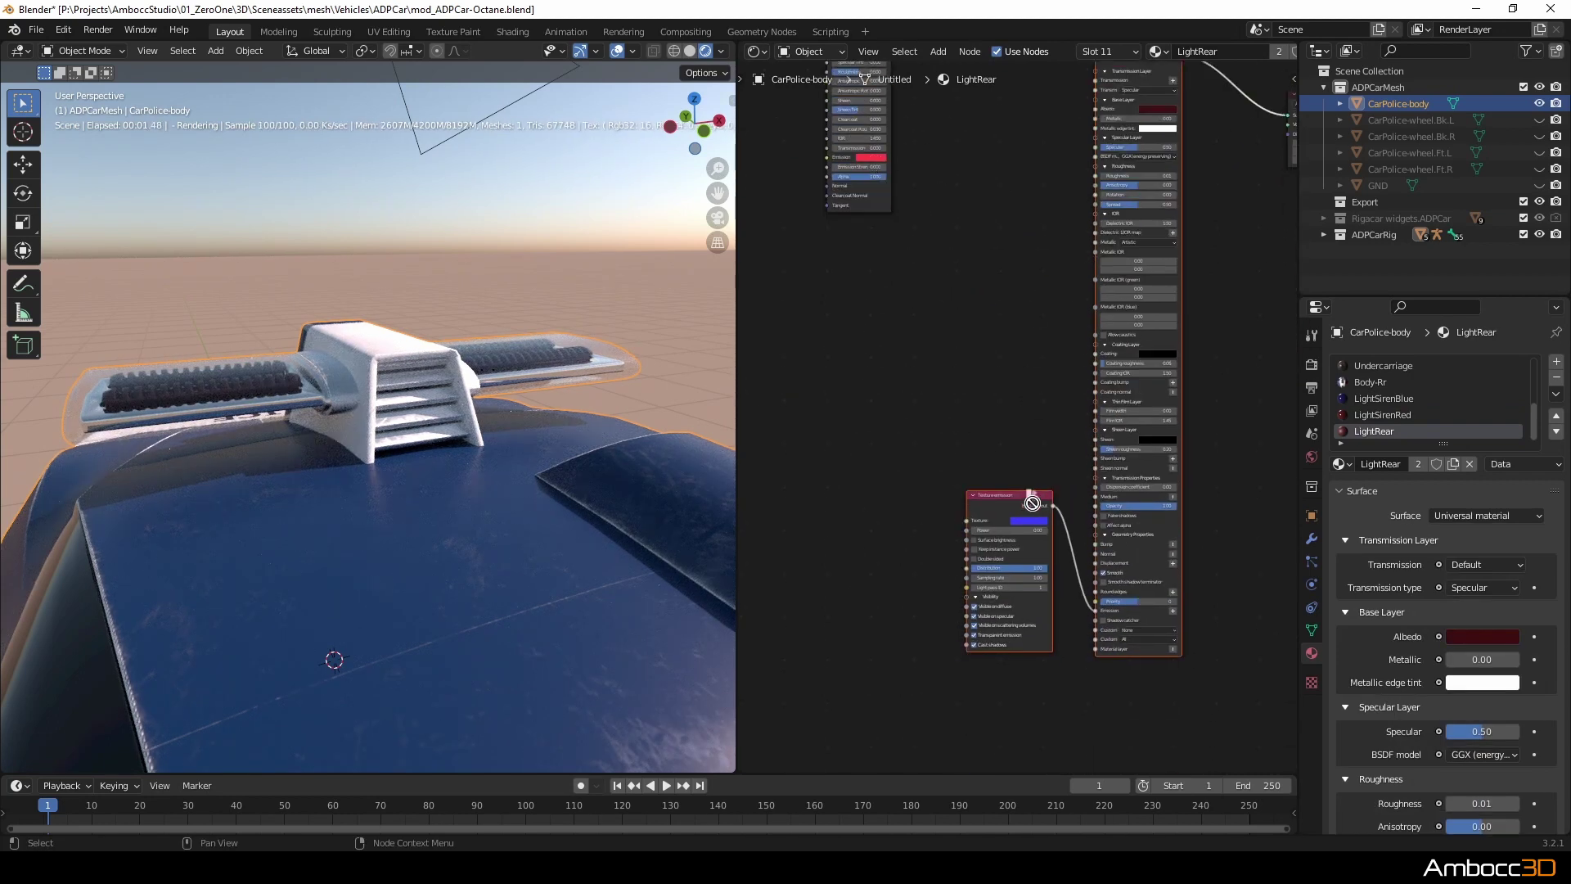
Try a Texture emission Power of 1 on LightRear while viewing the back of the car.
middle_drag(365, 519, 564, 561)
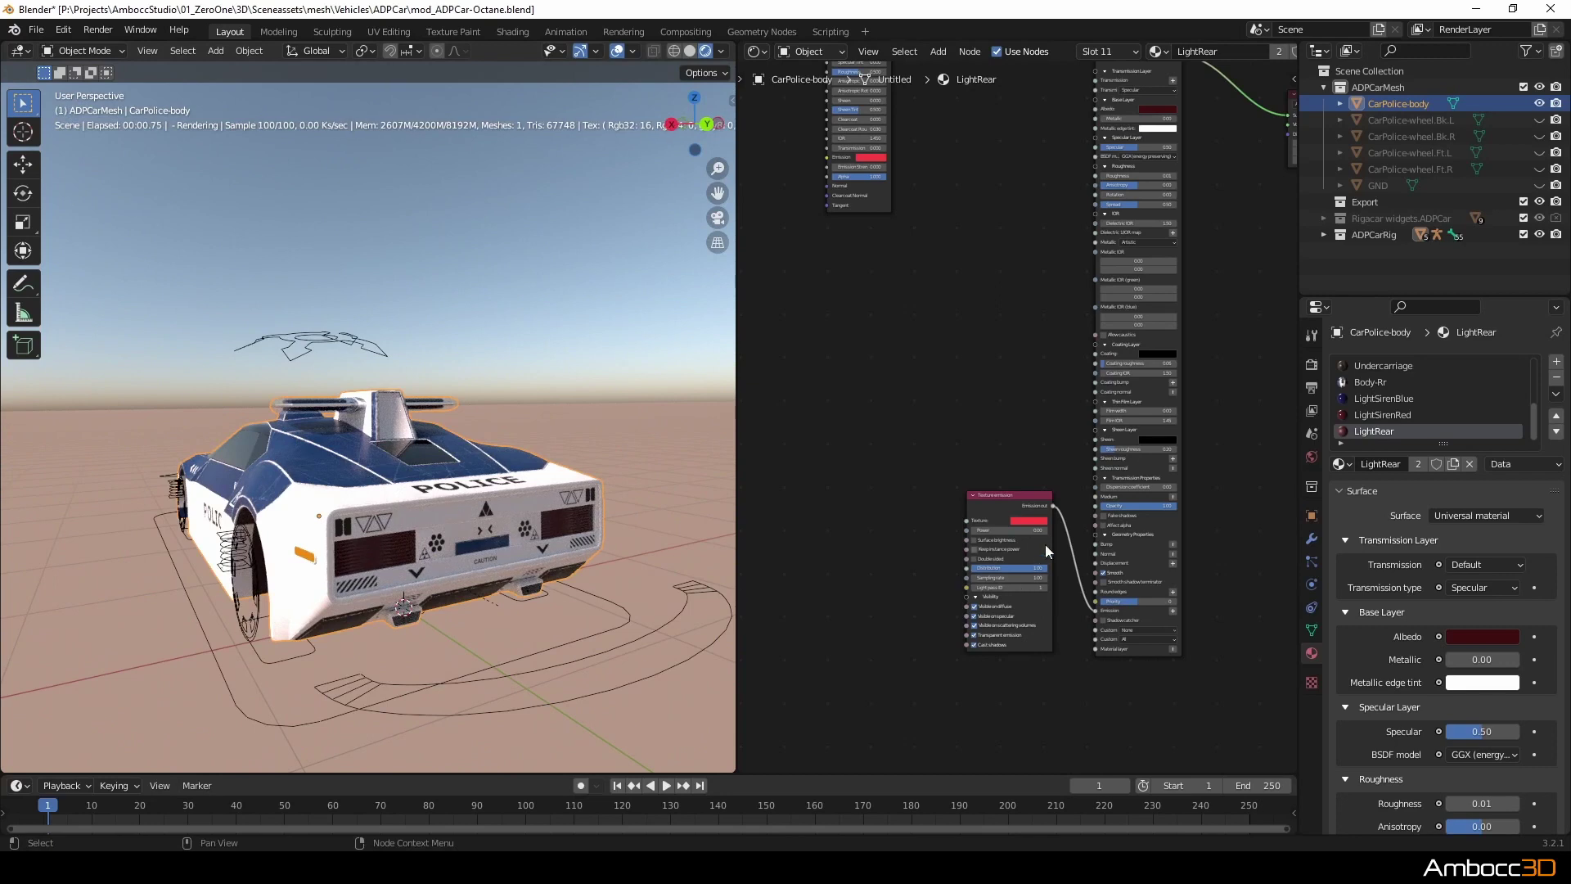
text(1)
key(Return)
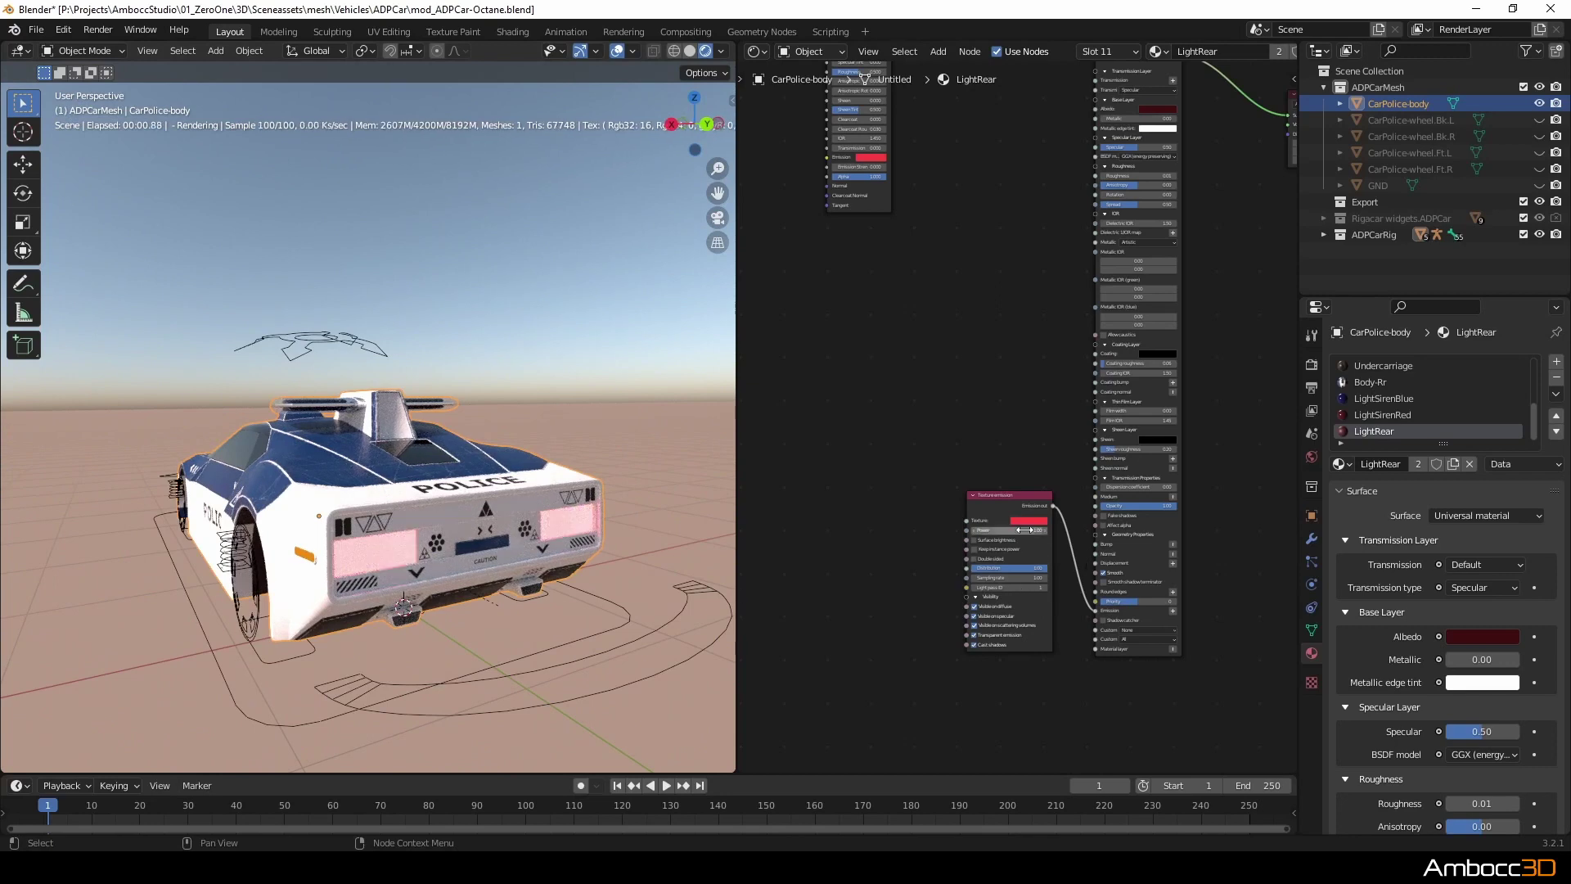
key(Return)
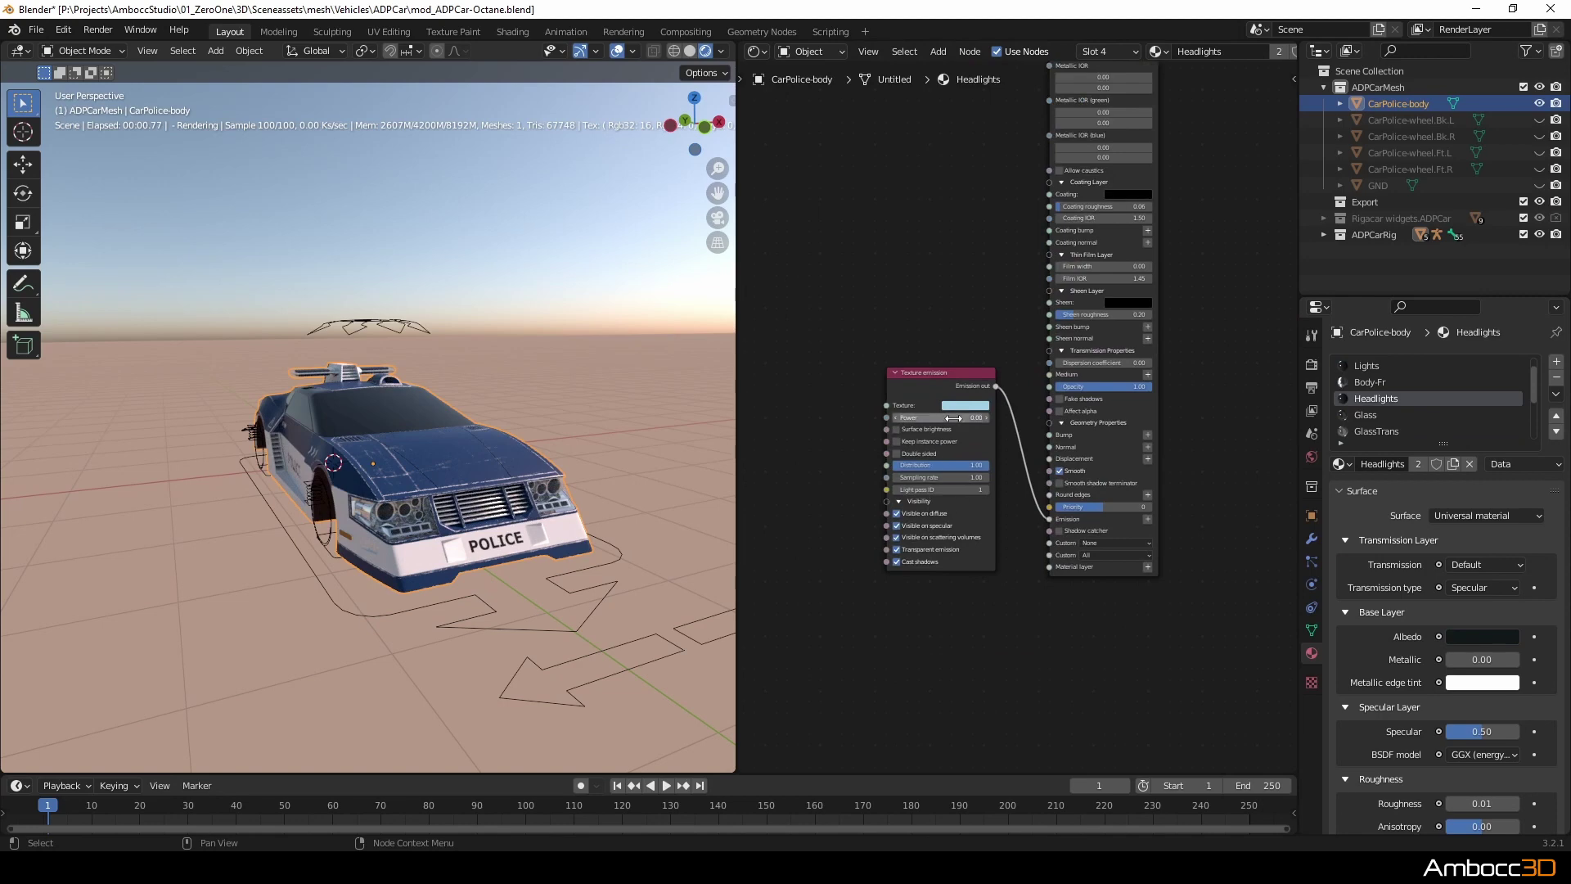
Try different Texture emission Power values on the Headlights material while inspecting the front of the car.
drag(954, 418, 1021, 418)
middle_drag(511, 541, 542, 532)
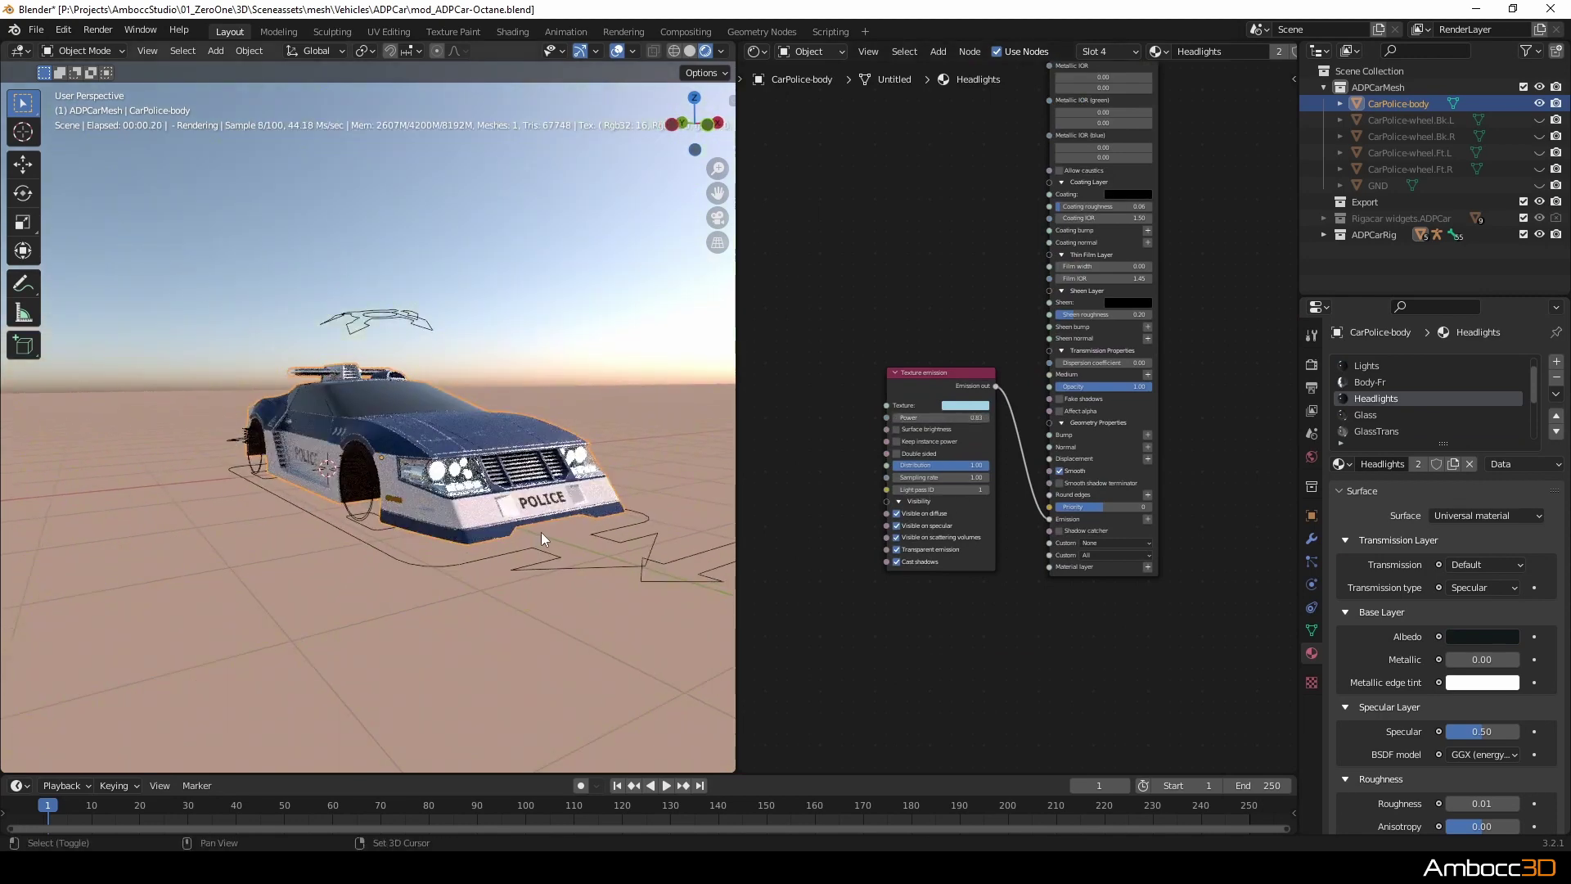
scroll(542, 532, up, 5)
drag(941, 418, 1105, 417)
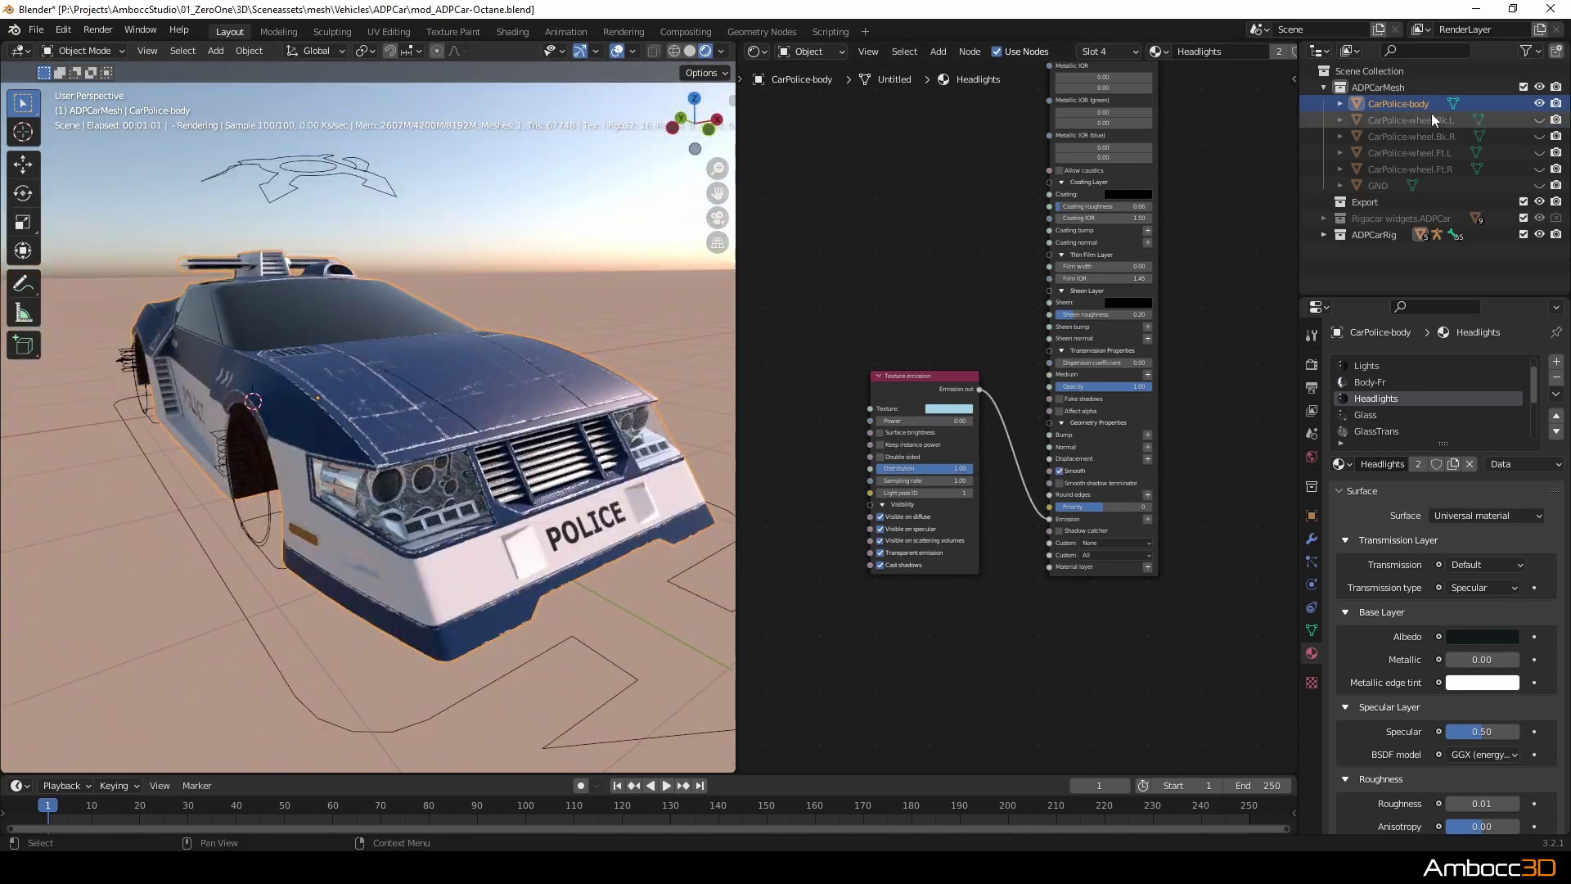
Select CarPolice-wheel.Bk.L, make it visible and bring the car's rear wheel into close view.
click(1431, 119)
middle_drag(565, 491, 678, 464)
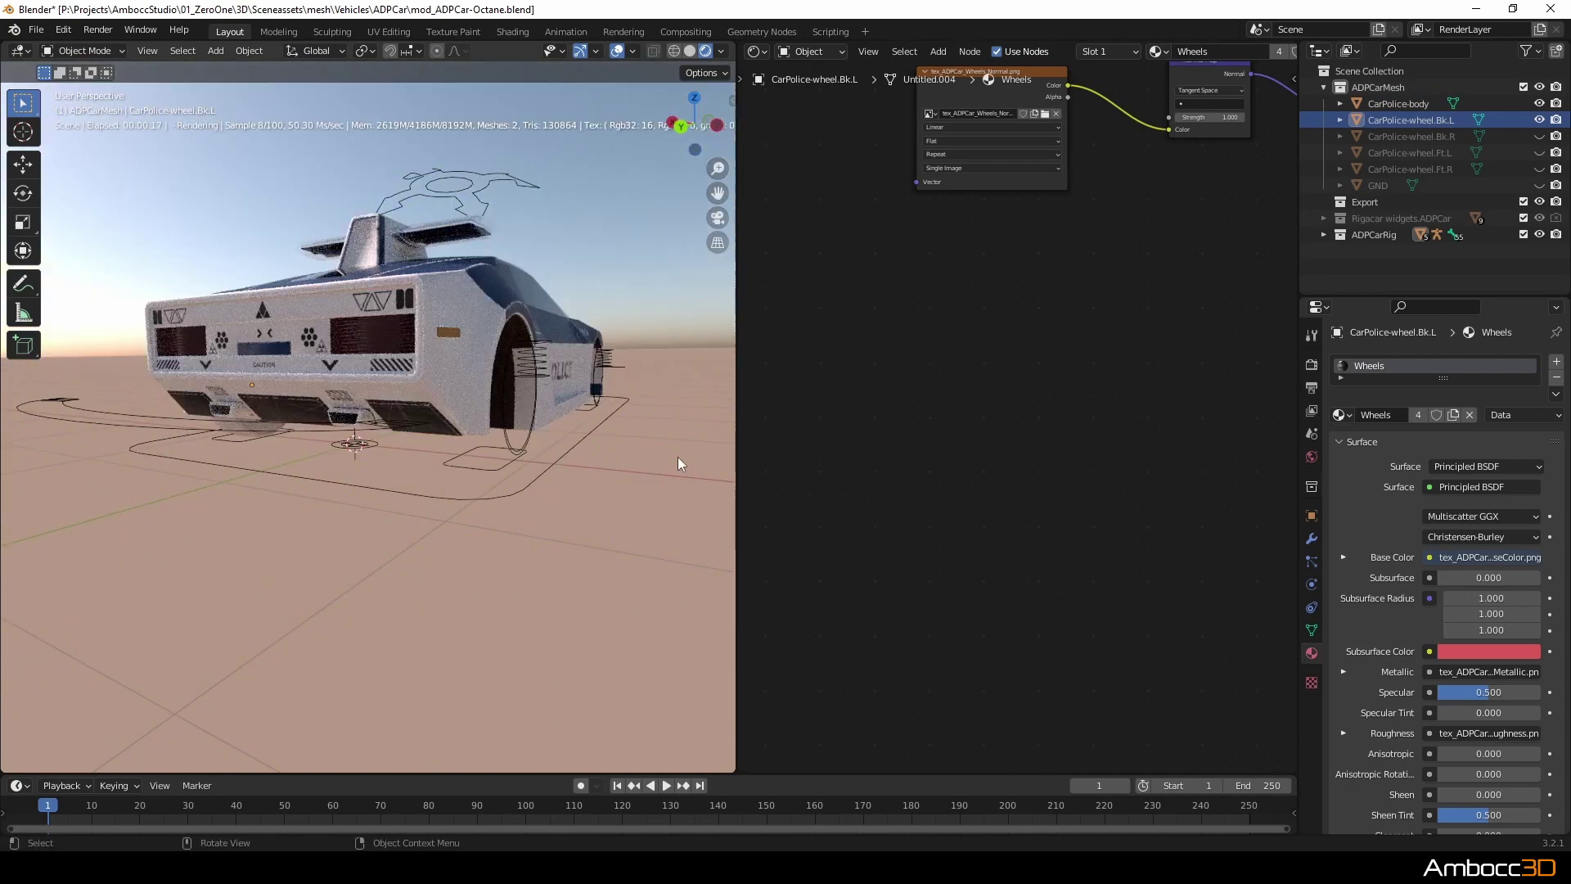
click(1539, 119)
middle_drag(270, 483, 23, 472)
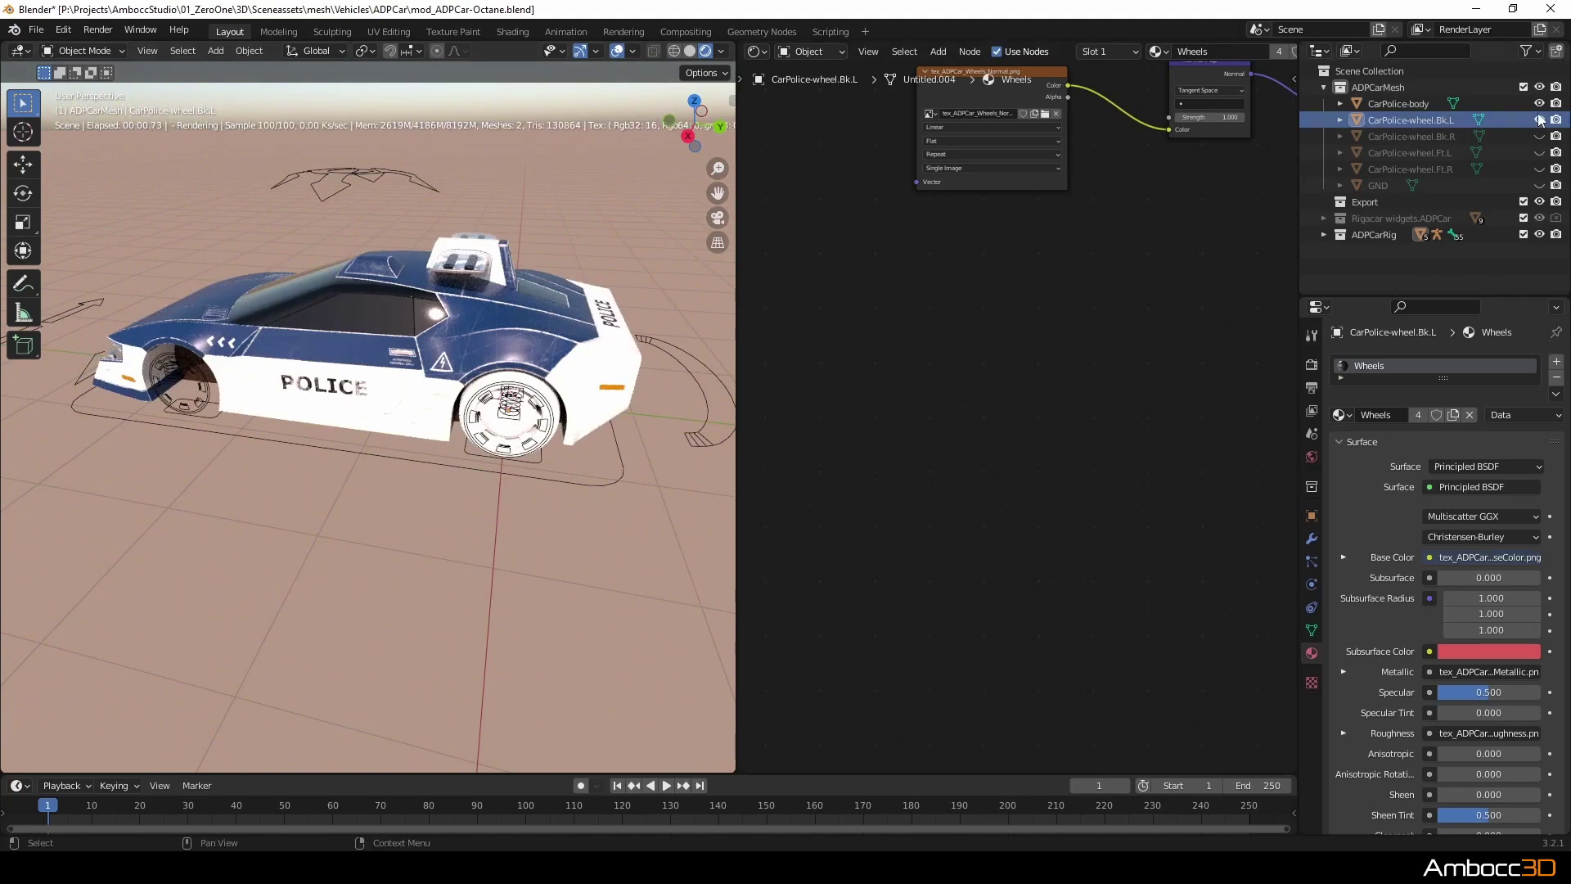
middle_drag(212, 442, 435, 495)
scroll(585, 413, up, 3)
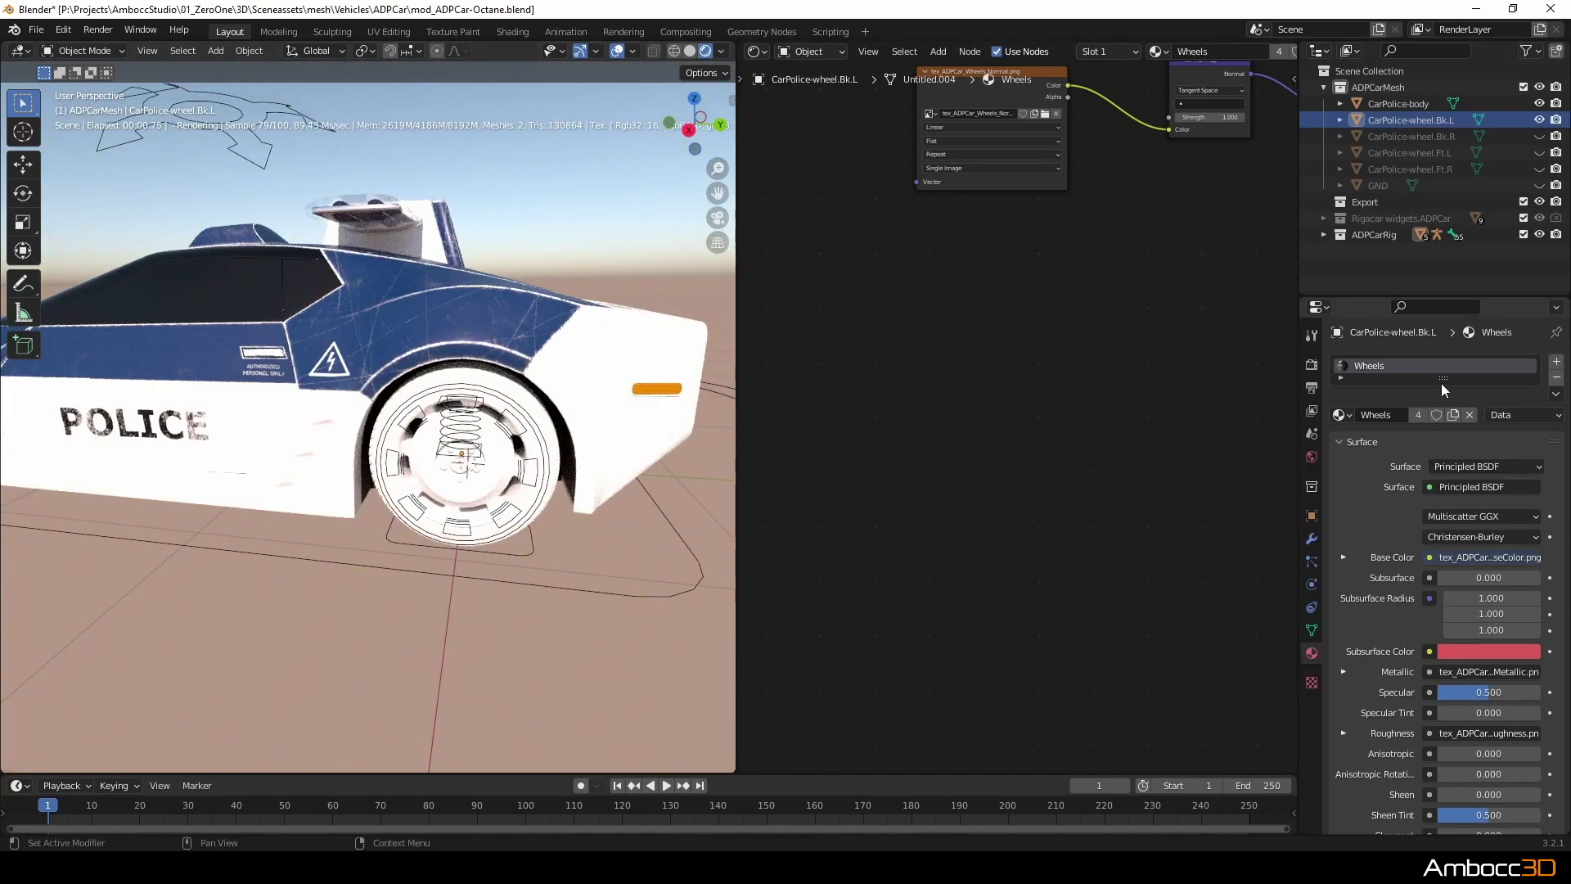
Enlarge the material slot list and move the Wheels material's old shader and texture nodes away from the Material Output.
drag(1446, 380, 1442, 462)
middle_drag(1058, 322, 1058, 717)
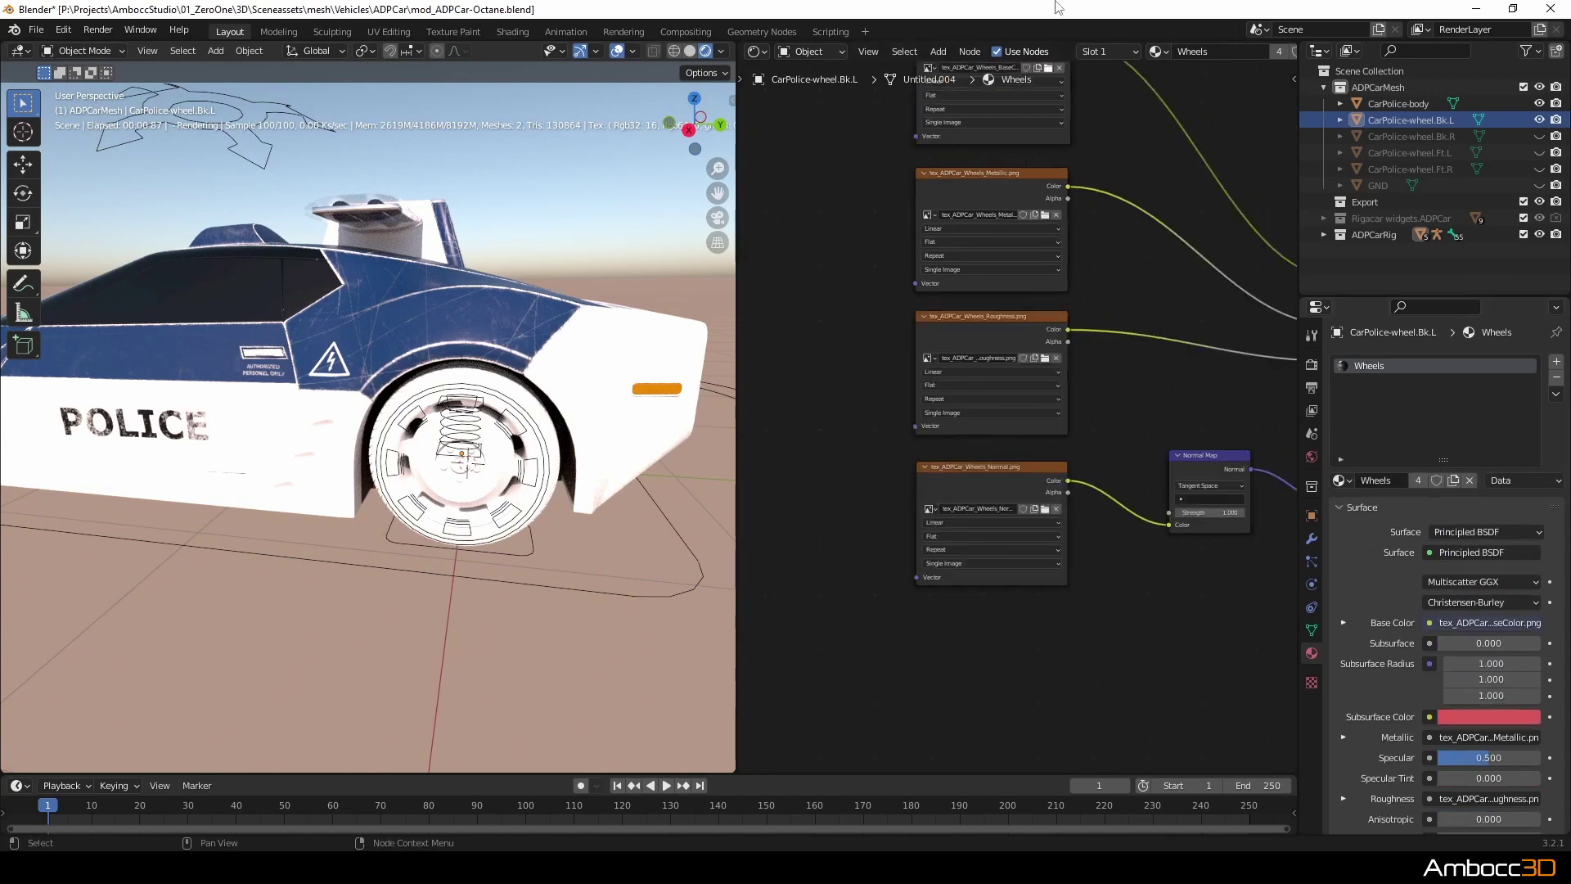
scroll(1056, 393, down, 5)
drag(834, 139, 1154, 677)
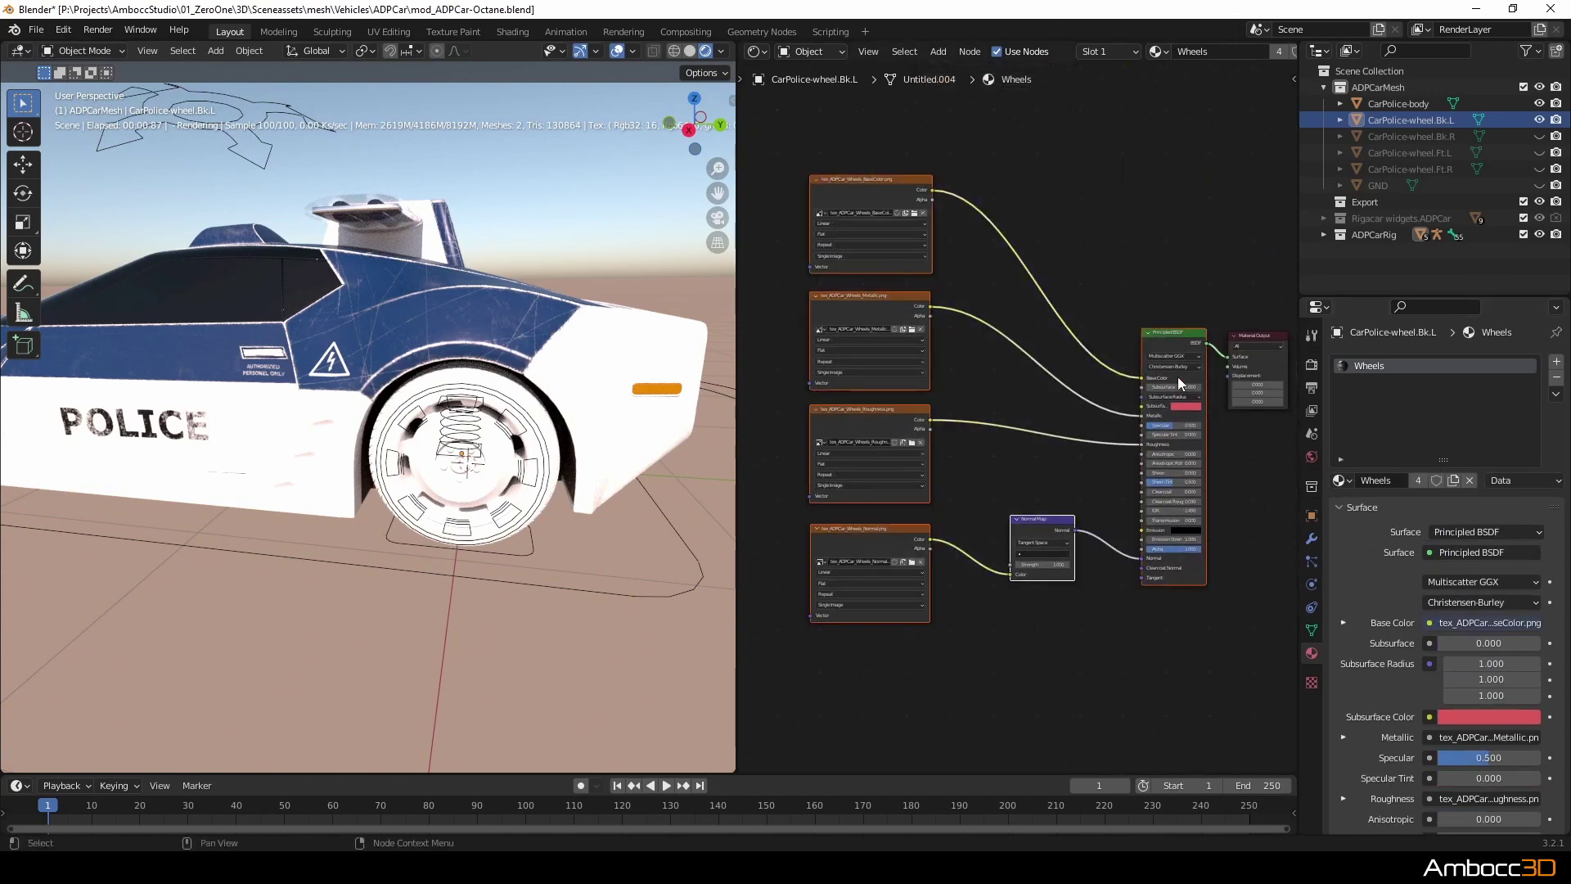
drag(1171, 340, 860, 340)
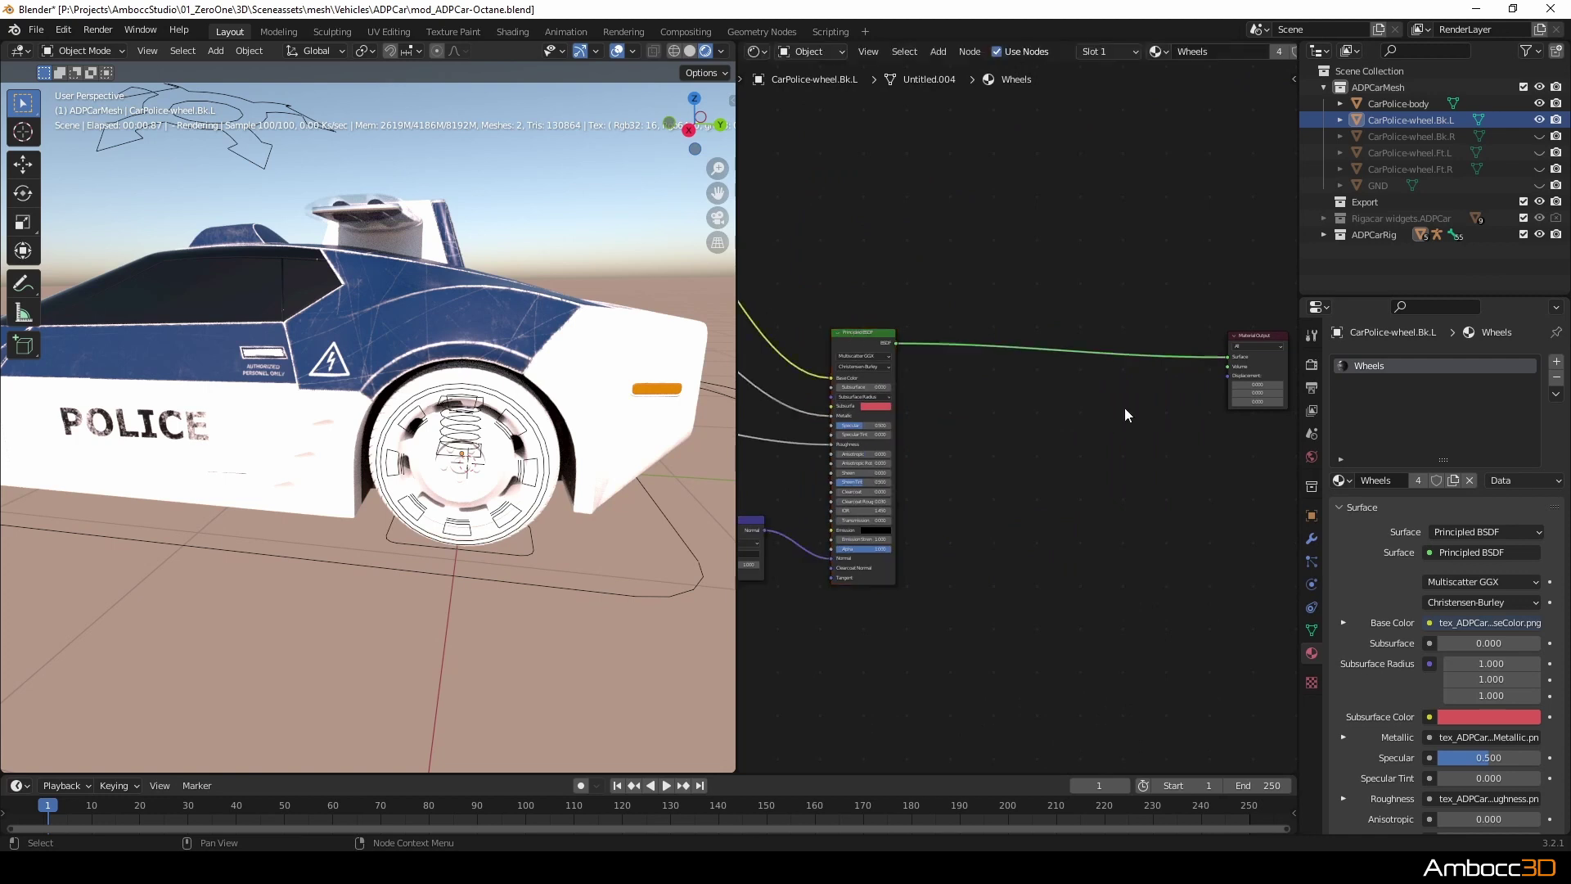
Select CarPolice-body's Body-Cn material and copy its Universal material and four Image Tex nodes.
click(1412, 105)
click(1392, 366)
scroll(818, 286, down, 3)
middle_drag(813, 306, 817, 231)
drag(808, 162, 1120, 647)
key(ctrl+c)
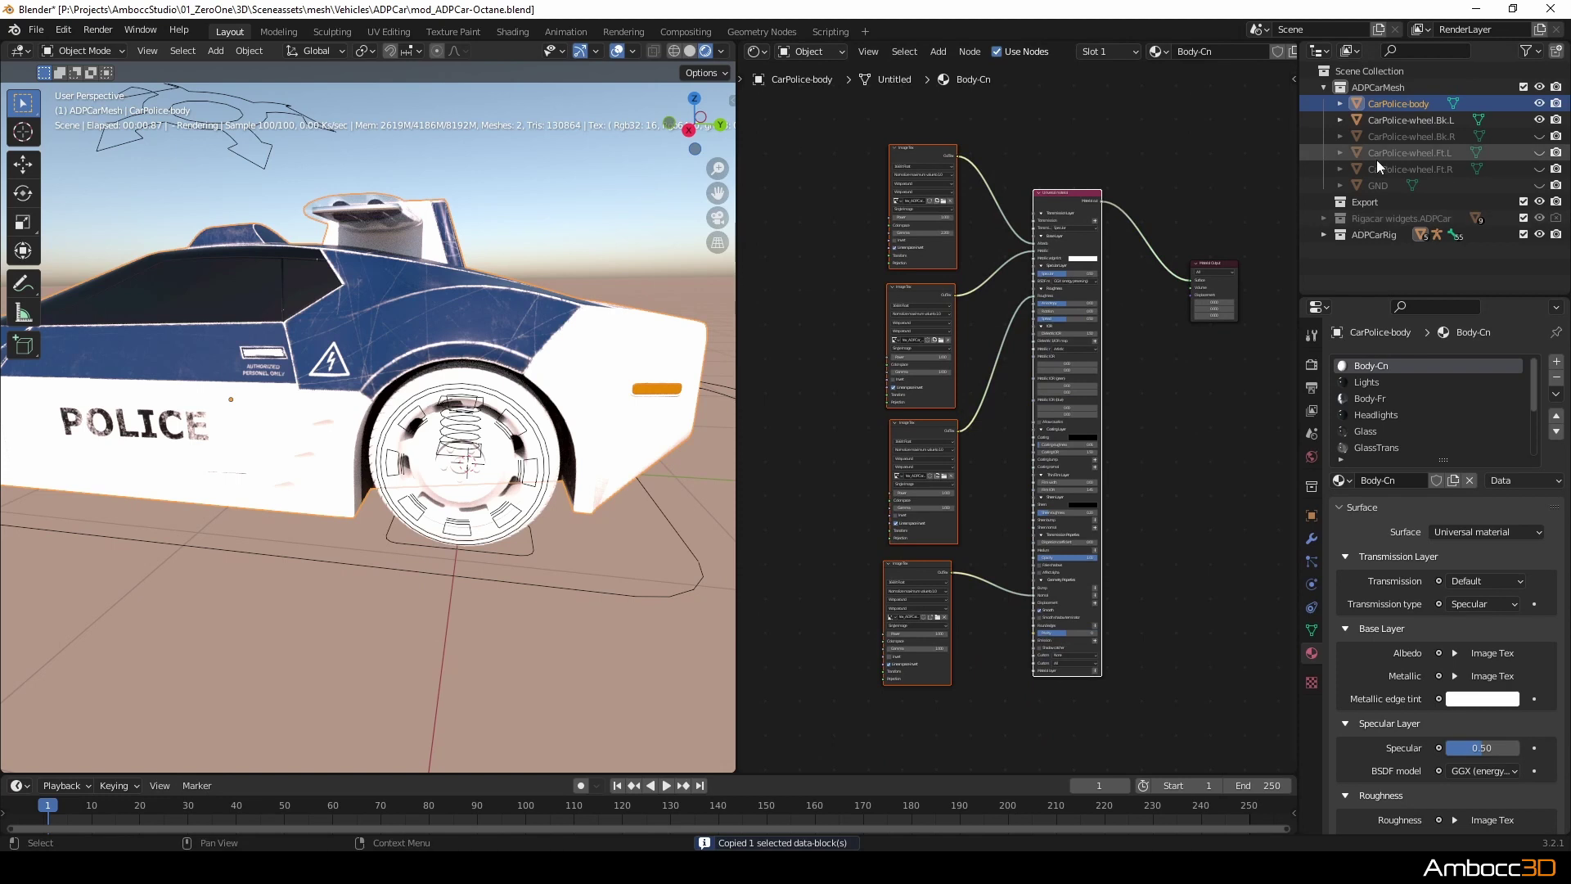
Paste the copied Universal material and Image Tex nodes into CarPolice-wheel.Bk.L's Wheels material and connect the shader to the Material Output.
click(1402, 123)
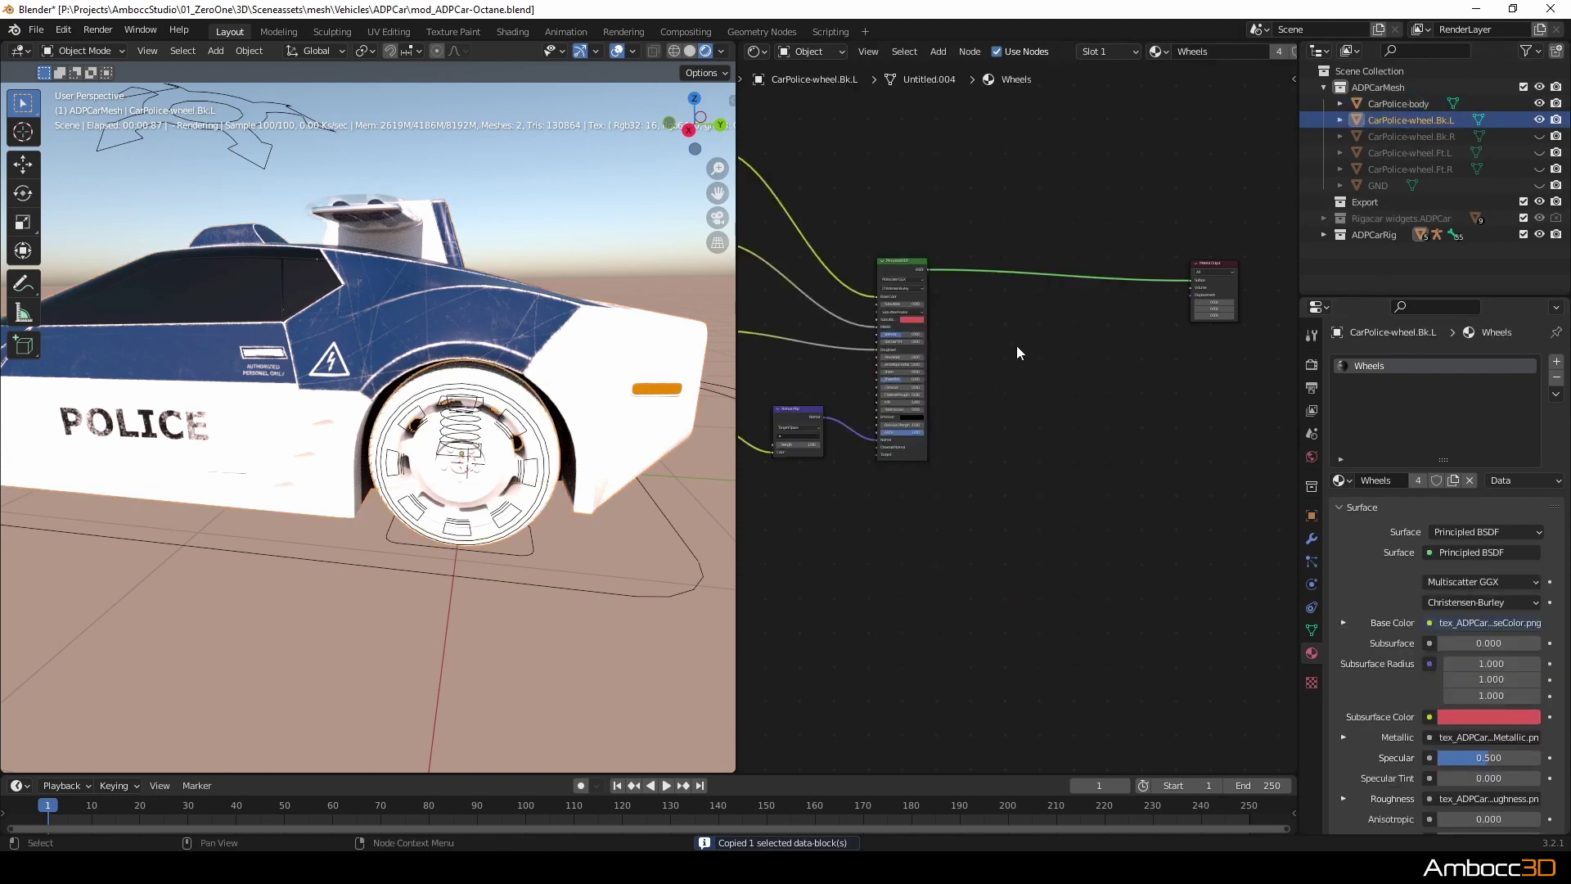
key(ctrl+v)
drag(1072, 196, 1199, 290)
middle_drag(915, 490, 972, 493)
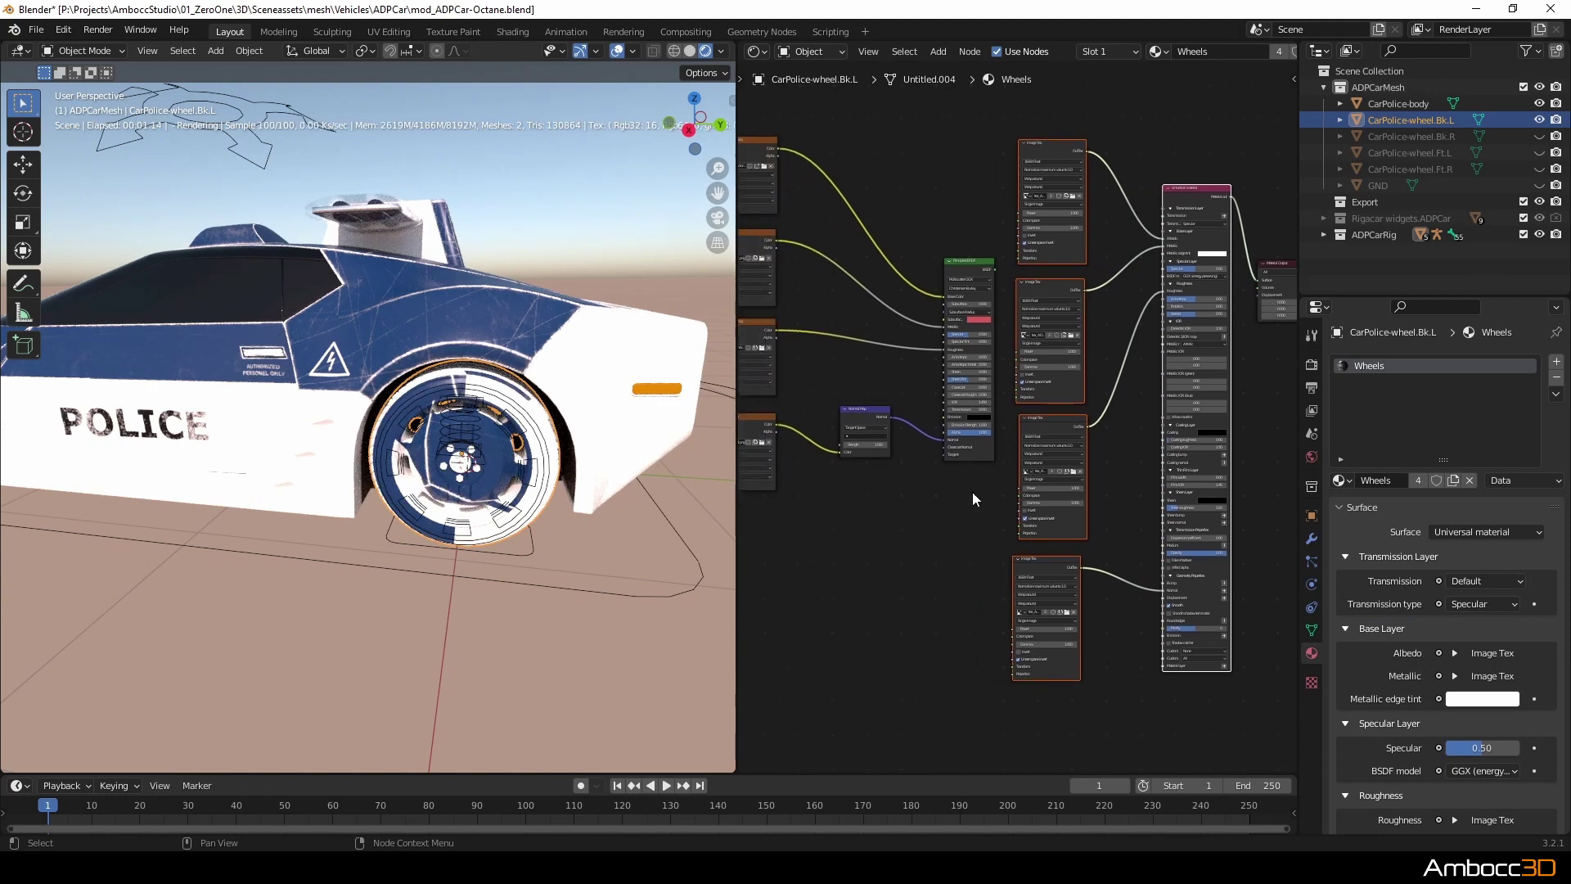
scroll(972, 492, up, 3)
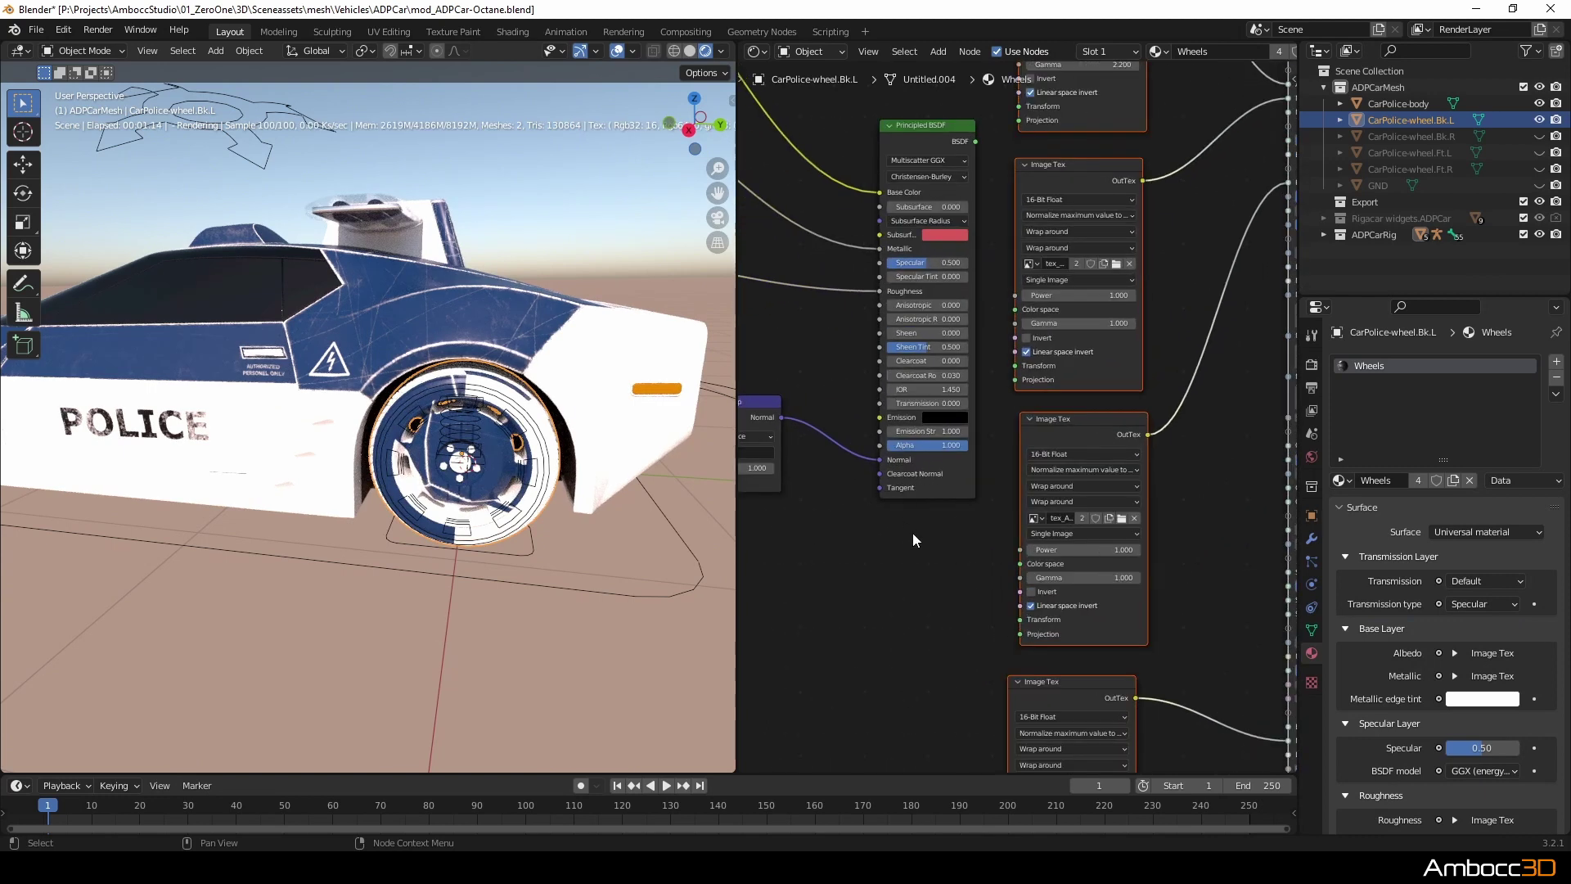
scroll(912, 533, down, 2)
middle_drag(902, 538, 912, 537)
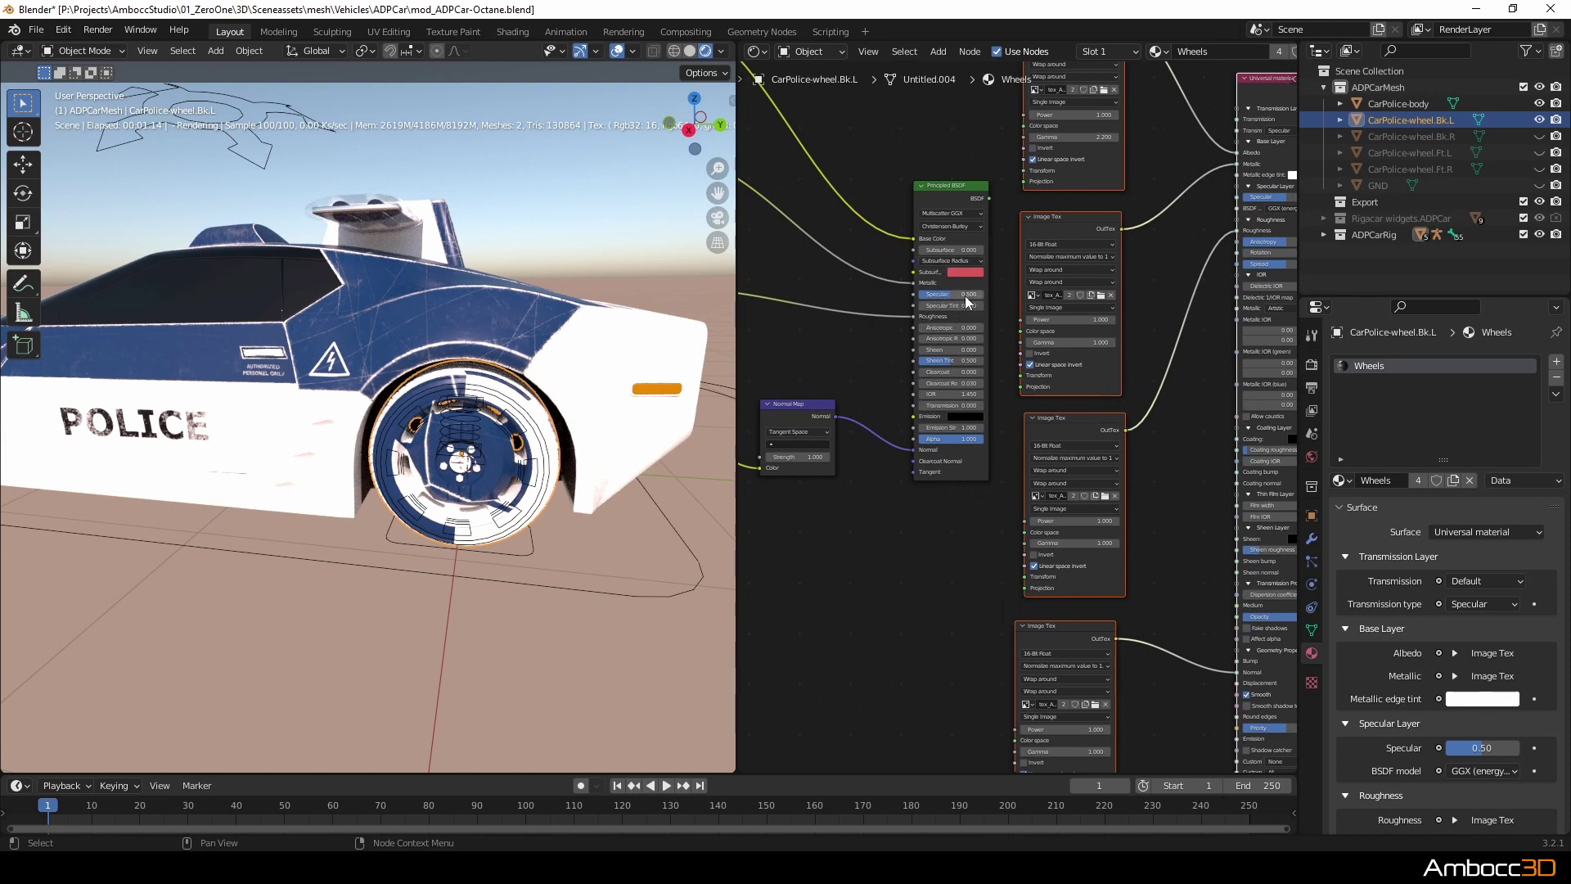
scroll(943, 543, down, 2)
middle_drag(914, 521, 986, 544)
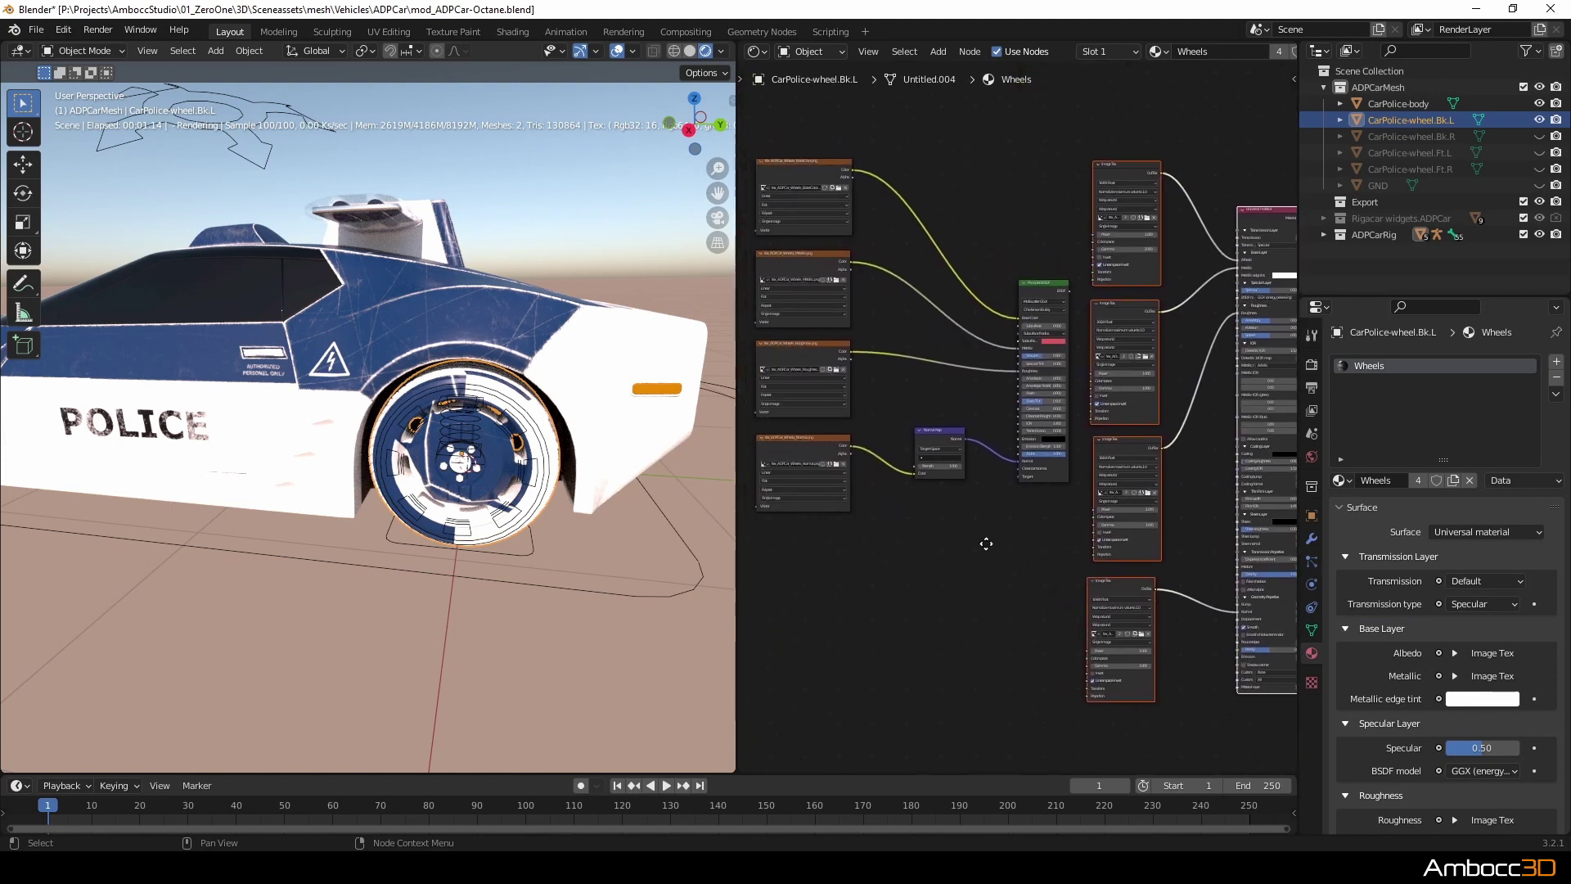
Delete the Wheels material's old Principled BSDF and Normal Map nodes and move its four old texture nodes beside the pasted Image Tex nodes.
scroll(986, 544, up, 1)
drag(916, 102, 1058, 562)
key(x)
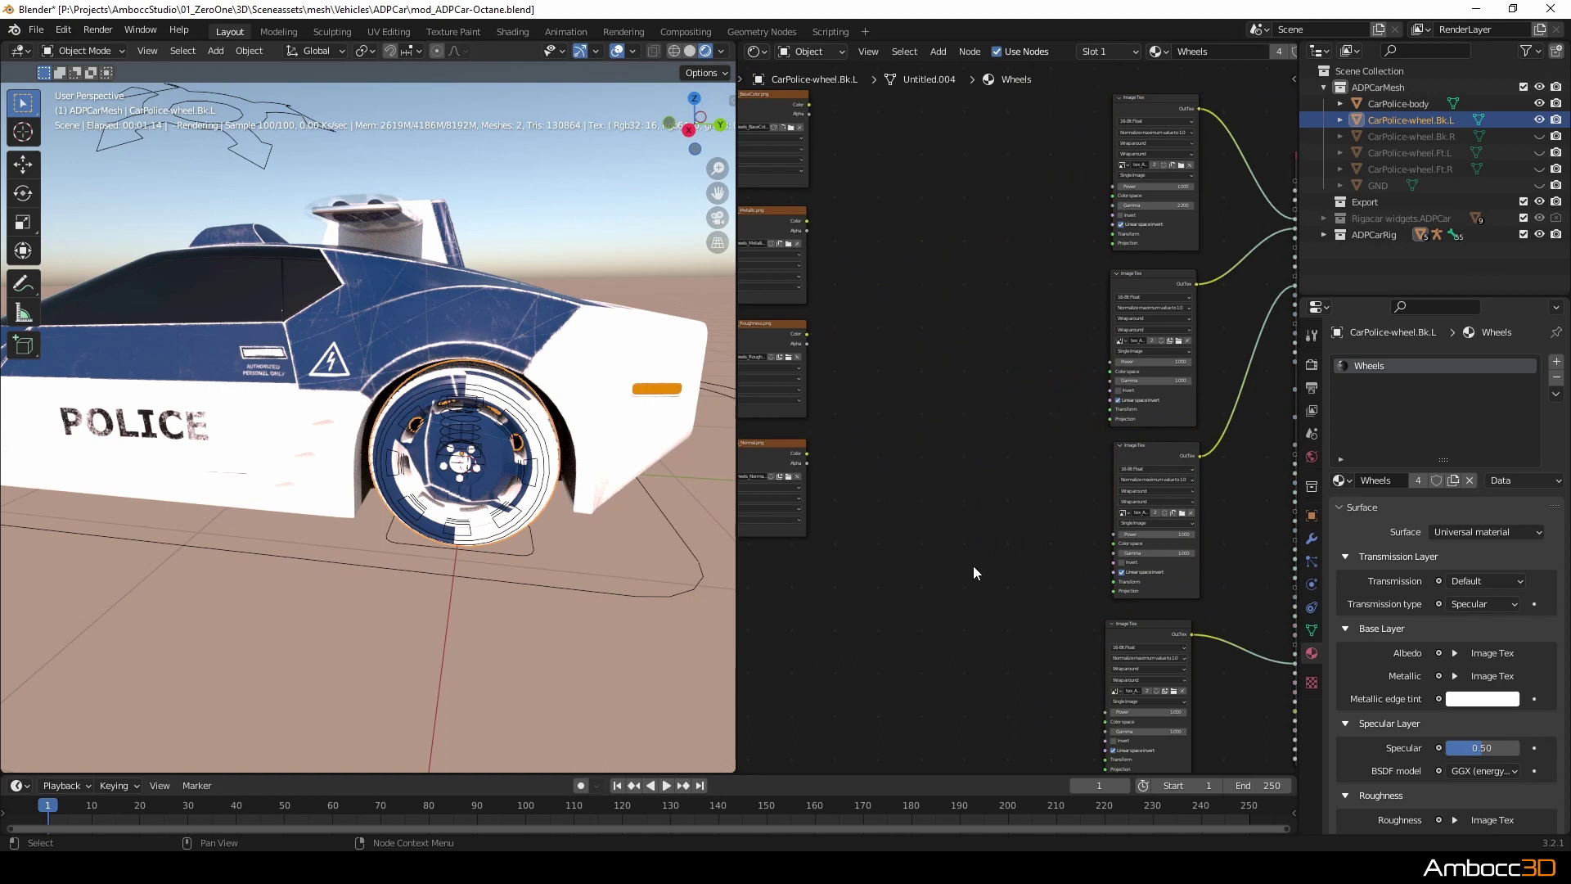
scroll(949, 550, down, 2)
drag(926, 529, 1025, 153)
scroll(893, 195, up, 2)
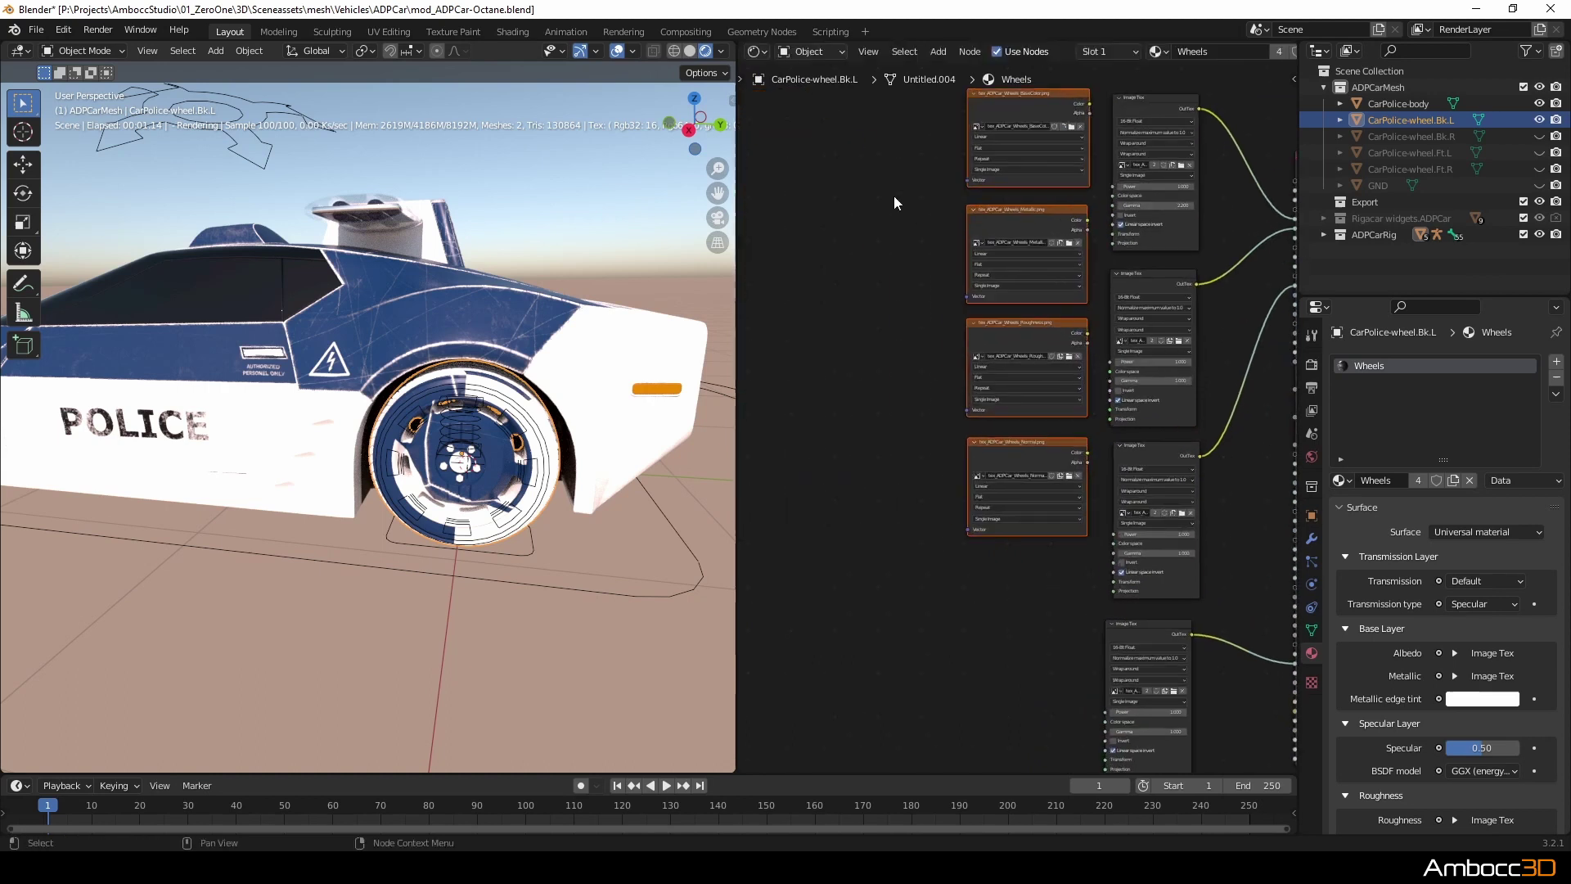
middle_drag(893, 194, 813, 400)
scroll(825, 328, up, 2)
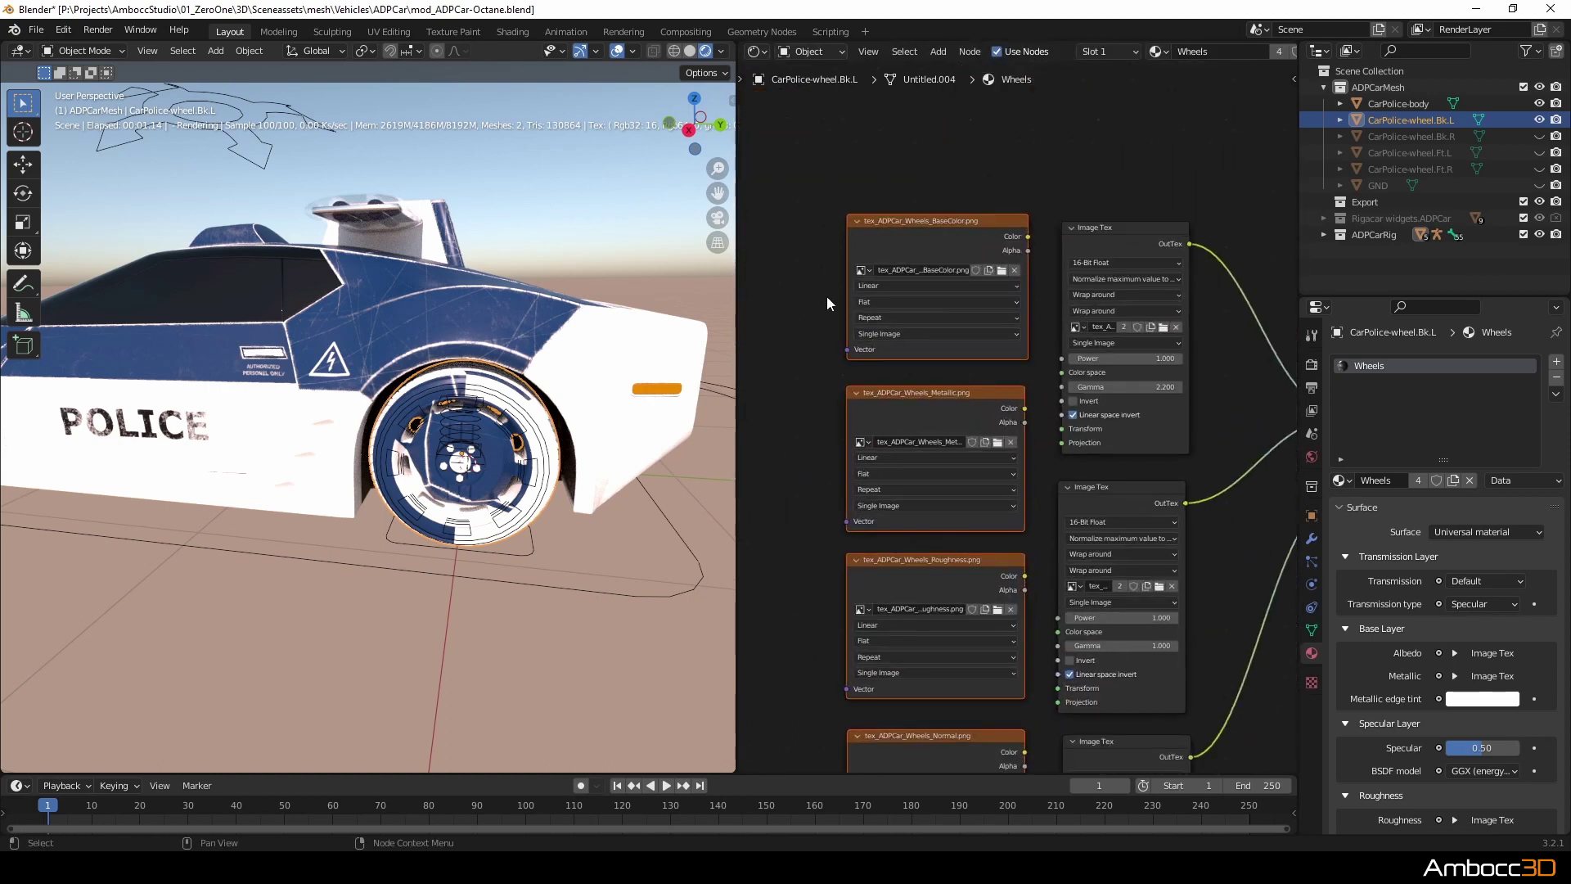
click(1002, 270)
click(835, 215)
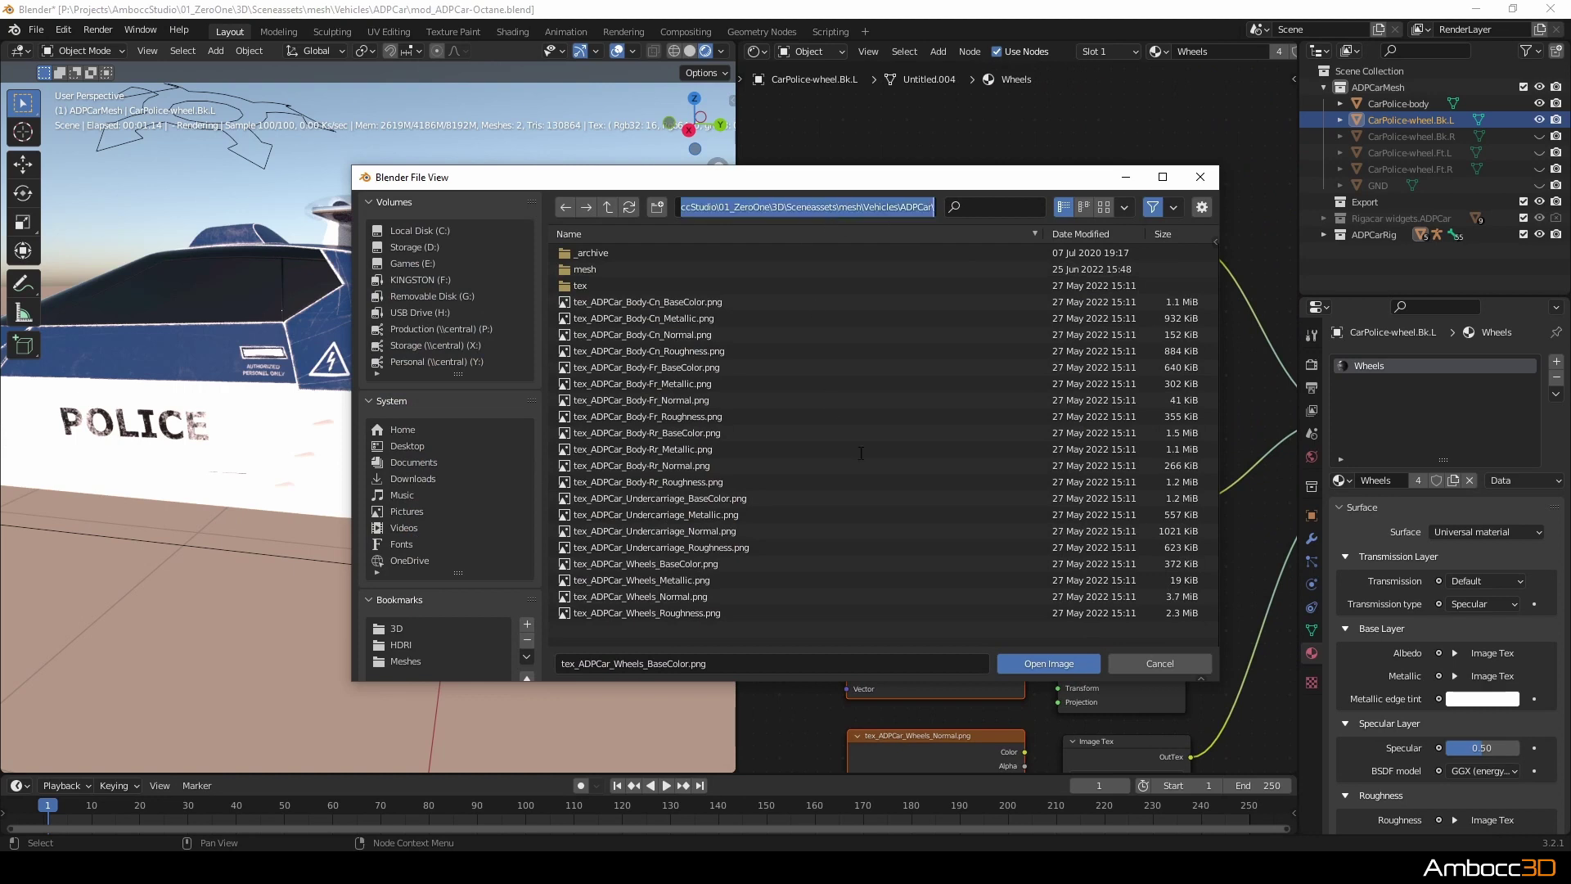
click(1134, 664)
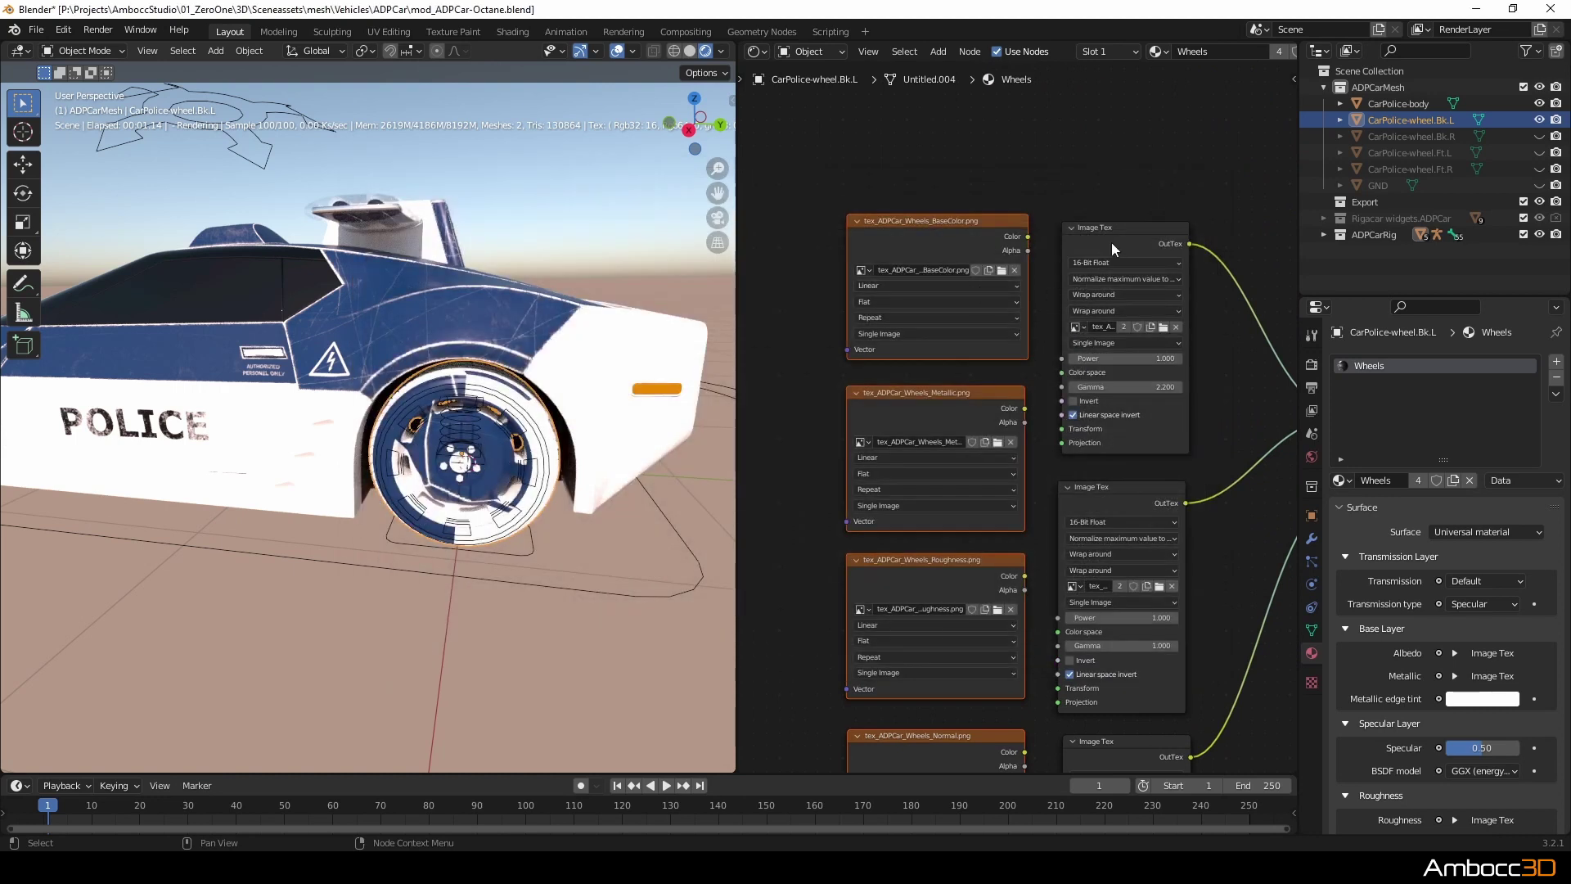
Load tex_ADPCar_Wheels_BaseColor.png into the albedo Image Tex node and tex_ADPCar_Wheels_Metallic.png into the metallic one.
click(1163, 327)
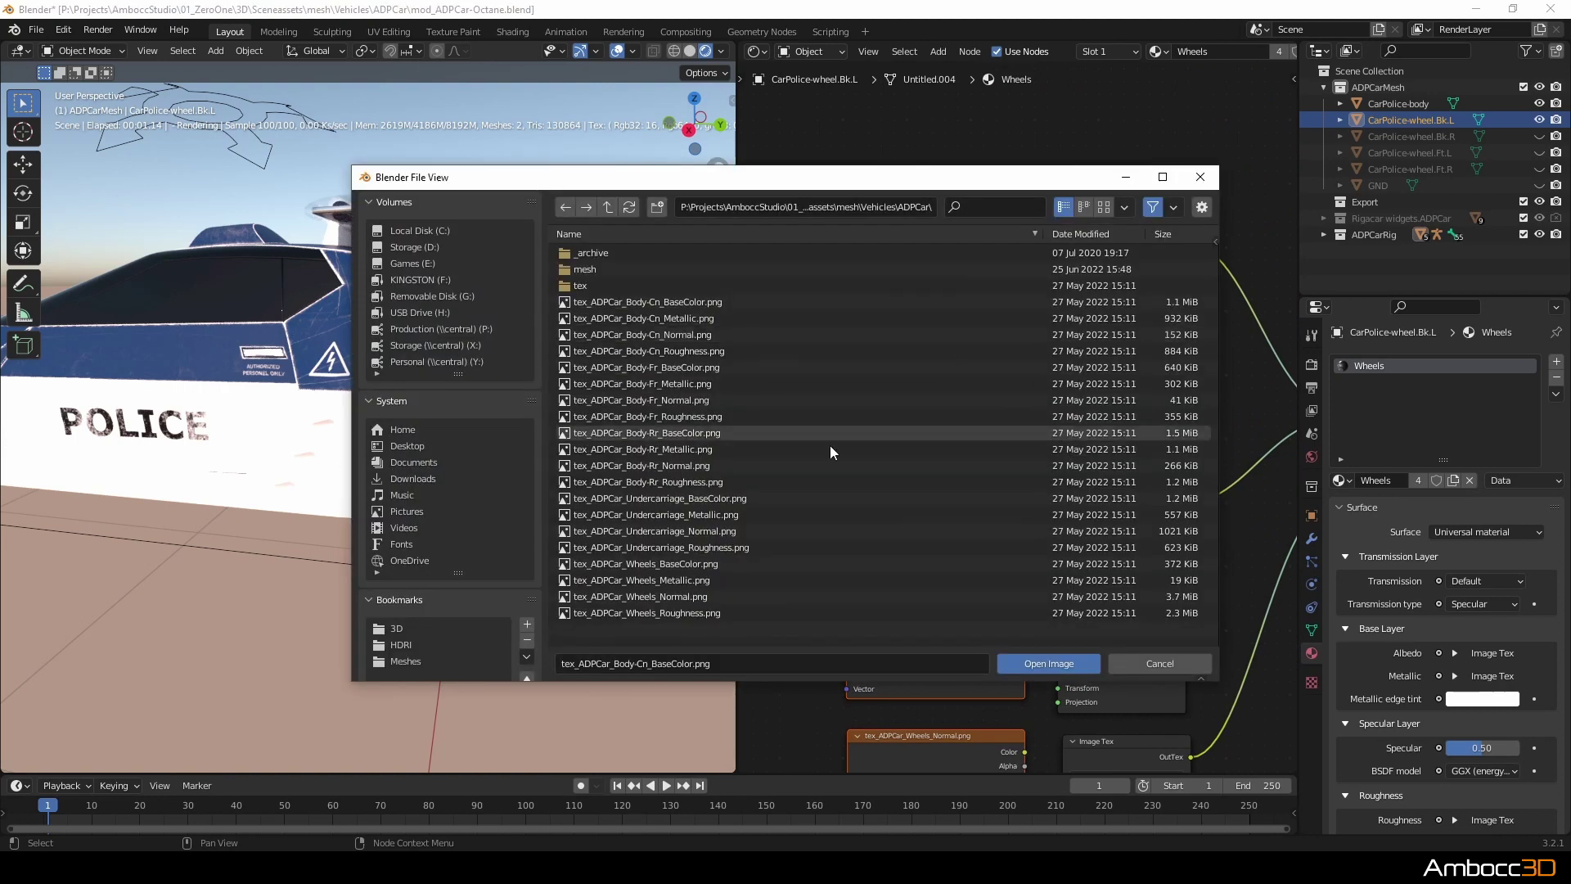
click(749, 564)
click(1036, 664)
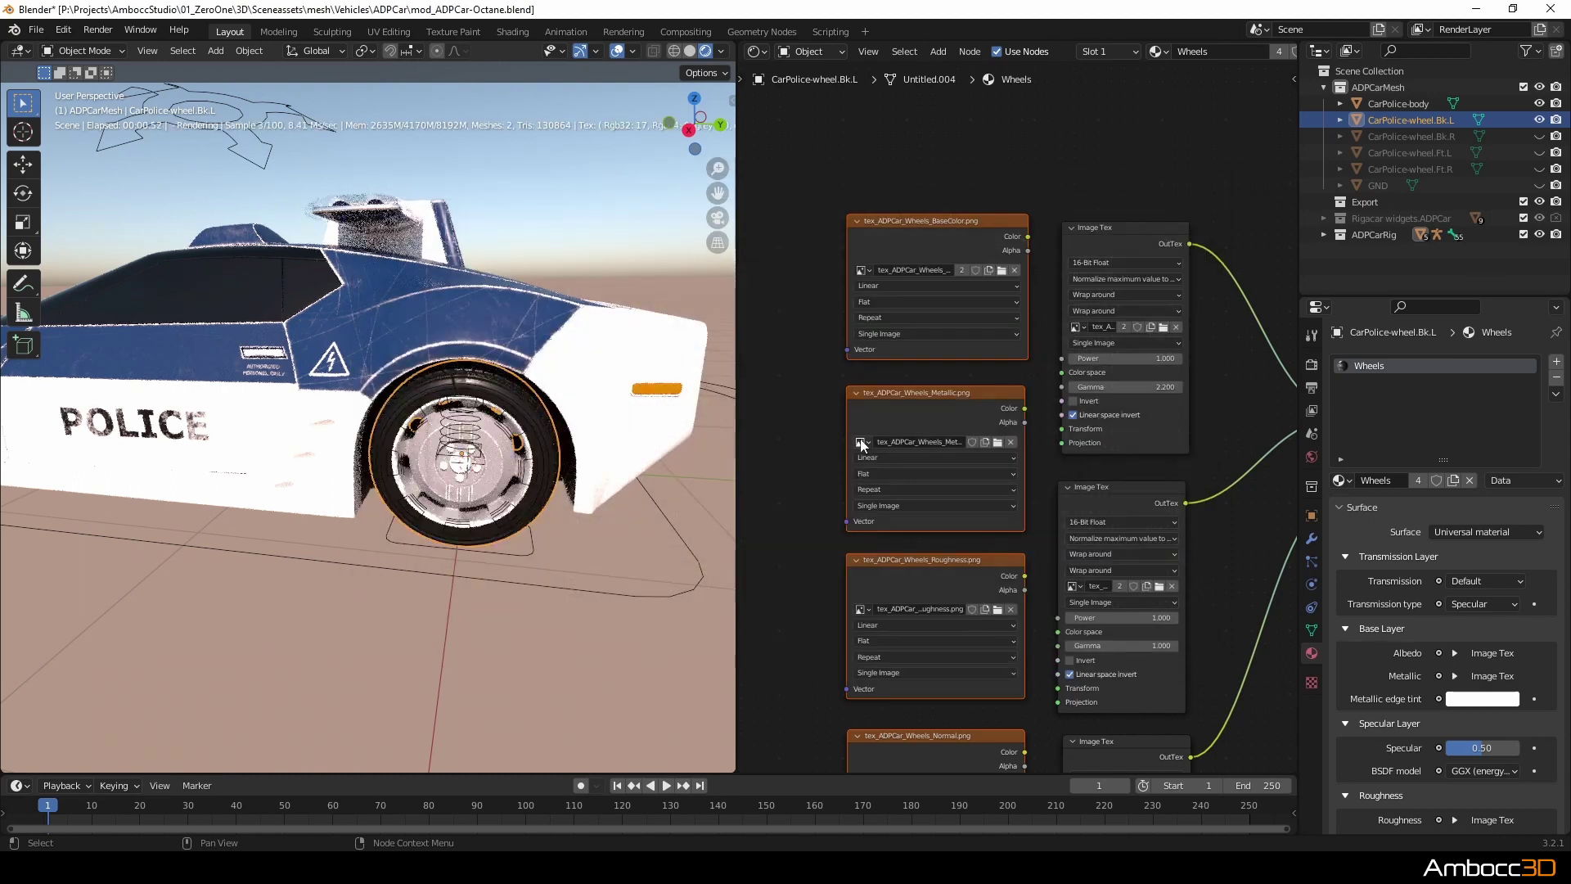
middle_drag(797, 490, 792, 377)
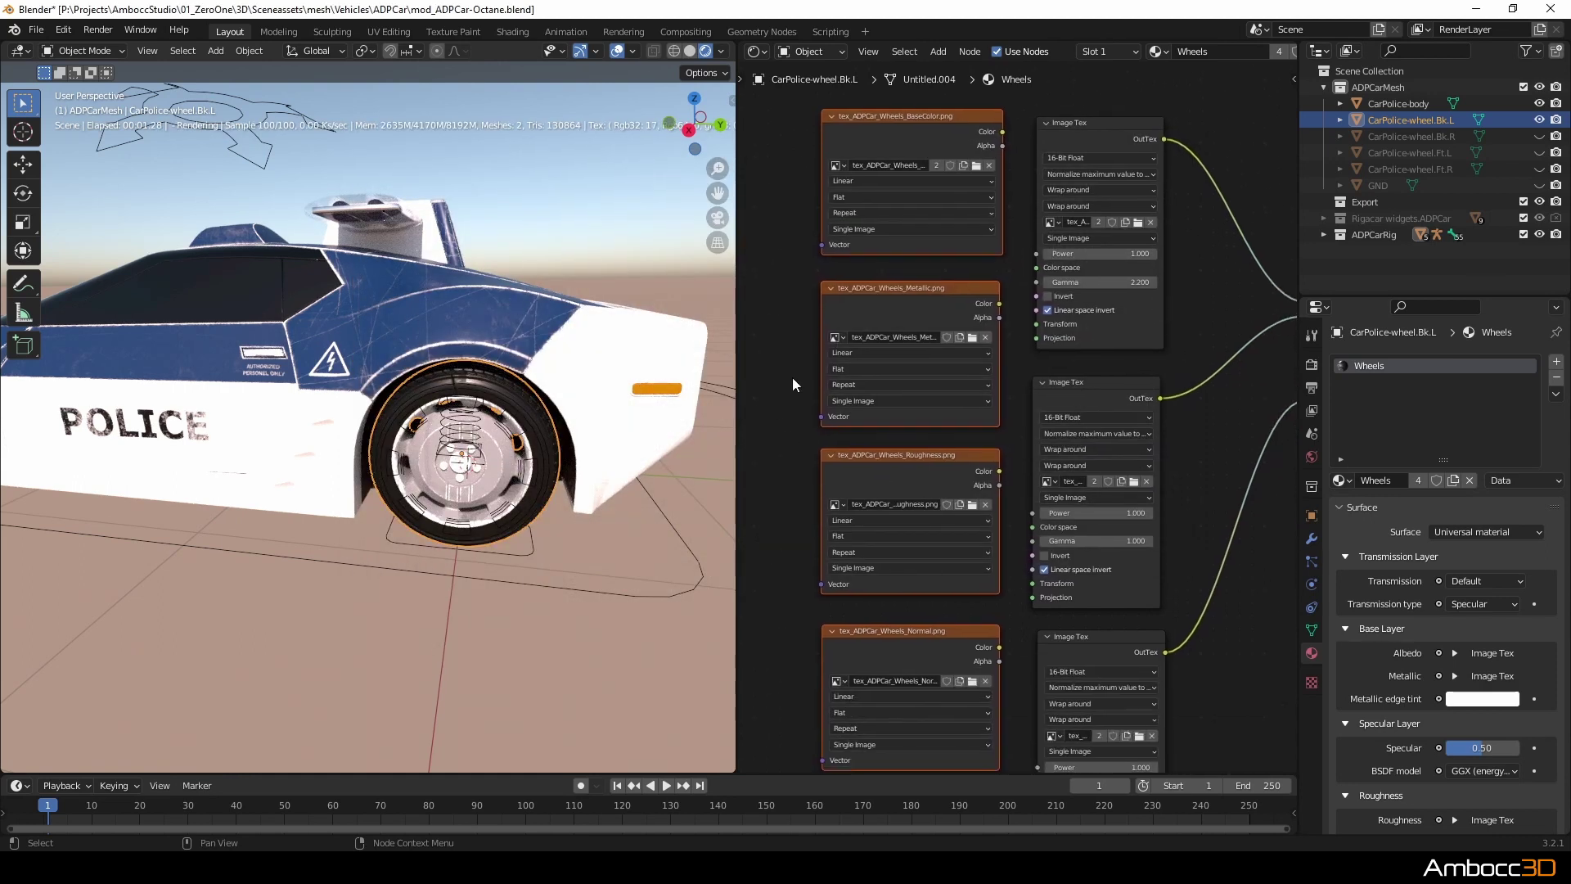
click(1133, 482)
click(692, 581)
click(1049, 657)
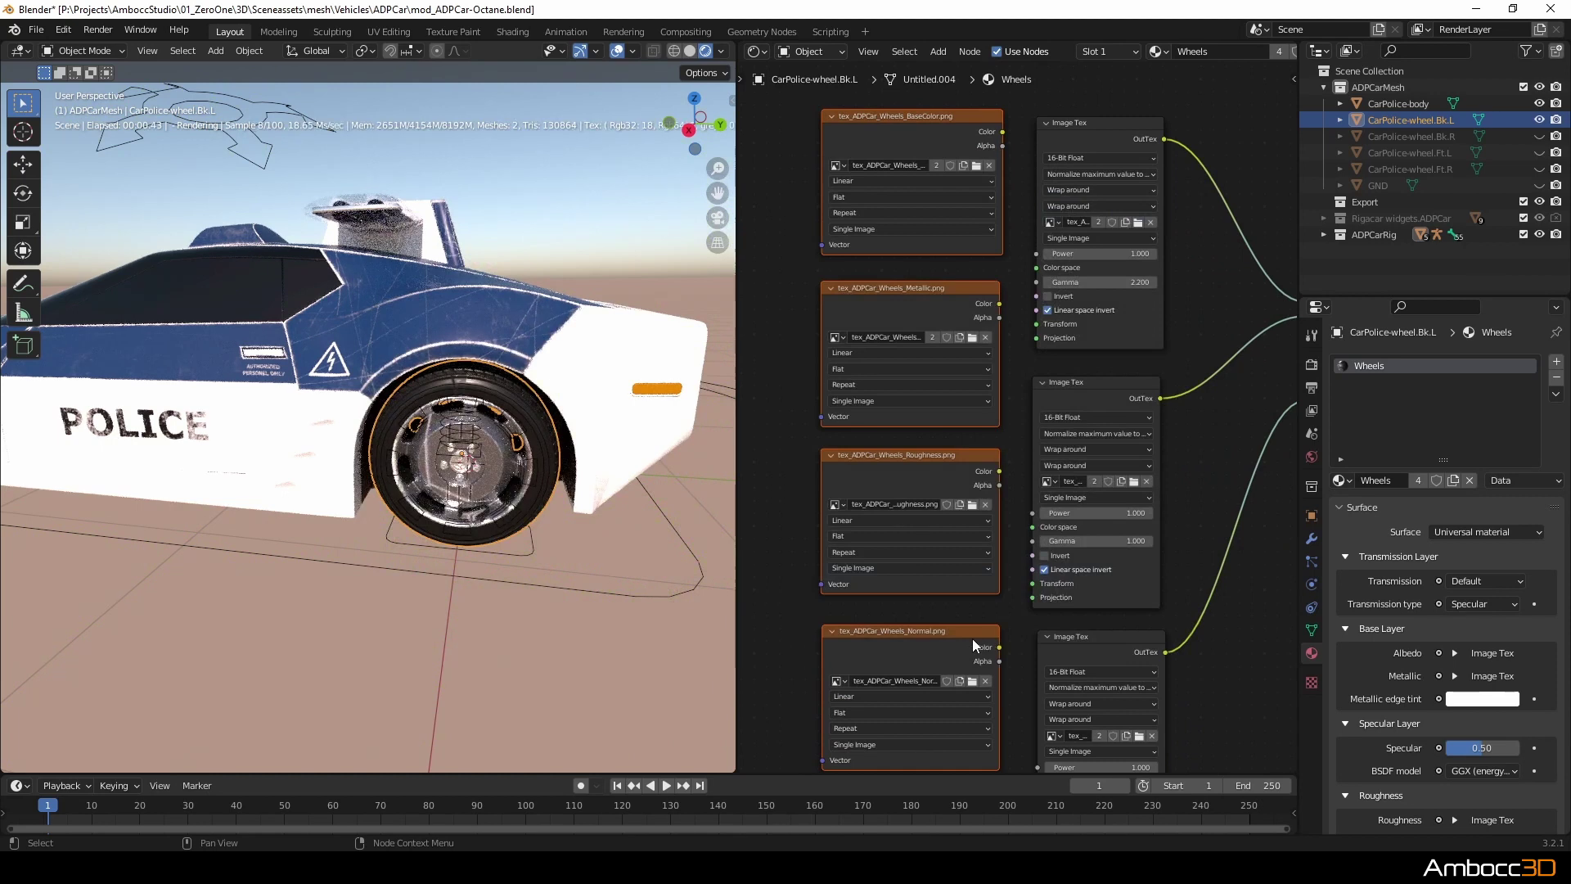
Load tex_ADPCar_Wheels_Roughness.png into the Image Tex node feeding the Universal material's roughness.
click(948, 468)
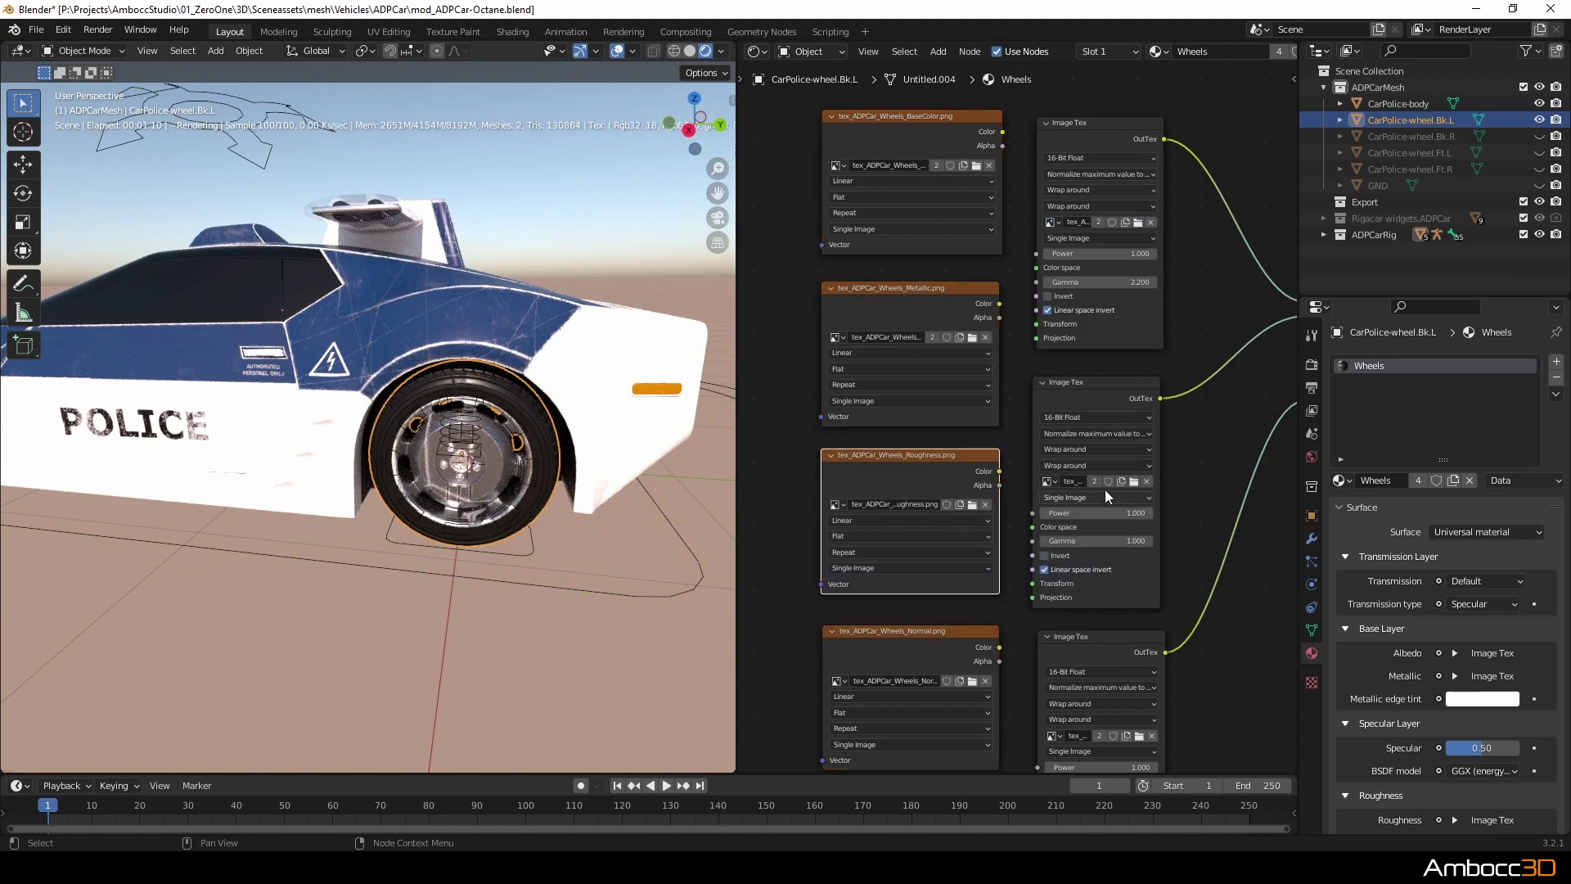
middle_drag(1077, 498, 1062, 238)
click(1127, 479)
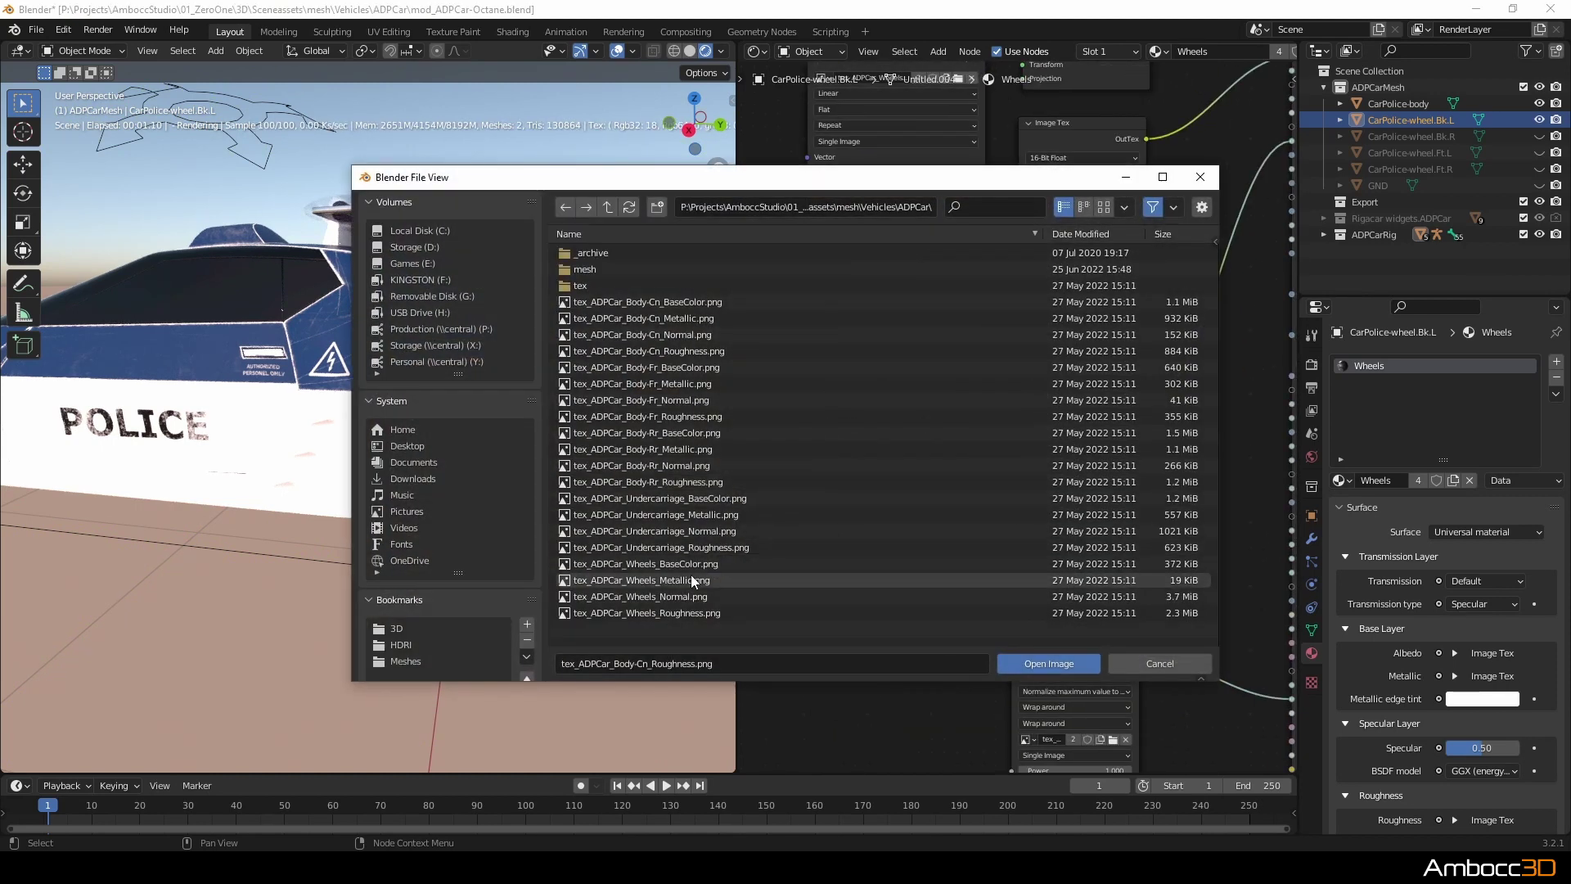
click(687, 597)
click(1035, 660)
Load tex_ADPCar_Wheels_Normal.png into the Image Tex node feeding the Universal material's normal input.
middle_drag(954, 645, 882, 479)
click(915, 289)
click(1065, 514)
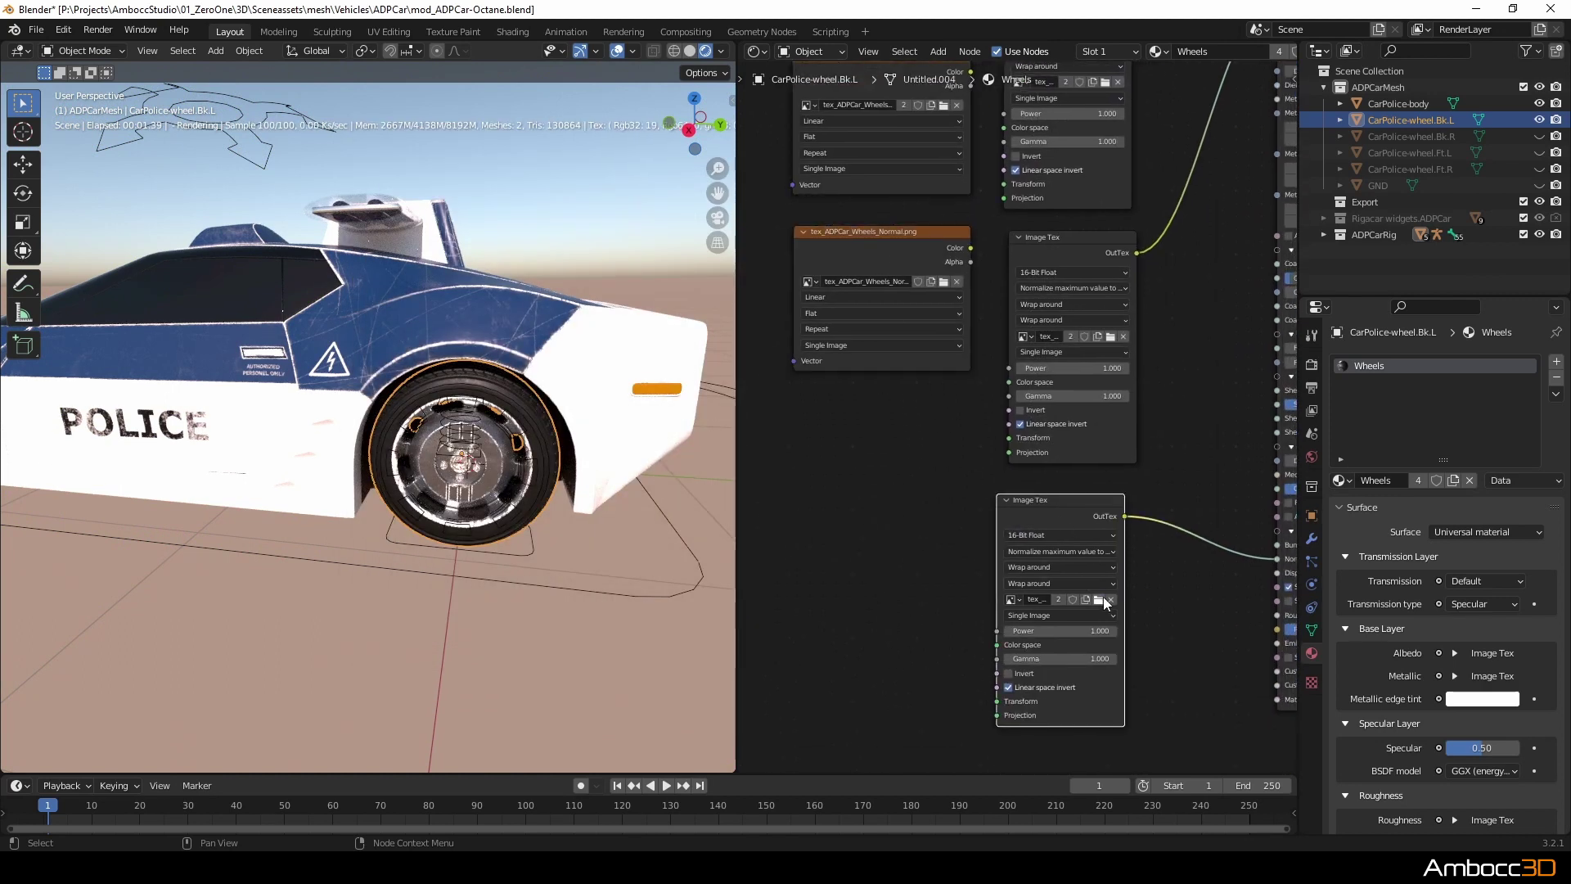
click(1099, 600)
click(699, 593)
click(1048, 659)
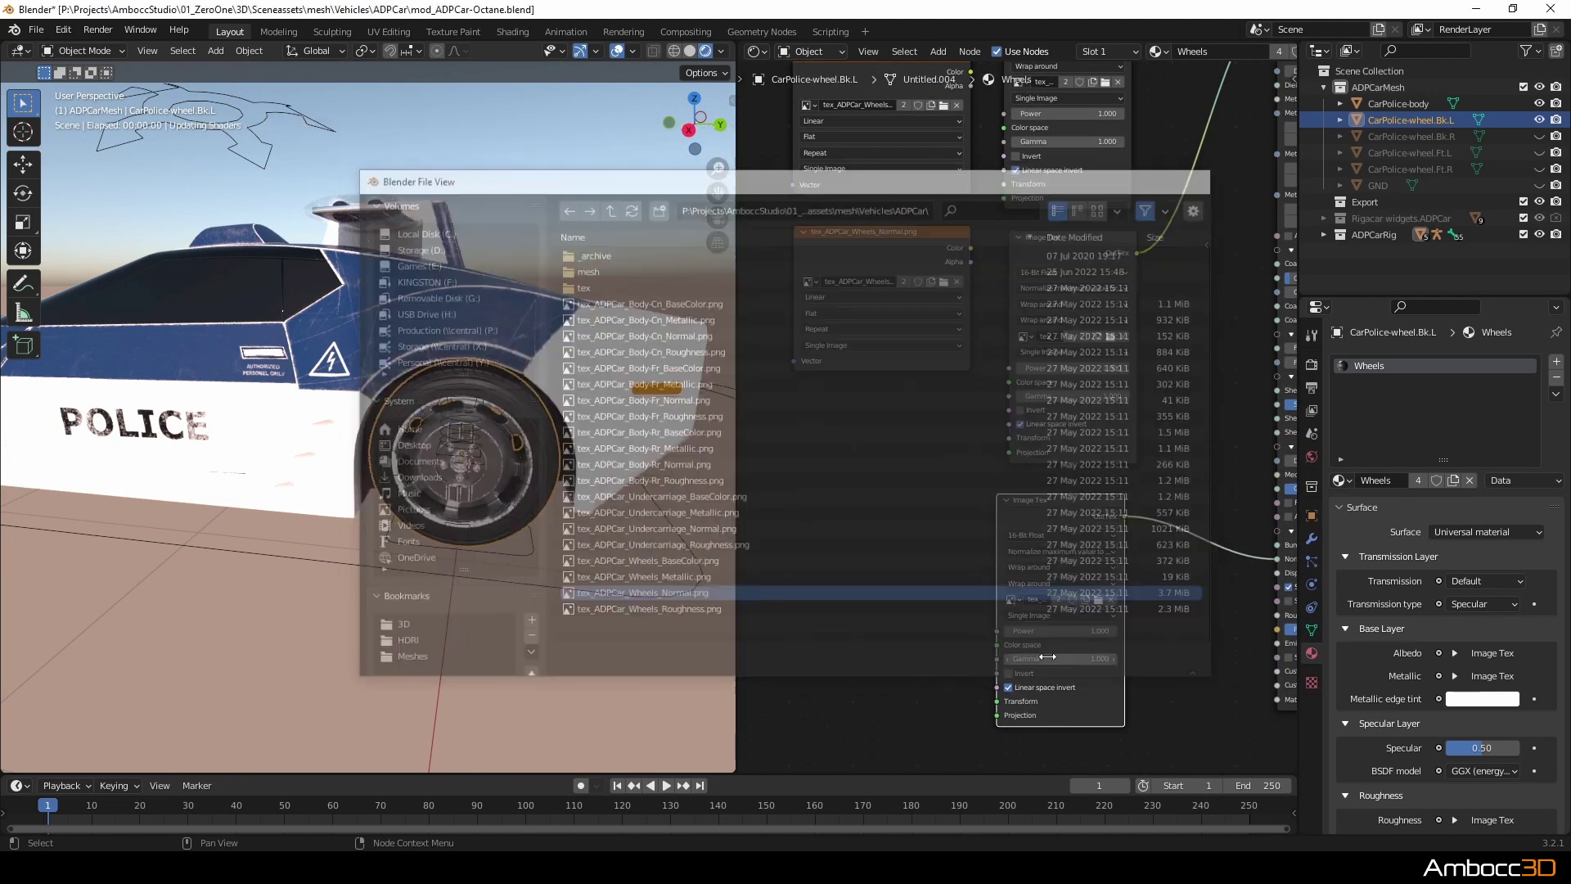
click(832, 535)
Delete the four old tex_ADPCar_Wheels texture nodes from the Wheels material.
middle_drag(516, 491, 465, 509)
scroll(459, 491, down, 4)
scroll(891, 521, down, 5)
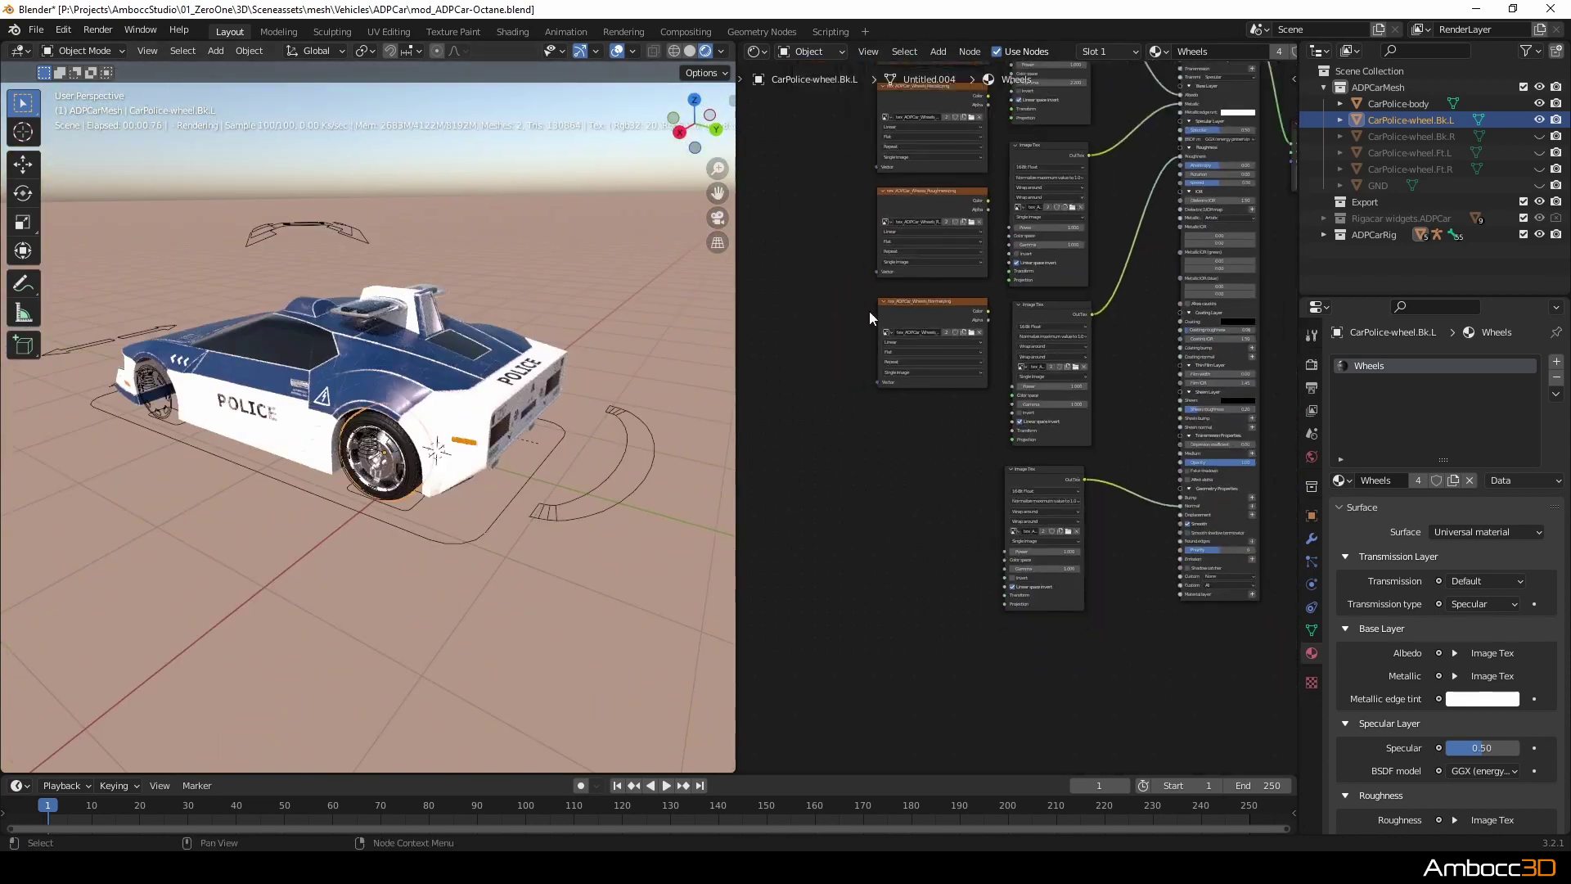
scroll(869, 317, down, 2)
drag(824, 158, 911, 578)
key(x)
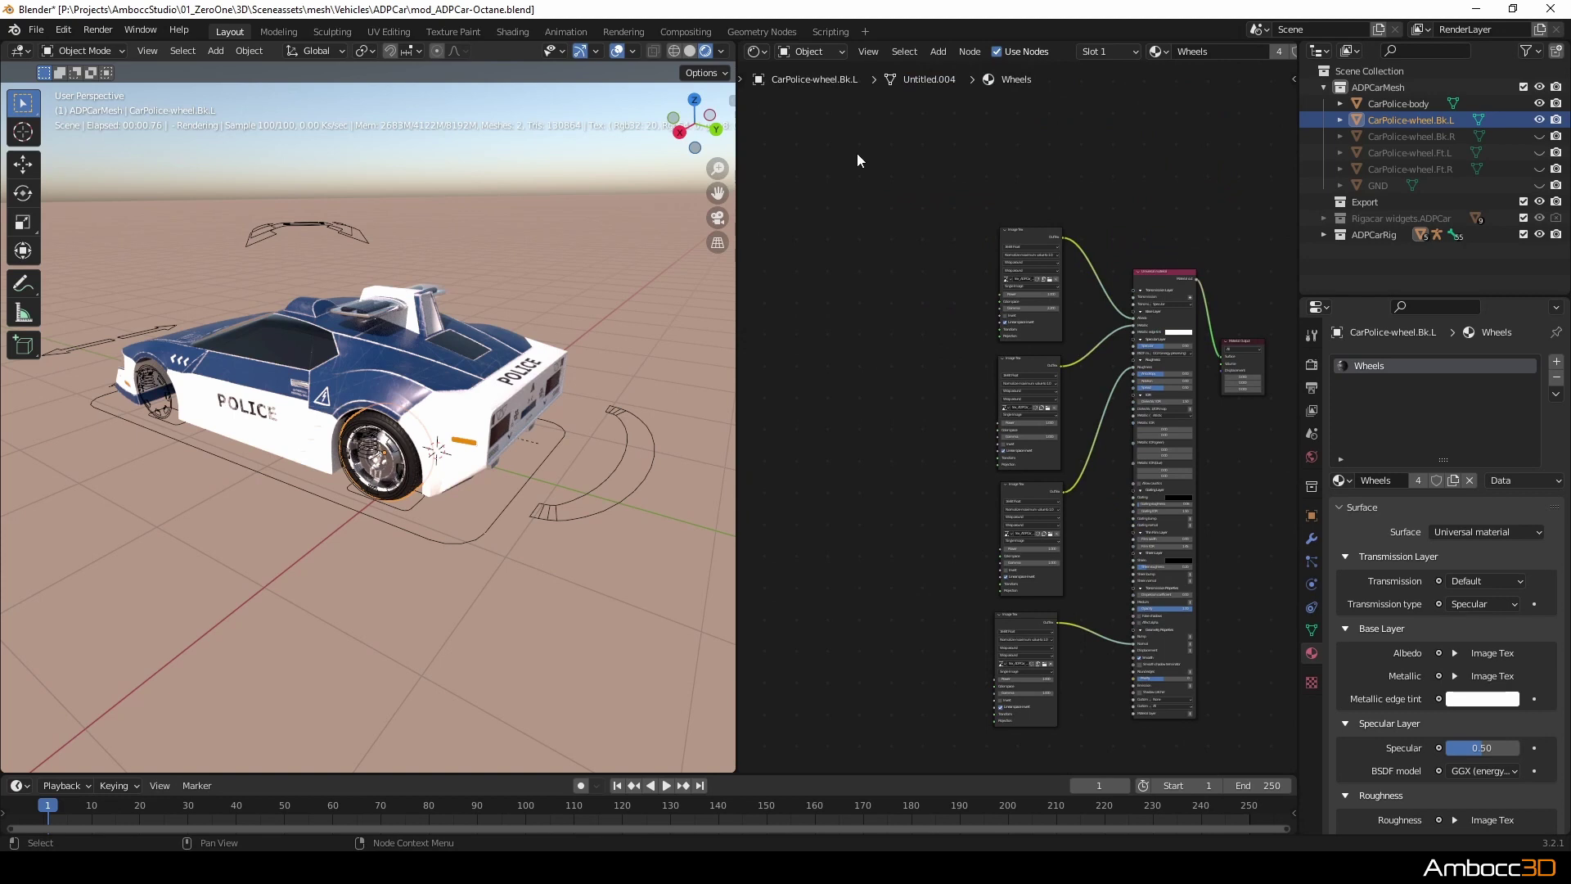
Copy the Wheels material's Octane nodes and make CarPolice-wheel.Bk.R visible to compare its material with CarPolice-wheel.Bk.L.
drag(858, 159, 1162, 740)
key(ctrl+c)
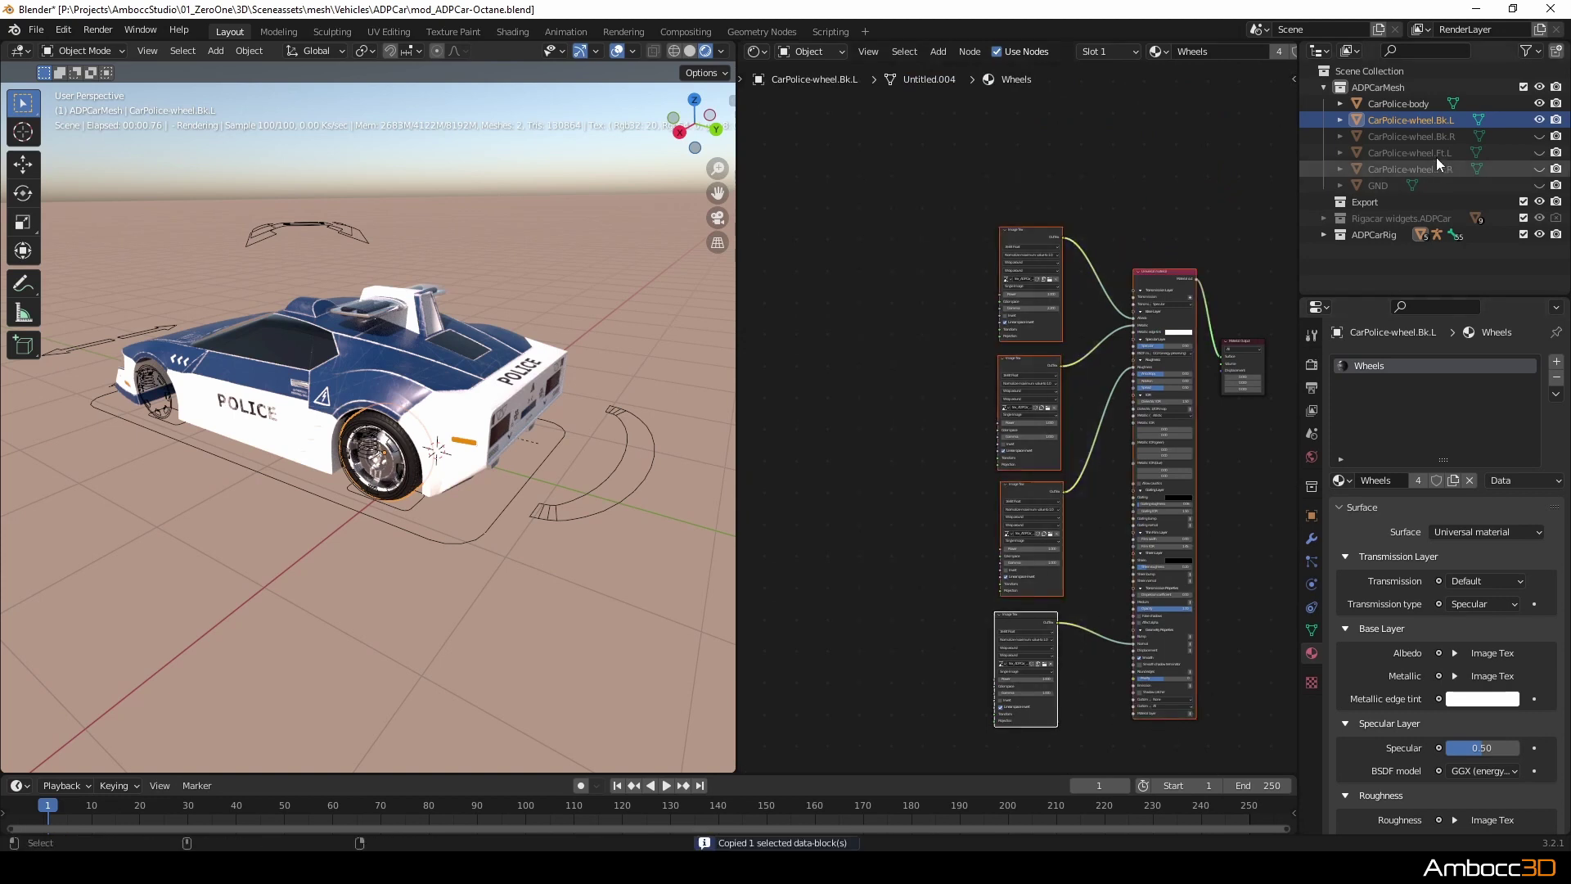
click(1437, 136)
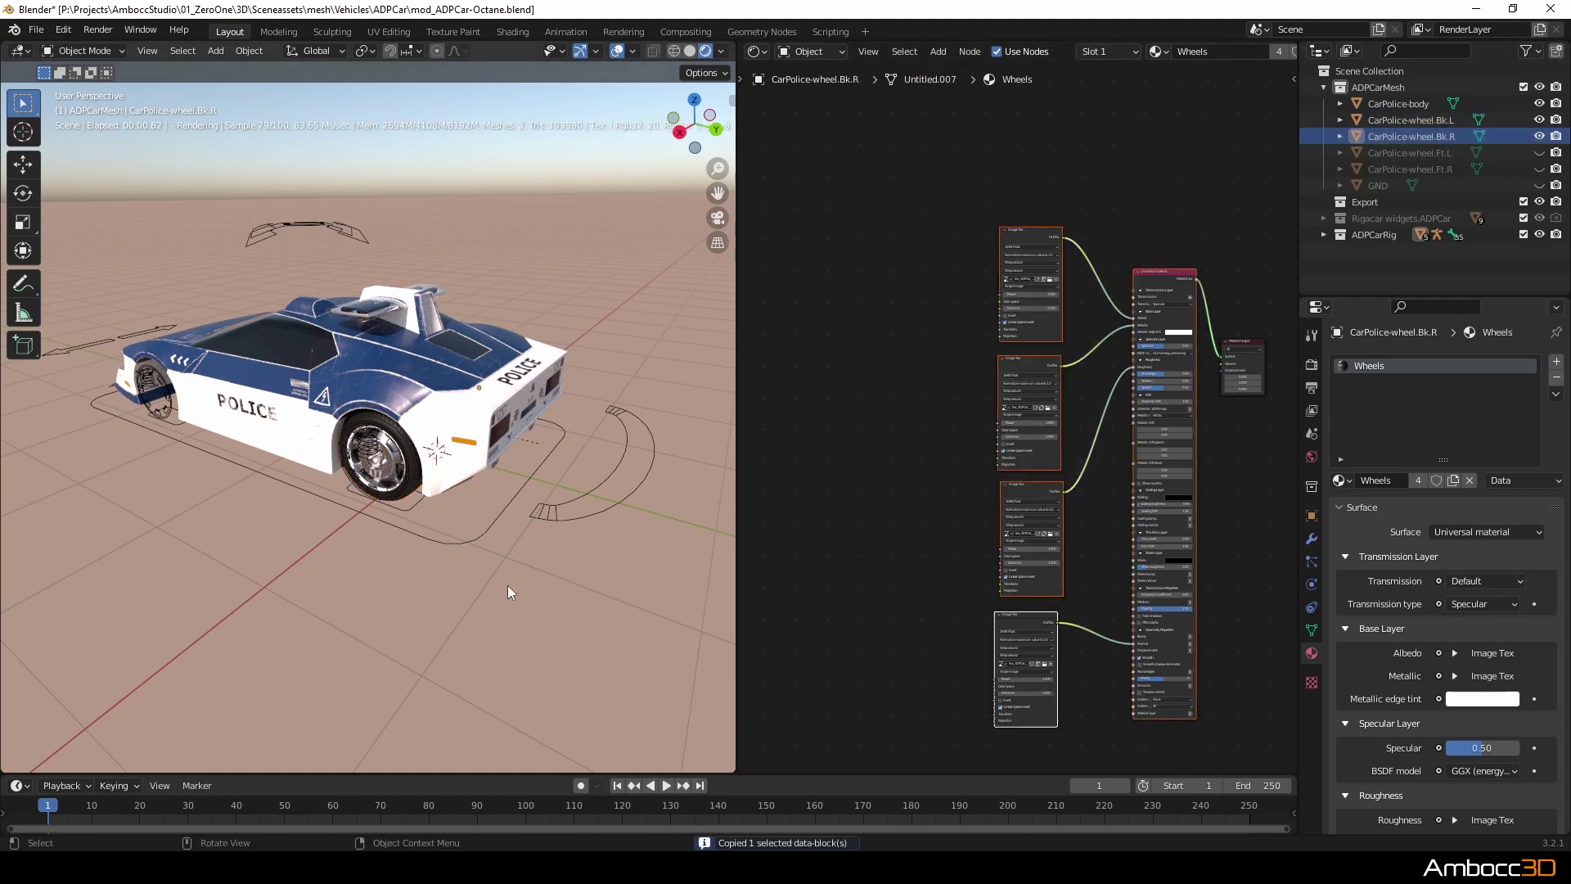
middle_drag(573, 550, 283, 512)
click(1391, 121)
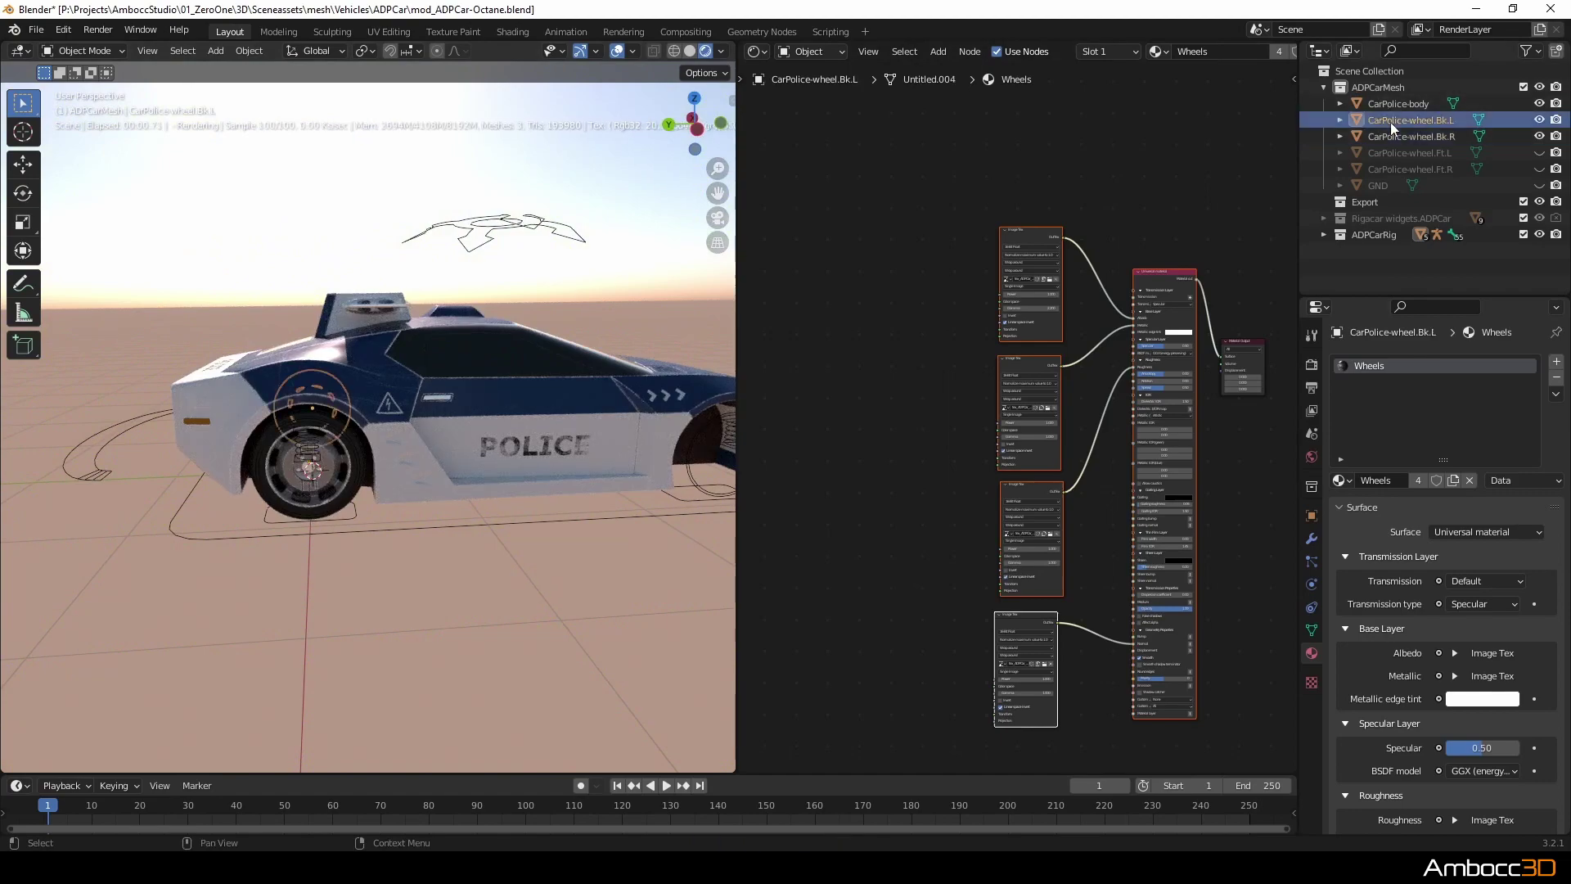